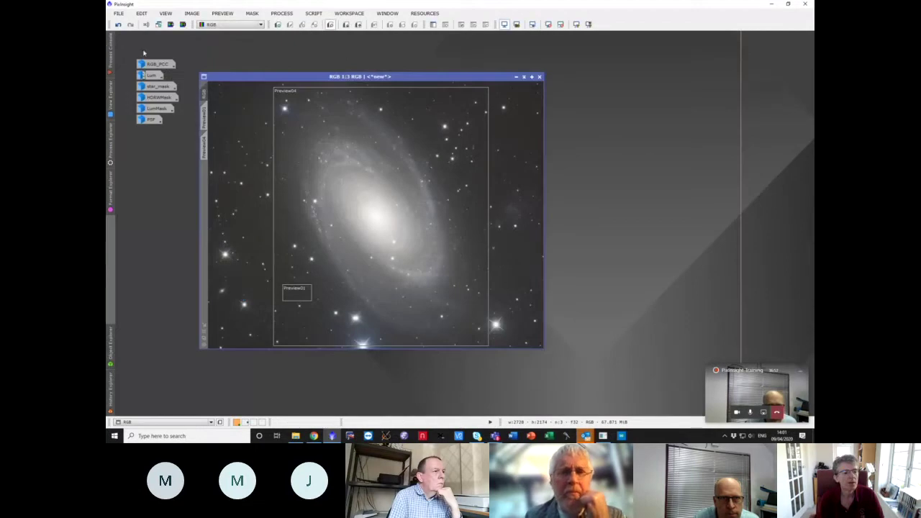
# - Review the project loading log in the Process Console and shift the RGB image window closer to the workspace centre
pyautogui.click(108, 47)
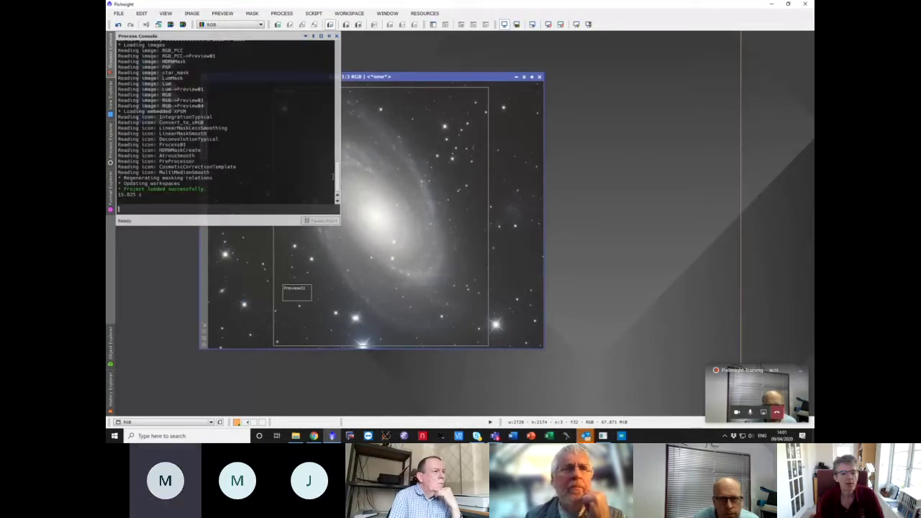
pyautogui.moveTo(333, 176); pyautogui.dragTo(333, 152)
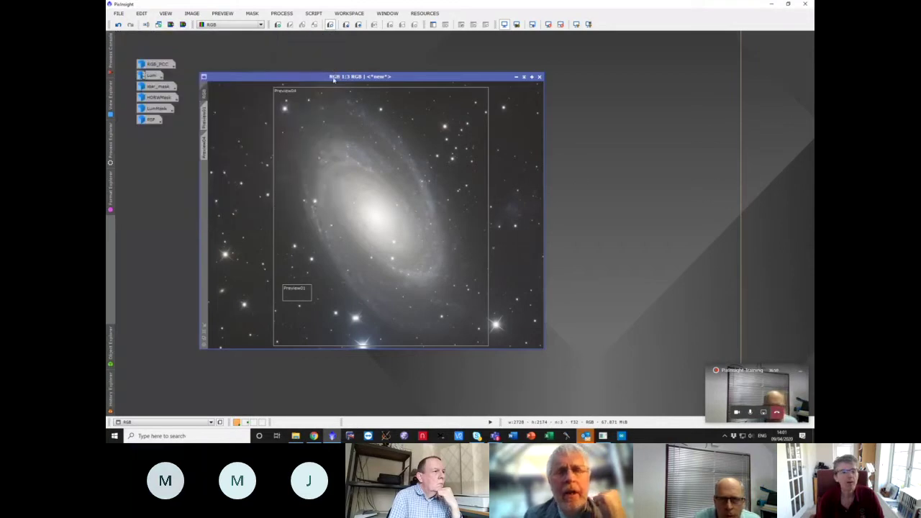
pyautogui.moveTo(333, 80); pyautogui.dragTo(400, 71)
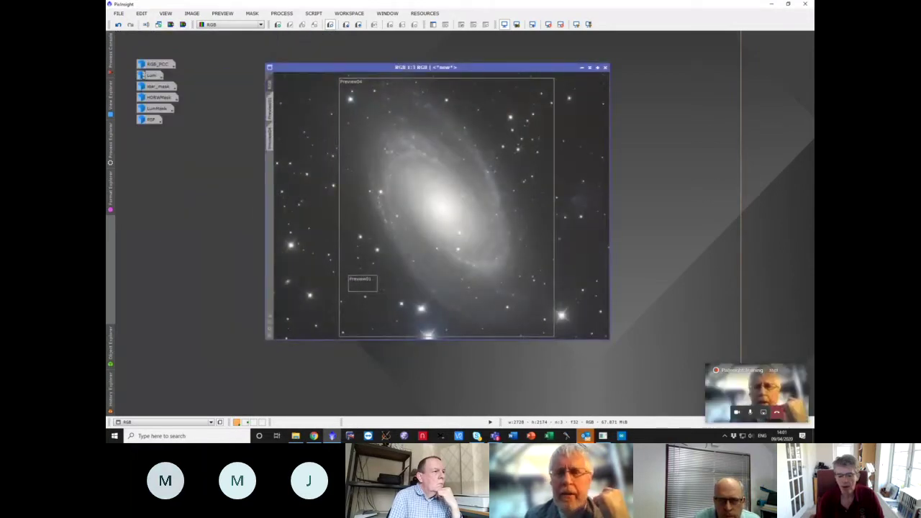
pyautogui.click(495, 436)
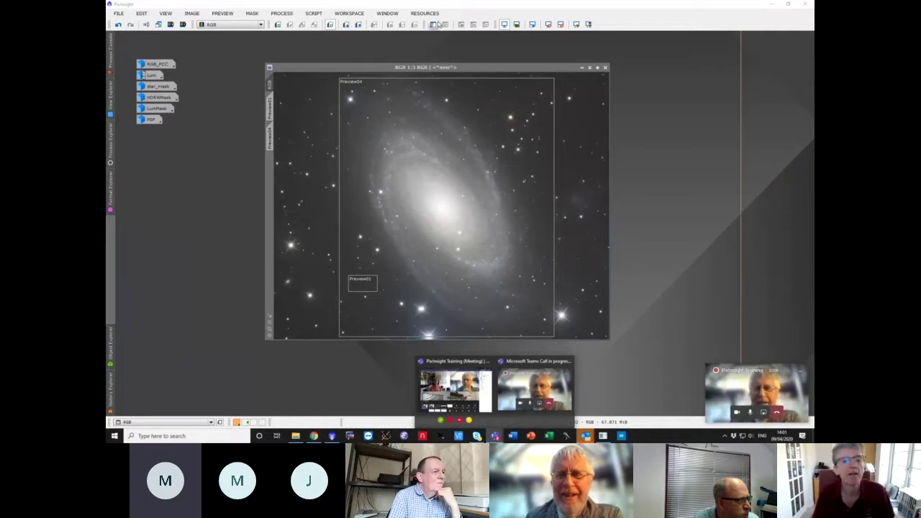
# - Arrange the minimised image icons in the workspace and reposition the RGB image window
pyautogui.click(387, 14)
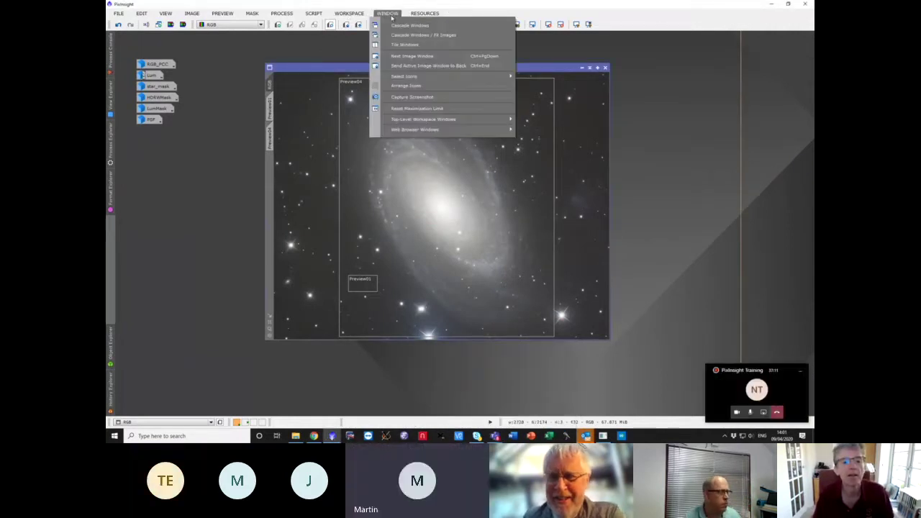
pyautogui.click(412, 85)
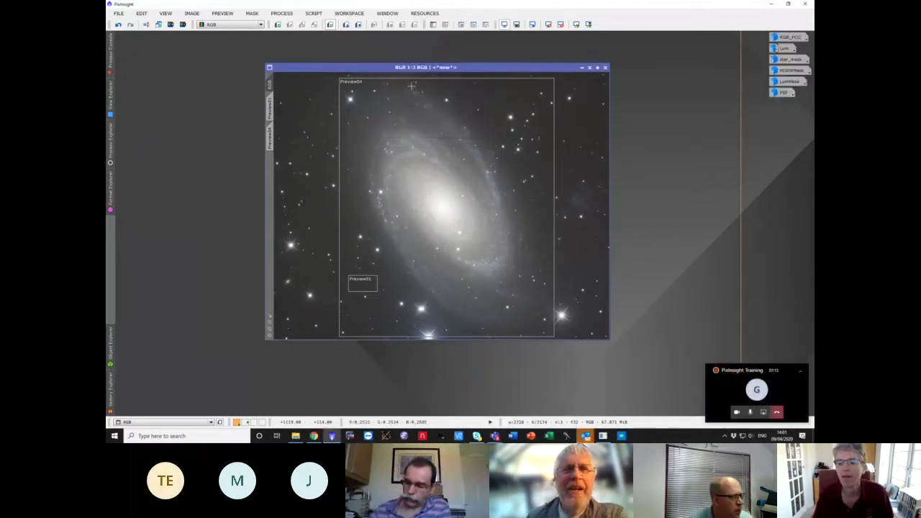
pyautogui.moveTo(399, 68); pyautogui.dragTo(283, 57)
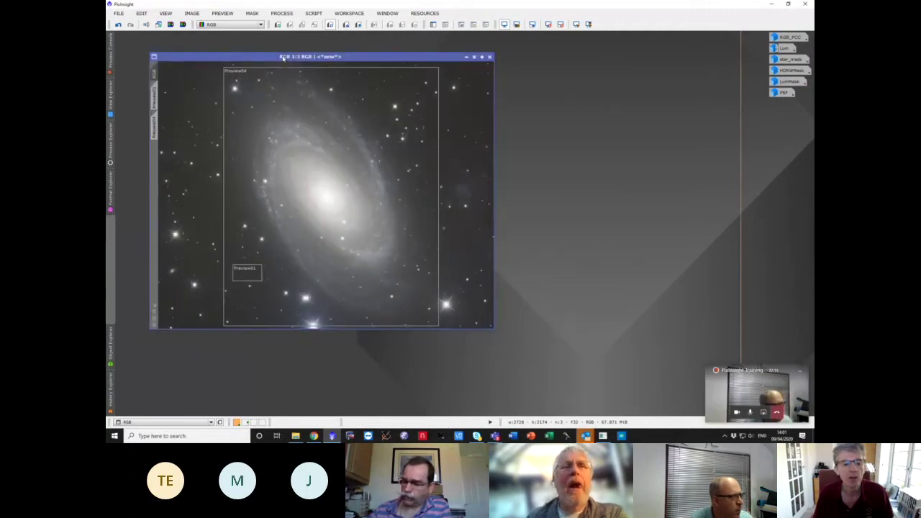
pyautogui.moveTo(343, 57); pyautogui.dragTo(436, 64)
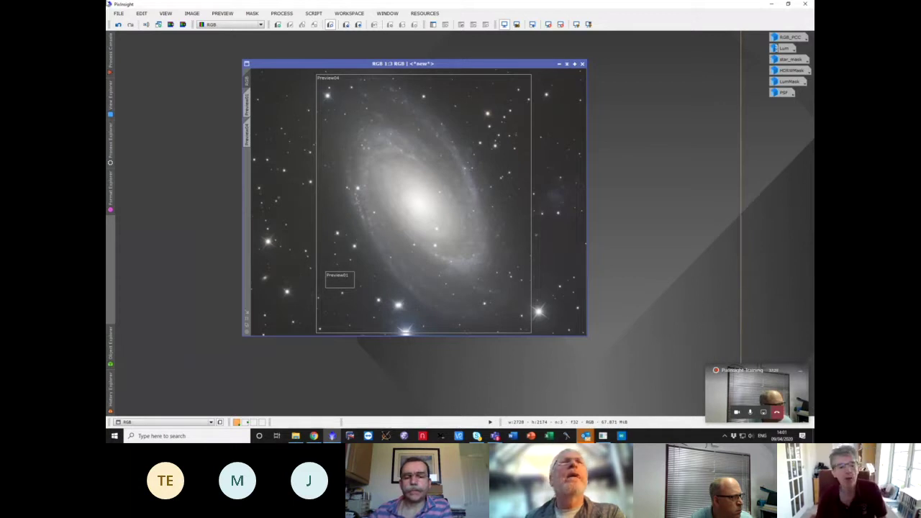
# - Delete all previews from the RGB image
pyautogui.click(119, 25)
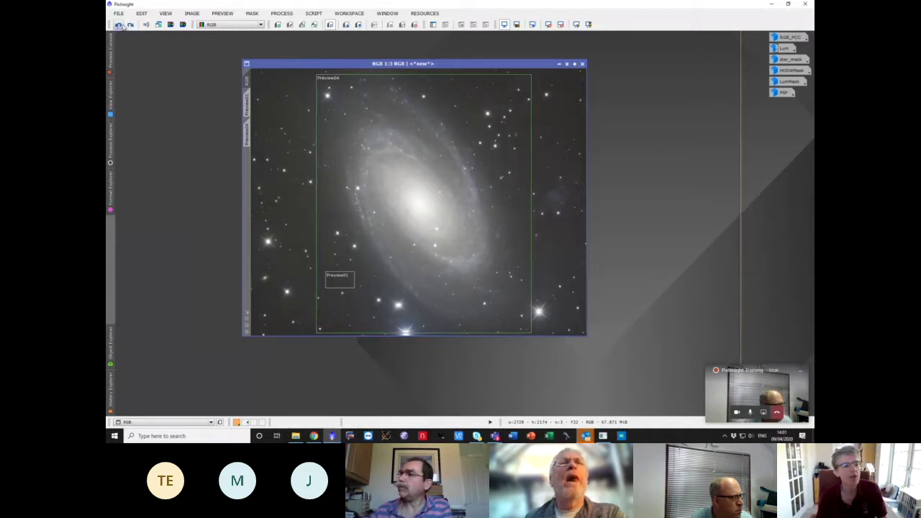
pyautogui.scroll(1, 485, 272)
pyautogui.scroll(-2, 485, 271)
pyautogui.scroll(1, 484, 271)
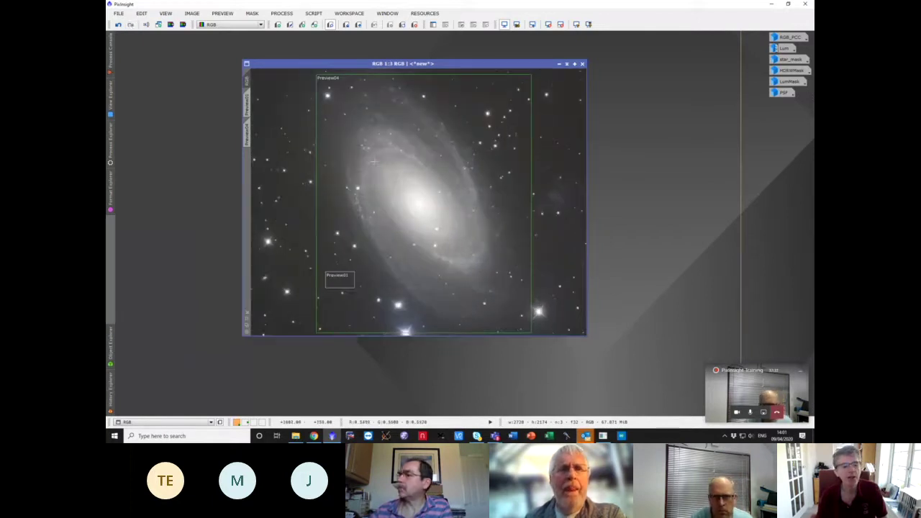
pyautogui.click(225, 14)
pyautogui.click(242, 162)
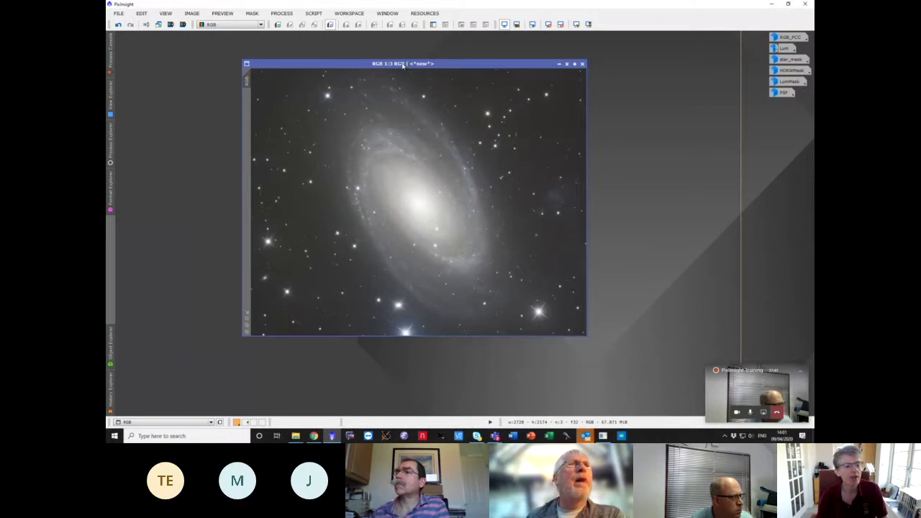
# - Browse the recently used, most used and favourite process categories in the Process Explorer
pyautogui.click(111, 149)
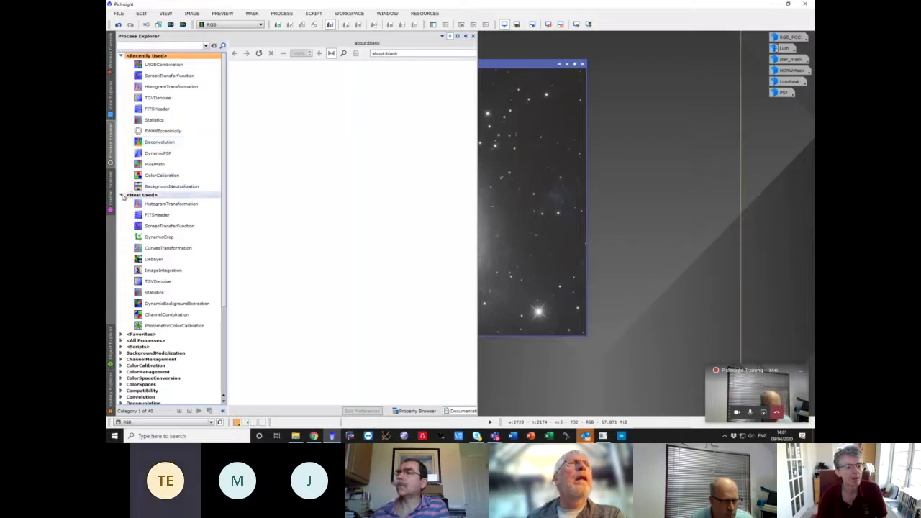
pyautogui.click(122, 195)
pyautogui.click(122, 202)
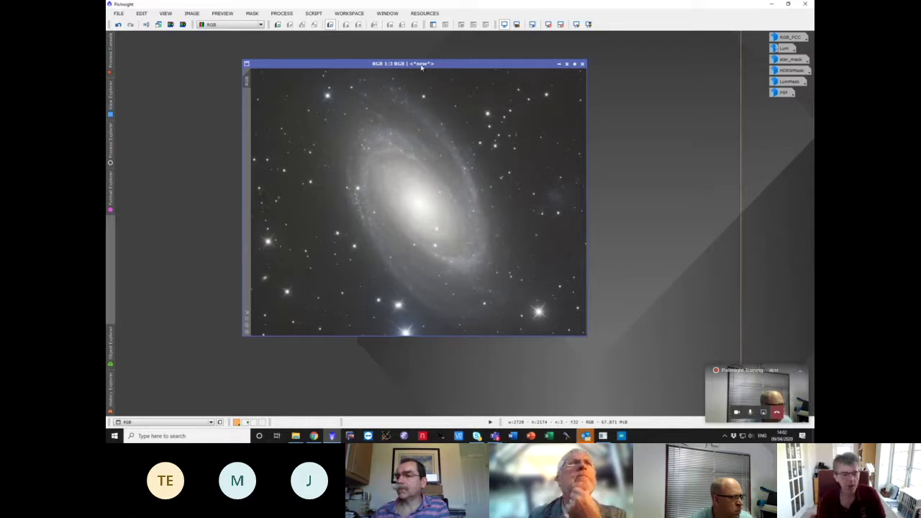
# - Try a preview covering the whole RGB image, compare it with the main view and delete it
pyautogui.moveTo(248, 81)
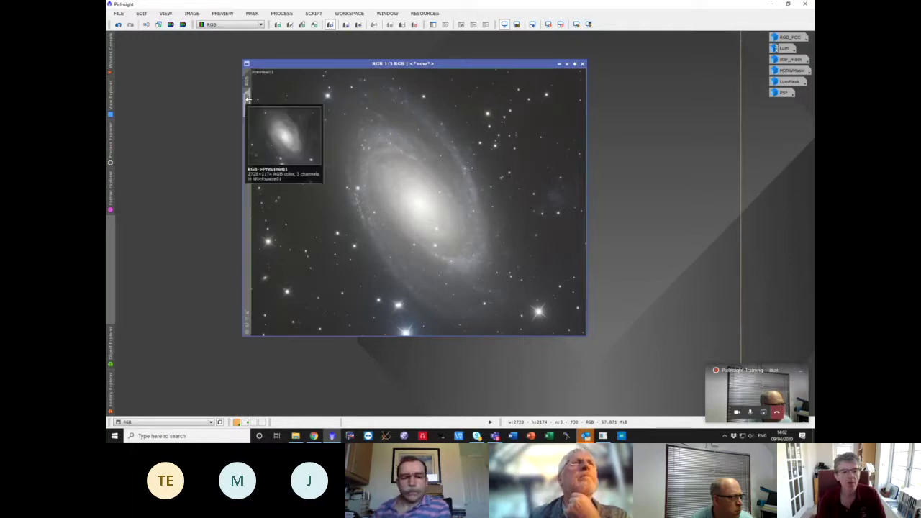
pyautogui.click(247, 100)
pyautogui.click(247, 82)
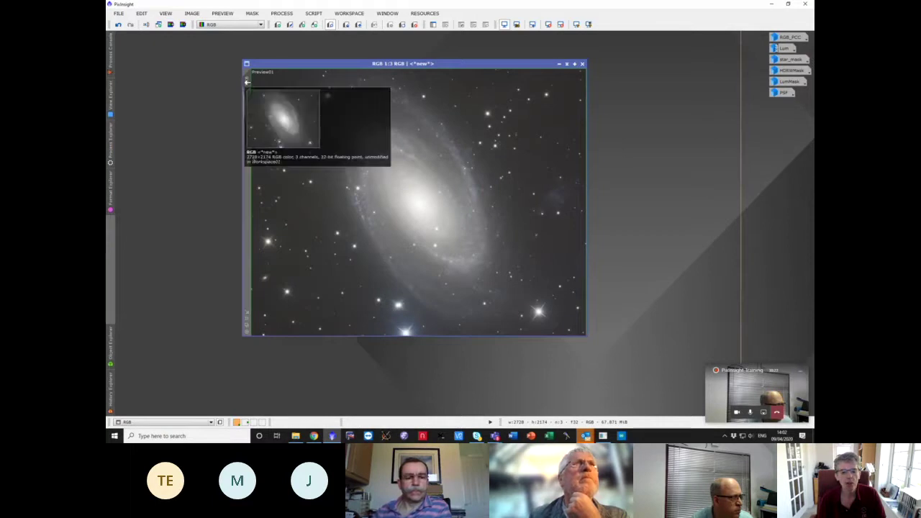
pyautogui.click(247, 100)
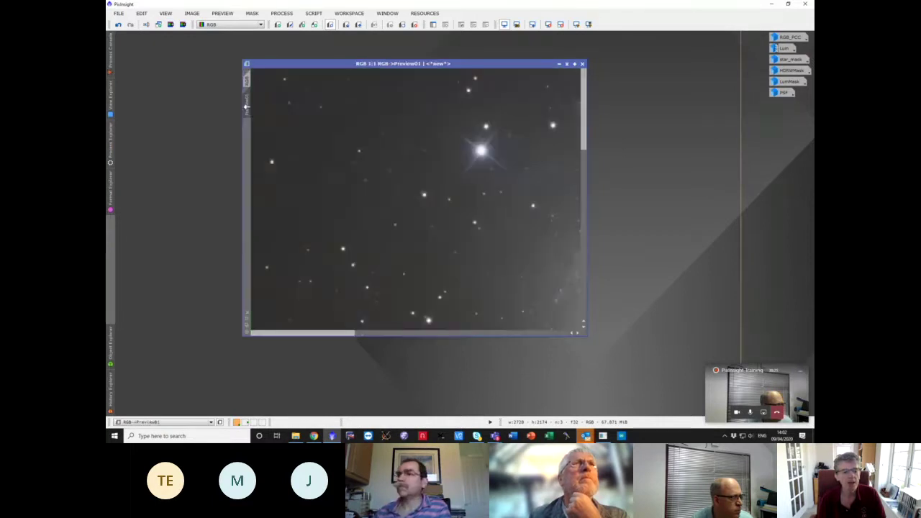
pyautogui.rightClick(247, 105)
pyautogui.click(284, 176)
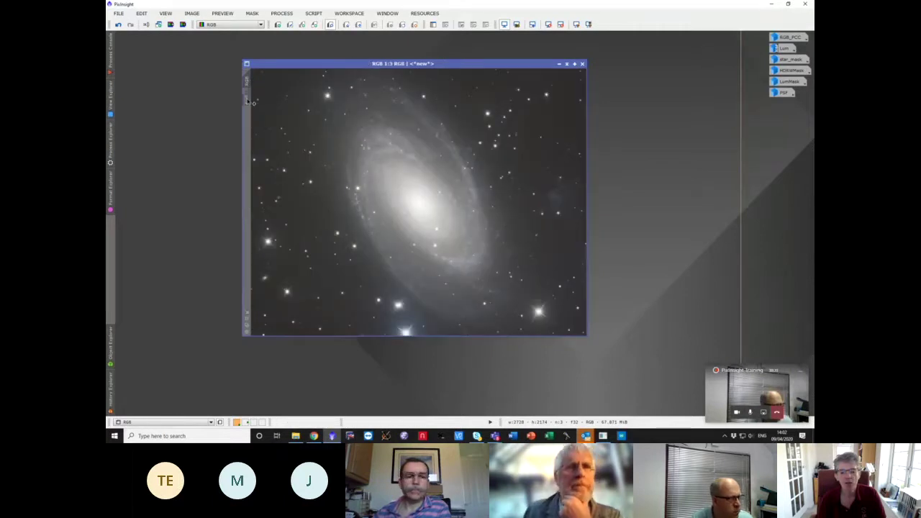
# - Add a preview covering the full RGB image and fit it to the image window
pyautogui.hotkey('ctrl', 'z')
pyautogui.click(248, 101)
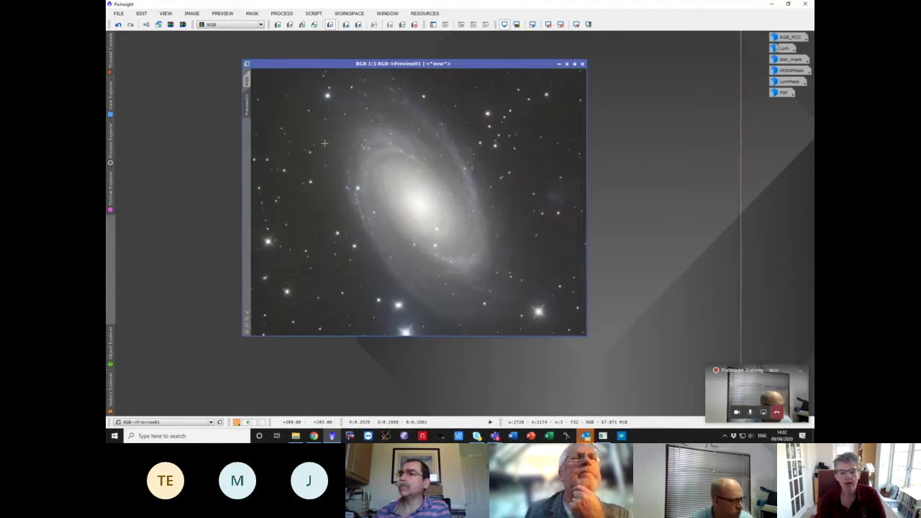
pyautogui.click(247, 105)
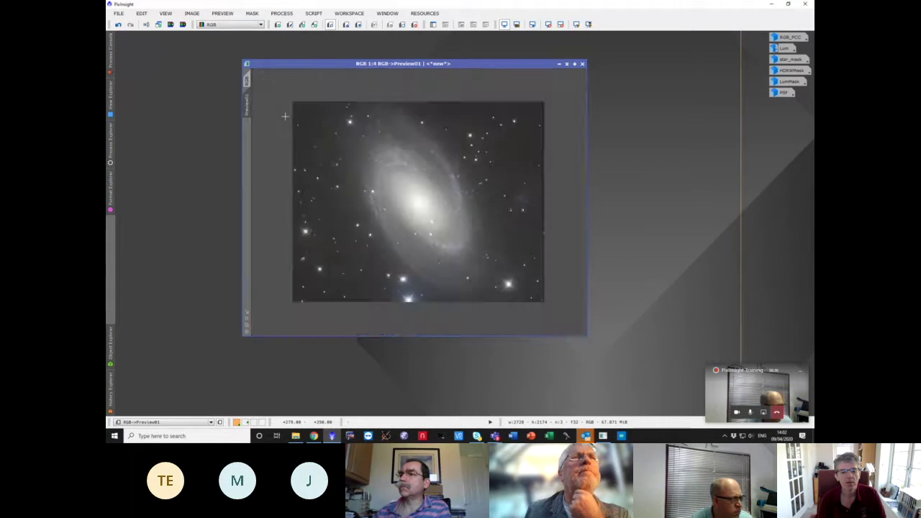
# - Duplicate the full-size preview twice and switch between the copies and the main RGB view
pyautogui.moveTo(247, 130); pyautogui.dragTo(250, 170)
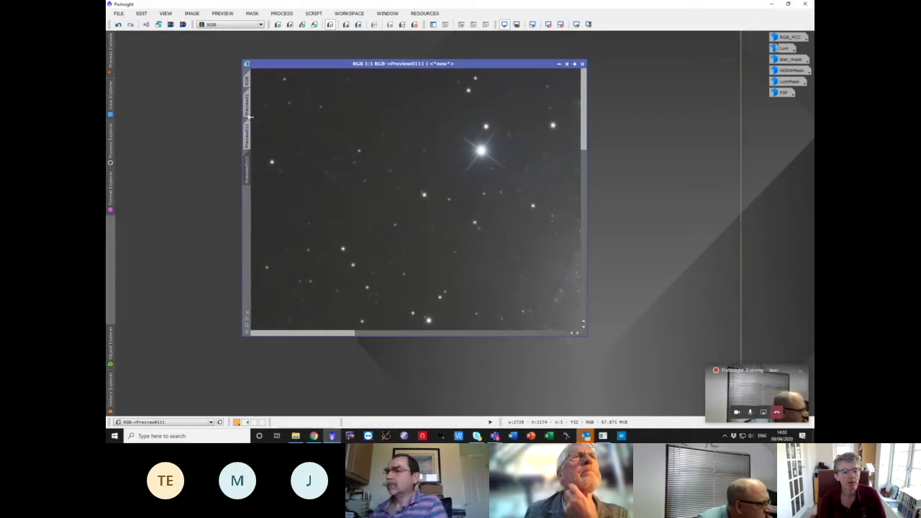
pyautogui.click(249, 140)
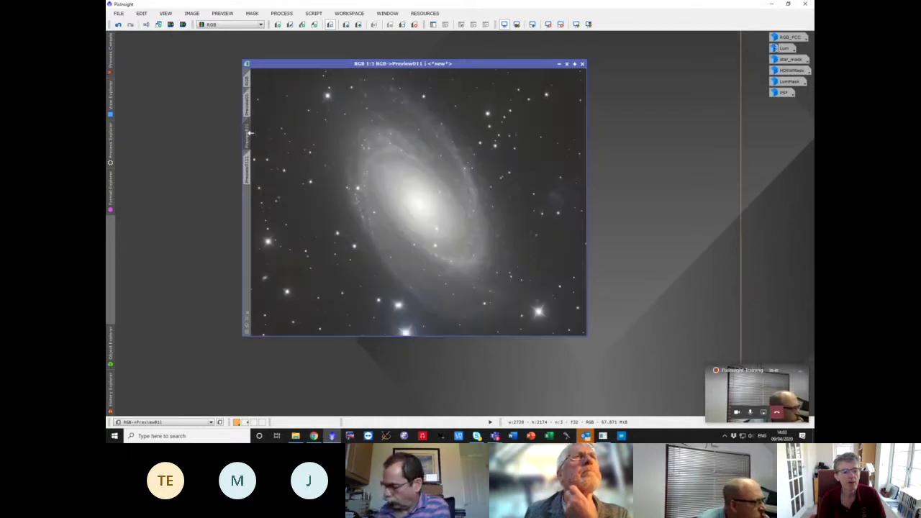
pyautogui.click(248, 157)
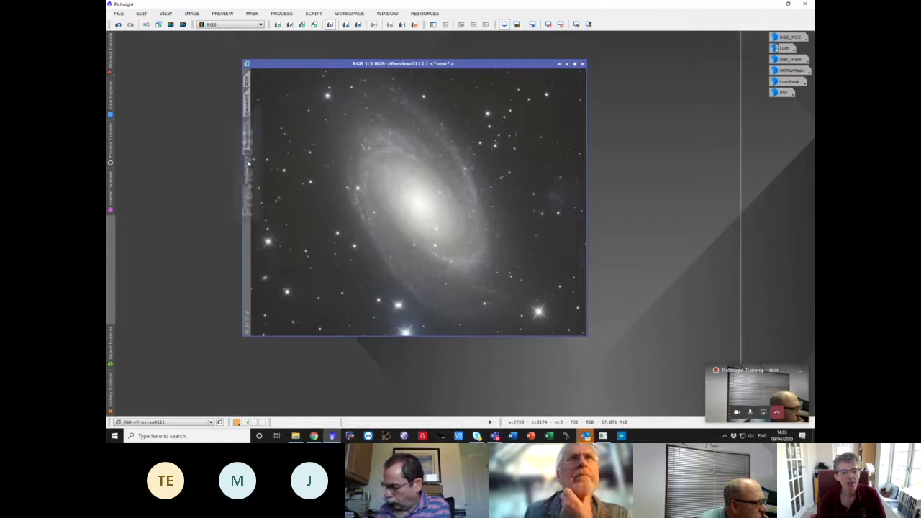
pyautogui.click(248, 82)
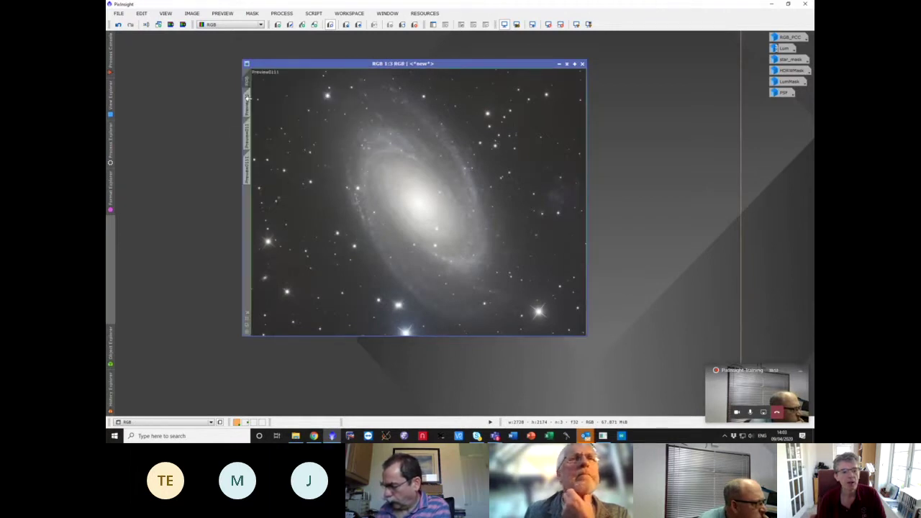
pyautogui.click(251, 170)
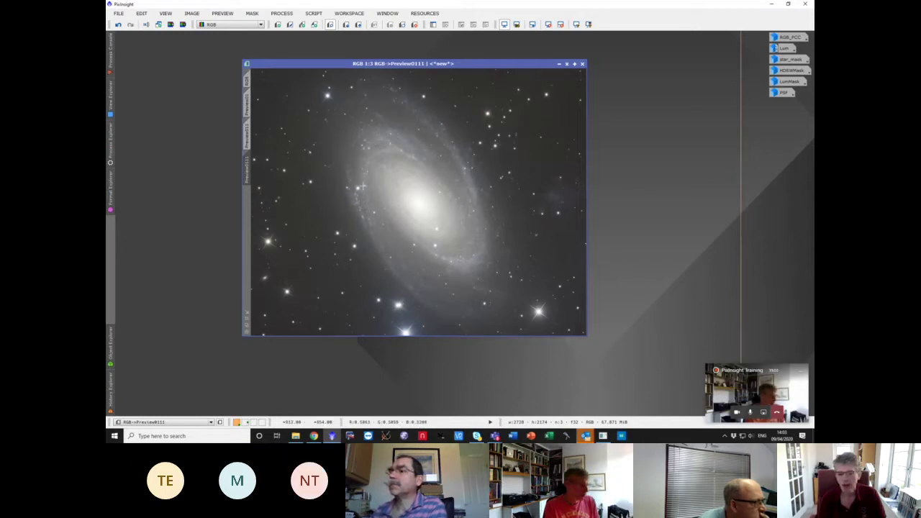
# - Compare the main RGB view with its full-size previews, including a close look at the galaxy core
pyautogui.click(248, 80)
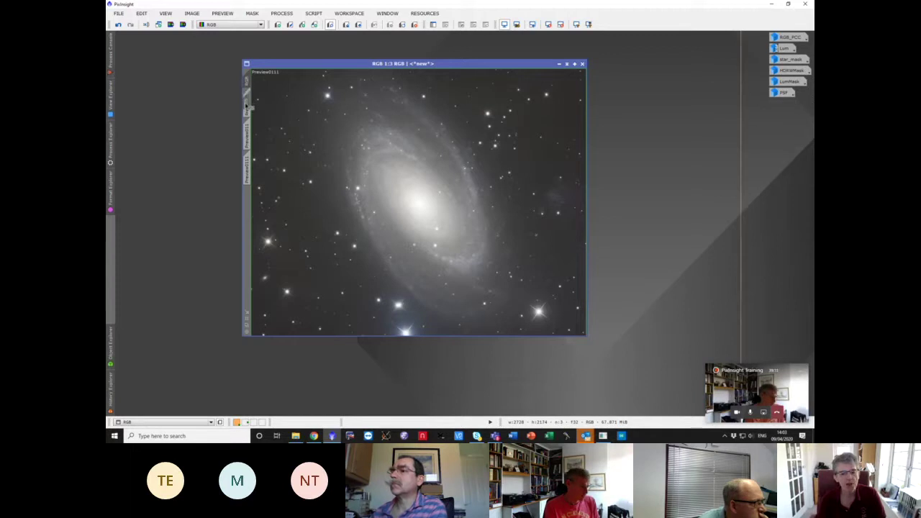
pyautogui.click(245, 105)
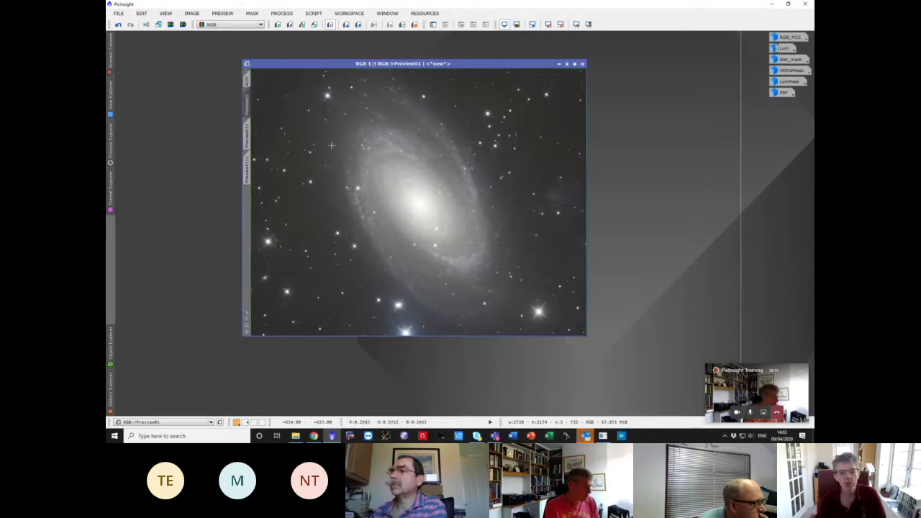
pyautogui.scroll(4, 294, 128)
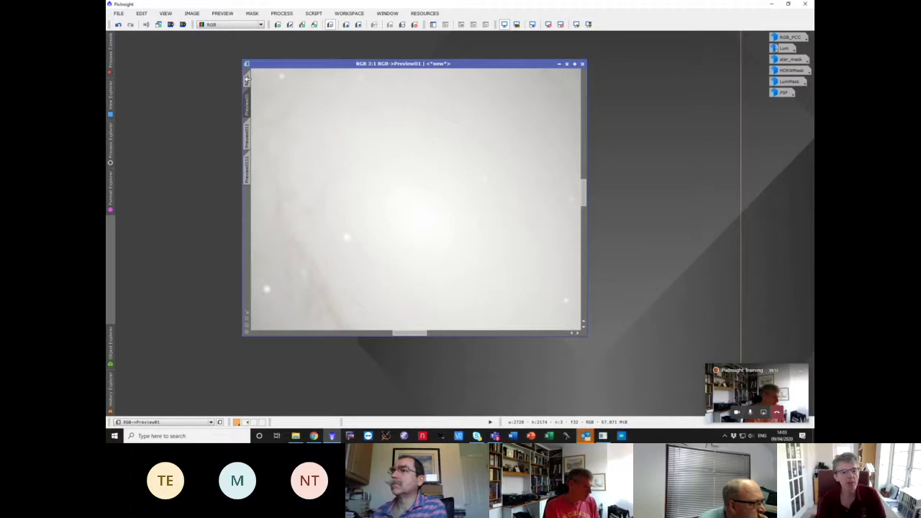
pyautogui.click(247, 79)
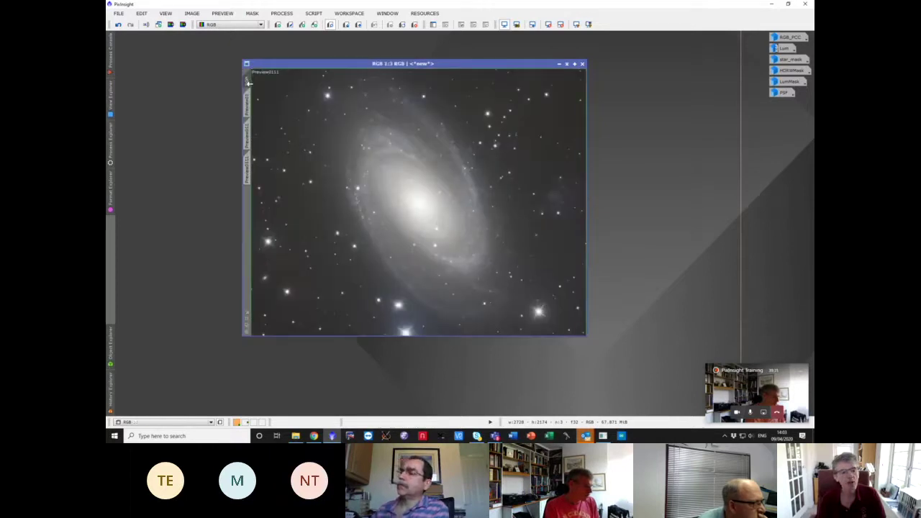
pyautogui.click(248, 101)
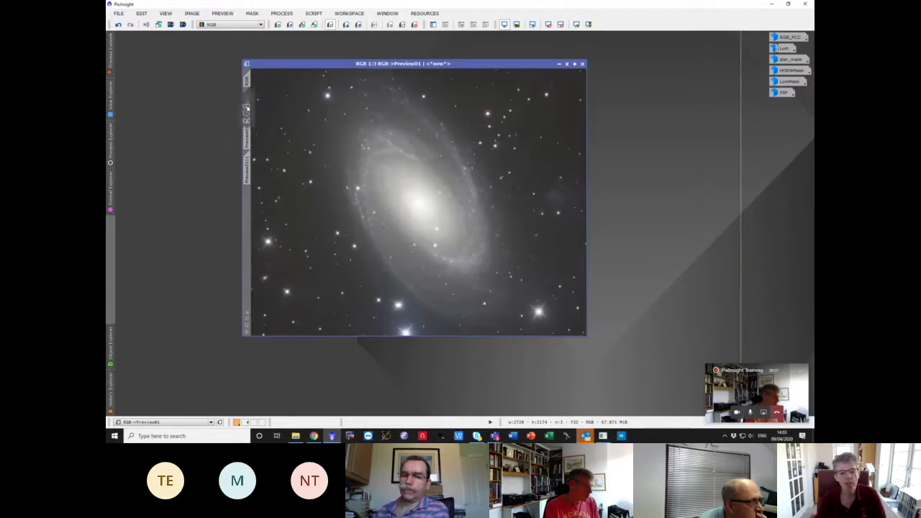
pyautogui.click(249, 168)
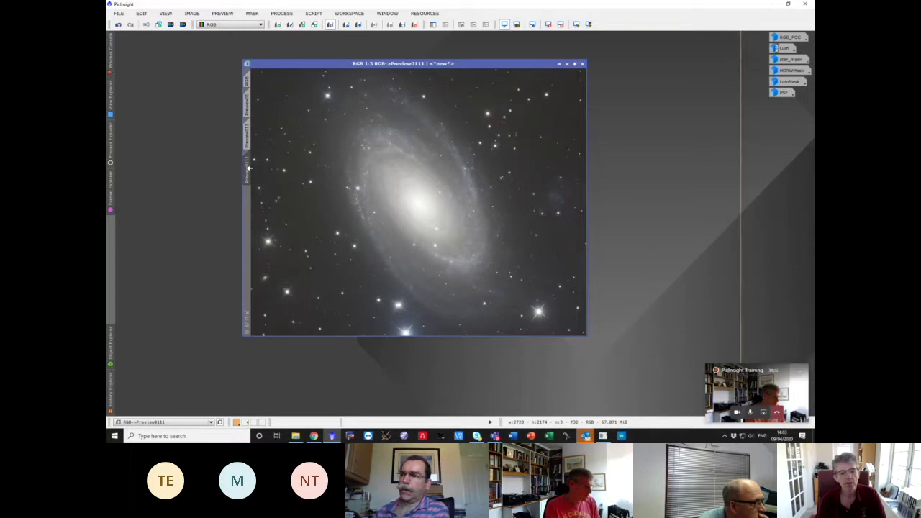
pyautogui.click(247, 81)
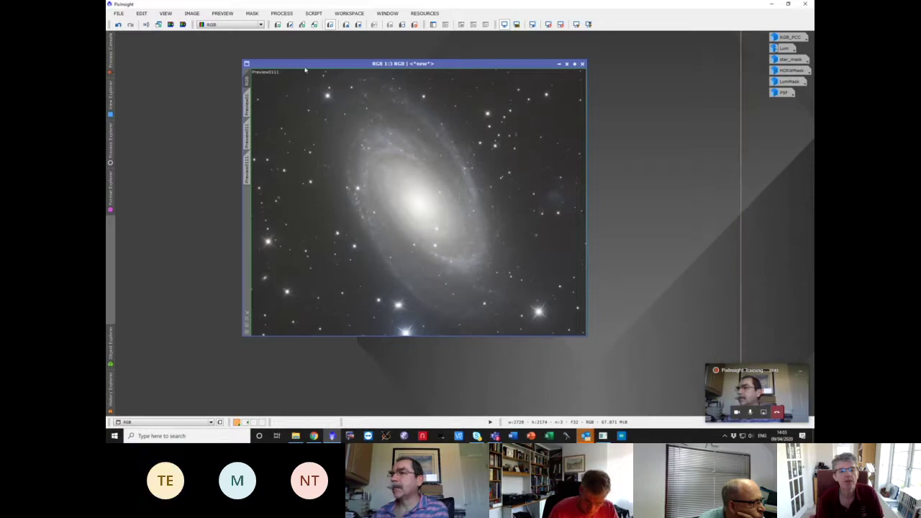
# - Apply HDRWMask to the RGB image as its mask without inverting it, and reposition the image window
pyautogui.moveTo(305, 64); pyautogui.dragTo(341, 61)
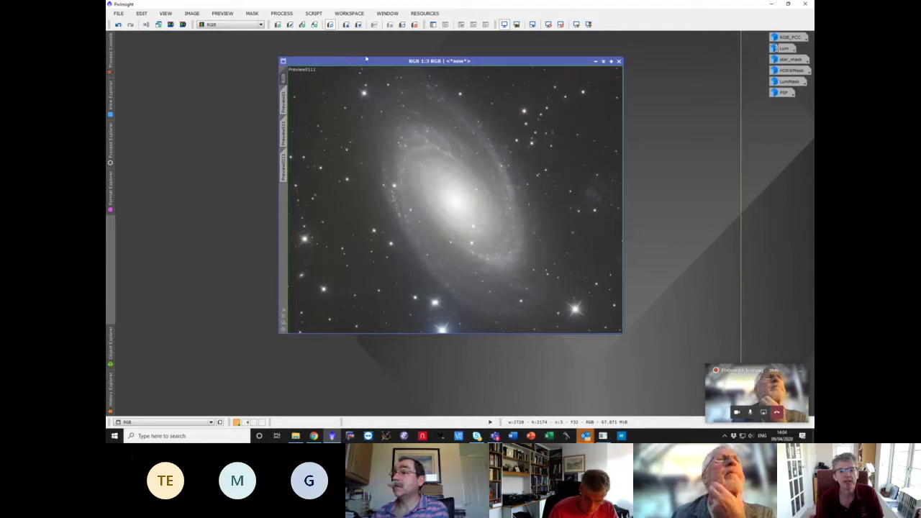
pyautogui.click(433, 26)
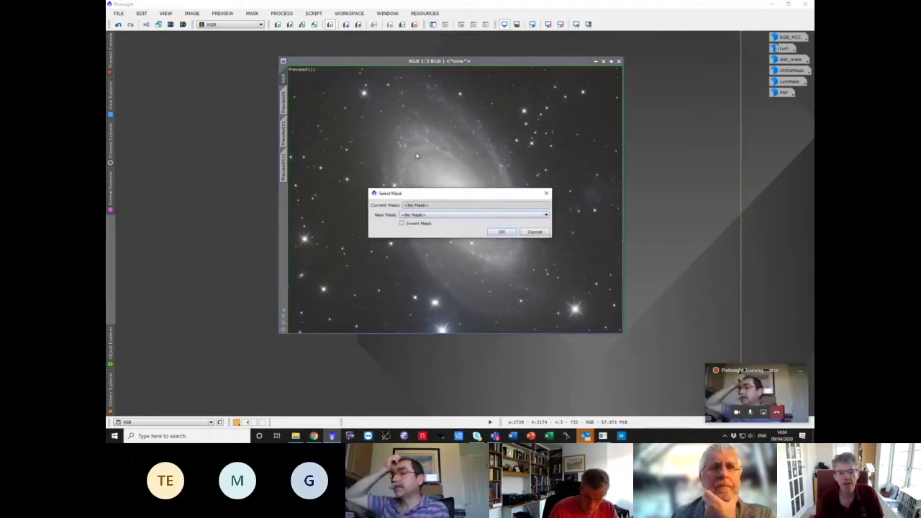
pyautogui.click(433, 215)
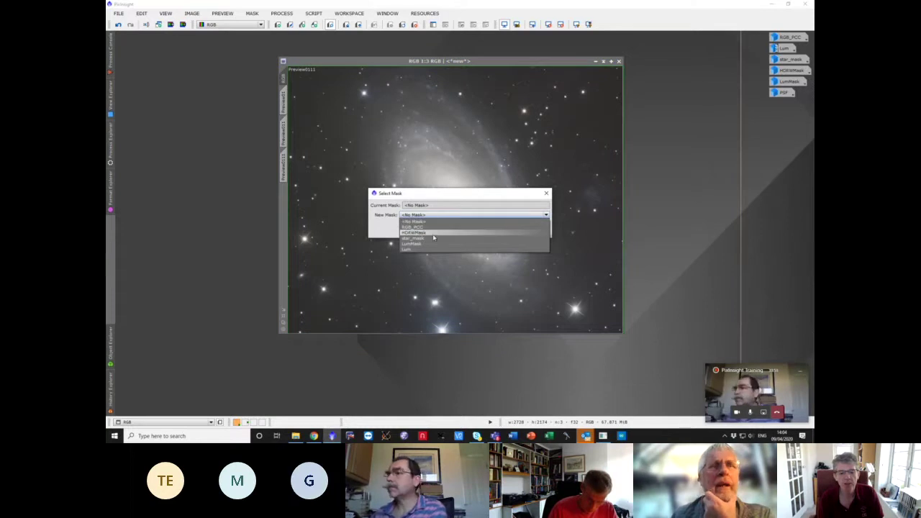
pyautogui.click(434, 234)
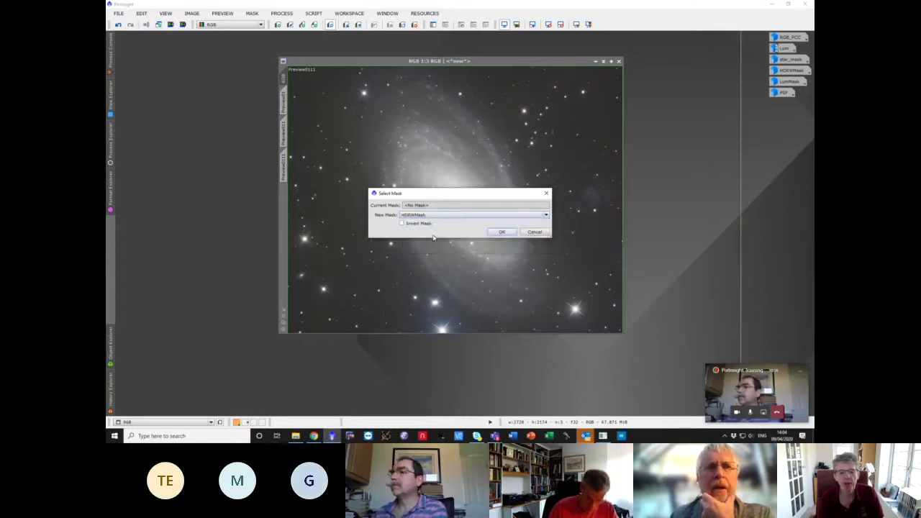
pyautogui.click(501, 233)
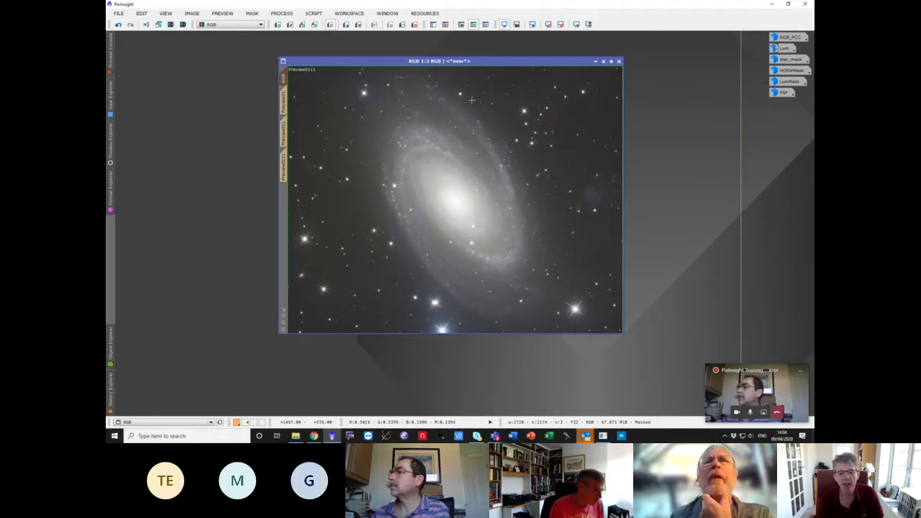
pyautogui.moveTo(442, 61); pyautogui.dragTo(407, 57)
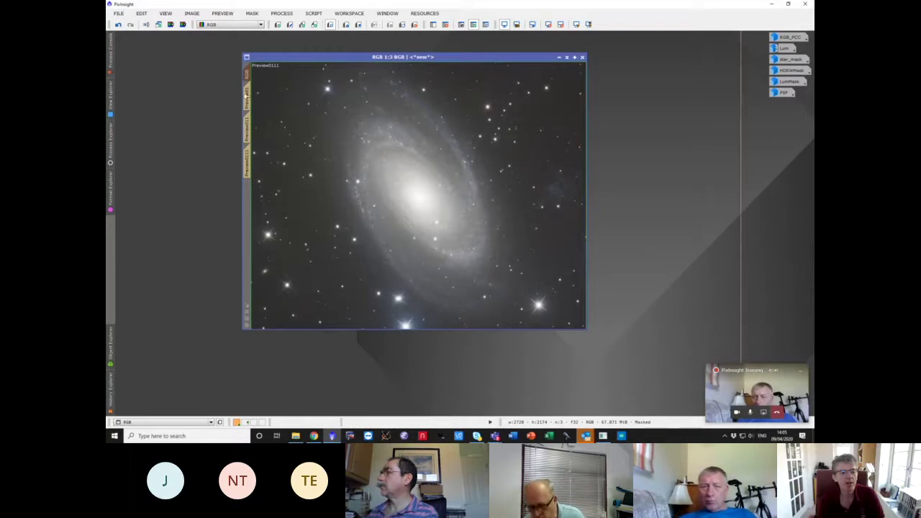
# - Switch through the three full-size previews of the masked RGB image
pyautogui.click(246, 130)
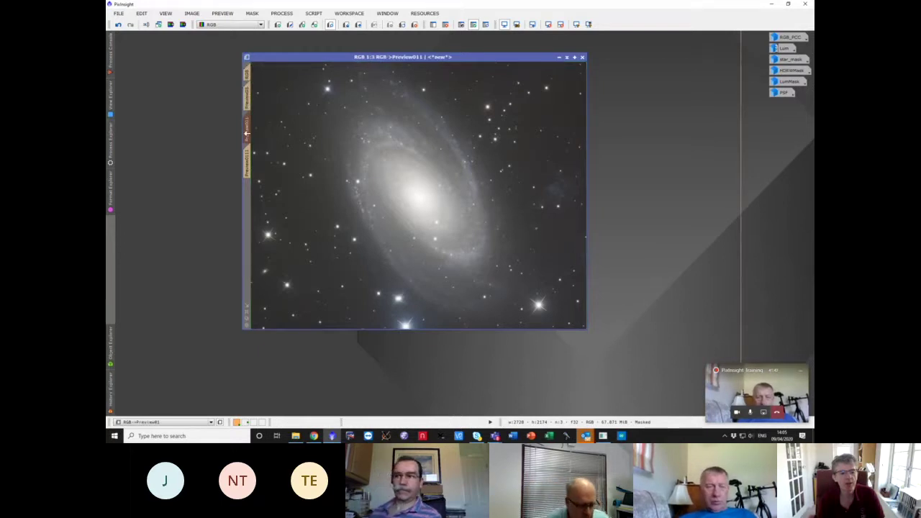
pyautogui.click(246, 162)
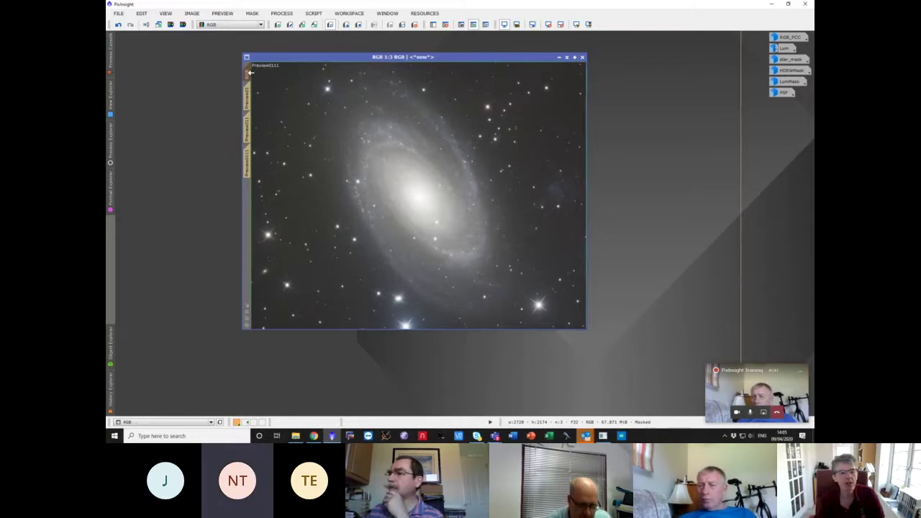
pyautogui.click(247, 97)
pyautogui.click(247, 130)
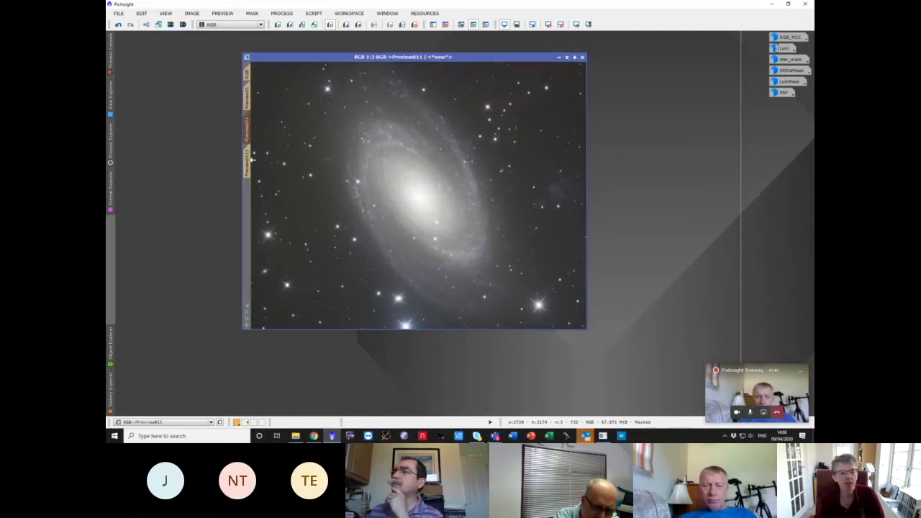
pyautogui.click(247, 162)
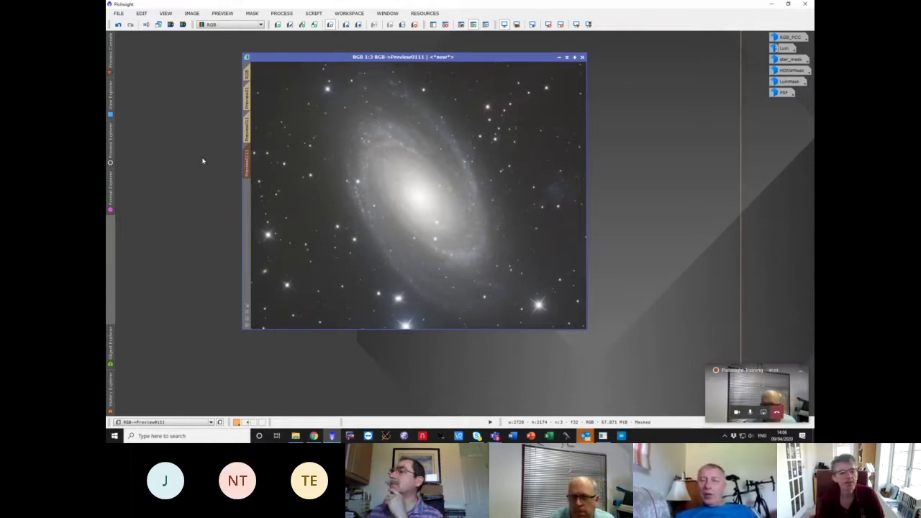
# - Return to the main RGB view, inspect the HDRWMask image and minimise it again
pyautogui.click(246, 73)
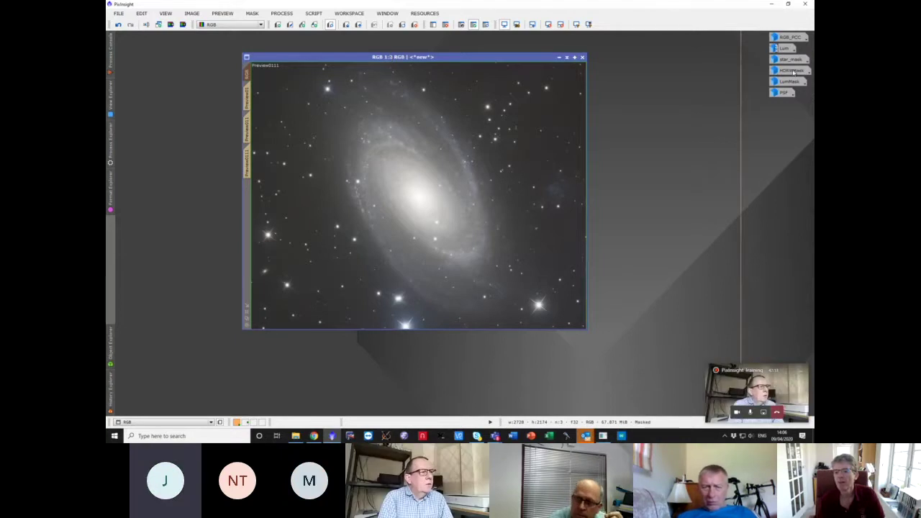
pyautogui.doubleClick(791, 70)
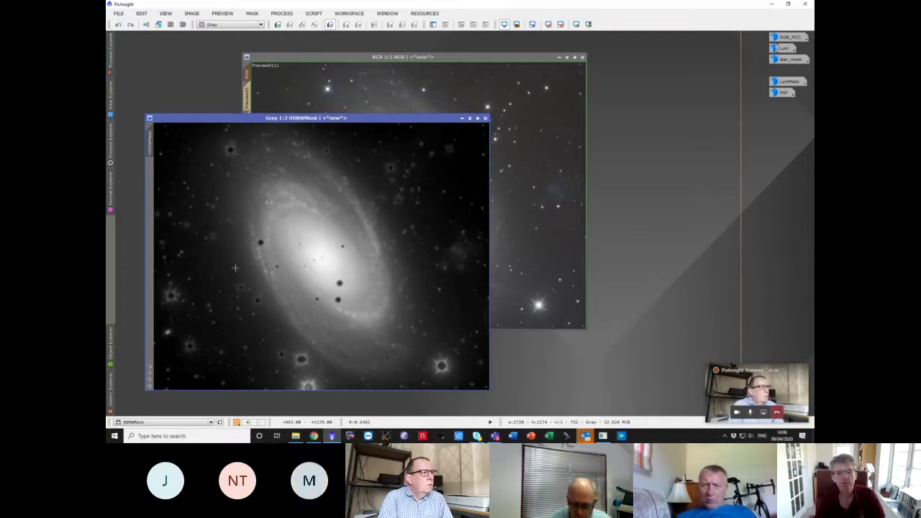
pyautogui.click(462, 118)
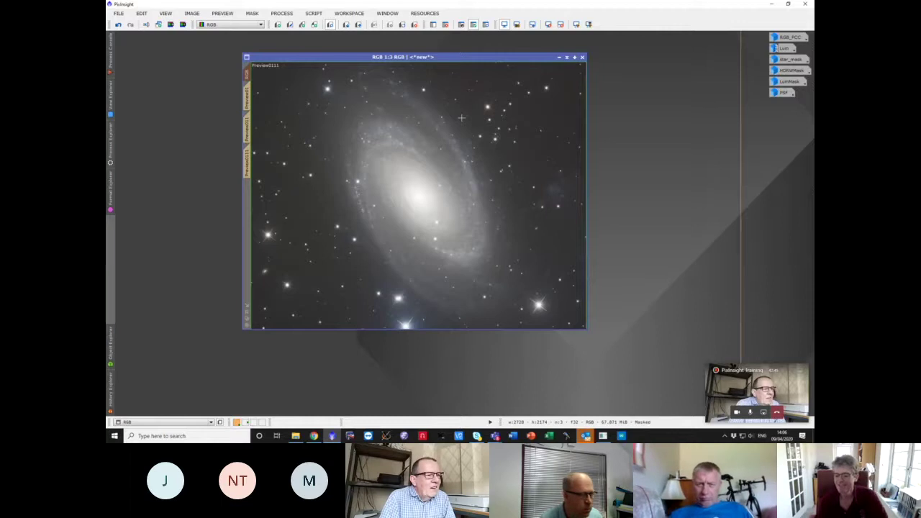
# - Set up PixelMath with the RGB/K expression $T*(1-star_mask) and the output directed to a new image
pyautogui.click(281, 13)
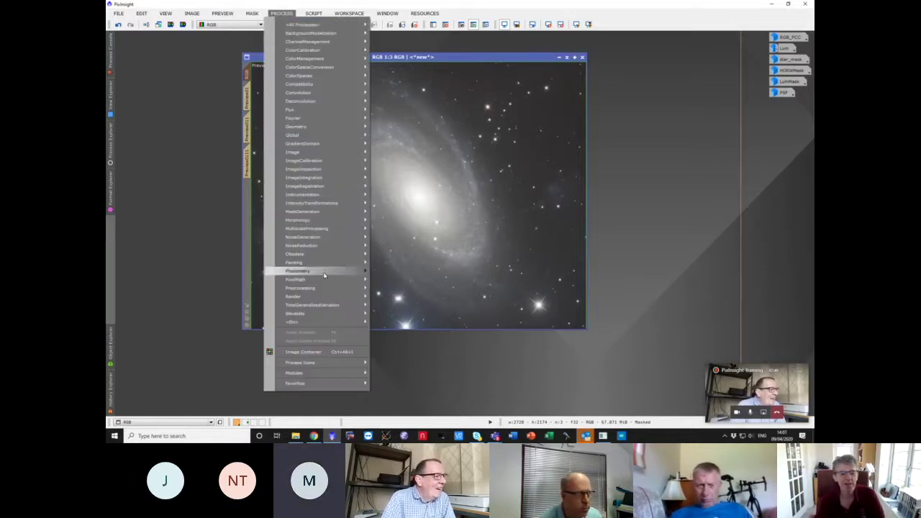
pyautogui.moveTo(324, 279)
pyautogui.click(393, 281)
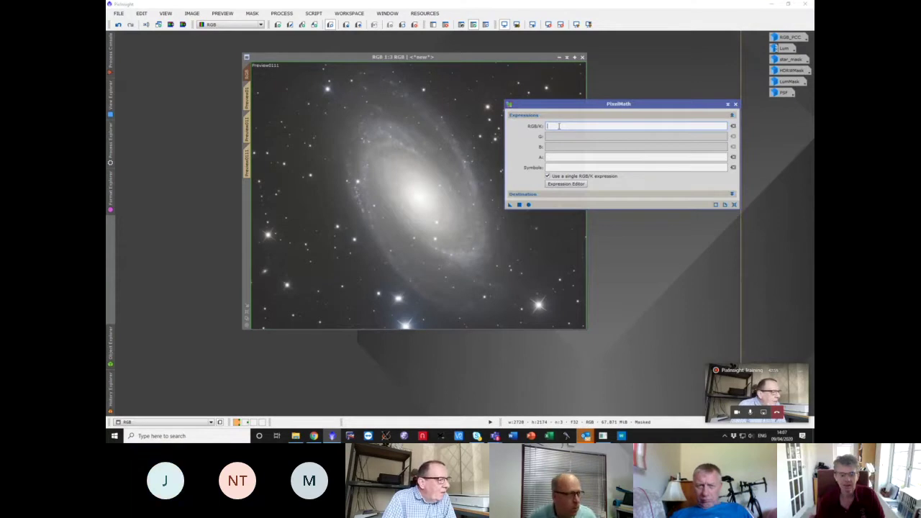
pyautogui.write('$T*(1-star')
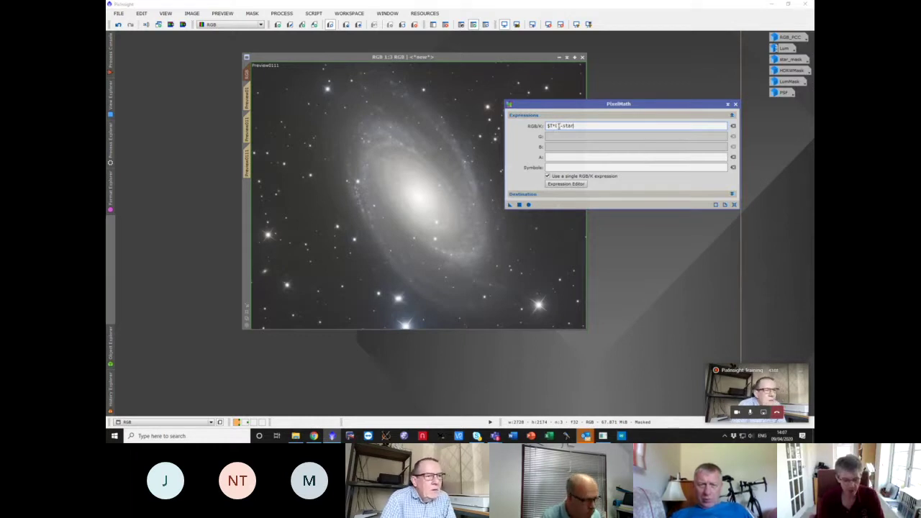
pyautogui.write('*(~star_mask)')
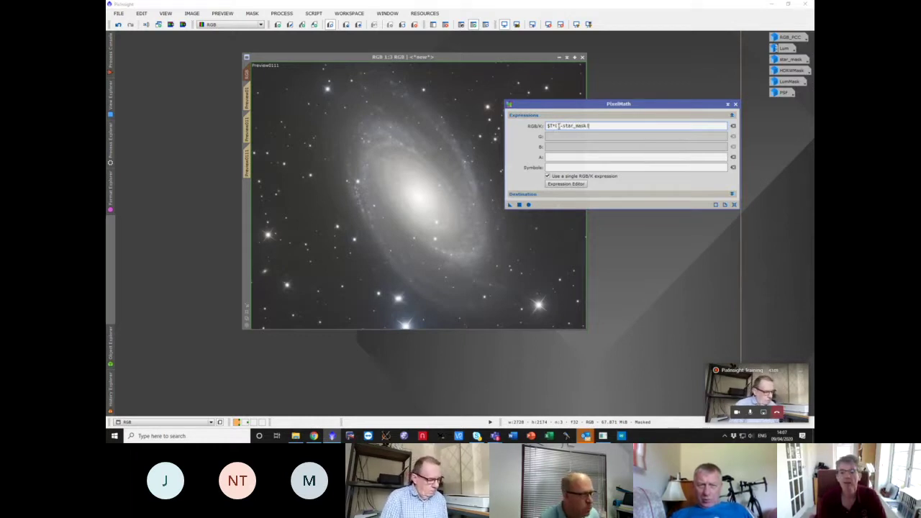
pyautogui.click(554, 155)
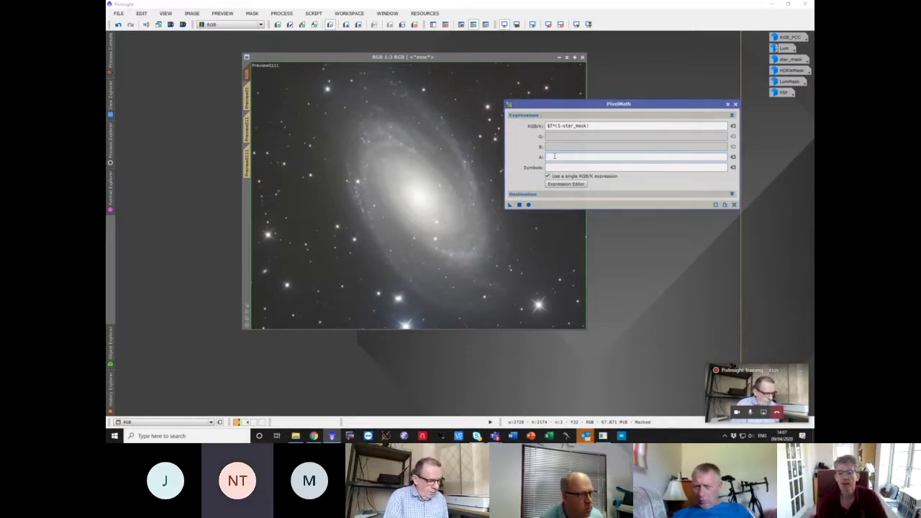
pyautogui.click(554, 195)
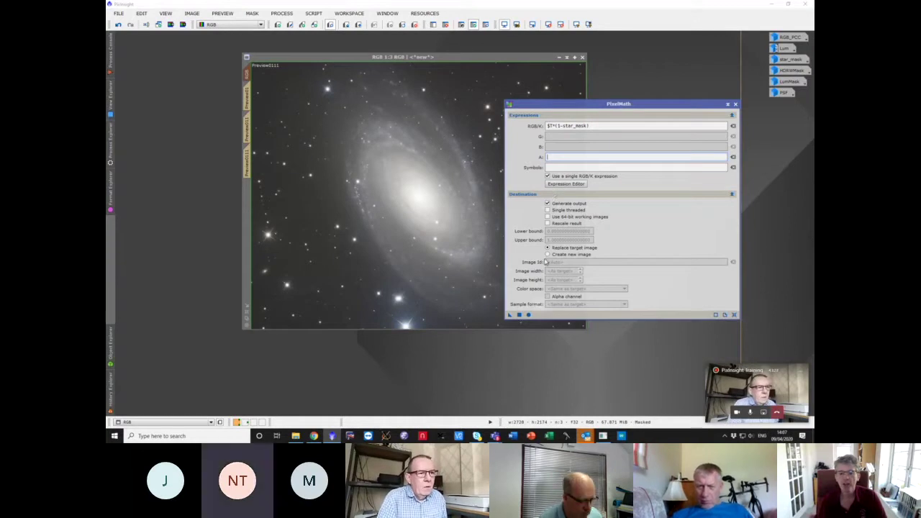
pyautogui.click(548, 254)
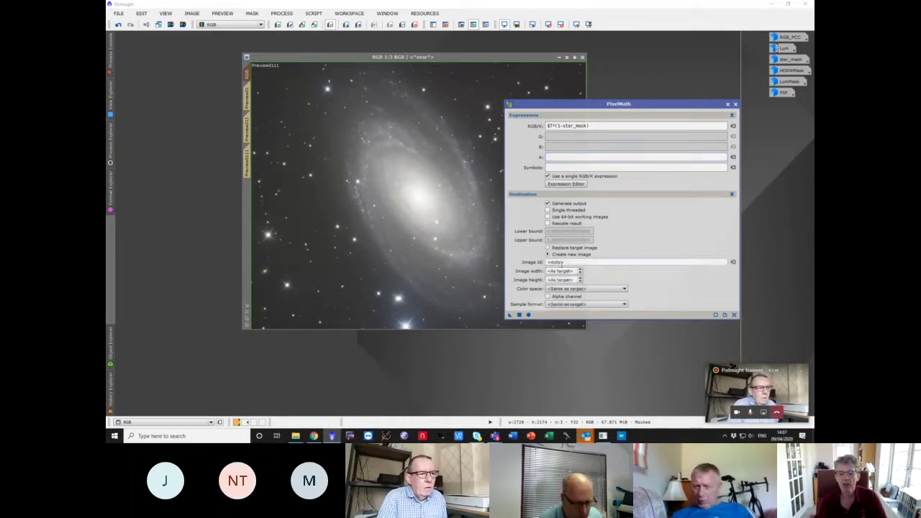
# - Demonstrate the PixelMath expression on the LumMask image, discard the generated image, close PixelMath and minimise LumMask
pyautogui.doubleClick(790, 82)
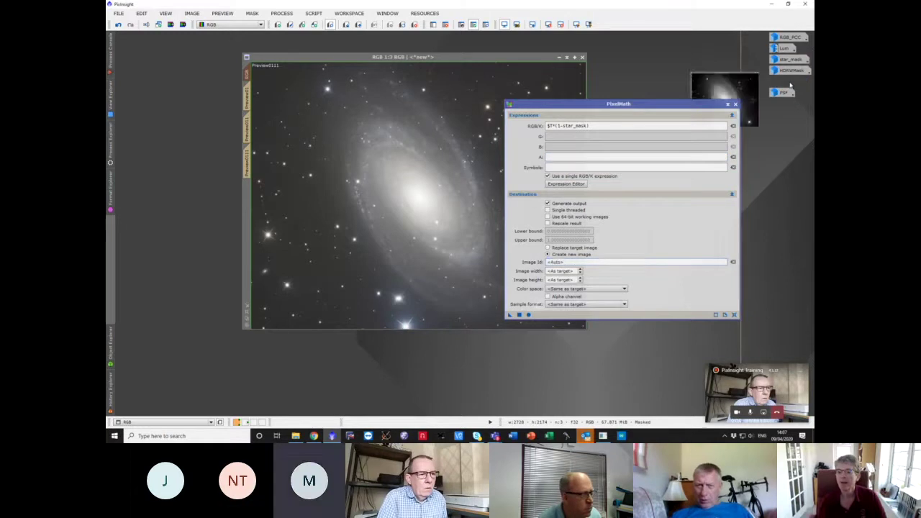
pyautogui.moveTo(638, 63); pyautogui.dragTo(407, 80)
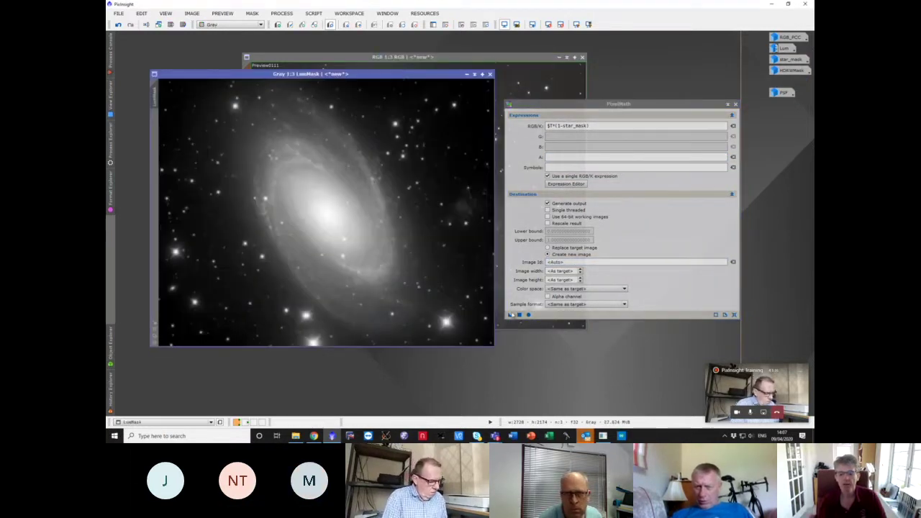
pyautogui.moveTo(507, 317); pyautogui.dragTo(361, 287)
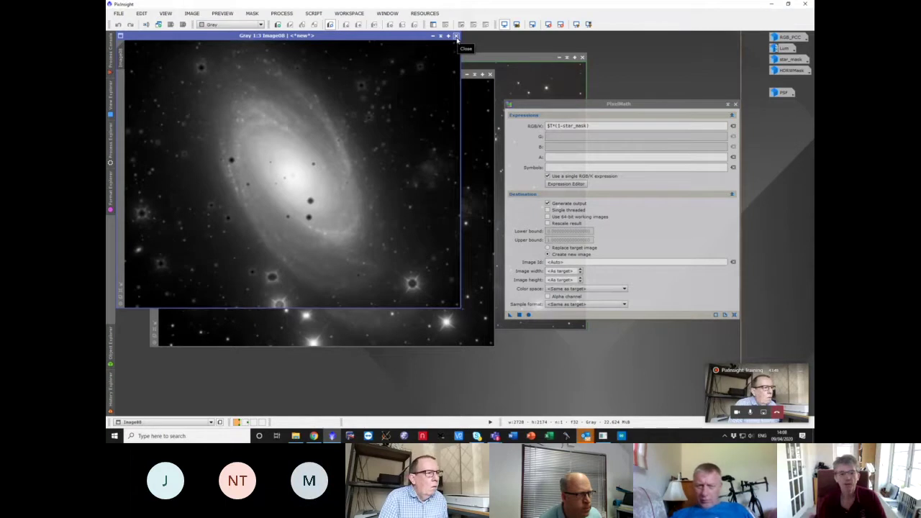
pyautogui.click(457, 36)
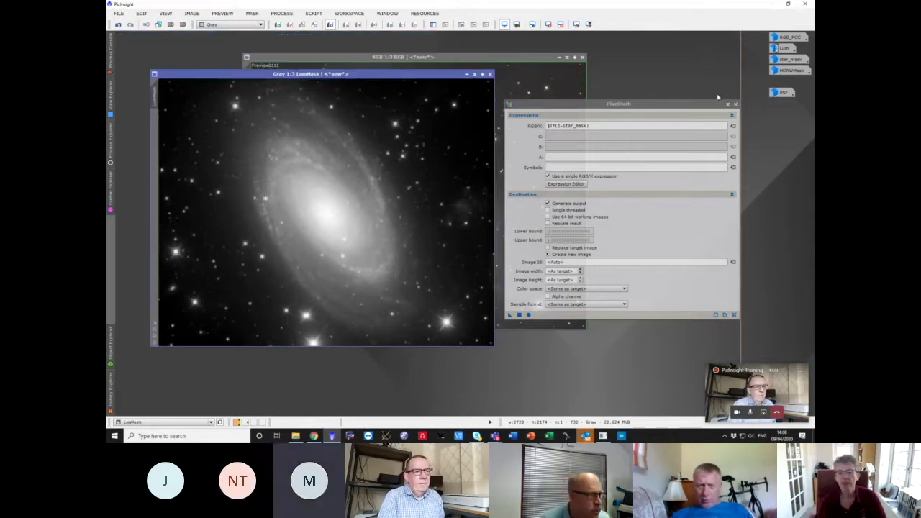
pyautogui.click(735, 105)
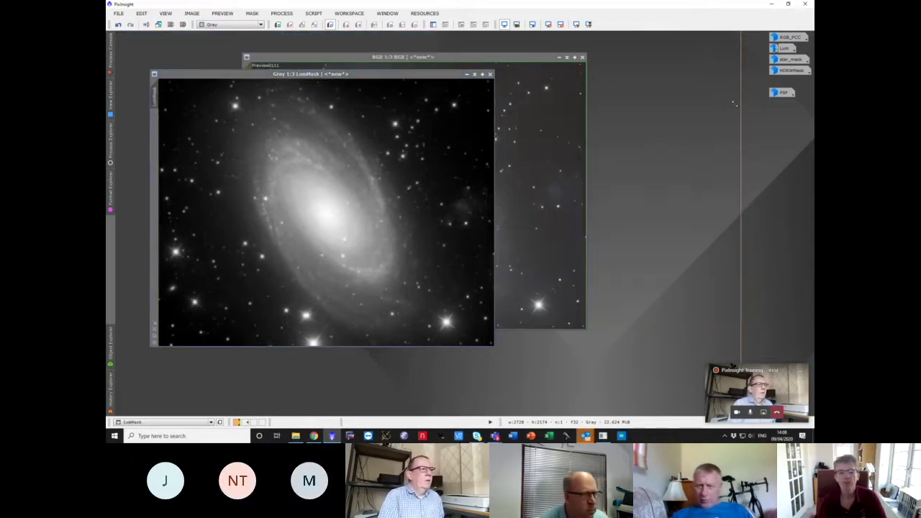
pyautogui.click(466, 75)
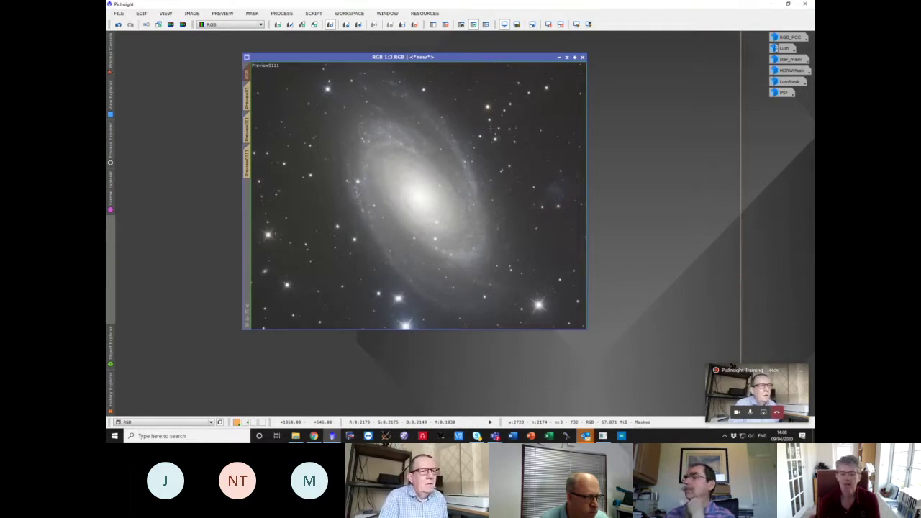
# - Review which mask is assigned to the RGB image and leave the mask selection without changing it
pyautogui.click(111, 155)
pyautogui.scroll(-2, 202, 259)
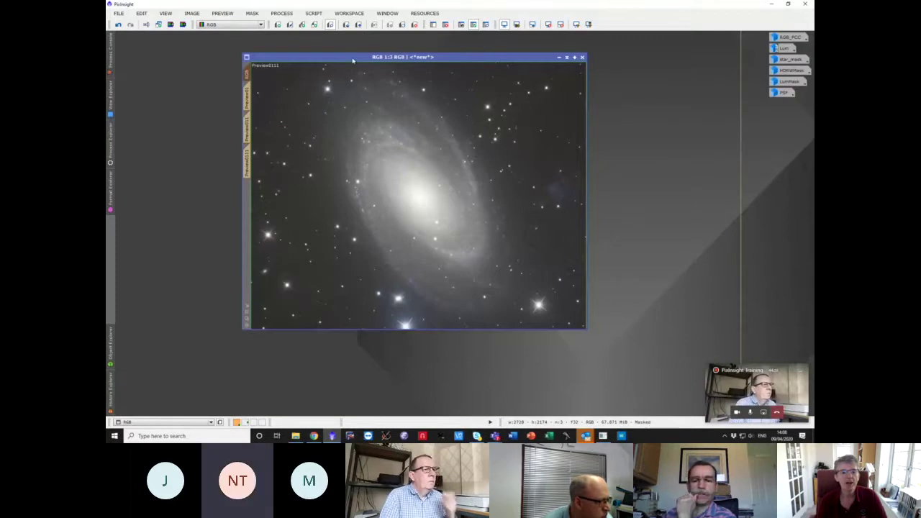
pyautogui.click(254, 13)
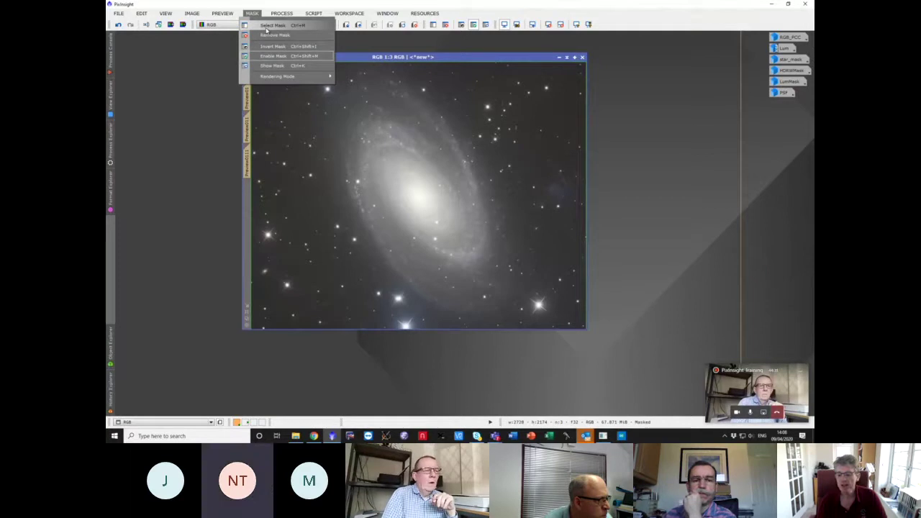
pyautogui.click(709, 182)
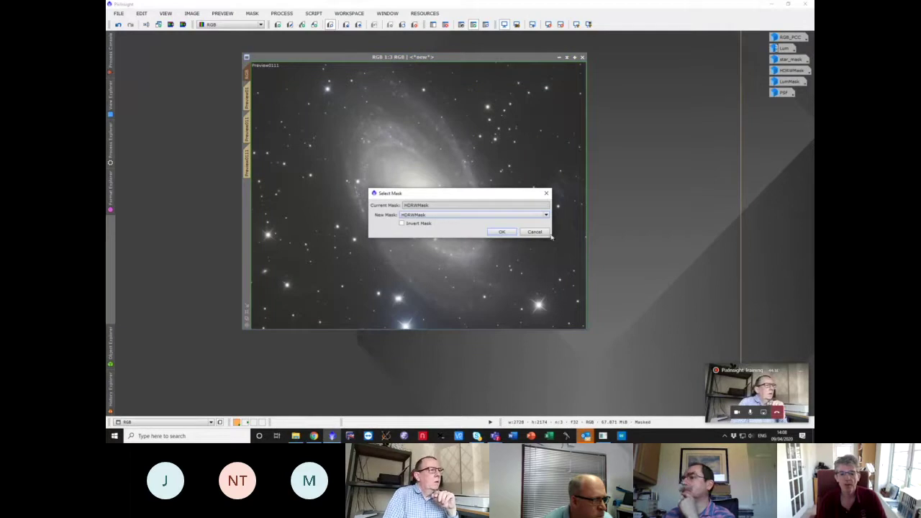
pyautogui.click(534, 231)
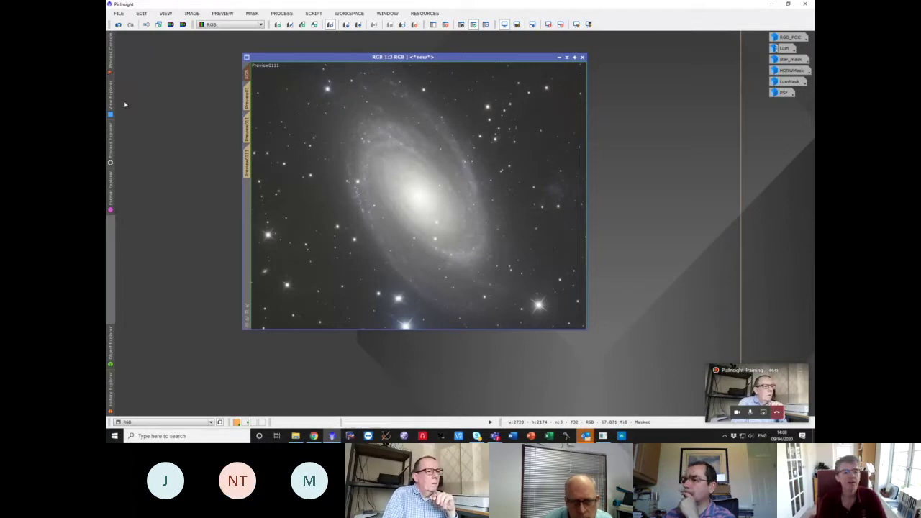
# - Open the HDRMultiscaleTransform process from the MultiscaleProcessing category of the Process Explorer
pyautogui.click(112, 146)
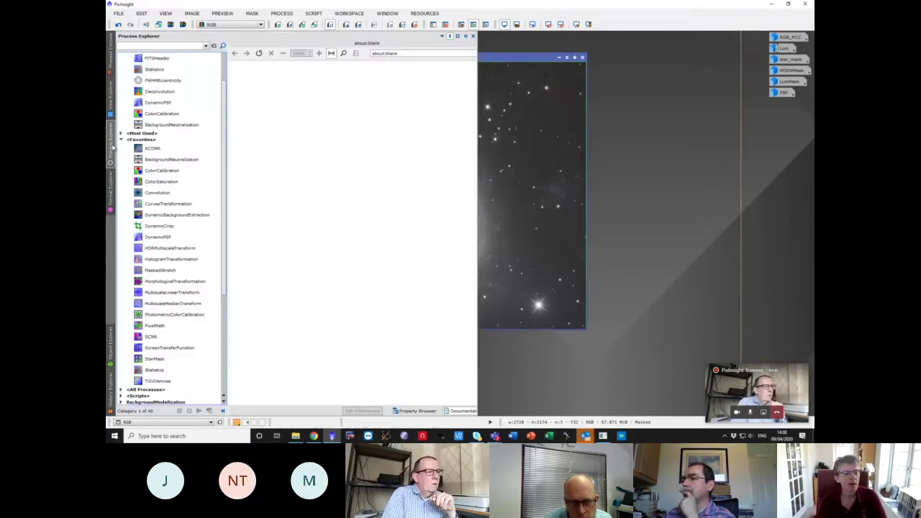
pyautogui.click(122, 139)
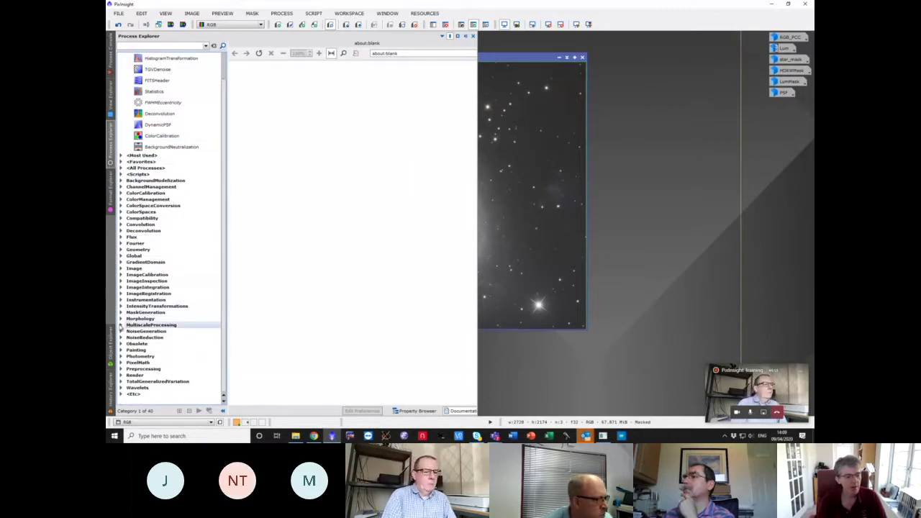
pyautogui.click(120, 325)
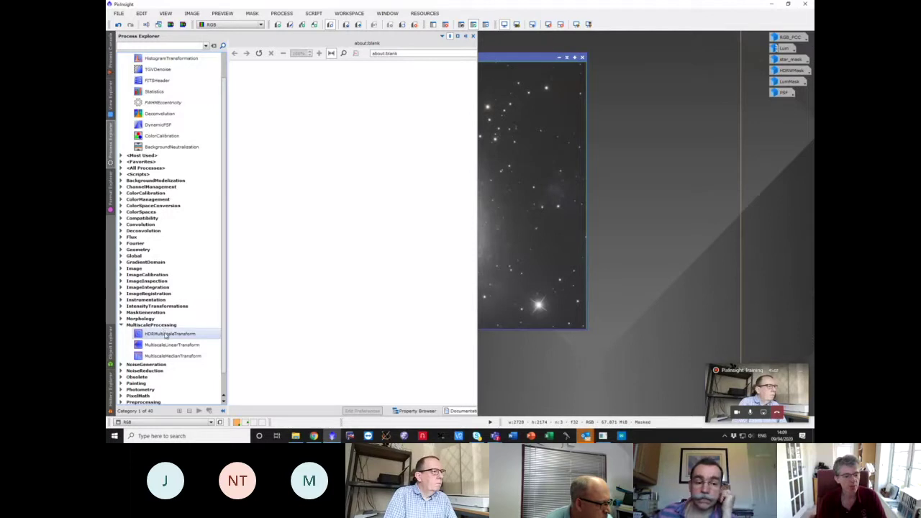
pyautogui.click(166, 333)
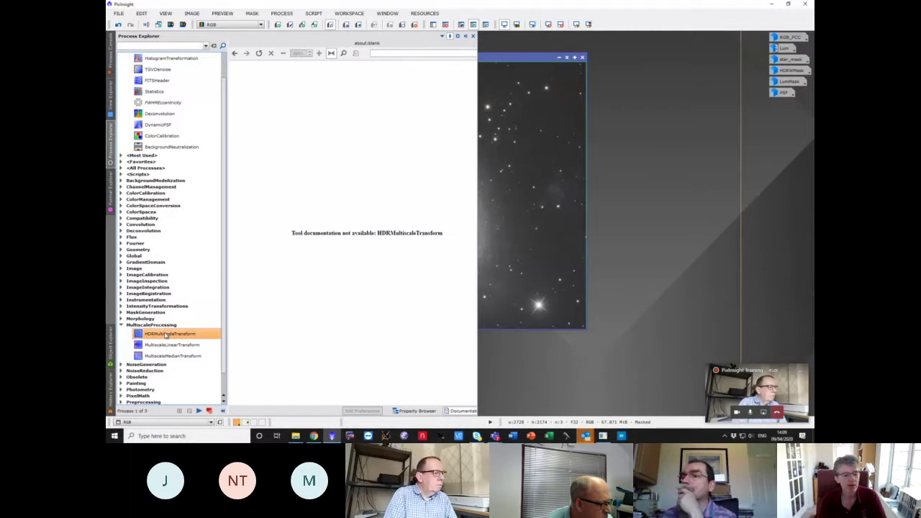
pyautogui.doubleClick(165, 333)
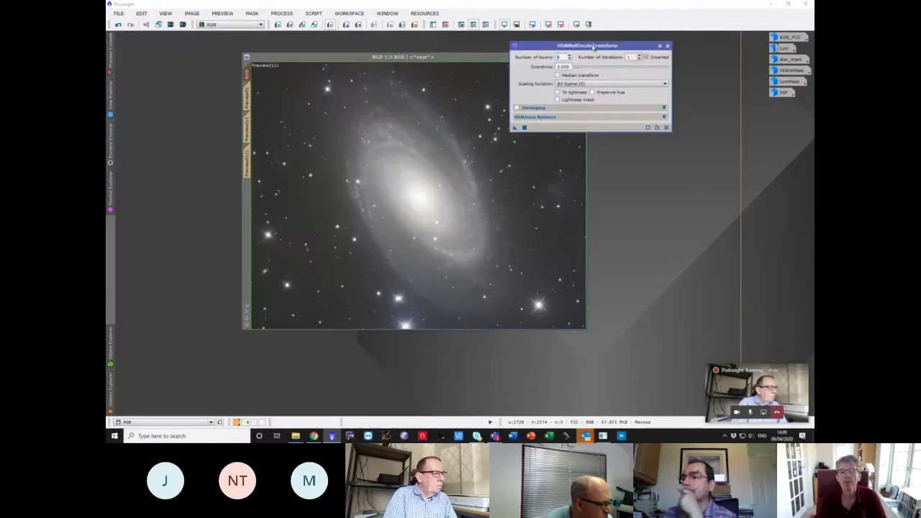
# - Apply HDRMultiscaleTransform with 6 layers to Preview011, with the process window placed clear of the image
pyautogui.moveTo(592, 41); pyautogui.dragTo(694, 86)
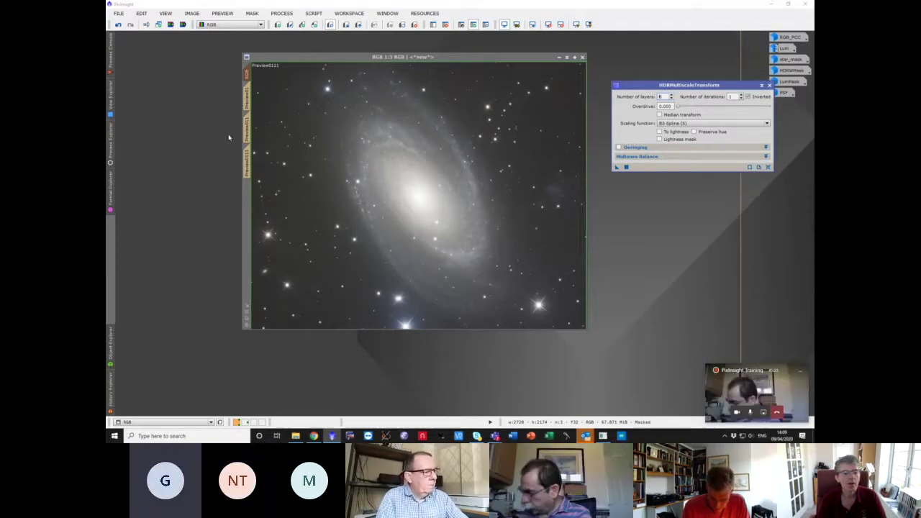
pyautogui.click(249, 129)
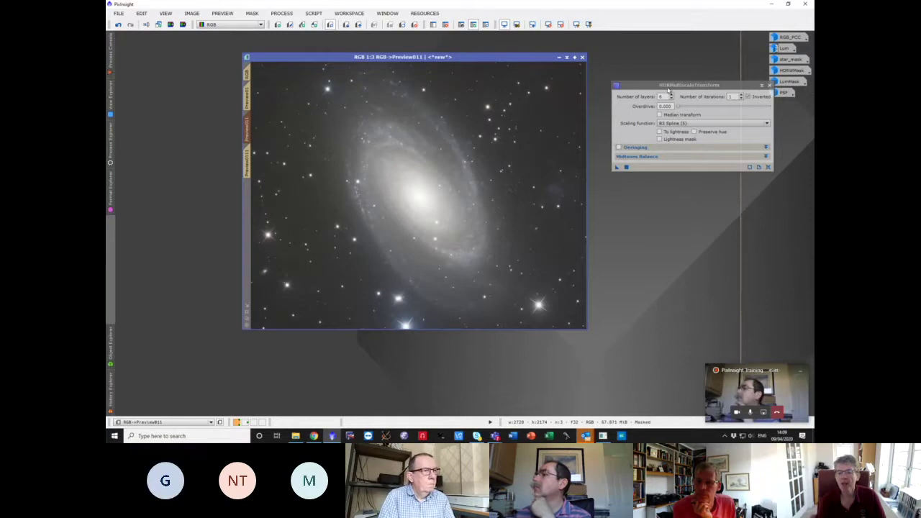
pyautogui.click(674, 84)
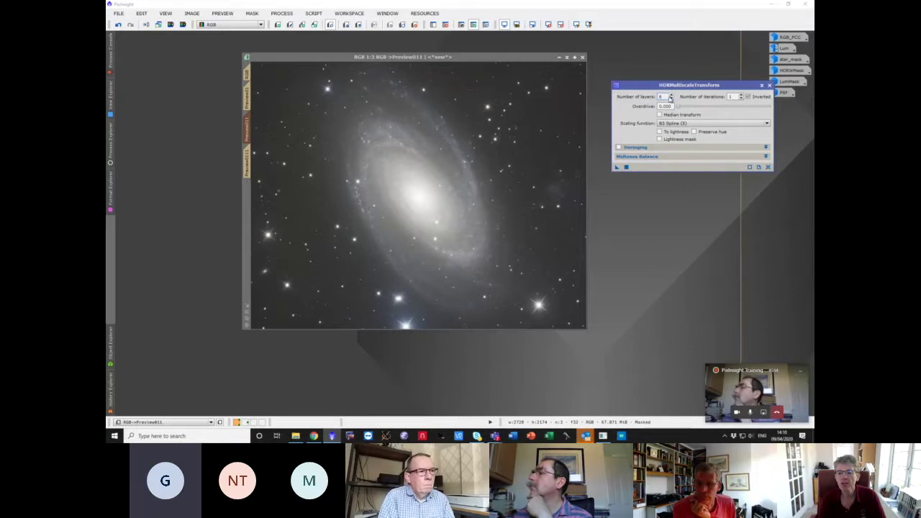
pyautogui.moveTo(617, 169); pyautogui.dragTo(476, 160)
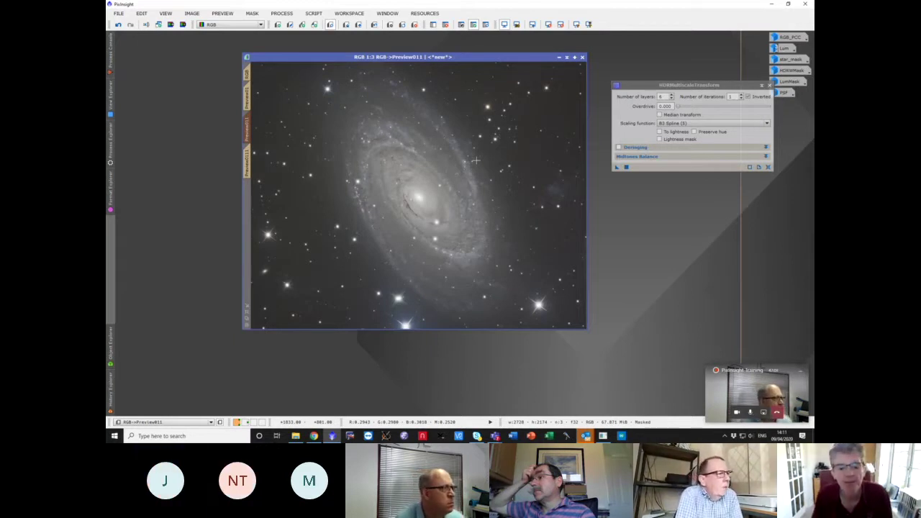
# - Apply HDRMultiscaleTransform with the number of layers set to 5 to Preview01
pyautogui.click(248, 95)
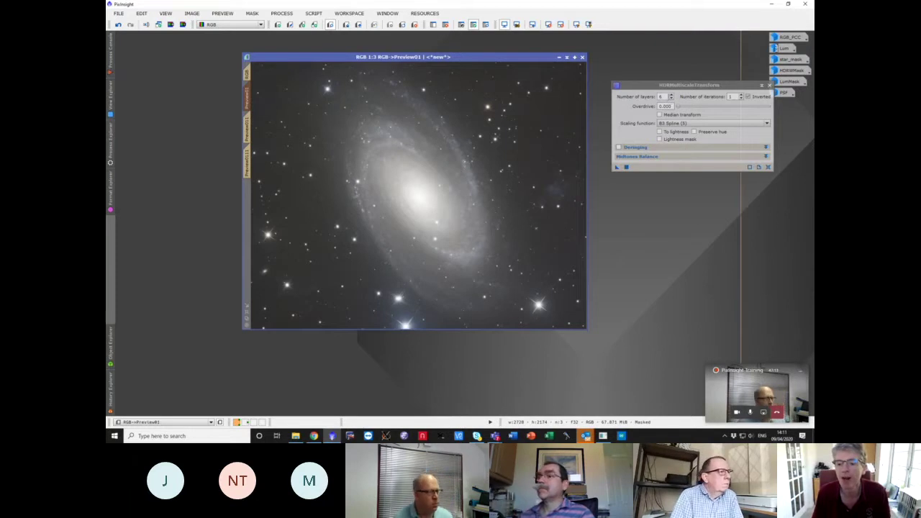
pyautogui.click(671, 101)
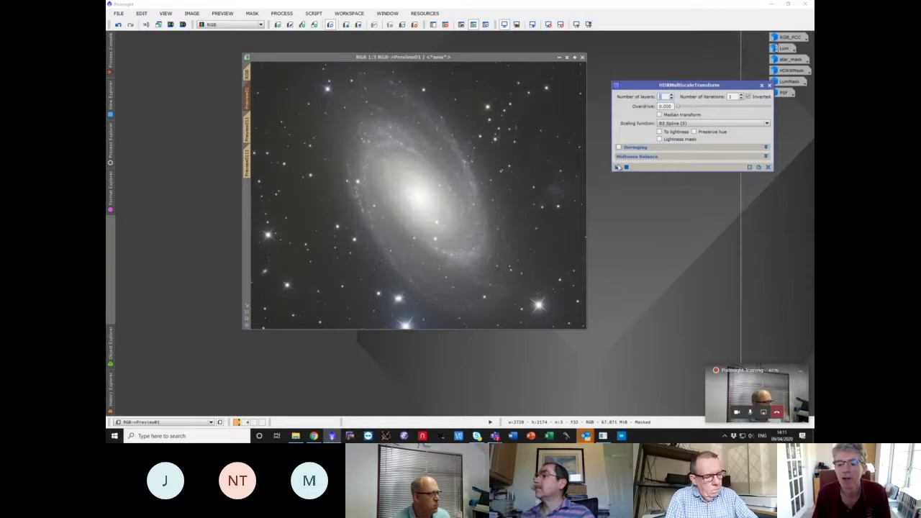
pyautogui.moveTo(616, 167); pyautogui.dragTo(497, 152)
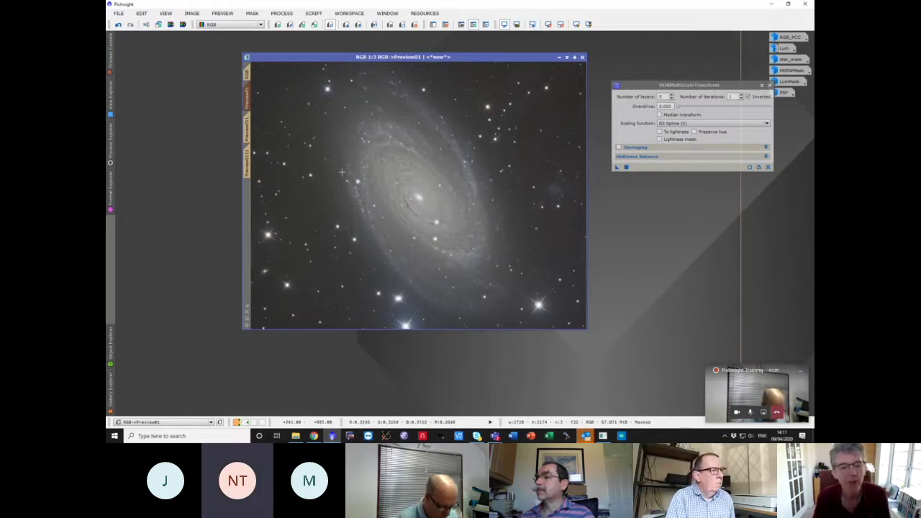
# - Compare the 5-layer and 6-layer previews with the unprocessed one, and apply HDRMultiscaleTransform with 7 layers to Preview0111
pyautogui.click(251, 122)
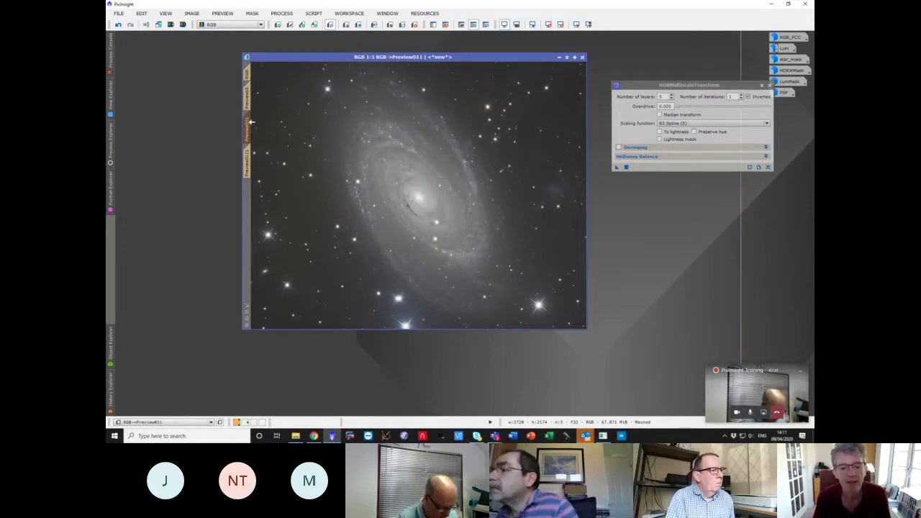
pyautogui.click(248, 166)
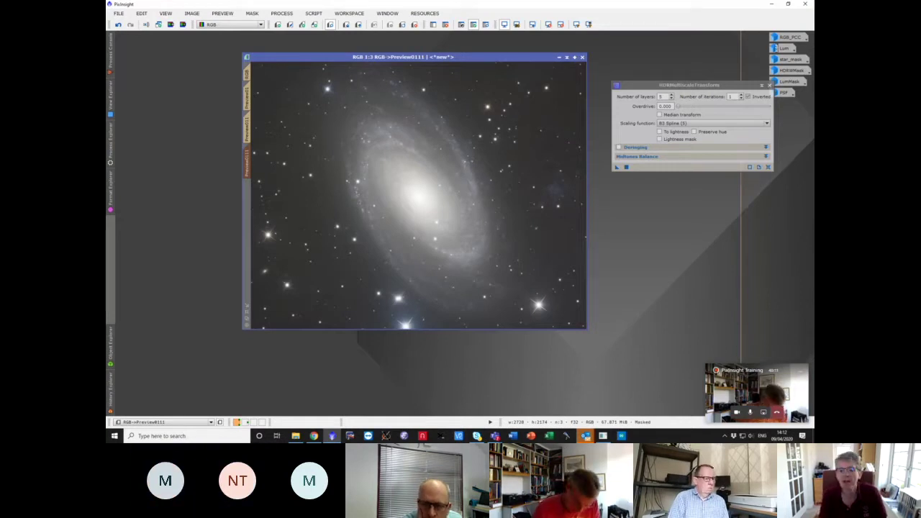
pyautogui.click(248, 96)
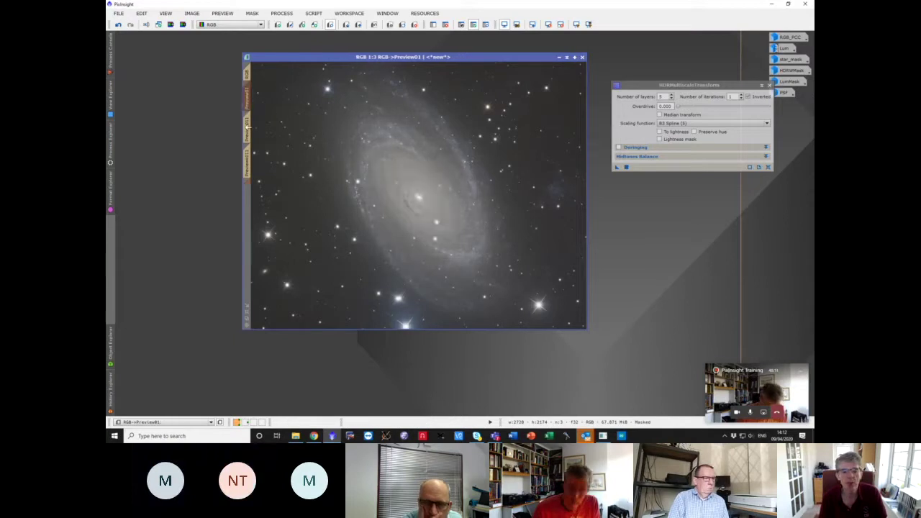
pyautogui.click(247, 127)
pyautogui.click(247, 162)
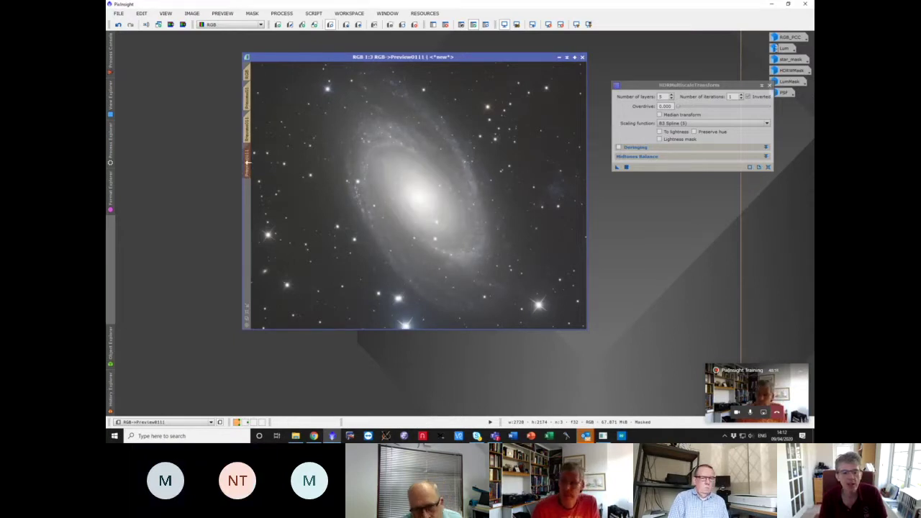
pyautogui.click(672, 98)
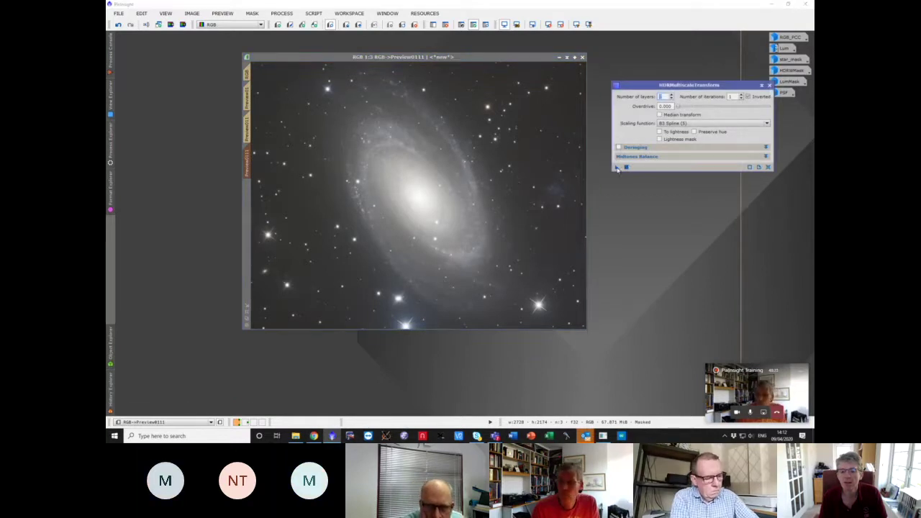
pyautogui.moveTo(520, 178); pyautogui.dragTo(520, 178)
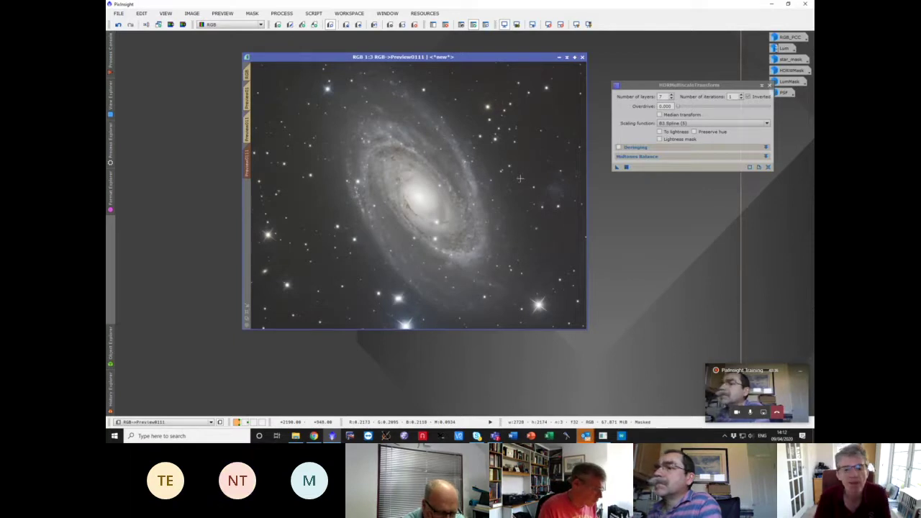
# - Compare the original image with the processed previews, and apply HDRMultiscaleTransform with 8 layers to Preview011
pyautogui.click(247, 74)
pyautogui.click(250, 94)
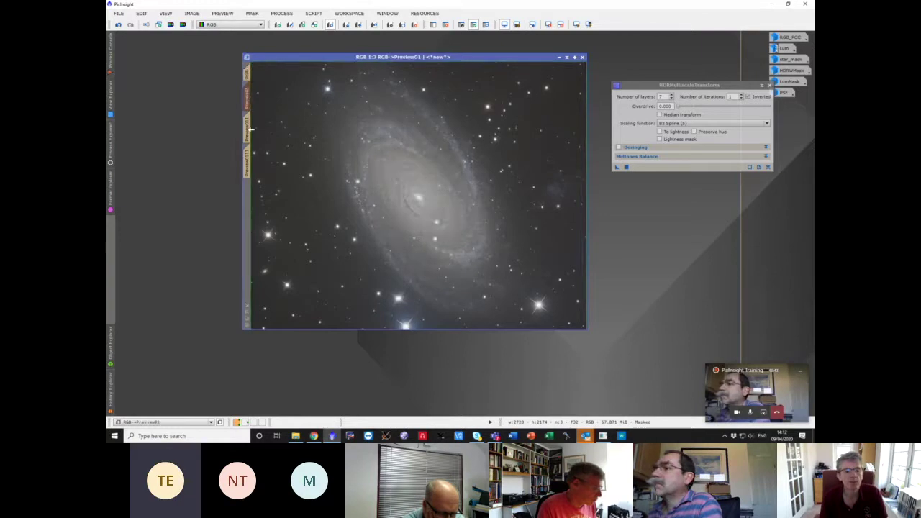
pyautogui.click(249, 154)
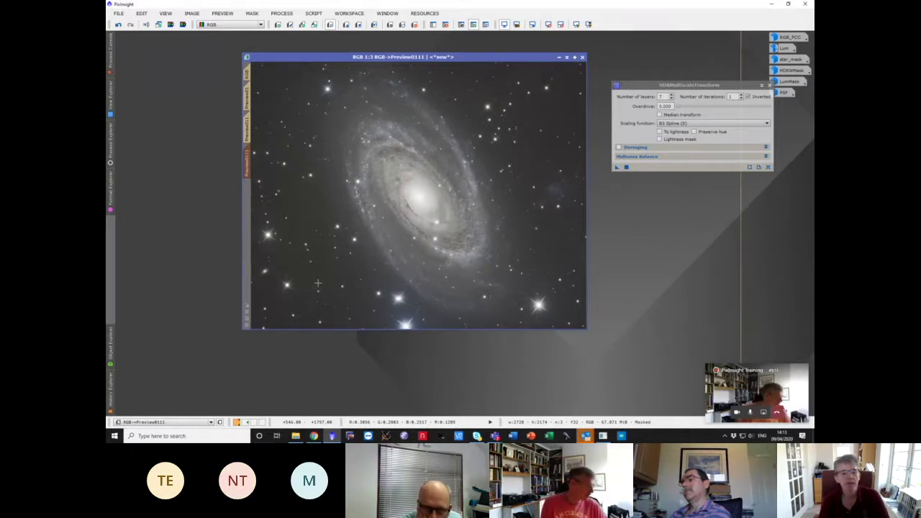
pyautogui.click(663, 97)
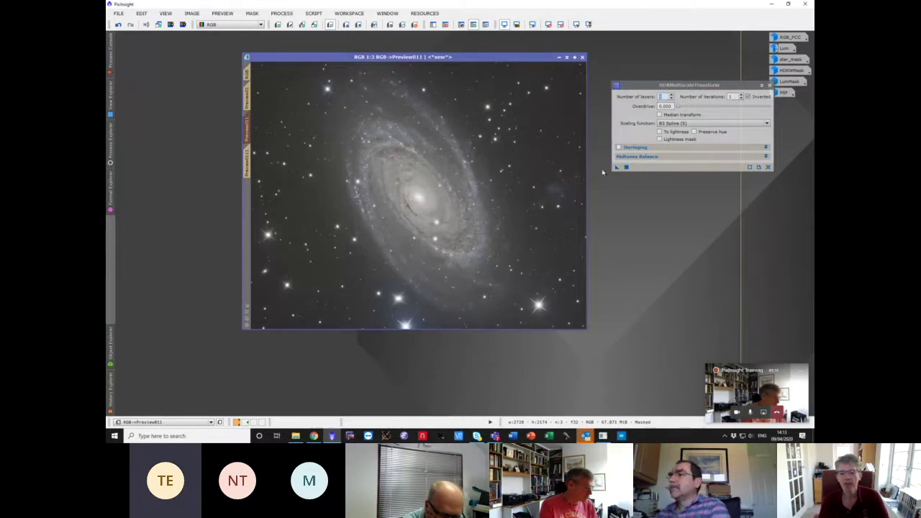
pyautogui.moveTo(617, 167); pyautogui.dragTo(403, 180)
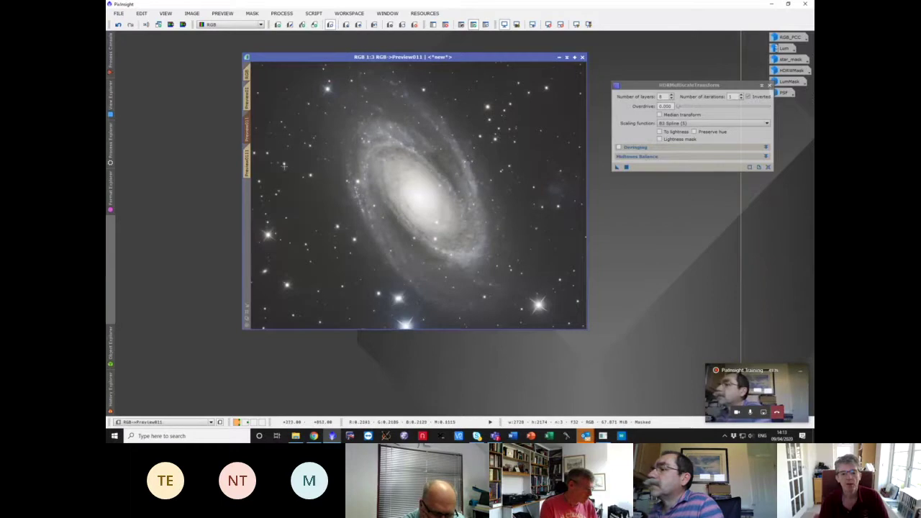
# - Compare the original RGB image with the 5-, 7- and 8-layer previews, focusing on the galaxy core and spiral arms
pyautogui.click(249, 165)
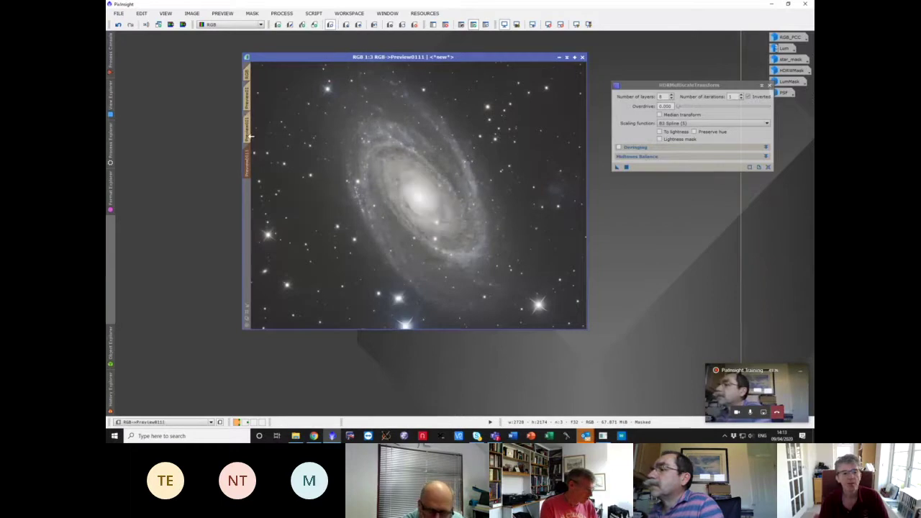
pyautogui.click(248, 131)
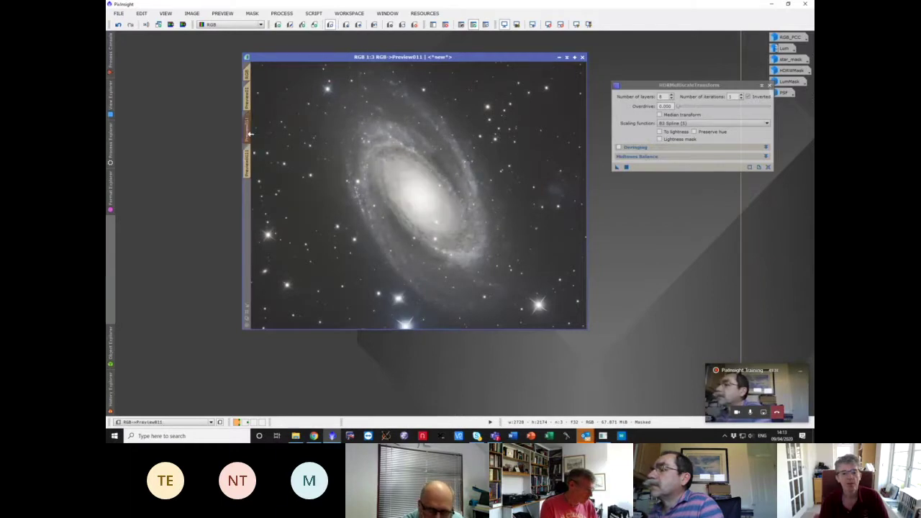
pyautogui.click(248, 71)
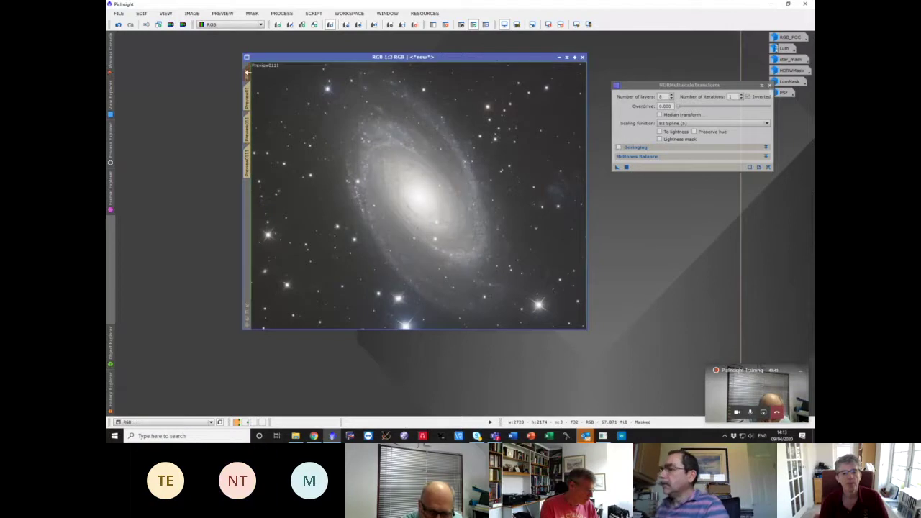
pyautogui.click(248, 105)
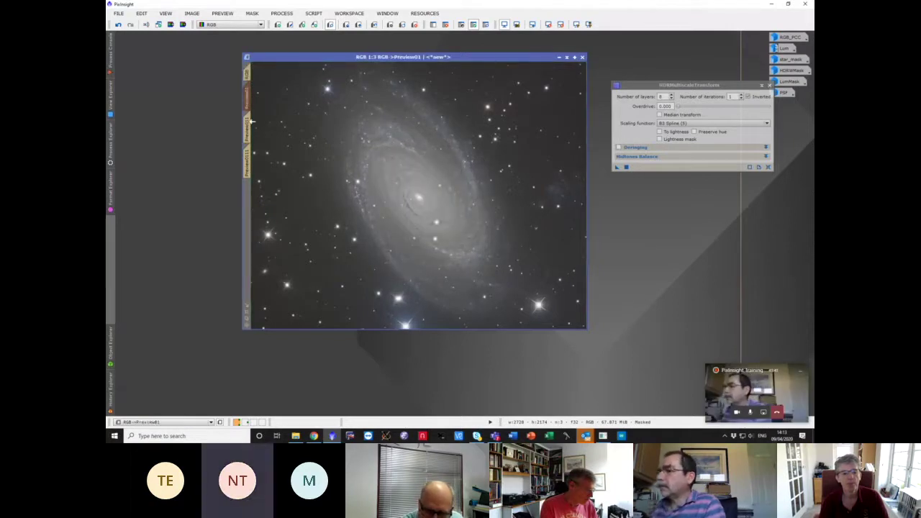
pyautogui.click(248, 126)
pyautogui.click(248, 166)
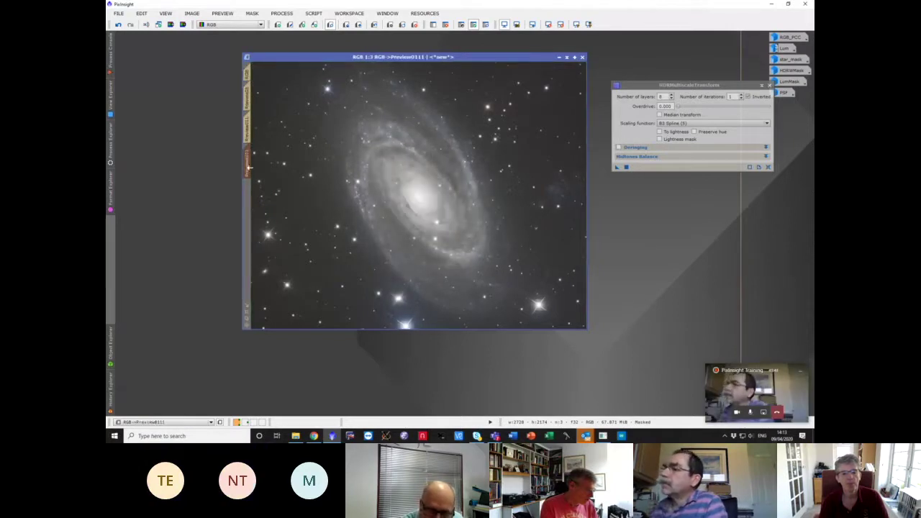
pyautogui.click(248, 101)
pyautogui.click(249, 136)
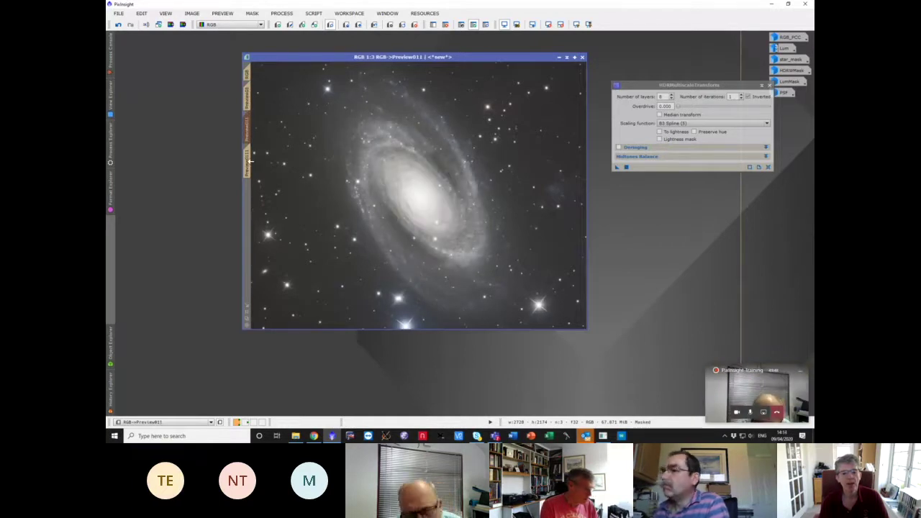
pyautogui.click(248, 130)
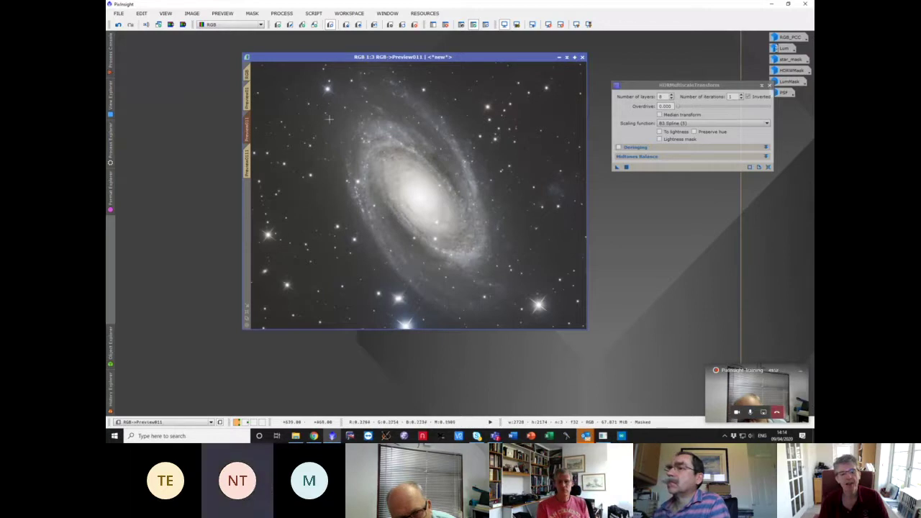
pyautogui.click(249, 163)
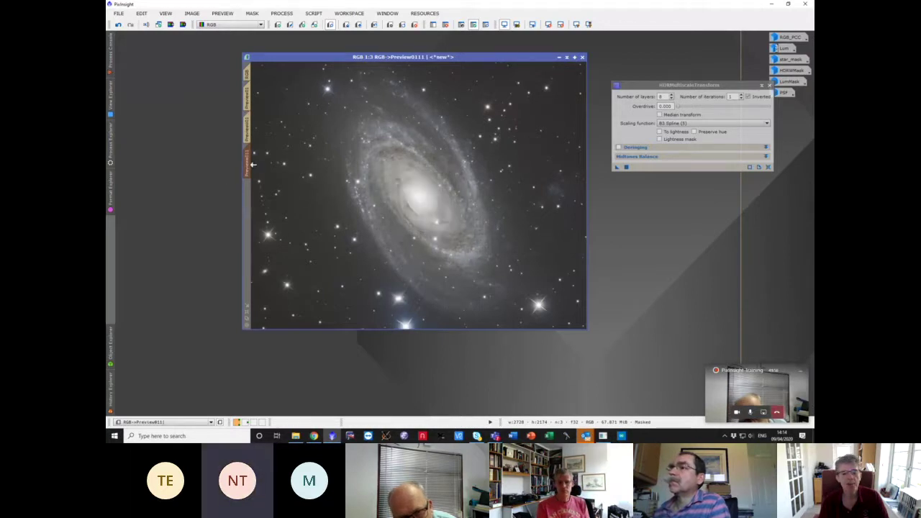
pyautogui.click(247, 135)
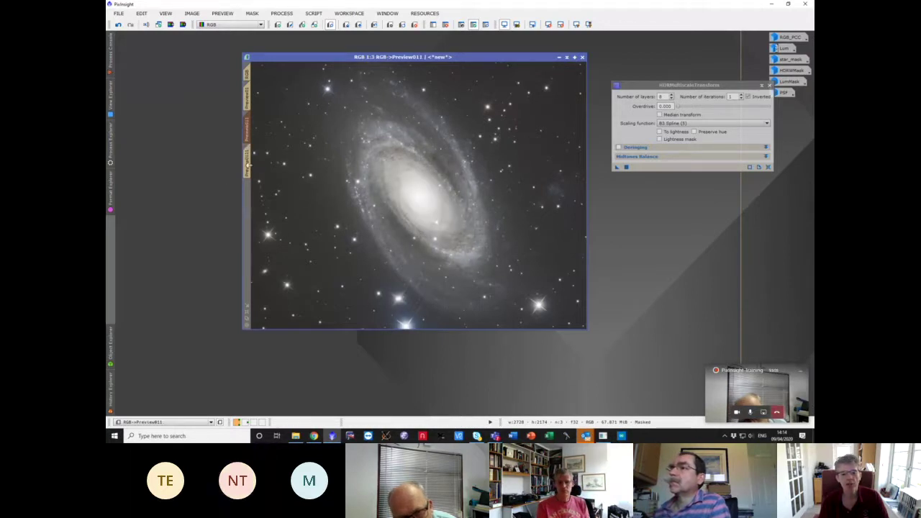
pyautogui.click(248, 165)
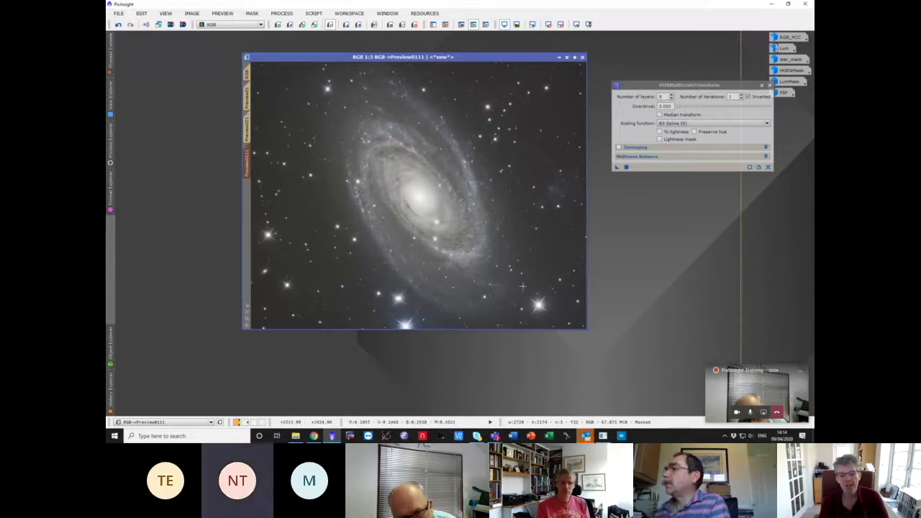
# - Close HDRMultiscaleTransform and restore the minimised HDRWMask image on the workspace
pyautogui.click(767, 166)
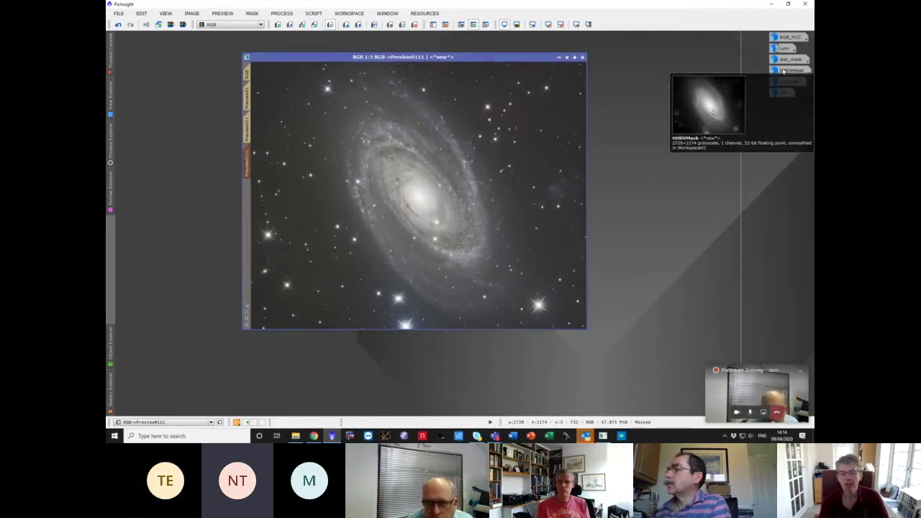
pyautogui.doubleClick(784, 70)
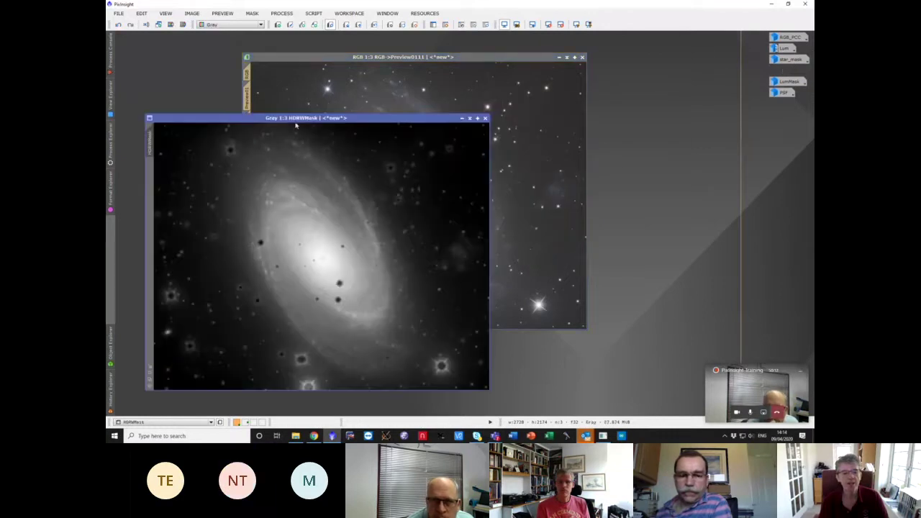
pyautogui.moveTo(295, 123); pyautogui.dragTo(369, 127)
# - Open PixelMath and replace the RGB/K expression with $T/2
pyautogui.click(283, 14)
pyautogui.moveTo(308, 285)
pyautogui.click(397, 280)
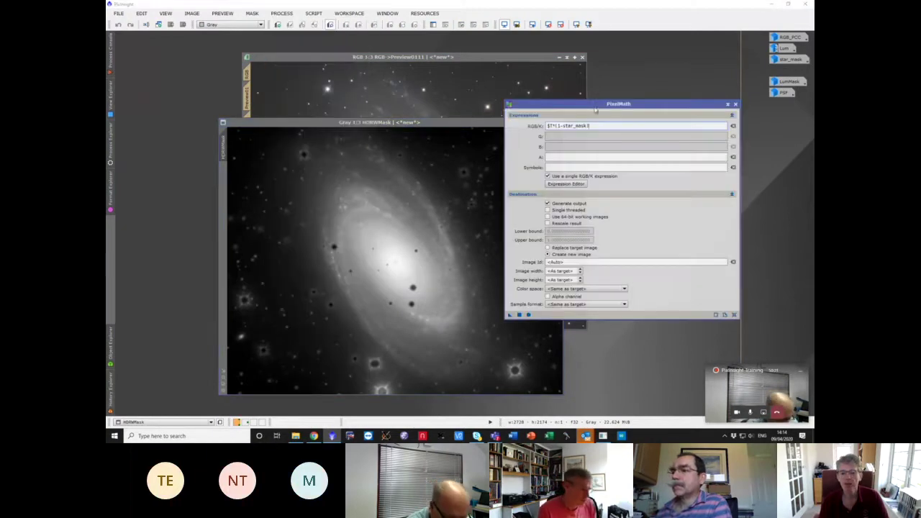
pyautogui.moveTo(599, 108); pyautogui.dragTo(733, 105)
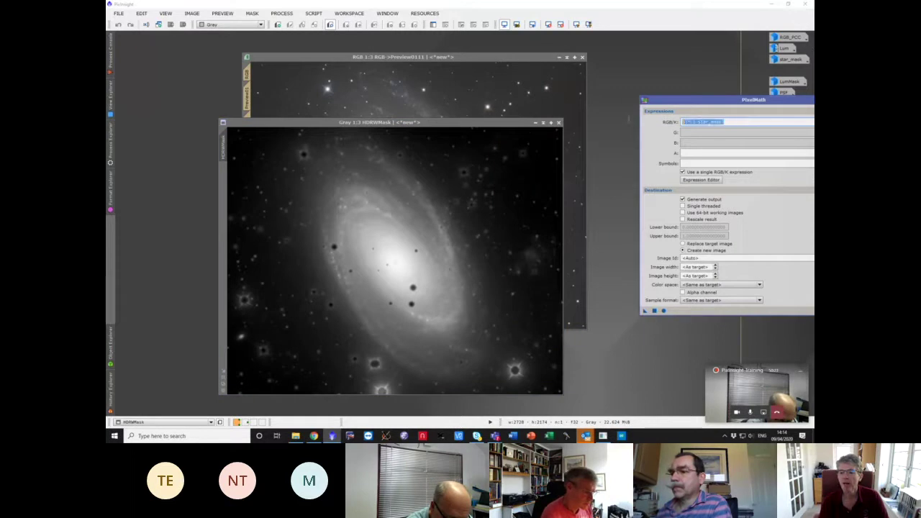
pyautogui.write('$T/2')
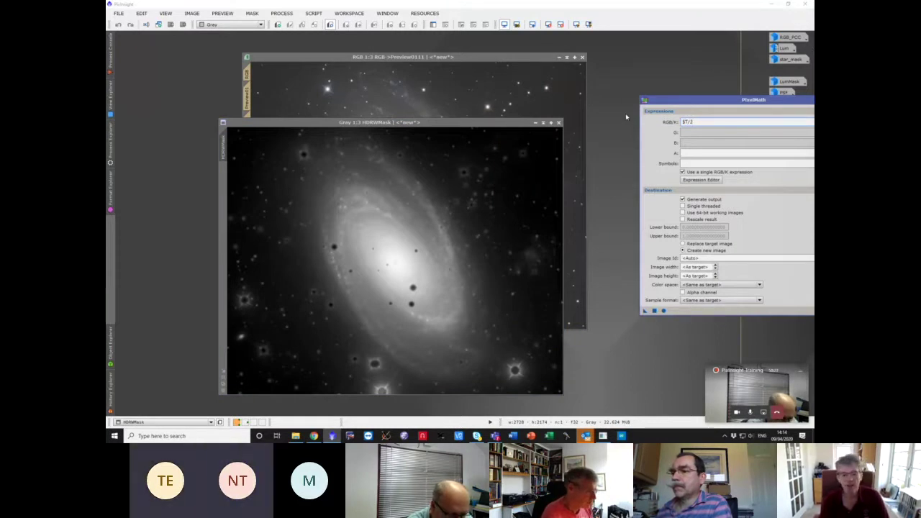
# - Name the PixelMath output image HDRWHalf and apply the expression to HDRWMask
pyautogui.click(705, 257)
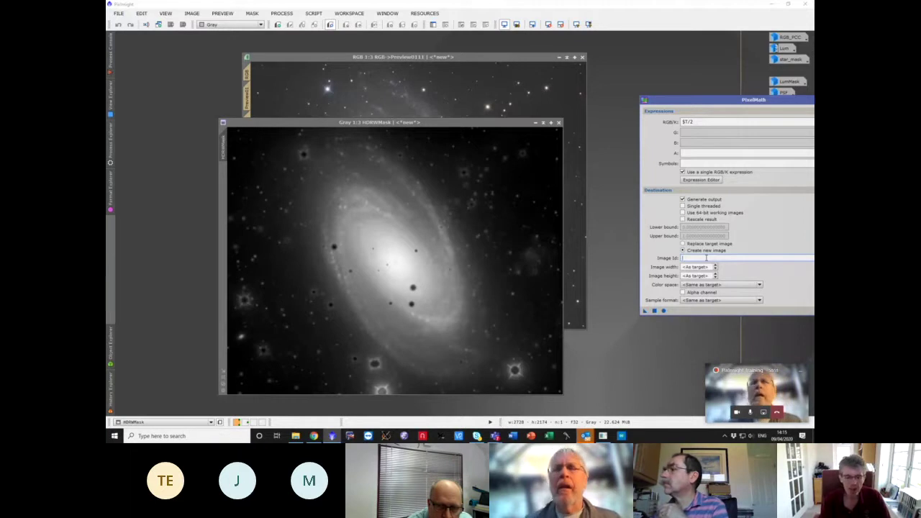
pyautogui.write('HDRWHalf')
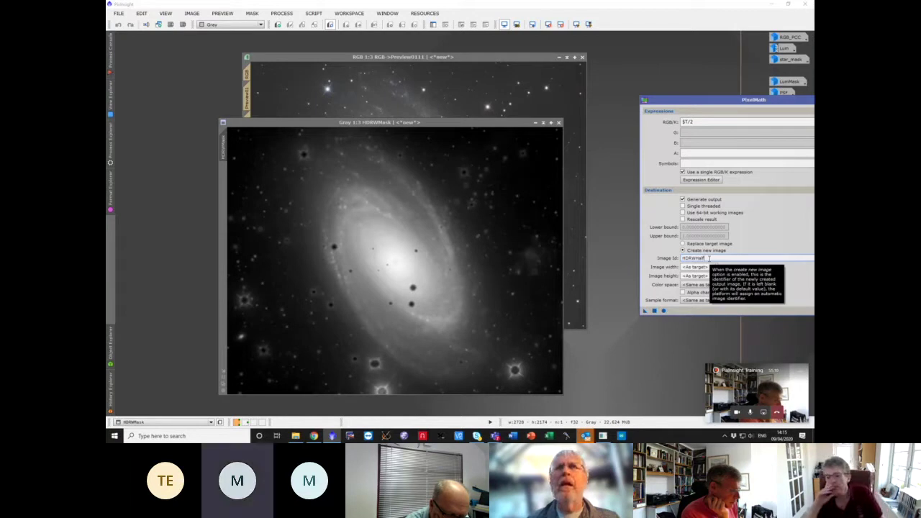
pyautogui.moveTo(633, 310); pyautogui.dragTo(483, 304)
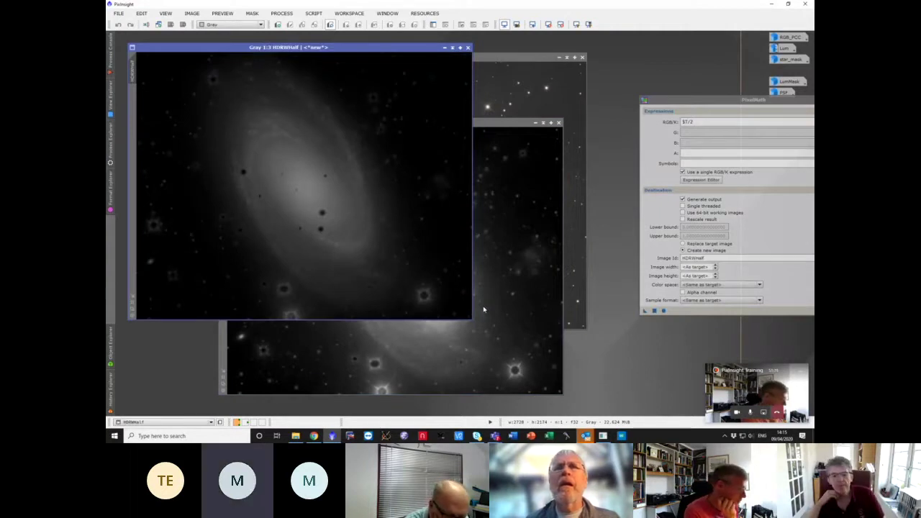
# - Bring HDRWMask to the front, minimise it, and move the PixelMath dialog closer to the images
pyautogui.click(484, 309)
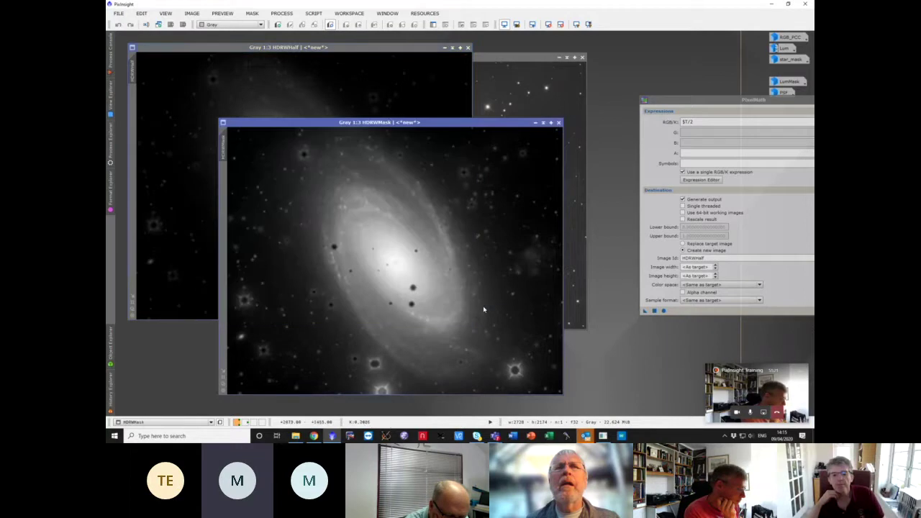
pyautogui.click(534, 124)
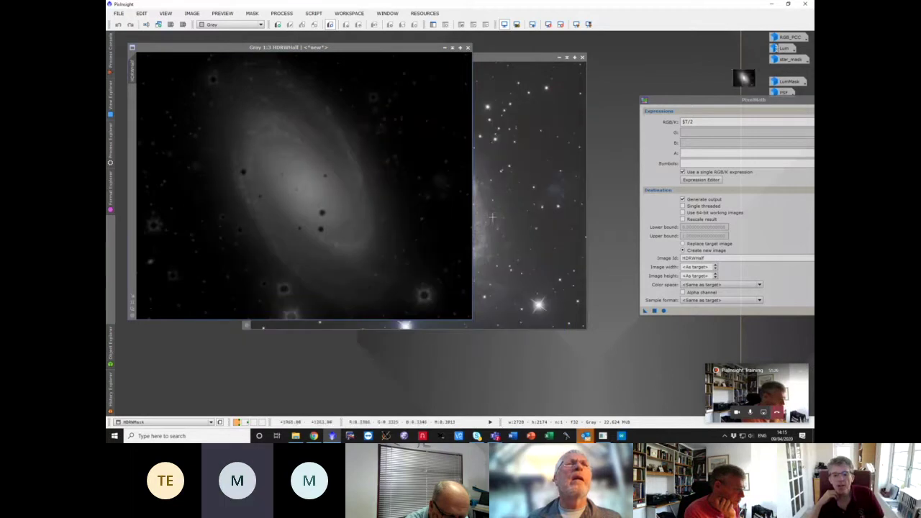
pyautogui.moveTo(769, 99); pyautogui.dragTo(720, 103)
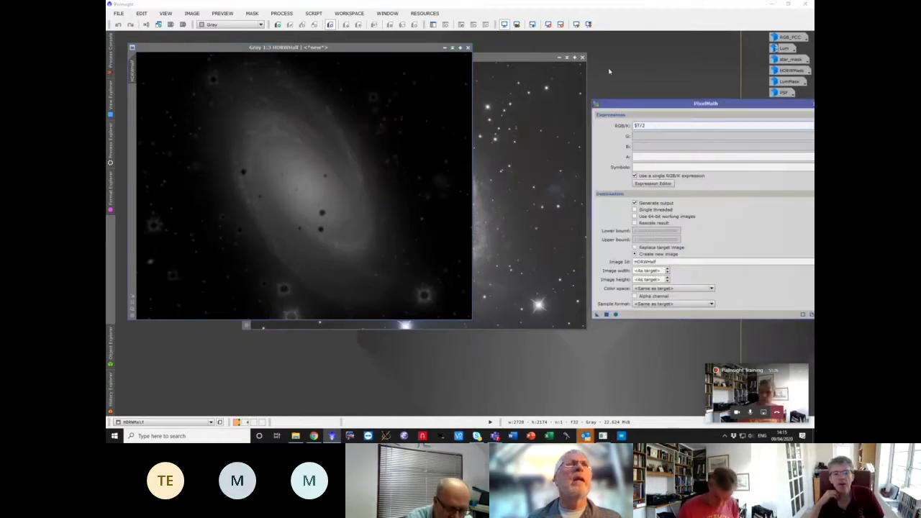
# - Replace the RGB image's current mask with HDRWHalf, leaving the mask not inverted
pyautogui.click(529, 65)
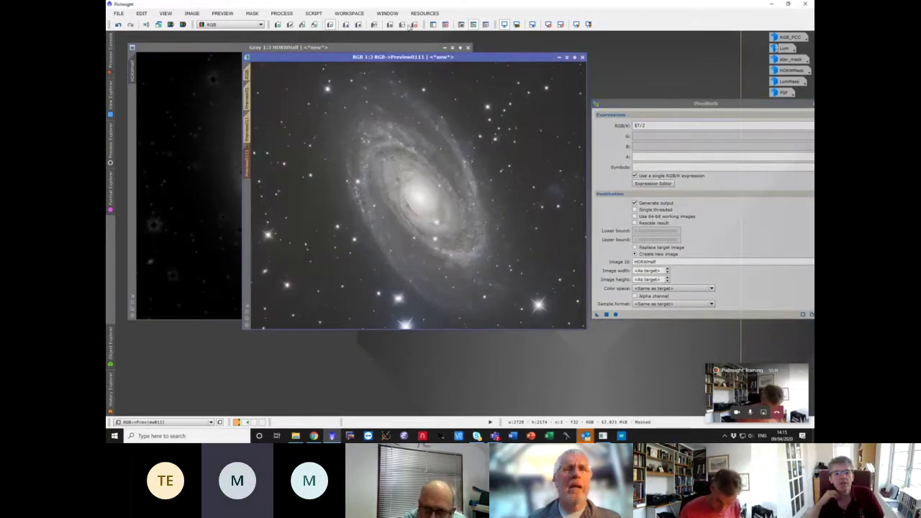
pyautogui.click(434, 24)
pyautogui.click(456, 215)
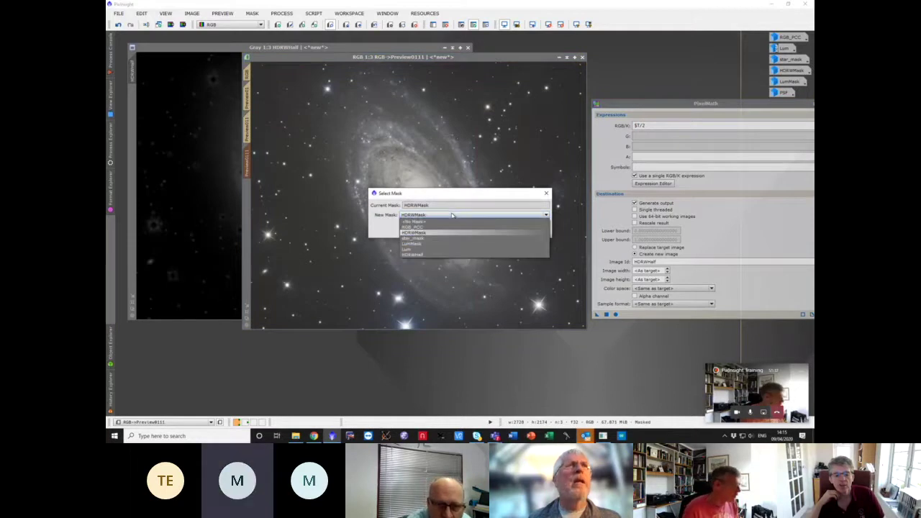
pyautogui.click(446, 256)
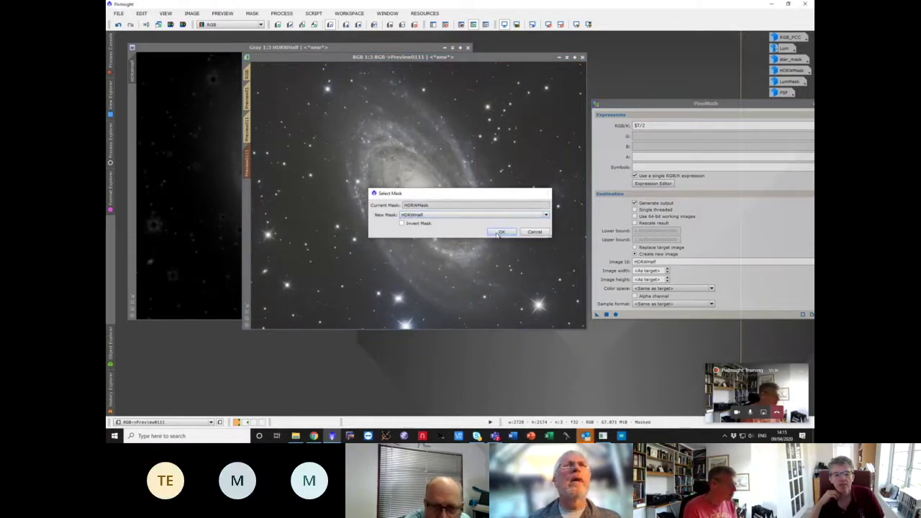
pyautogui.click(502, 232)
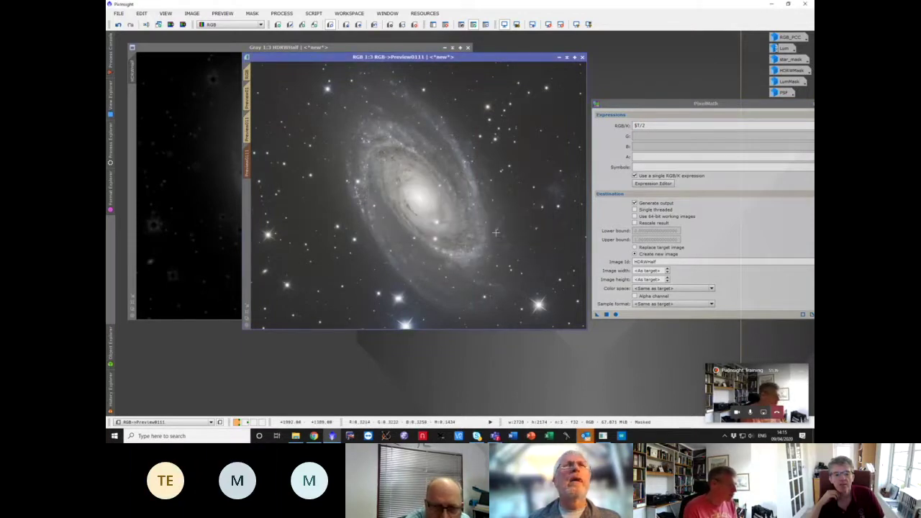
# - Switch the RGB image to Preview011 and close PixelMath
pyautogui.click(248, 129)
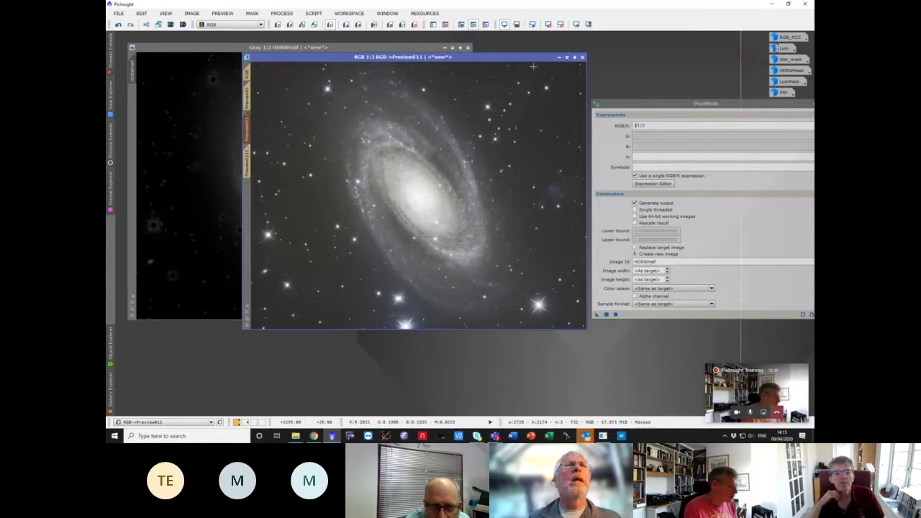
pyautogui.moveTo(705, 103); pyautogui.dragTo(575, 112)
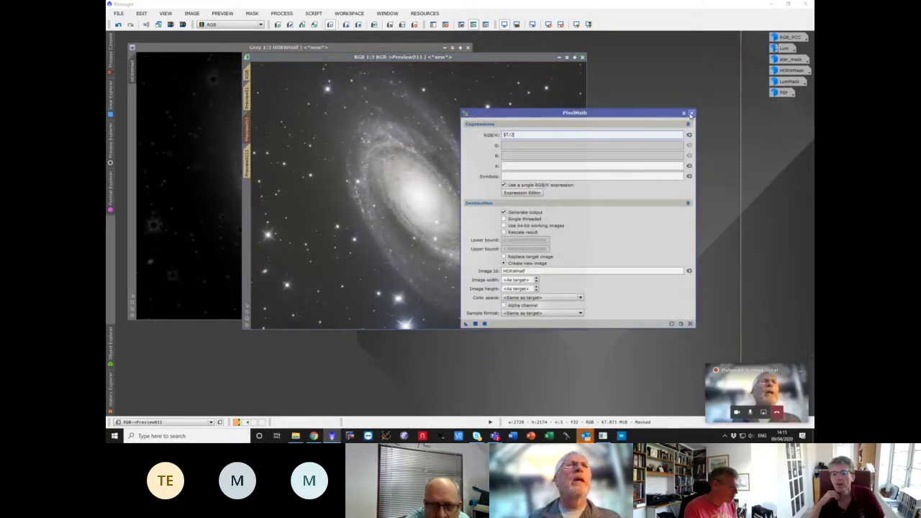
pyautogui.click(690, 114)
# - Open HDRMultiscaleTransform and apply it to Preview011 with 7 layers and 1 iteration
pyautogui.click(112, 151)
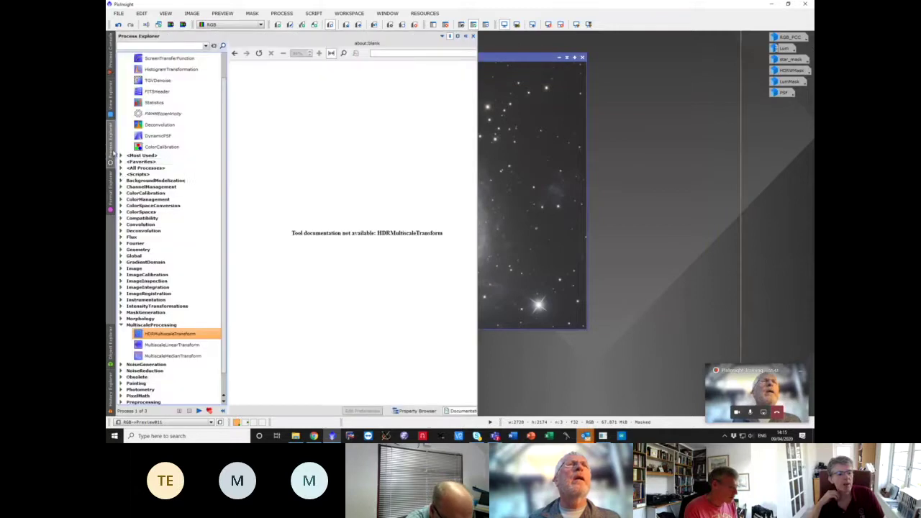
pyautogui.doubleClick(185, 334)
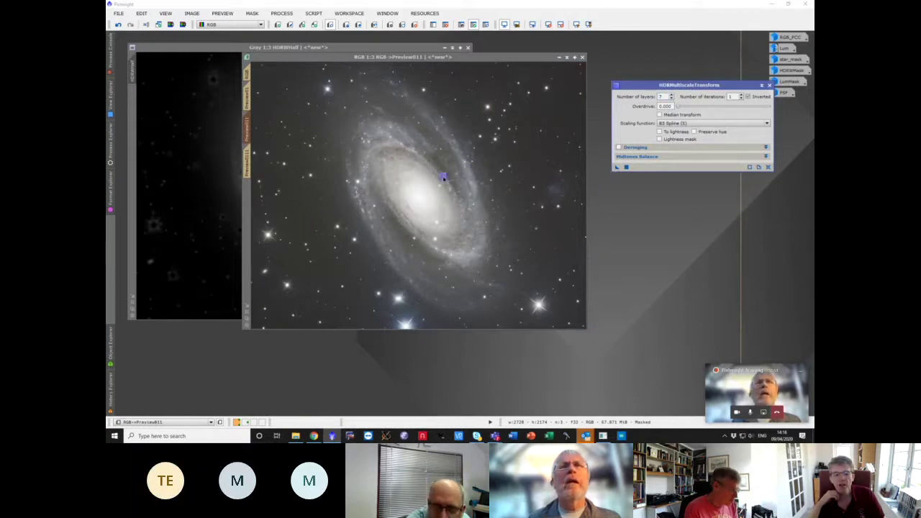
pyautogui.moveTo(443, 176); pyautogui.dragTo(443, 176)
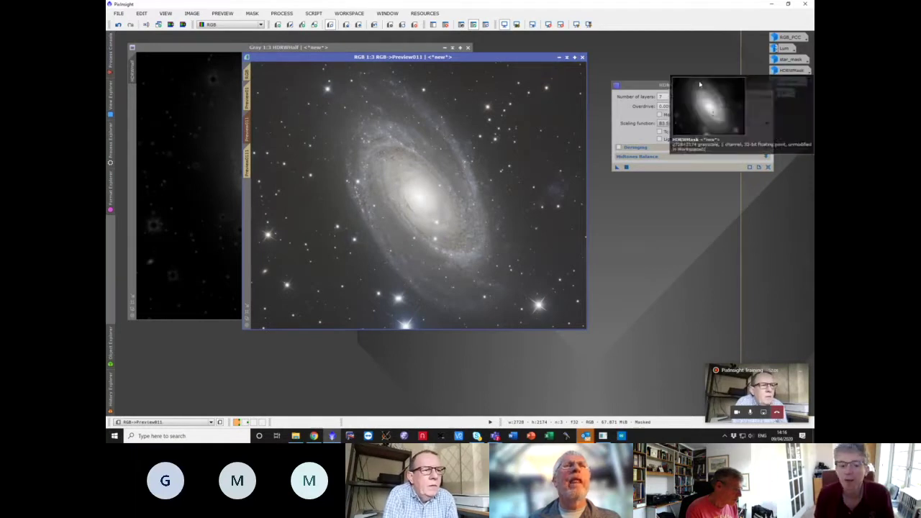
# - Compare the galaxy core detail in Preview01, Preview011 and Preview0111 of the RGB image
pyautogui.click(248, 162)
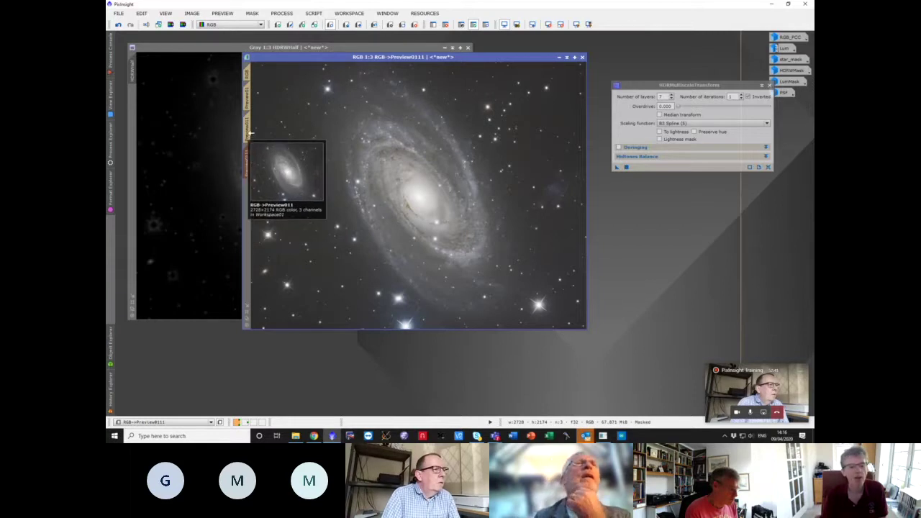
pyautogui.click(249, 130)
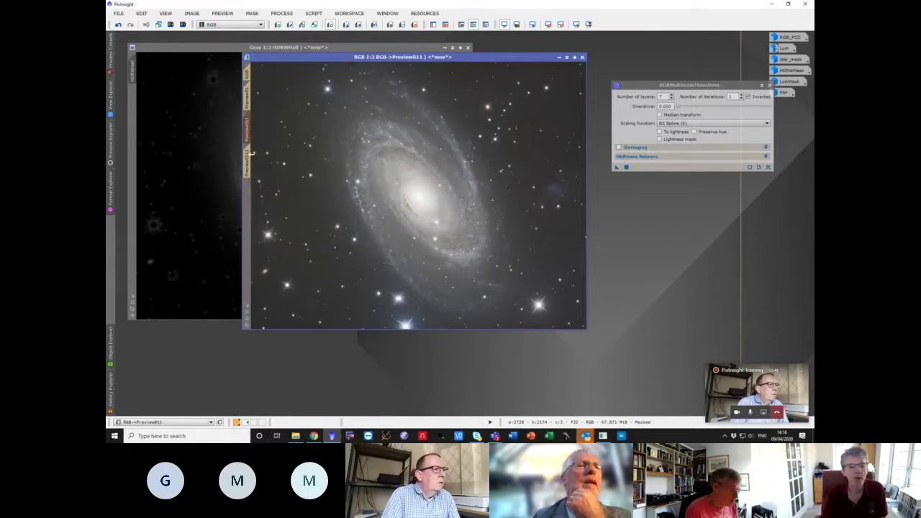
pyautogui.click(250, 153)
pyautogui.click(247, 140)
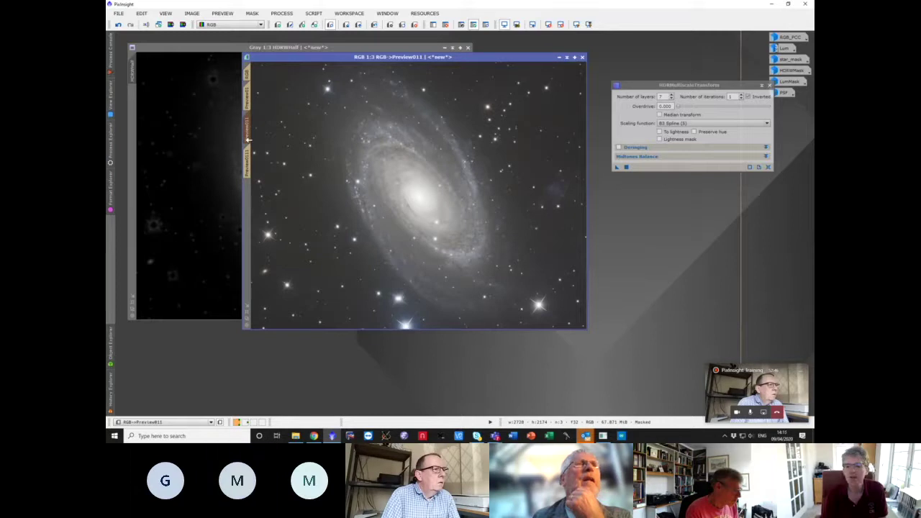
pyautogui.click(248, 106)
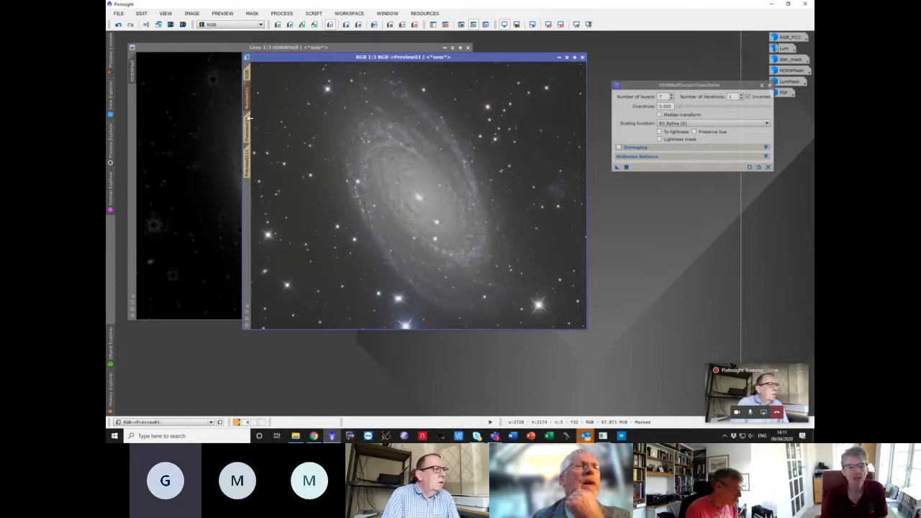
pyautogui.click(247, 131)
pyautogui.click(247, 158)
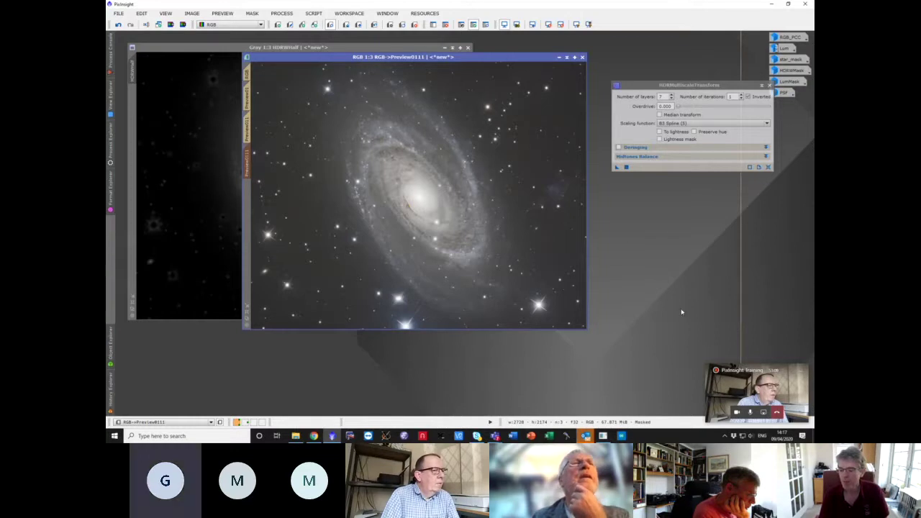
# - Restore the minimised HDRWMask image and compare its brightness with HDRWHalf
pyautogui.moveTo(728, 88); pyautogui.dragTo(635, 68)
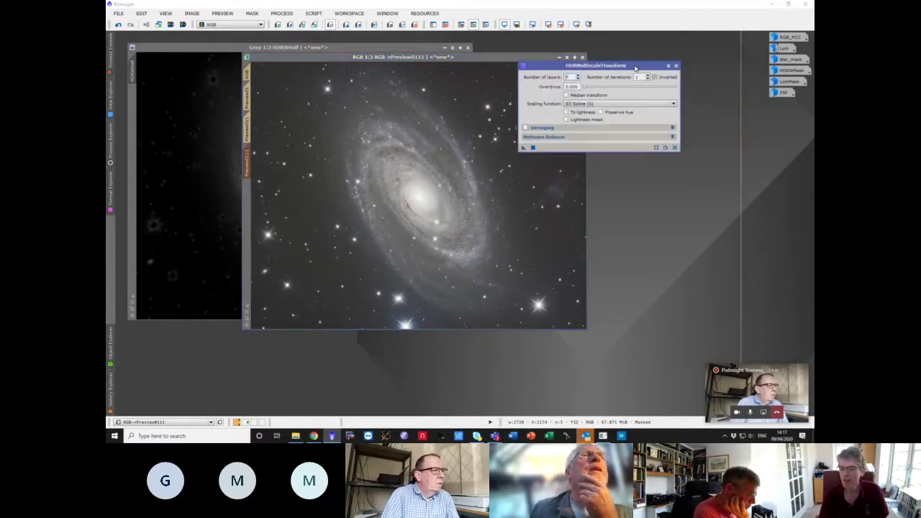
pyautogui.click(778, 70)
pyautogui.doubleClick(778, 70)
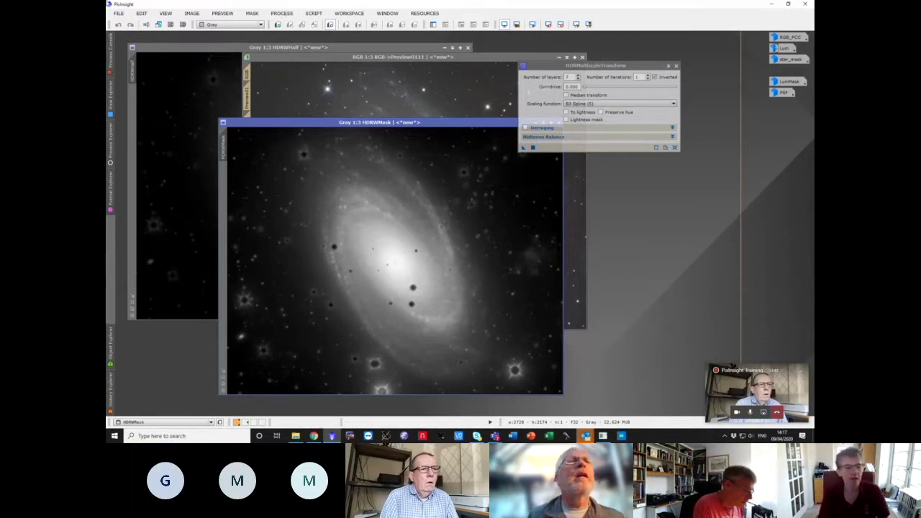
pyautogui.click(172, 132)
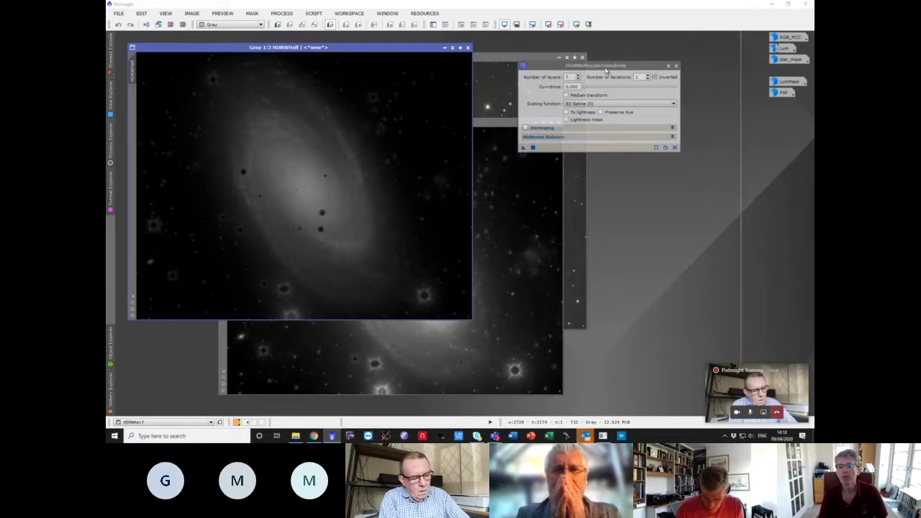
# - Move HDRMultiscaleTransform clear of the images and minimise both HDRWMask and HDRWHalf
pyautogui.moveTo(606, 70); pyautogui.dragTo(700, 58)
pyautogui.click(533, 123)
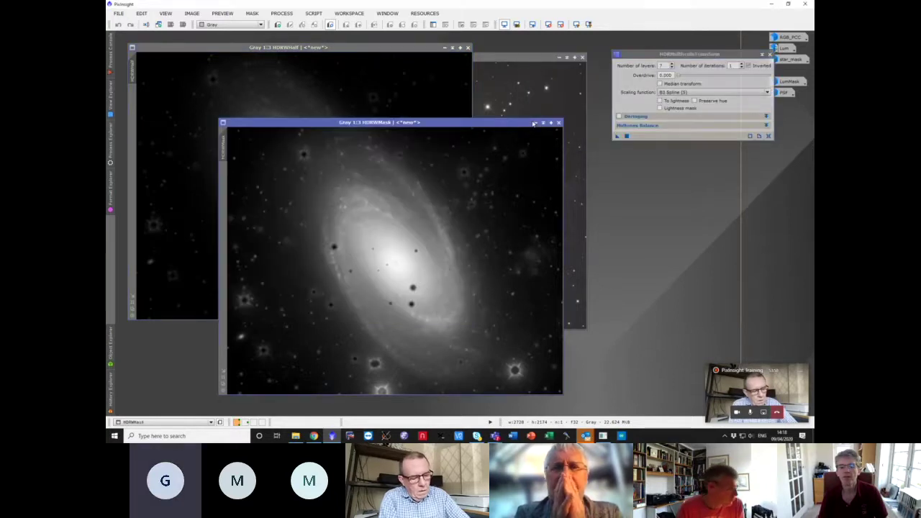
pyautogui.click(444, 47)
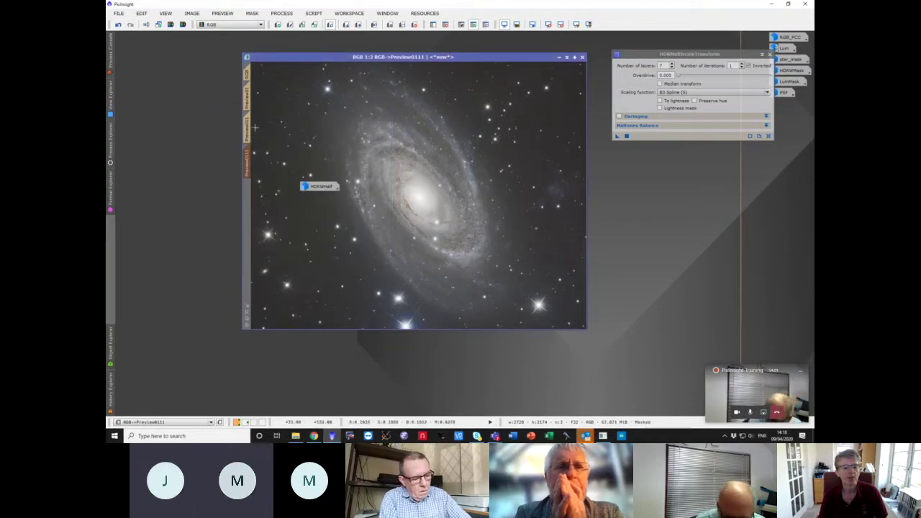
# - Compare Preview011 and Preview0111 with the original RGB image, focusing on the galaxy core
pyautogui.click(247, 128)
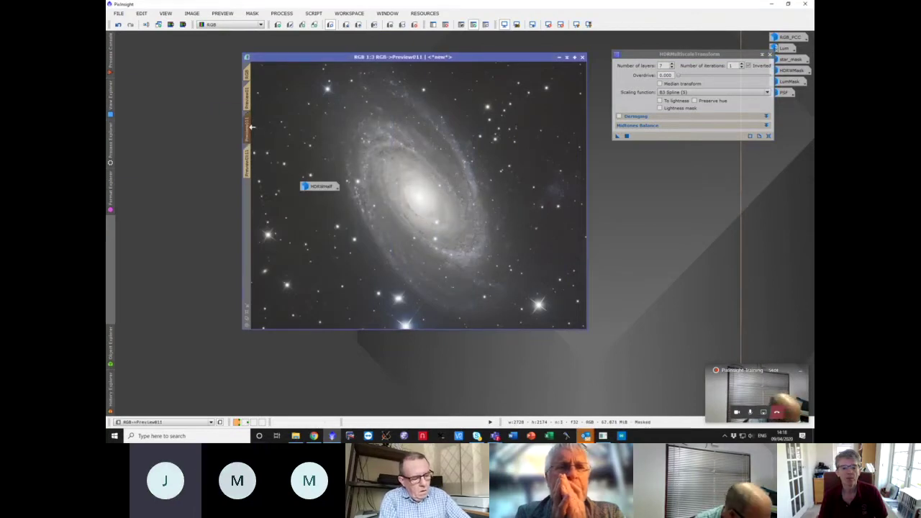
pyautogui.click(246, 75)
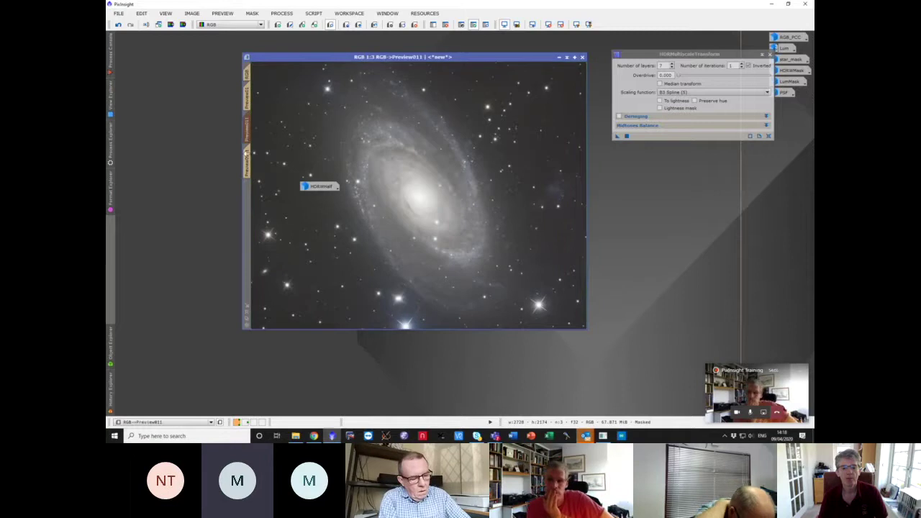
pyautogui.click(246, 168)
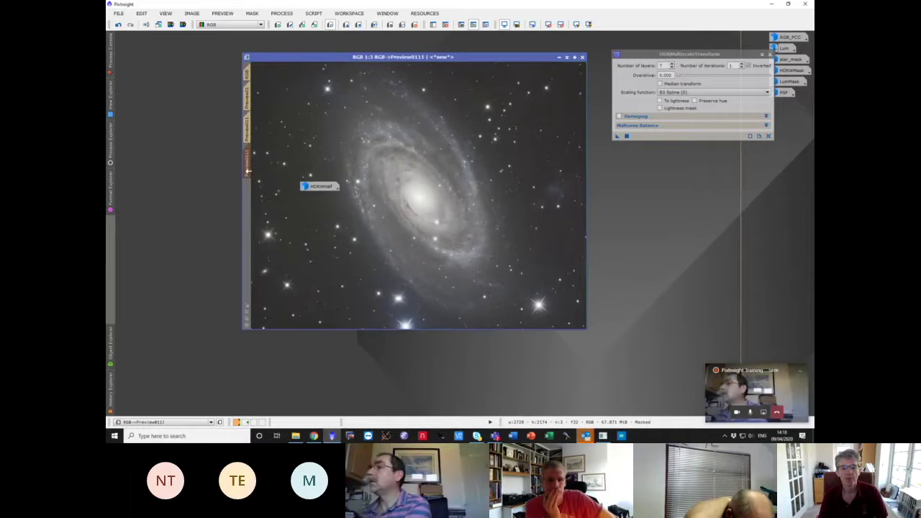
pyautogui.click(247, 129)
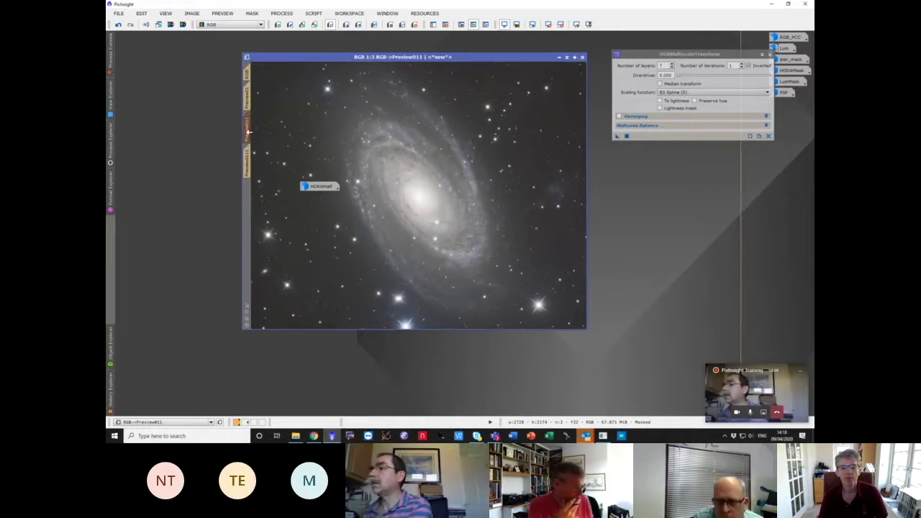
pyautogui.click(248, 76)
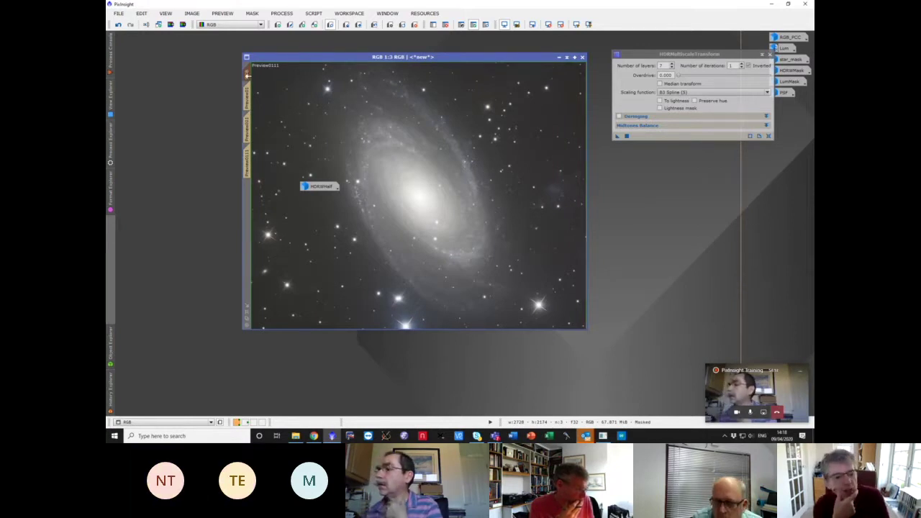
pyautogui.click(250, 160)
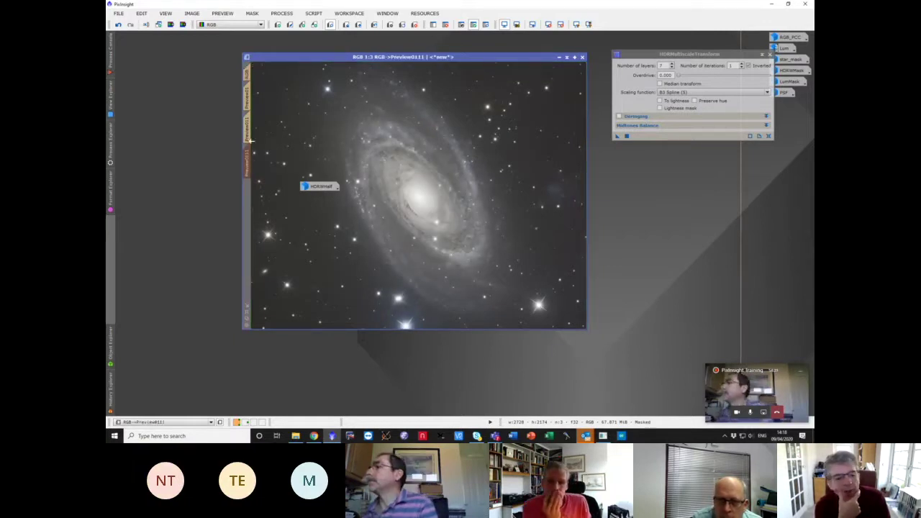
# - Alternate between Preview011 and Preview0111 to judge the half-strength mask result against the full-strength one
pyautogui.click(248, 133)
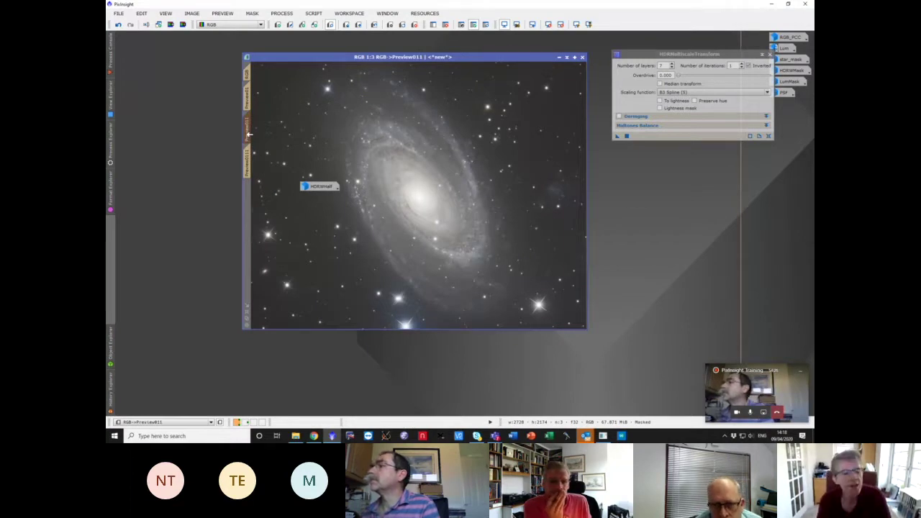
pyautogui.click(248, 163)
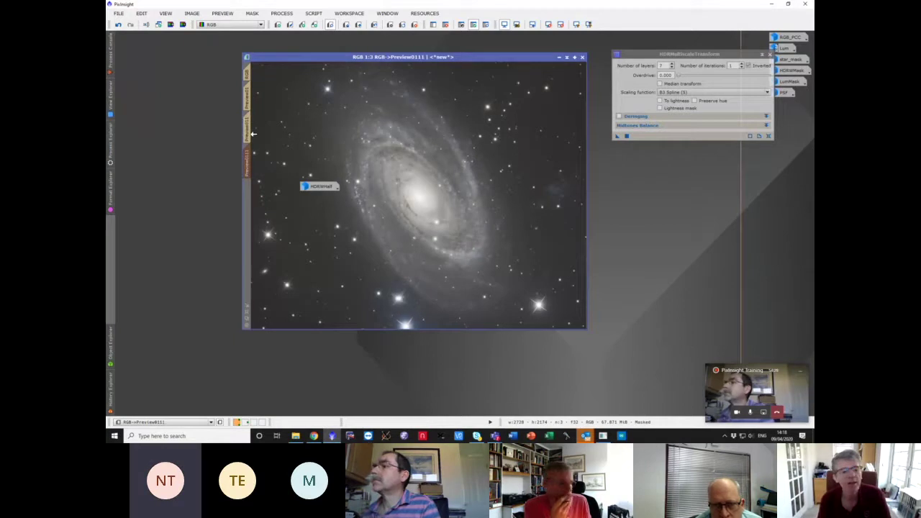
pyautogui.click(250, 161)
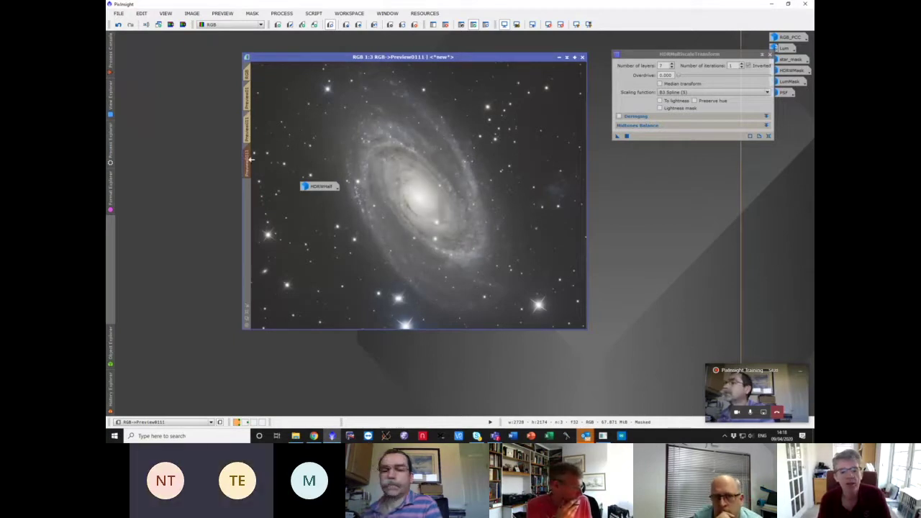
pyautogui.click(251, 159)
pyautogui.click(251, 155)
pyautogui.click(251, 156)
pyautogui.click(251, 136)
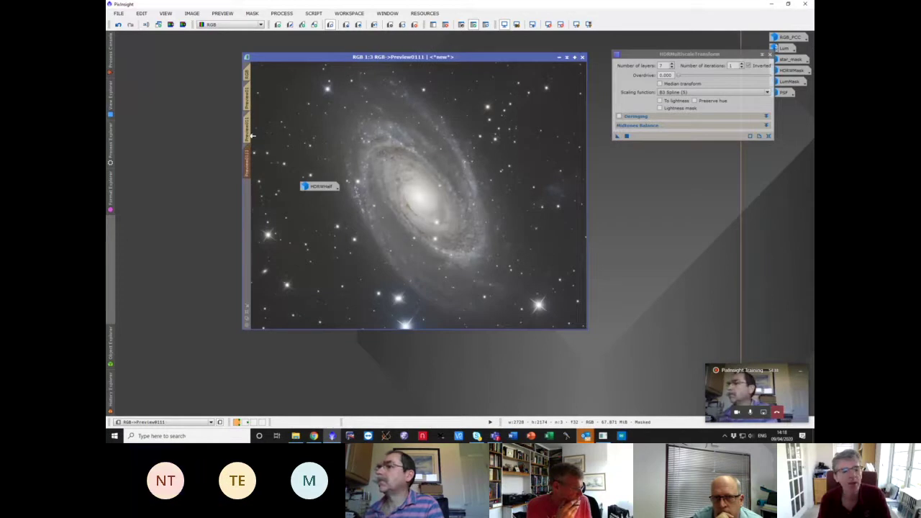
pyautogui.click(252, 136)
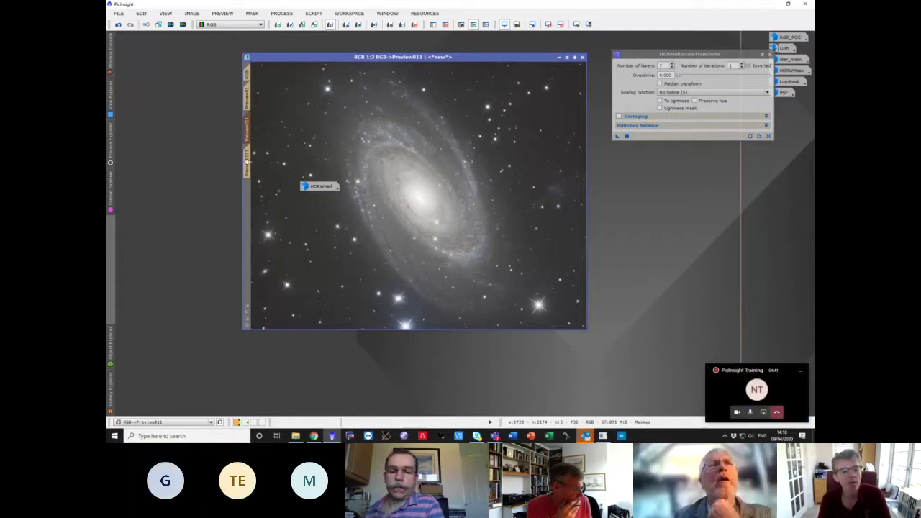
pyautogui.click(248, 164)
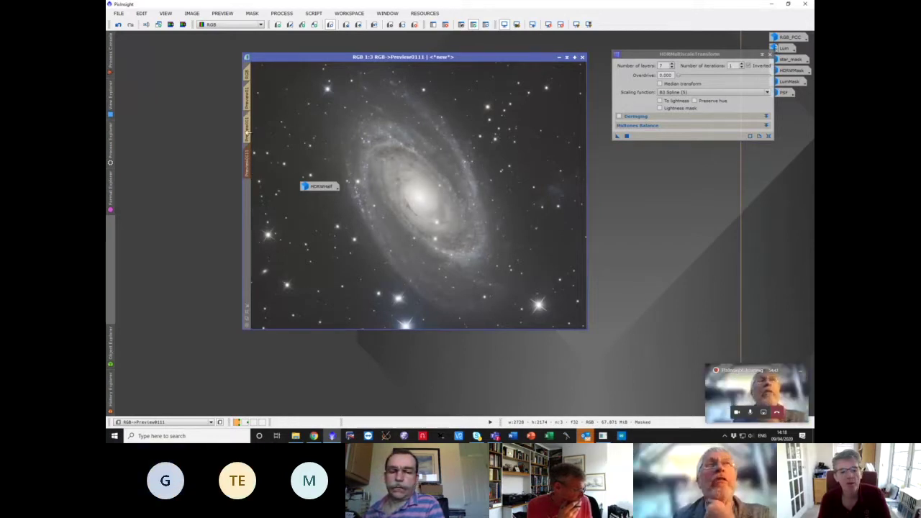
pyautogui.click(248, 132)
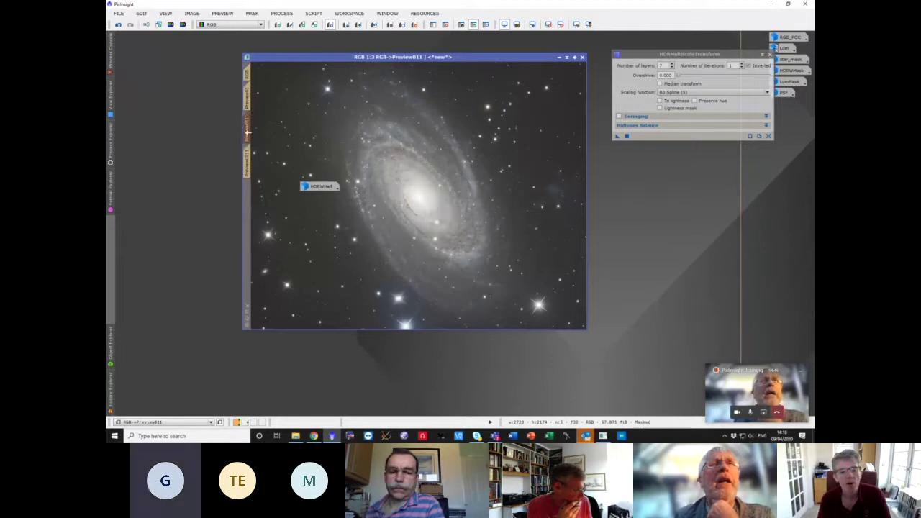
# - Switch repeatedly between Preview0111 and Preview011 to compare contrast in the galaxy's core and inner spiral arms
pyautogui.click(248, 161)
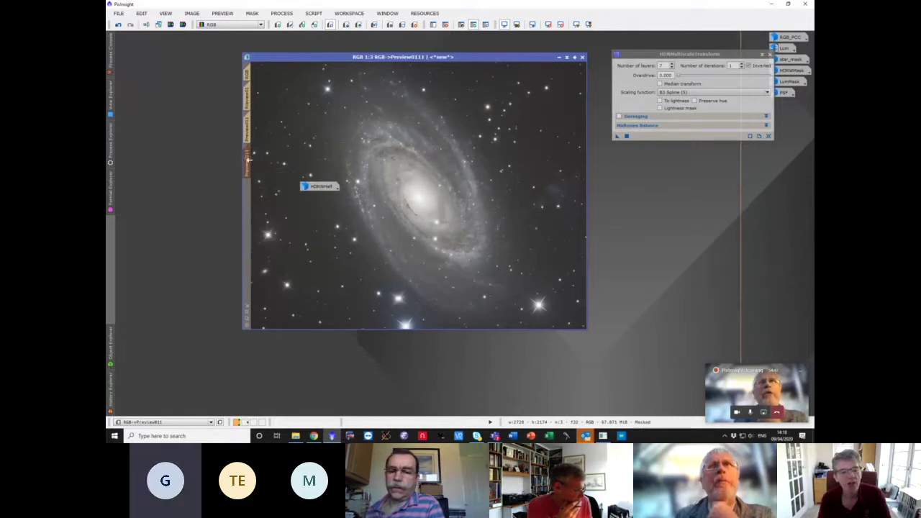
pyautogui.click(248, 136)
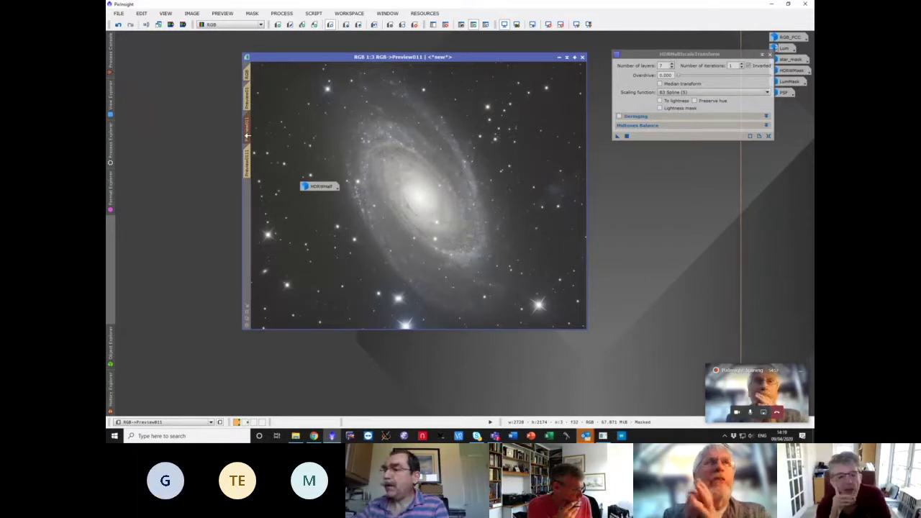
pyautogui.click(247, 161)
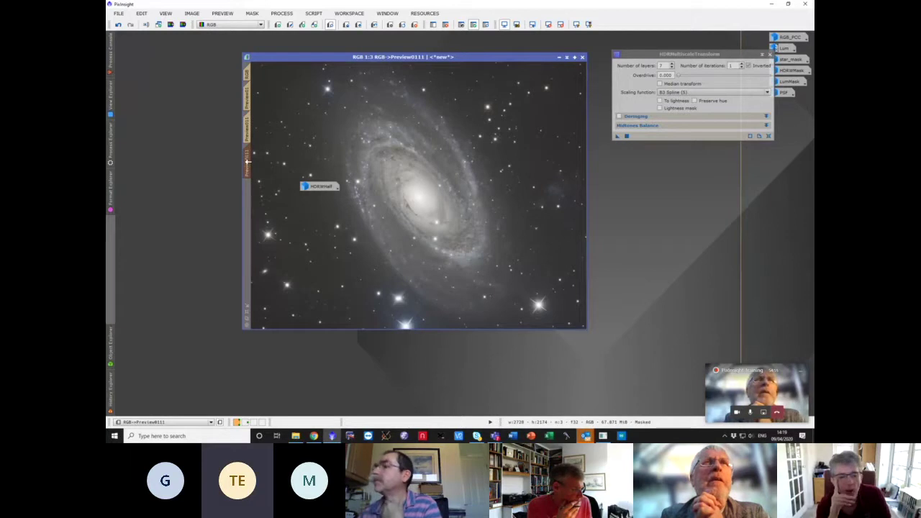
pyautogui.moveTo(249, 135)
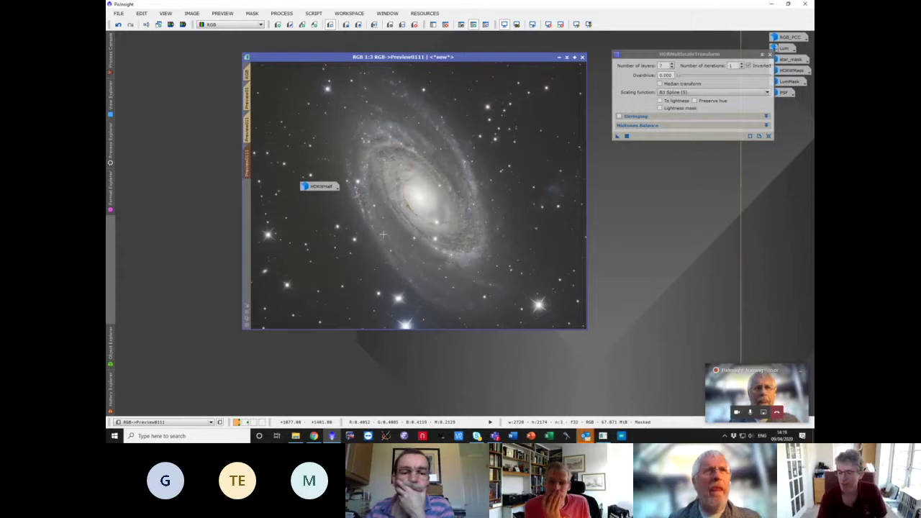
pyautogui.click(249, 130)
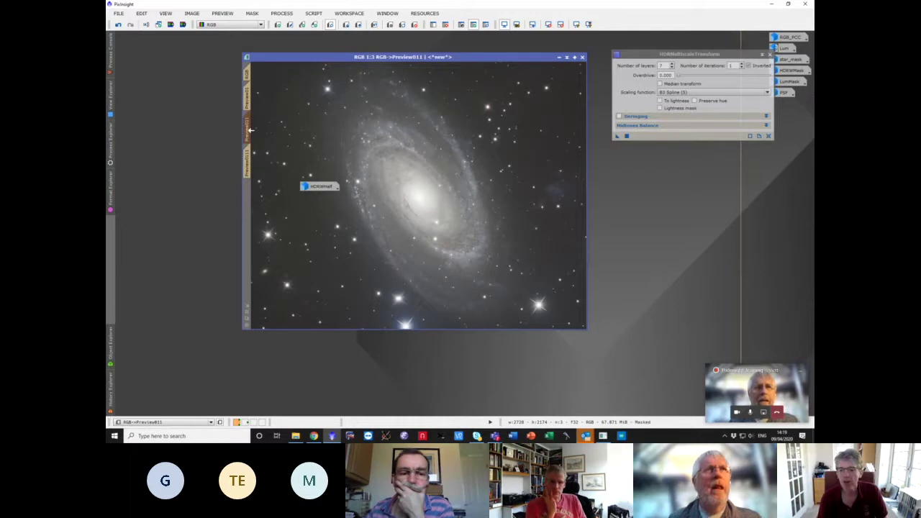
pyautogui.click(616, 137)
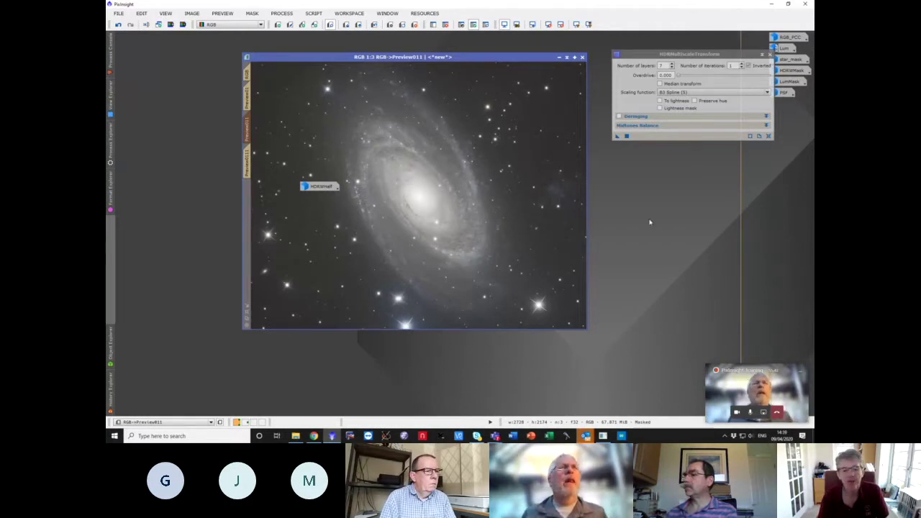
# - Examine the unprocessed RGB view against Preview011 and Preview0111 to weigh how strongly each mask lets the core change
pyautogui.moveTo(247, 132)
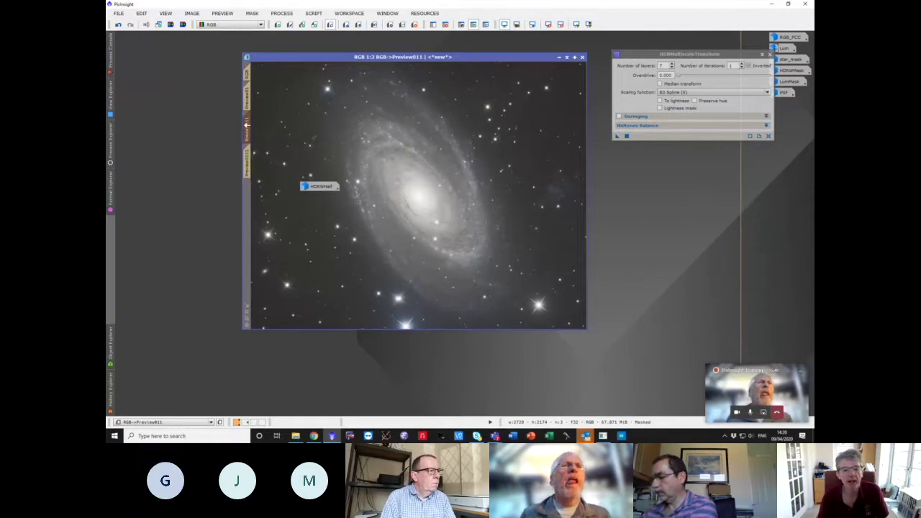
pyautogui.click(248, 74)
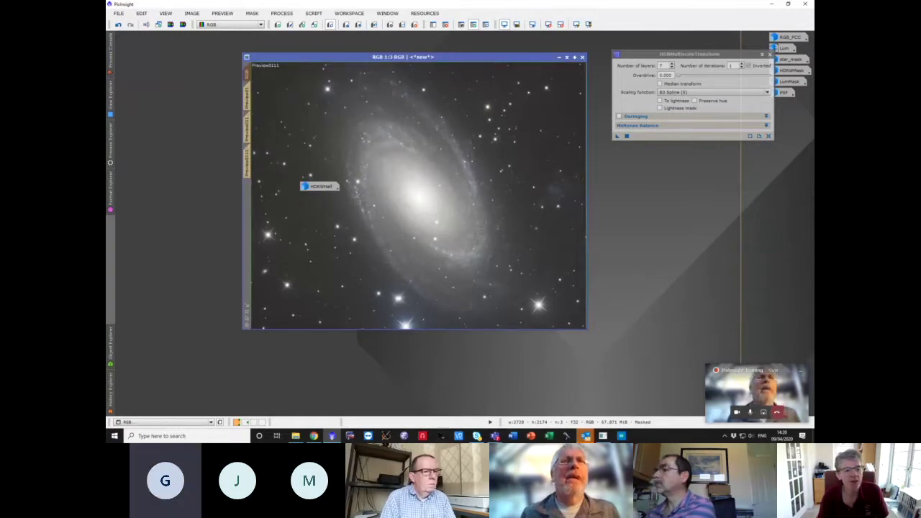
pyautogui.click(247, 129)
pyautogui.click(249, 157)
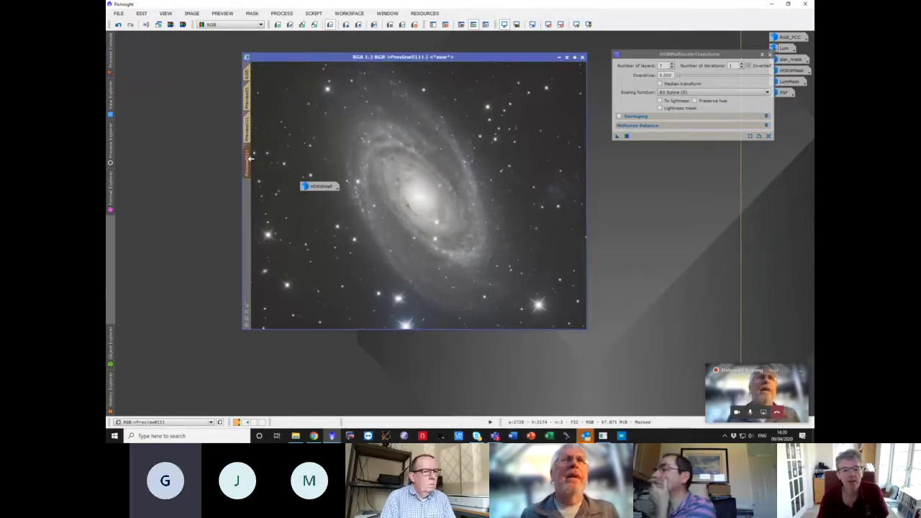
pyautogui.click(247, 129)
pyautogui.click(248, 154)
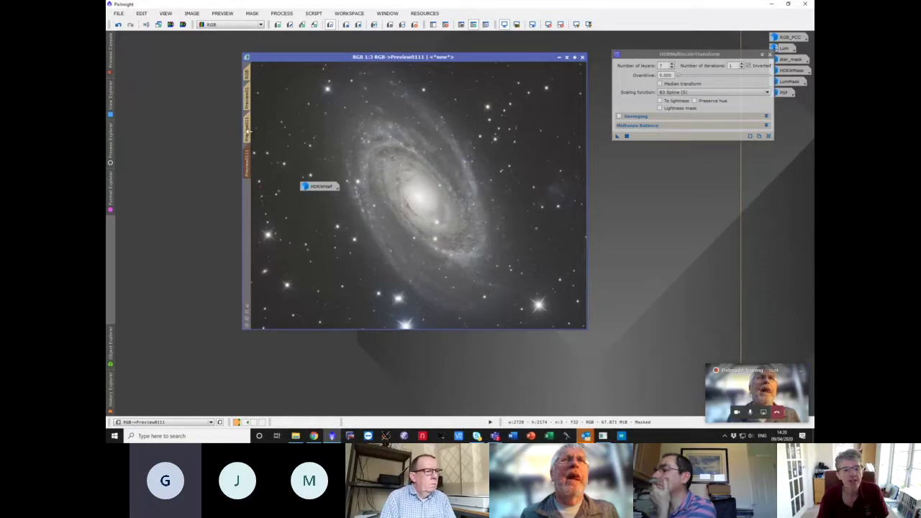
pyautogui.click(248, 130)
pyautogui.click(245, 162)
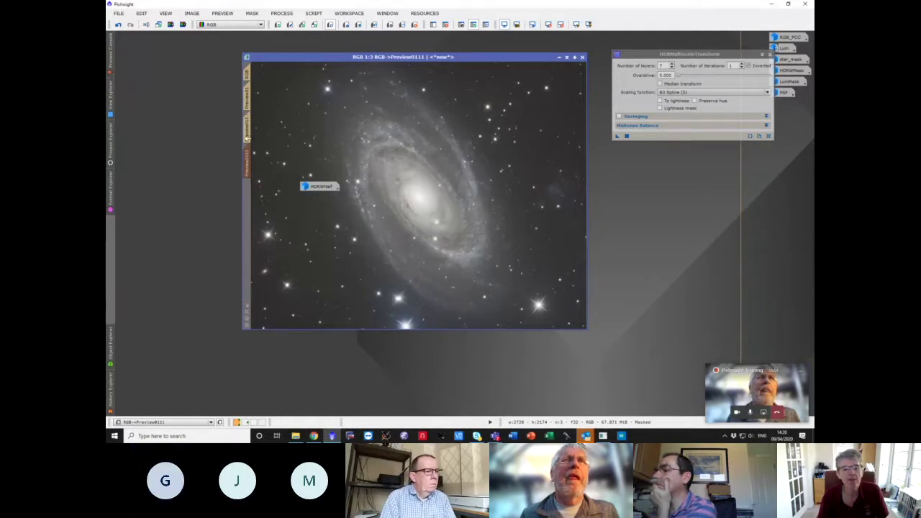
pyautogui.click(247, 138)
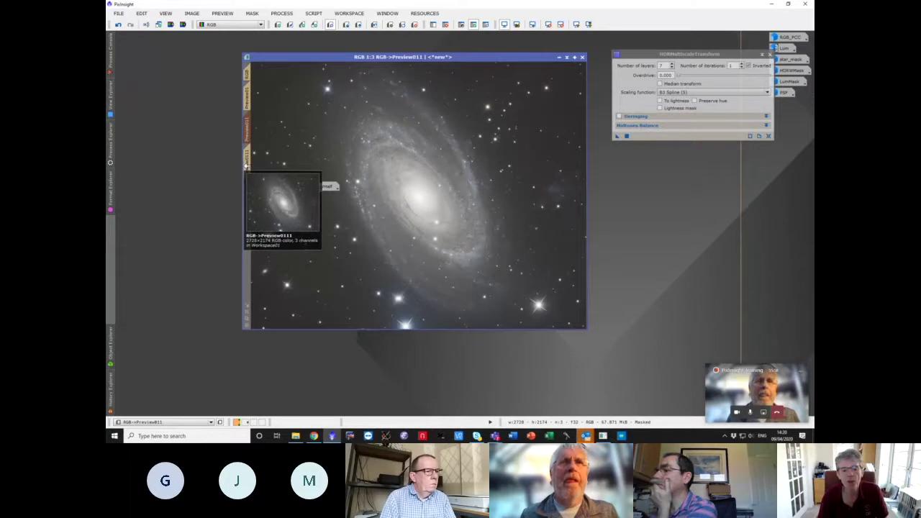
pyautogui.click(246, 137)
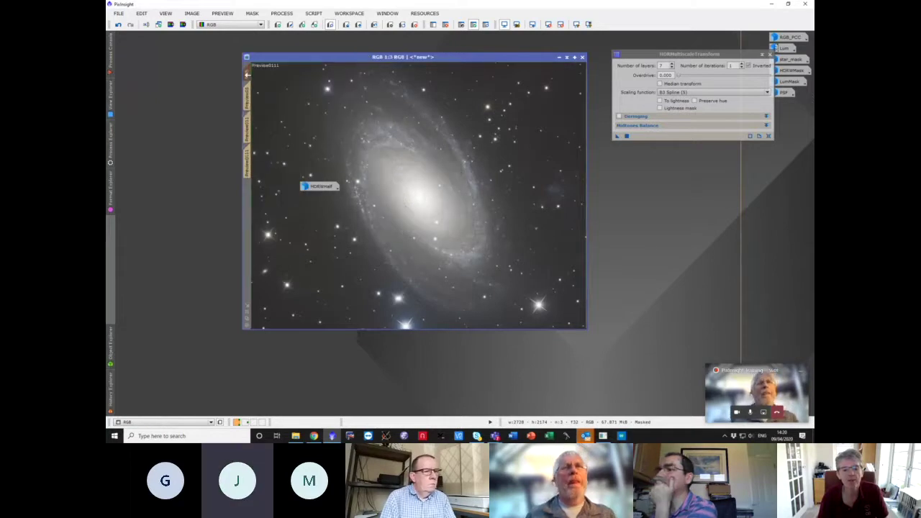
pyautogui.click(246, 151)
pyautogui.click(246, 154)
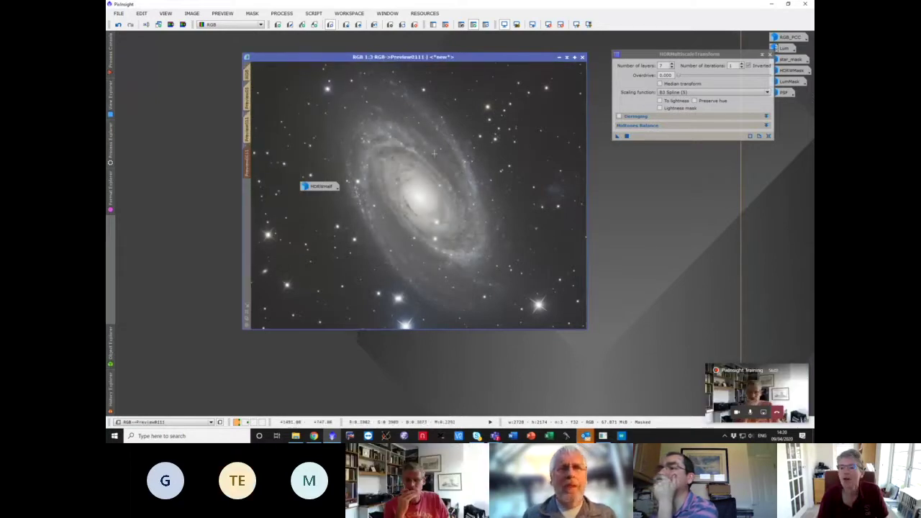
# - Open PixelMath beside the galaxy image and set its RGB/K expression to $T*.75
pyautogui.click(281, 14)
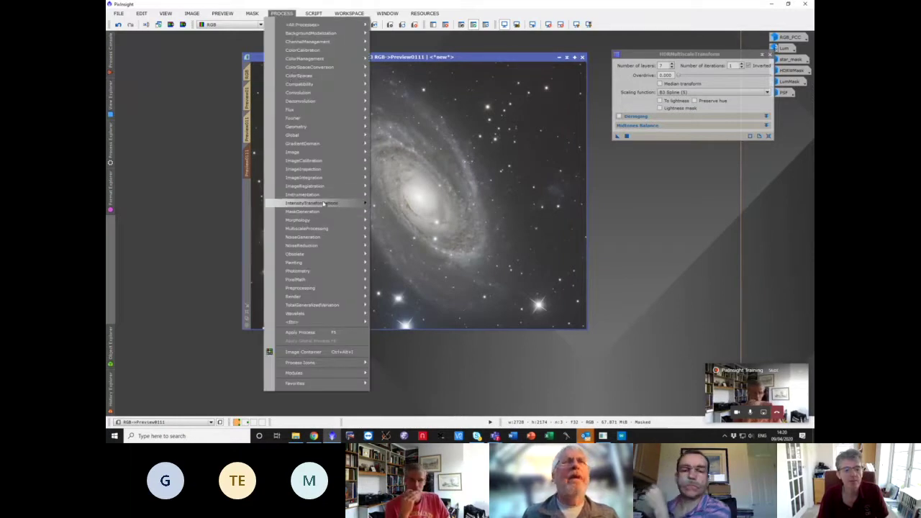
pyautogui.moveTo(318, 280)
pyautogui.click(398, 280)
pyautogui.moveTo(531, 113); pyautogui.dragTo(617, 113)
pyautogui.write('$T')
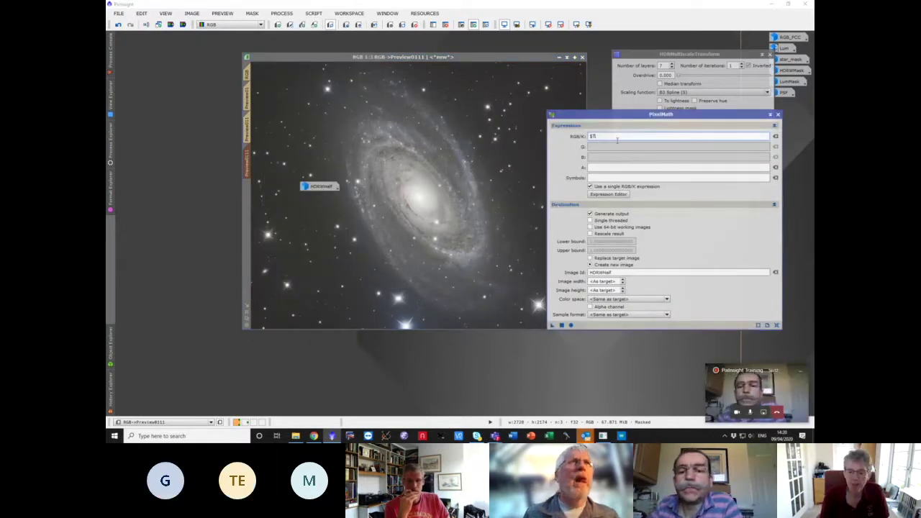
pyautogui.write('*.5')
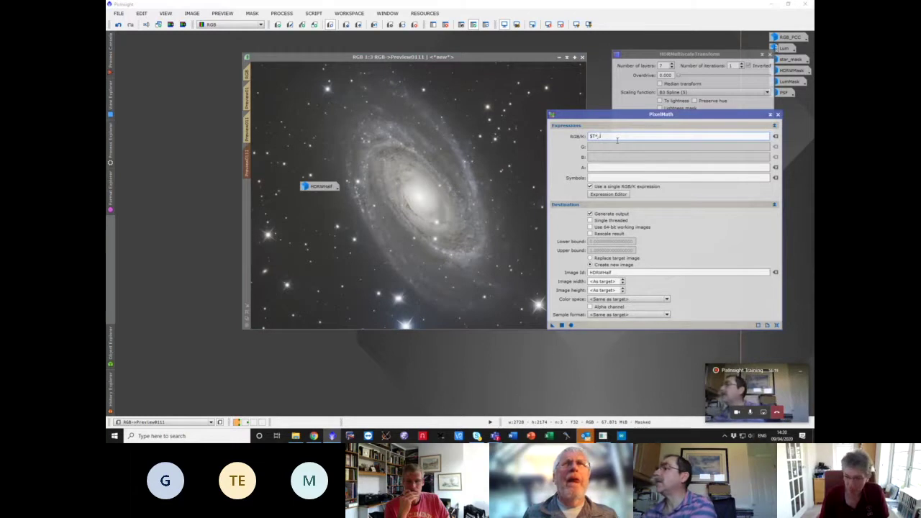
pyautogui.press('BackSpace')
pyautogui.press('BackSpace')
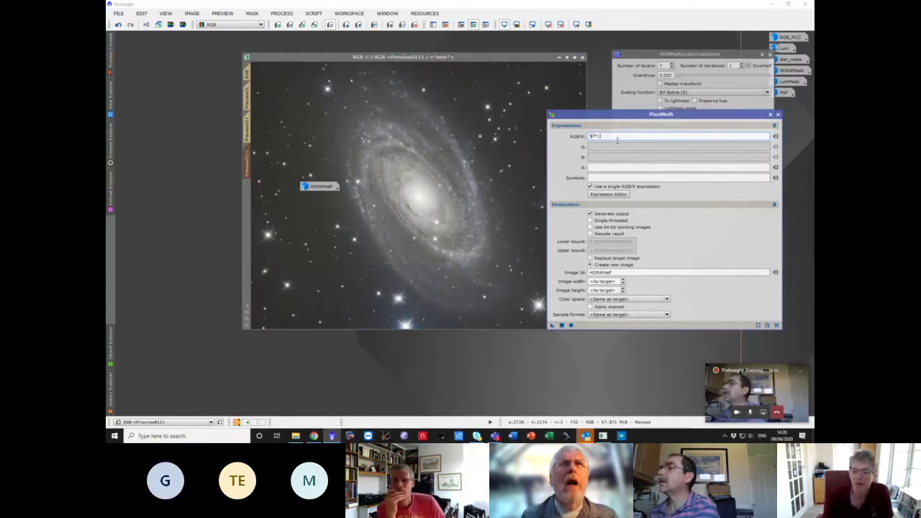
pyautogui.write('75')
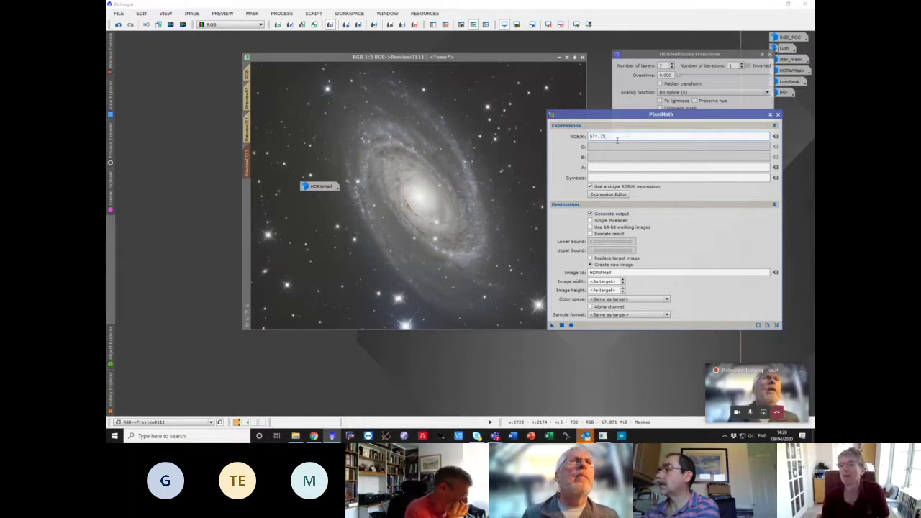
# - Restore HDRWMask, set the PixelMath output image's identifier to HDRWThreeQuarters, and apply the expression to HDRWMask
pyautogui.doubleClick(782, 70)
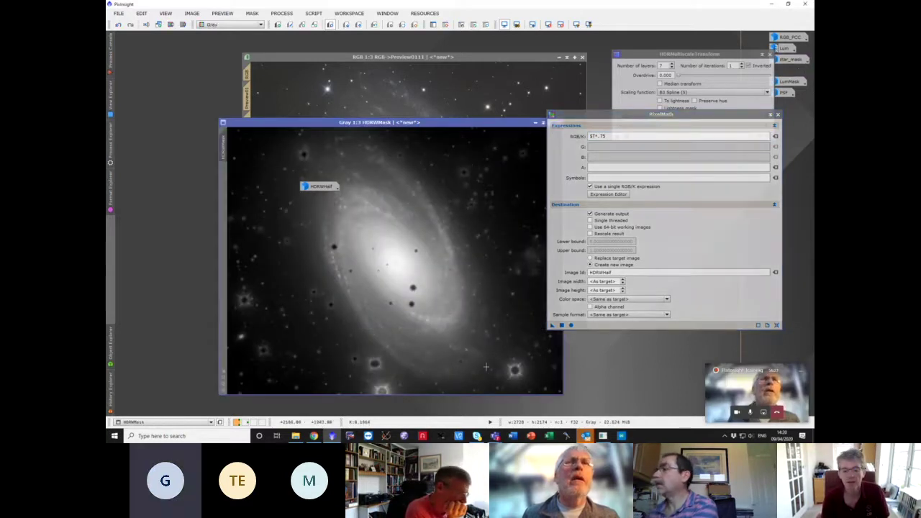
pyautogui.click(621, 272)
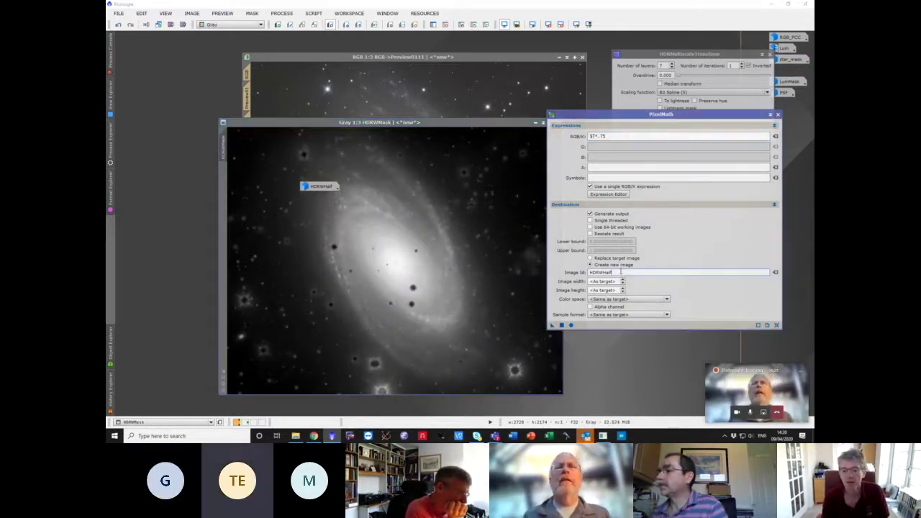
pyautogui.press('BackSpace')
pyautogui.press('BackSpace')
pyautogui.press('BackSpace')
pyautogui.press('BackSpace')
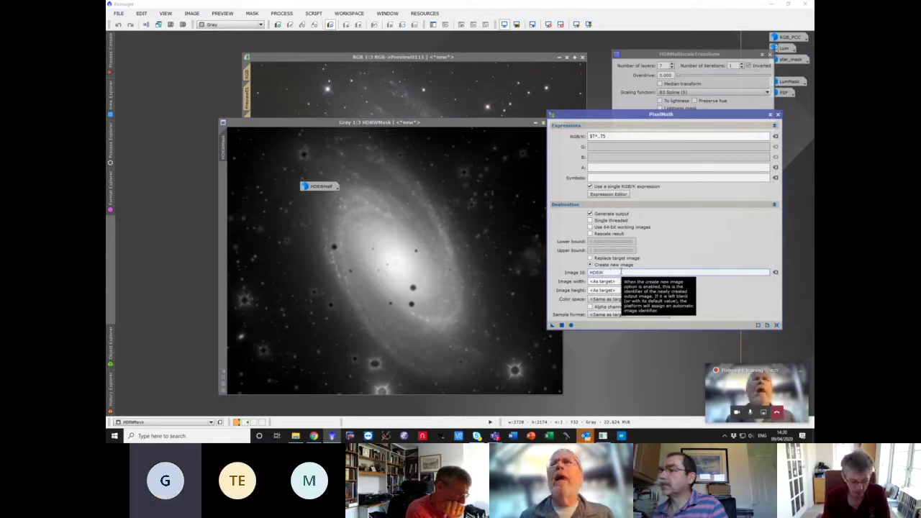
pyautogui.write('Thresh')
pyautogui.write('uart')
pyautogui.write('ers')
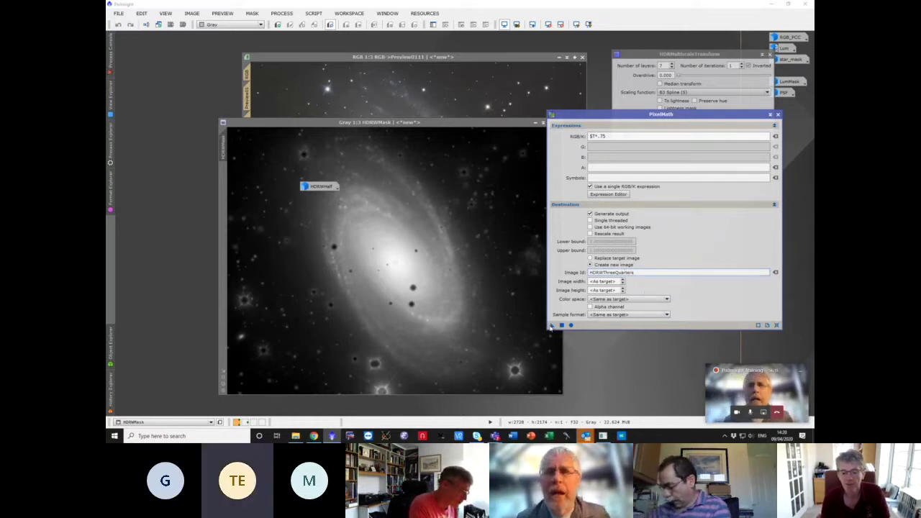
pyautogui.moveTo(552, 325); pyautogui.dragTo(498, 323)
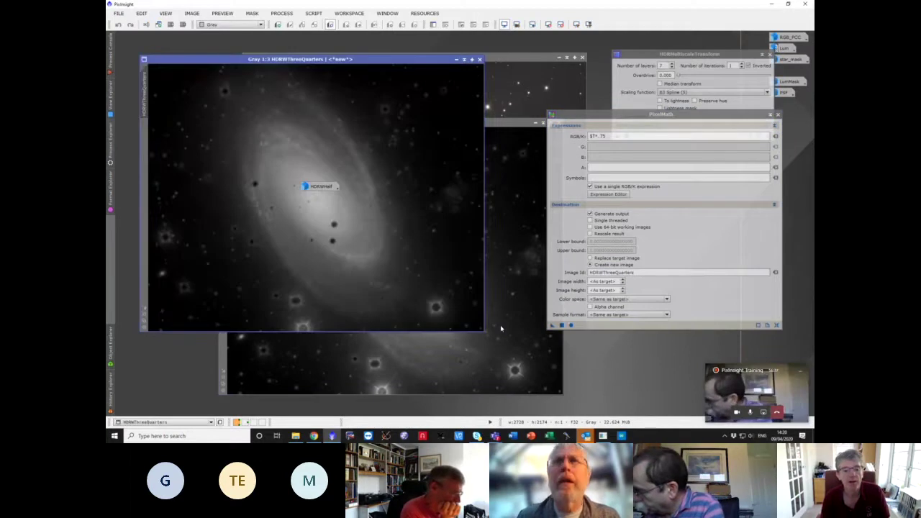
# - Close PixelMath, assign HDRWThreeQuarters as the RGB image's mask, and apply the 7-layer HDRMultiscaleTransform to Preview01
pyautogui.click(777, 115)
pyautogui.click(503, 61)
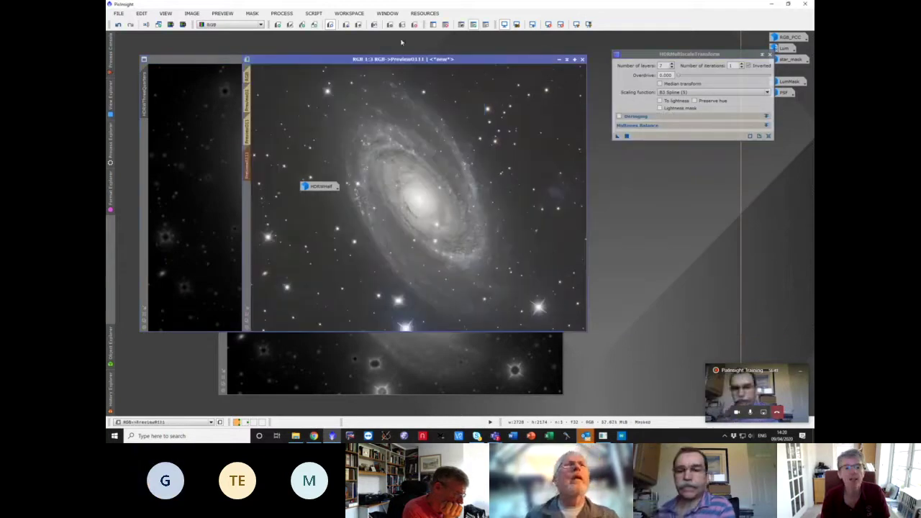
pyautogui.click(436, 26)
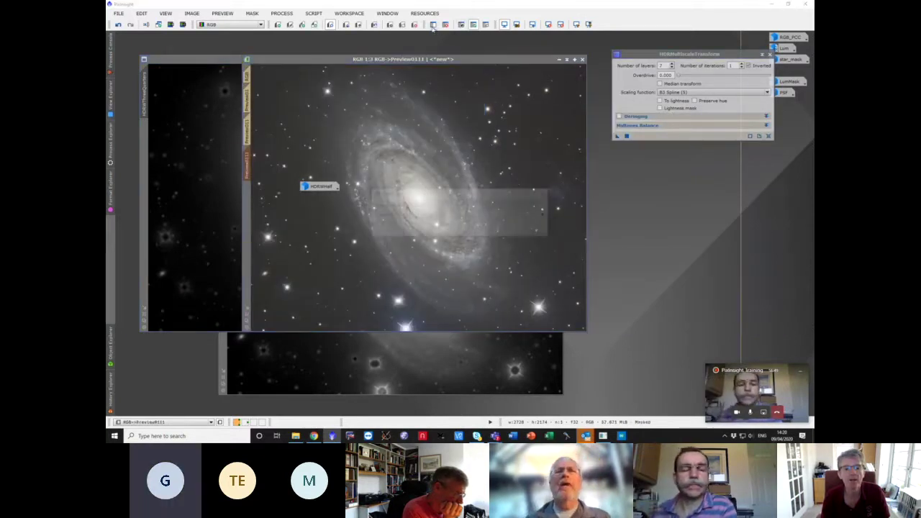
pyautogui.click(428, 215)
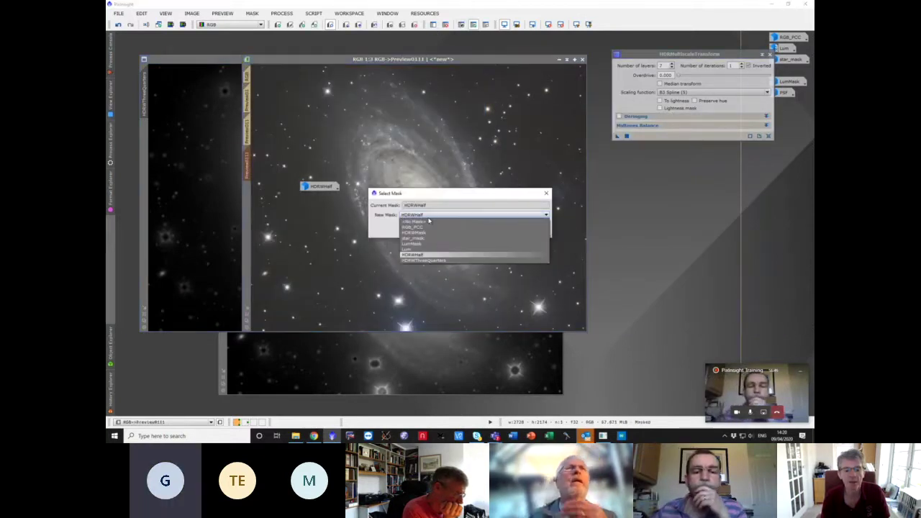
pyautogui.click(424, 259)
pyautogui.click(502, 233)
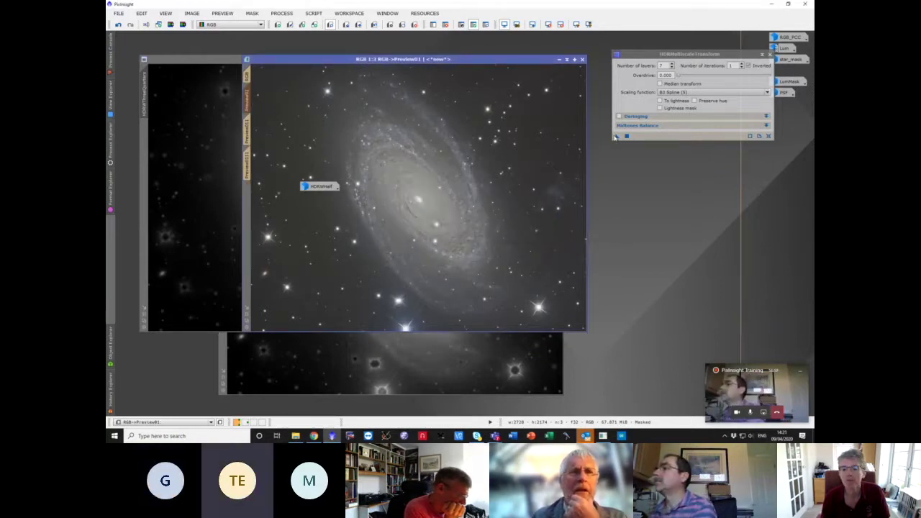
pyautogui.moveTo(617, 137); pyautogui.dragTo(522, 139)
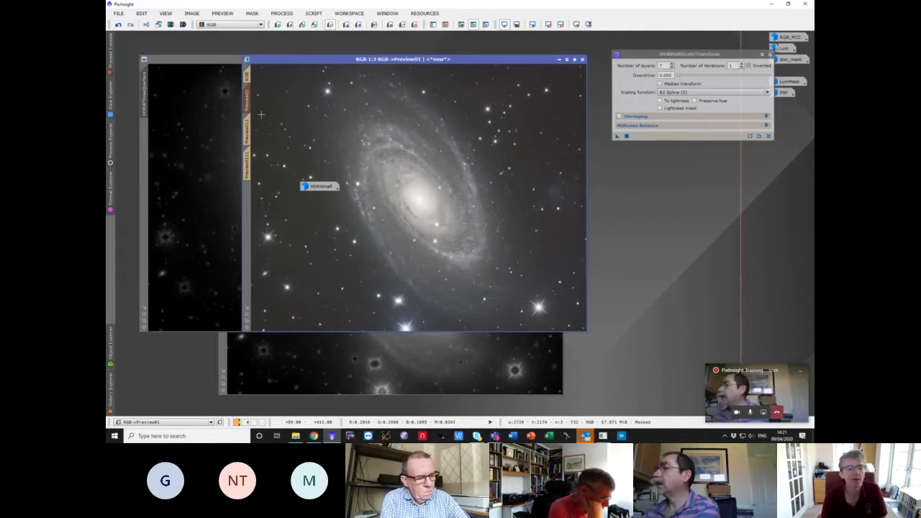
# - Compare the three-quarter-strength result in Preview01 with Preview011, Preview0111 and the original RGB view
pyautogui.click(248, 131)
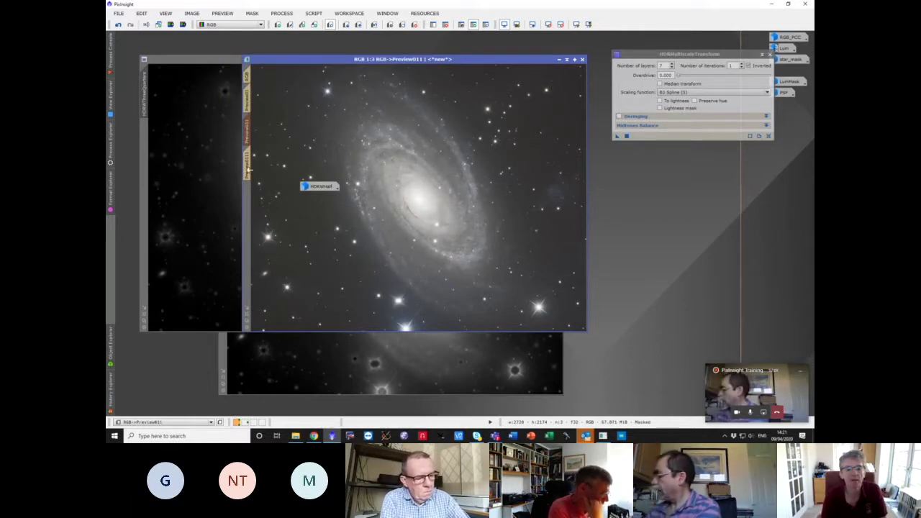
pyautogui.click(248, 168)
pyautogui.click(248, 92)
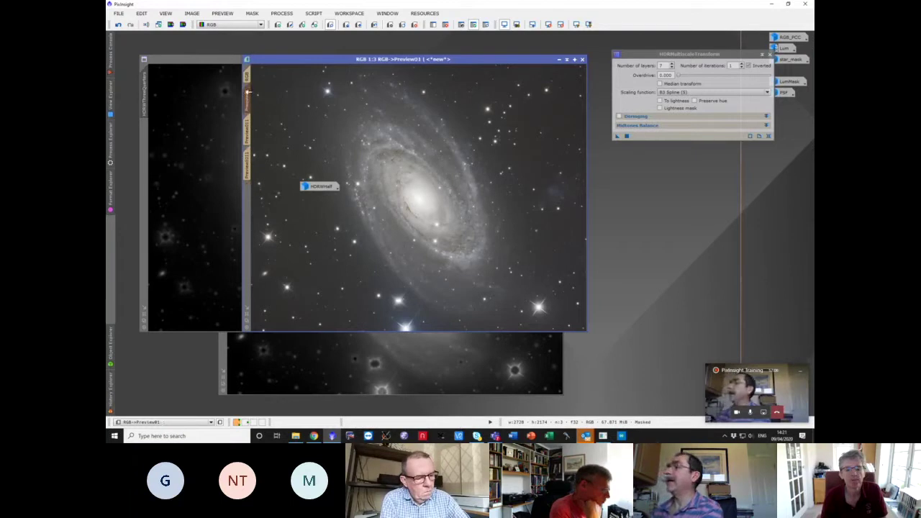
pyautogui.click(248, 164)
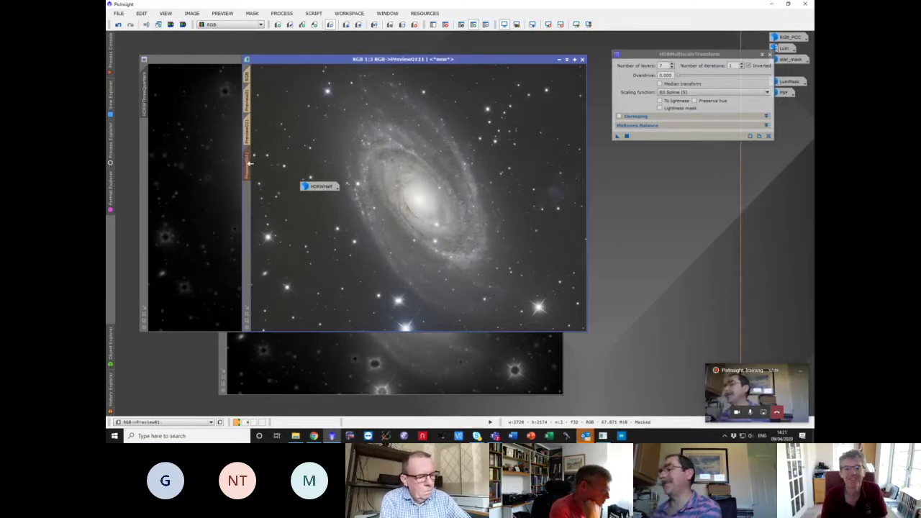
pyautogui.click(247, 101)
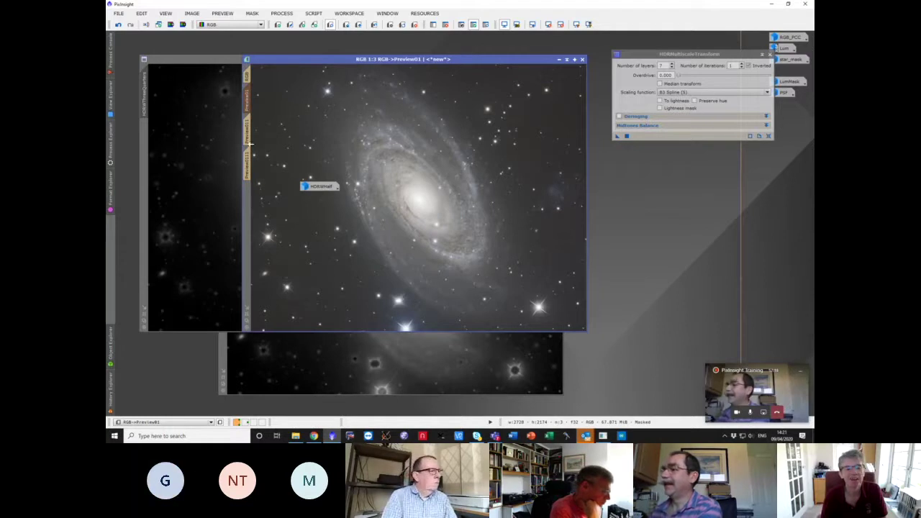
pyautogui.click(248, 77)
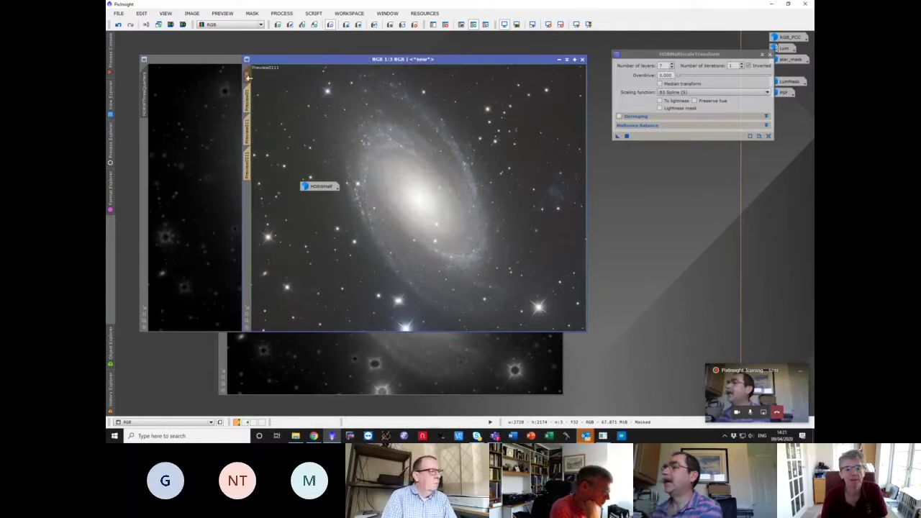
pyautogui.click(247, 160)
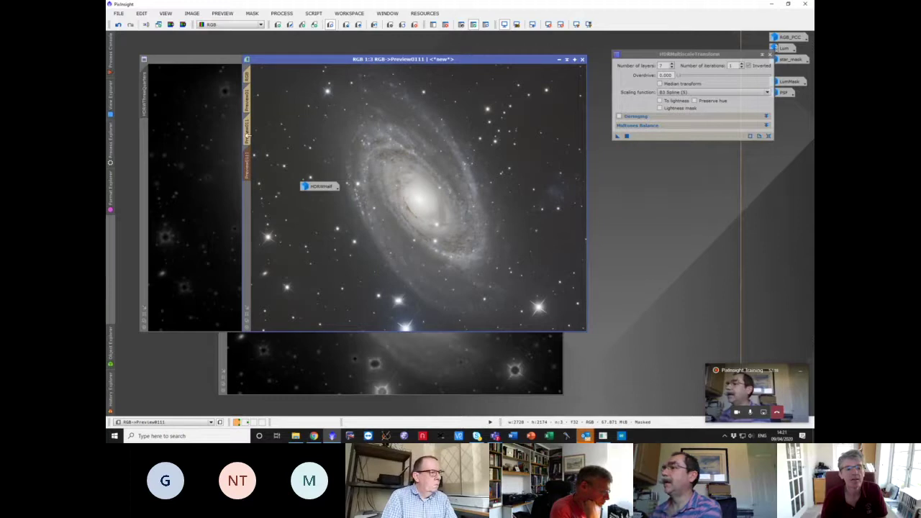
# - Compare the galaxy's core detail across Preview01, Preview011 and Preview0111, ending on the three-quarter-strength result in Preview01
pyautogui.click(248, 133)
pyautogui.click(248, 108)
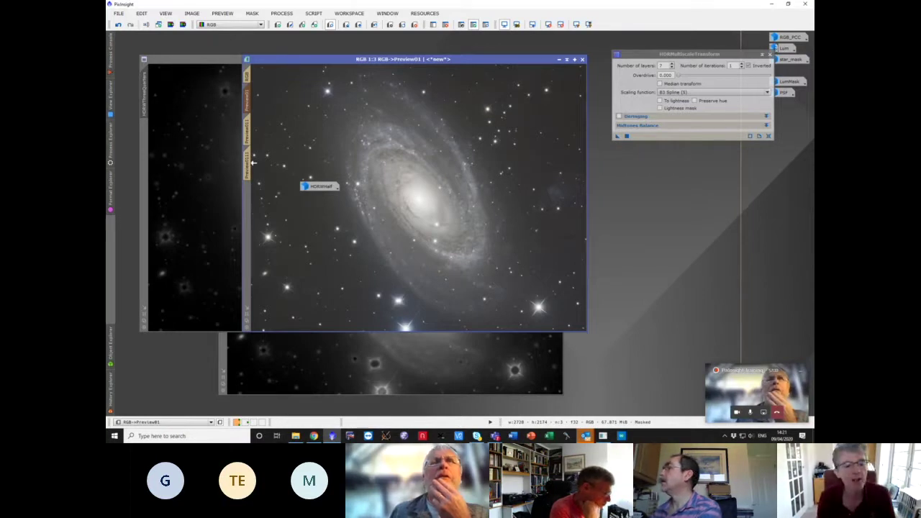
pyautogui.moveTo(252, 163)
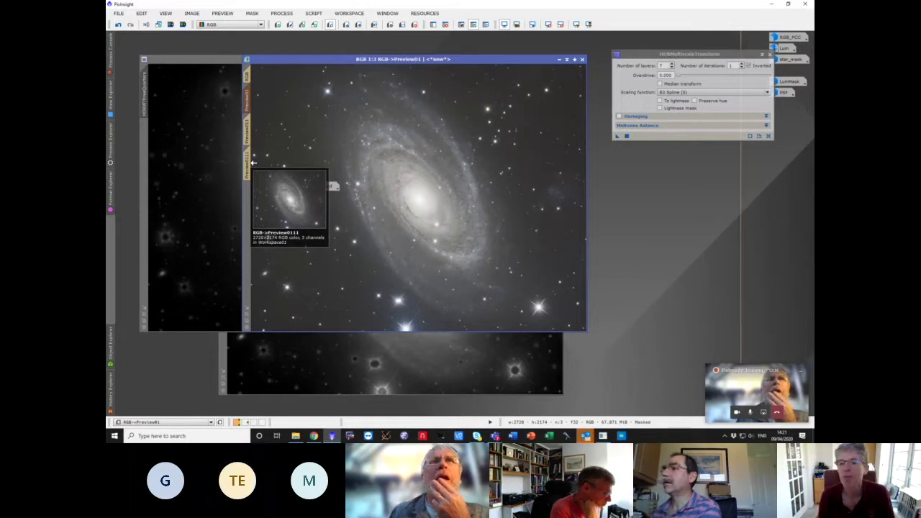
pyautogui.click(246, 160)
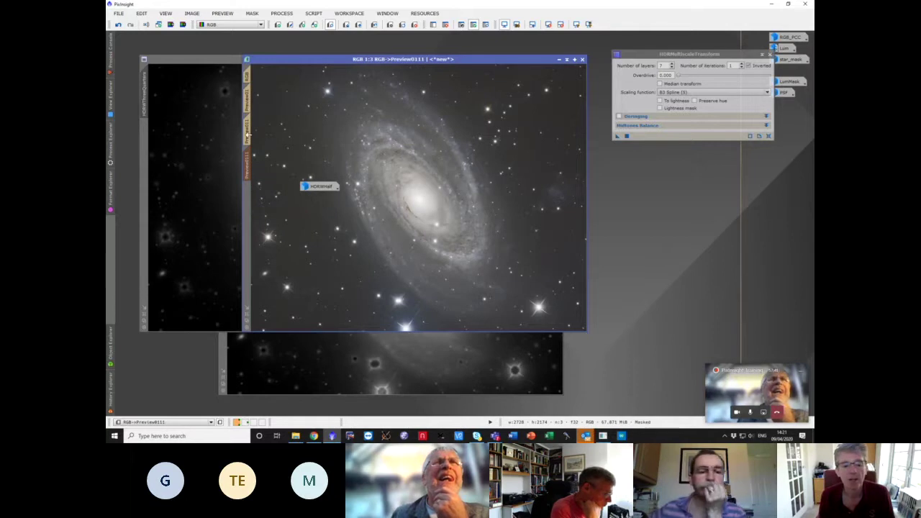
pyautogui.click(247, 136)
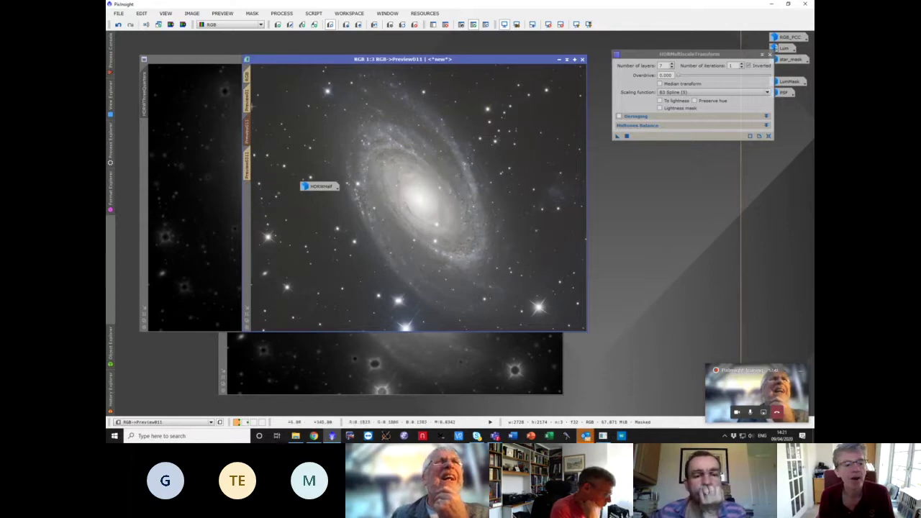
pyautogui.click(248, 99)
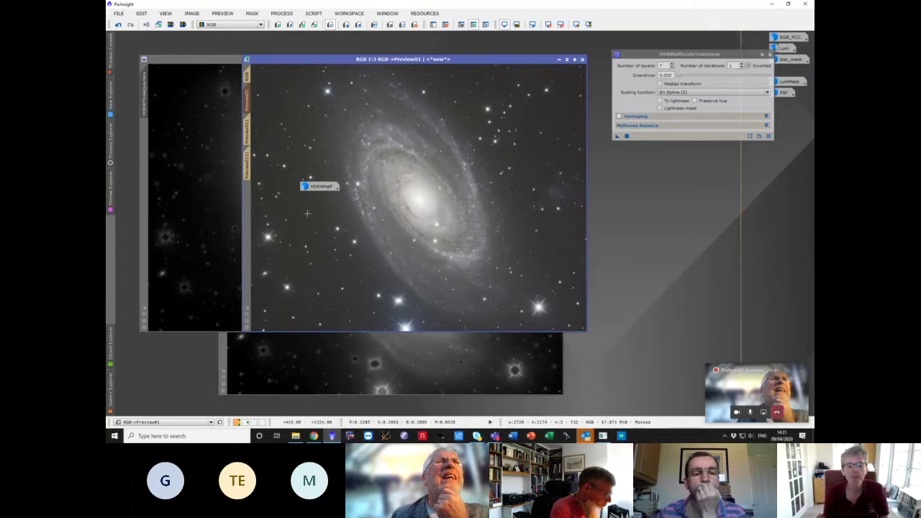
pyautogui.click(247, 131)
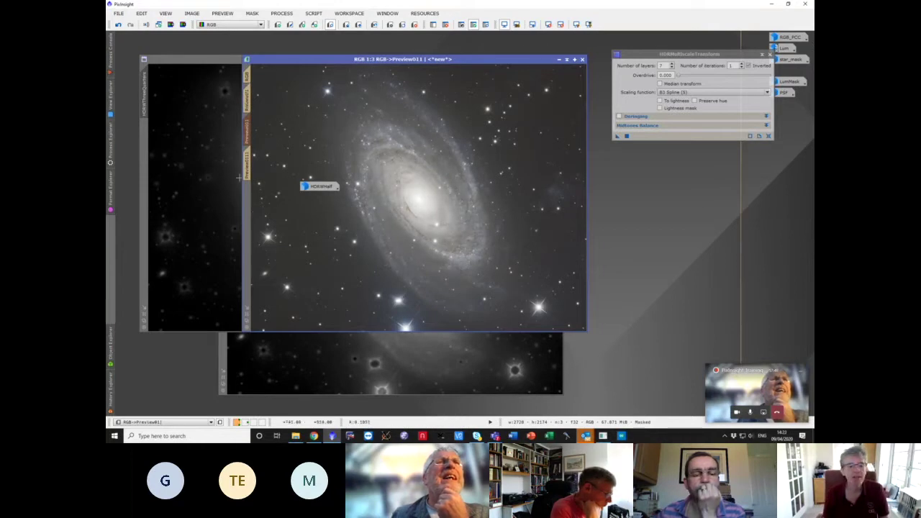
pyautogui.click(248, 165)
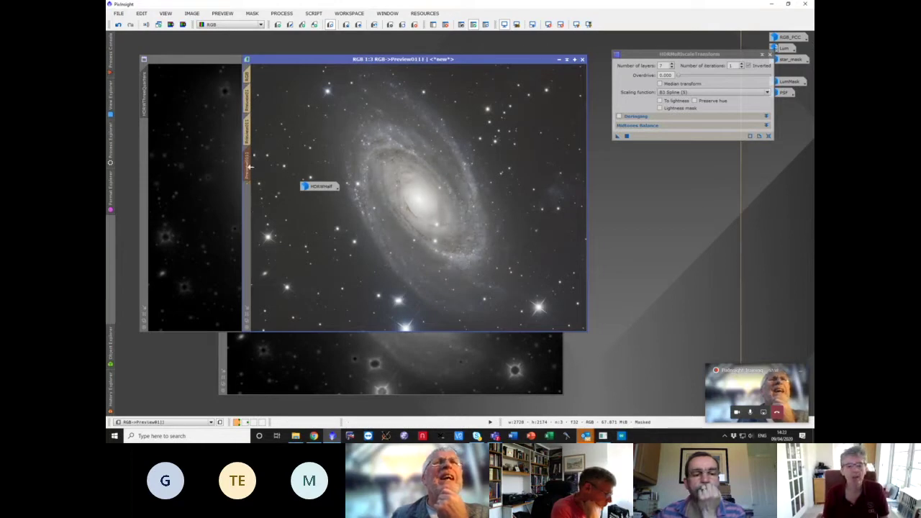
pyautogui.click(248, 101)
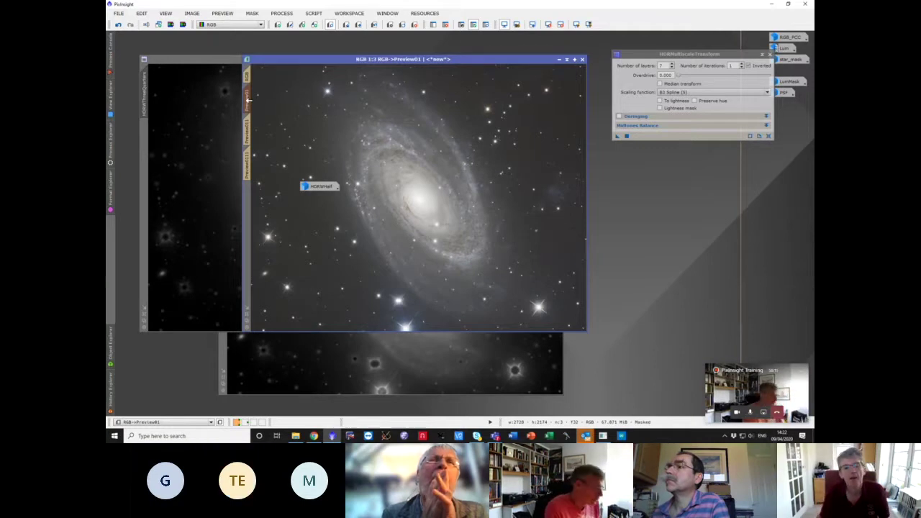
# - Compare Preview01 repeatedly with the unprocessed RGB main view to judge the transform's effect on the core
pyautogui.click(252, 70)
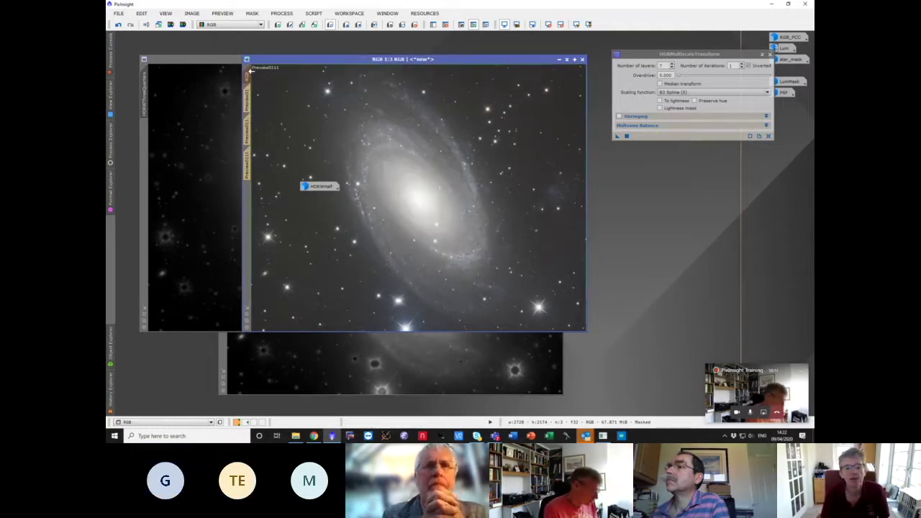
pyautogui.click(248, 92)
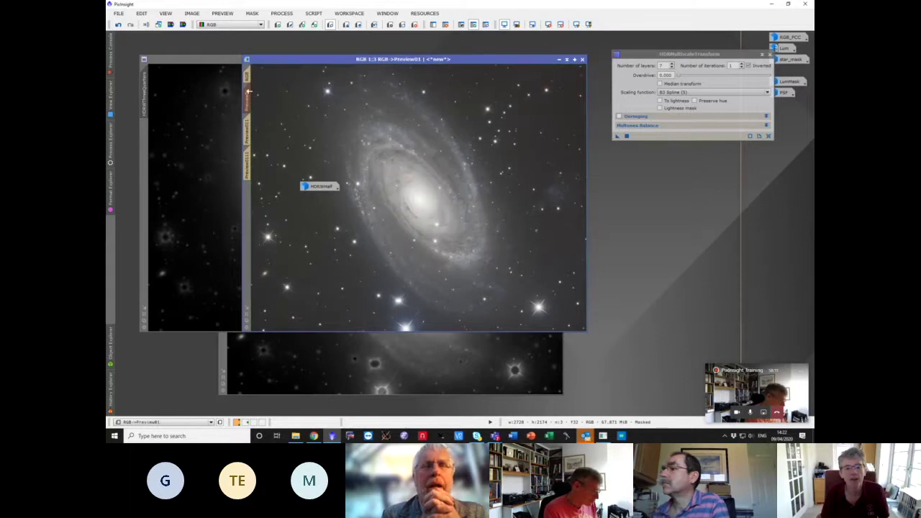
pyautogui.click(247, 75)
pyautogui.click(251, 101)
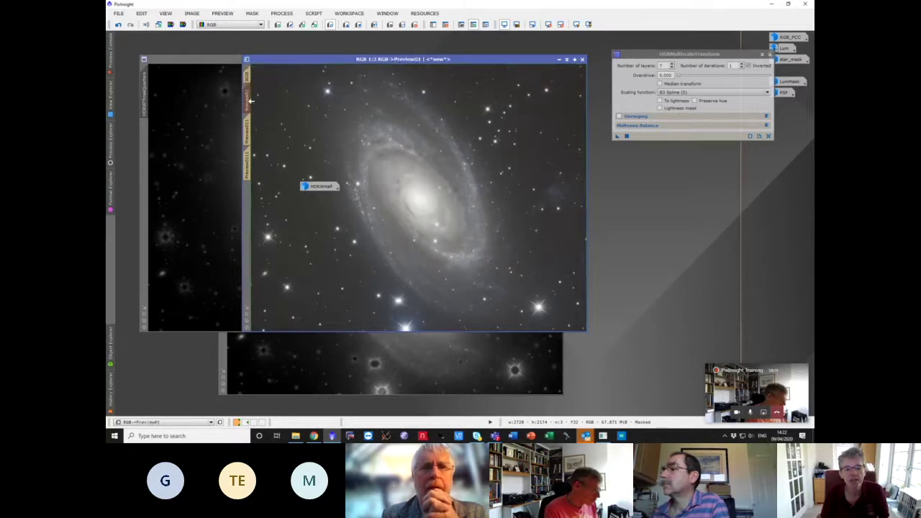
pyautogui.click(249, 75)
pyautogui.click(250, 97)
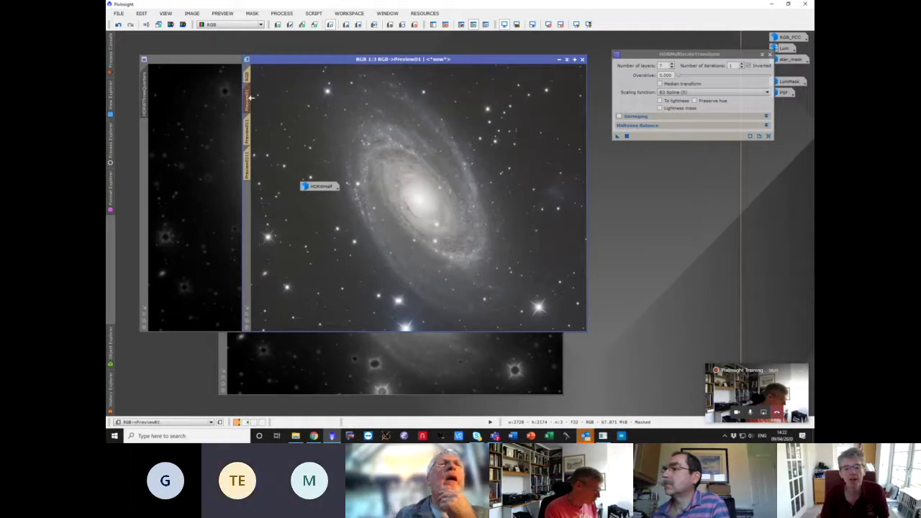
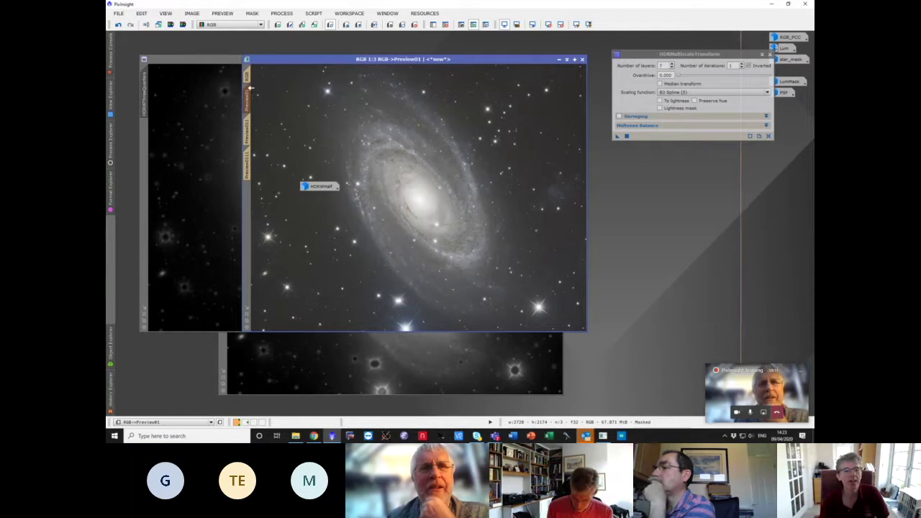
# - Apply the 7-layer HDRMultiscaleTransform to the full RGB image through the HDRWThreeQuarters mask
pyautogui.click(248, 77)
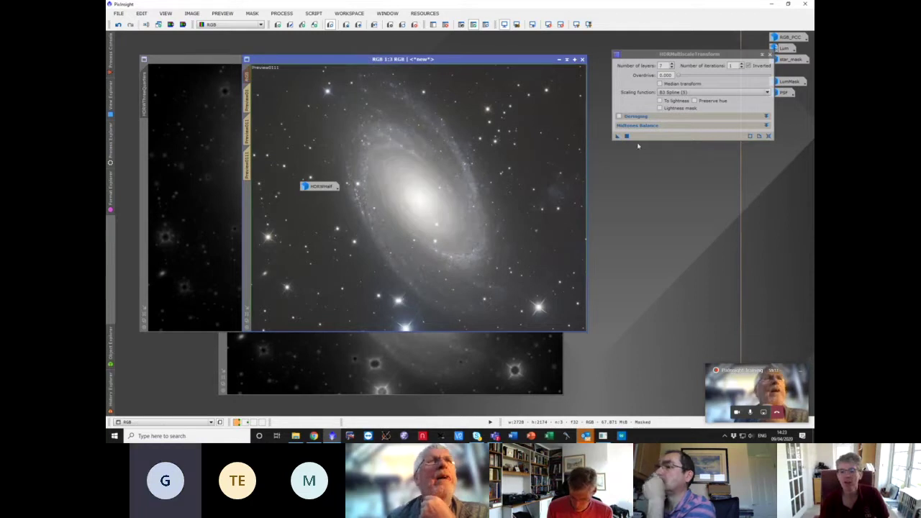
pyautogui.moveTo(616, 137); pyautogui.dragTo(507, 149)
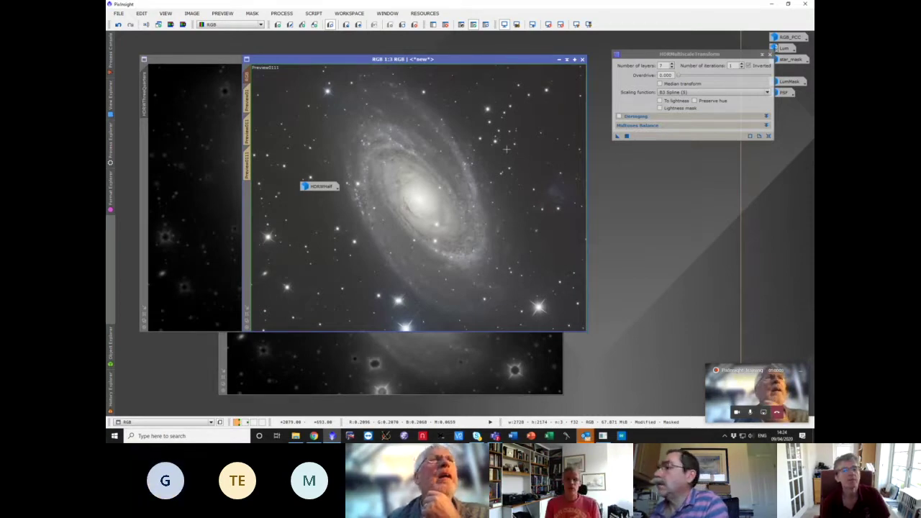
# - Minimise HDRWThreeQuarters and HDRWMask to icons, and park the HDRWHalf and HDRWThreeQuarters icons beside the other image icons
pyautogui.click(204, 60)
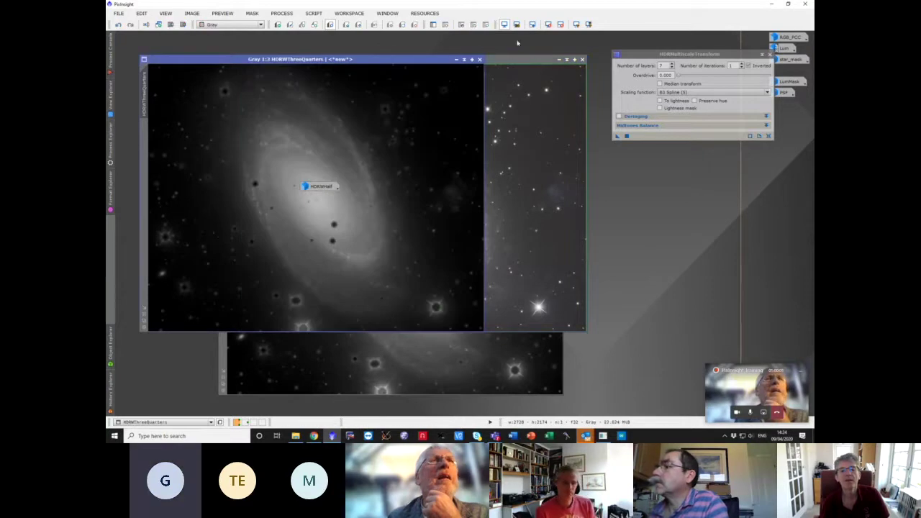
pyautogui.click(455, 62)
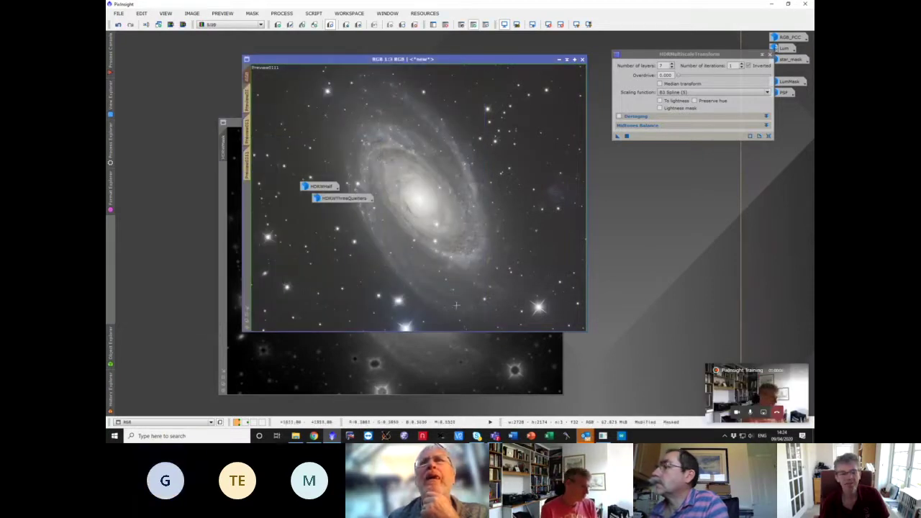
pyautogui.moveTo(746, 136); pyautogui.dragTo(790, 109)
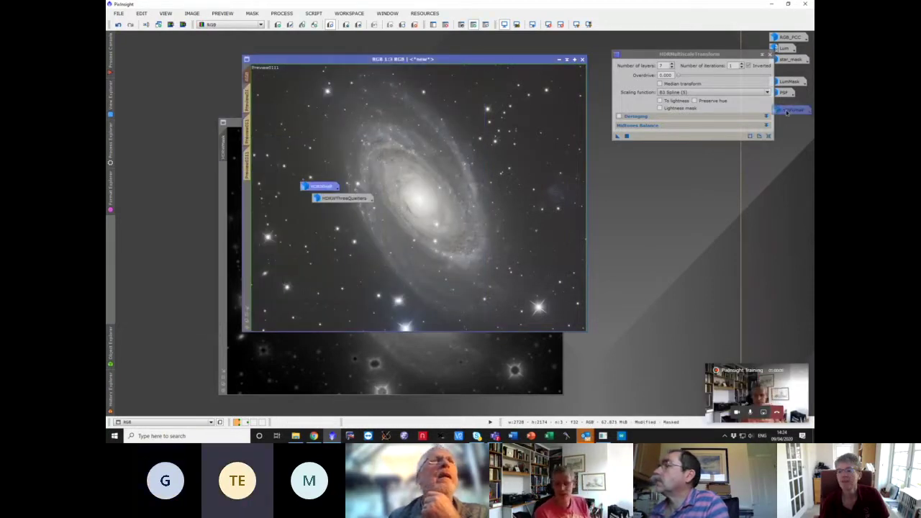
pyautogui.click(348, 199)
pyautogui.doubleClick(348, 199)
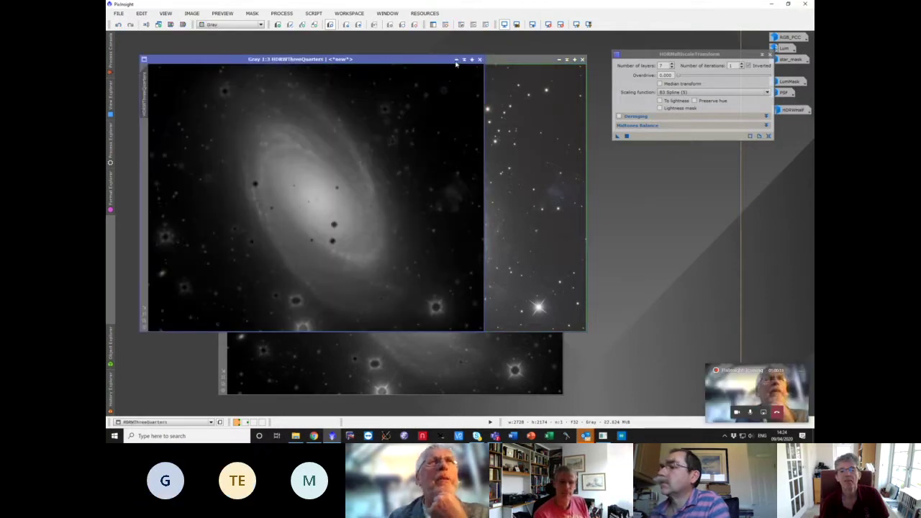
pyautogui.click(455, 59)
pyautogui.moveTo(352, 199); pyautogui.dragTo(786, 148)
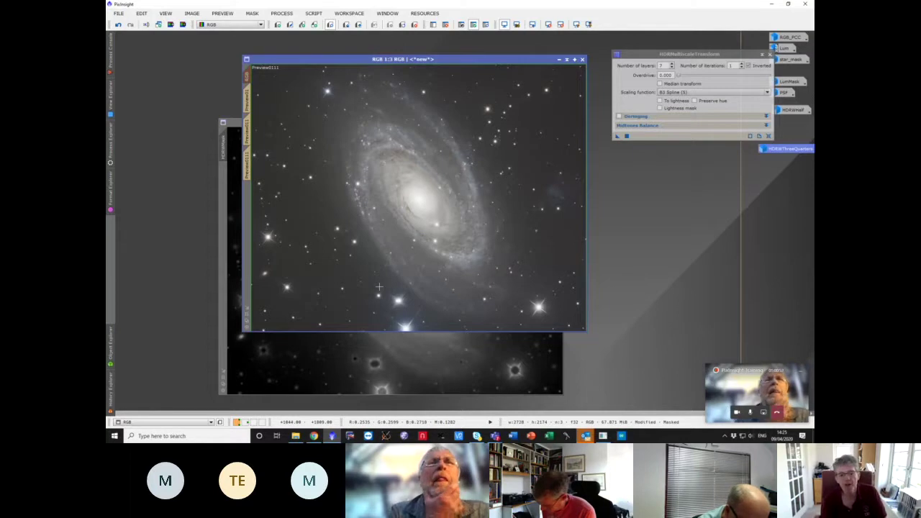
pyautogui.click(367, 375)
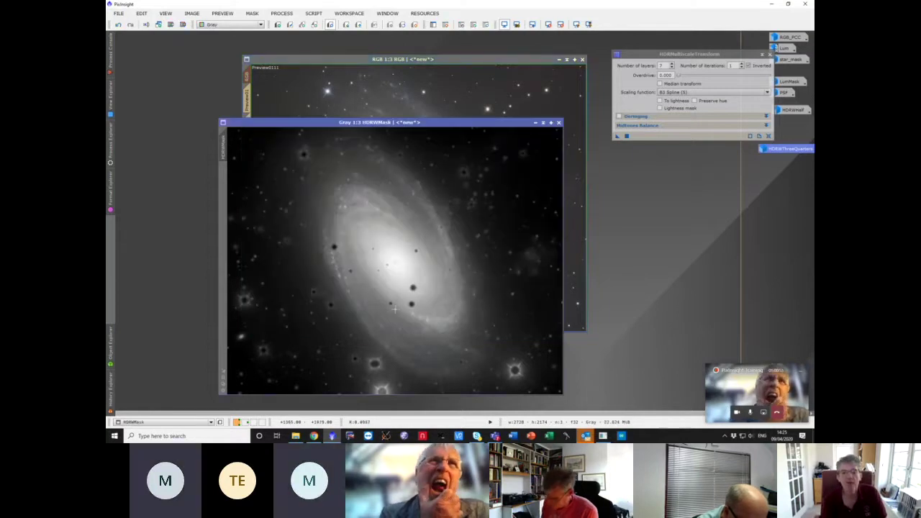
pyautogui.click(537, 123)
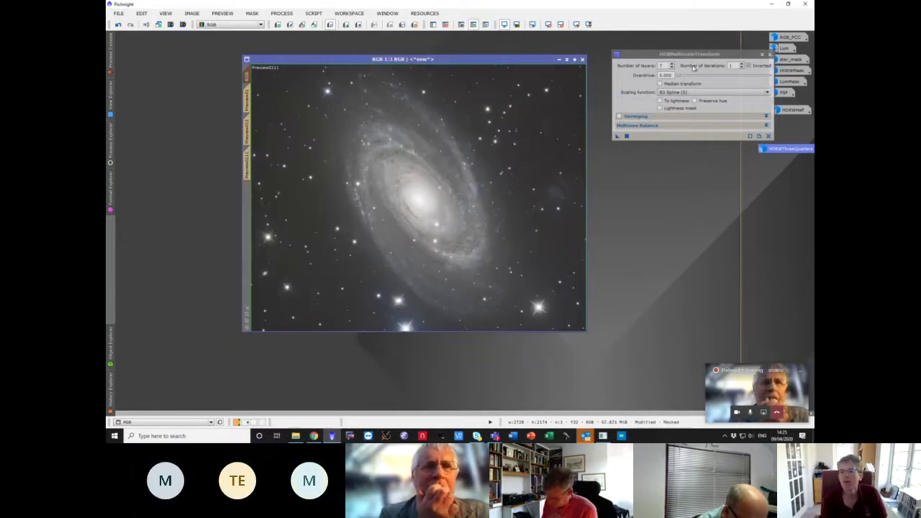
# - Reposition the RGB image window on the workspace and delete all of its previews
pyautogui.moveTo(509, 61); pyautogui.dragTo(442, 62)
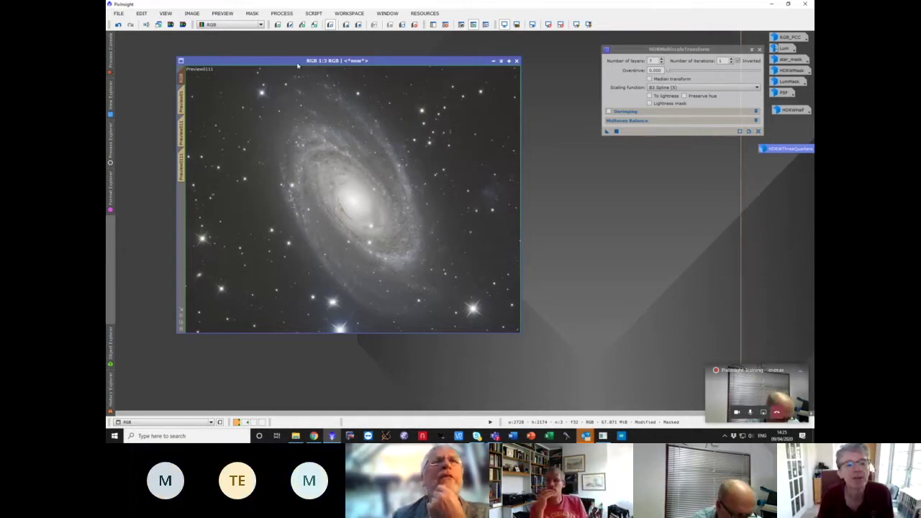
pyautogui.moveTo(297, 66); pyautogui.dragTo(315, 67)
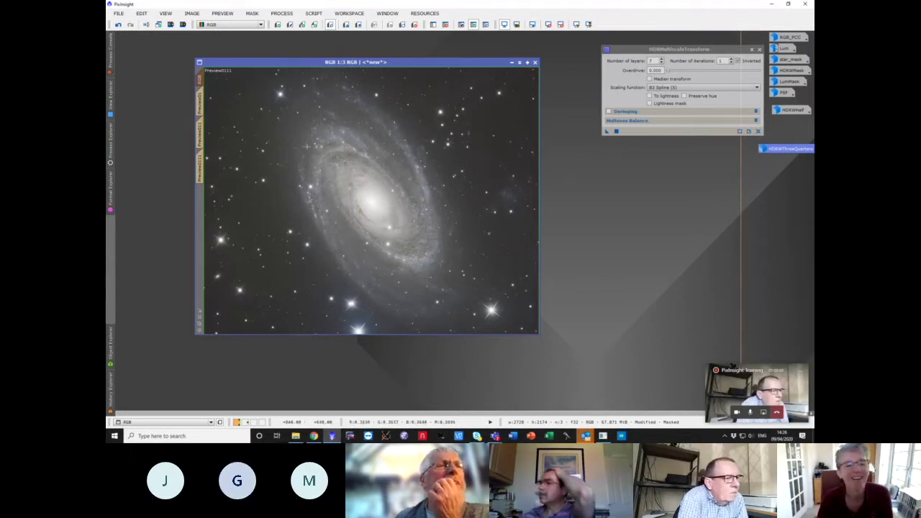
pyautogui.click(221, 14)
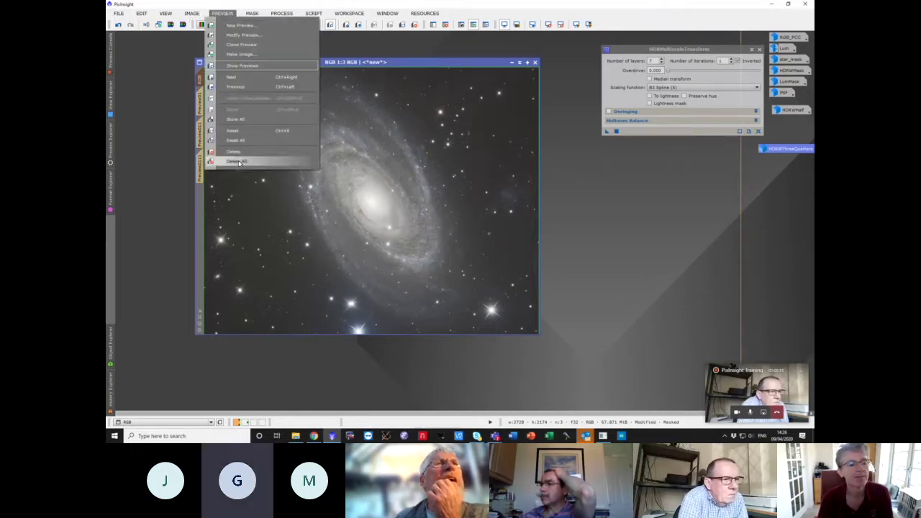
pyautogui.click(239, 167)
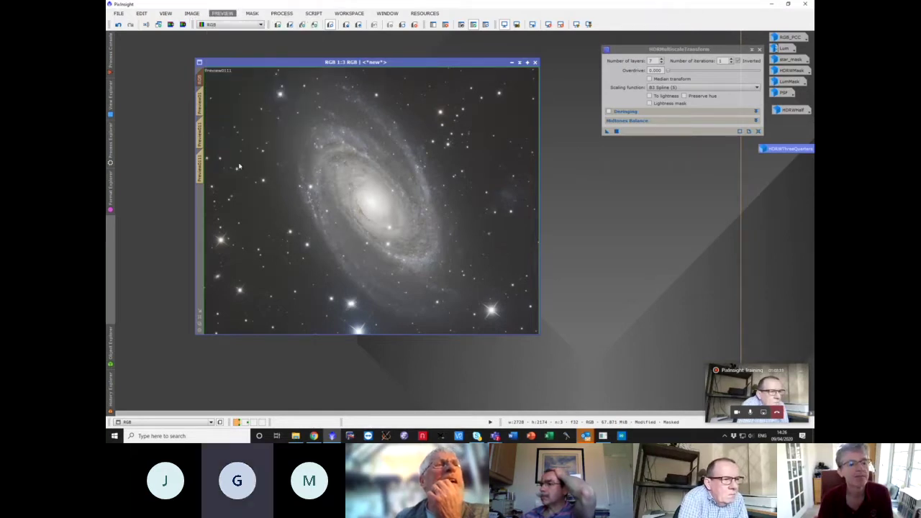
# - Replace the RGB image's mask with LumMask, leaving it uninverted
pyautogui.click(433, 26)
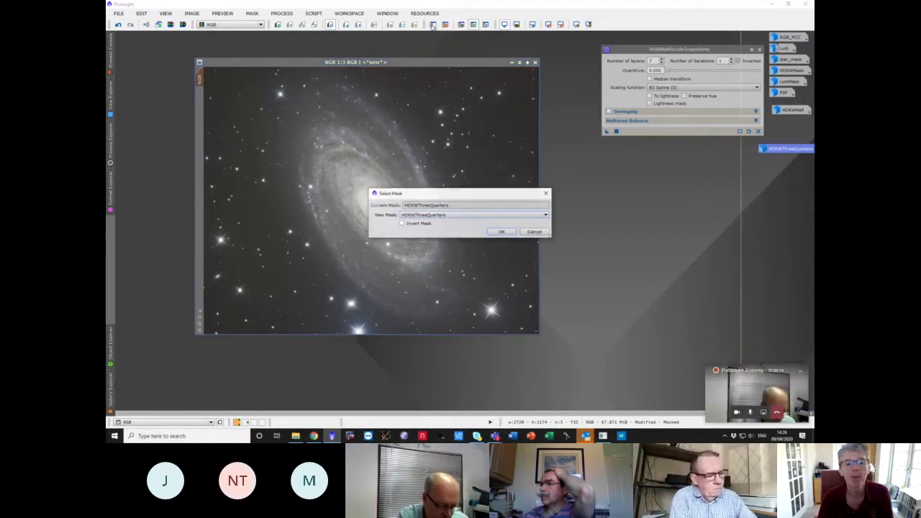
pyautogui.click(429, 215)
pyautogui.click(432, 239)
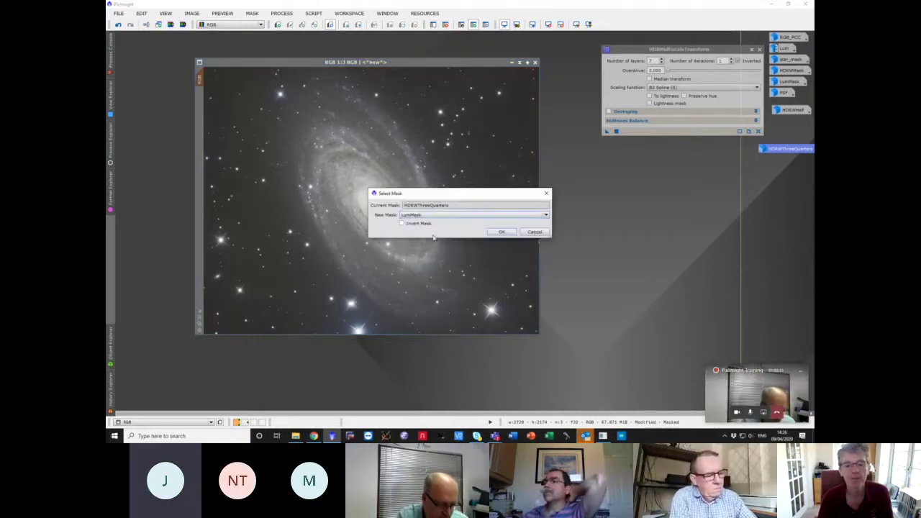
pyautogui.click(499, 232)
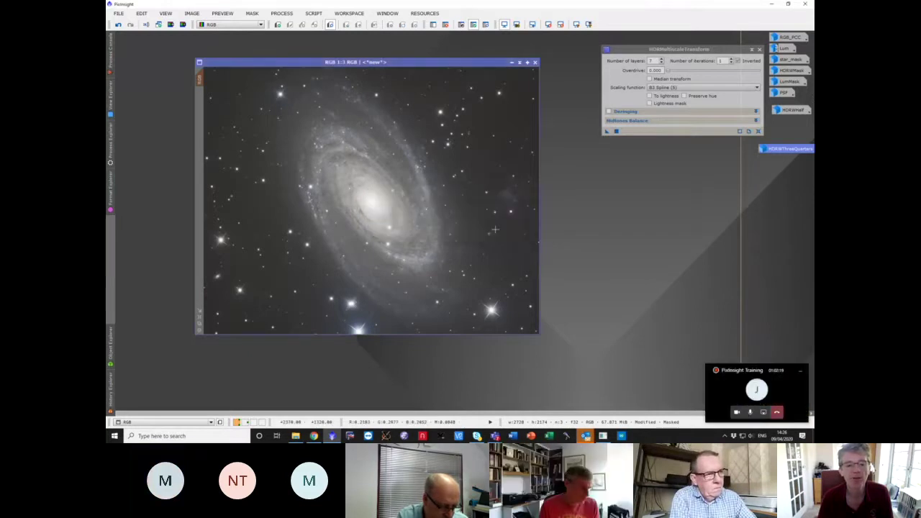
# - Reposition the RGB window, close HDRMultiscaleTransform, and collapse the MultiscaleProcessing category in the Process Explorer
pyautogui.moveTo(316, 62); pyautogui.dragTo(365, 63)
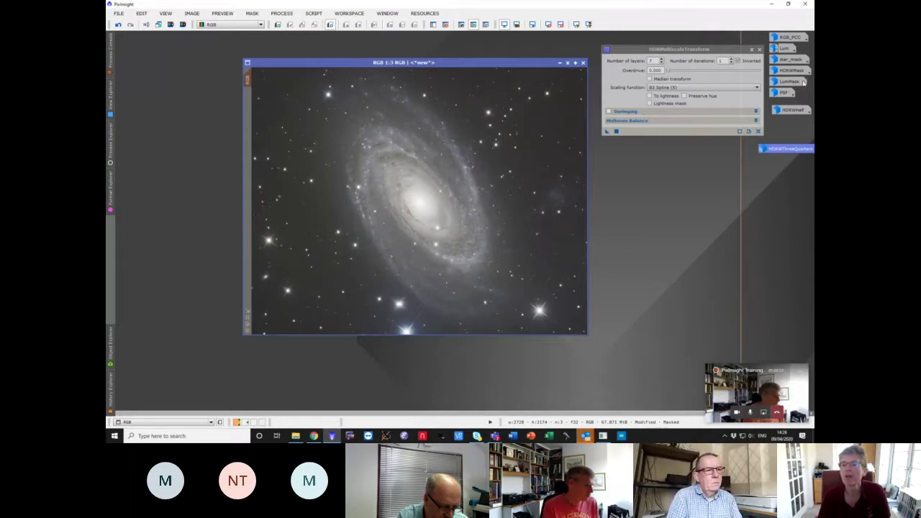
pyautogui.click(759, 49)
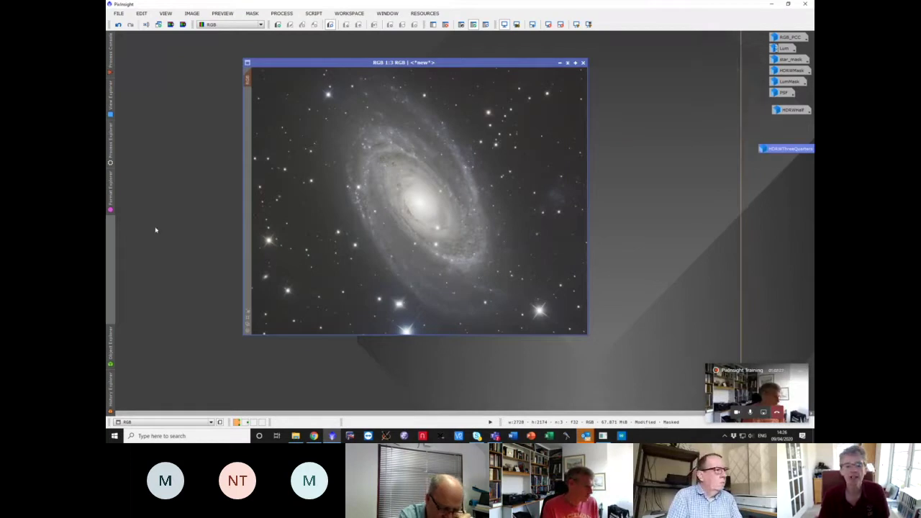
pyautogui.click(110, 157)
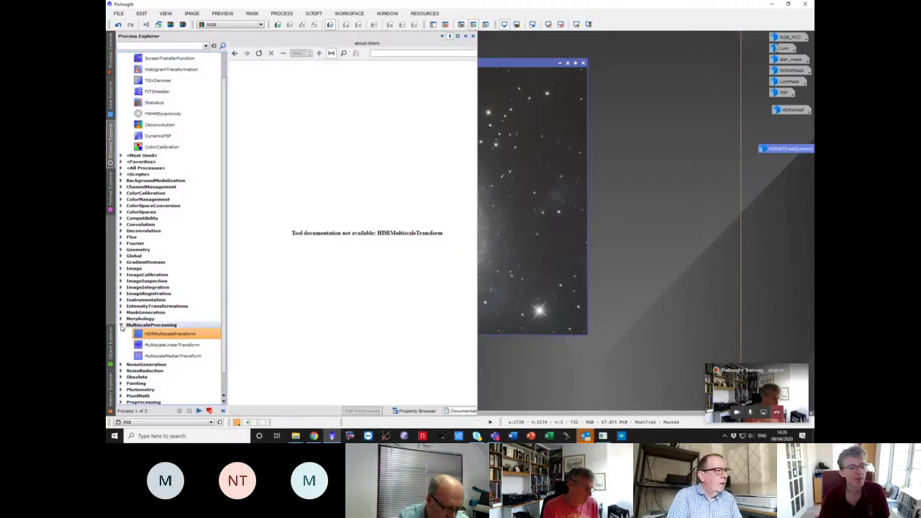
pyautogui.click(121, 325)
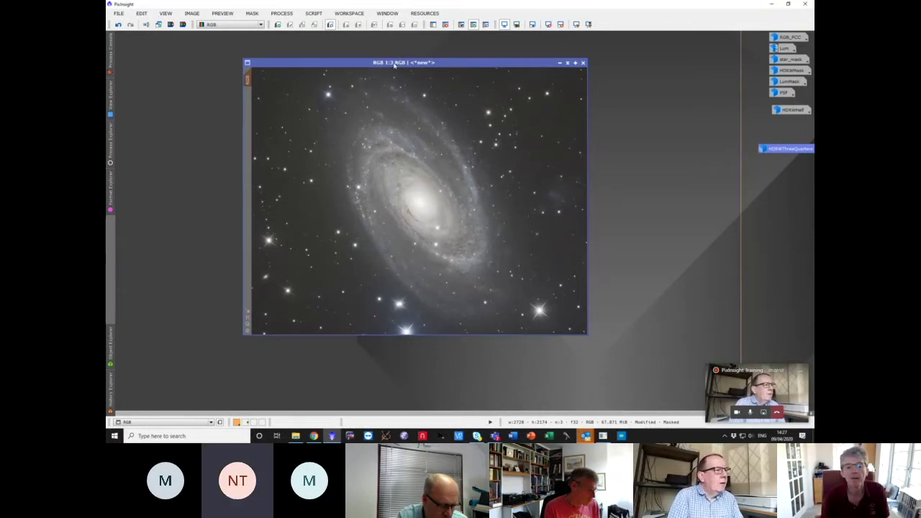
# - Check the RGB image's mask assignment and keep LumMask as its mask
pyautogui.click(434, 25)
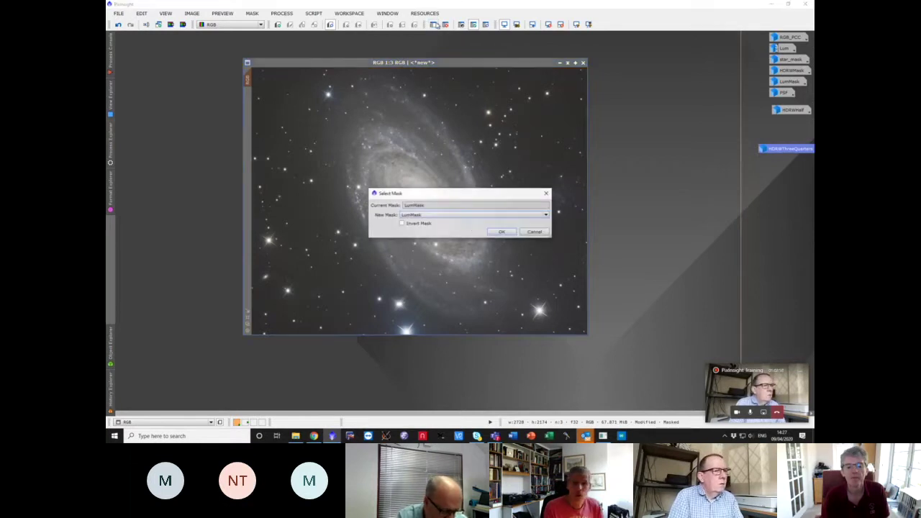
pyautogui.click(496, 232)
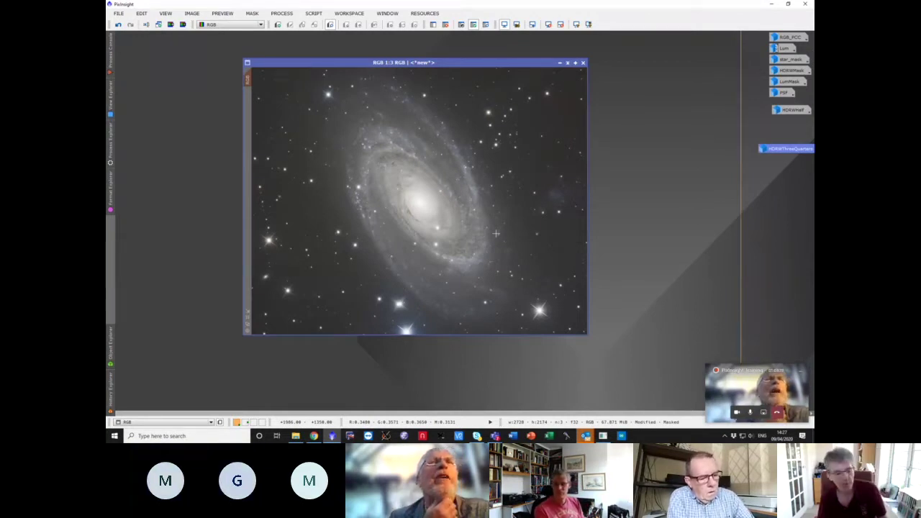
# - Review the RGB image's processing history and the mask recorded for each process in the History Explorer
pyautogui.click(110, 392)
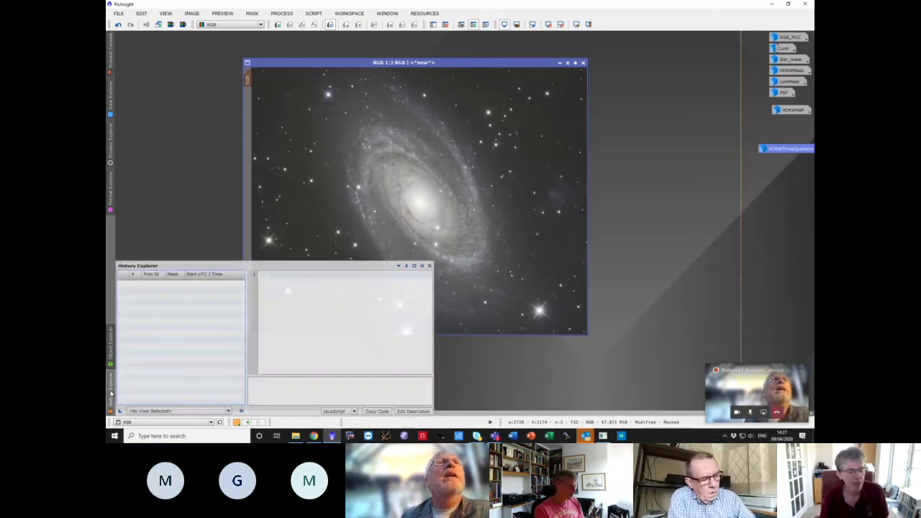
pyautogui.click(159, 411)
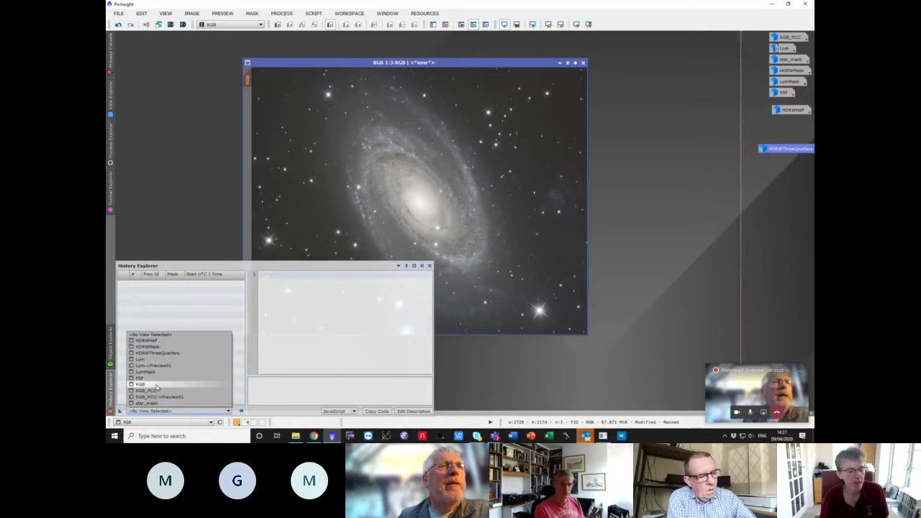
pyautogui.click(151, 385)
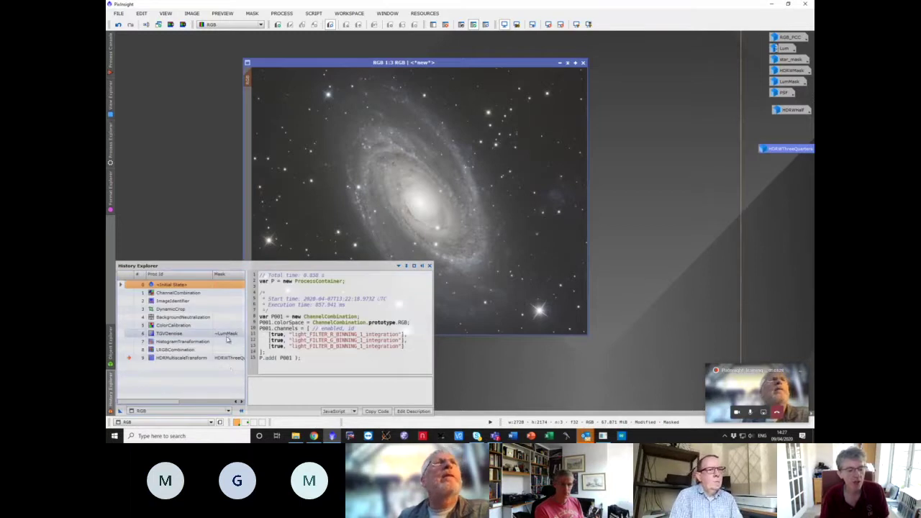
pyautogui.moveTo(160, 403); pyautogui.dragTo(180, 408)
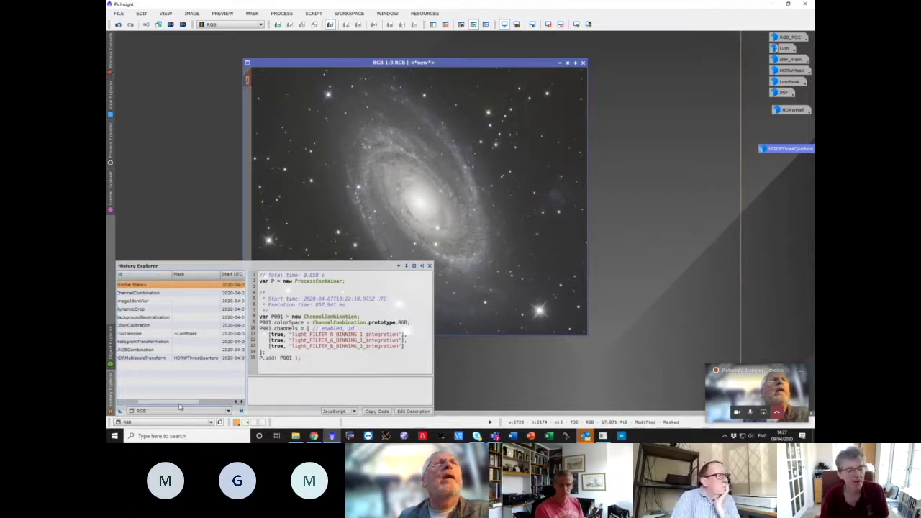
pyautogui.moveTo(180, 407); pyautogui.dragTo(144, 407)
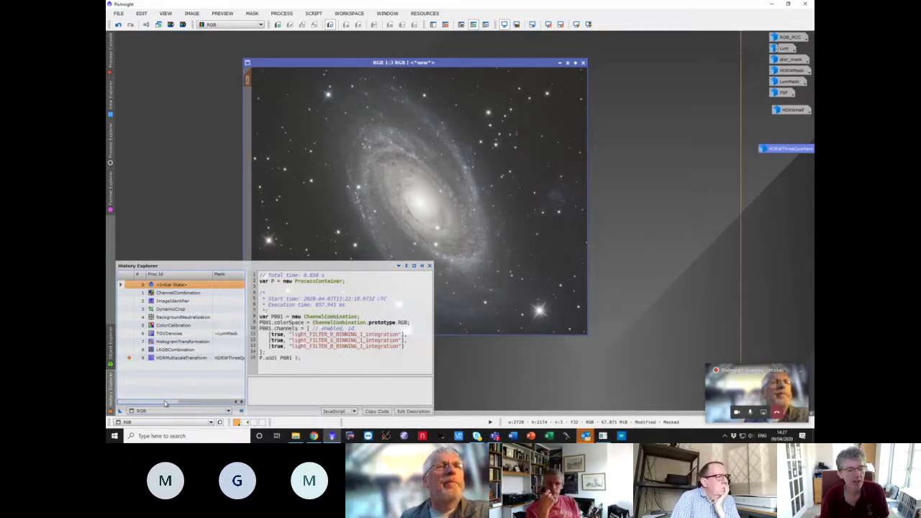
pyautogui.moveTo(165, 404); pyautogui.dragTo(146, 410)
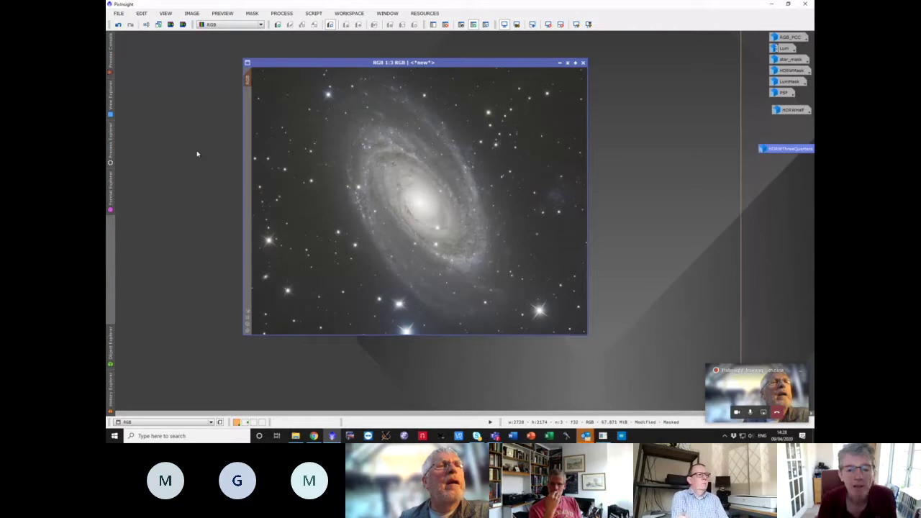
# - Open CurvesTransformation from the IntensityTransformations category and place its window beside the RGB image
pyautogui.click(111, 149)
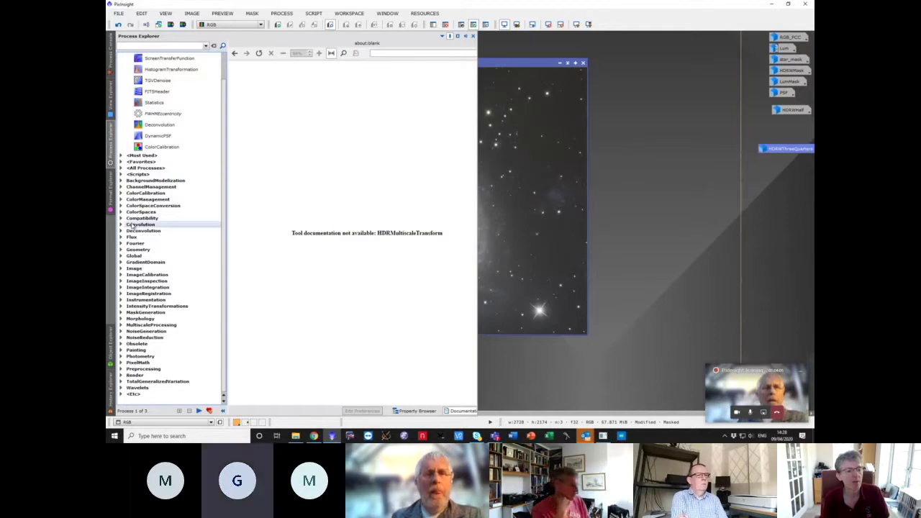
pyautogui.scroll(2, 131, 225)
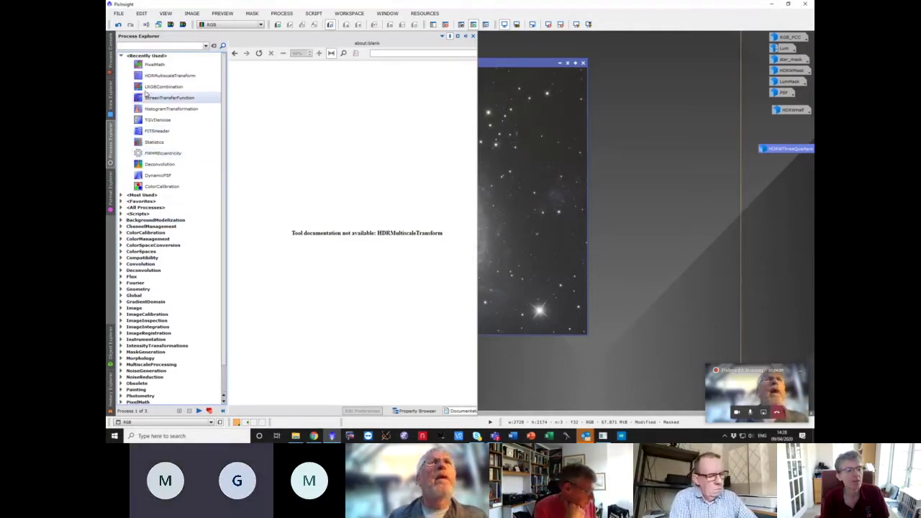
pyautogui.click(121, 56)
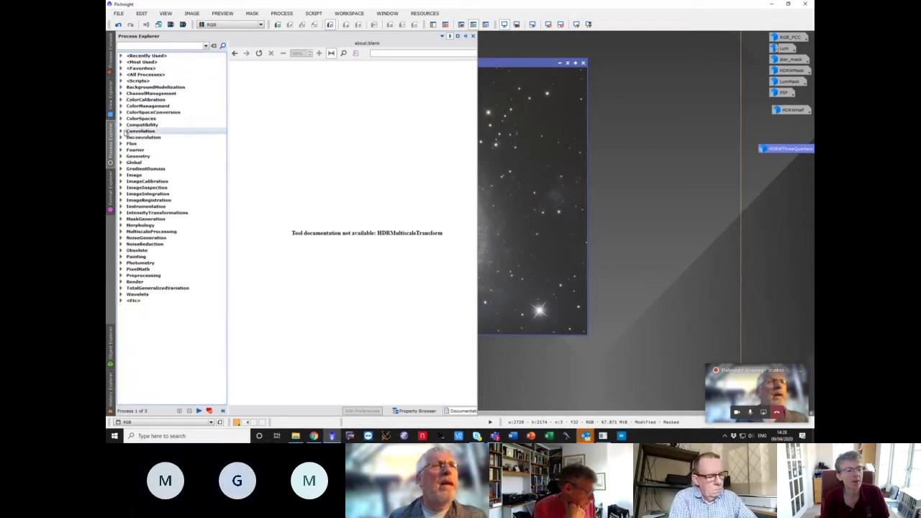
pyautogui.click(122, 213)
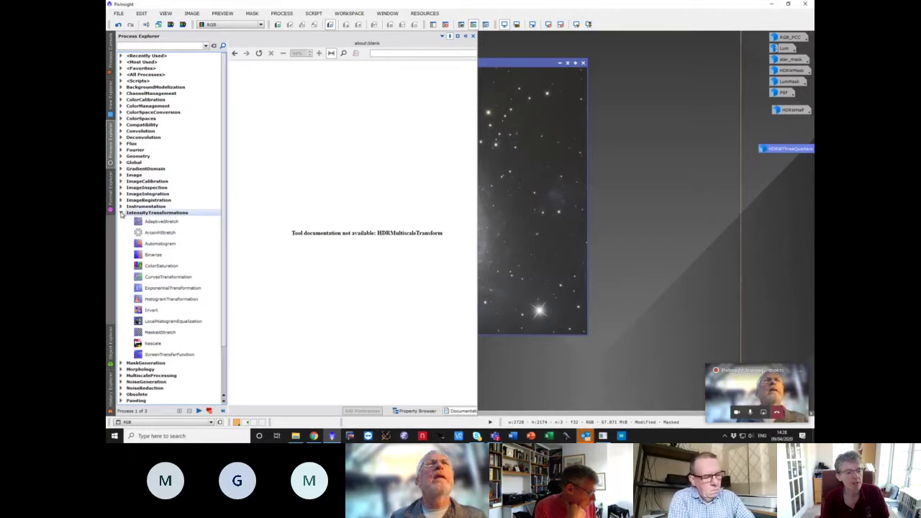
pyautogui.doubleClick(163, 277)
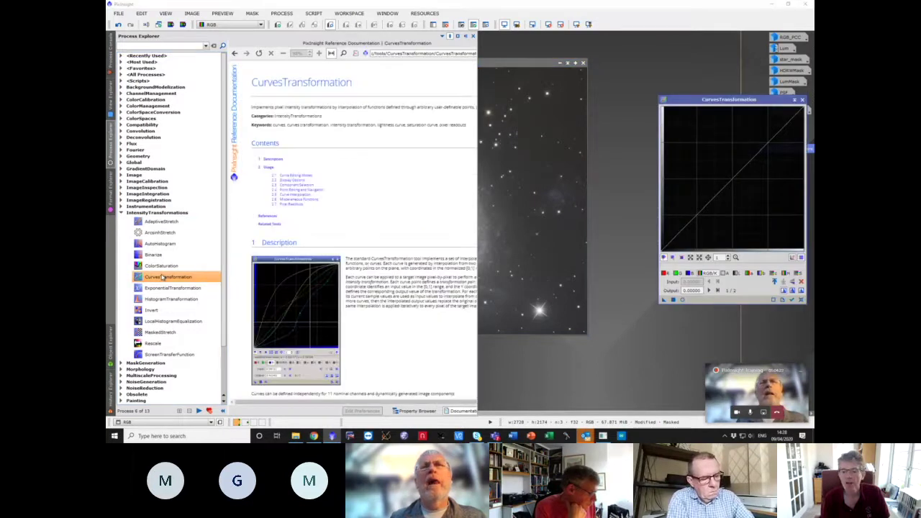
pyautogui.click(513, 65)
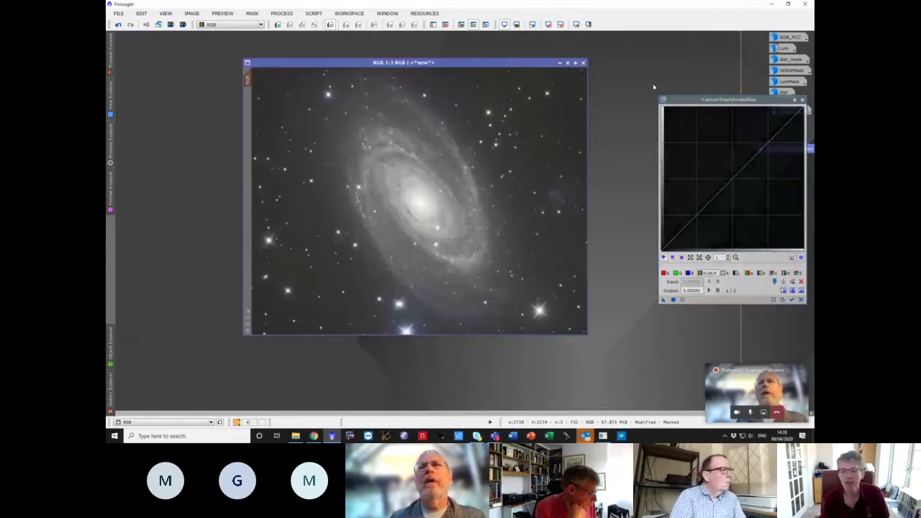
pyautogui.moveTo(698, 100); pyautogui.dragTo(655, 96)
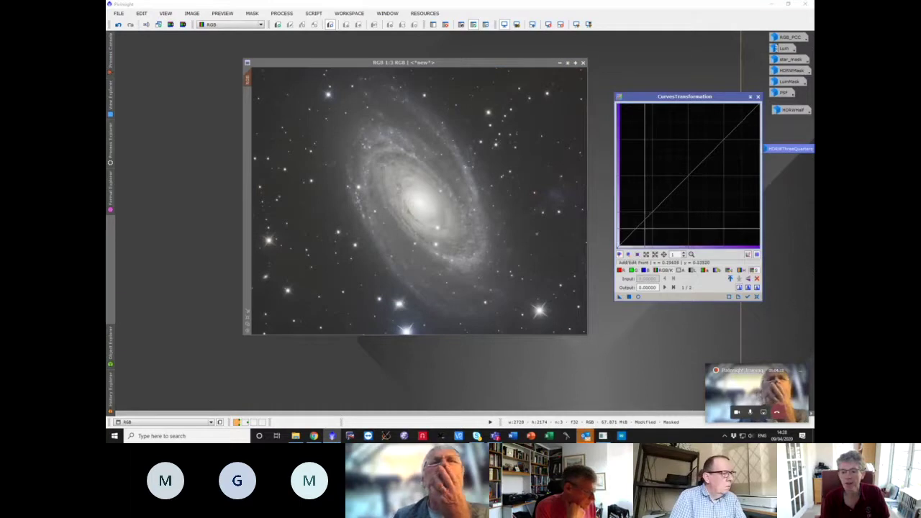
# - Try an S-shaped saturation curve through about (0.15, 0.07) and (0.72, 0.87), and reset the curves
pyautogui.moveTo(643, 226); pyautogui.dragTo(638, 237)
pyautogui.click(721, 151)
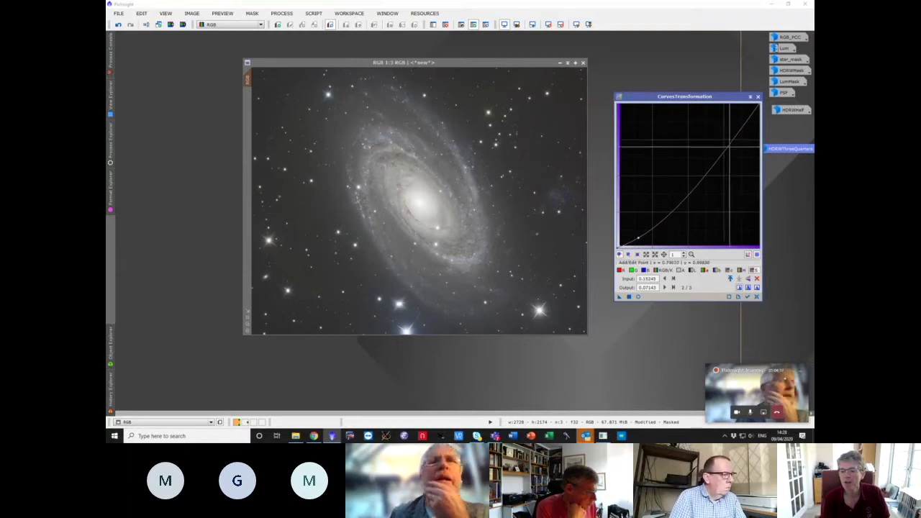
pyautogui.moveTo(721, 151); pyautogui.dragTo(720, 122)
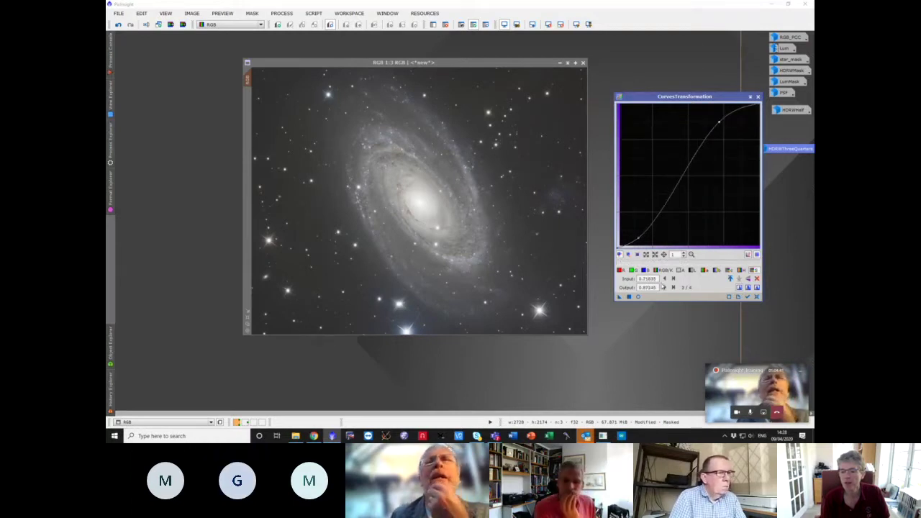
pyautogui.click(667, 271)
pyautogui.click(755, 297)
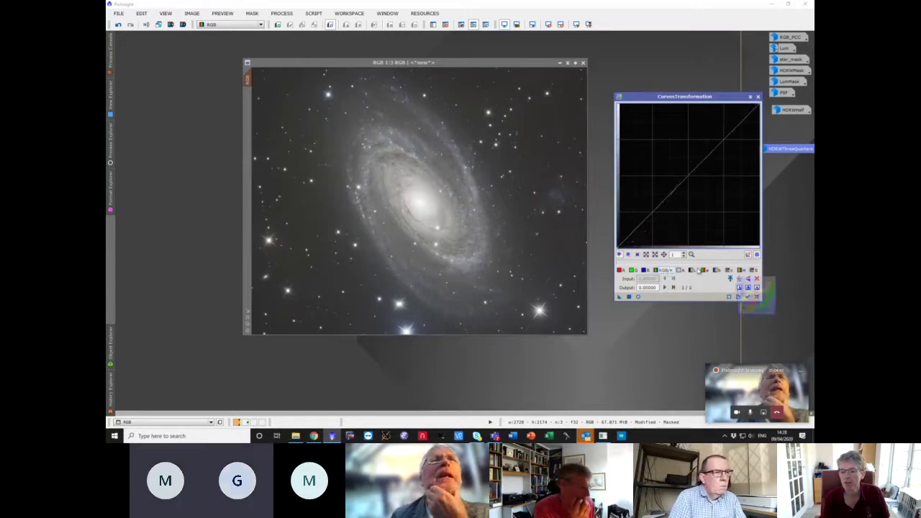
# - Try a strong S-shaped RGB/K contrast curve with extra points near its shadow and highlight ends, and reset it
pyautogui.click(636, 231)
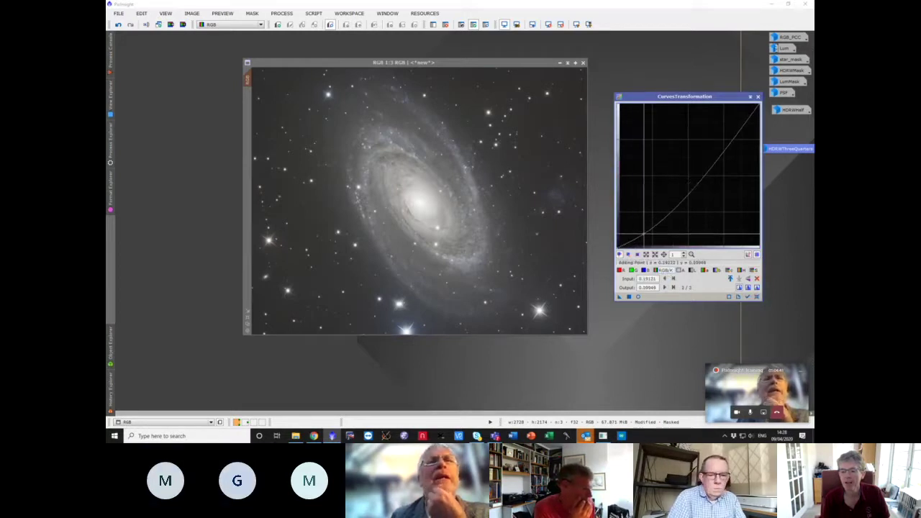
pyautogui.moveTo(695, 169); pyautogui.dragTo(695, 137)
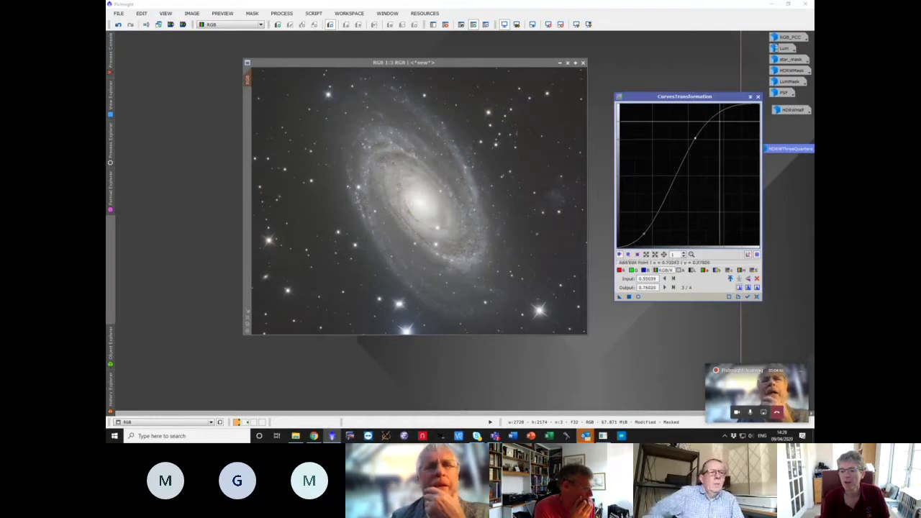
pyautogui.click(736, 107)
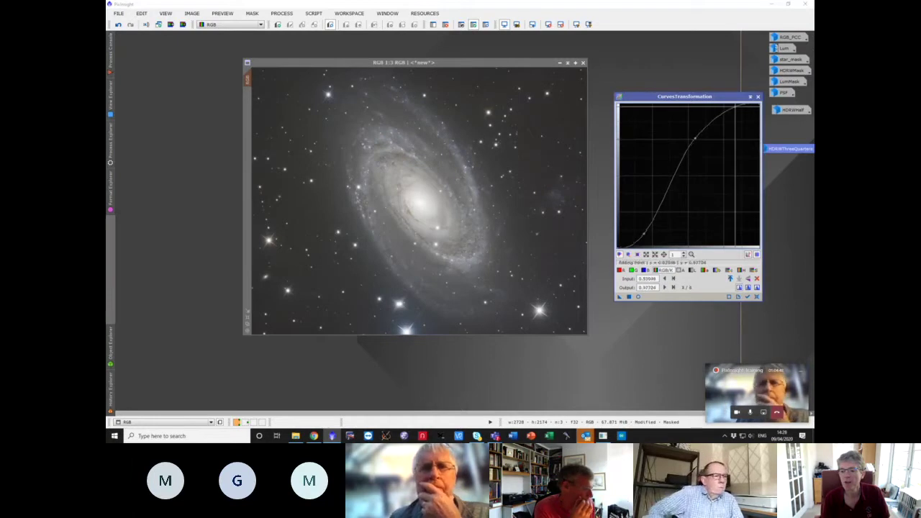
pyautogui.moveTo(735, 108); pyautogui.dragTo(736, 110)
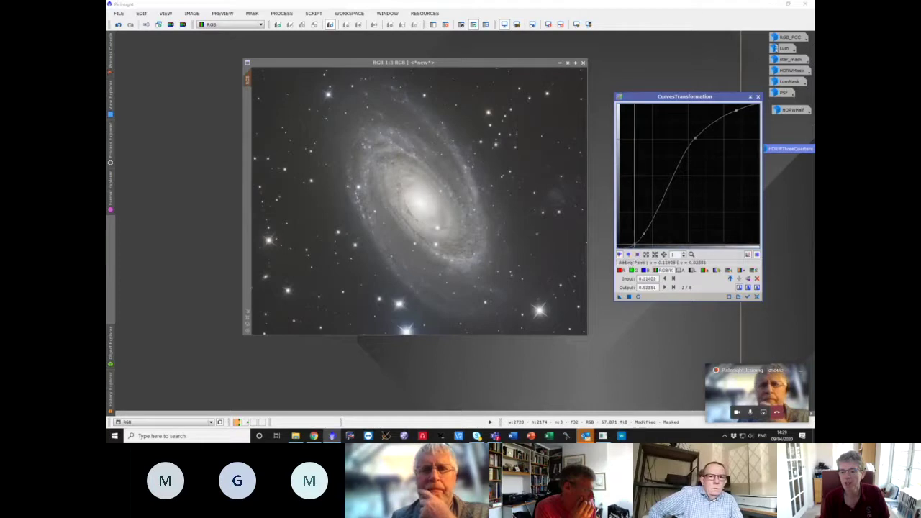
pyautogui.click(629, 245)
pyautogui.moveTo(627, 244); pyautogui.dragTo(627, 245)
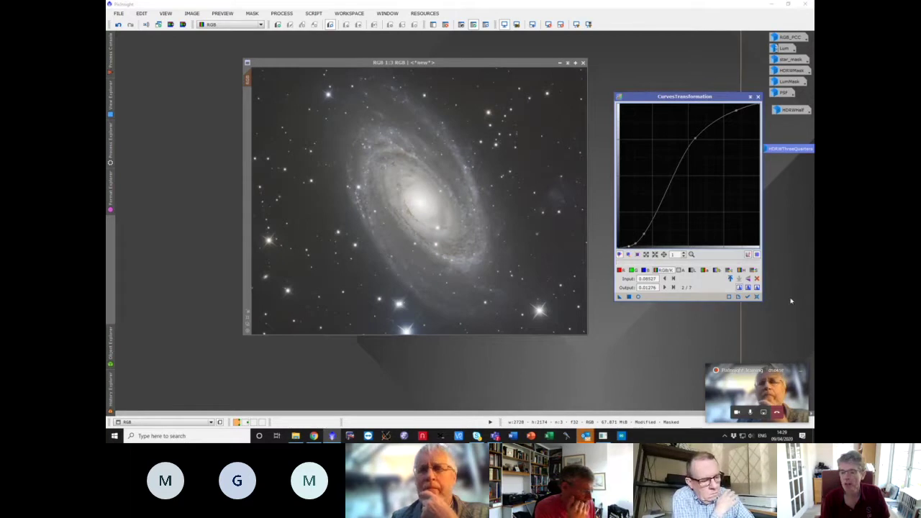
pyautogui.click(757, 297)
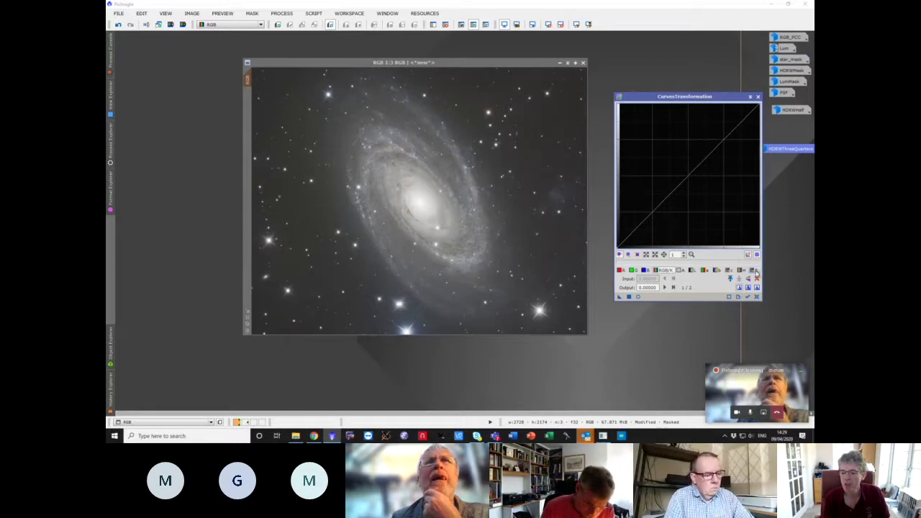
# - Try a raised saturation curve with points near (0.30, 0.56) and (0.77, 0.92), and reset it to a straight line
pyautogui.click(756, 273)
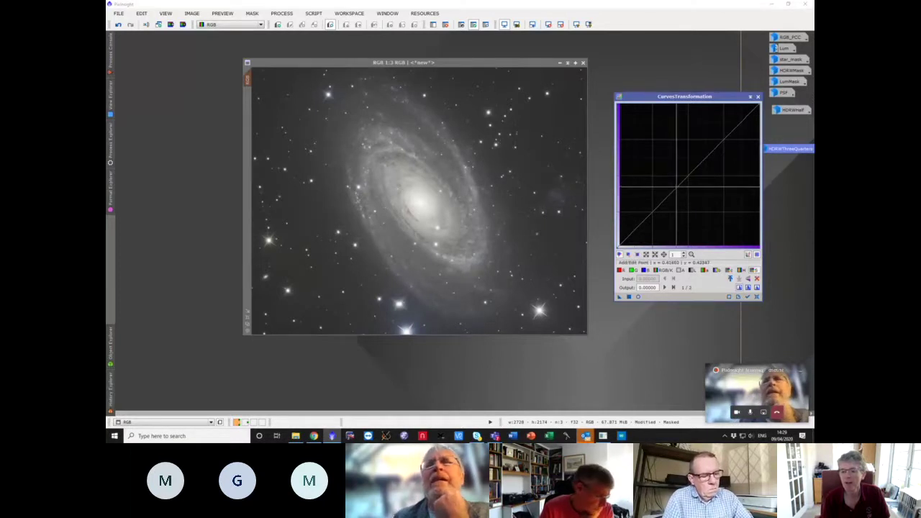
pyautogui.moveTo(680, 185); pyautogui.dragTo(659, 166)
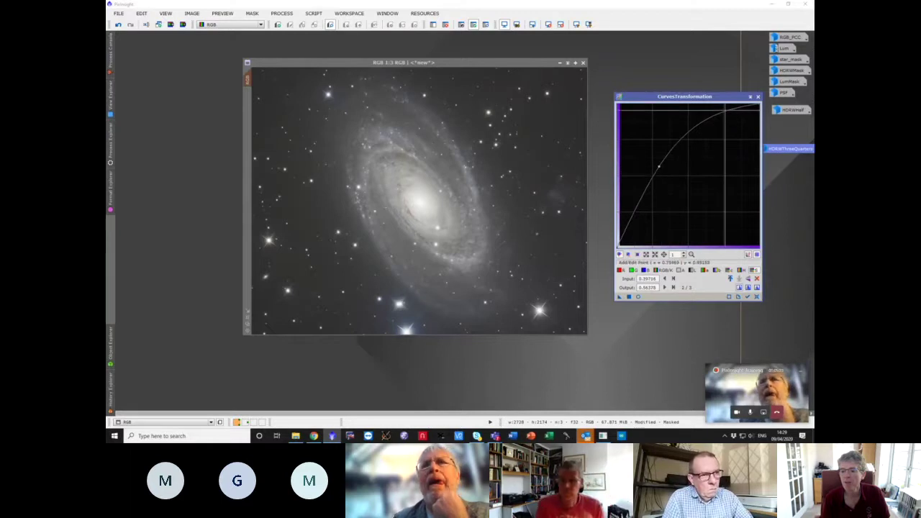
pyautogui.moveTo(725, 107); pyautogui.dragTo(727, 115)
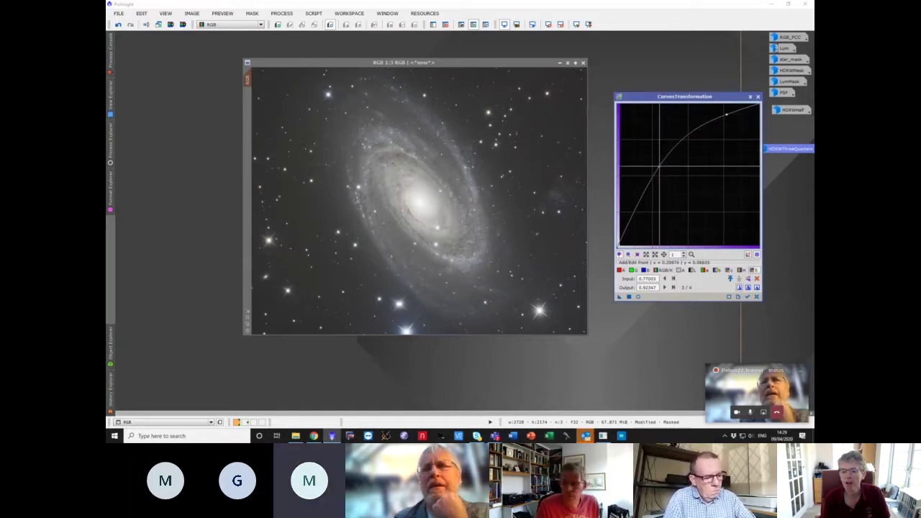
pyautogui.click(659, 166)
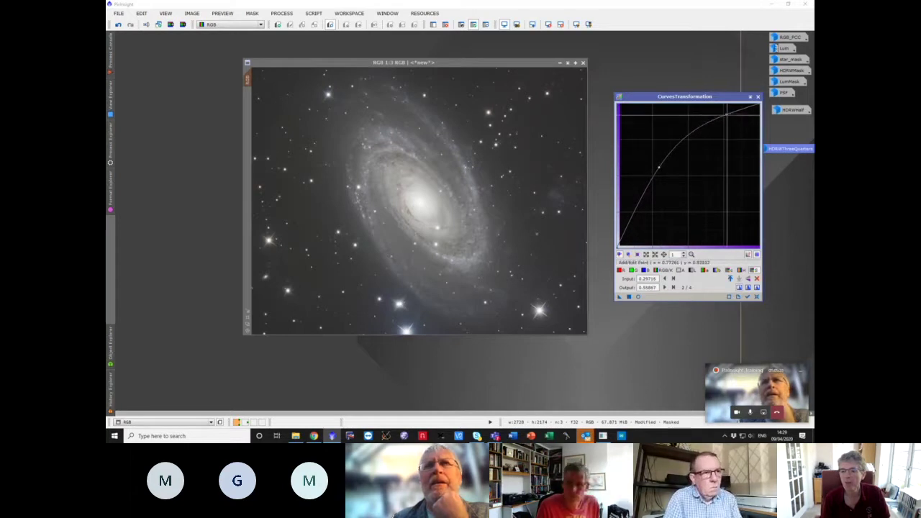
pyautogui.moveTo(727, 113)
pyautogui.mouseDown()
pyautogui.moveTo(732, 155)
pyautogui.moveTo(725, 116)
pyautogui.mouseUp()
pyautogui.click(748, 287)
pyautogui.click(739, 287)
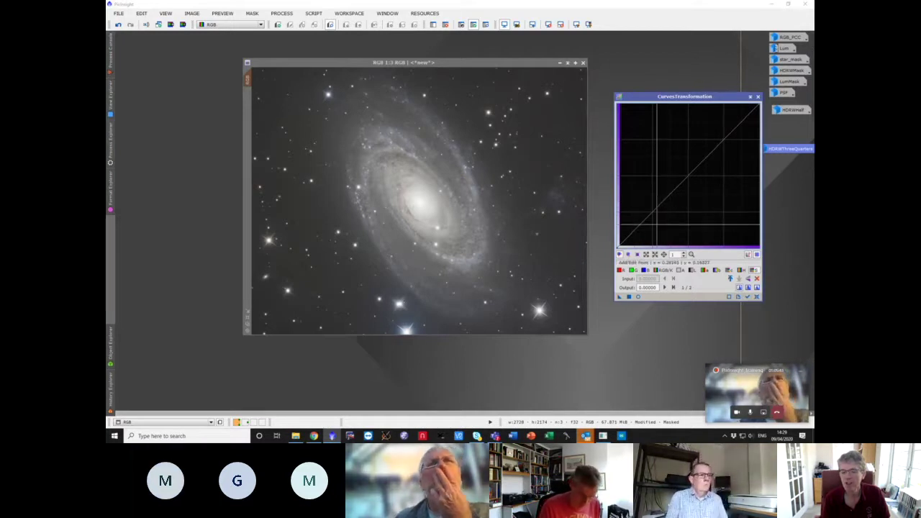
# - Shape a raised saturation curve through about (0.14, 0.29) and (0.78, 0.90)
pyautogui.click(648, 214)
pyautogui.click(637, 206)
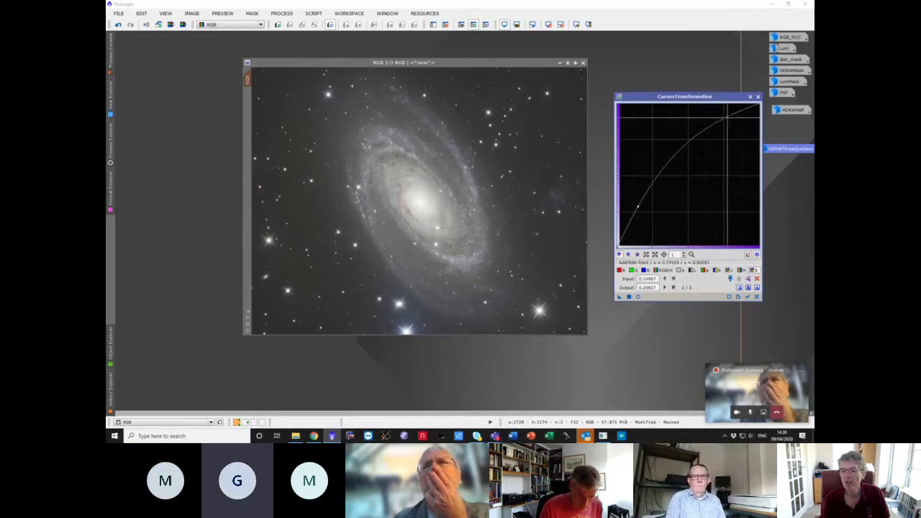
pyautogui.click(728, 116)
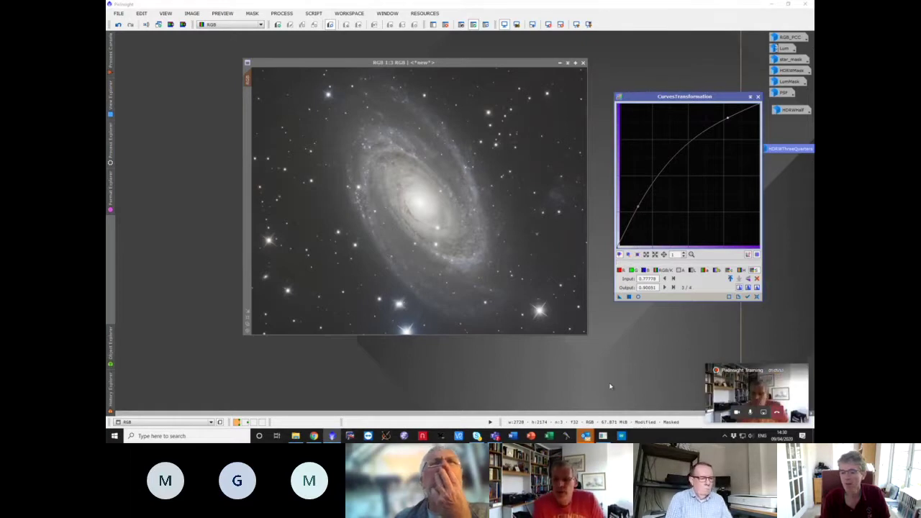
# - Check the saturation curve in a real-time preview, apply it to the masked RGB image, and close the preview
pyautogui.click(637, 296)
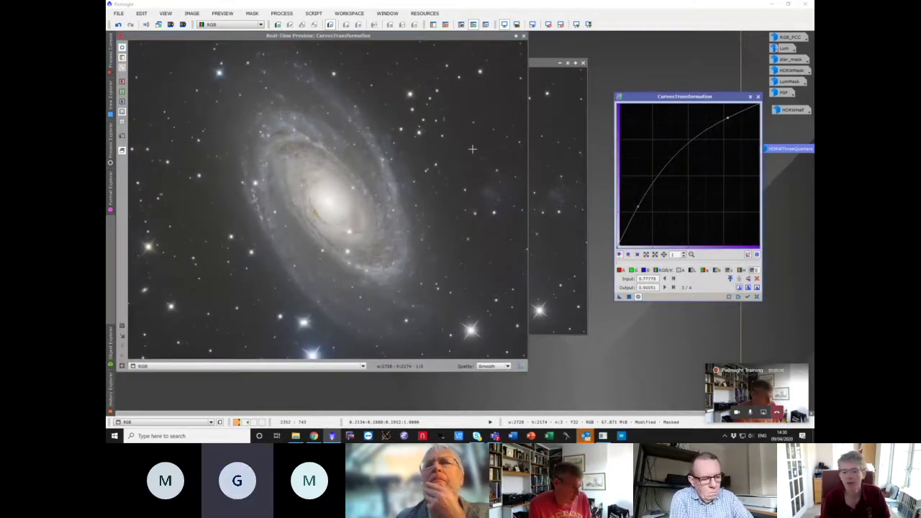
pyautogui.click(628, 298)
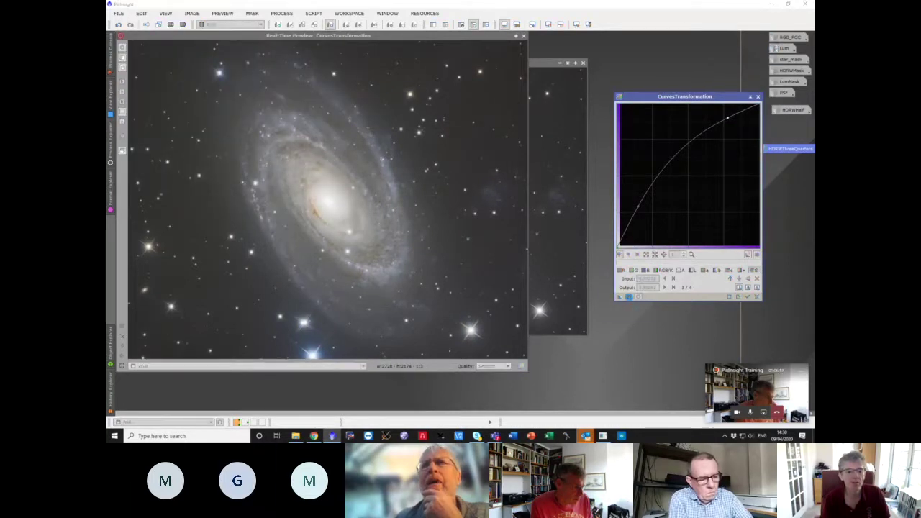
pyautogui.click(628, 297)
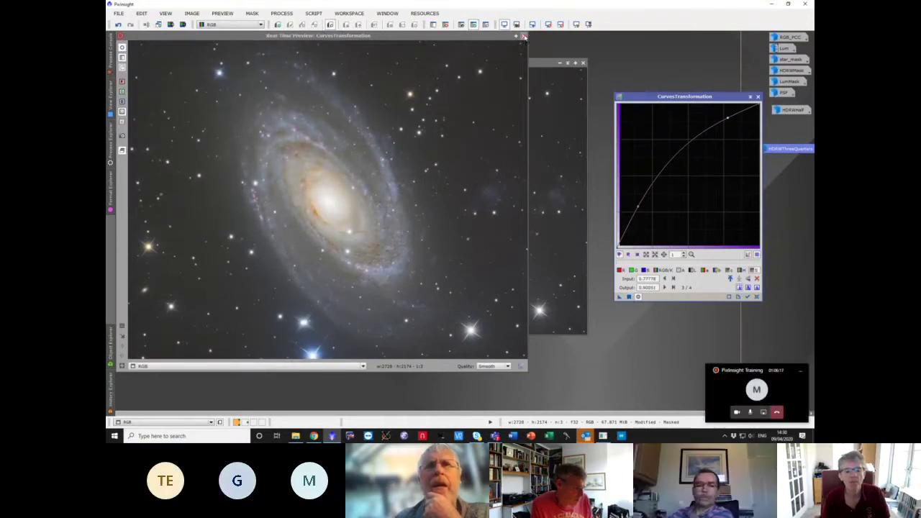
pyautogui.click(524, 35)
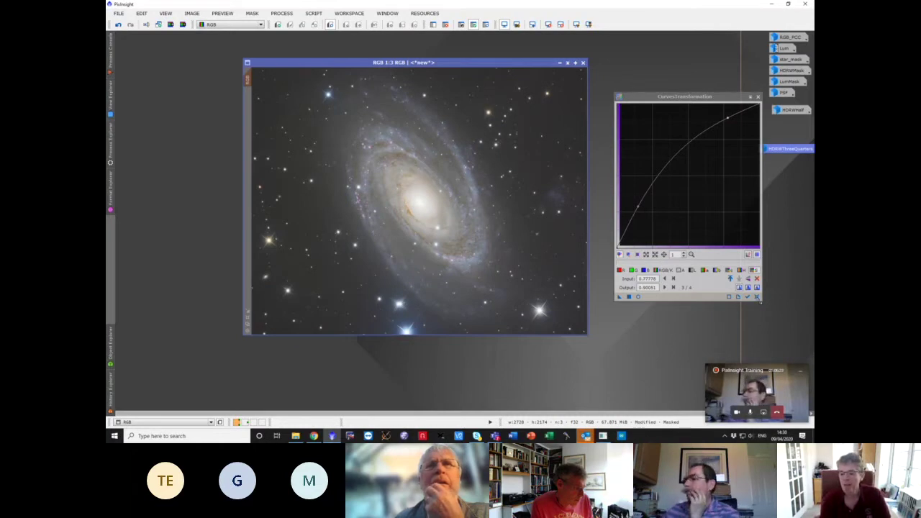
# - Reset the curves, shape a gentler saturation boost through about (0.39, 0.52), and apply it to the RGB image
pyautogui.click(756, 297)
pyautogui.moveTo(686, 177); pyautogui.dragTo(672, 172)
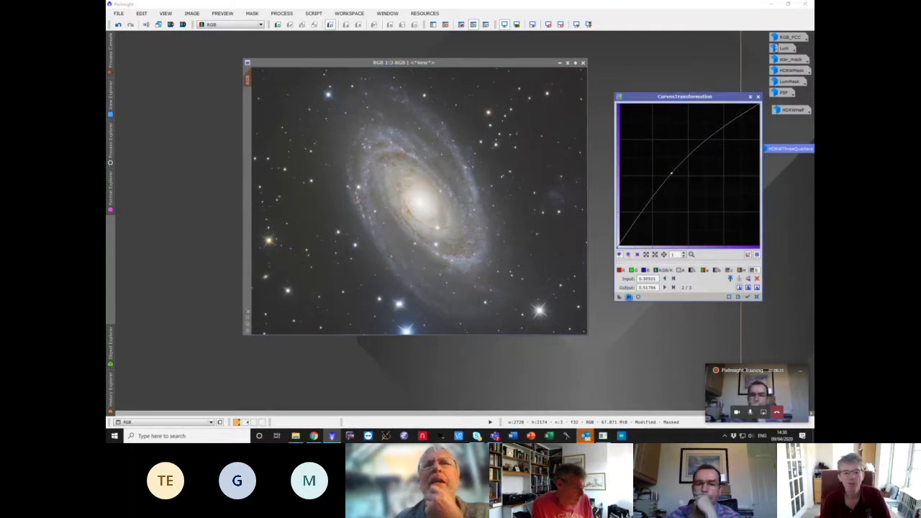
pyautogui.click(628, 296)
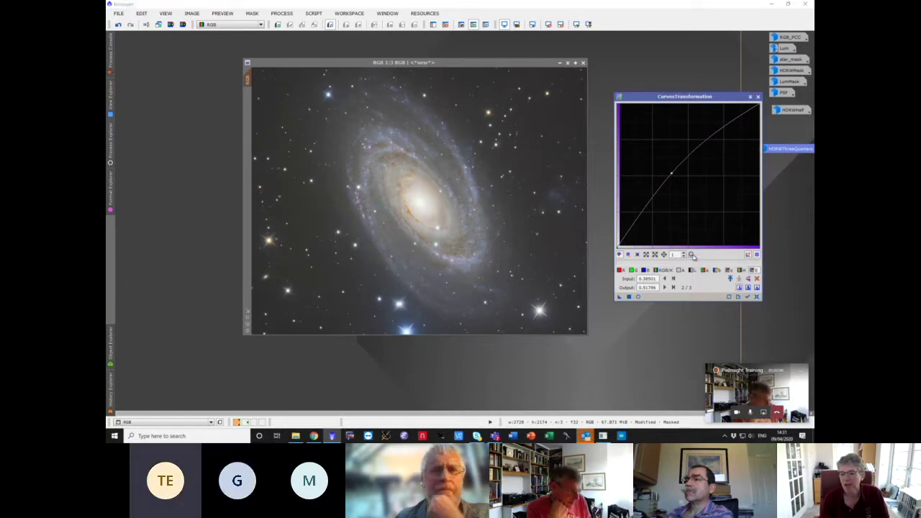
# - Try a stronger saturation curve through about (0.13, 0.34) and (0.82, 0.94) in a real-time preview, close the preview and reset the curve
pyautogui.click(756, 297)
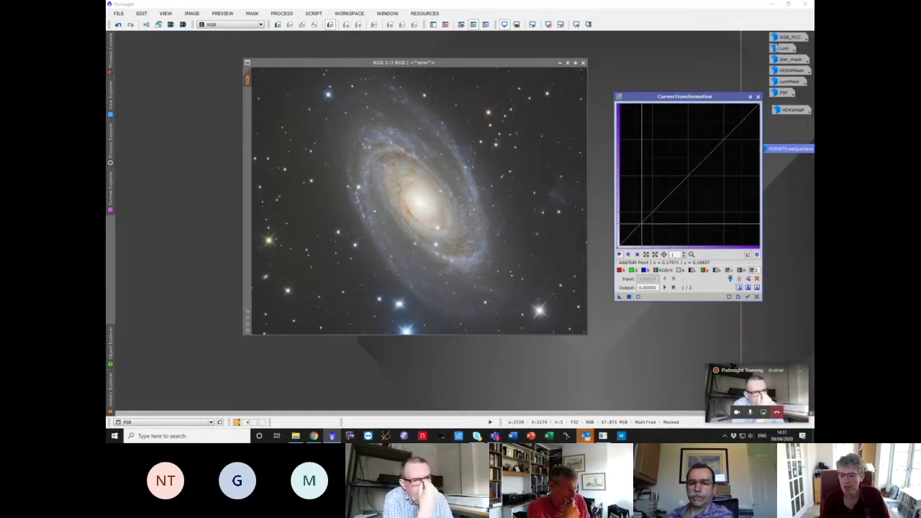
pyautogui.moveTo(643, 223); pyautogui.dragTo(637, 197)
pyautogui.click(733, 112)
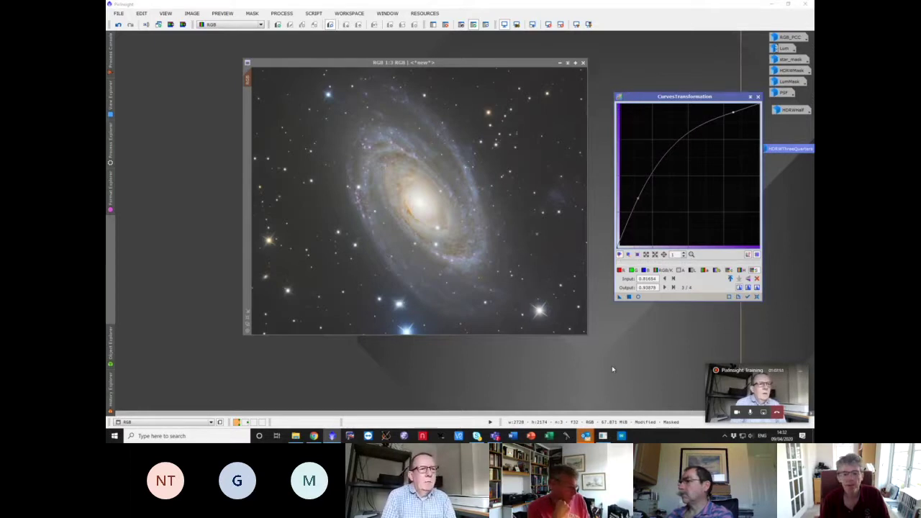
pyautogui.click(638, 297)
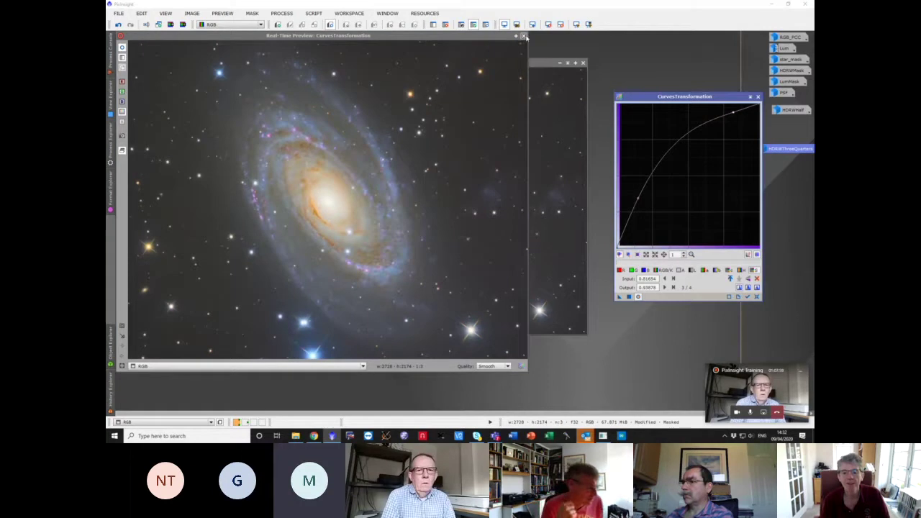
pyautogui.click(524, 36)
pyautogui.click(756, 296)
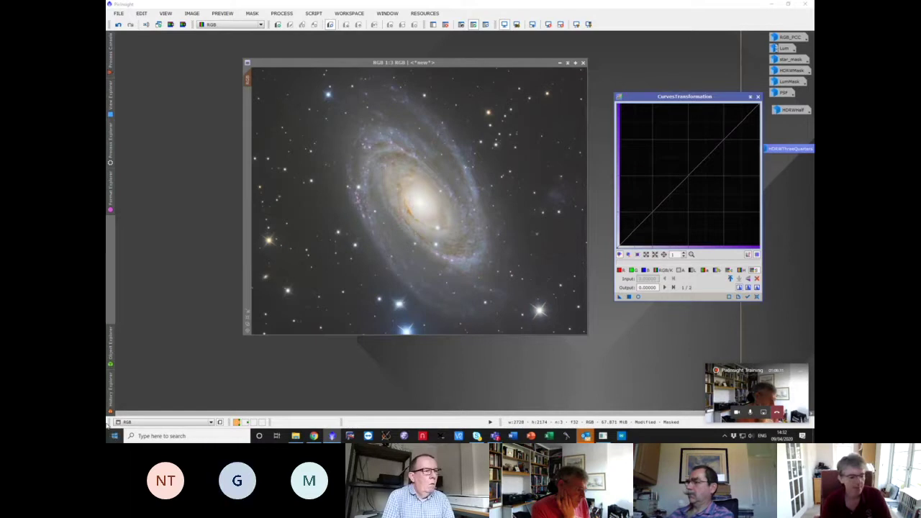
# - Review the first and last CurvesTransformation entries in the RGB image's processing history, and reset the curves to a straight line
pyautogui.click(110, 392)
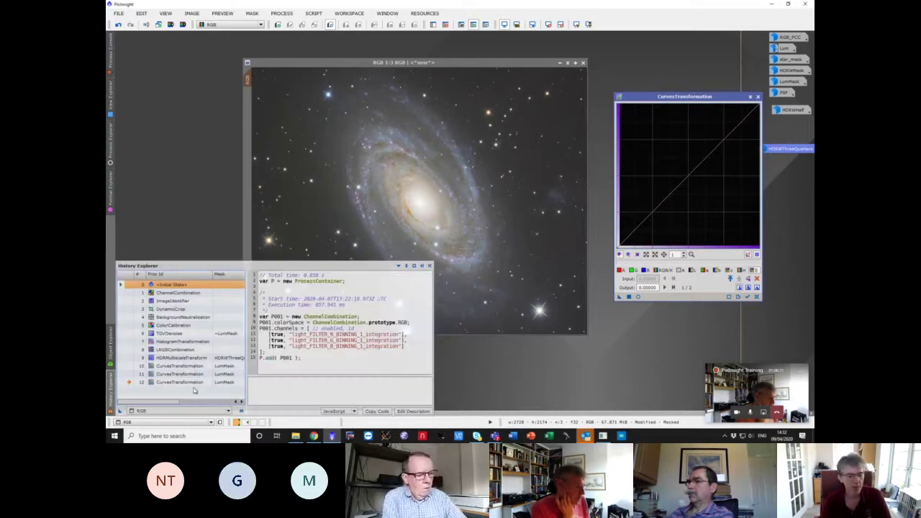
pyautogui.click(572, 375)
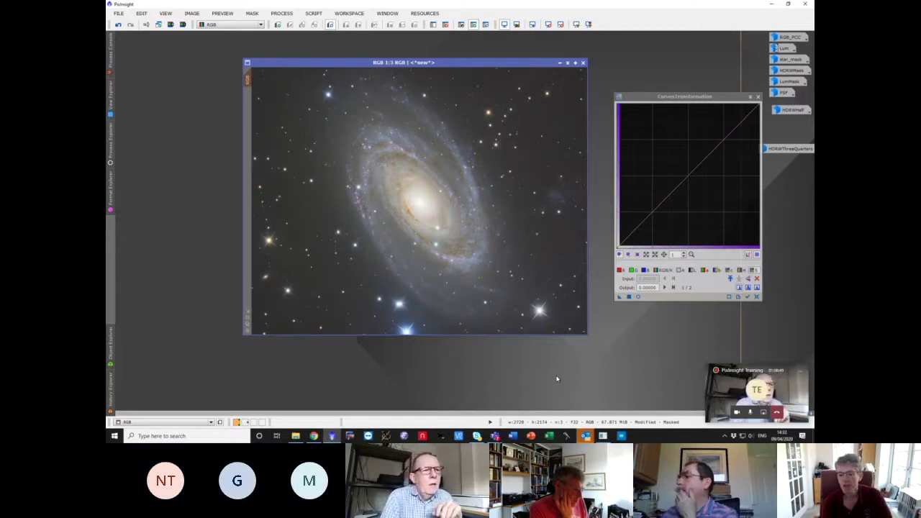
pyautogui.click(111, 391)
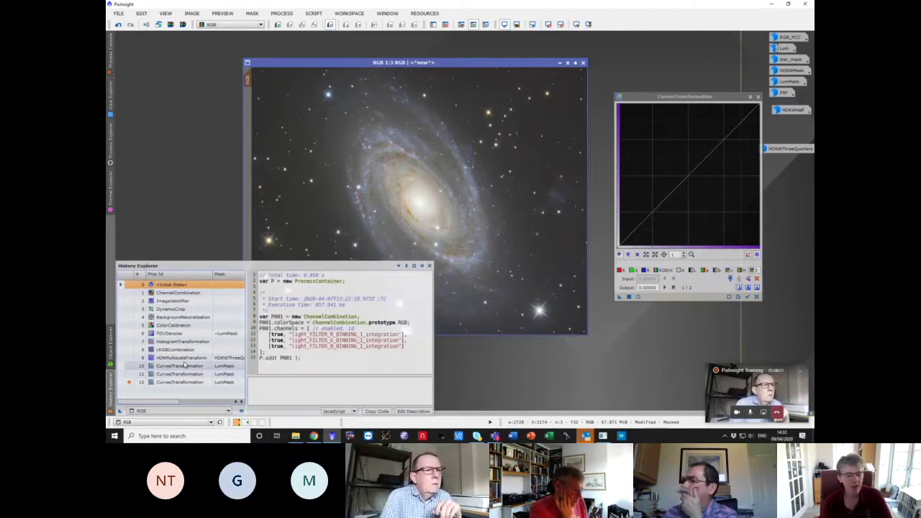
pyautogui.click(180, 365)
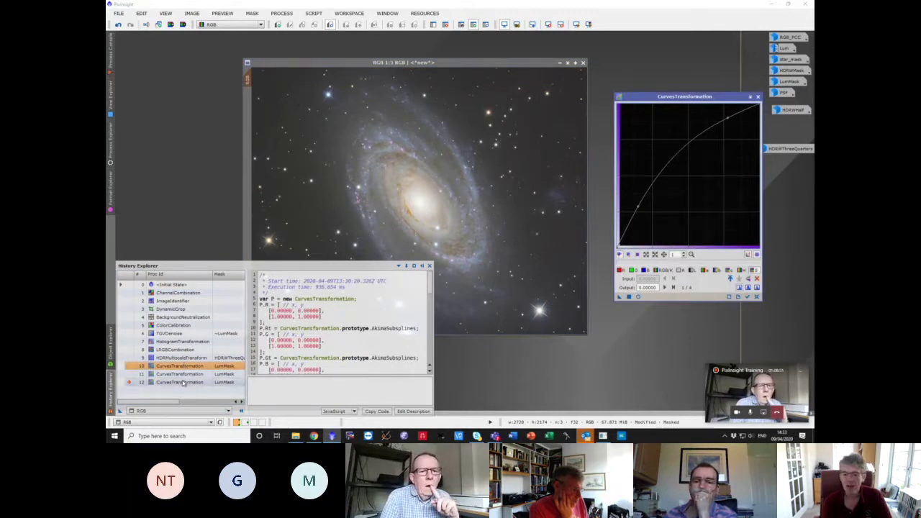
pyautogui.click(183, 382)
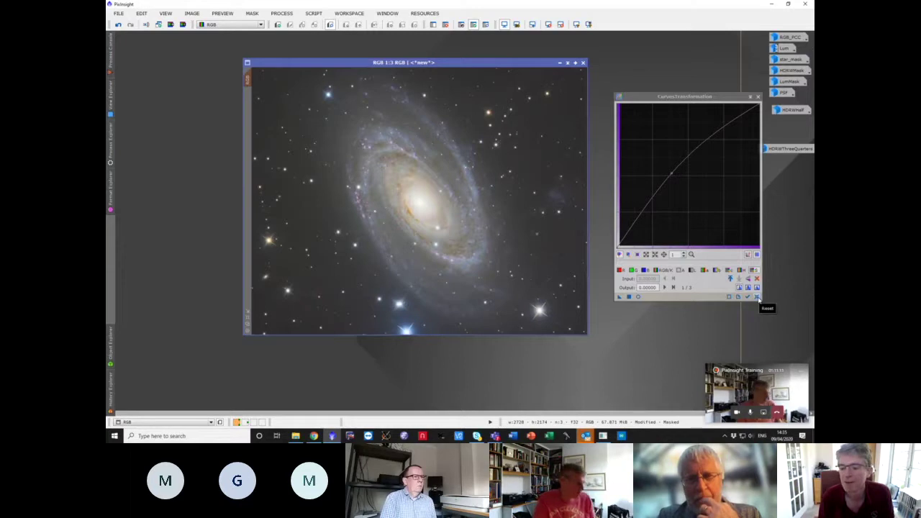
pyautogui.click(757, 297)
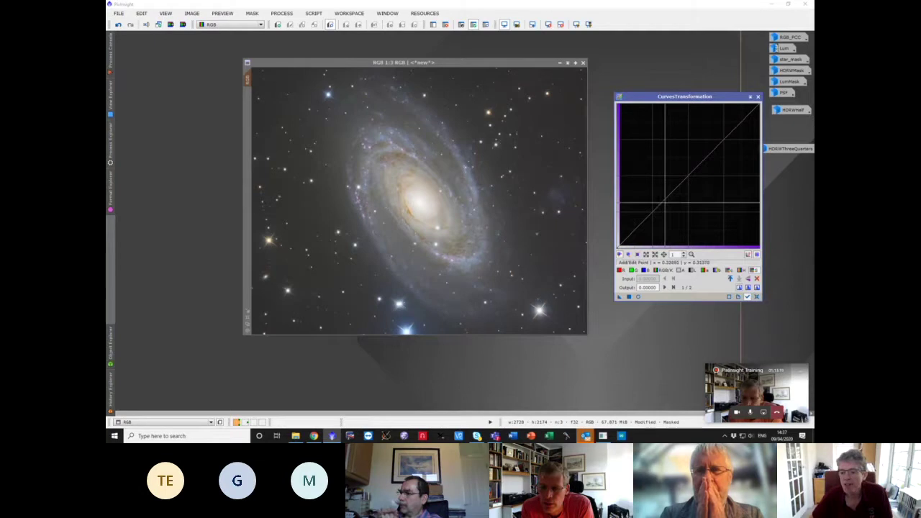
pyautogui.click(462, 205)
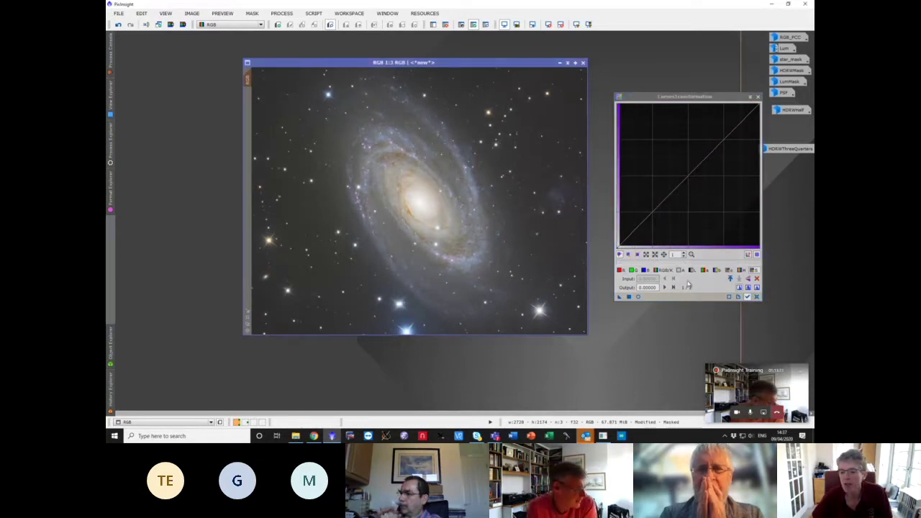
pyautogui.click(458, 236)
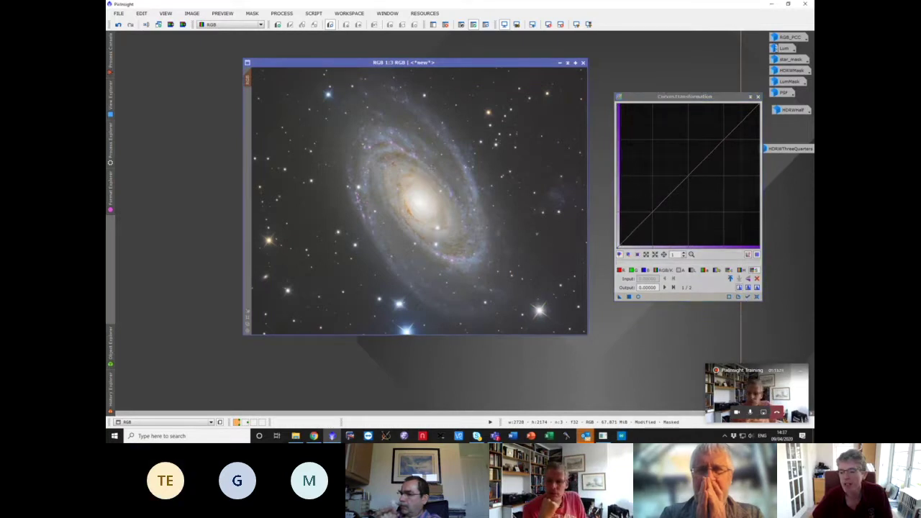
pyautogui.click(748, 297)
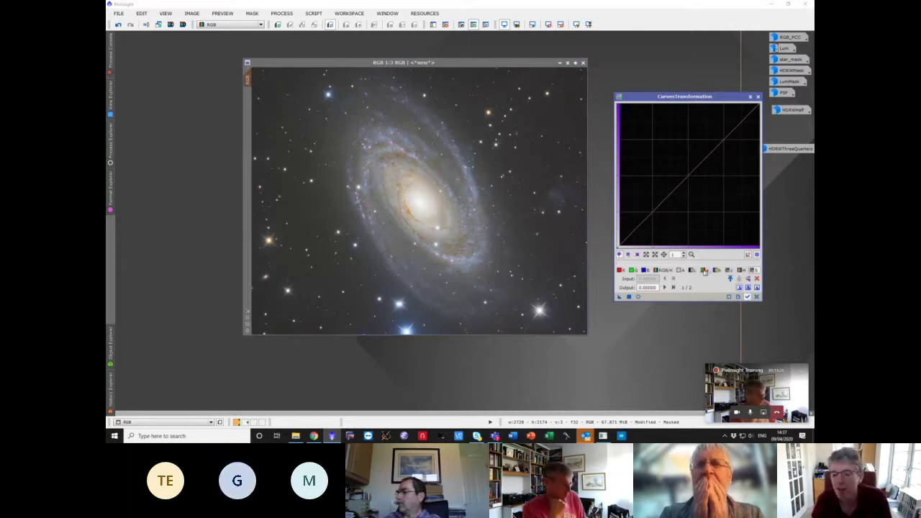
pyautogui.click(650, 323)
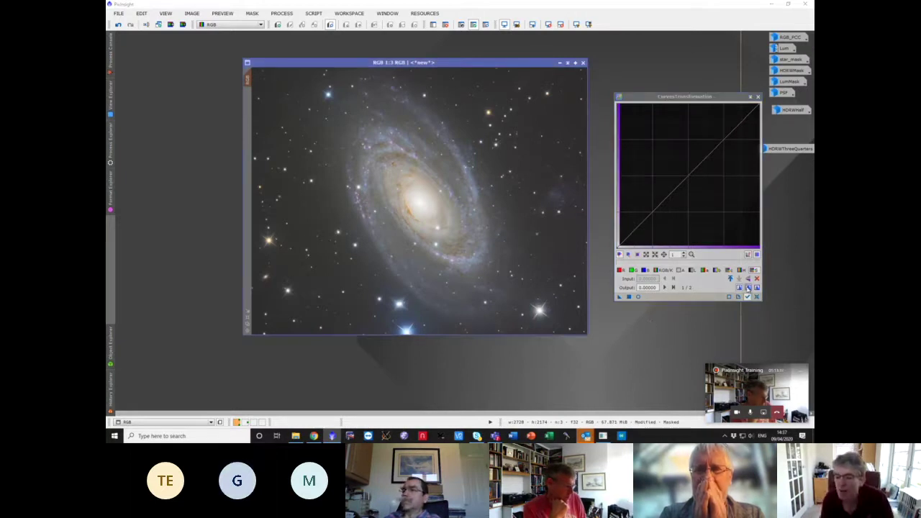
pyautogui.click(748, 287)
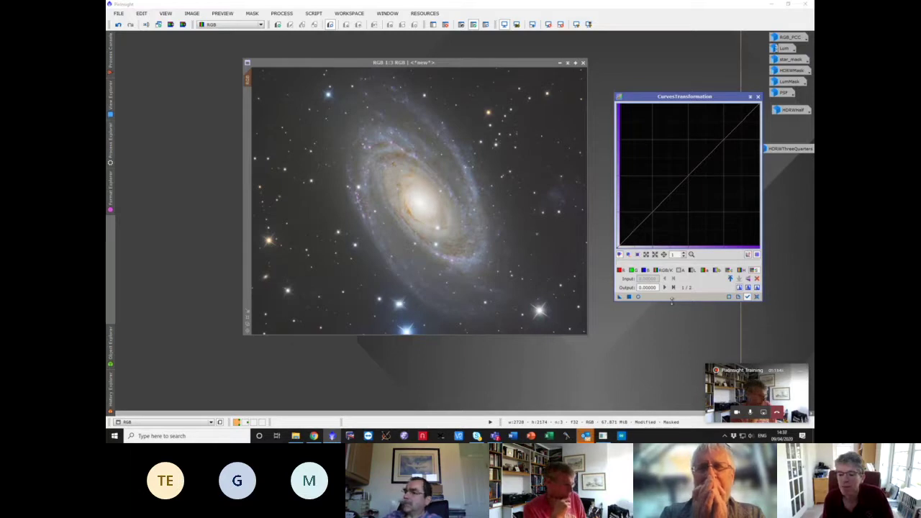
# - Open the CurvesTransformation reference documentation, read through its description, usage and display option sections, and hide it again
pyautogui.click(737, 297)
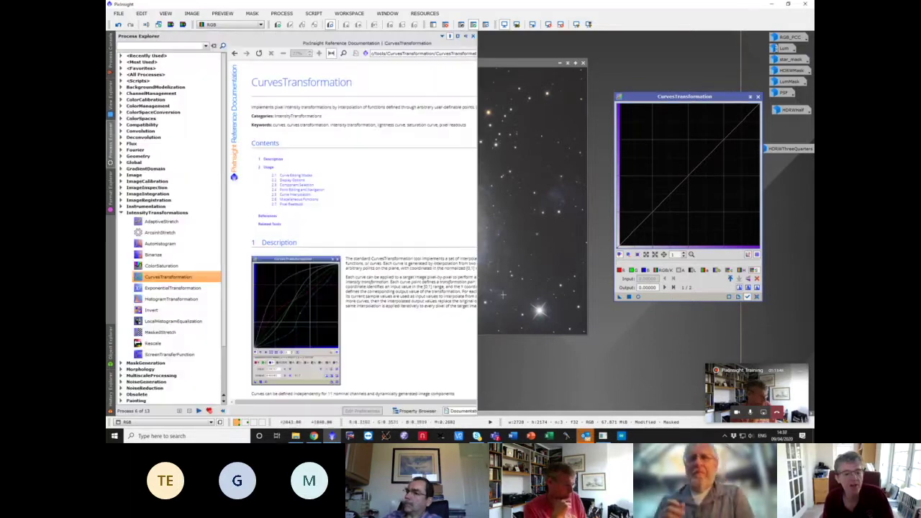
pyautogui.scroll(-5, 435, 269)
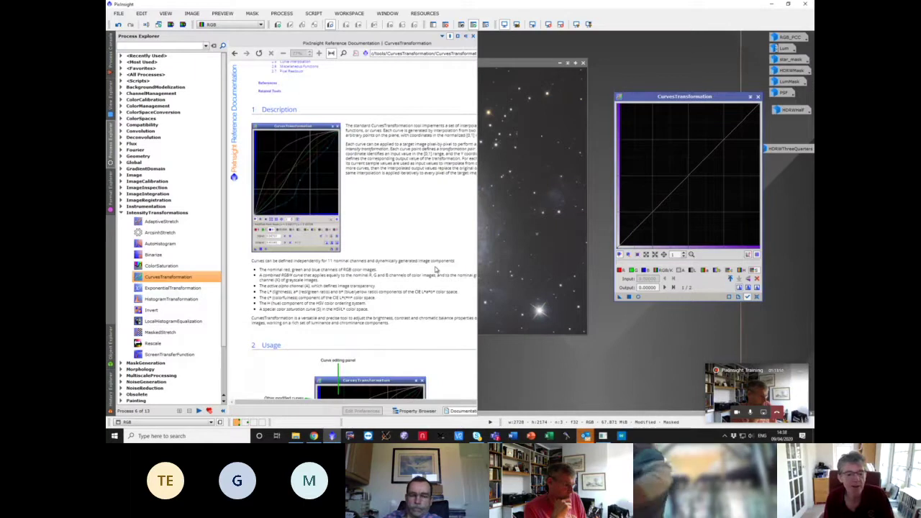
pyautogui.scroll(-1, 436, 269)
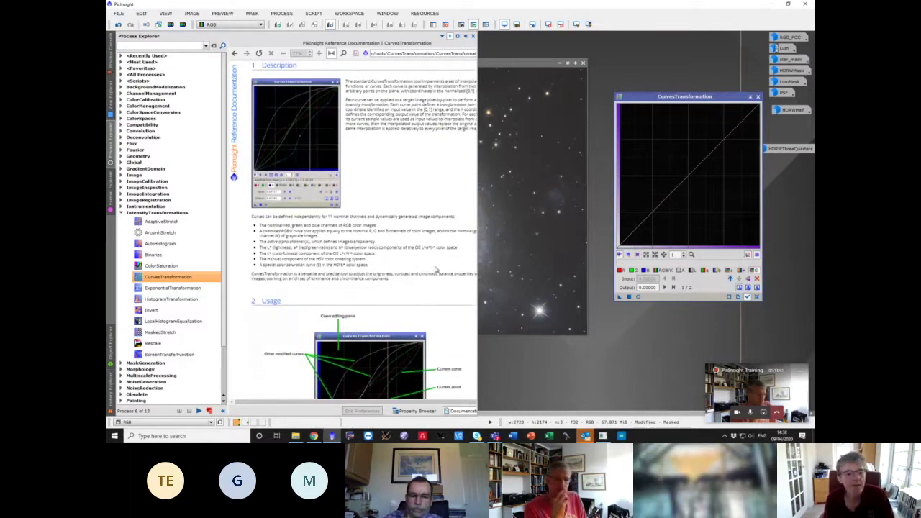
pyautogui.scroll(-12, 435, 269)
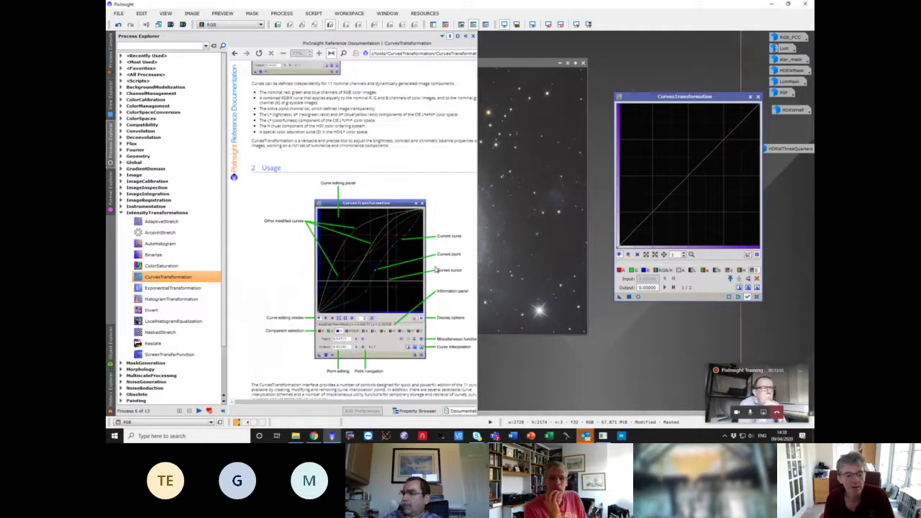
pyautogui.scroll(-20, 435, 269)
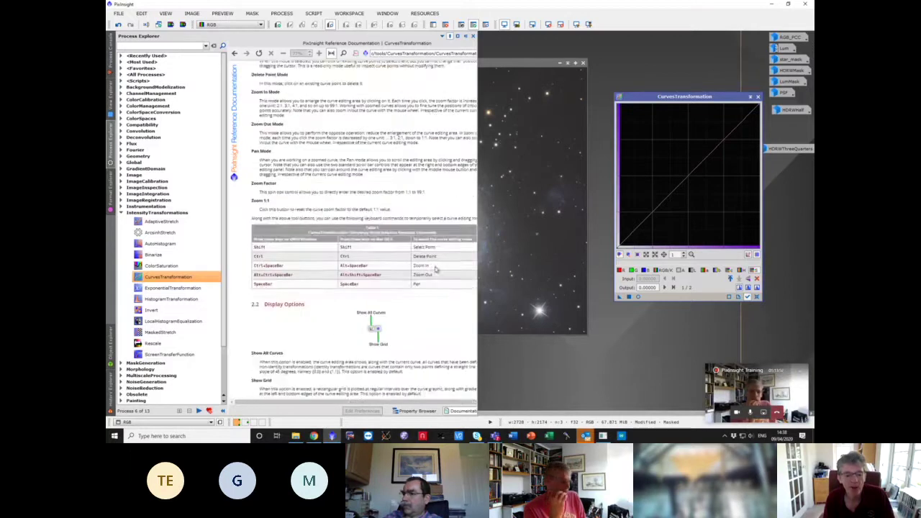
pyautogui.scroll(-15, 435, 269)
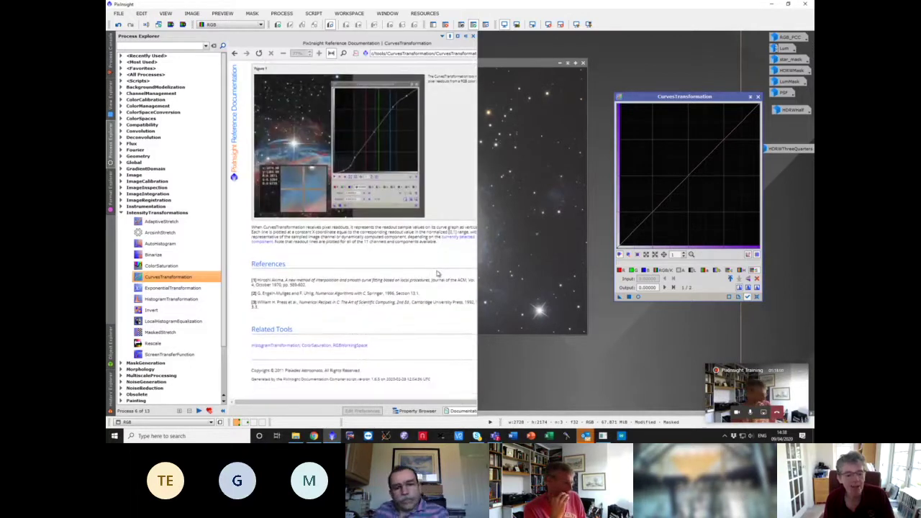
pyautogui.click(543, 391)
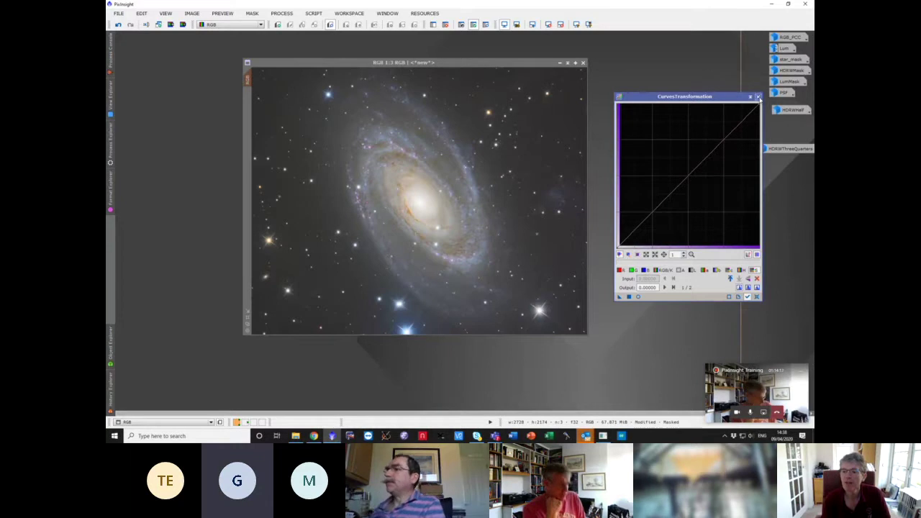
# - Close CurvesTransformation, remove the mask from the RGB image, and open HistogramTransformation beside it with view tracking on
pyautogui.click(758, 97)
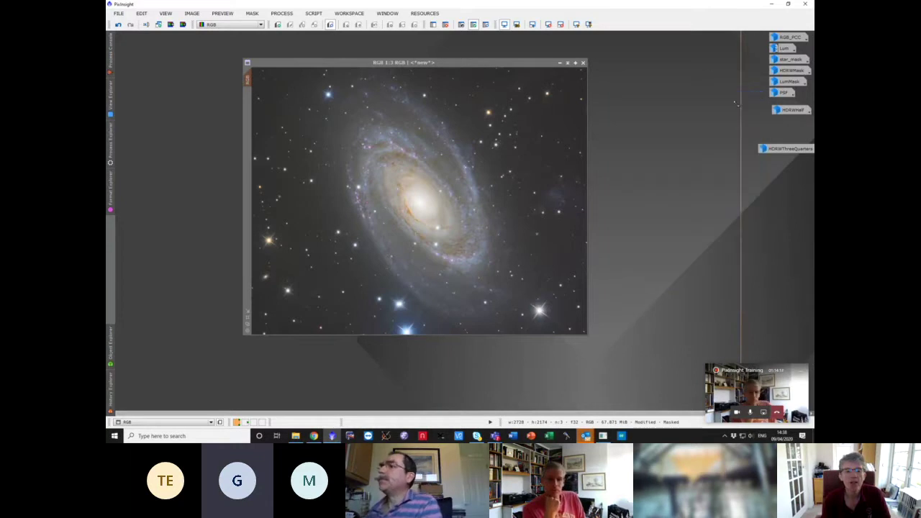
pyautogui.click(446, 25)
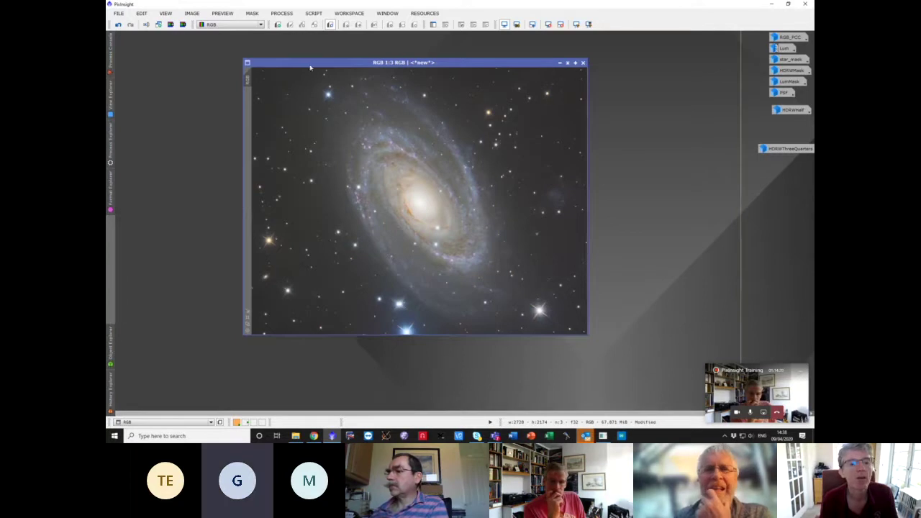
pyautogui.click(111, 151)
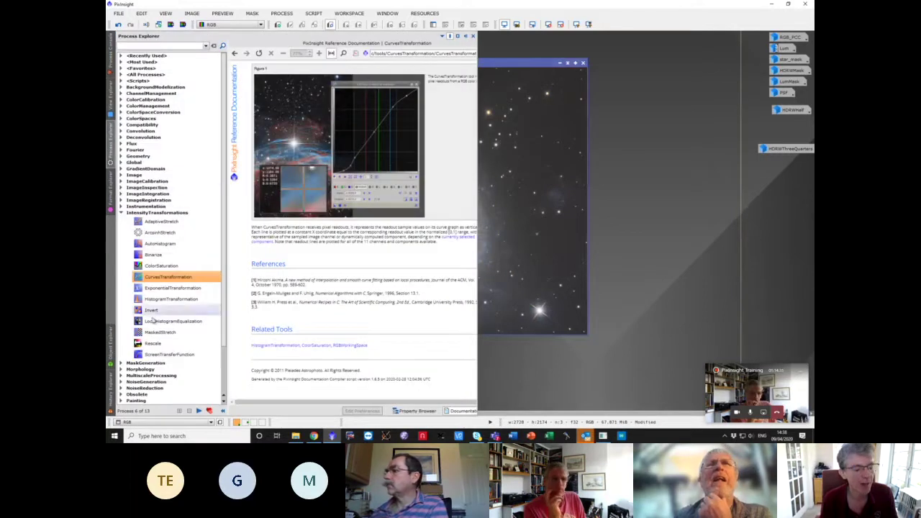
pyautogui.doubleClick(158, 301)
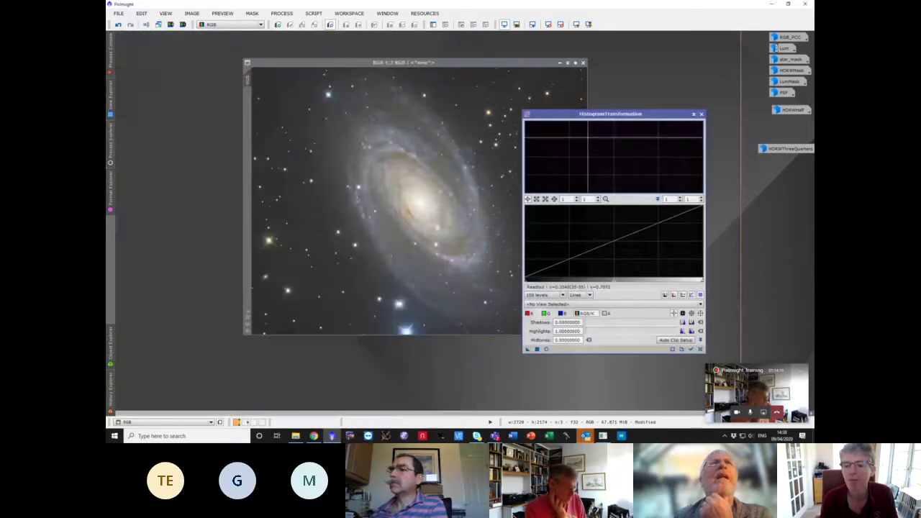
pyautogui.moveTo(611, 114); pyautogui.dragTo(665, 85)
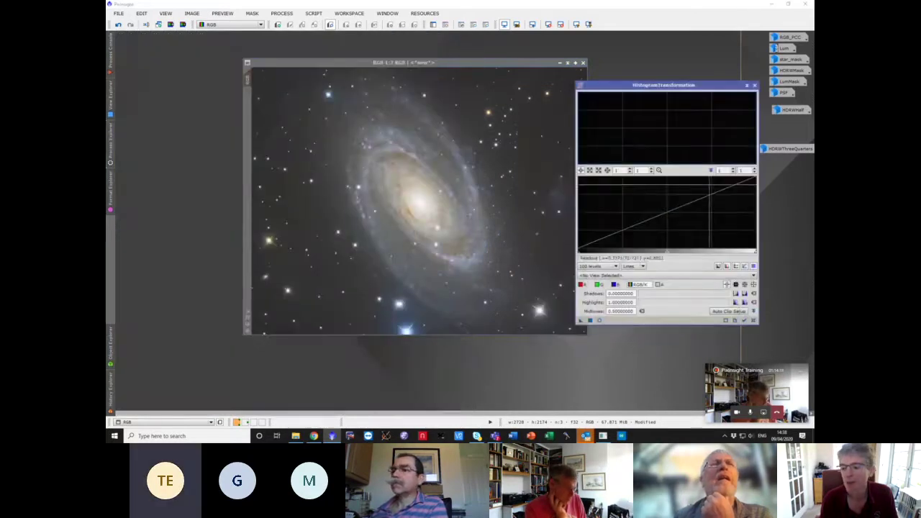
pyautogui.click(744, 321)
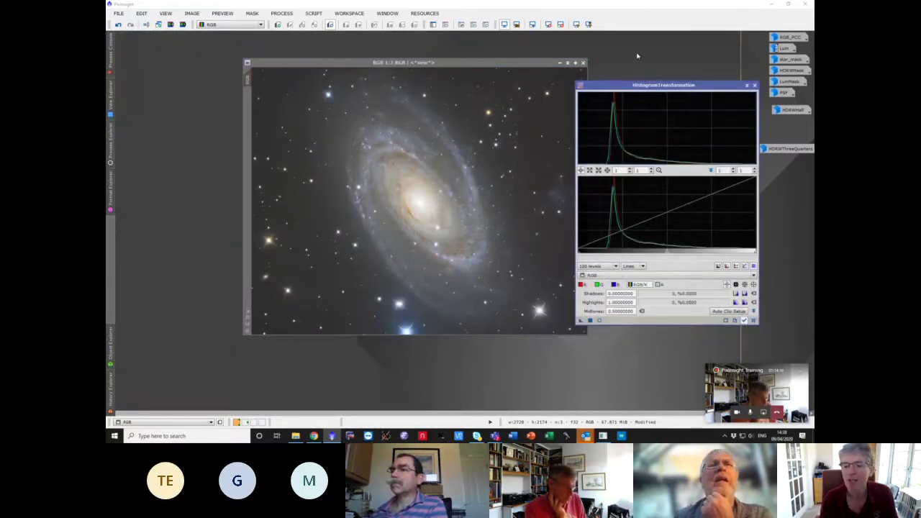
pyautogui.moveTo(635, 87); pyautogui.dragTo(663, 74)
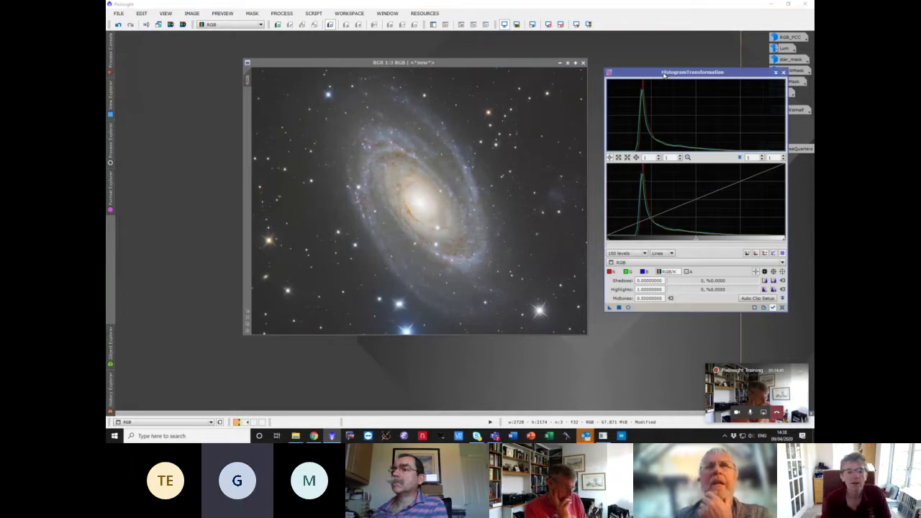
# - Try clipping the RGB image's shadows at about 0.151 with a real-time preview, apply it, close HistogramTransformation, and undo the change
pyautogui.click(628, 308)
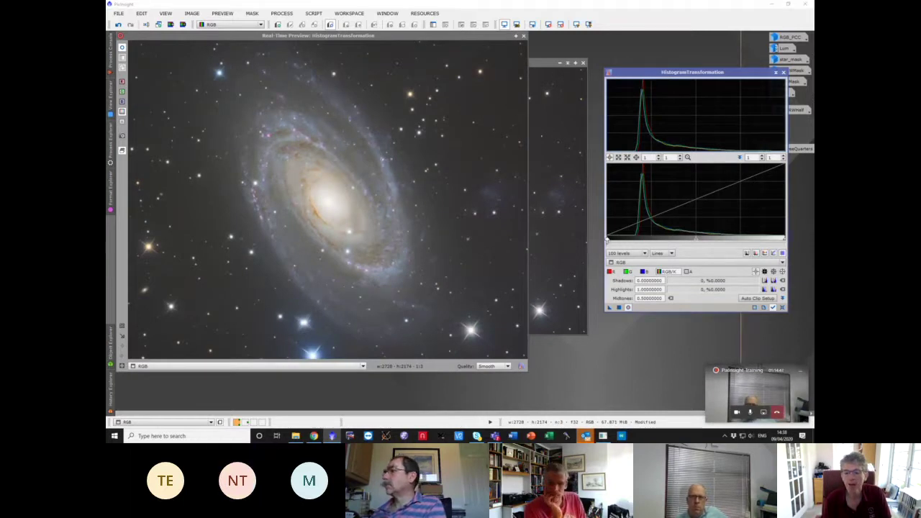
pyautogui.moveTo(606, 241); pyautogui.dragTo(633, 243)
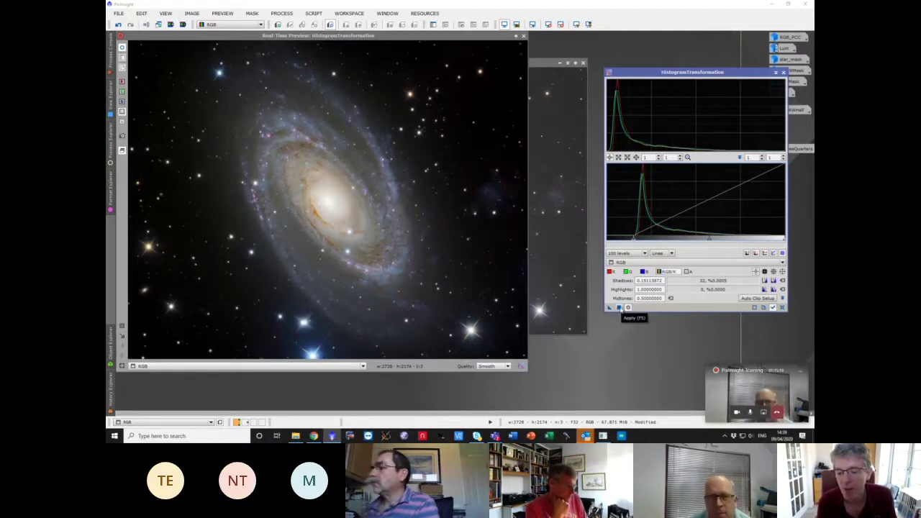
pyautogui.click(619, 308)
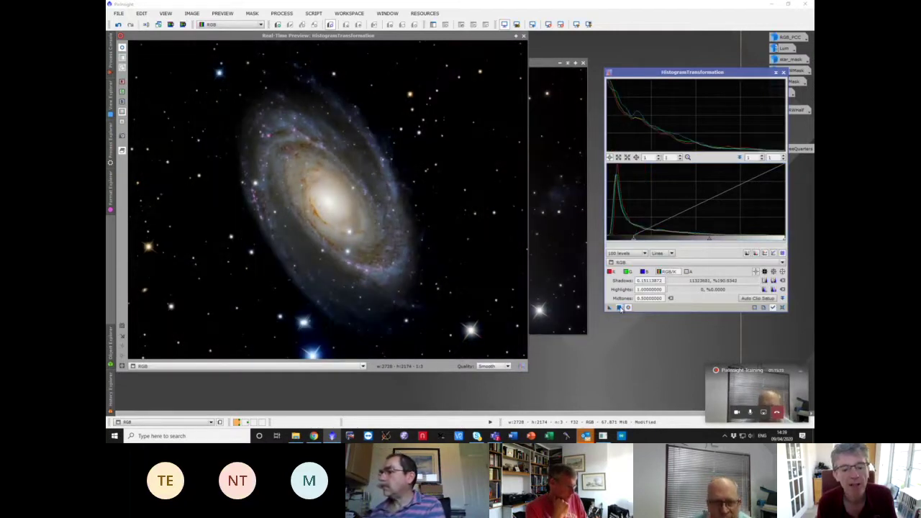
pyautogui.click(524, 36)
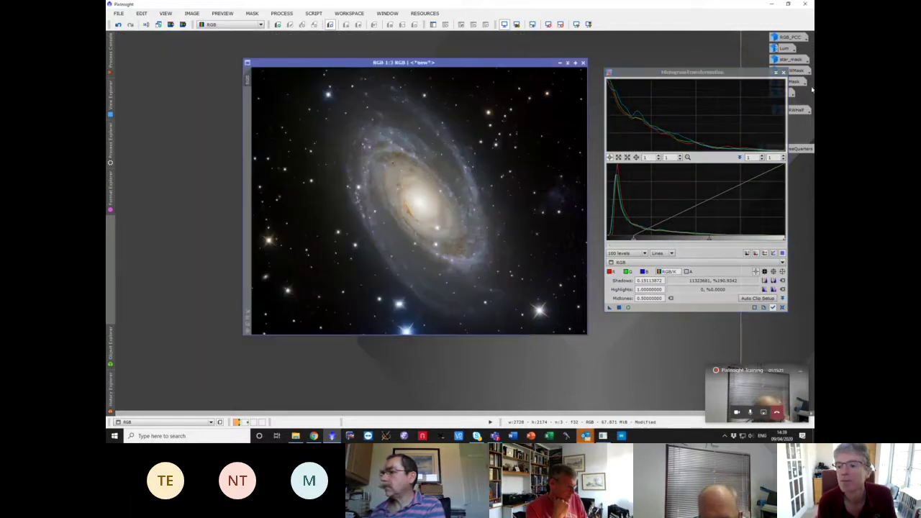
pyautogui.click(785, 71)
pyautogui.moveTo(444, 63); pyautogui.dragTo(426, 57)
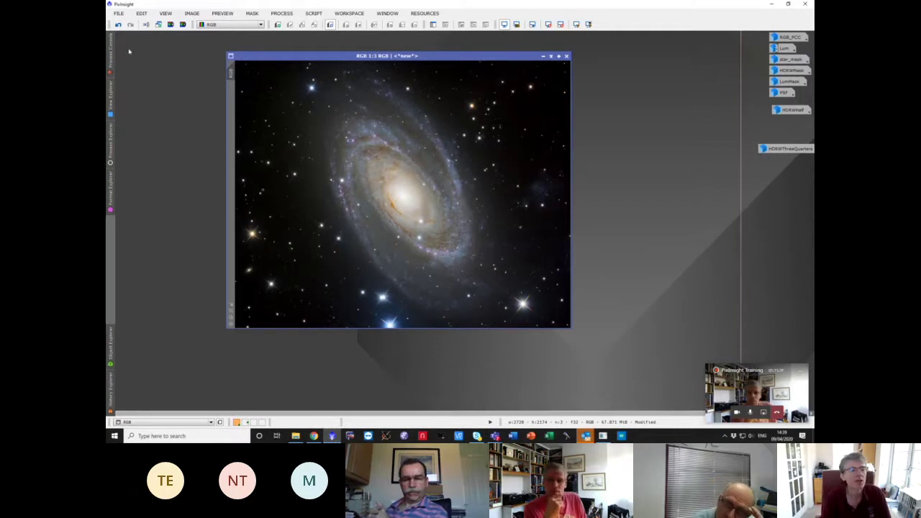
pyautogui.click(119, 25)
# - Apply LumMask as the mask of the RGB image
pyautogui.hotkey('ctrl', 'm')
pyautogui.click(436, 215)
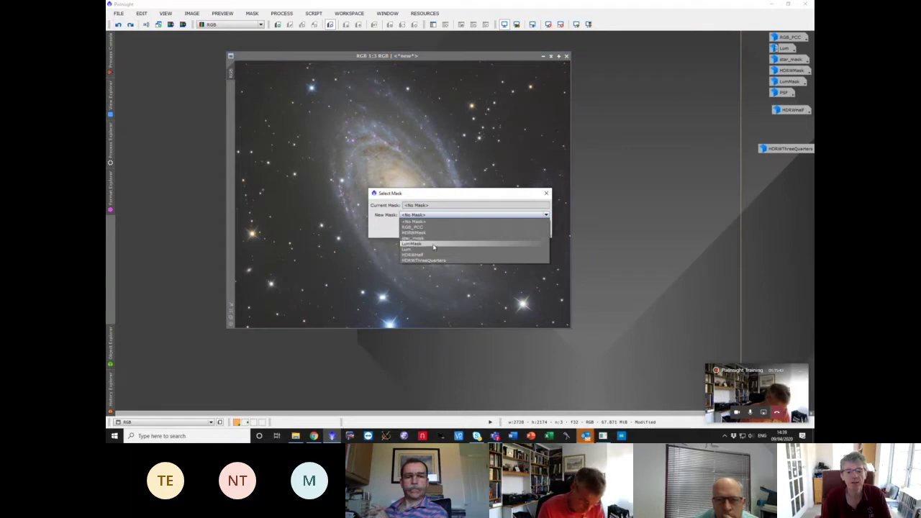
pyautogui.click(422, 234)
pyautogui.click(502, 231)
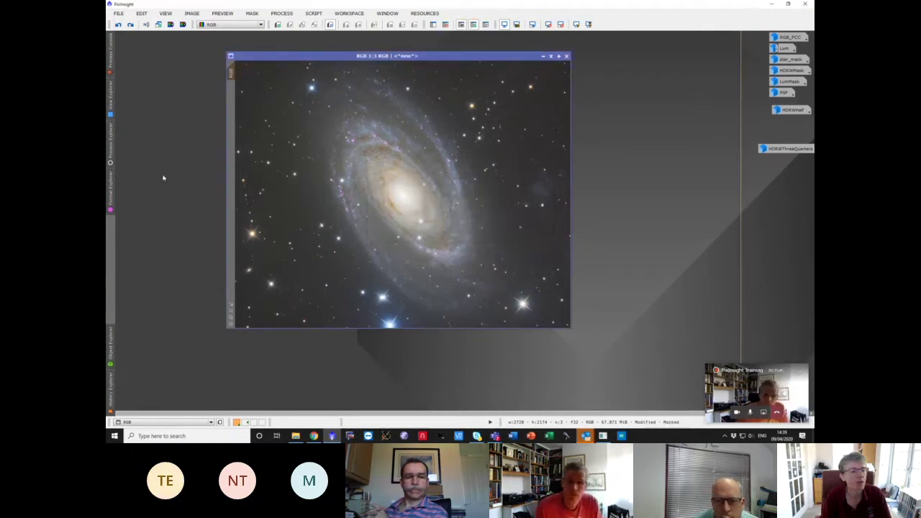
# - Open CurvesTransformation and pull the RGB/K curve down with a point at about 0.618 input and 0.431 output
pyautogui.click(111, 149)
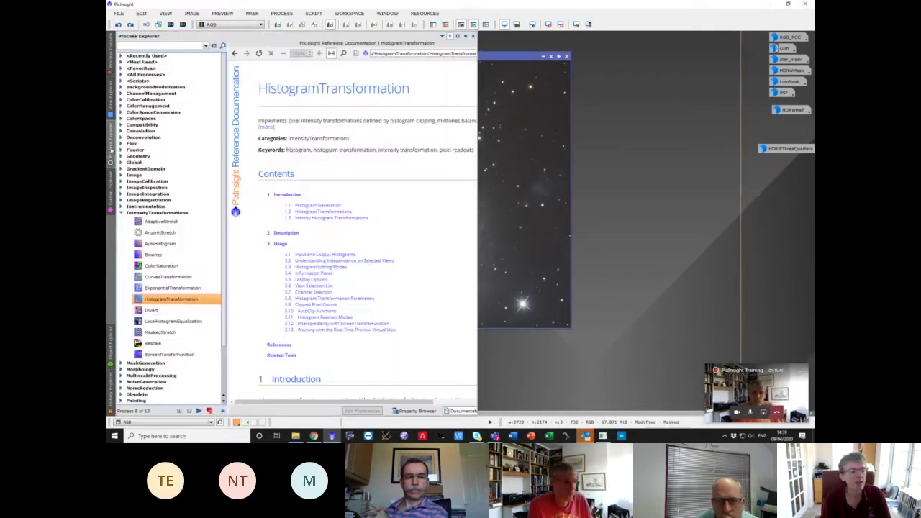
pyautogui.doubleClick(163, 276)
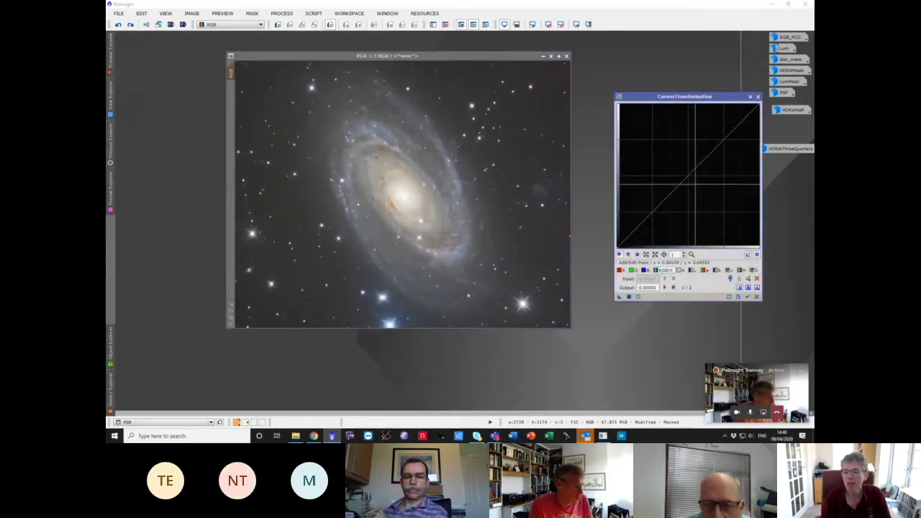
pyautogui.moveTo(689, 176); pyautogui.dragTo(704, 186)
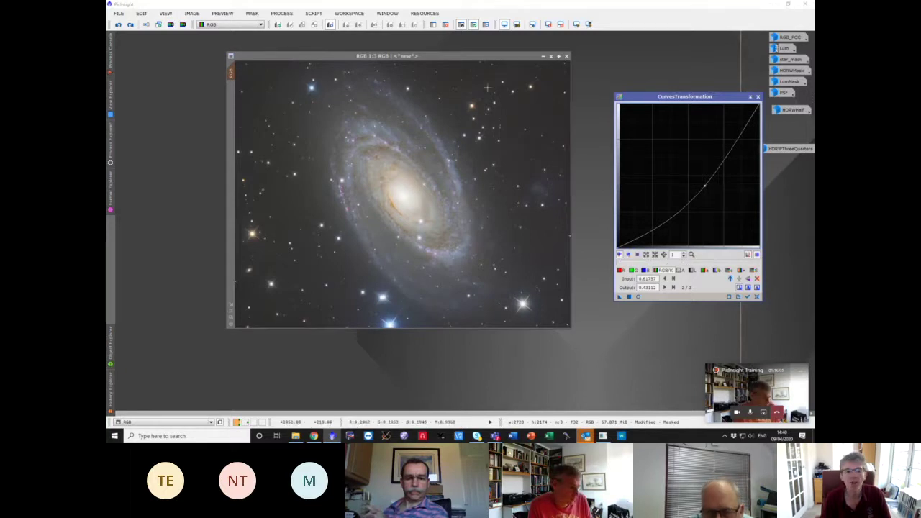
# - Set the RGB image's mask to LumMask with the inverted option enabled
pyautogui.click(392, 56)
pyautogui.hotkey('ctrl', 'm')
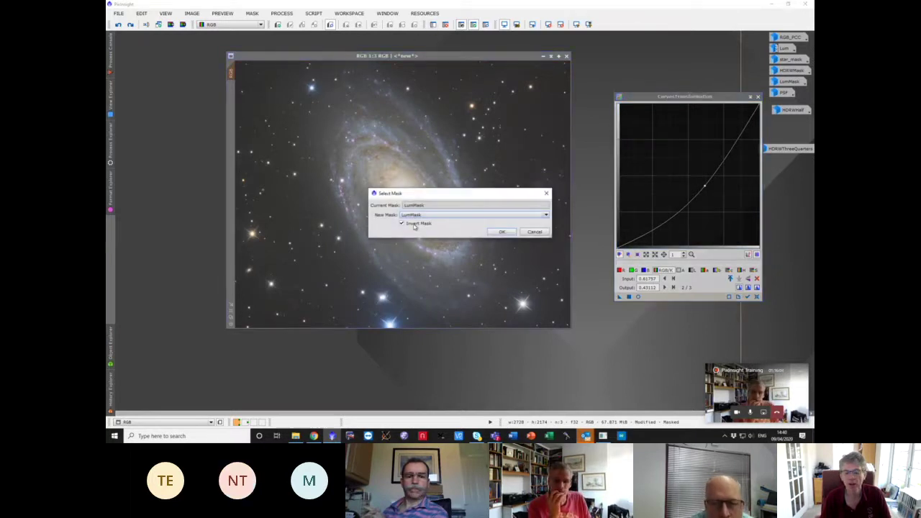
pyautogui.click(503, 232)
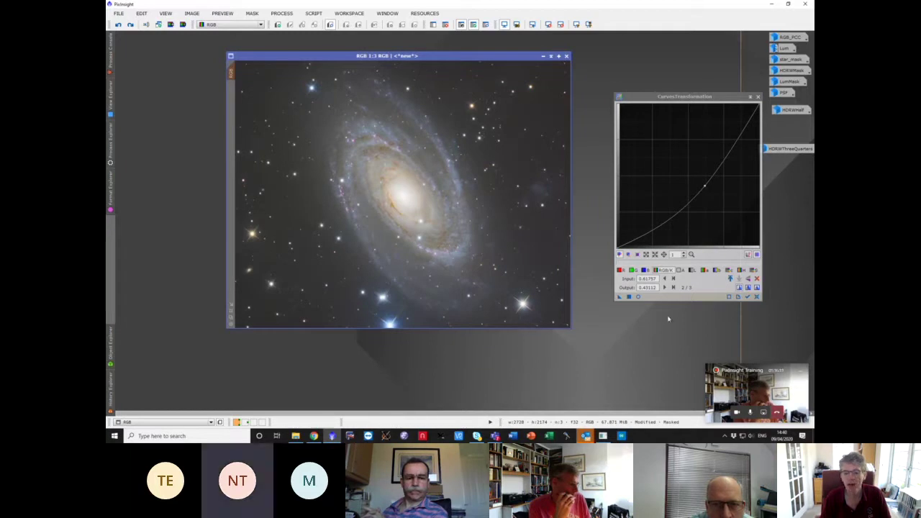
# - Try the darkening curve on the masked RGB image, reset CurvesTransformation, and undo the change
pyautogui.click(628, 297)
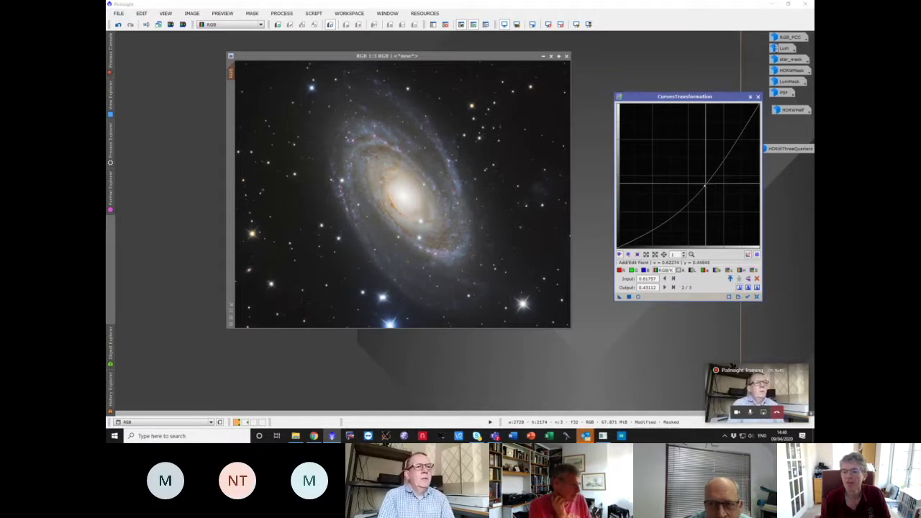
pyautogui.click(756, 297)
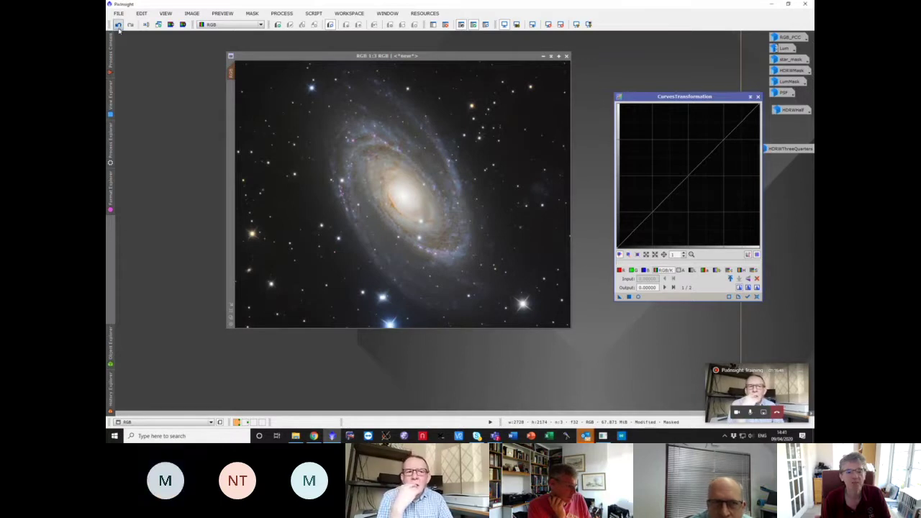
pyautogui.click(119, 26)
# - Open HistogramTransformation, set the shadows clipping to about 0.155, and apply it to the masked RGB image
pyautogui.click(109, 161)
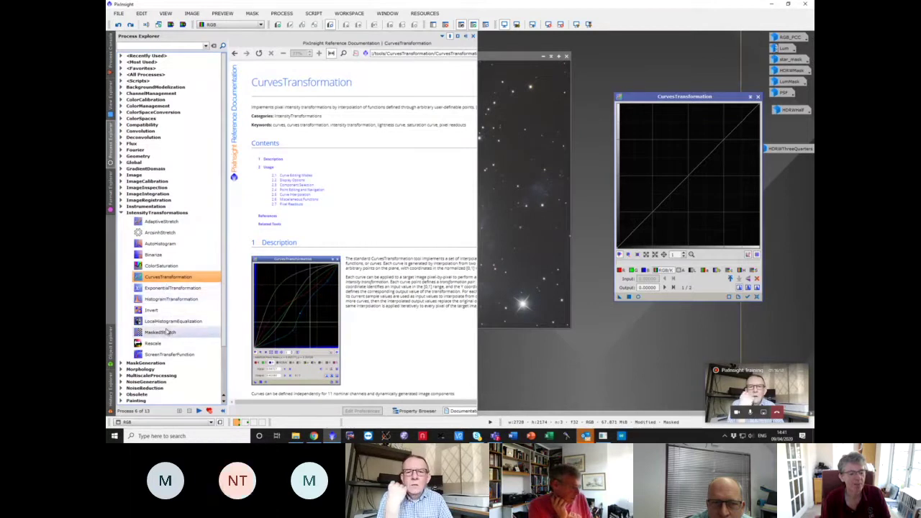
pyautogui.doubleClick(172, 298)
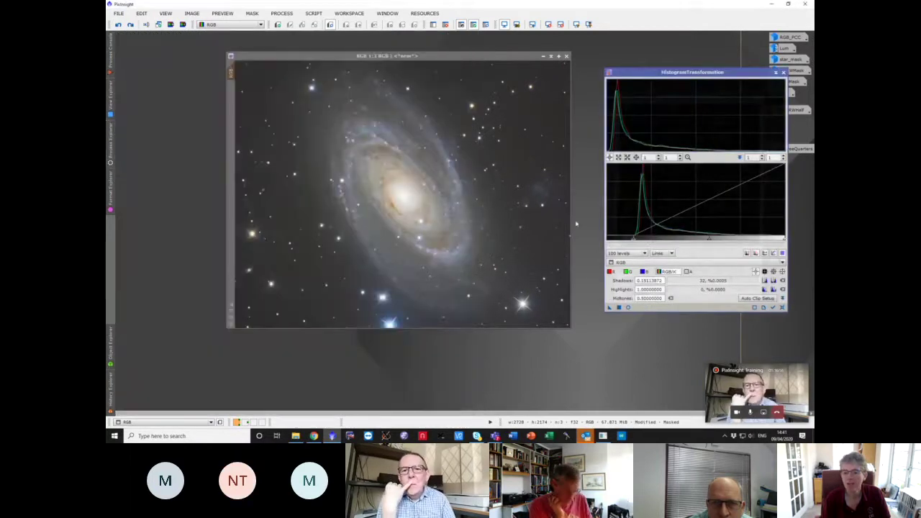
pyautogui.moveTo(632, 239); pyautogui.dragTo(611, 240)
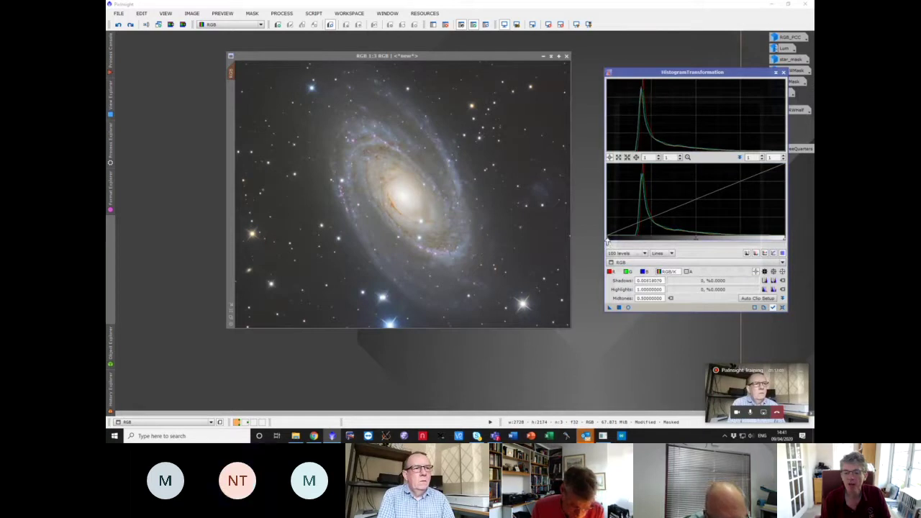
pyautogui.moveTo(607, 243); pyautogui.dragTo(634, 240)
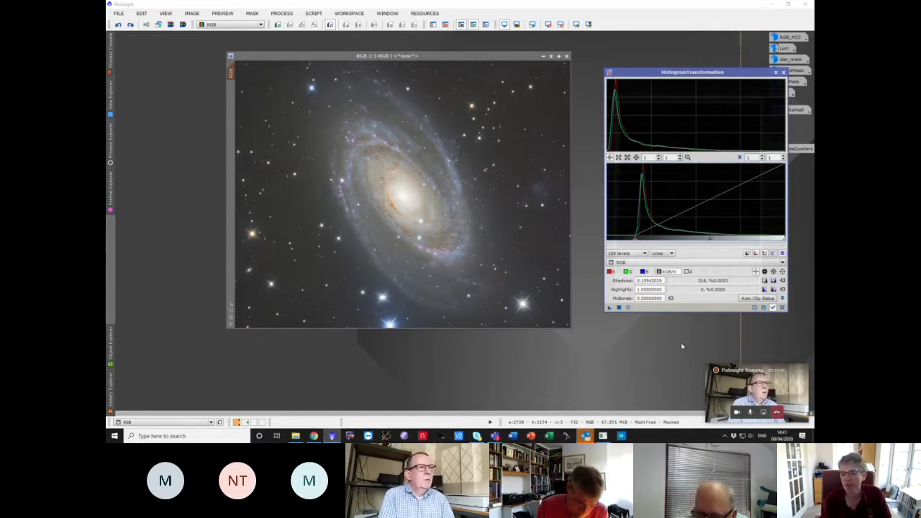
pyautogui.click(782, 307)
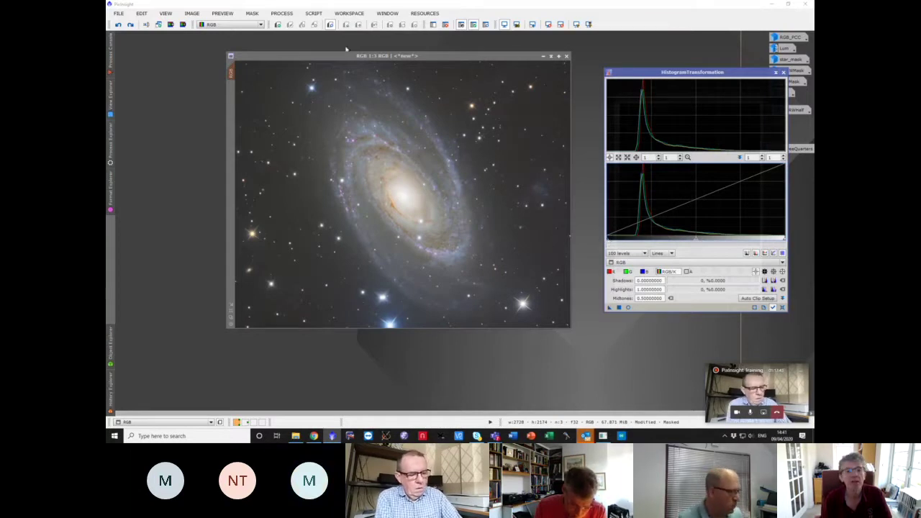
pyautogui.moveTo(609, 238); pyautogui.dragTo(636, 239)
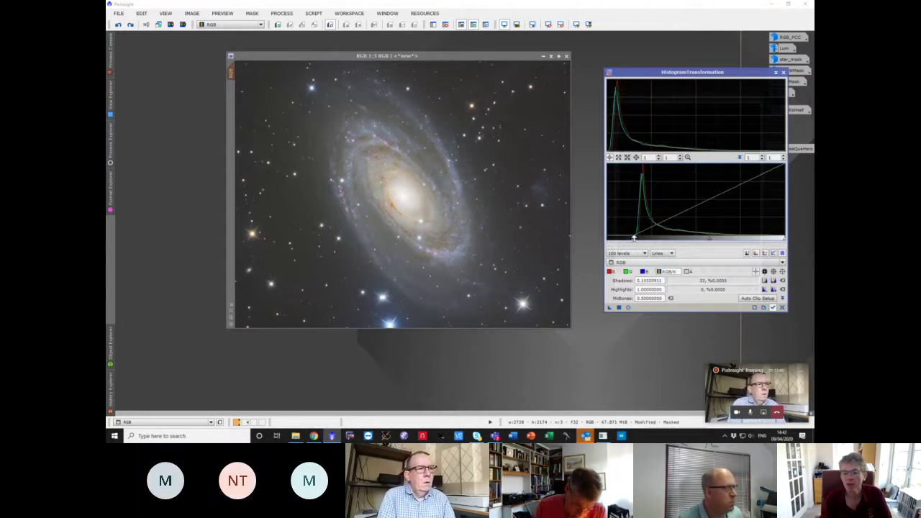
pyautogui.click(621, 309)
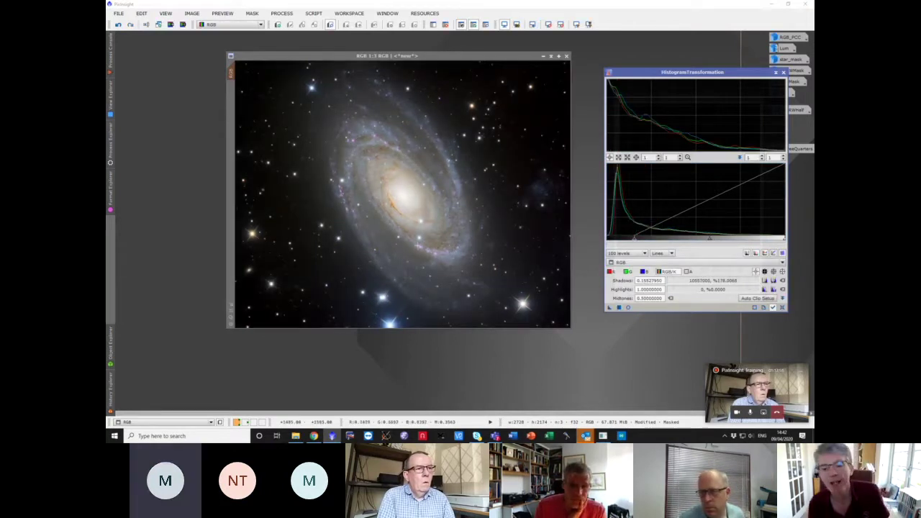
# - Check the RGB image's mask settings and undo the histogram transformation
pyautogui.click(432, 25)
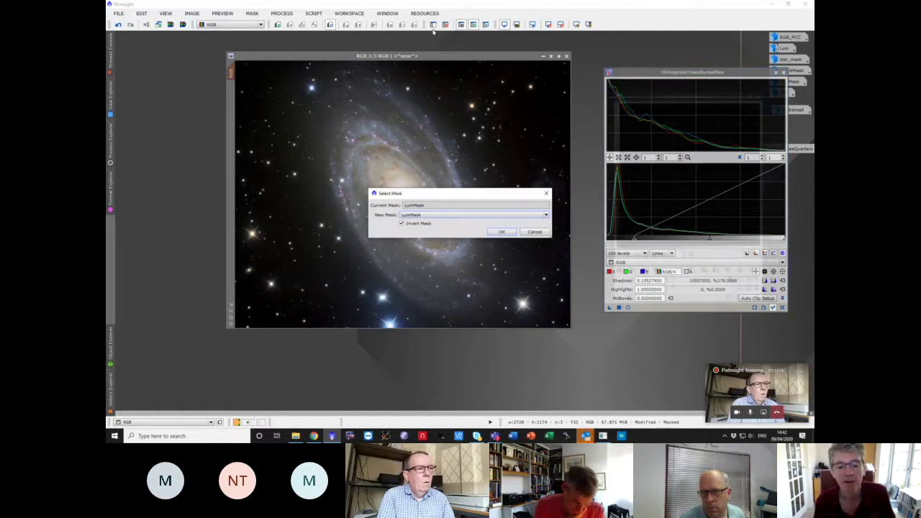
pyautogui.click(506, 232)
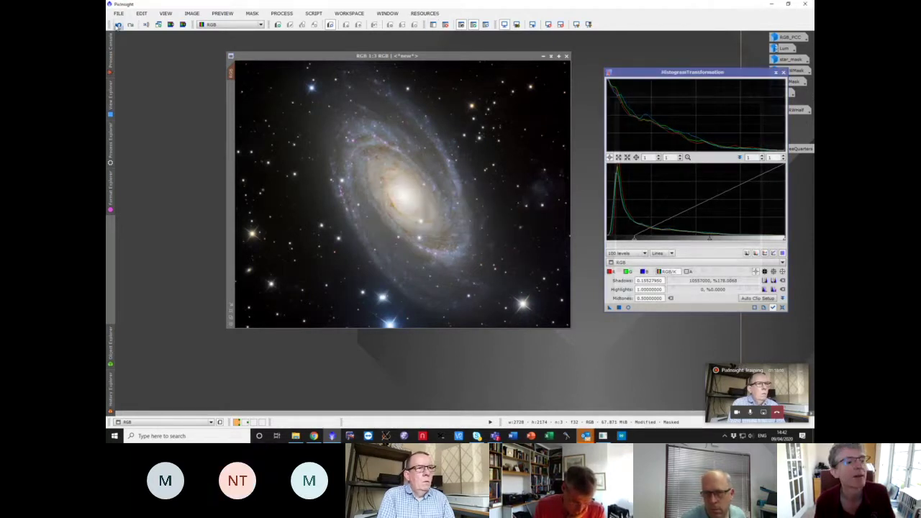
pyautogui.click(118, 25)
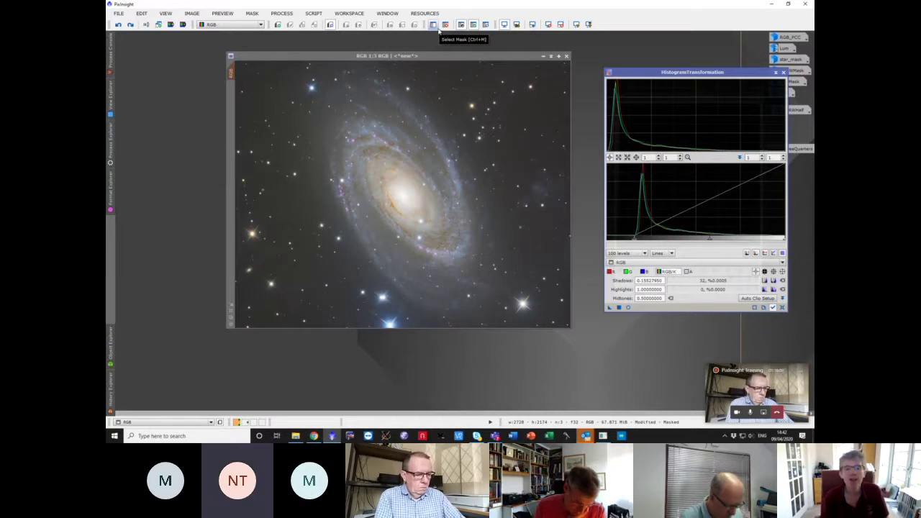
# - Keep the inverted LumMask on the RGB image and reapply the histogram transformation with the same shadows clipping
pyautogui.click(446, 28)
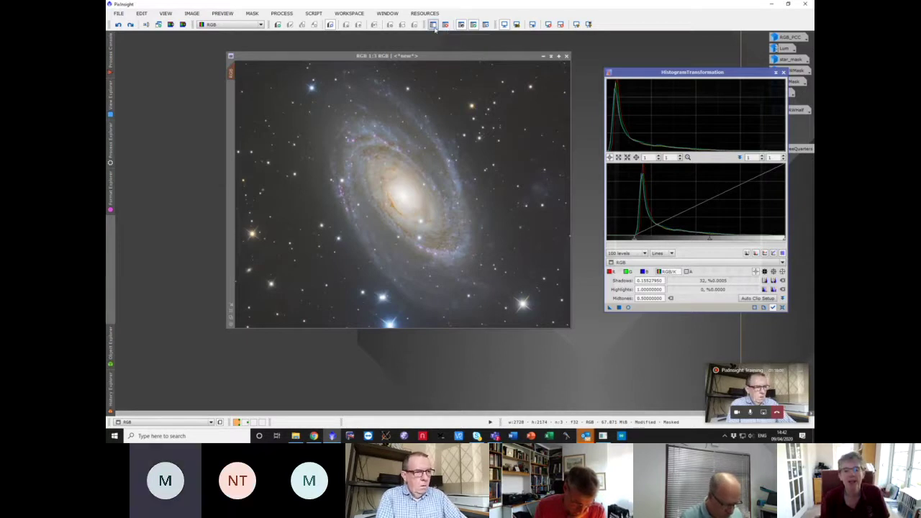
pyautogui.click(508, 231)
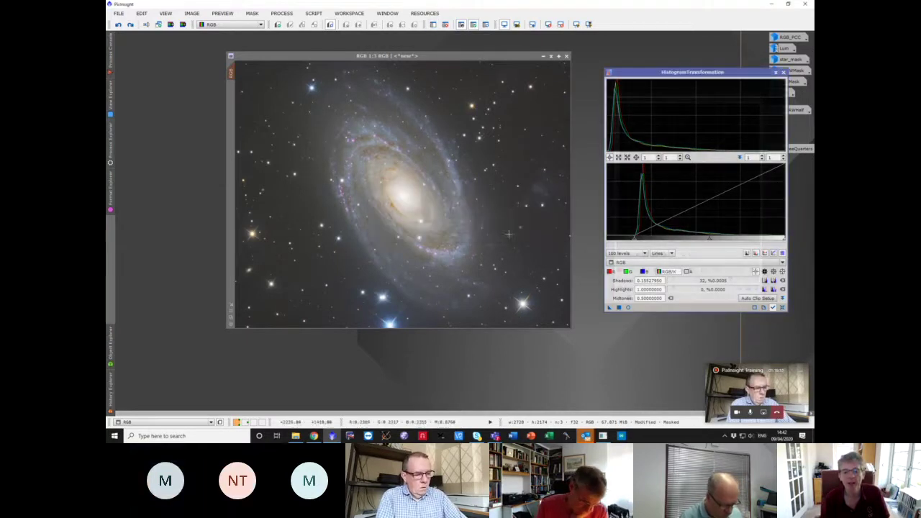
pyautogui.click(619, 309)
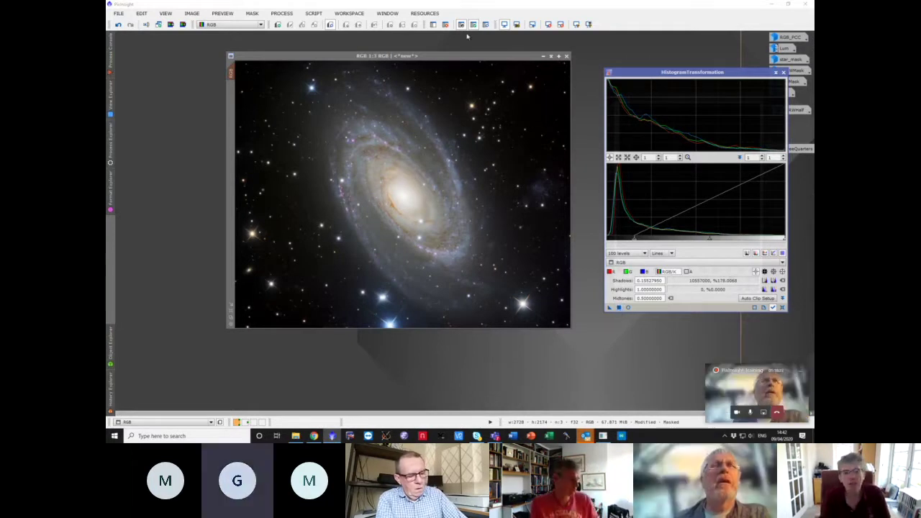
# - Recheck the RGB image's mask selection, close HistogramTransformation and CurvesTransformation, and reposition the image window slightly
pyautogui.click(415, 25)
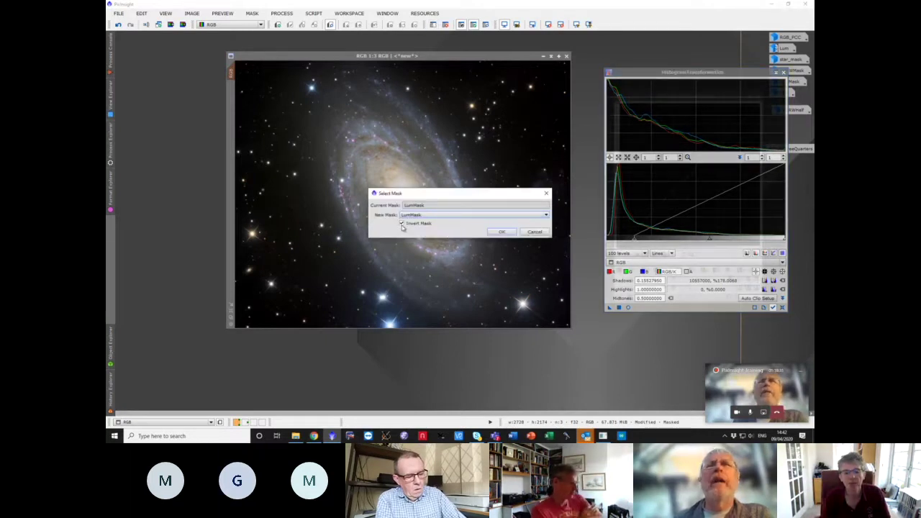
pyautogui.click(501, 231)
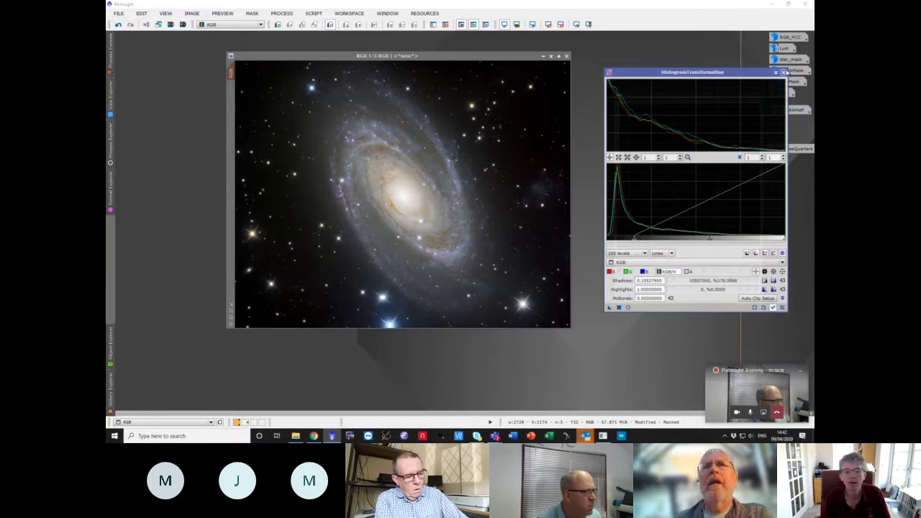
pyautogui.click(783, 72)
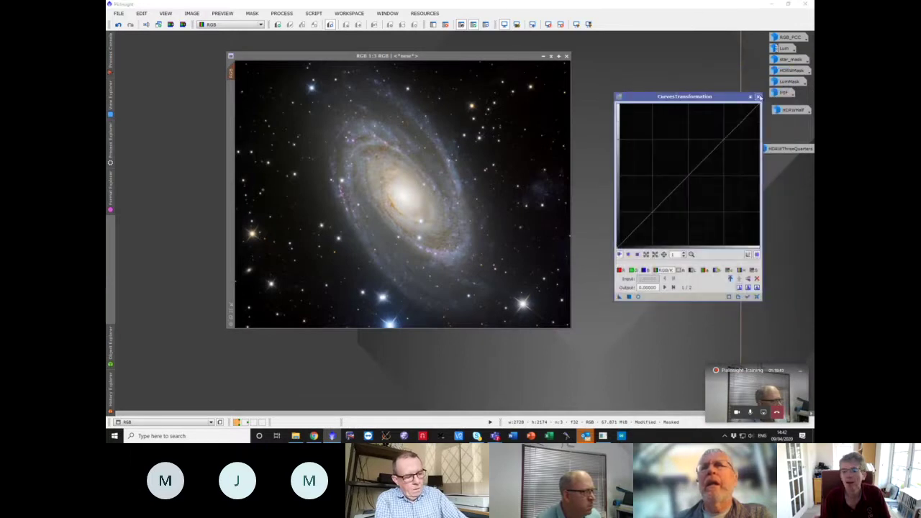
pyautogui.click(757, 96)
pyautogui.moveTo(484, 58); pyautogui.dragTo(474, 68)
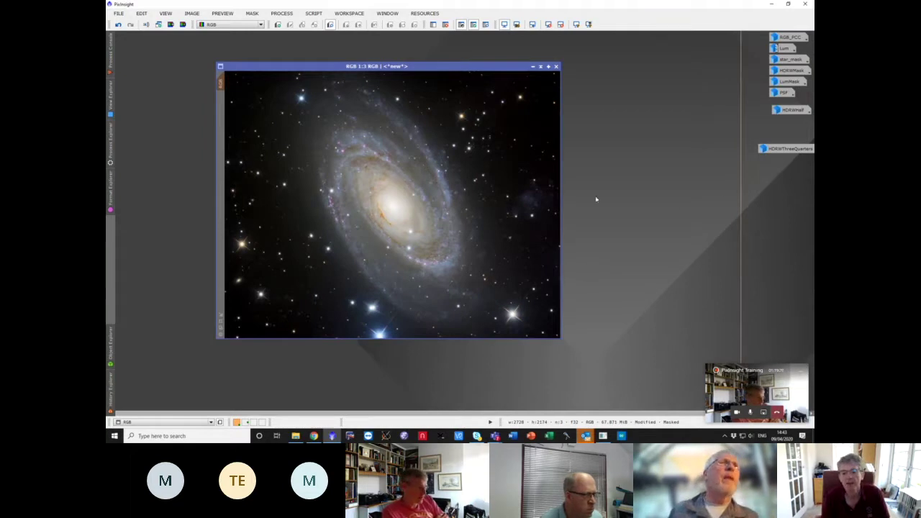
# - Open the M13 JPG from the masters folder of M13 in Astro Pictures, view it, and close it
pyautogui.hotkey('ctrl', 'o')
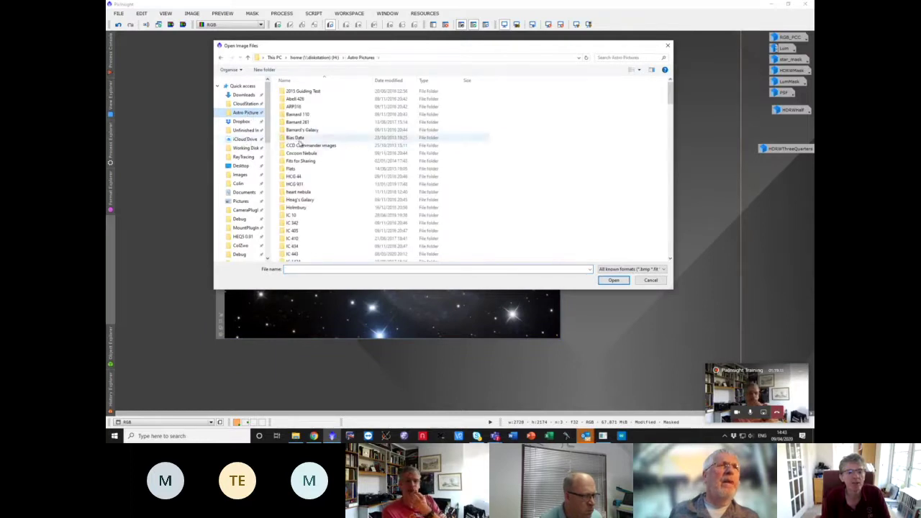
pyautogui.scroll(-6, 301, 190)
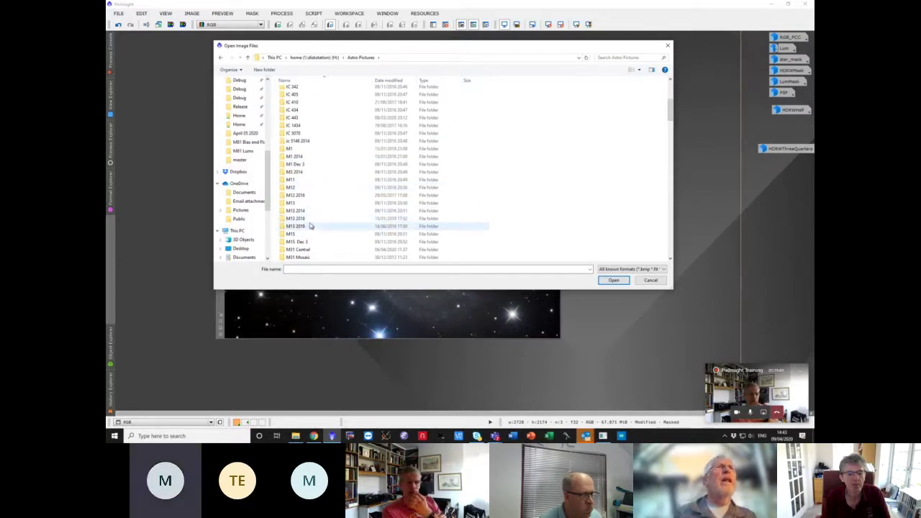
pyautogui.doubleClick(296, 219)
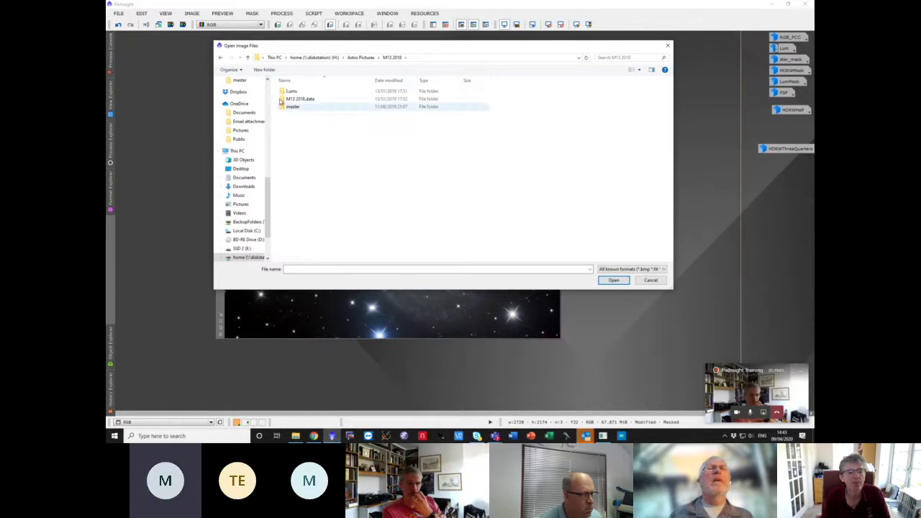
pyautogui.press('BackSpace')
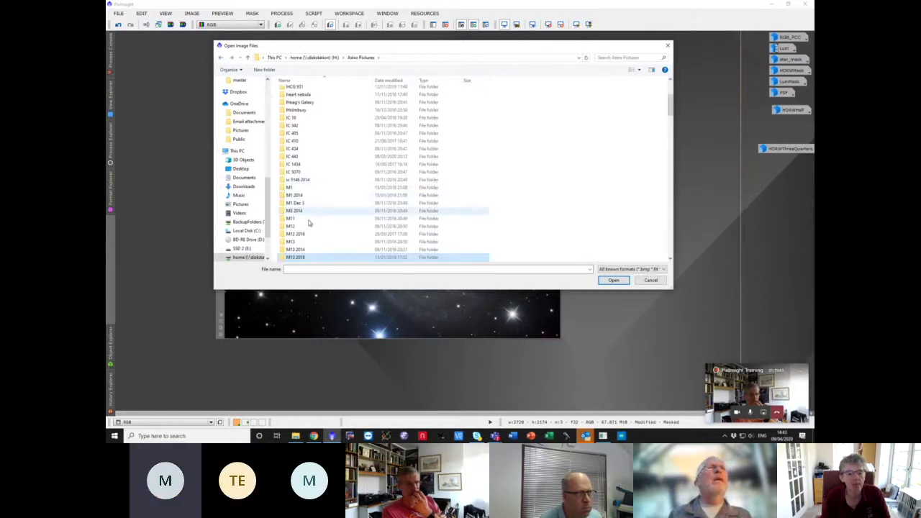
pyautogui.click(314, 244)
pyautogui.doubleClick(313, 244)
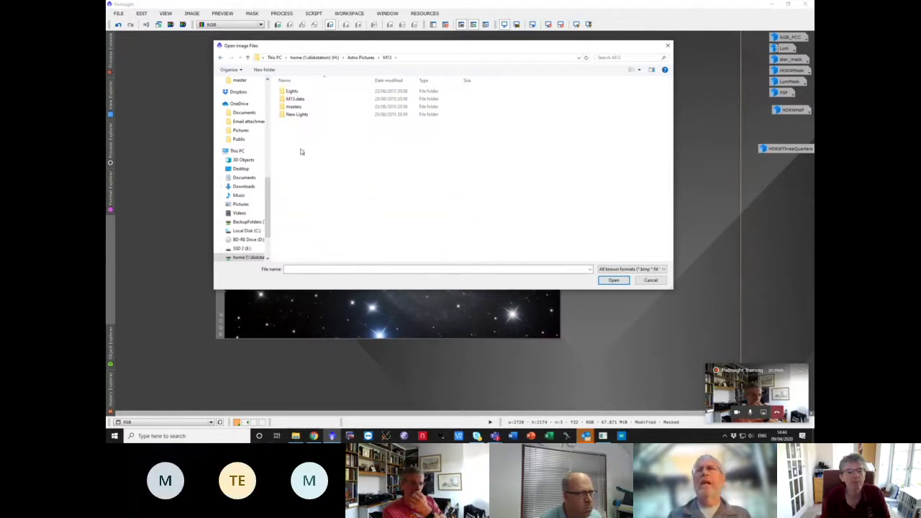
pyautogui.doubleClick(295, 107)
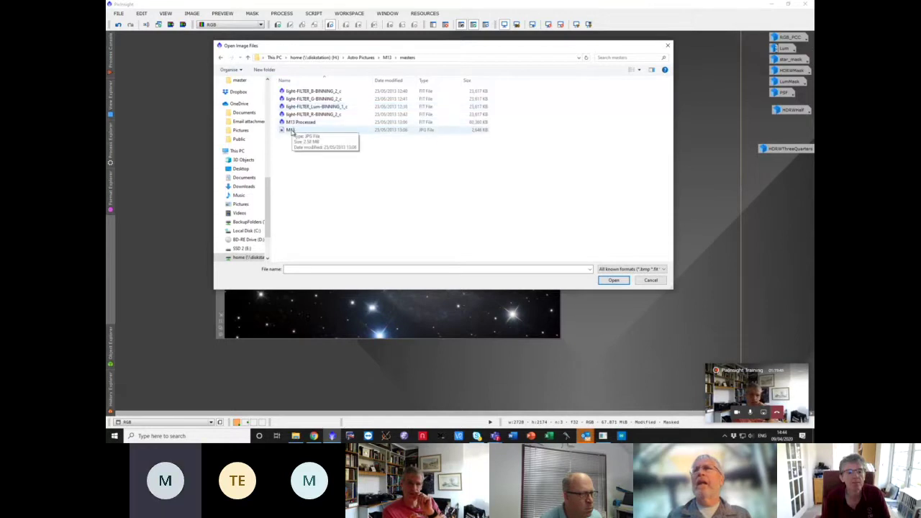
pyautogui.doubleClick(292, 131)
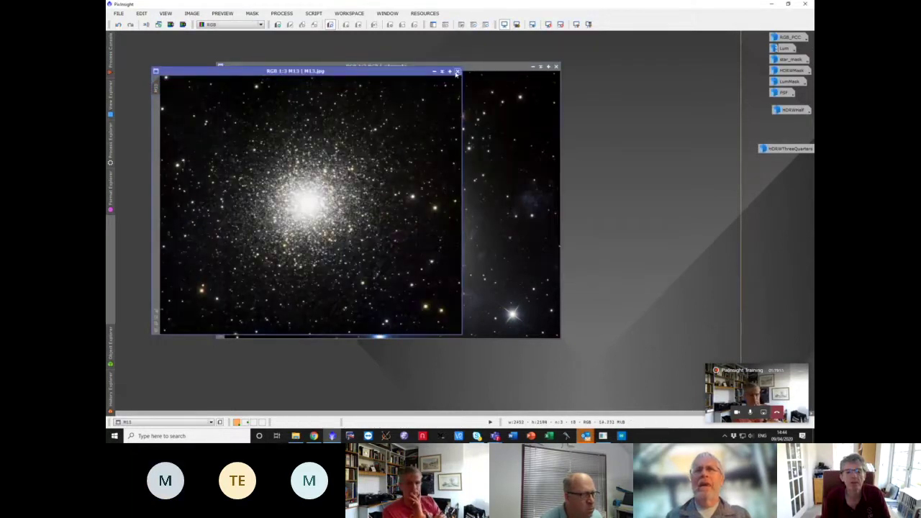
pyautogui.click(456, 71)
# - Open the M13 JPG from the master folder of M13 2014 in Astro Pictures, view it, and close it
pyautogui.hotkey('ctrl', 'o')
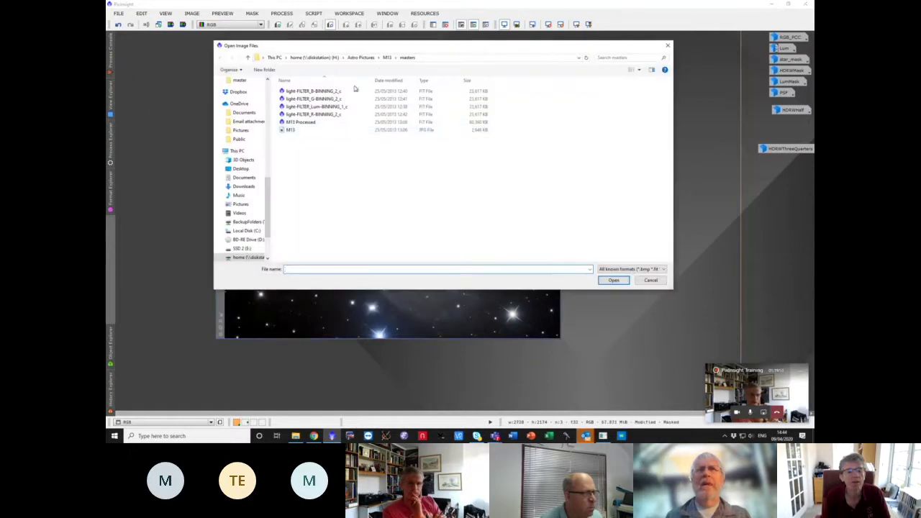
pyautogui.click(387, 58)
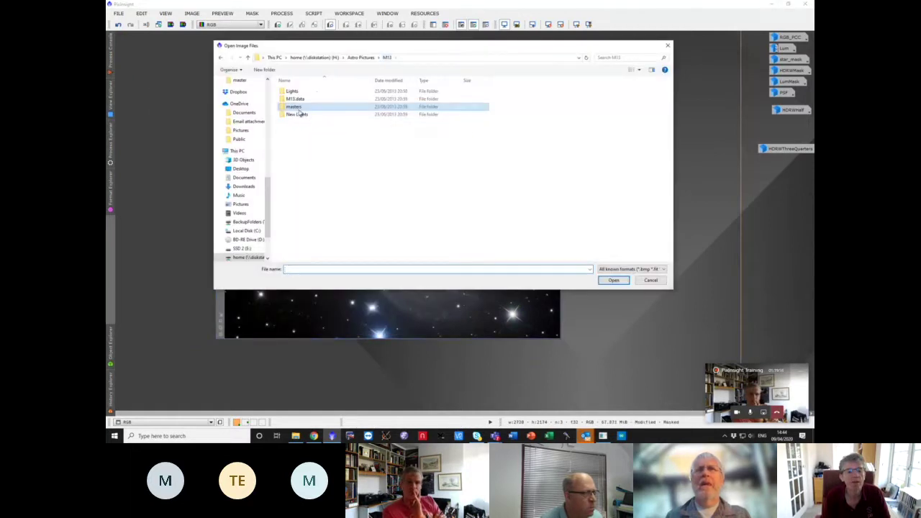
pyautogui.click(361, 57)
pyautogui.scroll(-1, 298, 234)
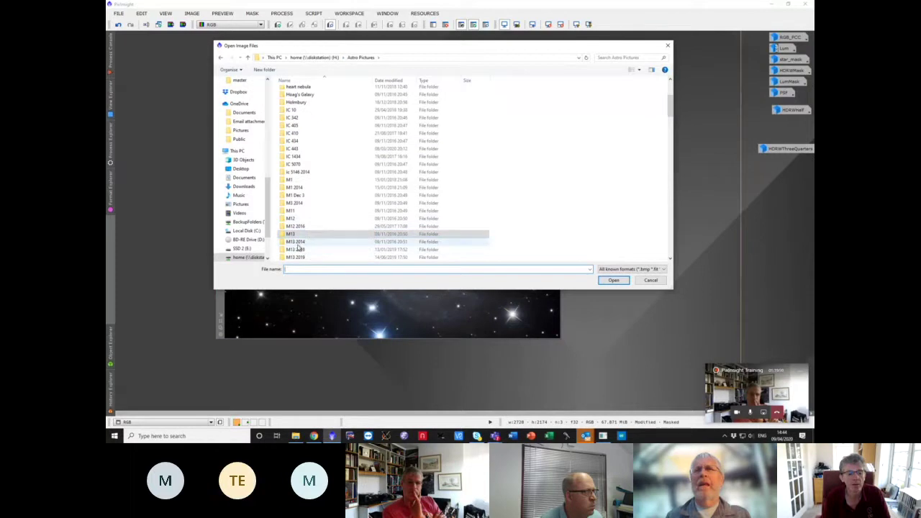
pyautogui.doubleClick(297, 244)
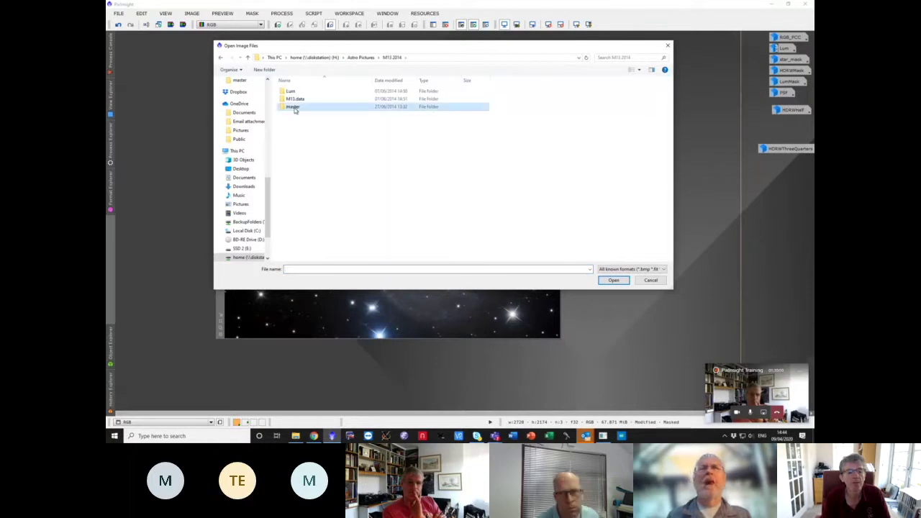
pyautogui.doubleClick(294, 107)
pyautogui.doubleClick(292, 145)
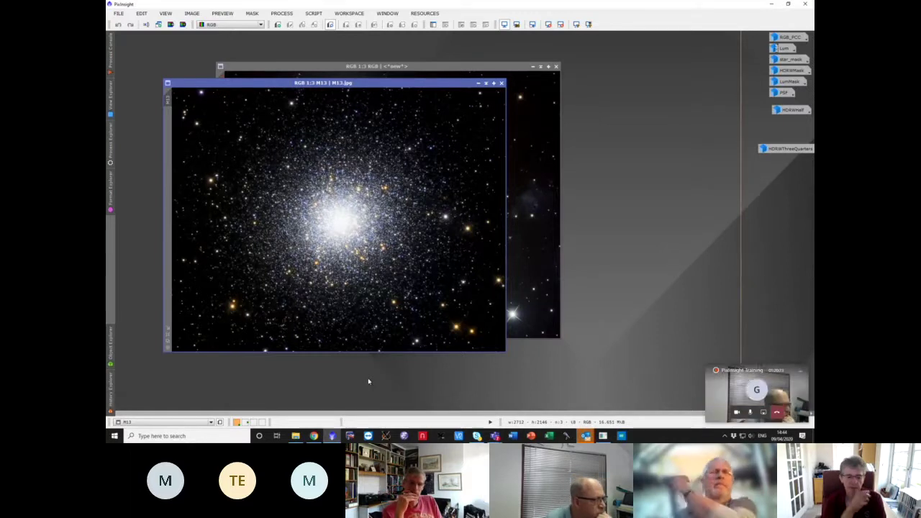
pyautogui.click(501, 83)
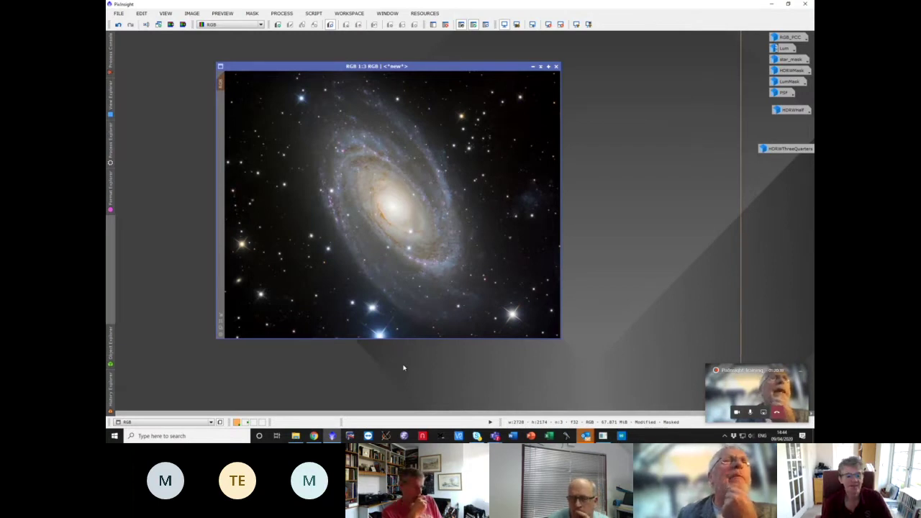
# - Cascade the windows with images fitted, and reposition the RGB image window near the upper middle of the workspace
pyautogui.click(392, 15)
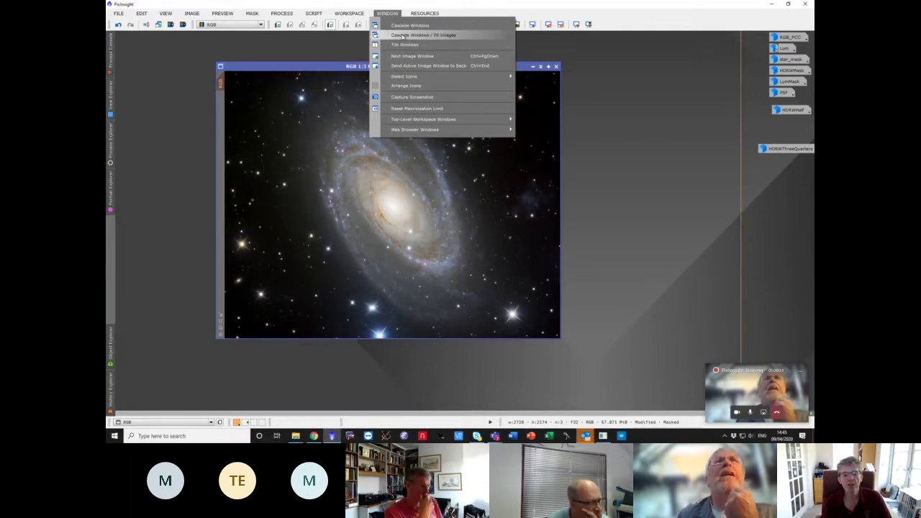
pyautogui.click(403, 35)
pyautogui.moveTo(325, 36); pyautogui.dragTo(462, 51)
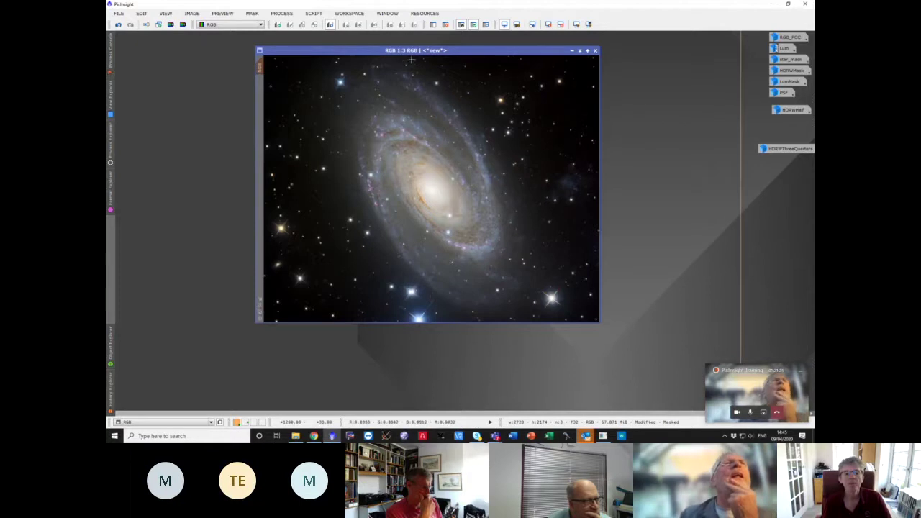
pyautogui.moveTo(413, 51); pyautogui.dragTo(383, 53)
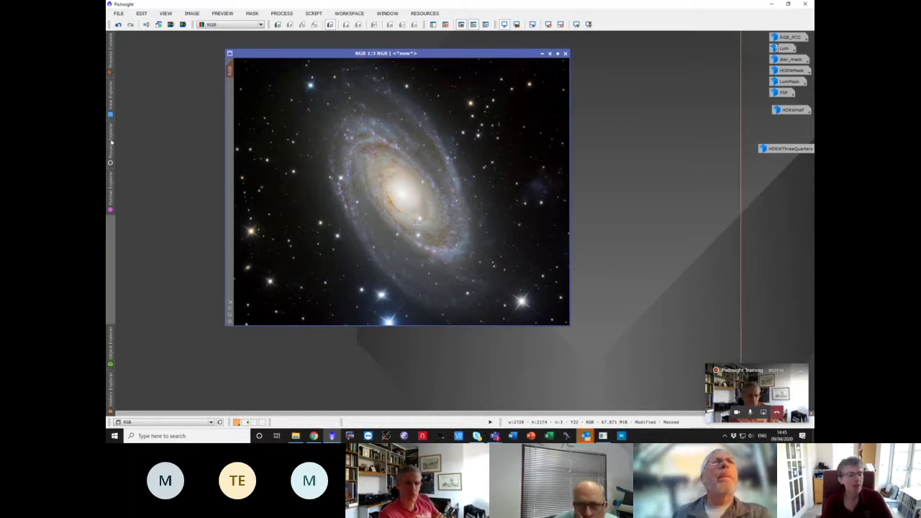
# - Check the launch and favorites options available for HistogramTransformation in Process Explorer
pyautogui.moveTo(110, 142)
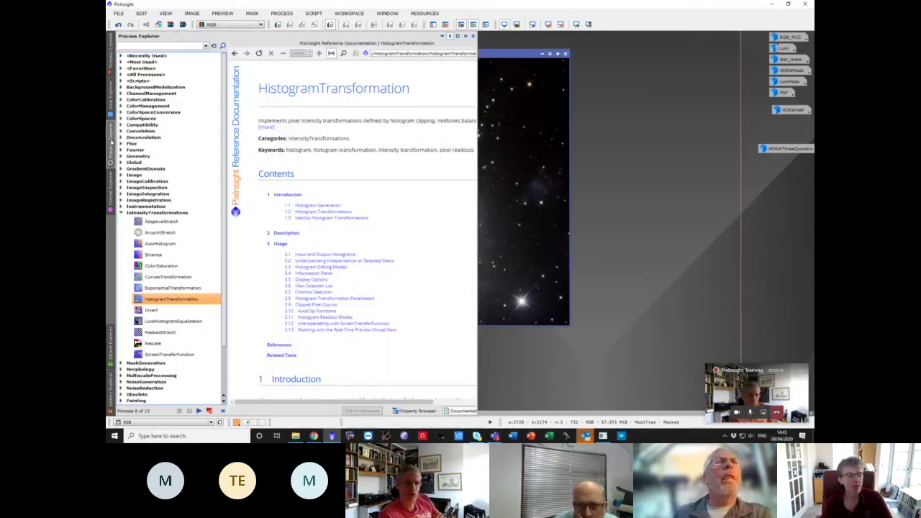
pyautogui.rightClick(186, 306)
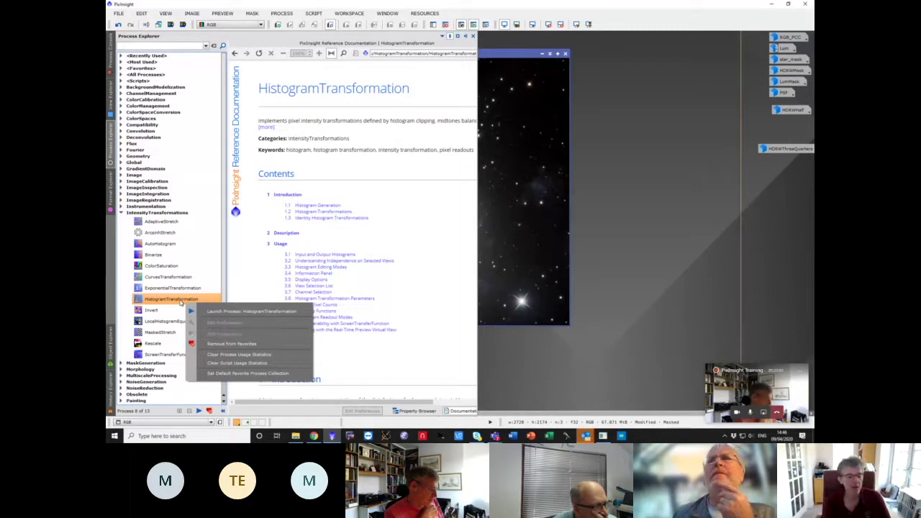
pyautogui.click(181, 303)
pyautogui.rightClick(181, 302)
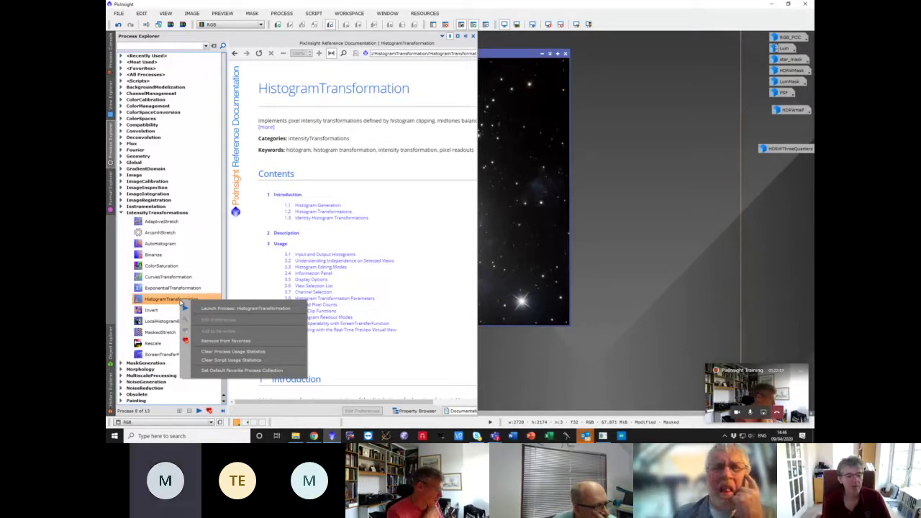
pyautogui.click(179, 297)
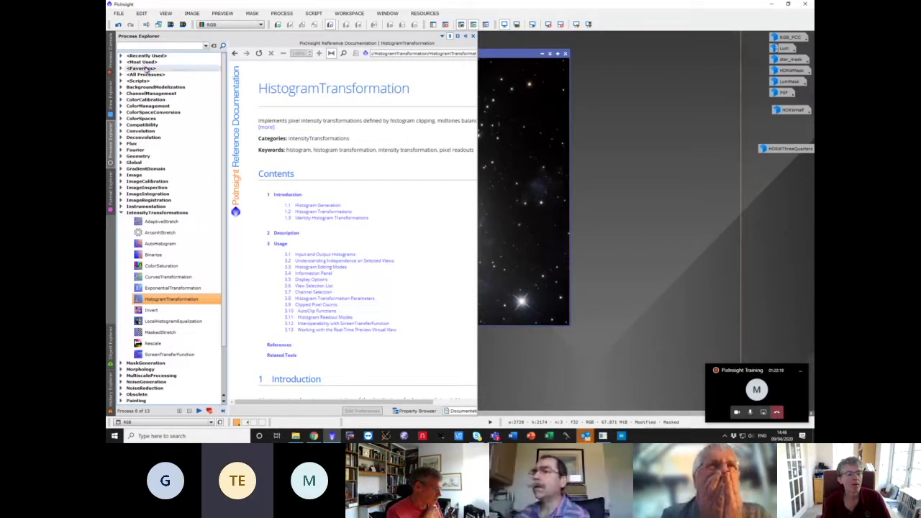
# - Review the processes stored under Favorites in Process Explorer and collapse the group again
pyautogui.click(158, 288)
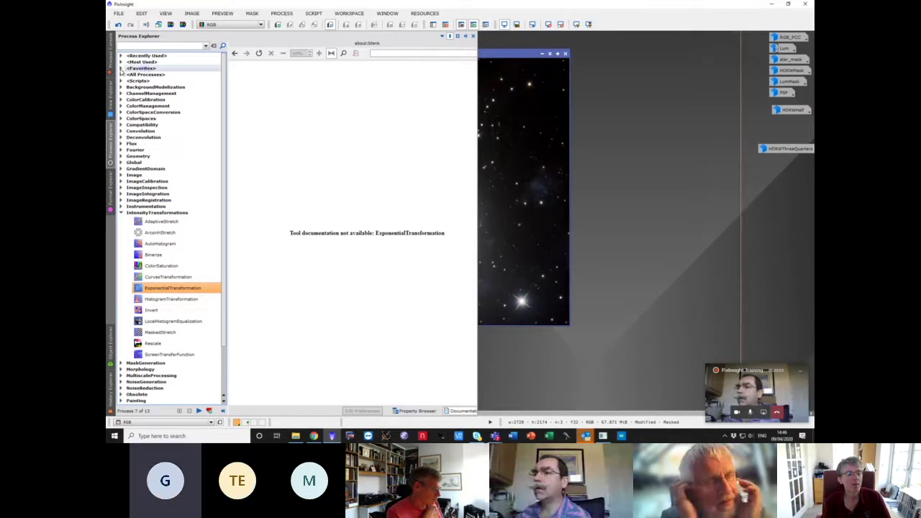
pyautogui.click(121, 69)
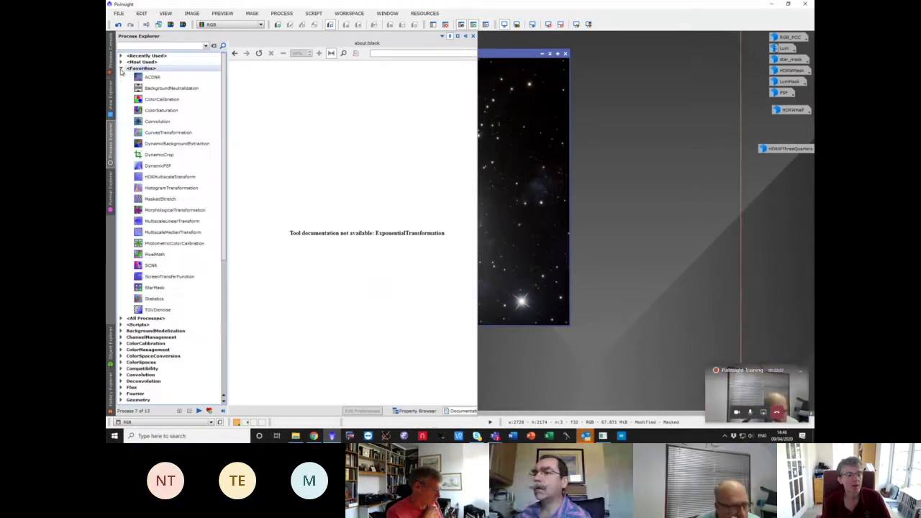
pyautogui.scroll(-5, 182, 269)
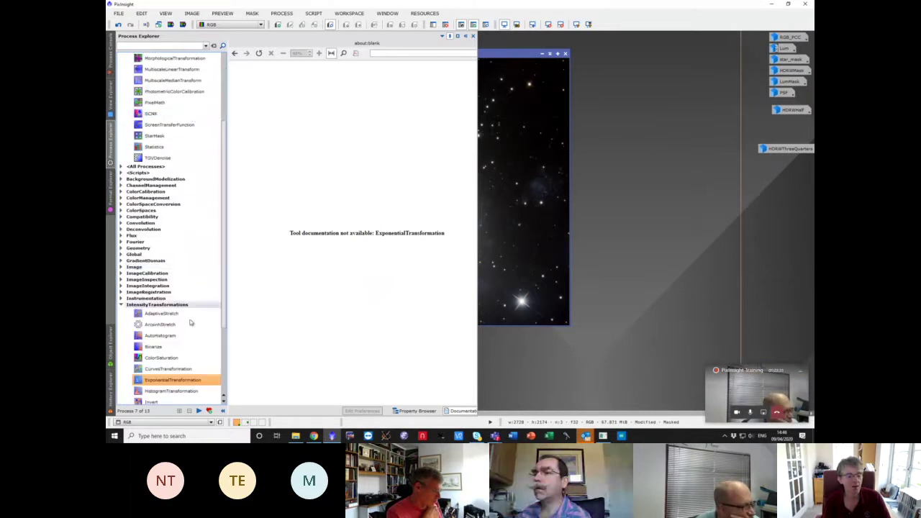
pyautogui.scroll(5, 205, 89)
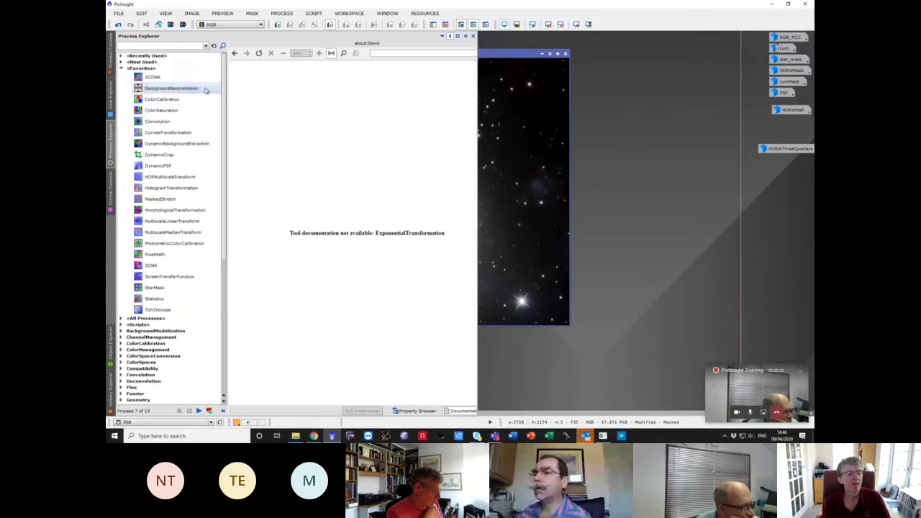
pyautogui.click(122, 68)
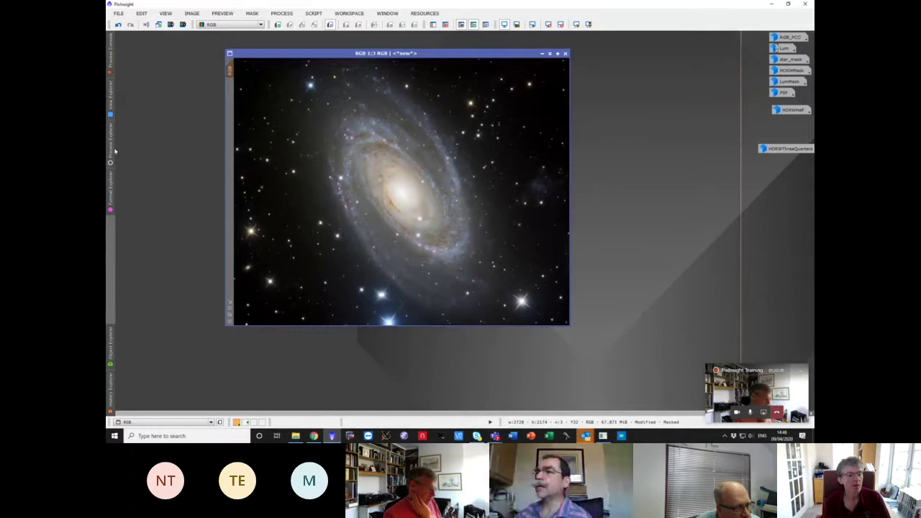
# - Look at the ExponentialTransformation and CurvesTransformation entries in Process Explorer, including the CurvesTransformation documentation, and return to the RGB image
pyautogui.moveTo(114, 151)
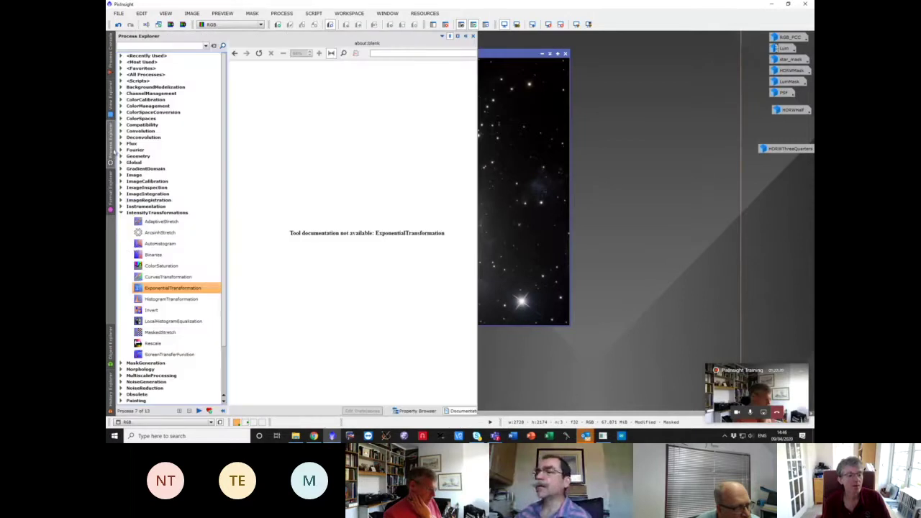
pyautogui.doubleClick(174, 288)
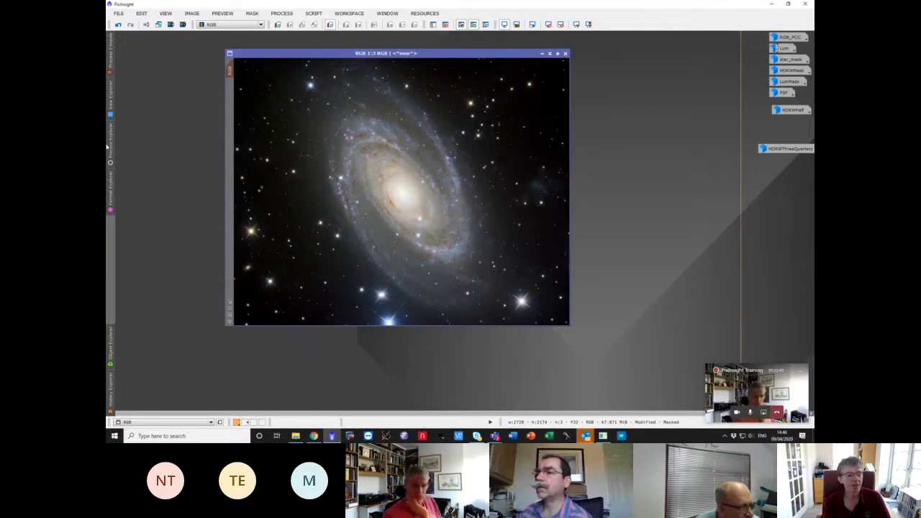
pyautogui.moveTo(110, 144)
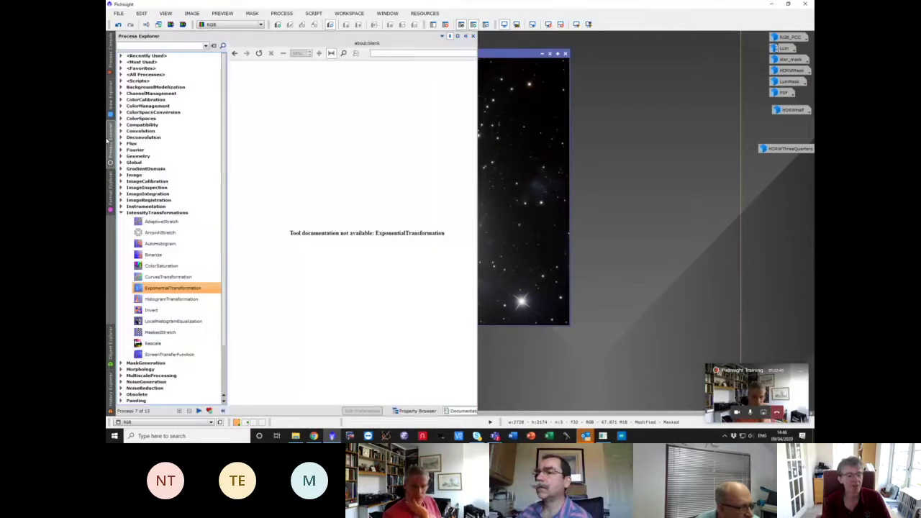
pyautogui.click(169, 279)
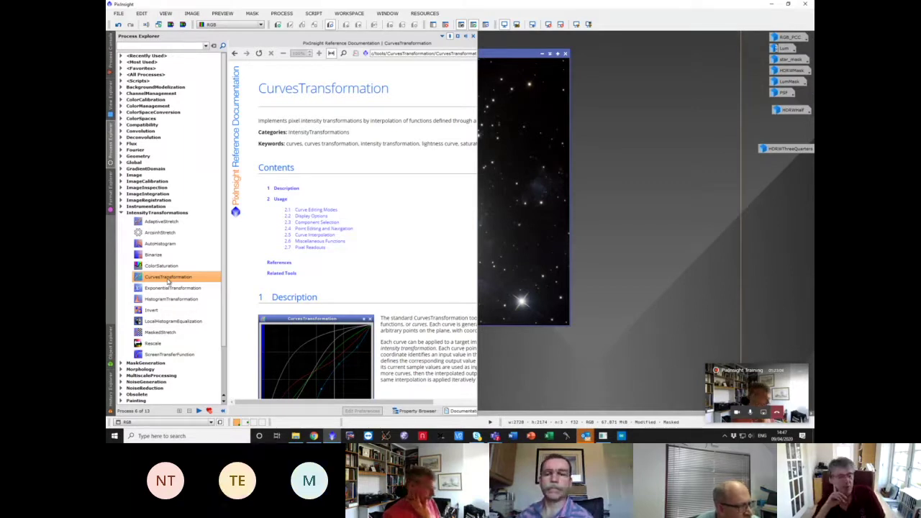
pyautogui.click(566, 354)
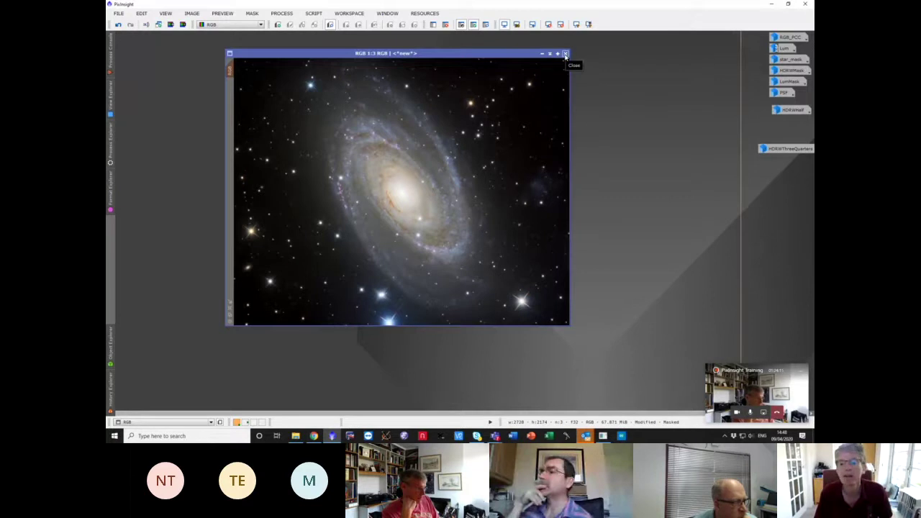
# - Examine the description field and project generation options for saving the M81 Processing project, and leave without saving
pyautogui.click(117, 13)
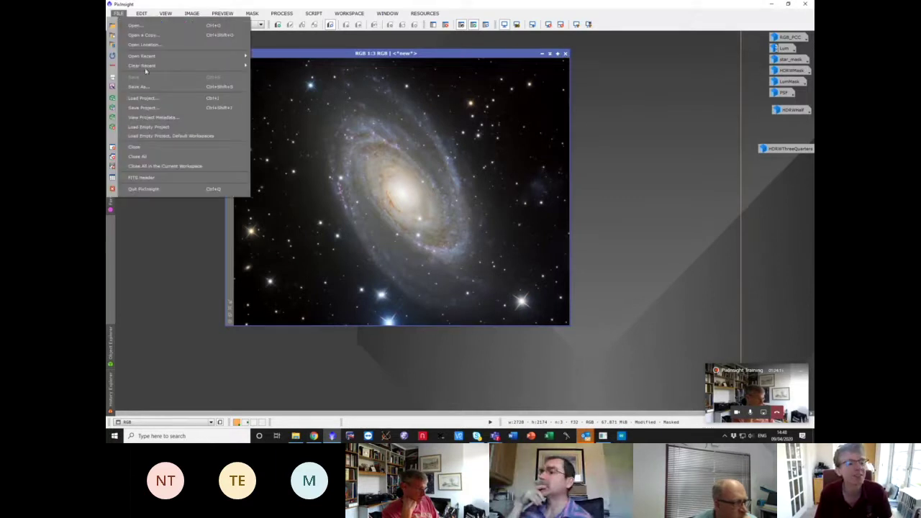
pyautogui.click(159, 107)
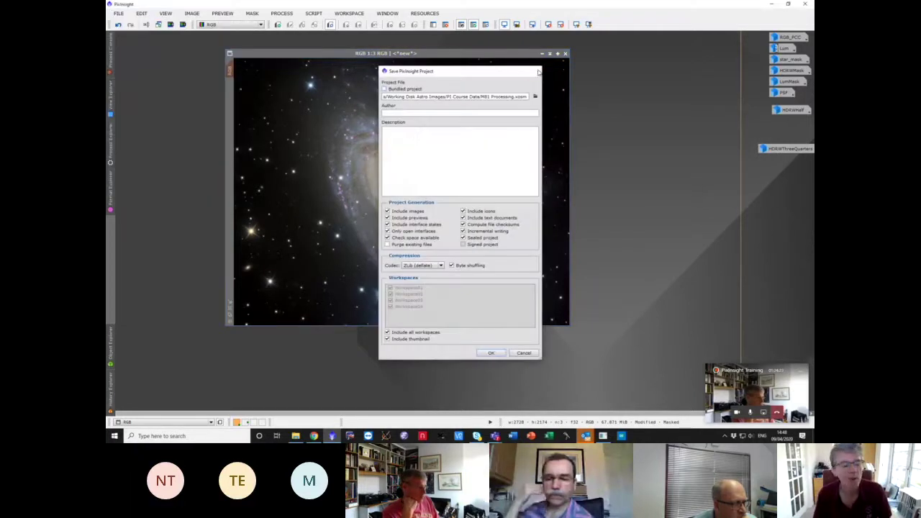
pyautogui.click(538, 71)
# - Add the description "Decided to apply luminance filter to better preserve the galaxy brightness." to the initial state in the RGB image's history
pyautogui.click(107, 397)
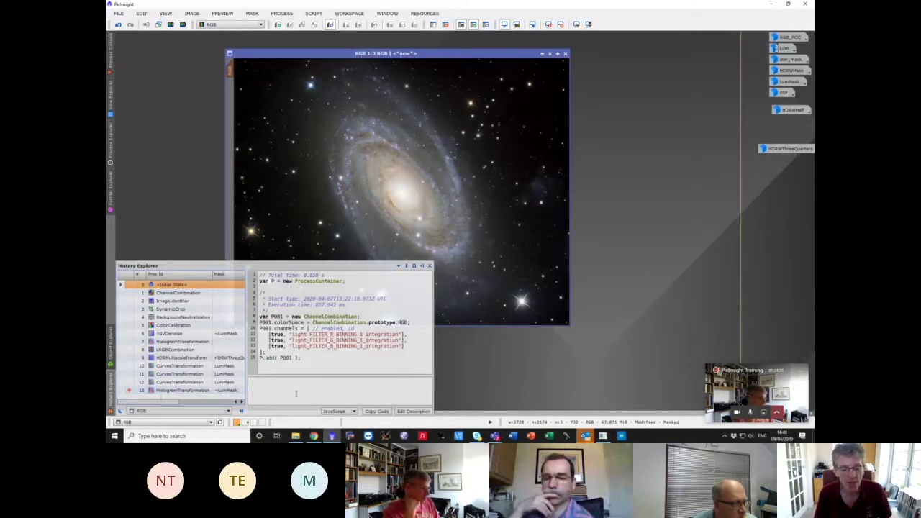
pyautogui.click(413, 412)
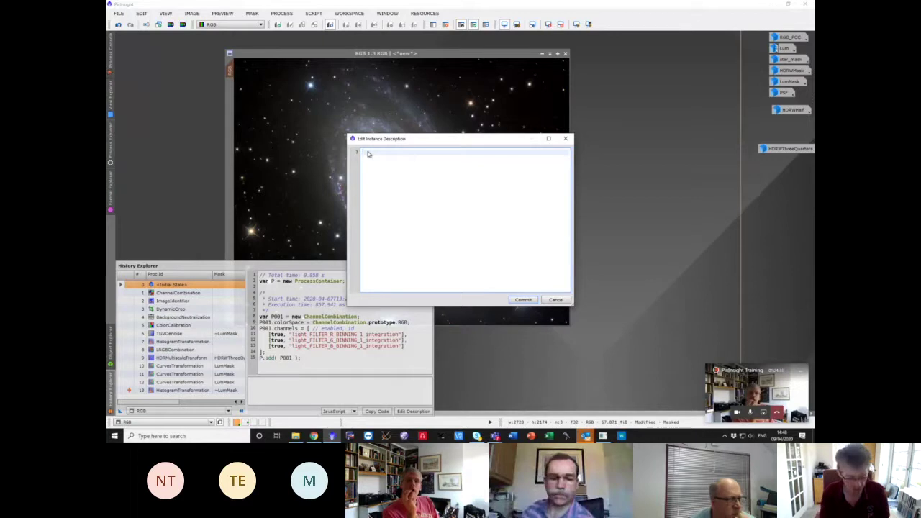
pyautogui.write('Des')
pyautogui.write('cri')
pyautogui.write('de')
pyautogui.press('BackSpace')
pyautogui.write('to')
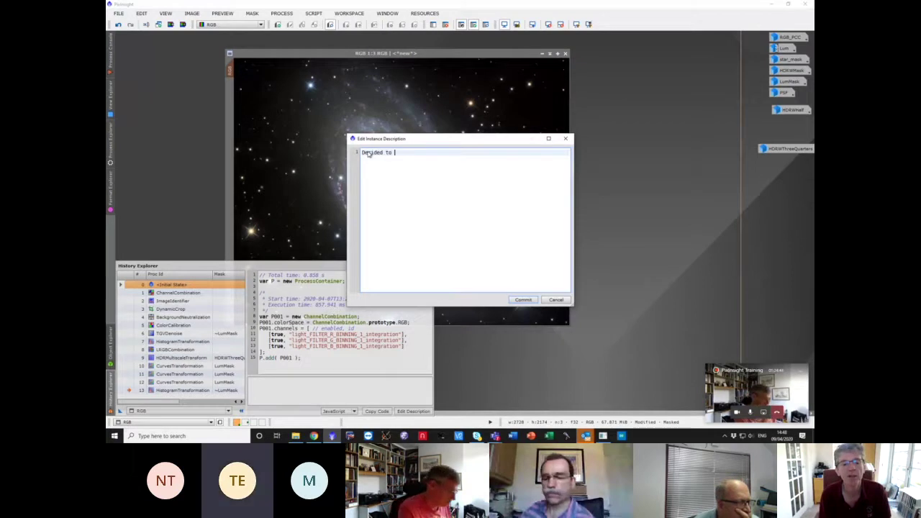
pyautogui.write(' appl')
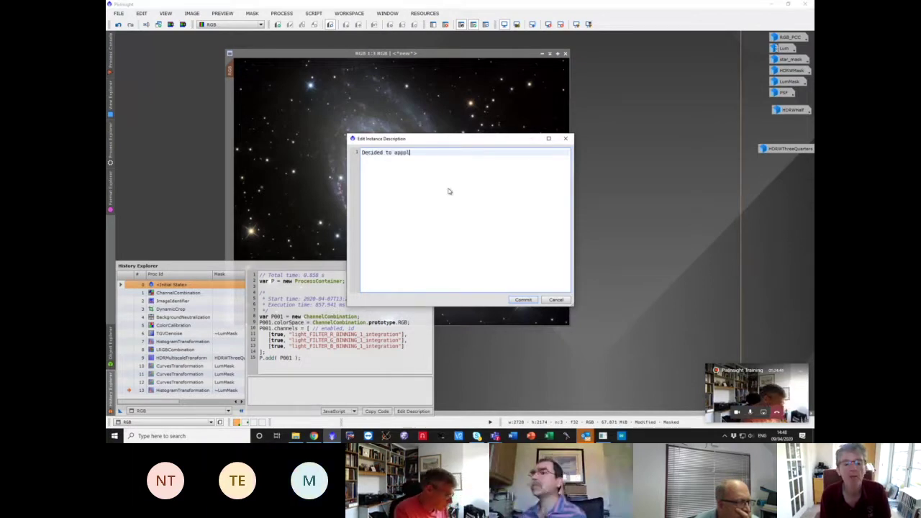
pyautogui.press('BackSpace')
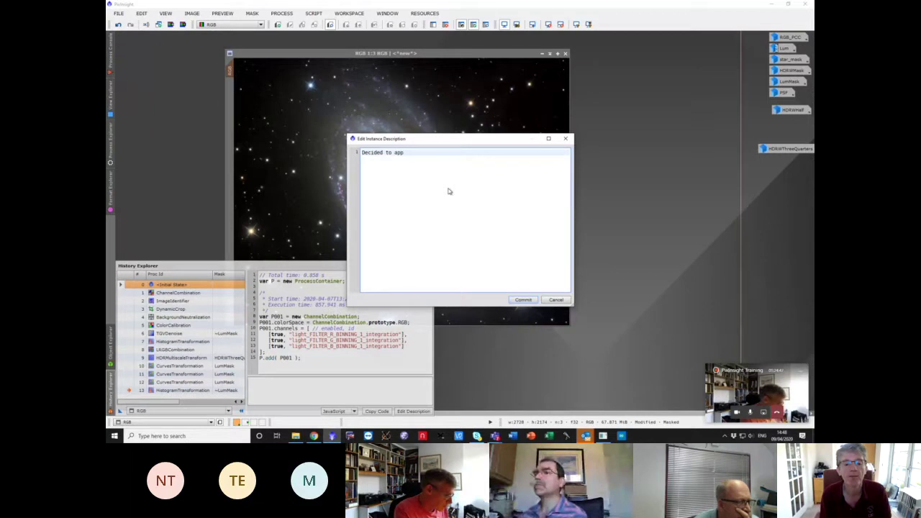
pyautogui.write('ly luminance filter to bett')
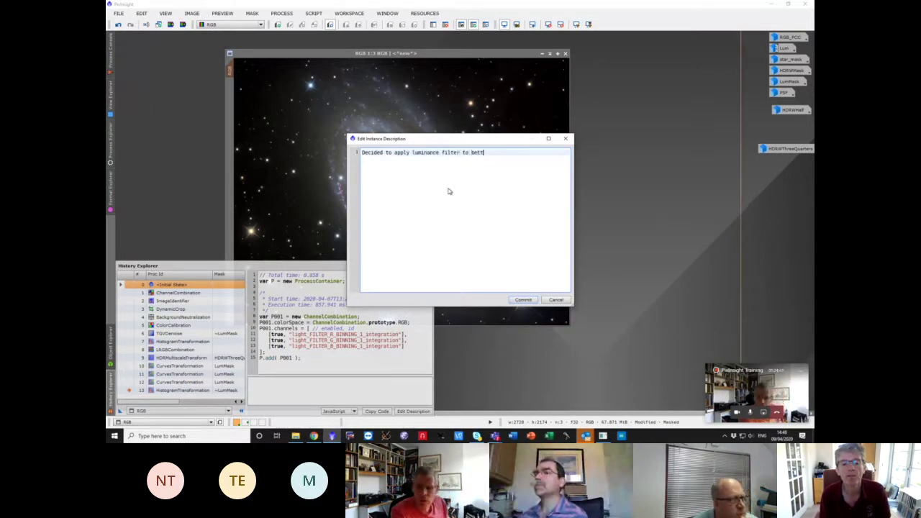
pyautogui.write('er preserve the')
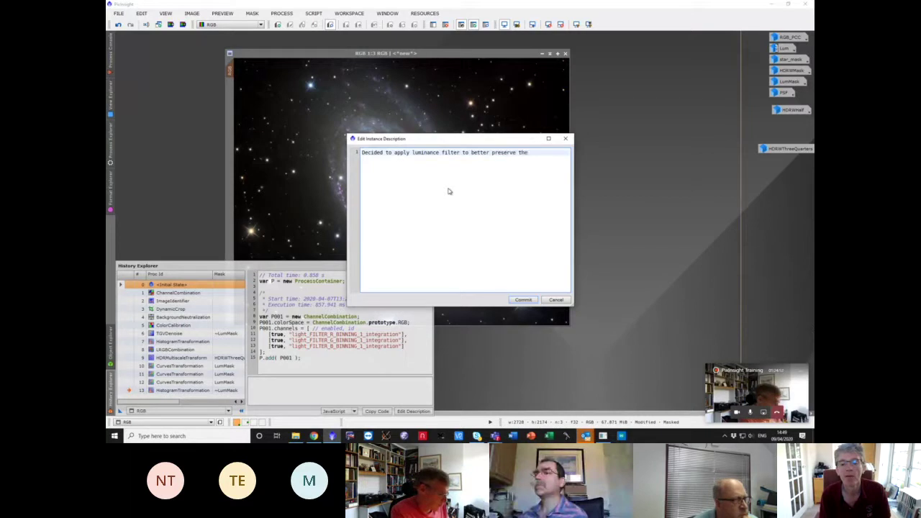
pyautogui.write(' galaxy b')
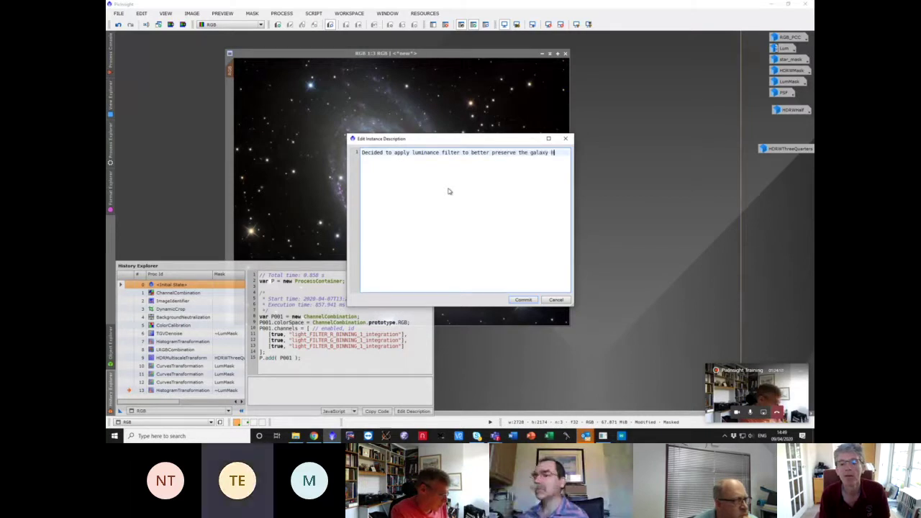
pyautogui.write('righ')
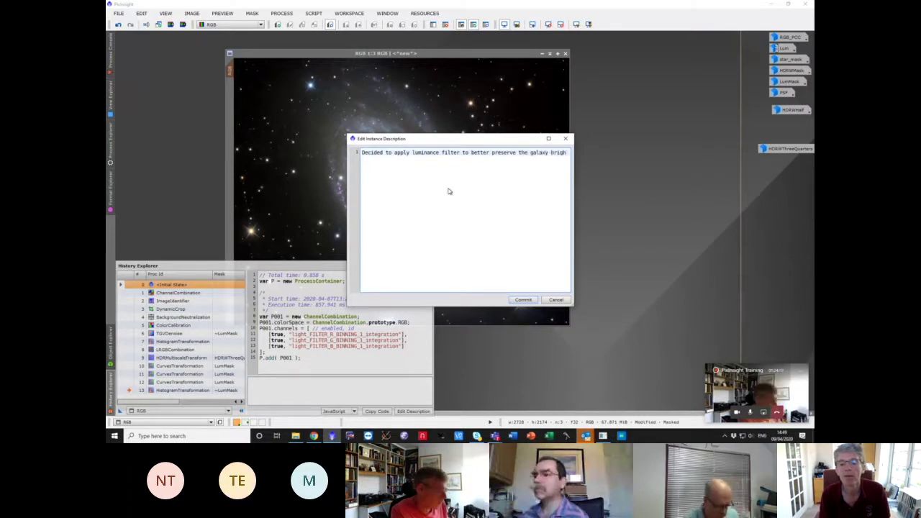
pyautogui.write('tness.')
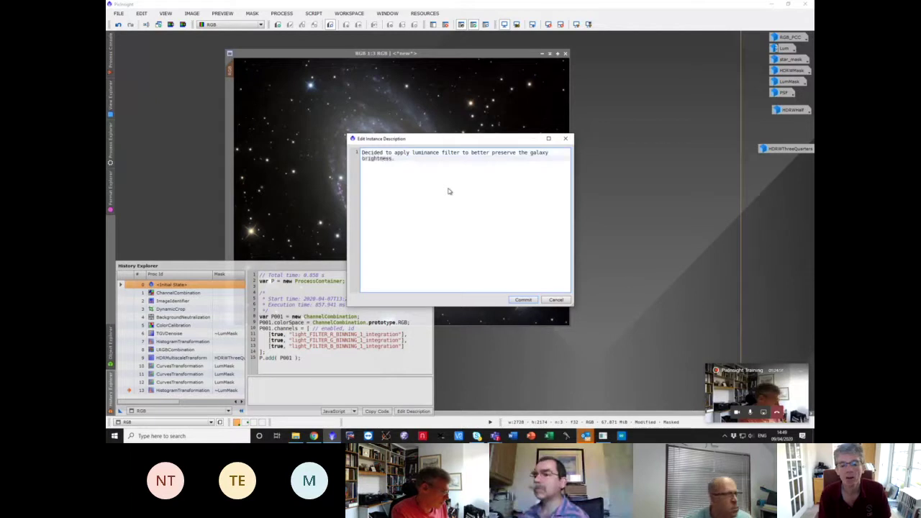
pyautogui.click(530, 301)
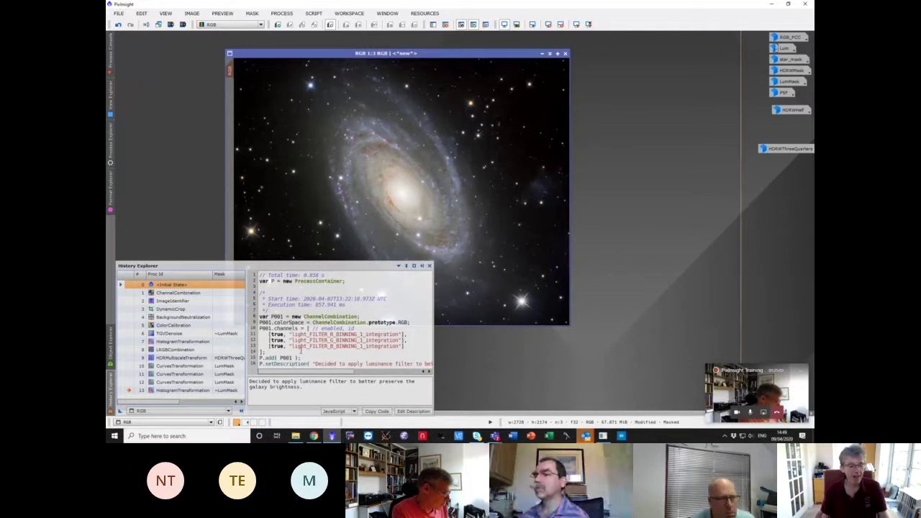
# - Open the final HistogramTransformation instance from the RGB image's history and look at its description editor without entering text
pyautogui.click(202, 391)
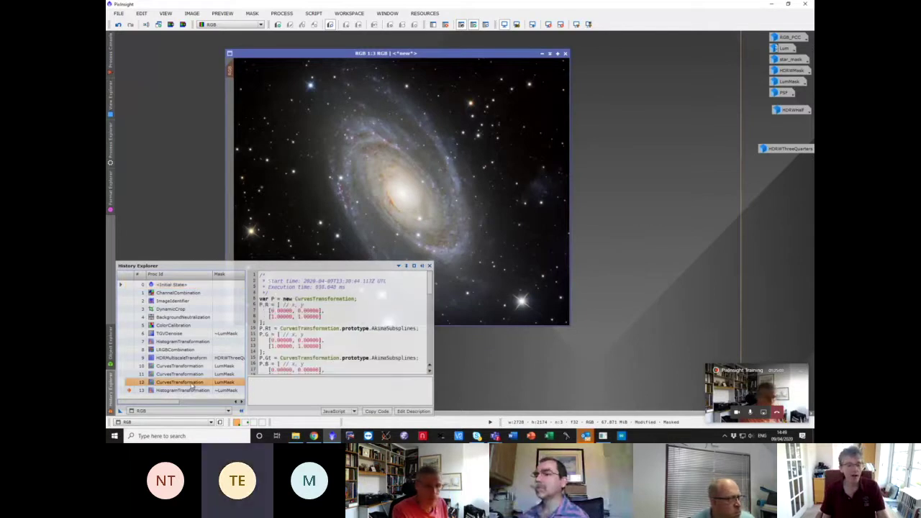
pyautogui.doubleClick(186, 391)
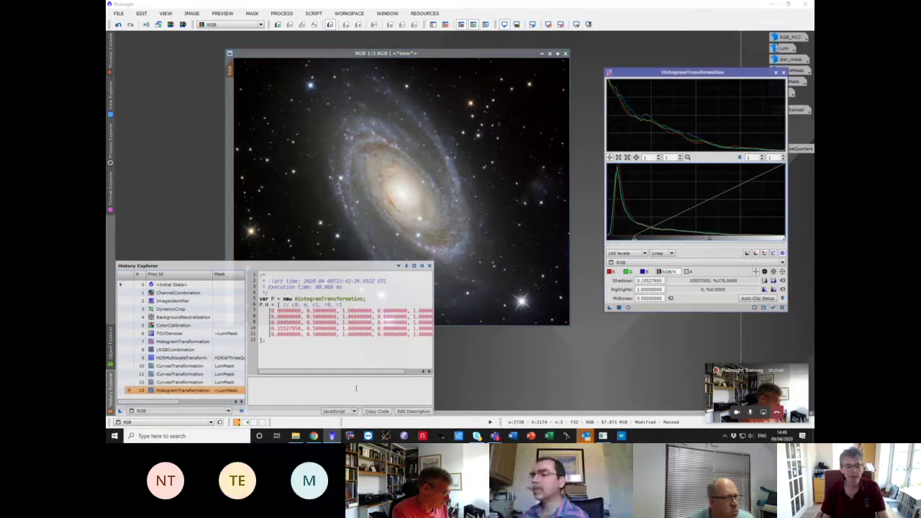
pyautogui.click(410, 412)
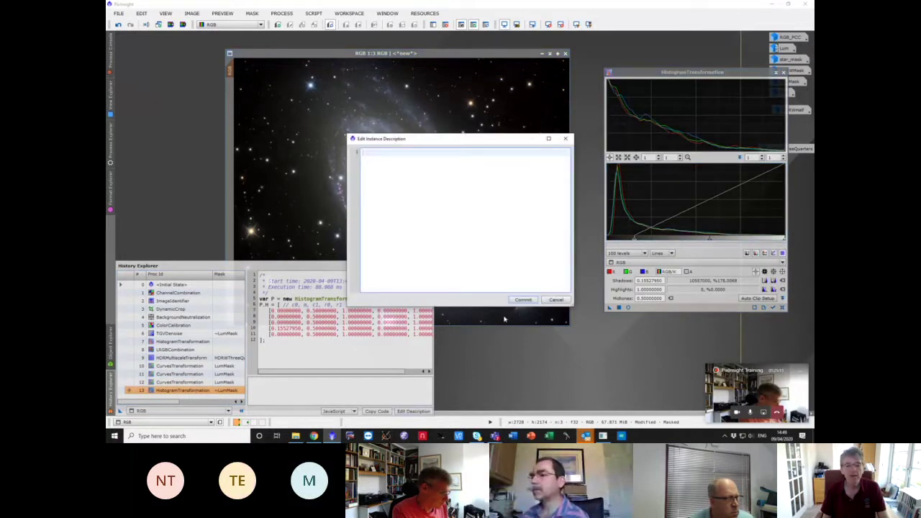
pyautogui.click(556, 300)
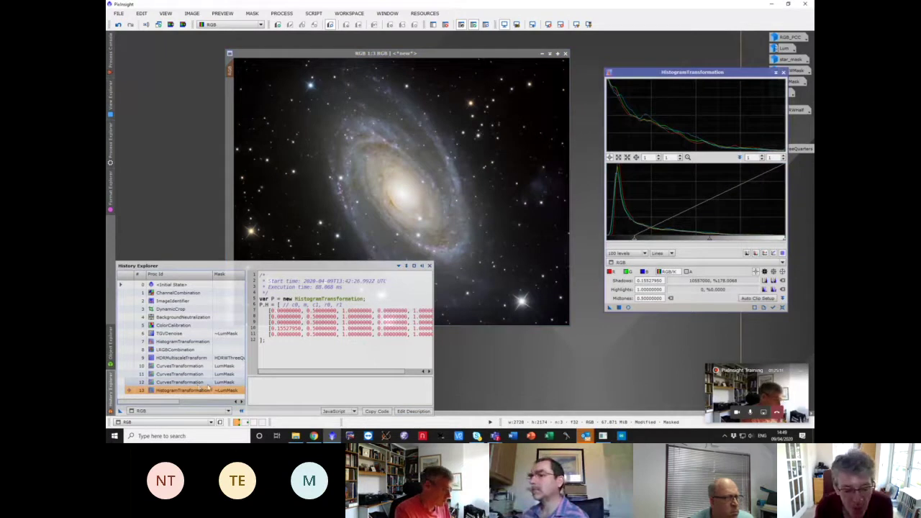
pyautogui.click(355, 407)
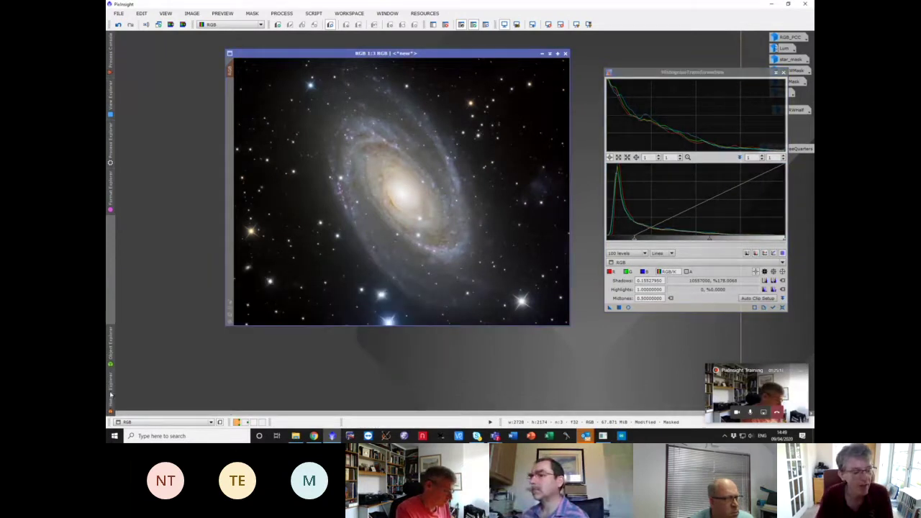
# - Set the description of the final HistogramTransformation entry in the RGB image's history to "Decide"
pyautogui.click(110, 394)
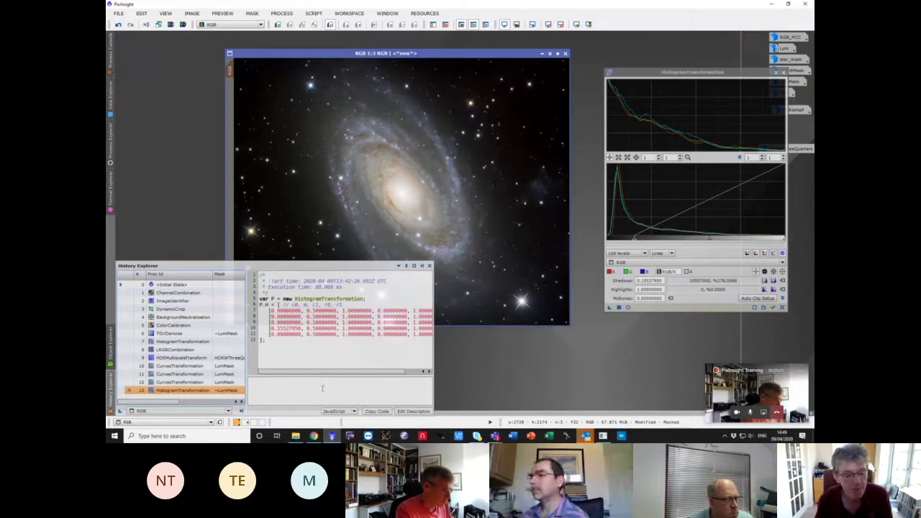
pyautogui.click(413, 411)
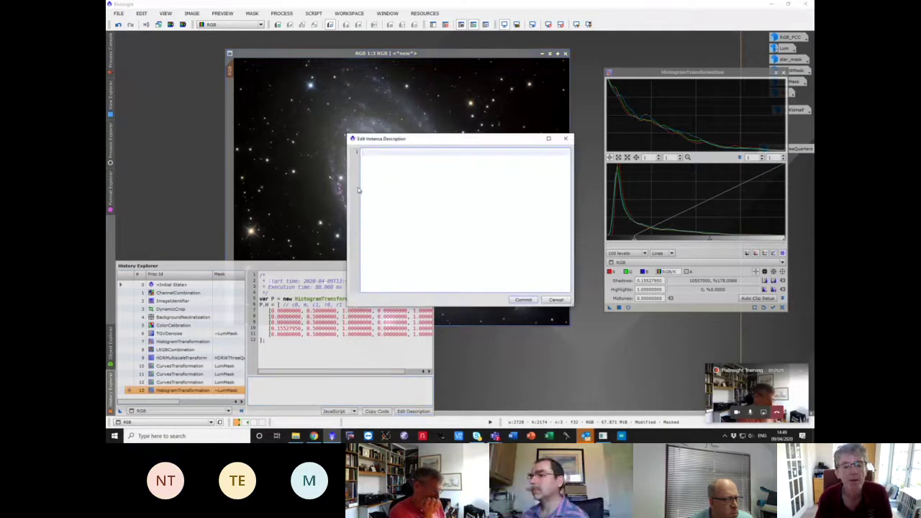
pyautogui.write('Decide')
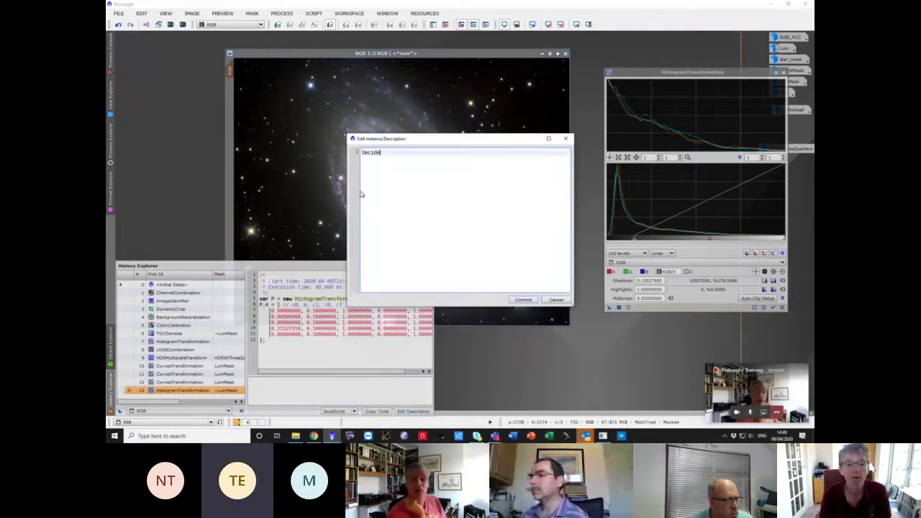
pyautogui.click(523, 300)
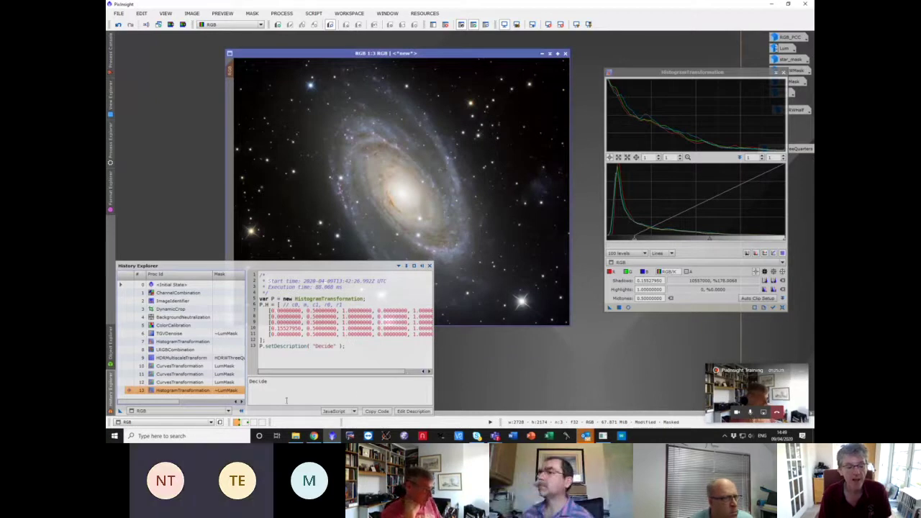
# - Compare the descriptions of the last CurvesTransformation and the final HistogramTransformation entries in History Explorer
pyautogui.click(180, 382)
pyautogui.click(191, 391)
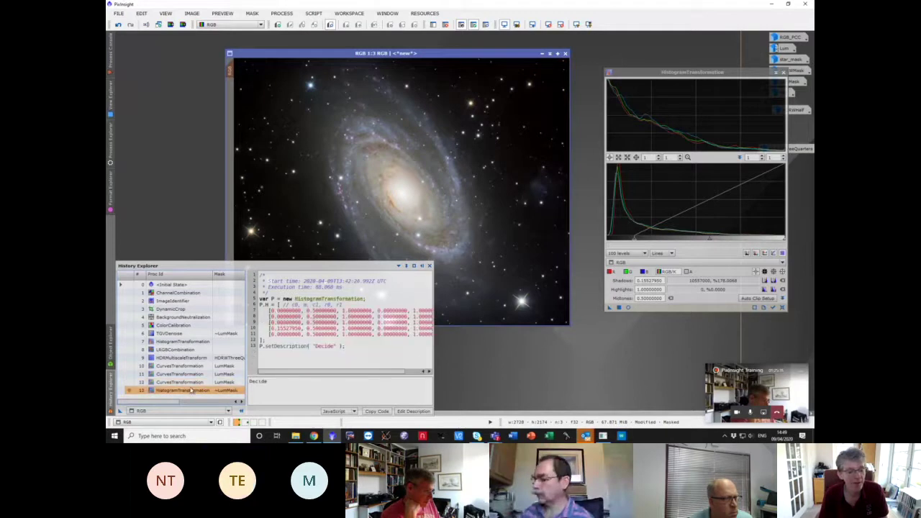
pyautogui.click(193, 382)
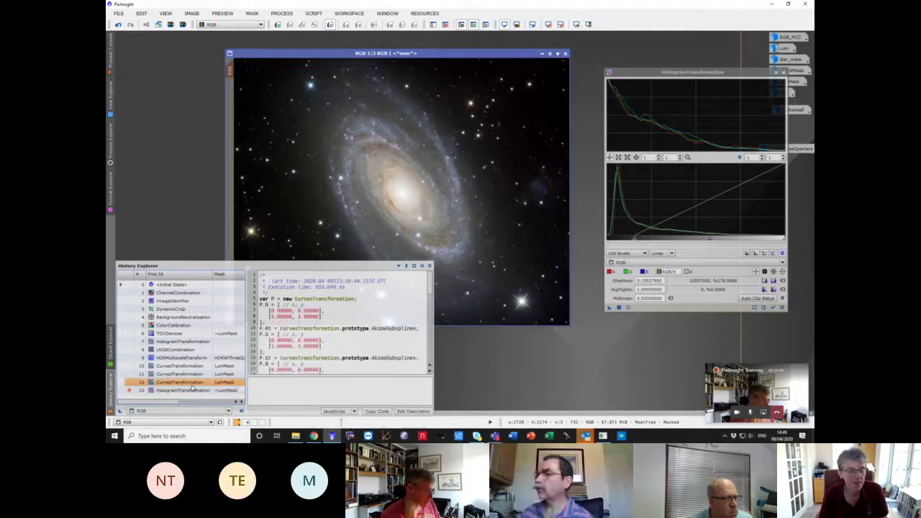
pyautogui.click(194, 391)
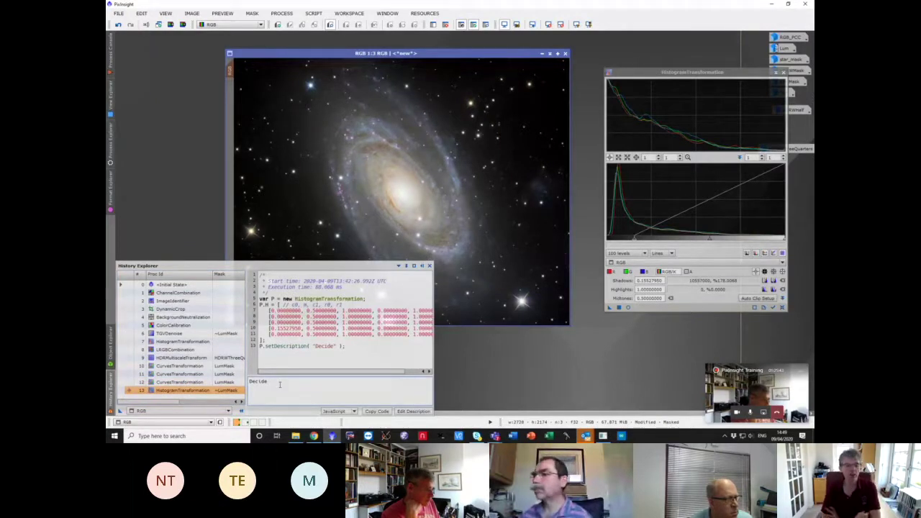
# - Save the M81 Processing project over the existing file with the description "Used 3/4 of HDRW Mask to get a better balance between galaxy and texture."
pyautogui.click(115, 13)
pyautogui.click(153, 108)
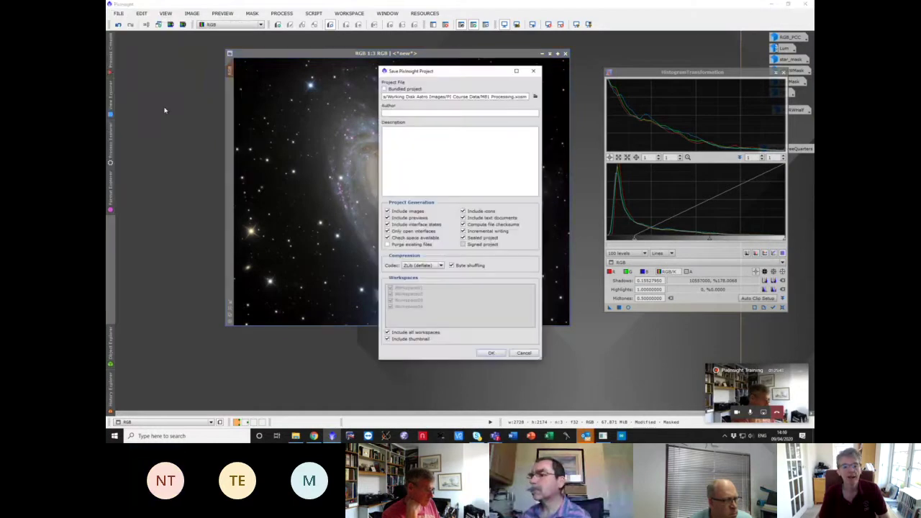
pyautogui.click(414, 148)
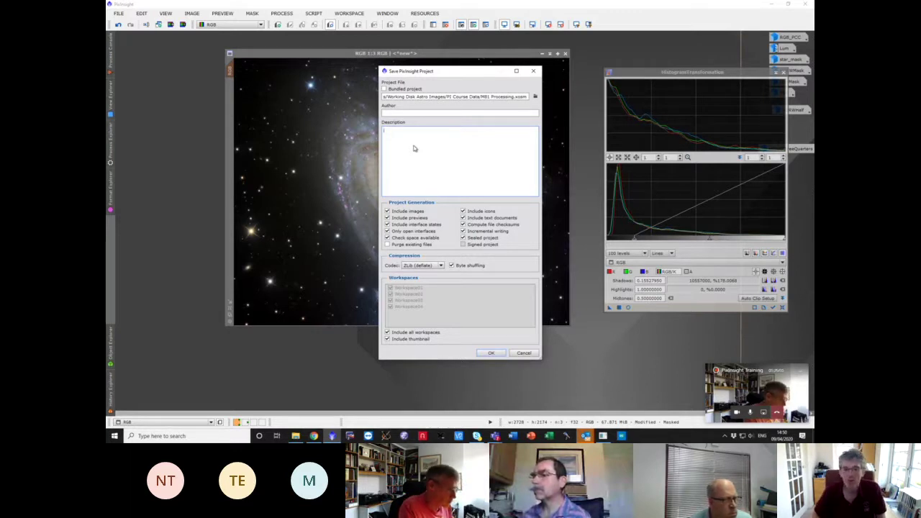
pyautogui.write('Used 3')
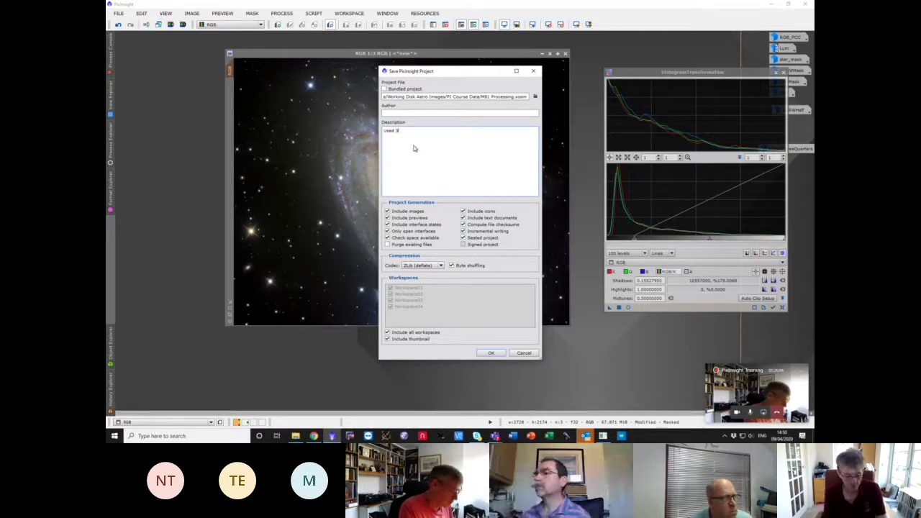
pyautogui.write('/4 of HOS')
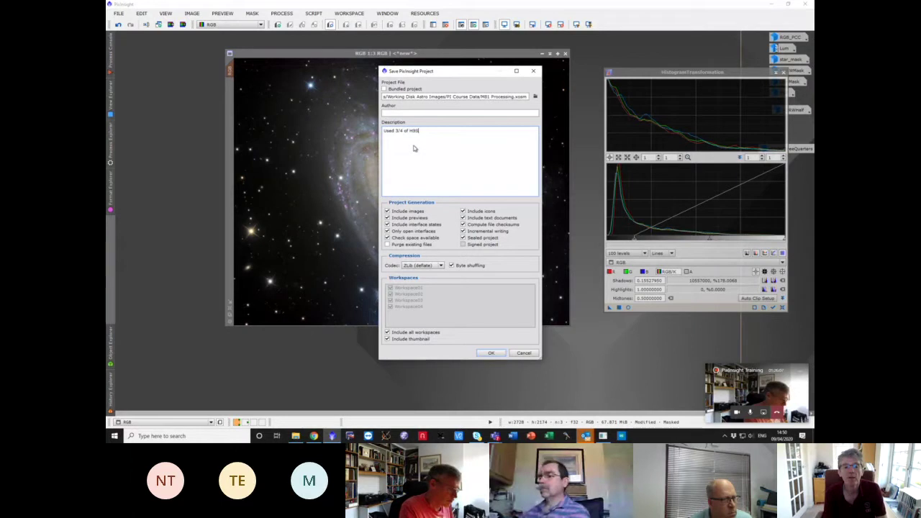
pyautogui.write('W Mask to ge')
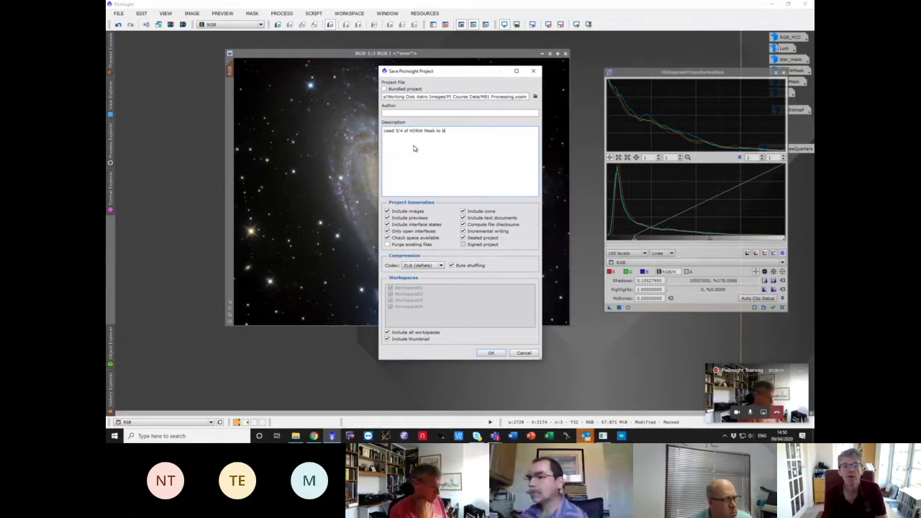
pyautogui.write('t a better')
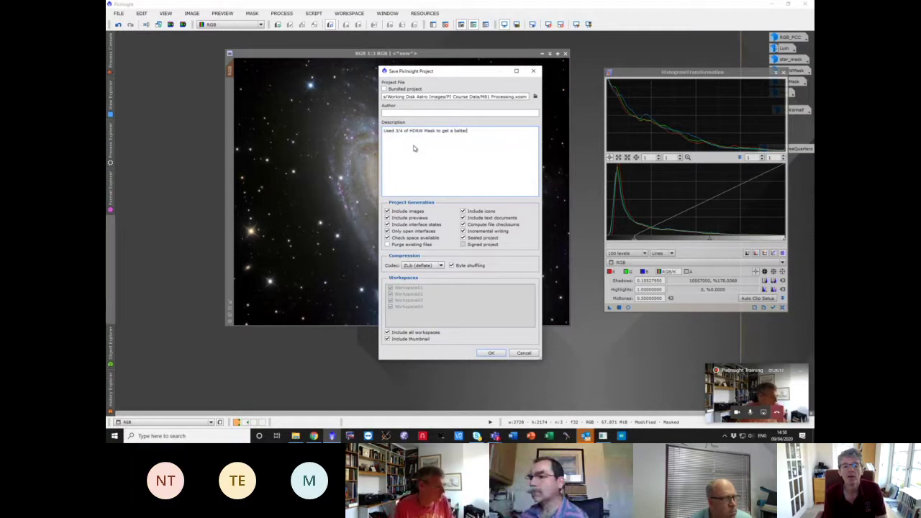
pyautogui.write(' balance between ')
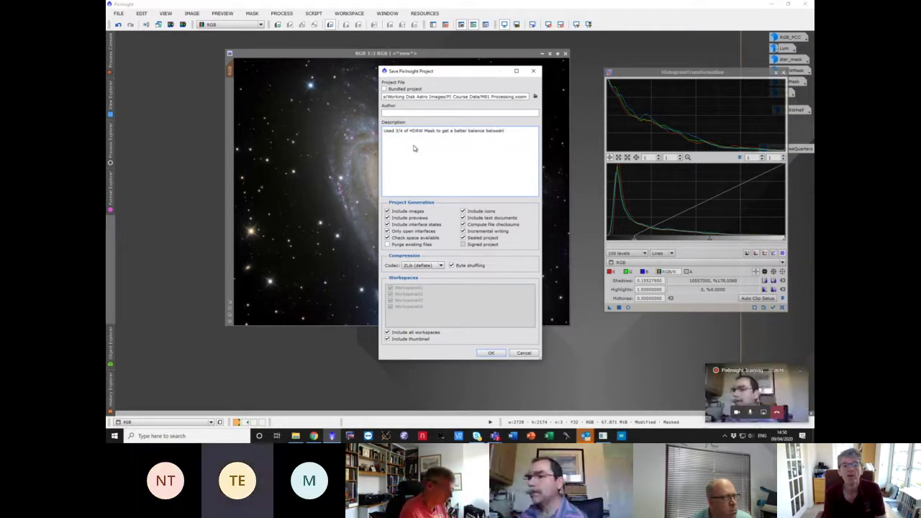
pyautogui.write('galaxy ')
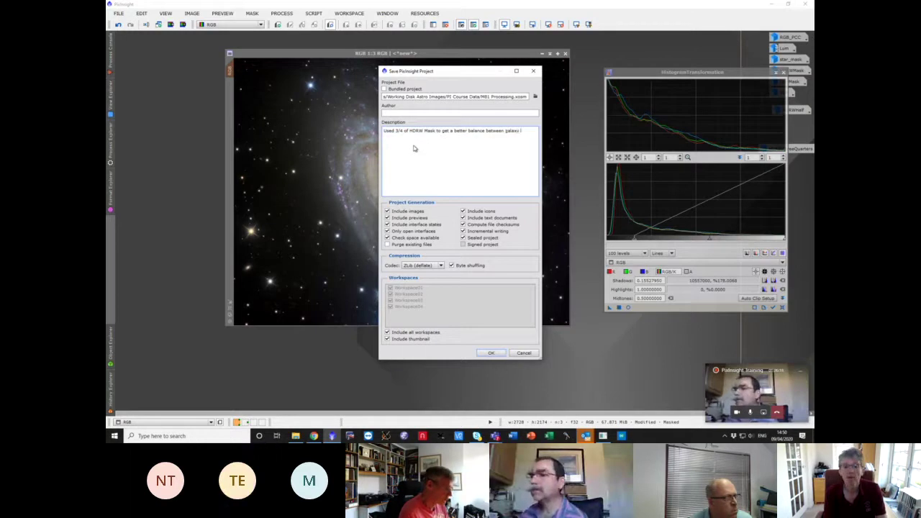
pyautogui.write('and bac')
pyautogui.press('BackSpace')
pyautogui.press('BackSpace')
pyautogui.press('BackSpace')
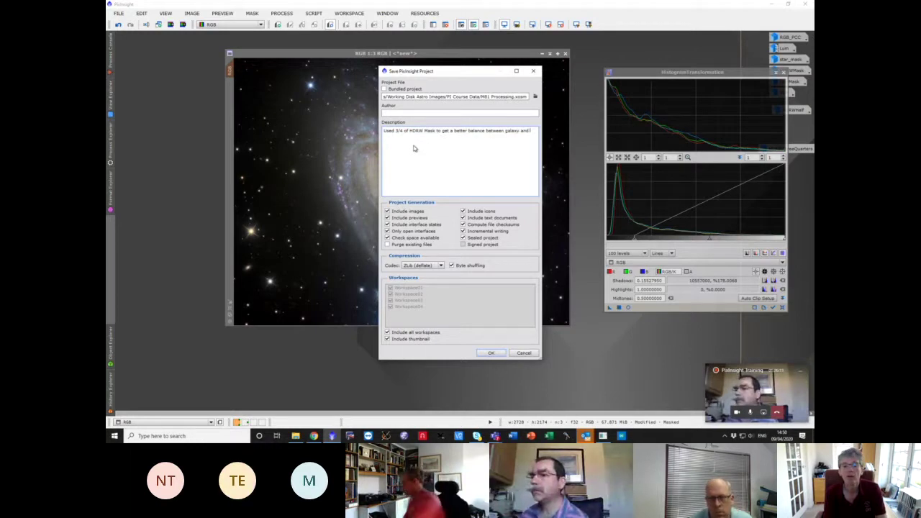
pyautogui.write('d texture.')
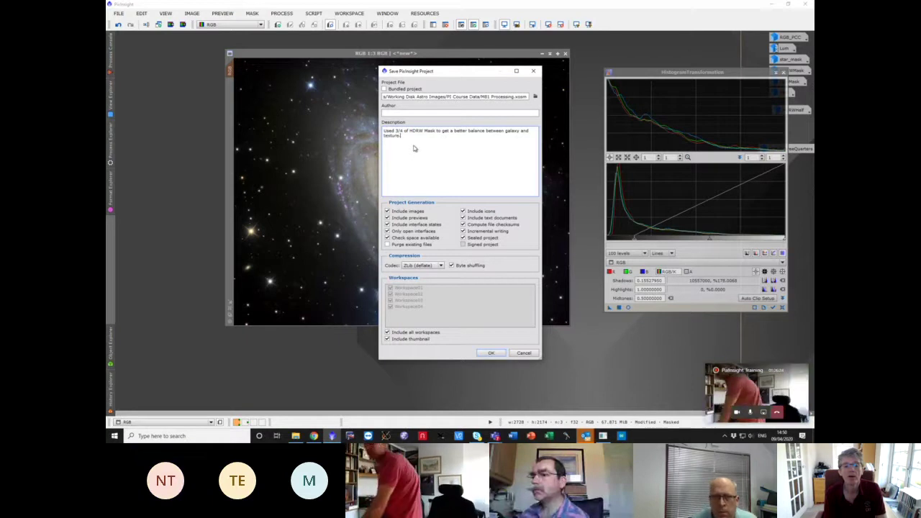
pyautogui.press('Return')
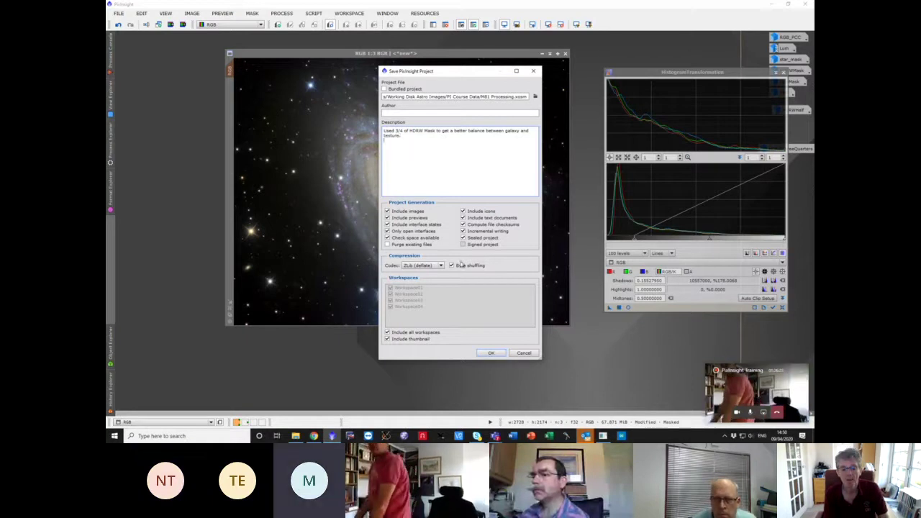
pyautogui.click(490, 353)
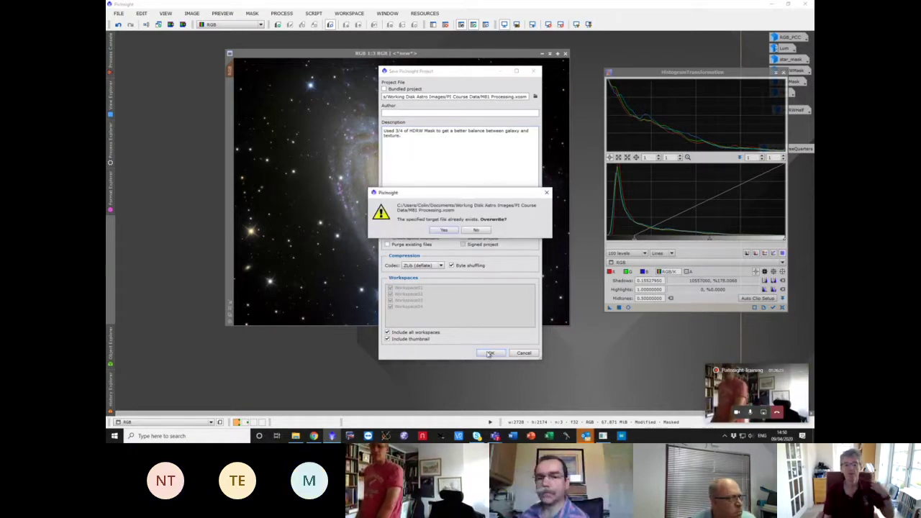
pyautogui.click(444, 230)
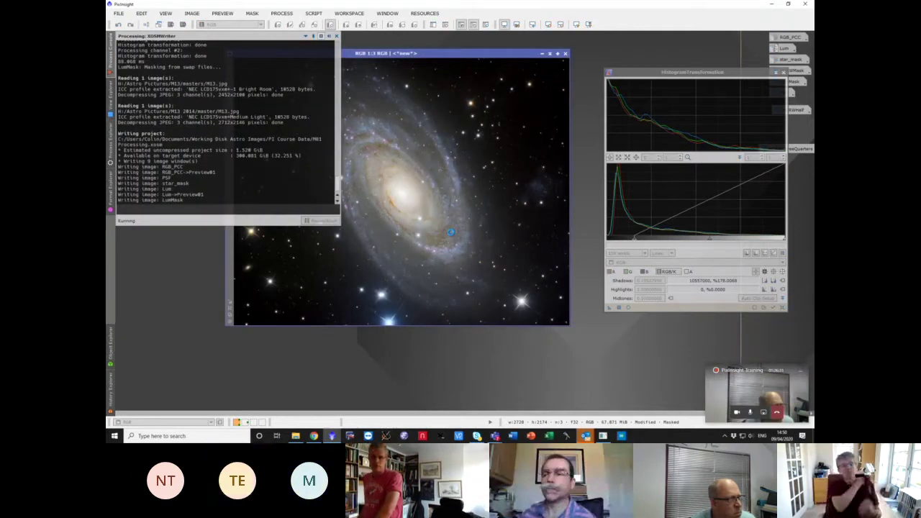
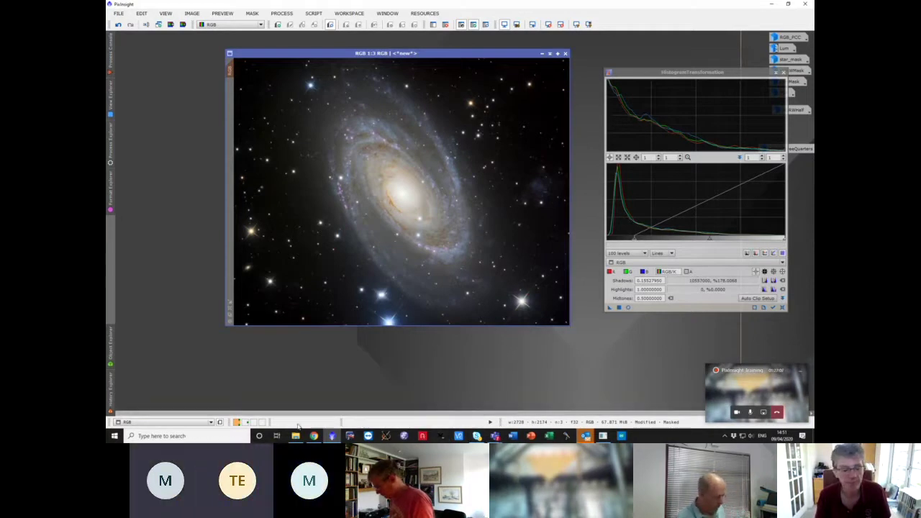
# - Open light-BINNING_1 from the master folder of M31's Dec 30 CorrectPanelFlats on SSD 2 (E:) and close its two rejection maps
pyautogui.moveTo(142, 427)
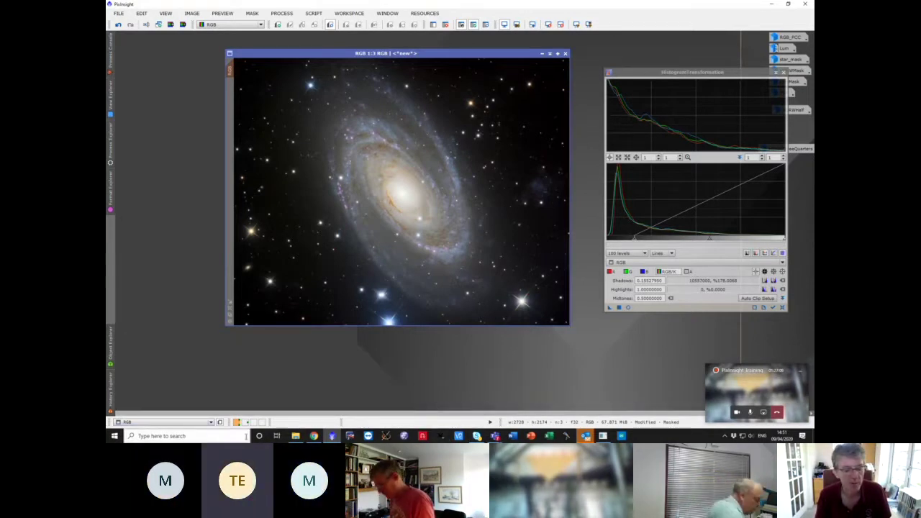
pyautogui.click(295, 435)
pyautogui.moveTo(251, 143); pyautogui.dragTo(251, 256)
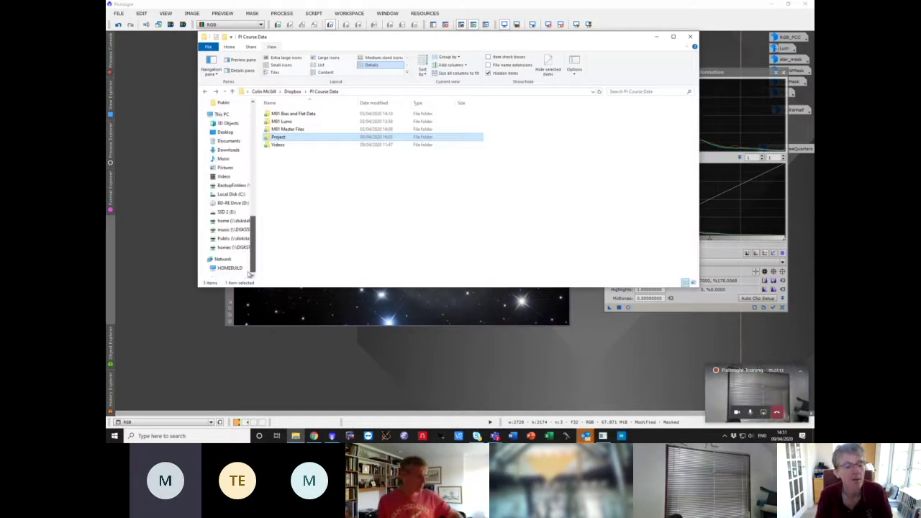
pyautogui.click(230, 214)
pyautogui.doubleClick(287, 129)
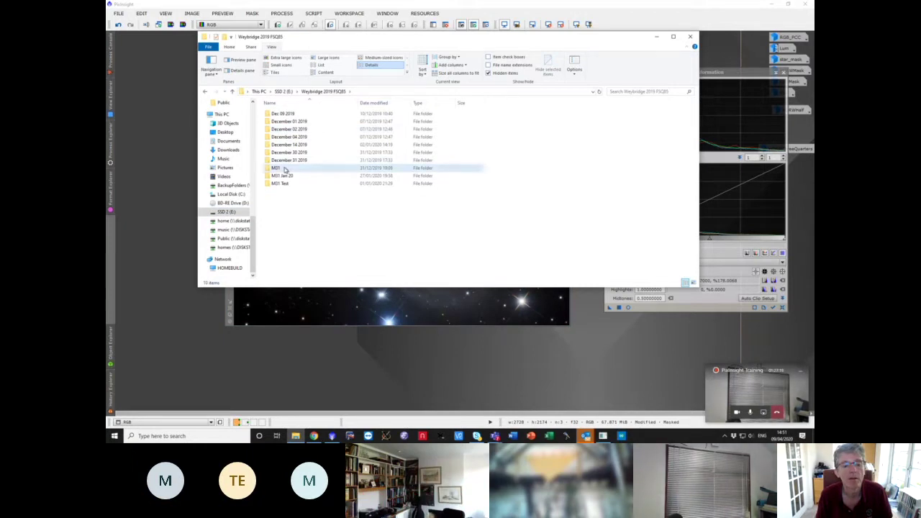
pyautogui.doubleClick(277, 167)
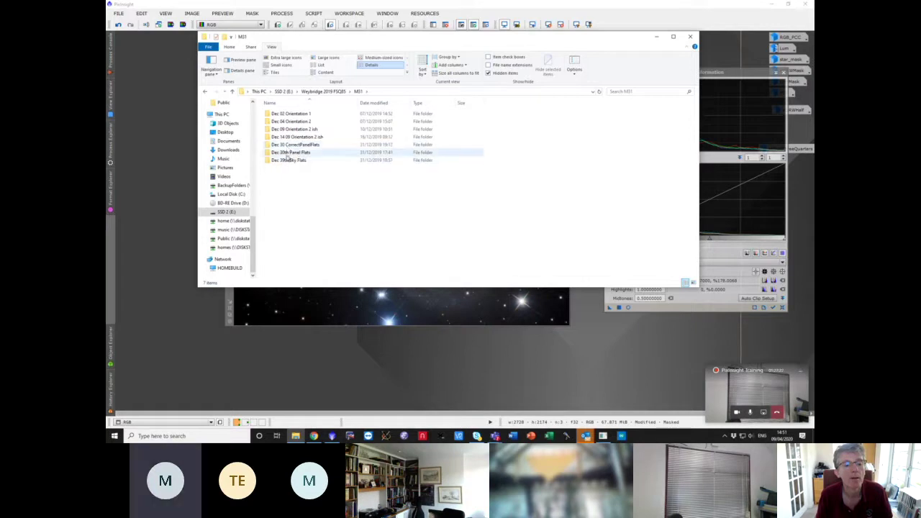
pyautogui.doubleClick(285, 145)
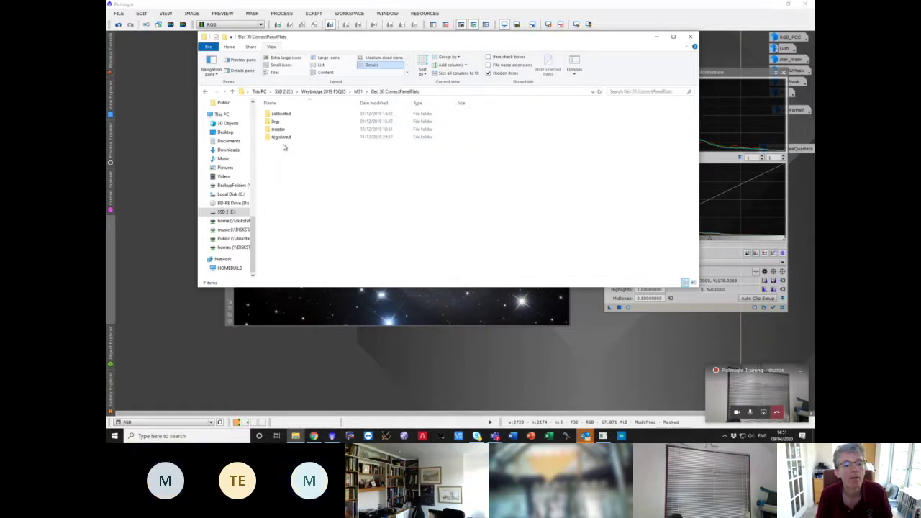
pyautogui.doubleClick(280, 129)
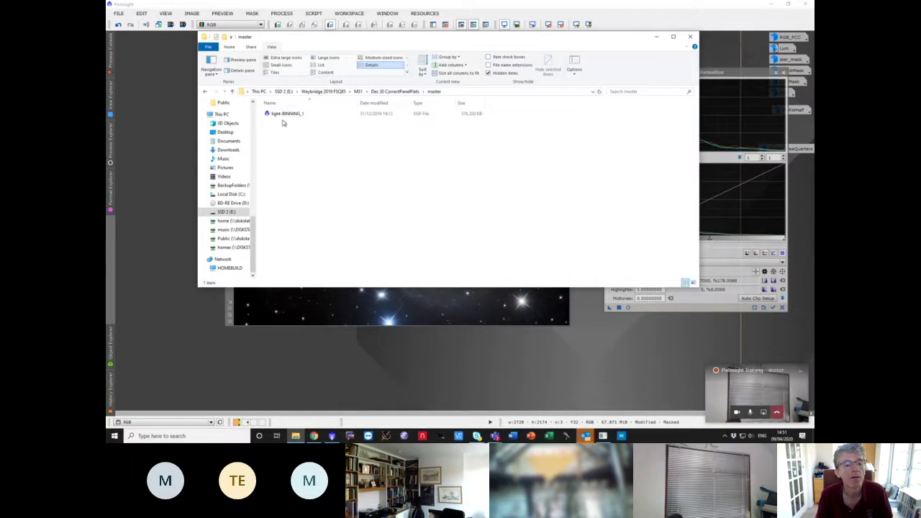
pyautogui.click(285, 118)
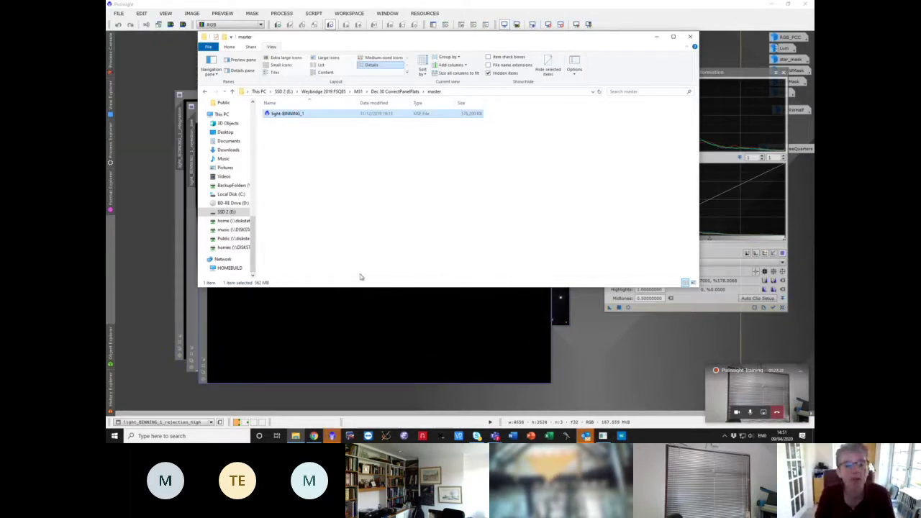
pyautogui.click(364, 295)
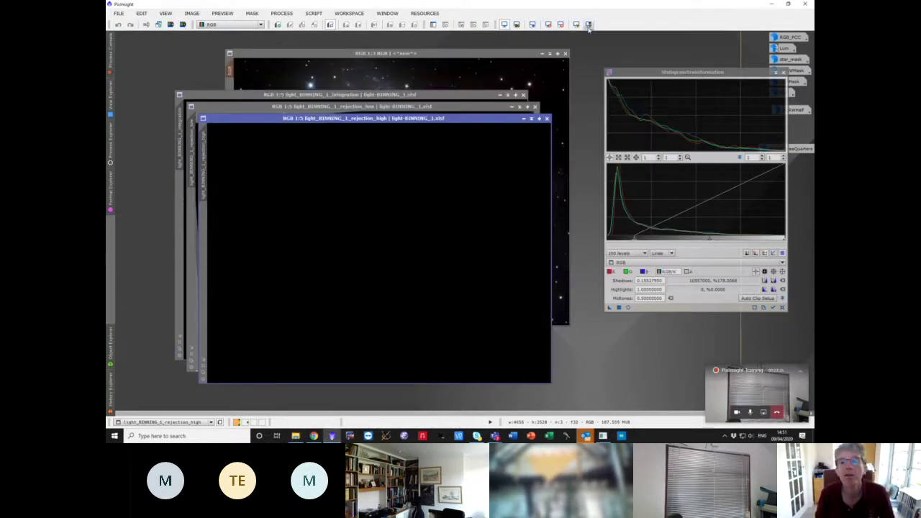
pyautogui.click(547, 119)
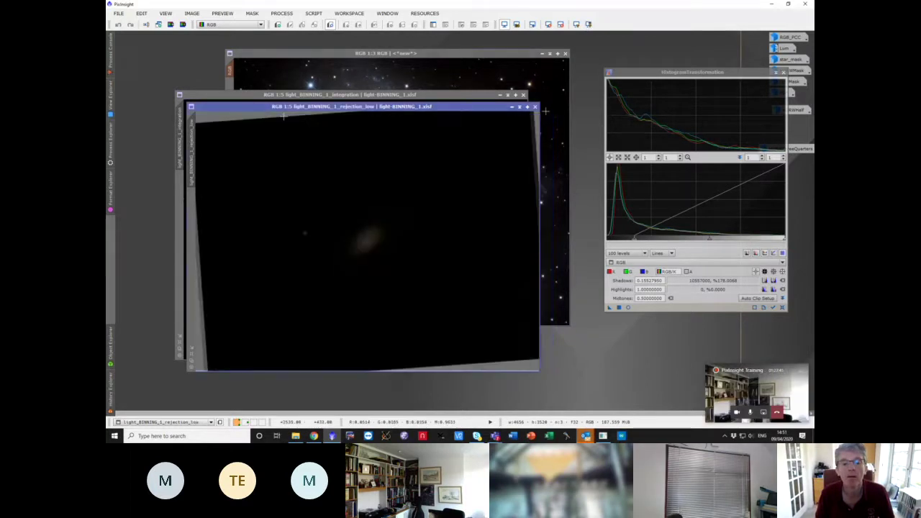
pyautogui.hotkey('ctrl', 'w')
# - Display the Andromeda integration image with an unlinked STF AutoStretch, comparing it with the boosted stretch before returning to the standard one
pyautogui.click(577, 25)
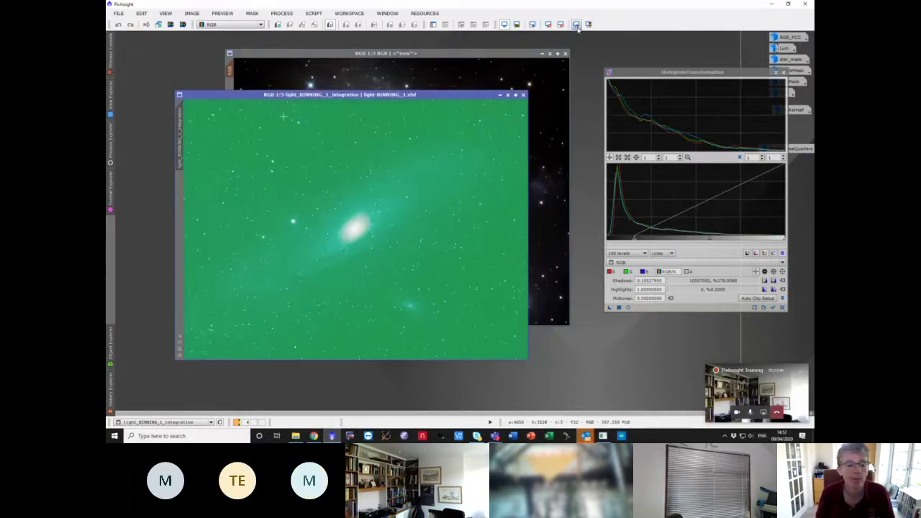
pyautogui.click(576, 25)
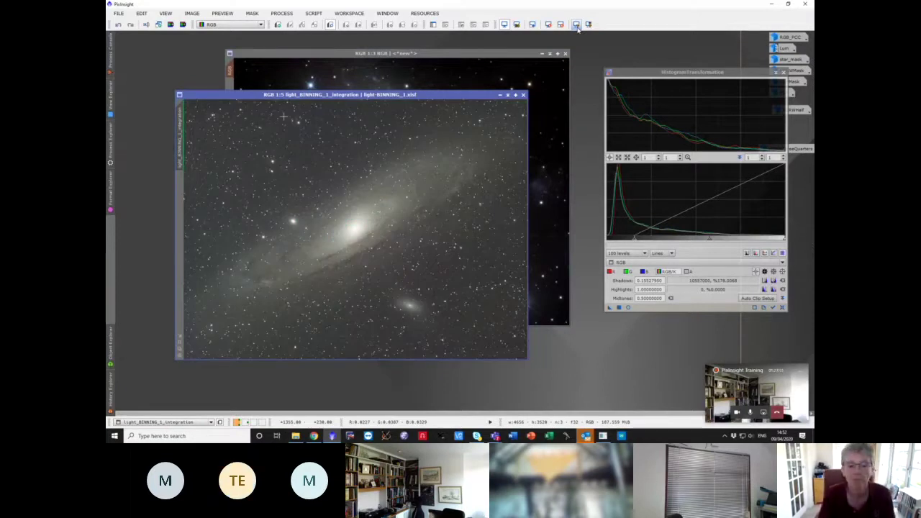
pyautogui.click(587, 25)
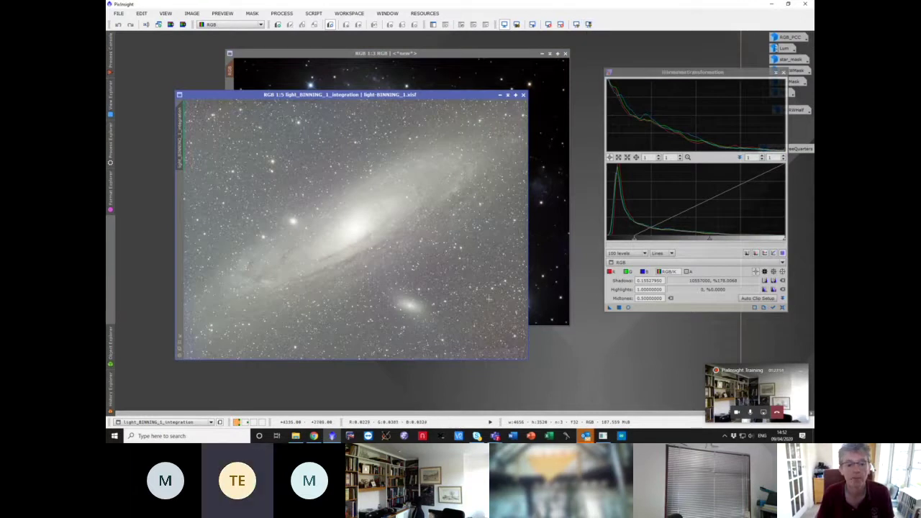
pyautogui.click(576, 29)
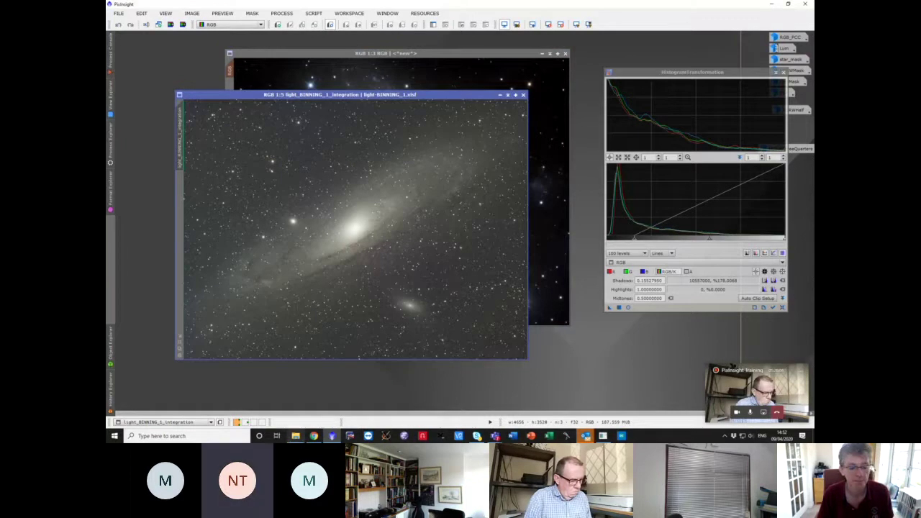
# - Open light-BINNING_1 from the M31 Jan 20 master folder in Weybridge 2019 FSQ85 and close its low and high rejection maps
pyautogui.click(295, 436)
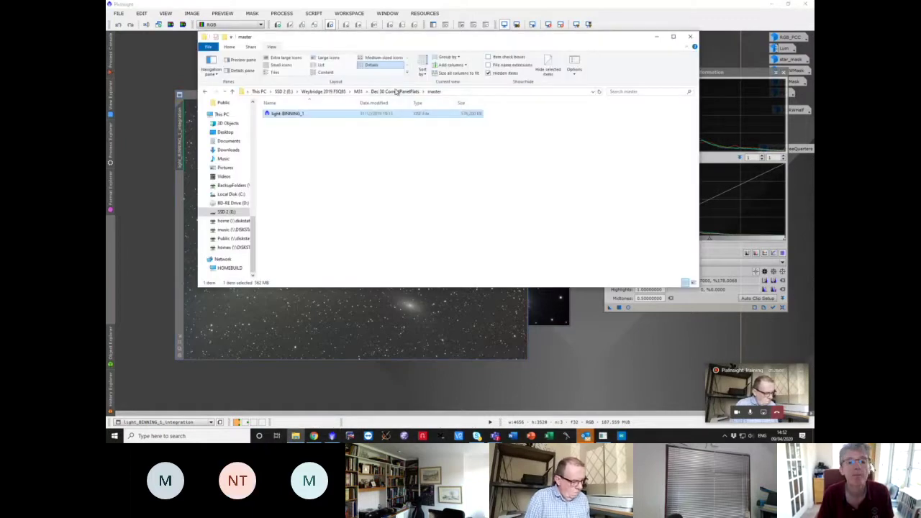
pyautogui.click(359, 91)
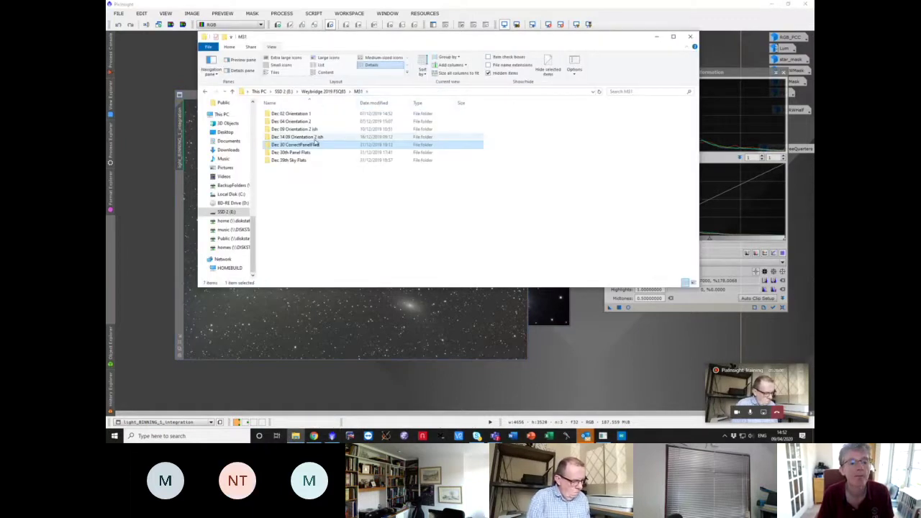
pyautogui.click(324, 92)
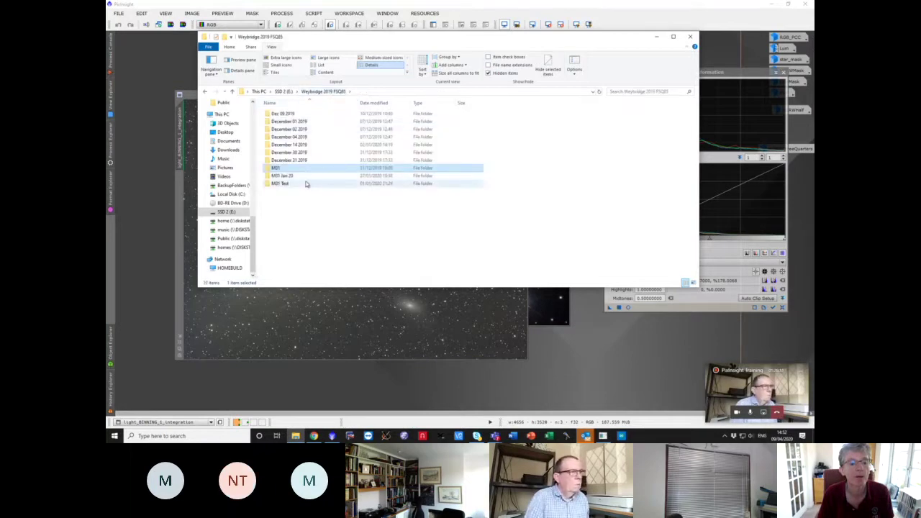
pyautogui.doubleClick(305, 180)
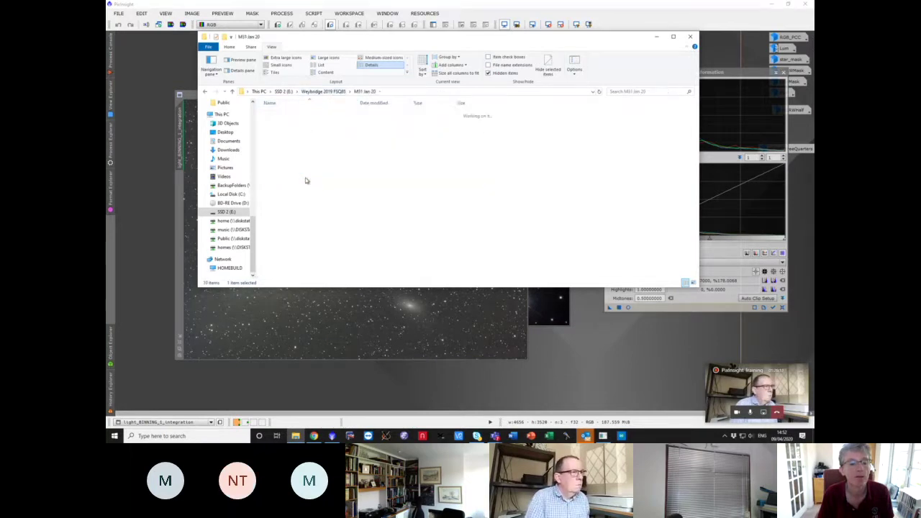
pyautogui.doubleClick(295, 150)
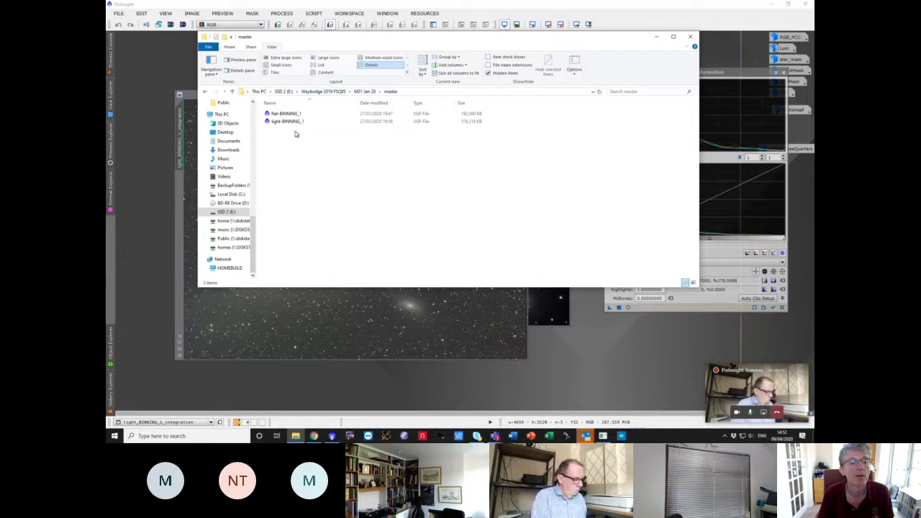
pyautogui.moveTo(297, 123); pyautogui.dragTo(297, 124)
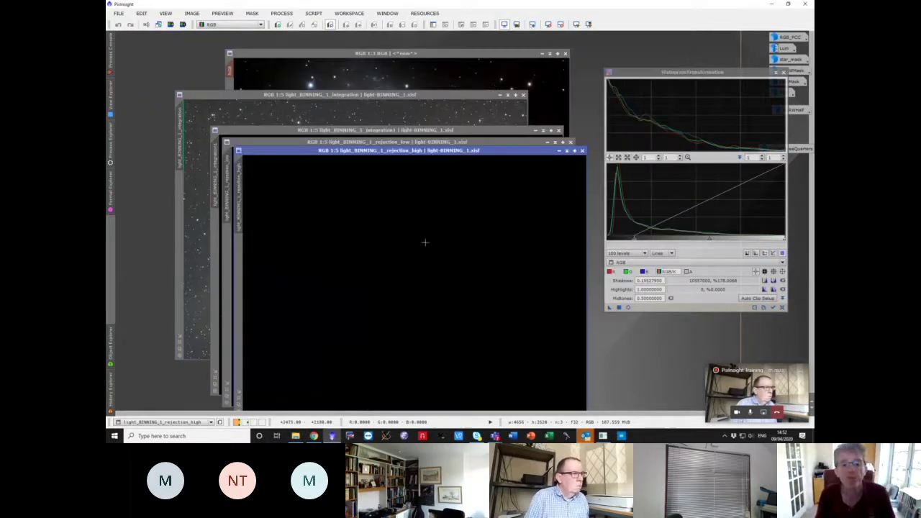
pyautogui.click(574, 151)
pyautogui.click(563, 142)
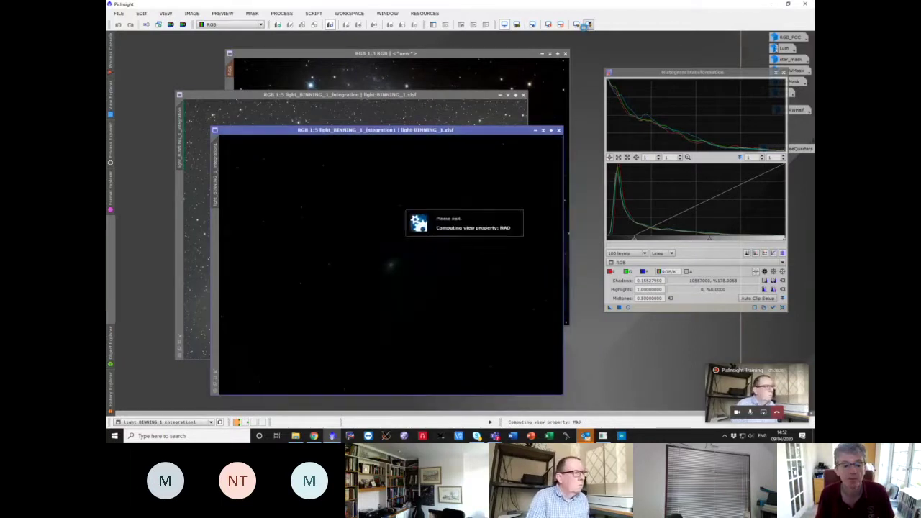
# - Apply an STF AutoStretch to the January integration image, trying the boosted version and returning to the standard stretch
pyautogui.click(577, 24)
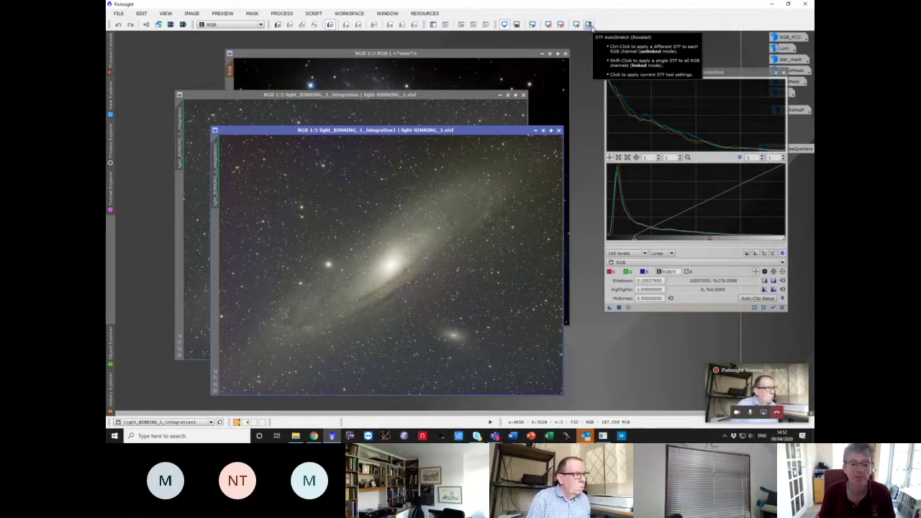
pyautogui.click(589, 25)
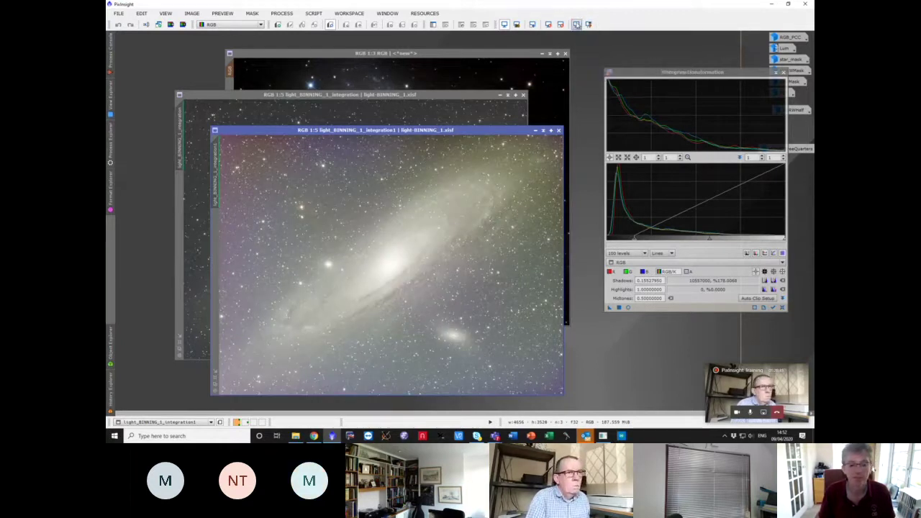
pyautogui.click(577, 25)
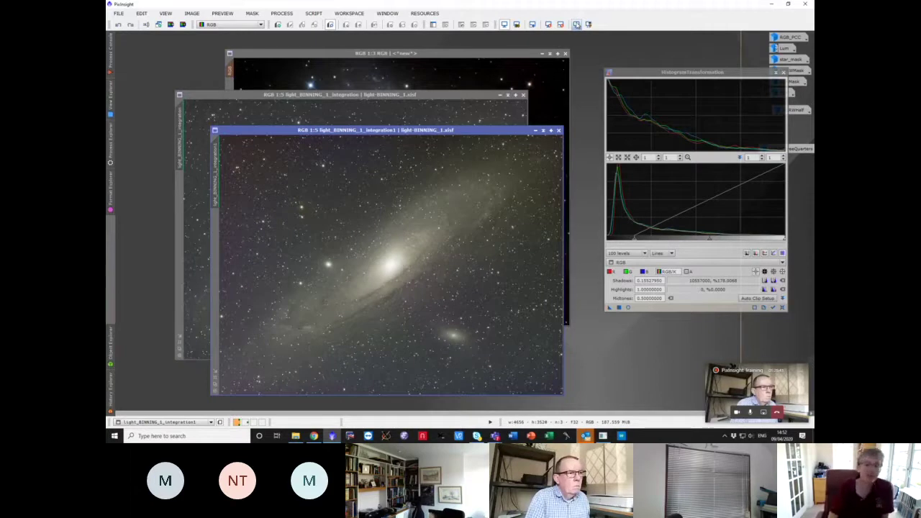
# - Move the January integration image aside and examine its FITS header for the observation dates and number of integrated images
pyautogui.moveTo(423, 131); pyautogui.dragTo(486, 135)
pyautogui.click(118, 13)
pyautogui.click(141, 179)
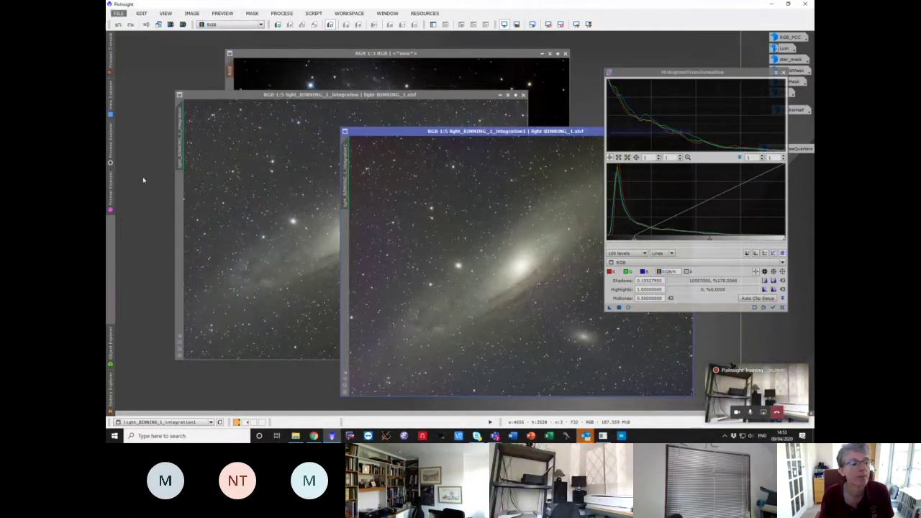
pyautogui.scroll(-9, 510, 211)
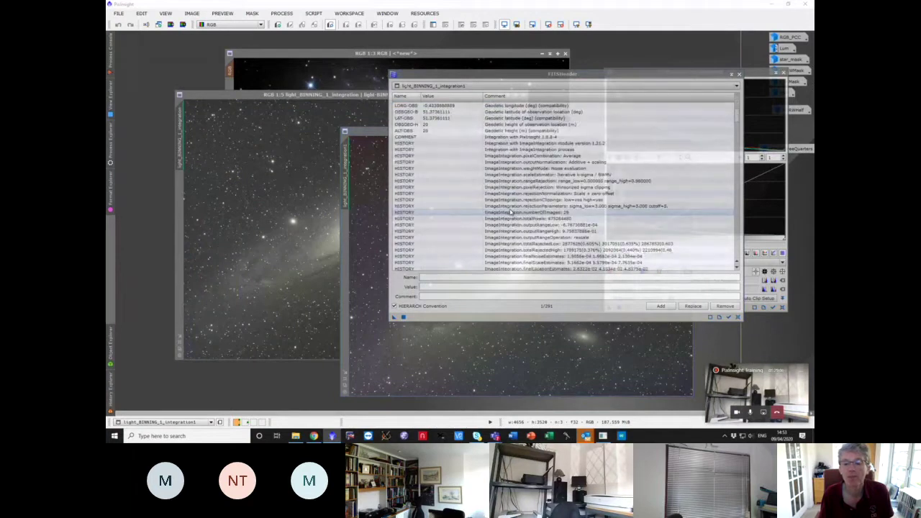
pyautogui.scroll(5, 510, 211)
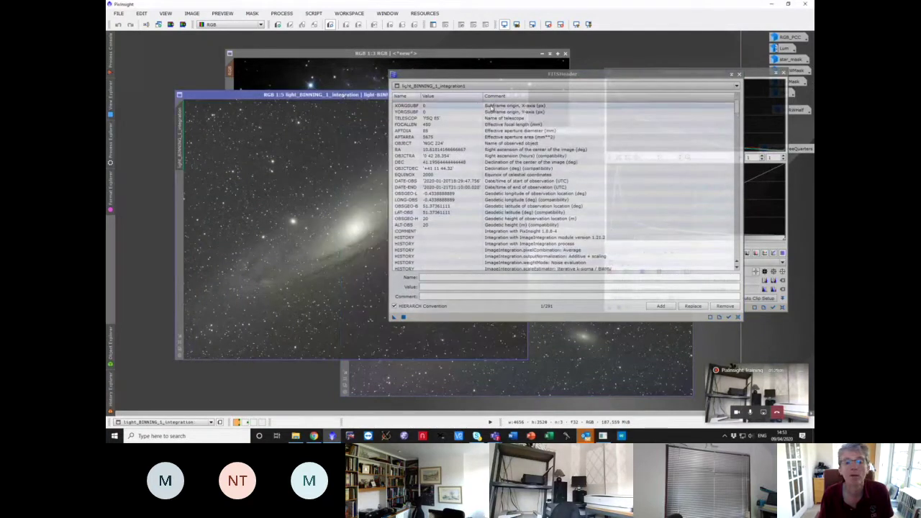
# - Examine the FITS header of light_BINNING_1_integration for its observation dates and number of integrated images, and close the header window
pyautogui.click(474, 86)
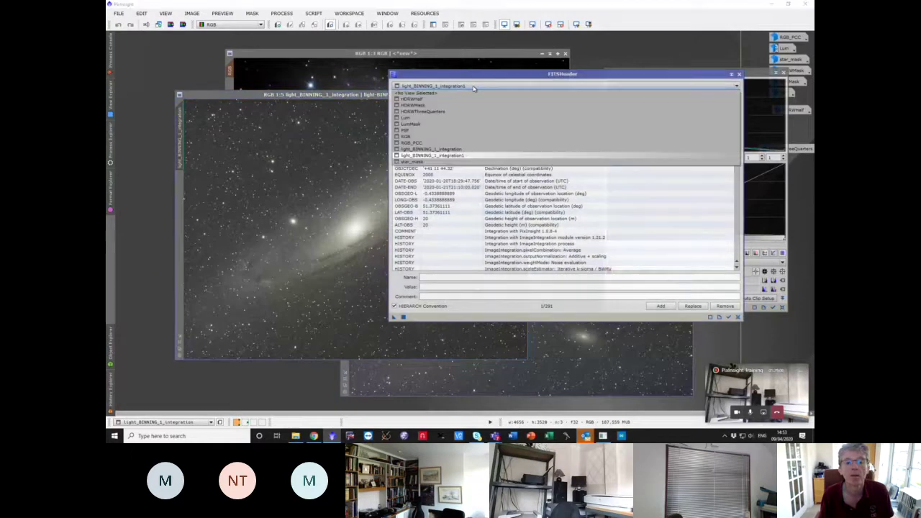
pyautogui.click(476, 149)
pyautogui.scroll(-6, 476, 152)
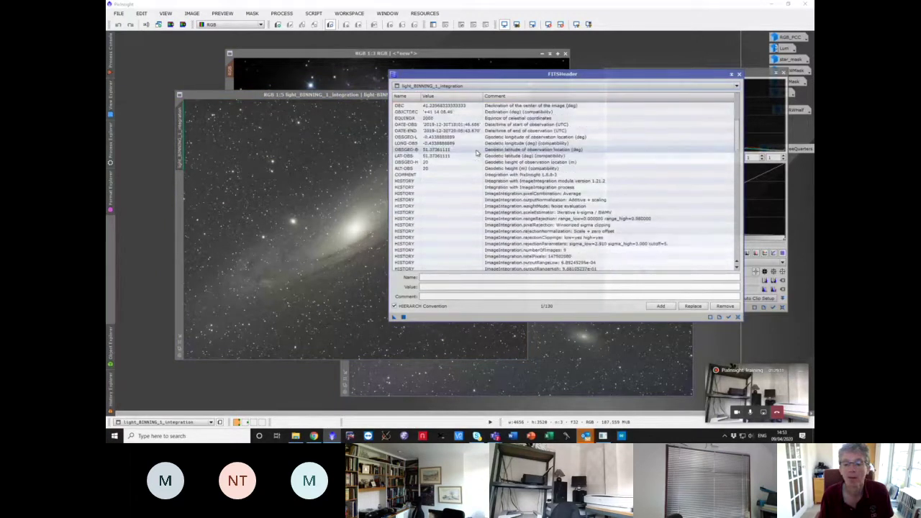
pyautogui.scroll(6, 478, 151)
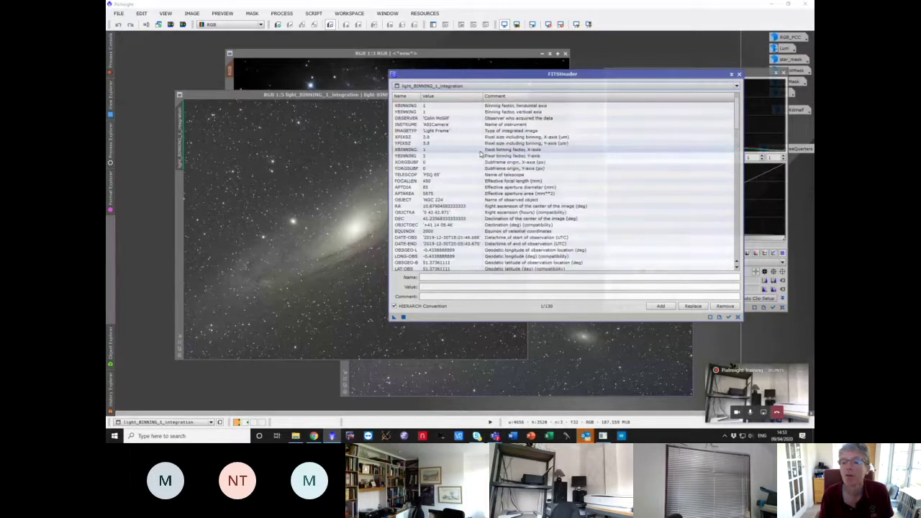
pyautogui.click(738, 74)
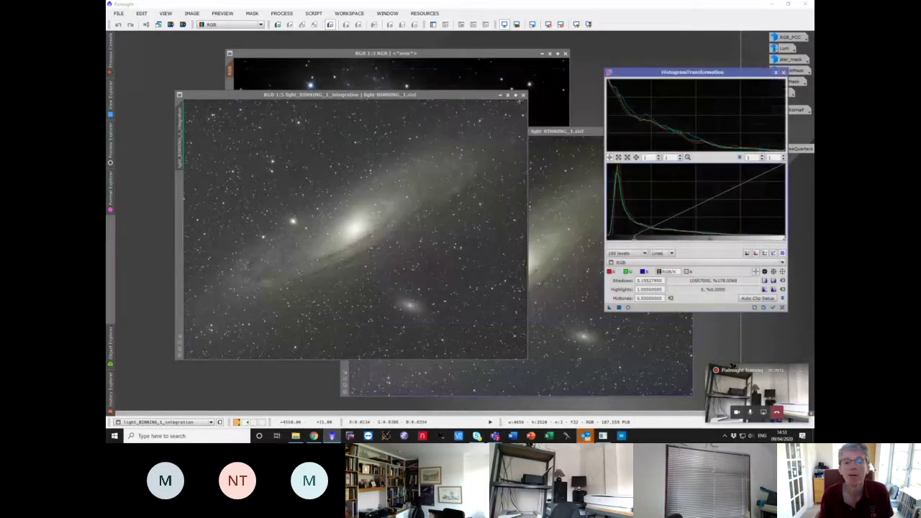
# - Place the January integration over the December one and inspect its background gradients with the boosted stretch before restoring the standard stretch
pyautogui.moveTo(560, 133); pyautogui.dragTo(436, 103)
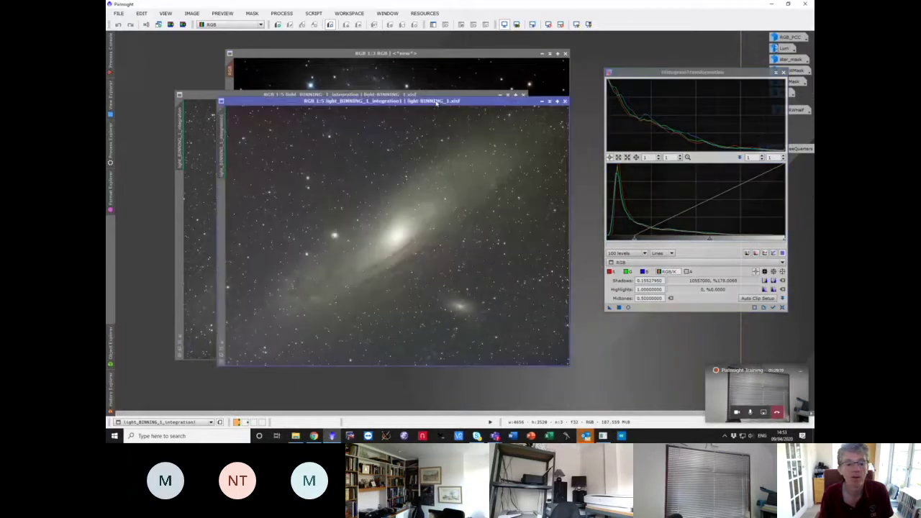
pyautogui.click(589, 24)
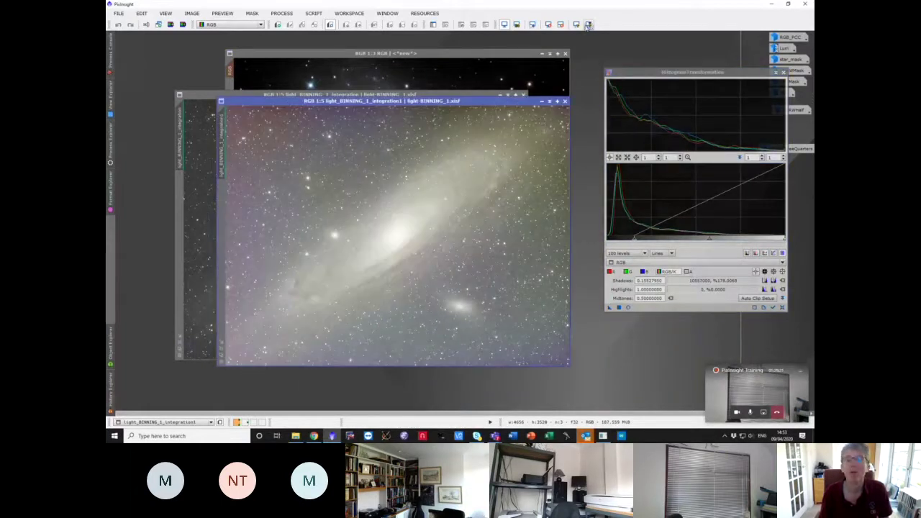
pyautogui.click(575, 26)
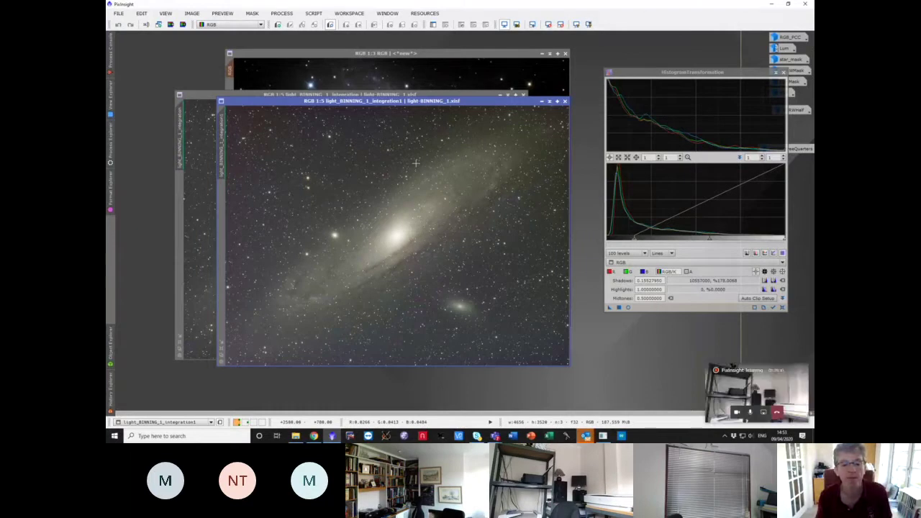
pyautogui.rightClick(415, 163)
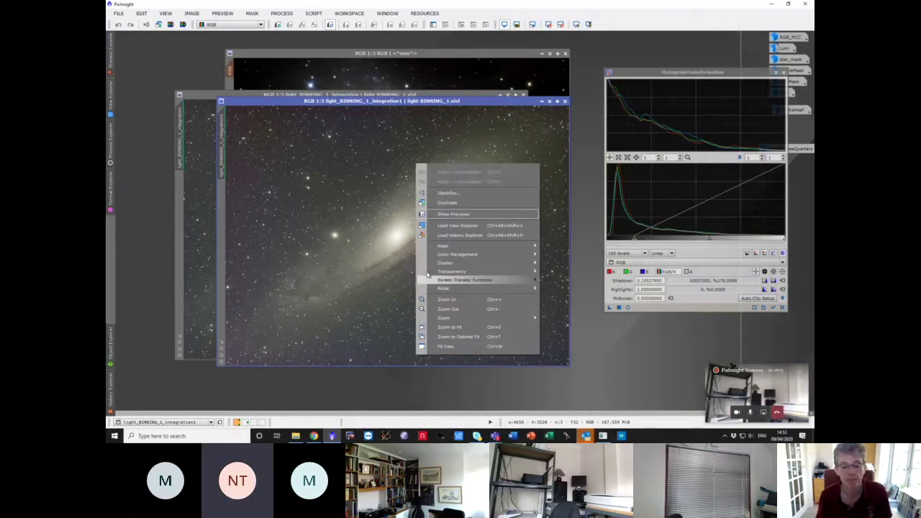
pyautogui.click(327, 172)
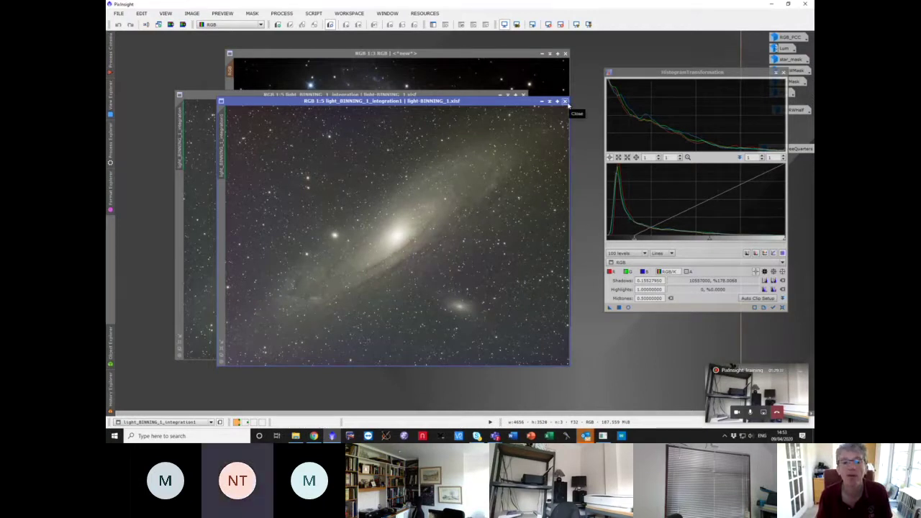
# - Close both M31 integration images and clear the project, resetting the whole workspace to its default state
pyautogui.click(565, 101)
pyautogui.click(523, 95)
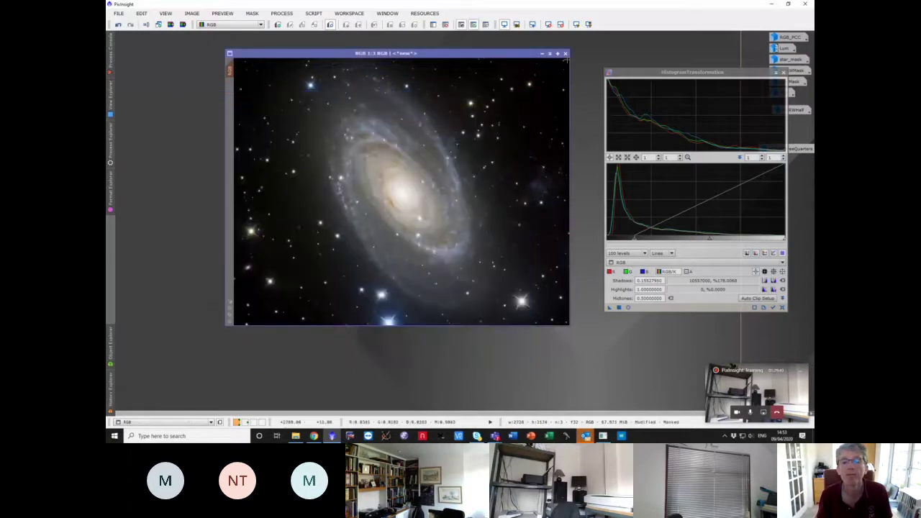
pyautogui.click(115, 13)
pyautogui.click(155, 133)
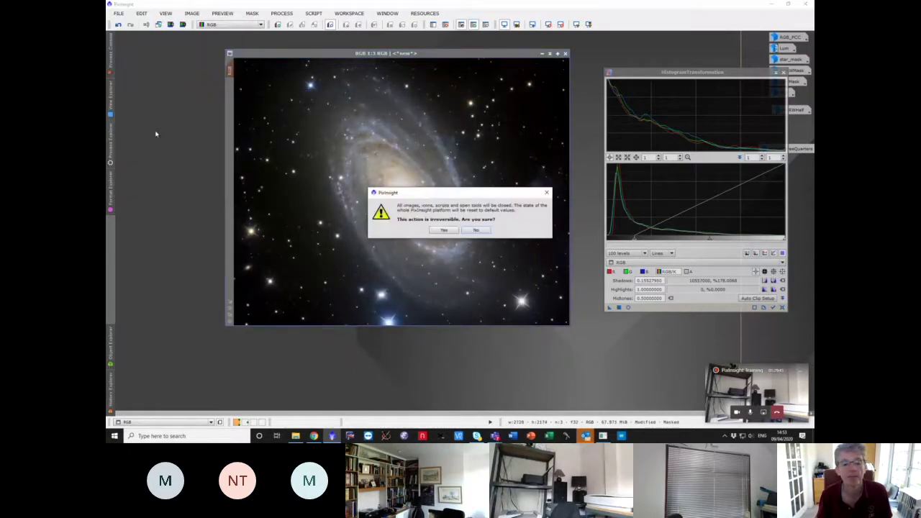
pyautogui.click(446, 230)
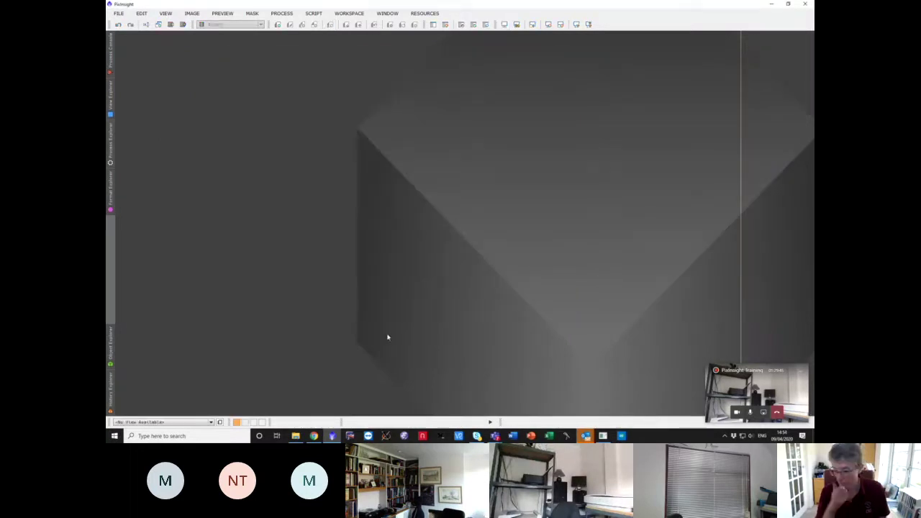
# - Switch to File Explorer and examine the individual light frames in the Lums folder of M31 Jan 20
pyautogui.click(300, 438)
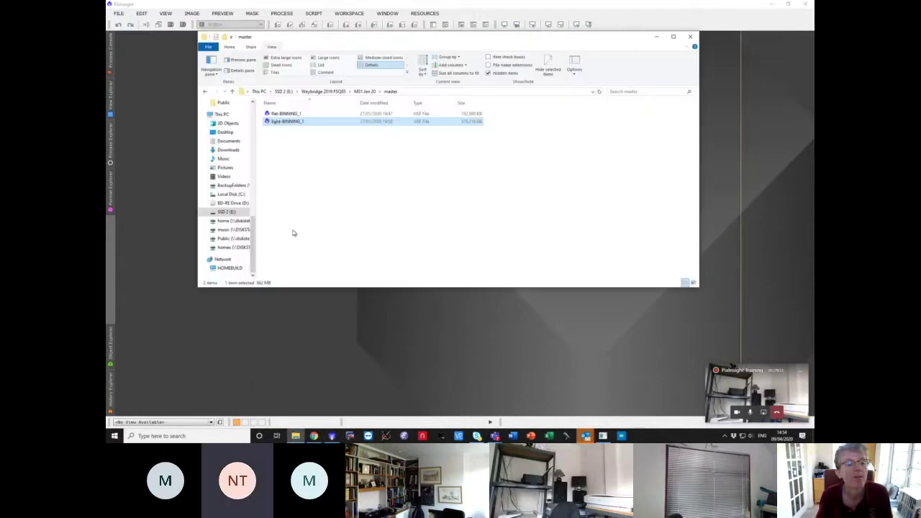
pyautogui.click(365, 92)
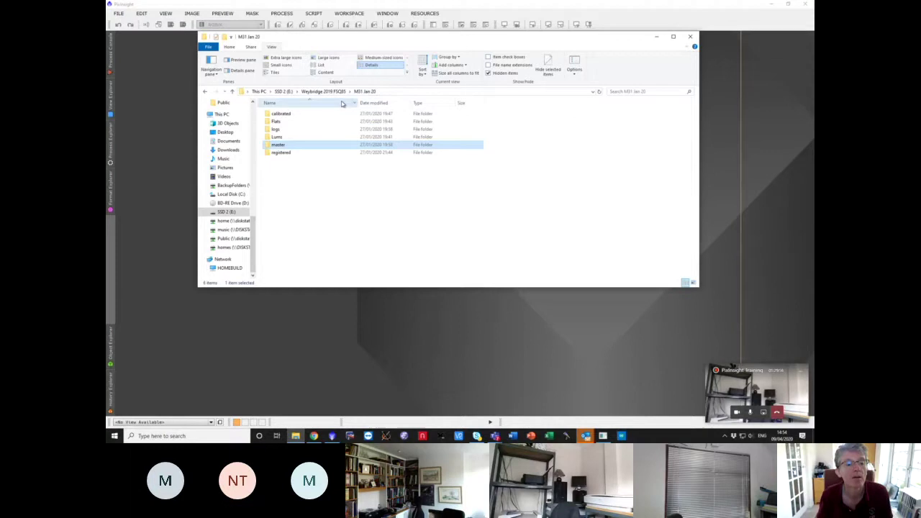
pyautogui.doubleClick(290, 137)
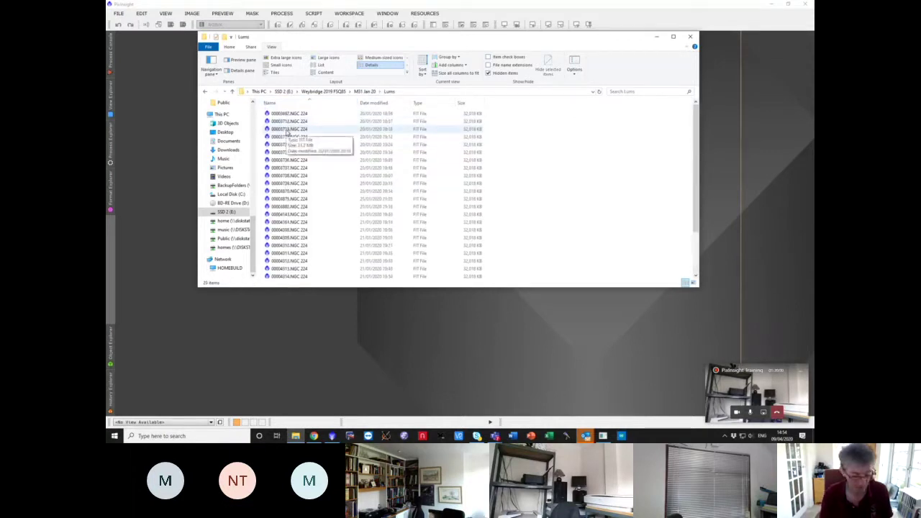
pyautogui.hotkey('ctrl', 'a')
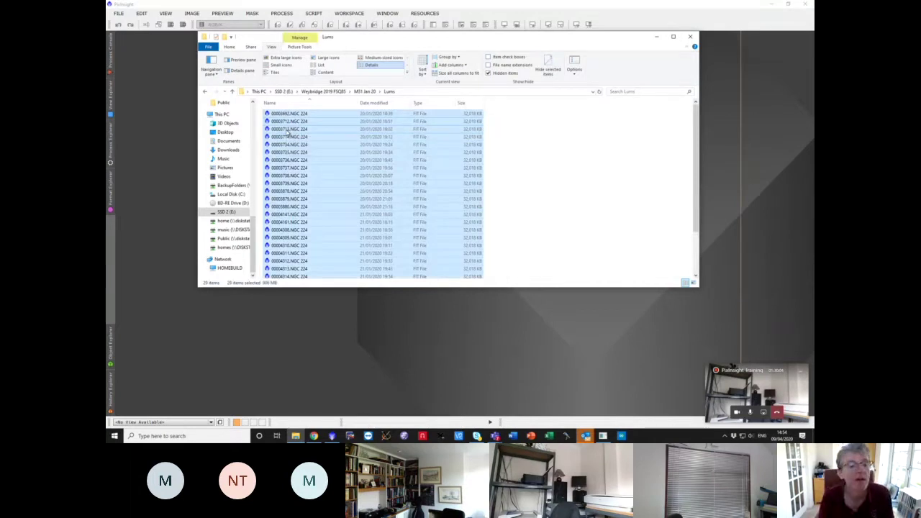
pyautogui.scroll(-2, 287, 134)
pyautogui.scroll(3, 280, 143)
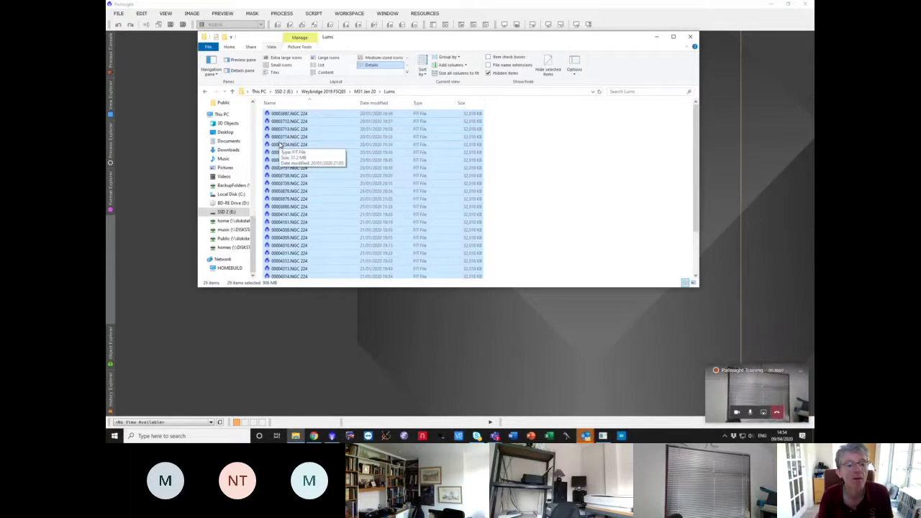
# - Examine the flat frames in the Flats folder of M31 Jan 20 and close the File Explorer window
pyautogui.click(364, 91)
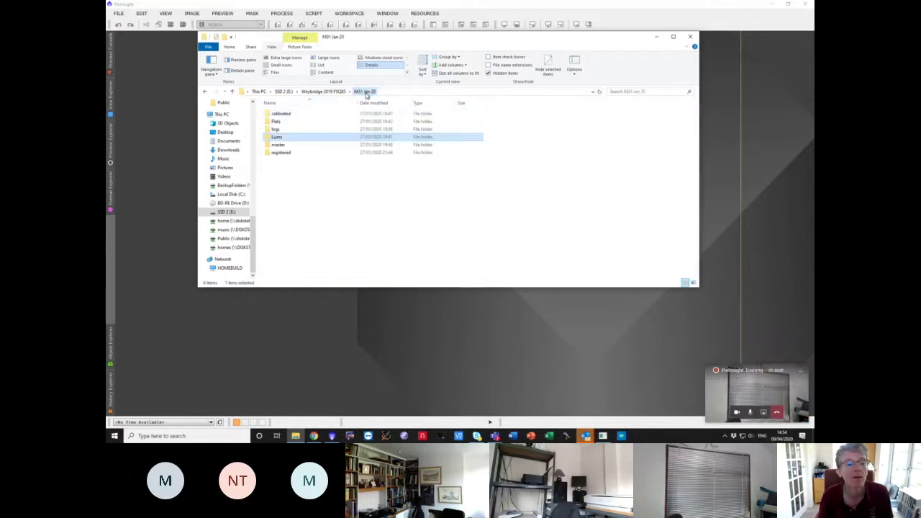
pyautogui.doubleClick(298, 125)
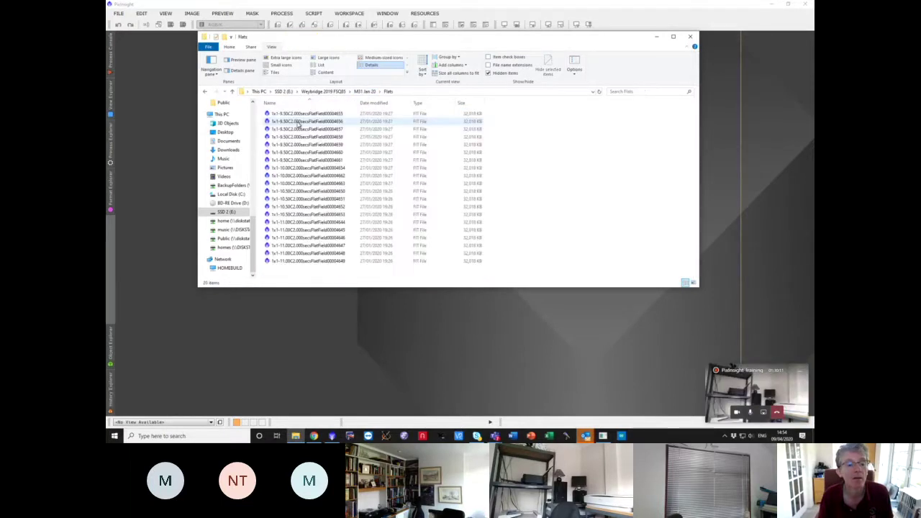
pyautogui.click(364, 91)
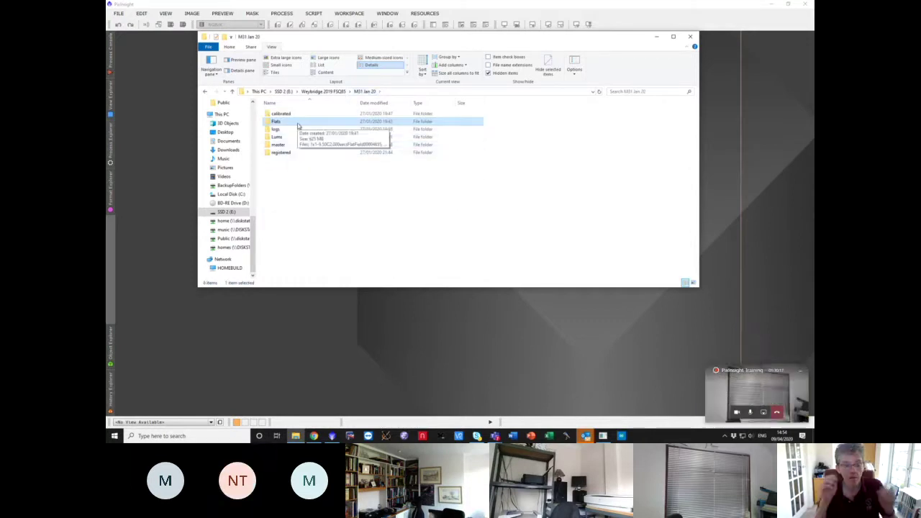
pyautogui.doubleClick(297, 124)
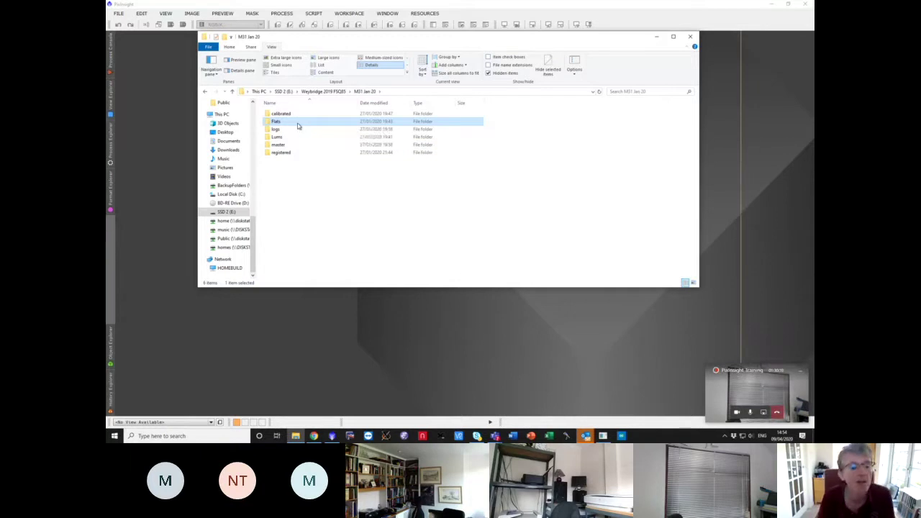
pyautogui.click(205, 92)
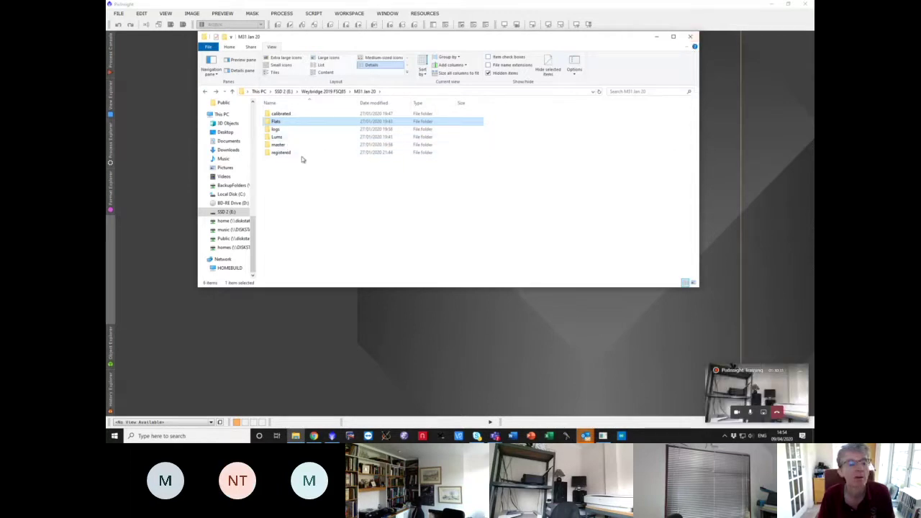
pyautogui.click(690, 36)
# - Open the Blink process for inspecting the individual M31 frames
pyautogui.click(281, 13)
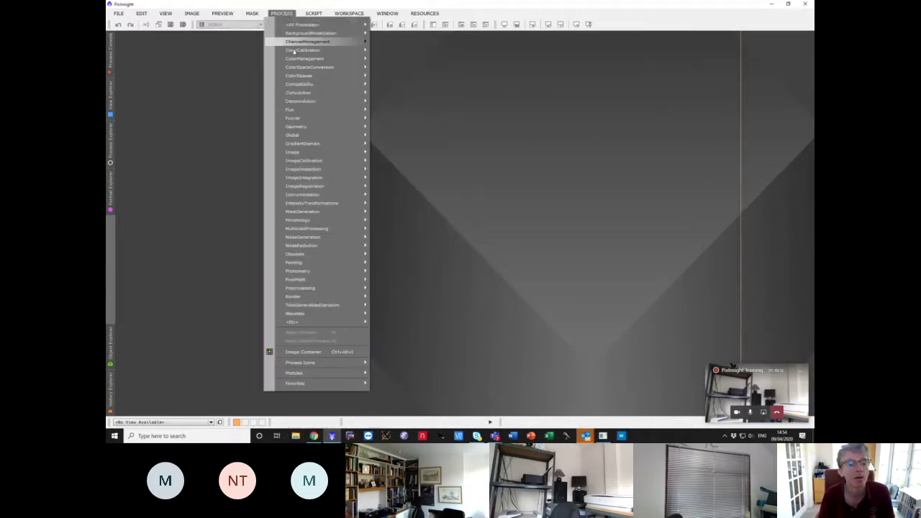
pyautogui.moveTo(260, 14)
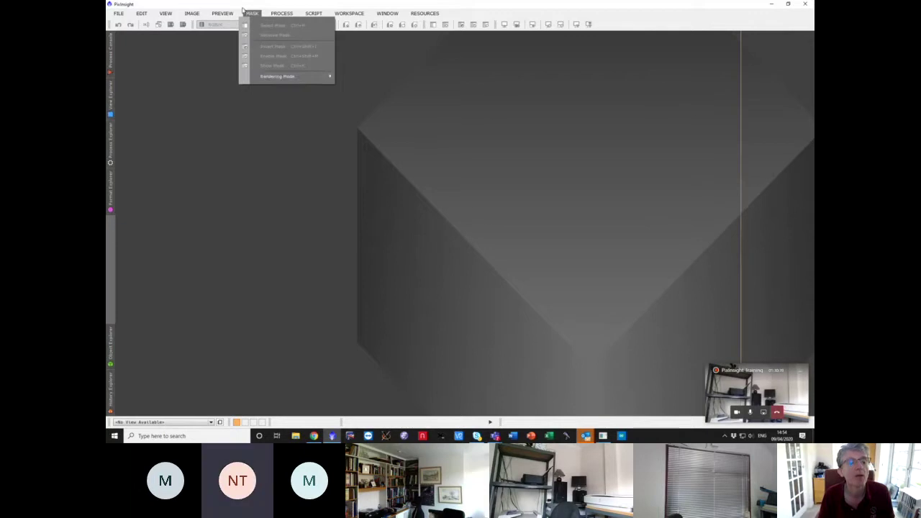
pyautogui.moveTo(322, 186)
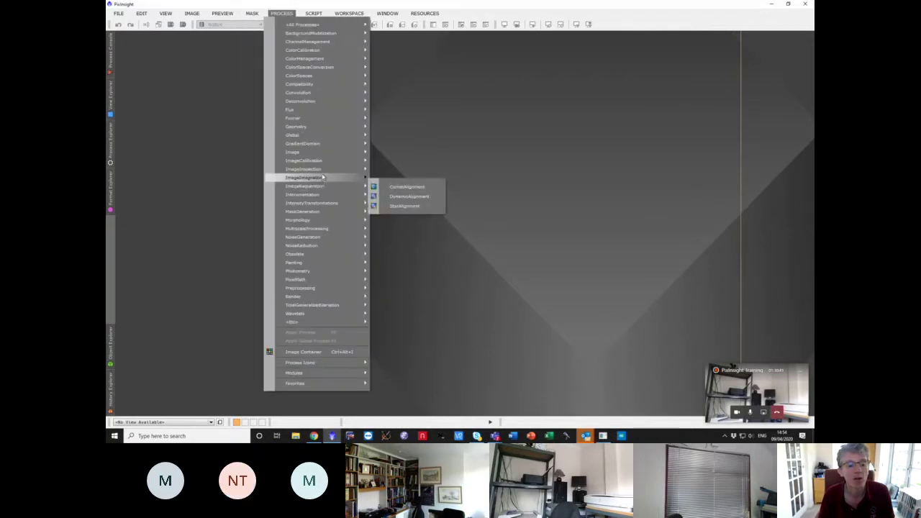
pyautogui.moveTo(338, 160)
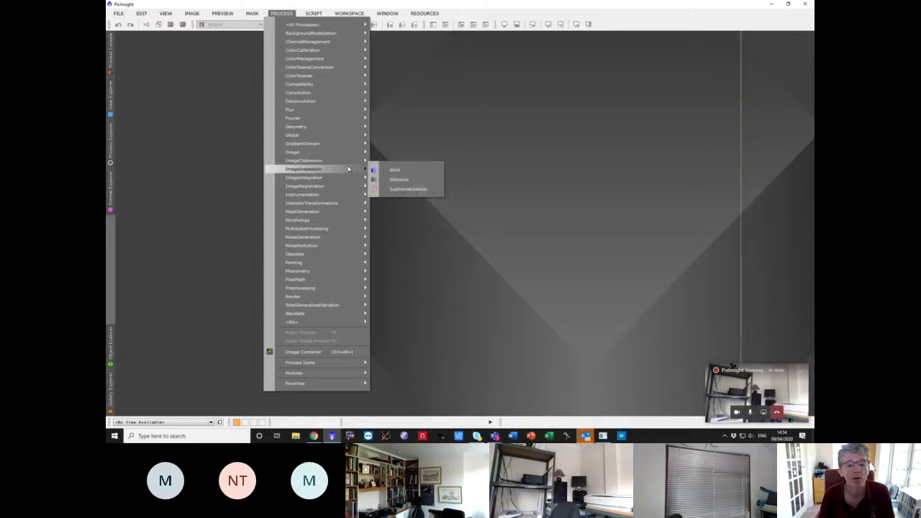
pyautogui.click(396, 170)
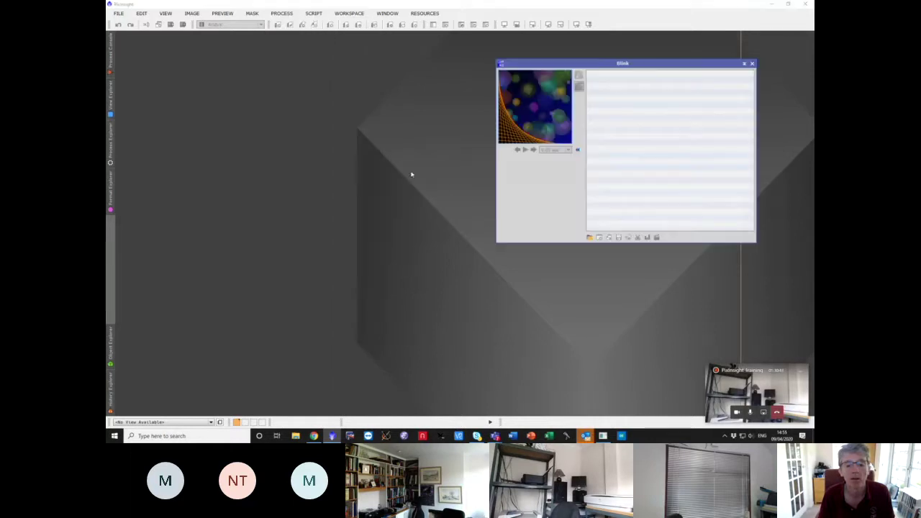
# - Choose image files for Blink, browsing SSD 2 (E:) to the calibrated light folder in Weybridge 2019 FSQ85, M31 Jan 20
pyautogui.click(591, 238)
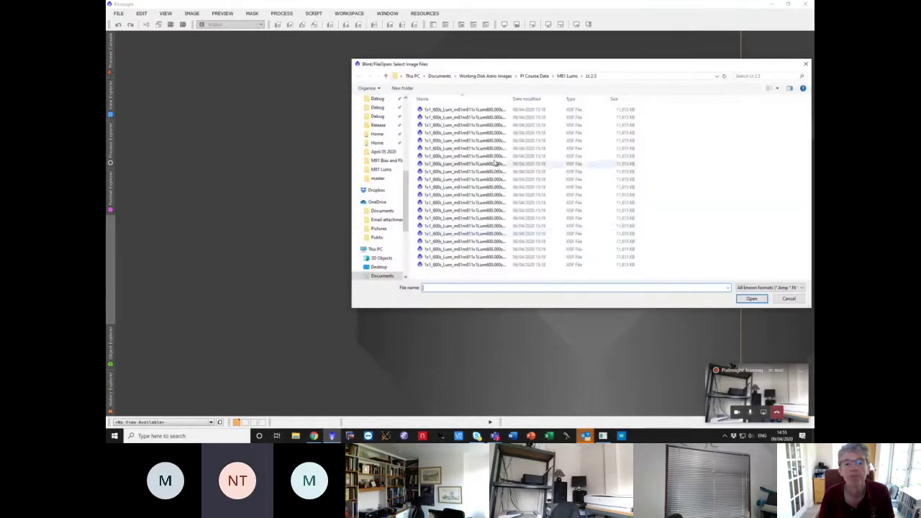
pyautogui.click(567, 76)
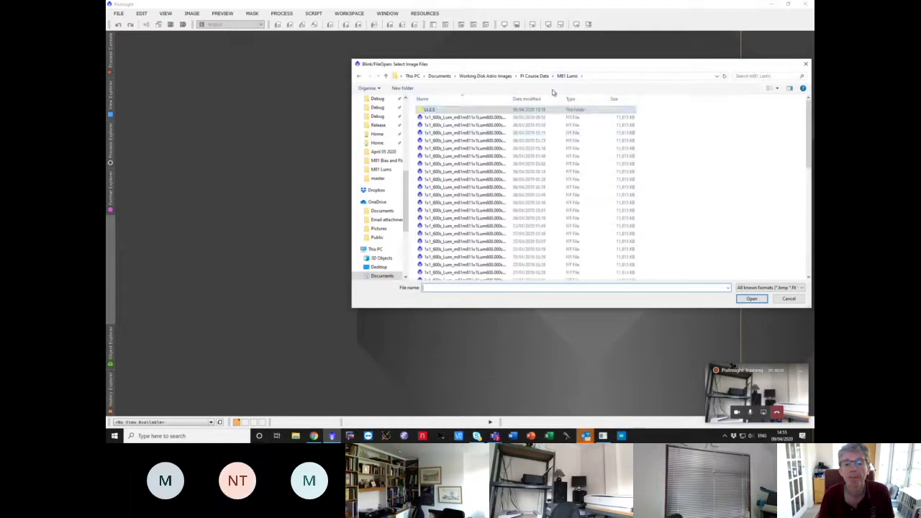
pyautogui.scroll(-5, 408, 207)
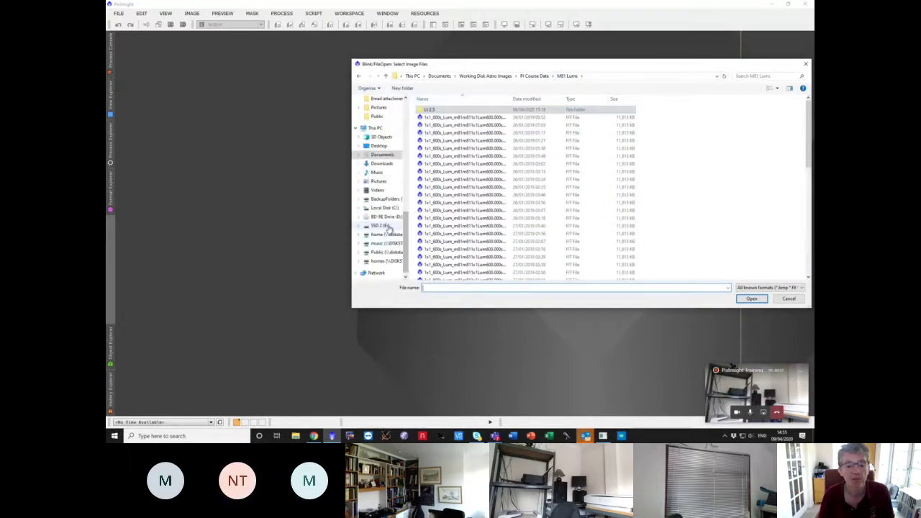
pyautogui.click(380, 225)
pyautogui.doubleClick(446, 125)
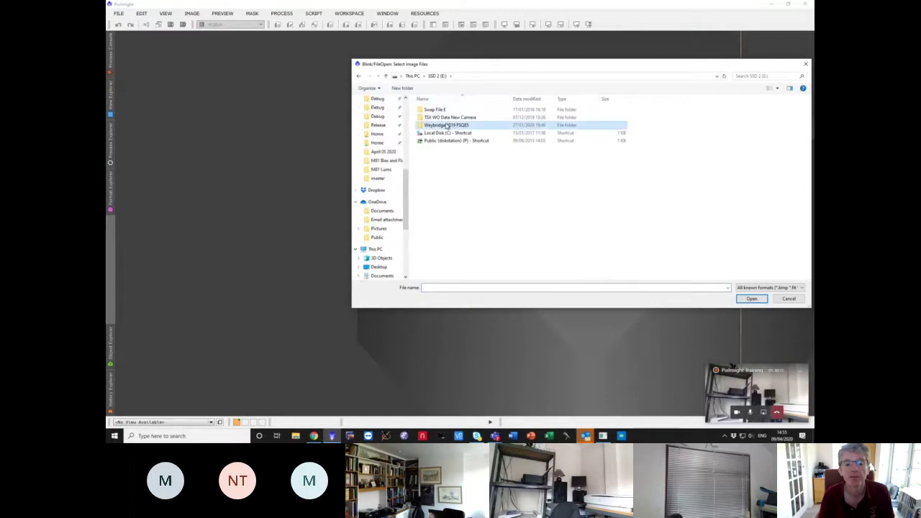
pyautogui.click(442, 124)
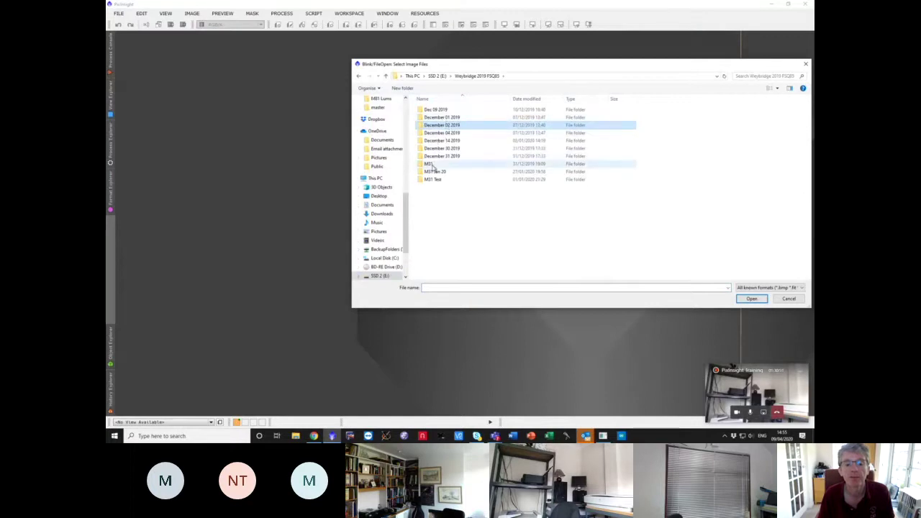
pyautogui.doubleClick(434, 172)
pyautogui.doubleClick(437, 110)
pyautogui.doubleClick(441, 117)
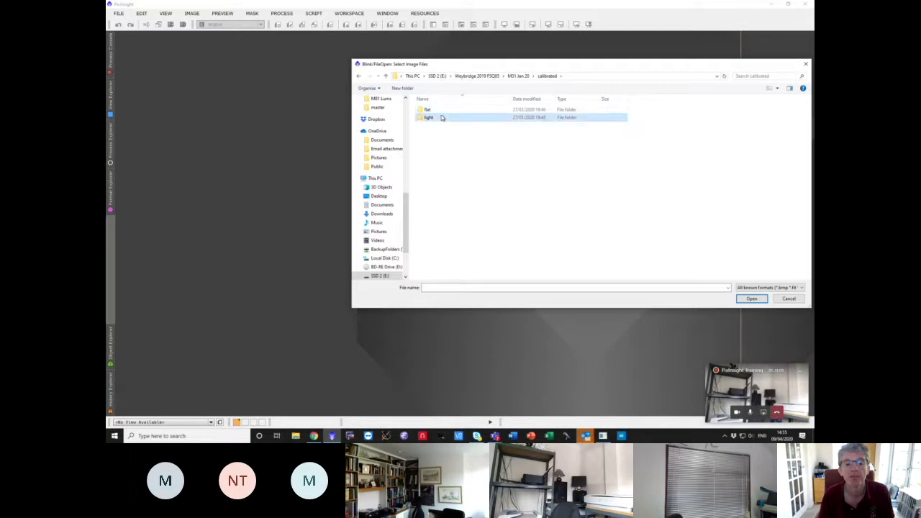
# - Load all the calibrated NGC 224 frames from the debayered folder into Blink
pyautogui.doubleClick(441, 110)
pyautogui.click(441, 111)
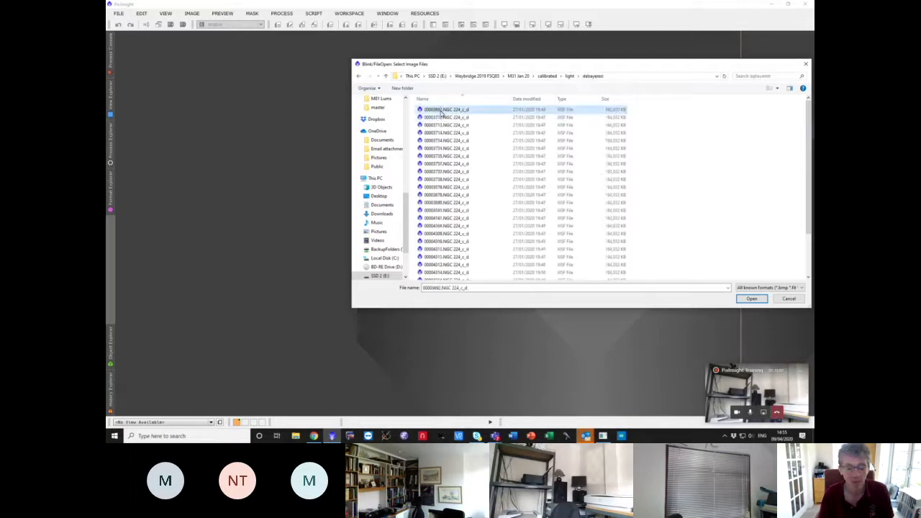
pyautogui.hotkey('ctrl', 'a')
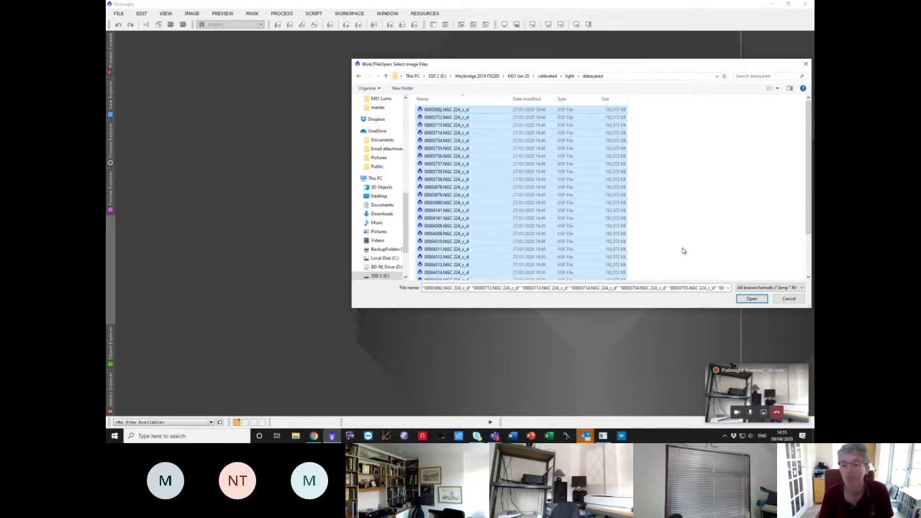
pyautogui.click(750, 298)
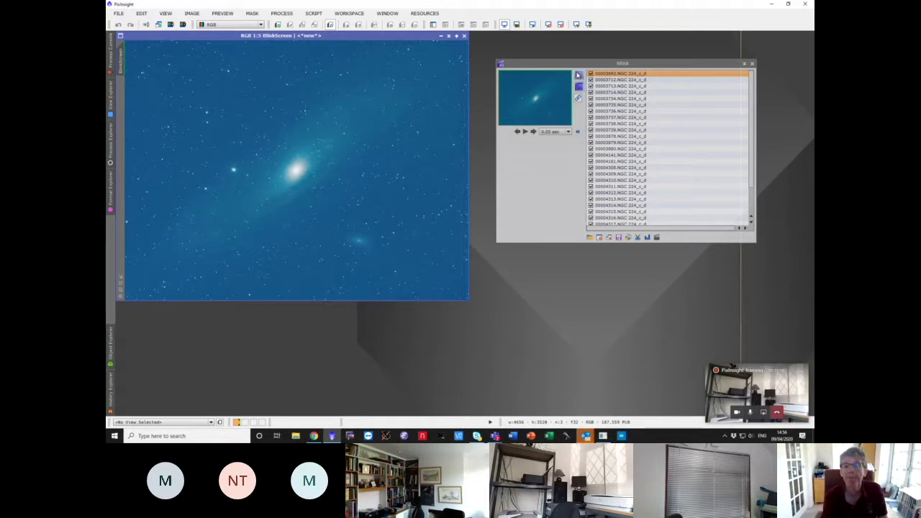
# - Auto-stretch the Blink frames with the RGB channels unlinked and bring the BlinkScreen image to the front
pyautogui.click(577, 75)
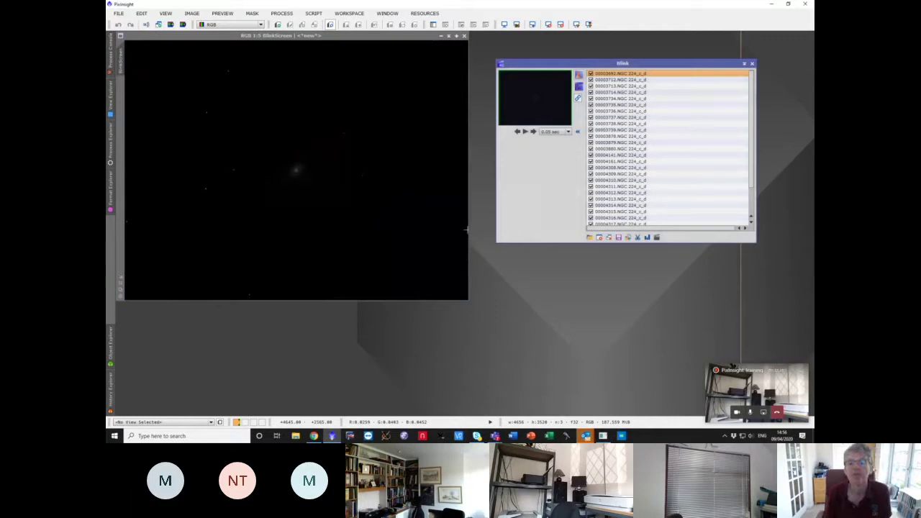
pyautogui.click(578, 98)
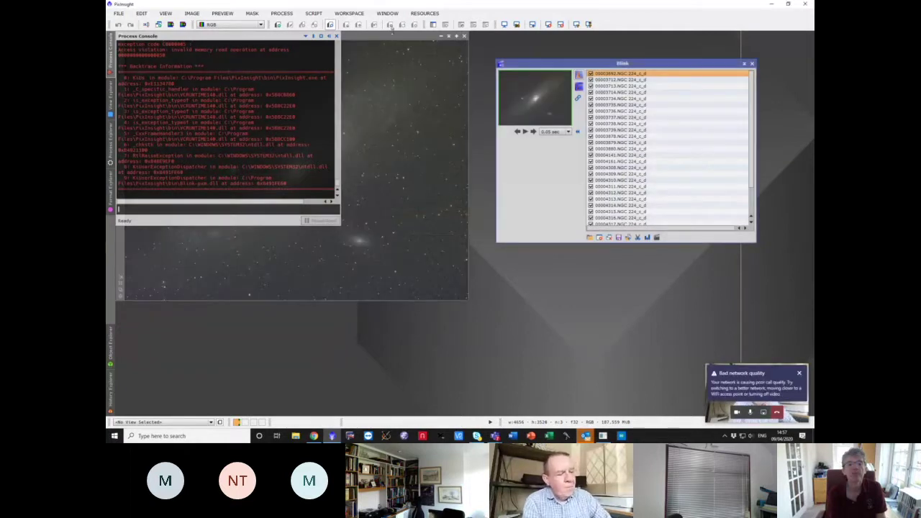
pyautogui.click(394, 37)
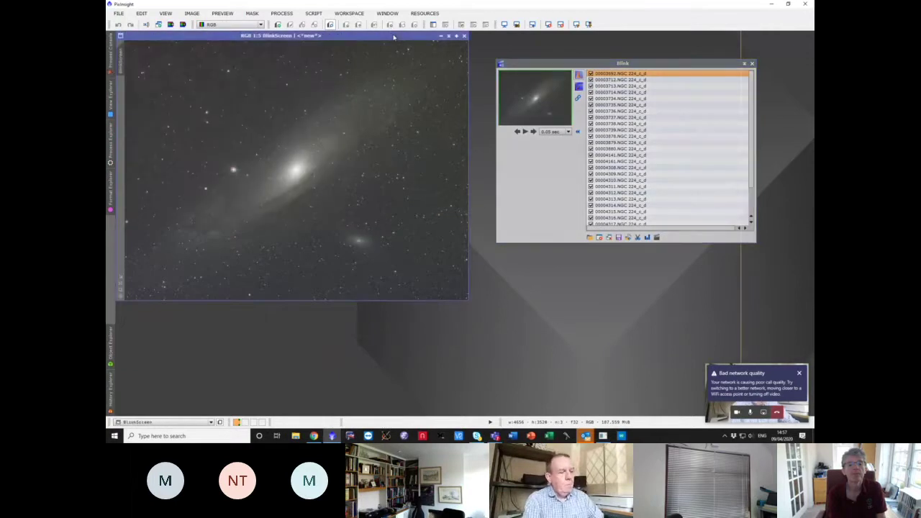
# - Step through the stretched M31 frames from the first one to 00004355, examining each for image quality
pyautogui.click(614, 74)
pyautogui.press('Down')
pyautogui.press('Down')
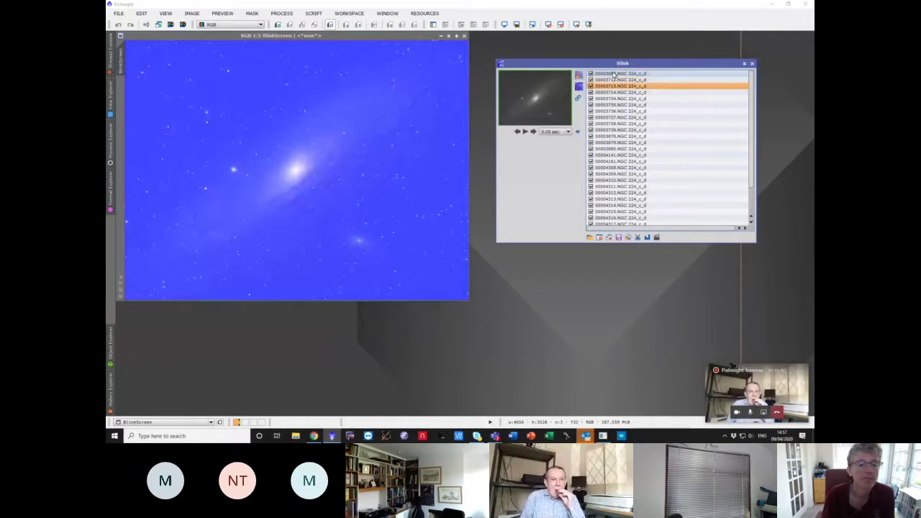
pyautogui.press('Down')
pyautogui.press('Up')
pyautogui.press('Down')
pyautogui.press('Up')
pyautogui.press('Down')
pyautogui.press('Down')
pyautogui.press('Down')
pyautogui.press('Down')
pyautogui.press('Down')
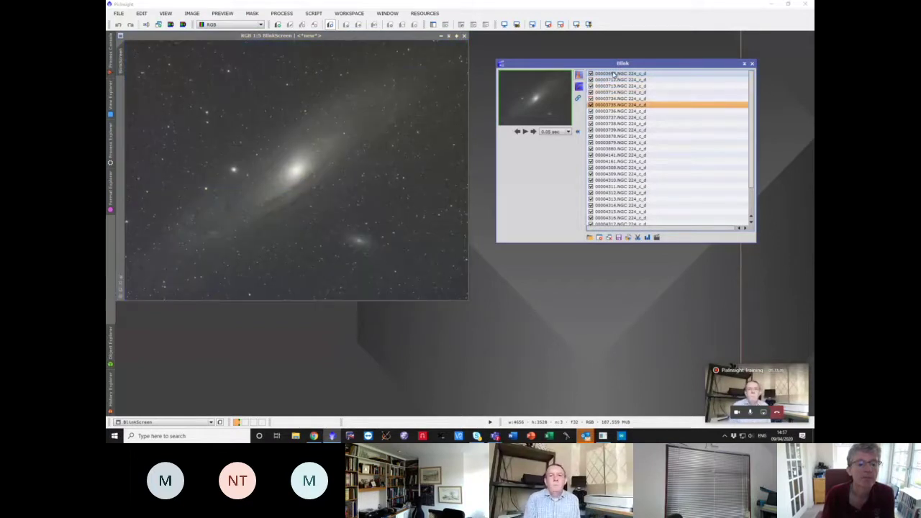
pyautogui.press('Down')
pyautogui.press('Down')
pyautogui.press('Down')
pyautogui.press('Down')
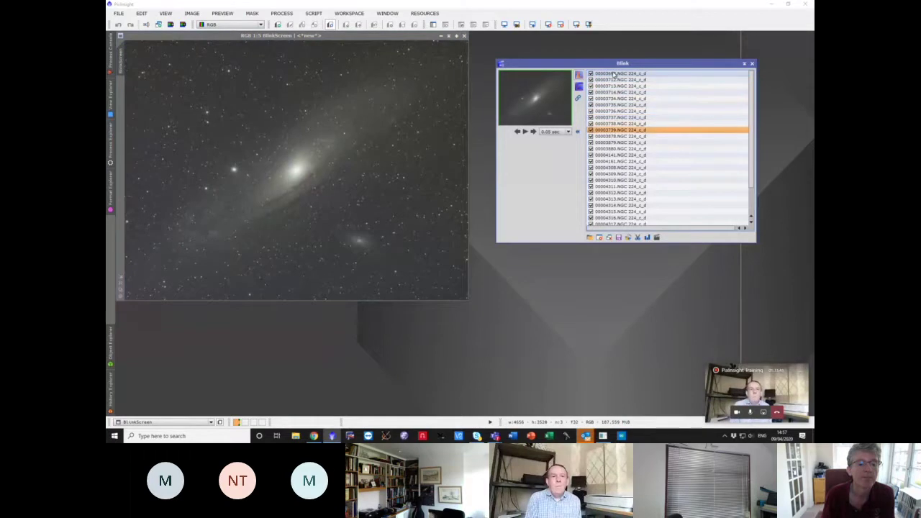
pyautogui.press('Down')
pyautogui.press('Down')
pyautogui.press('Down')
pyautogui.press('Down')
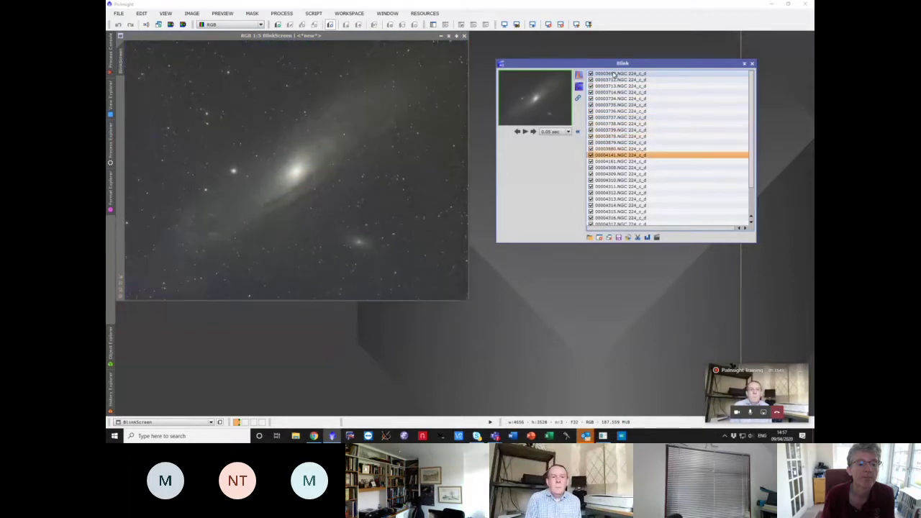
pyautogui.press('Down')
pyautogui.press('Down')
pyautogui.press('Down')
pyautogui.press('Down')
pyautogui.press('Down')
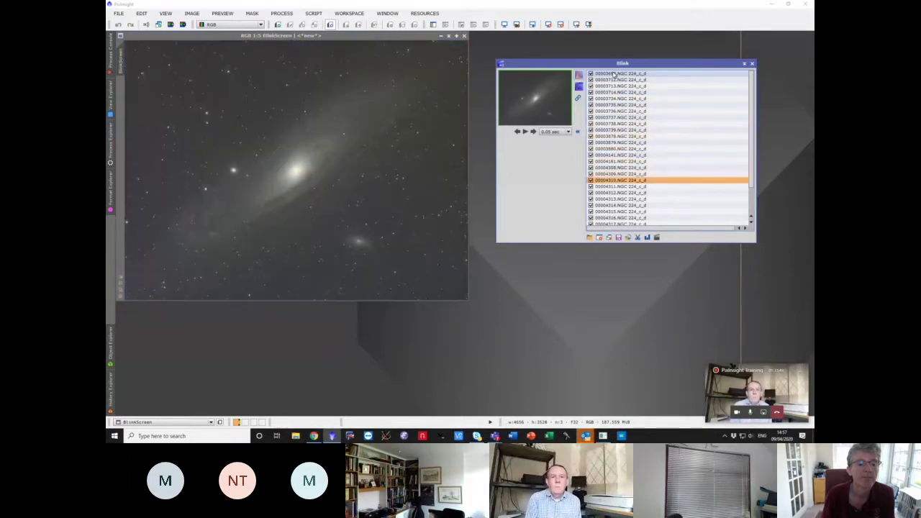
pyautogui.press('Down')
pyautogui.press('Down')
pyautogui.press('Down')
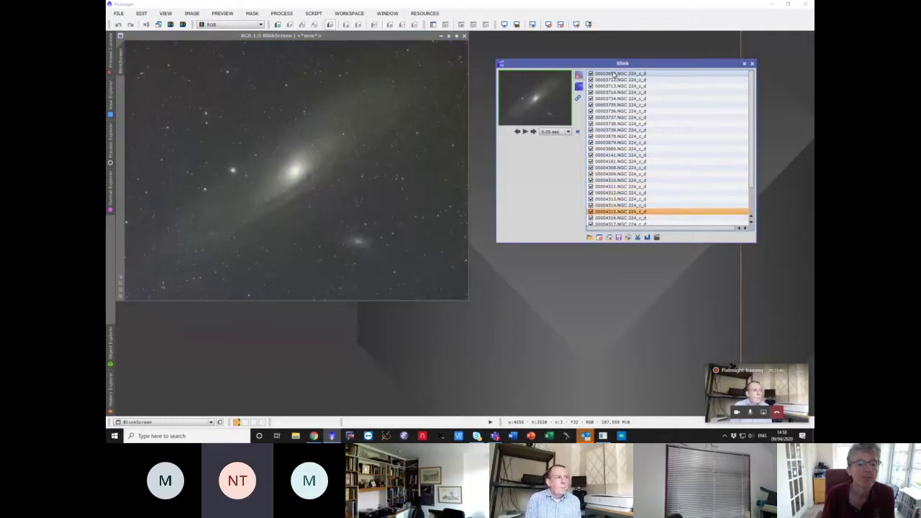
pyautogui.press('Down')
pyautogui.press('Down')
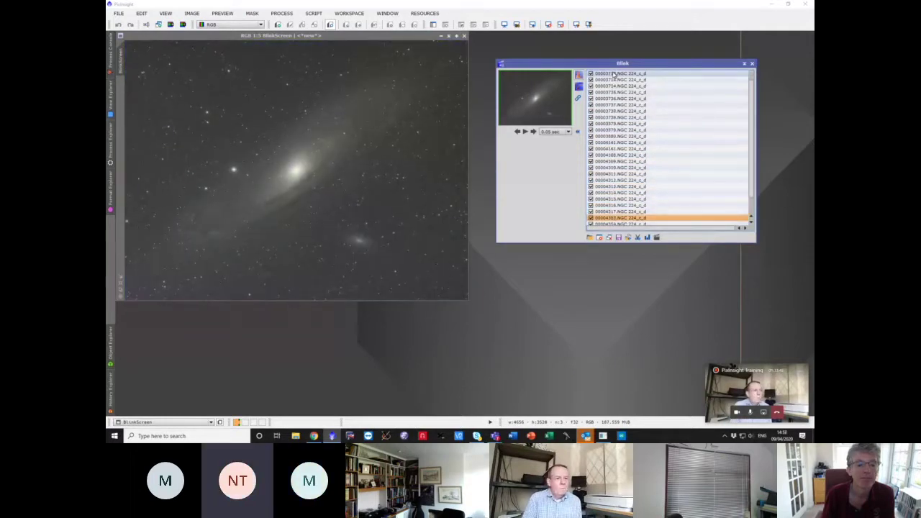
pyautogui.press('Down')
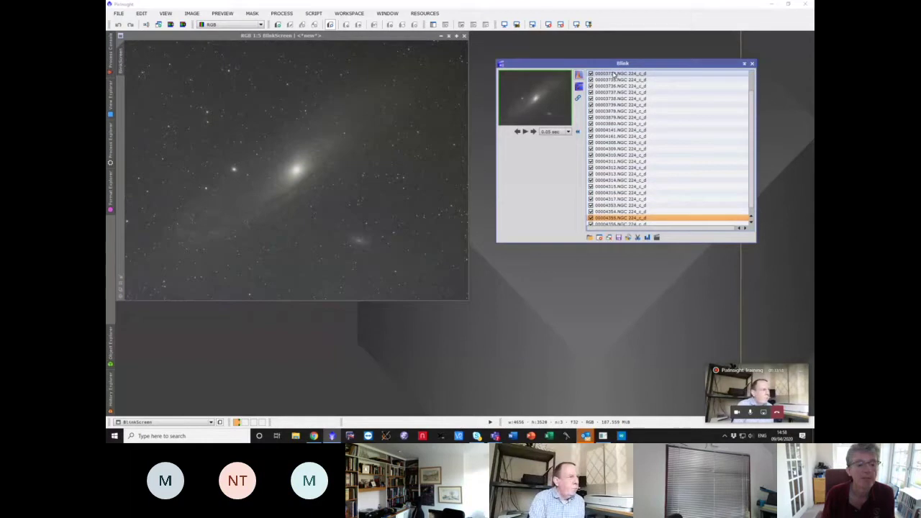
# - Compare the last three frames, 00004354 to 00004356, by flicking back and forth between them
pyautogui.press('Up')
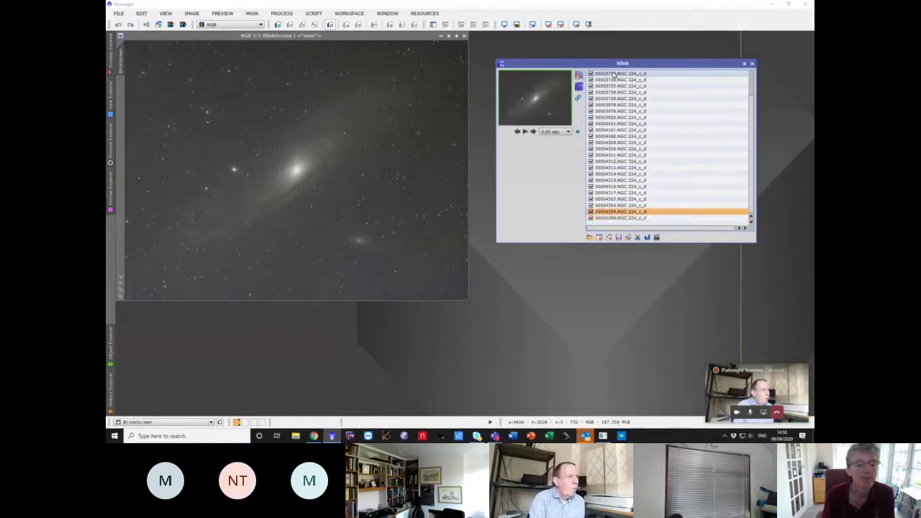
pyautogui.press('Up')
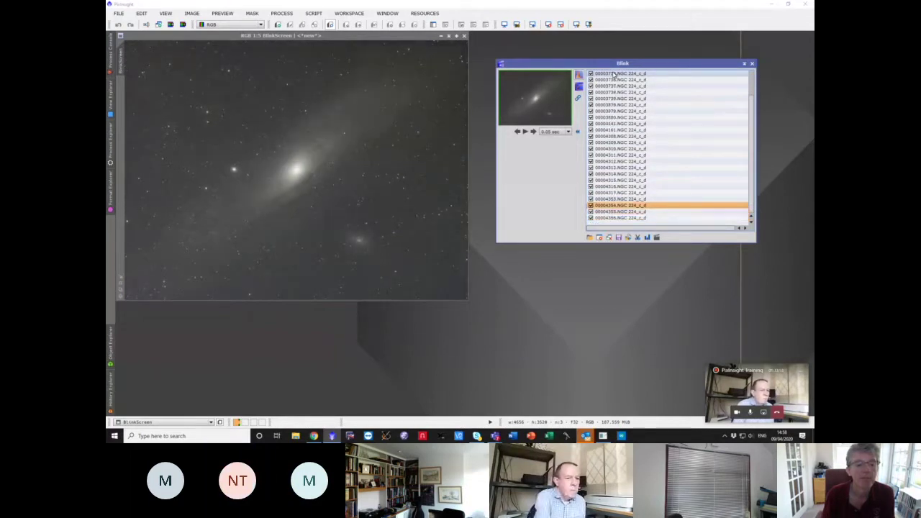
pyautogui.press('Down')
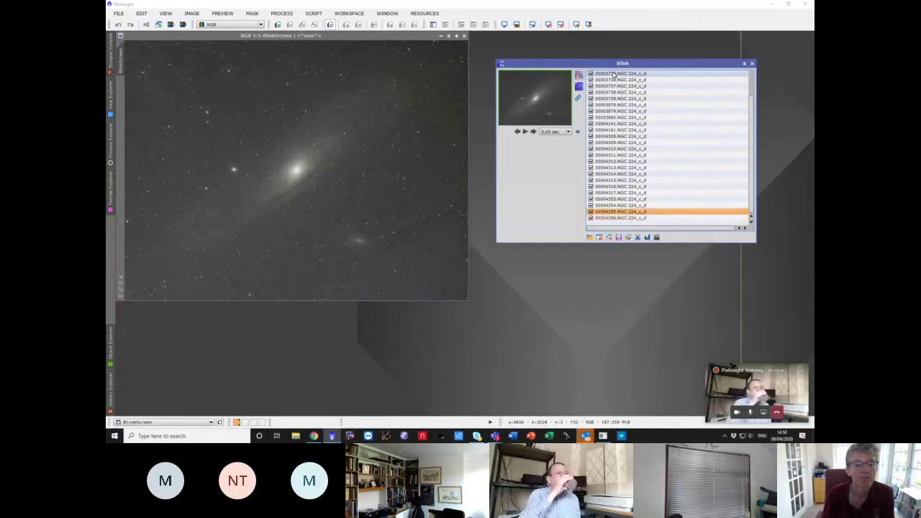
pyautogui.press('Up')
pyautogui.press('Up')
pyautogui.press('Down')
pyautogui.press('Down')
pyautogui.press('Down')
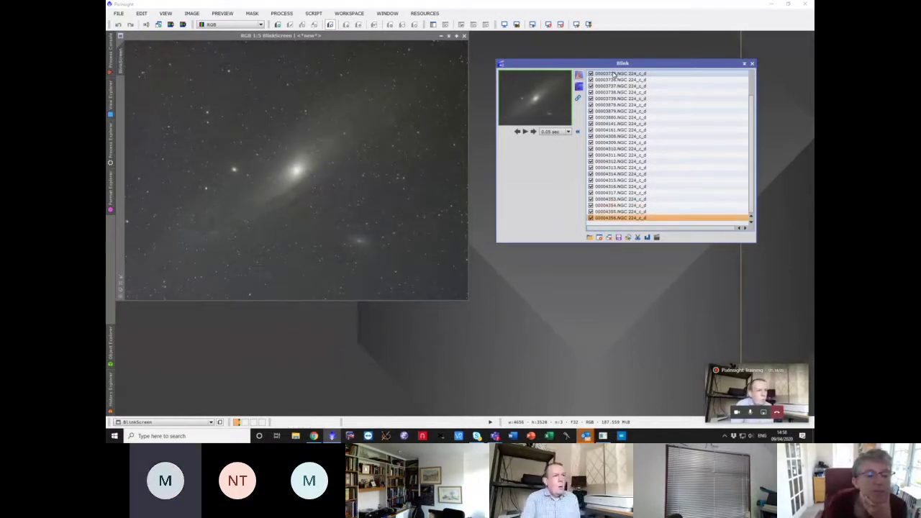
# - Step back through the frames from 00004356 to 00003878, examining changes in background and detail
pyautogui.press('Up')
pyautogui.press('Up')
pyautogui.press('Up')
pyautogui.press('Up')
pyautogui.press('Up')
pyautogui.press('Up')
pyautogui.press('Up')
pyautogui.press('Up')
pyautogui.press('Up')
pyautogui.press('Up')
pyautogui.press('Up')
pyautogui.press('Up')
pyautogui.press('Up')
pyautogui.press('Up')
pyautogui.press('Up')
pyautogui.press('Up')
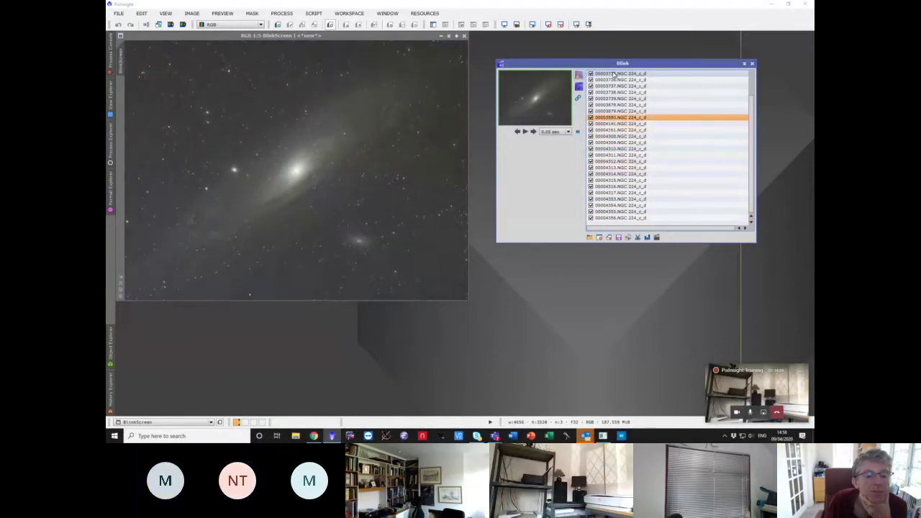
pyautogui.press('Up')
pyautogui.press('Up')
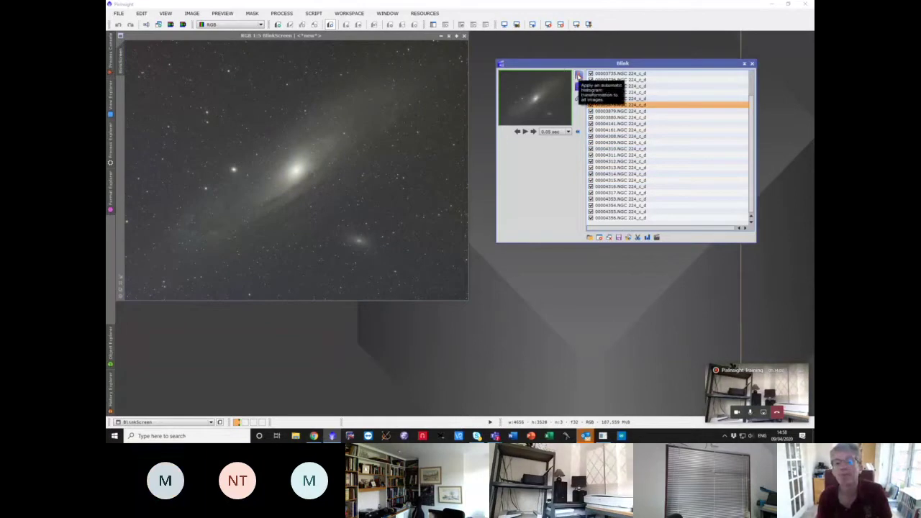
# - Remove the automatic histogram transformation from all frames, select frame 00003735 and reapply the transformation
pyautogui.click(579, 77)
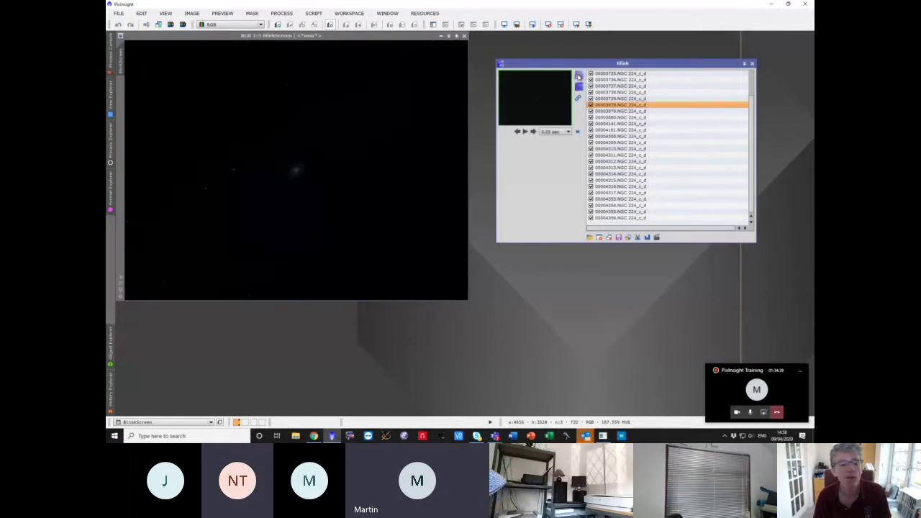
pyautogui.click(610, 74)
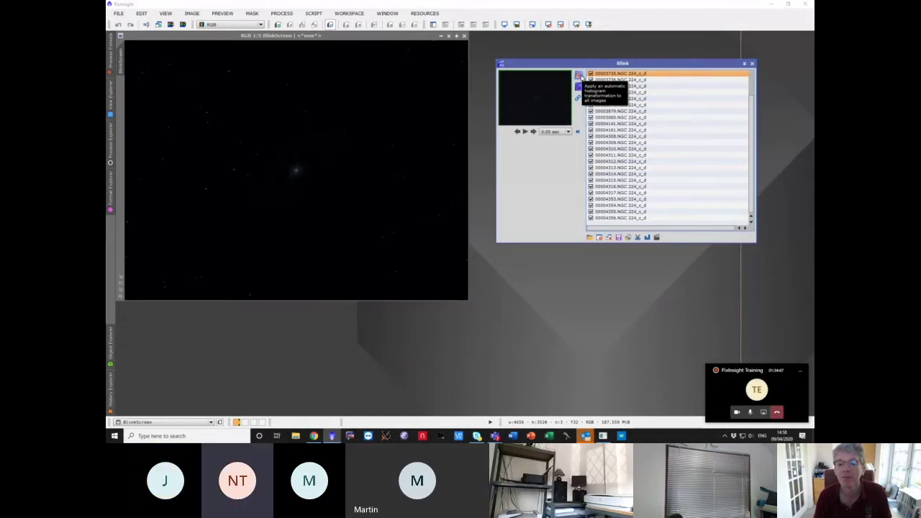
pyautogui.click(579, 76)
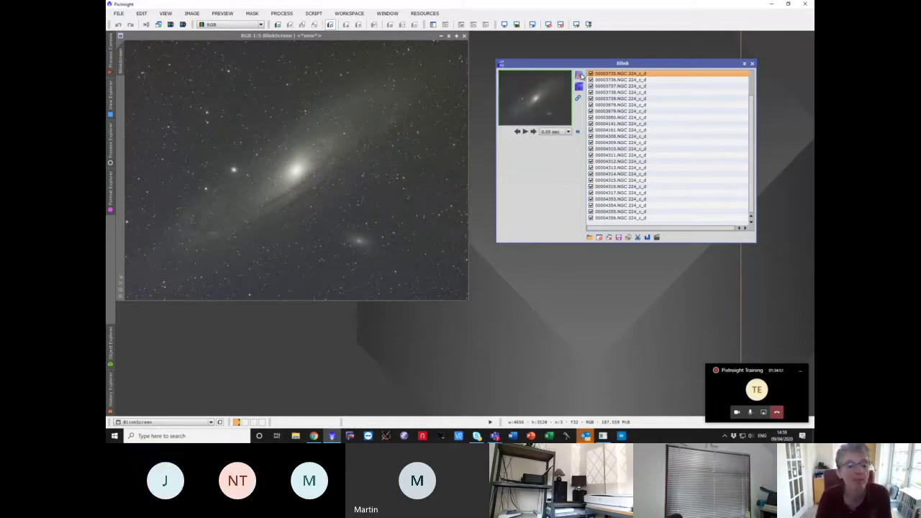
# - Step forward through the restretched frames from 00003735 to 00004354, examining sky background and galaxy detail
pyautogui.press('Down')
pyautogui.press('Down')
pyautogui.press('Down')
pyautogui.press('Down')
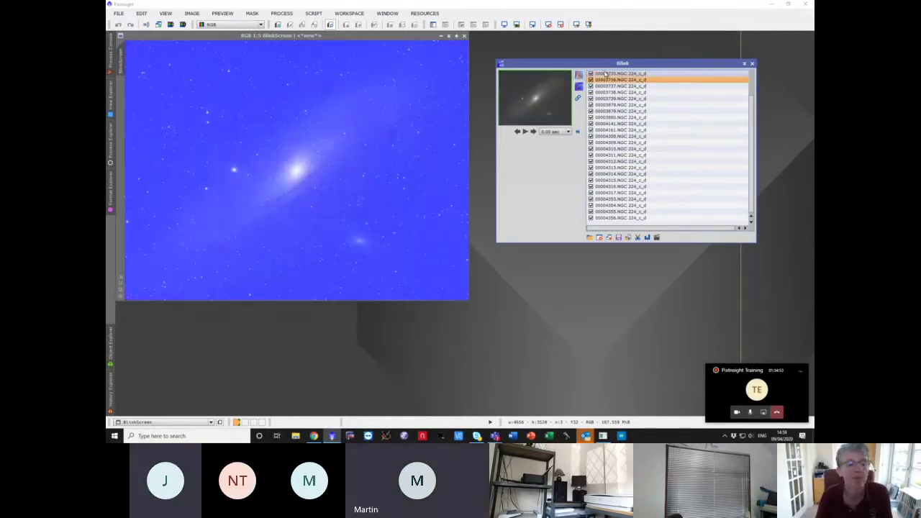
pyautogui.press('Down')
pyautogui.press('Down')
pyautogui.press('Down')
pyautogui.press('Down')
pyautogui.press('Down')
pyautogui.press('Down')
pyautogui.press('Down')
pyautogui.press('Down')
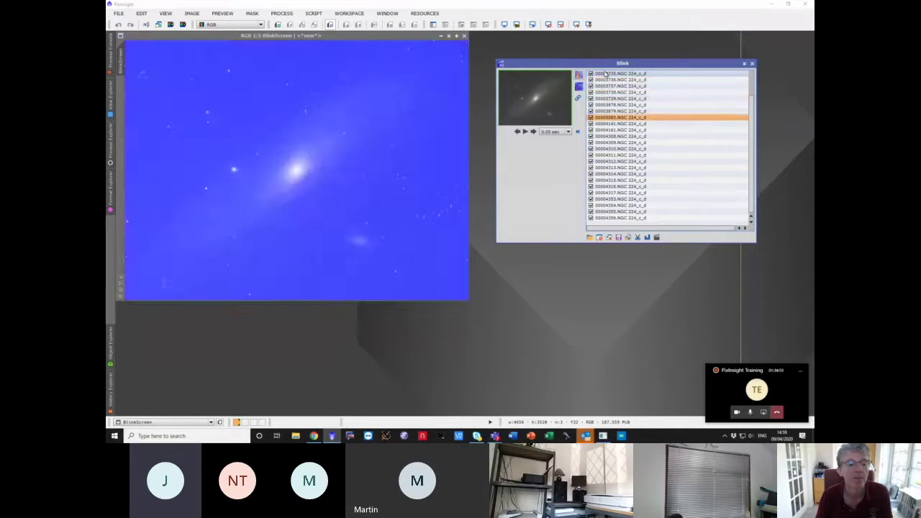
pyautogui.press('Down')
pyautogui.press('Down')
pyautogui.press('Down')
pyautogui.press('Down')
pyautogui.press('Down')
pyautogui.press('Down')
pyautogui.press('Down')
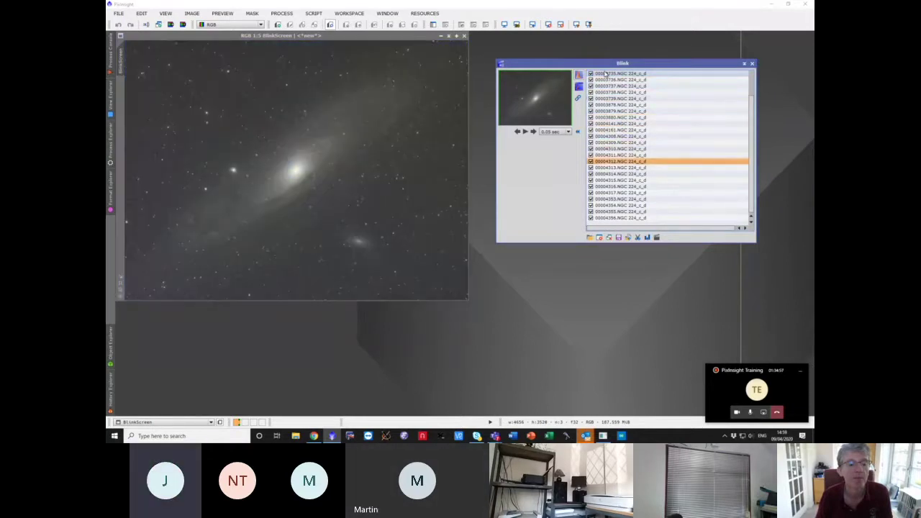
pyautogui.press('Down')
pyautogui.press('Down')
pyautogui.press('Down')
pyautogui.press('Down')
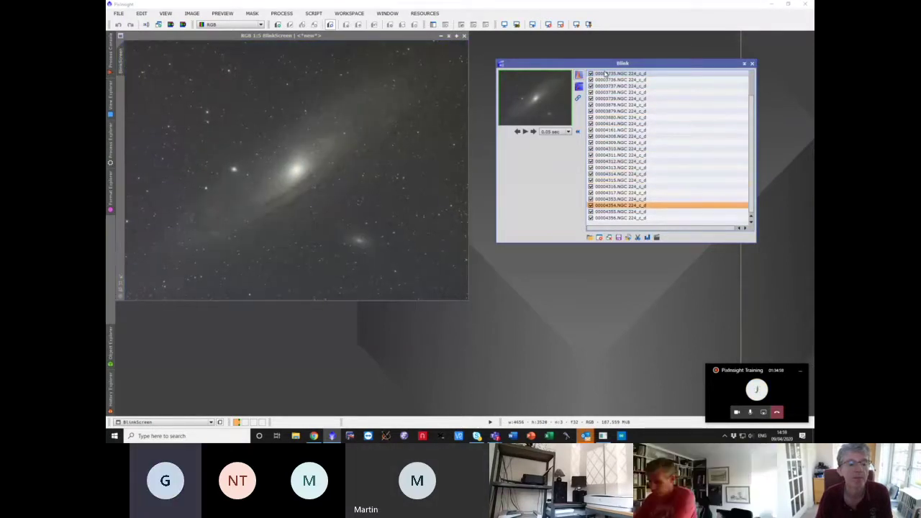
# - Examine the frames between 00004354 and 00004313 back and forth, ending on 00004315
pyautogui.press('Up')
pyautogui.press('Up')
pyautogui.press('Up')
pyautogui.press('Down')
pyautogui.press('Down')
pyautogui.press('Up')
pyautogui.press('Up')
pyautogui.press('Up')
pyautogui.press('Up')
pyautogui.press('Up')
pyautogui.press('Up')
pyautogui.press('Up')
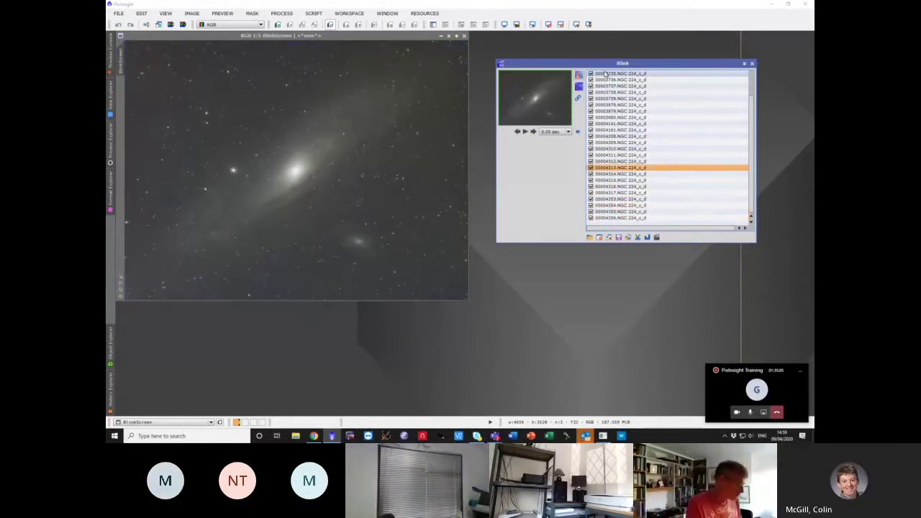
pyautogui.press('Down')
pyautogui.click(579, 76)
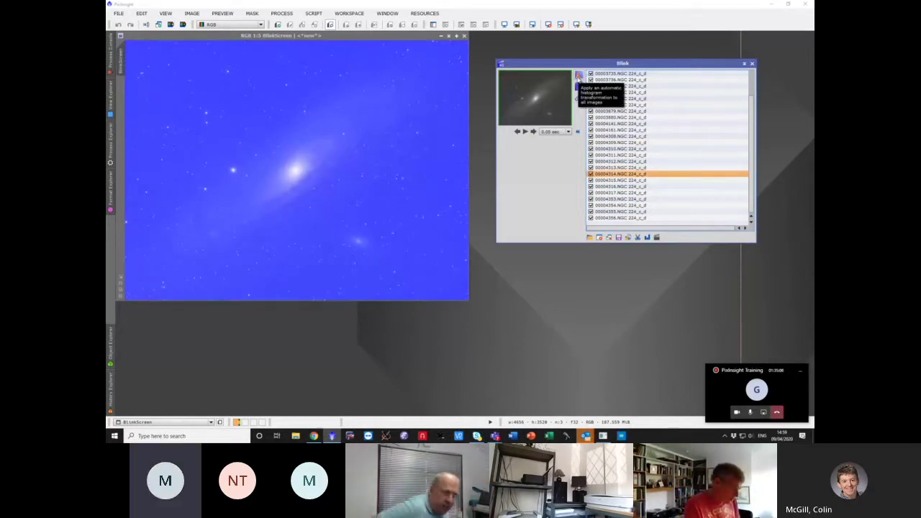
pyautogui.click(504, 267)
pyautogui.press('Down')
pyautogui.press('Down')
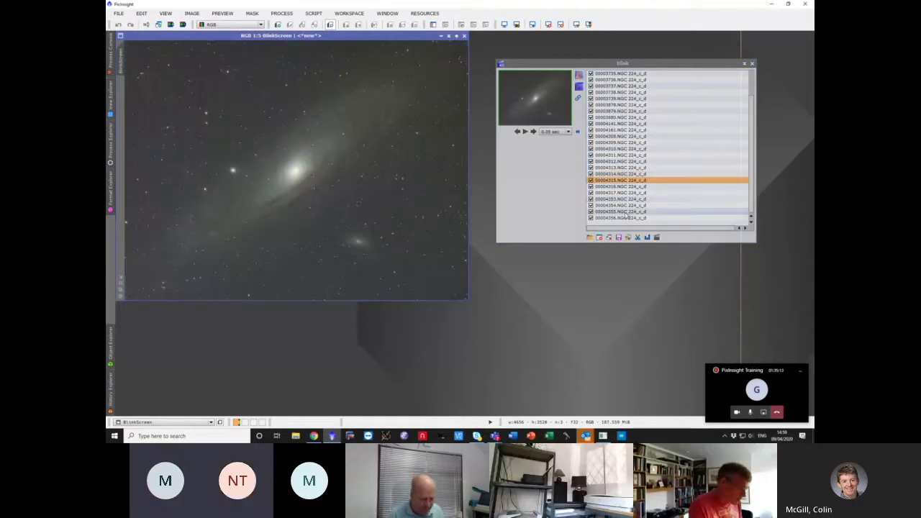
# - Jump to frame 00004355 and compare it repeatedly with its neighbouring frames at the end of the list
pyautogui.click(625, 213)
pyautogui.press('Down')
pyautogui.press('Up')
pyautogui.press('Up')
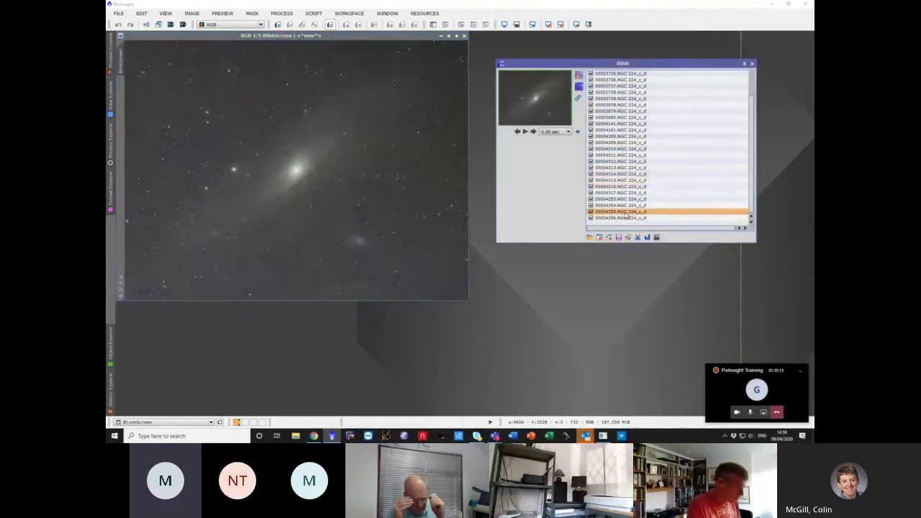
pyautogui.press('Down')
pyautogui.press('Down')
pyautogui.press('Up')
pyautogui.press('Up')
pyautogui.press('Up')
pyautogui.press('Up')
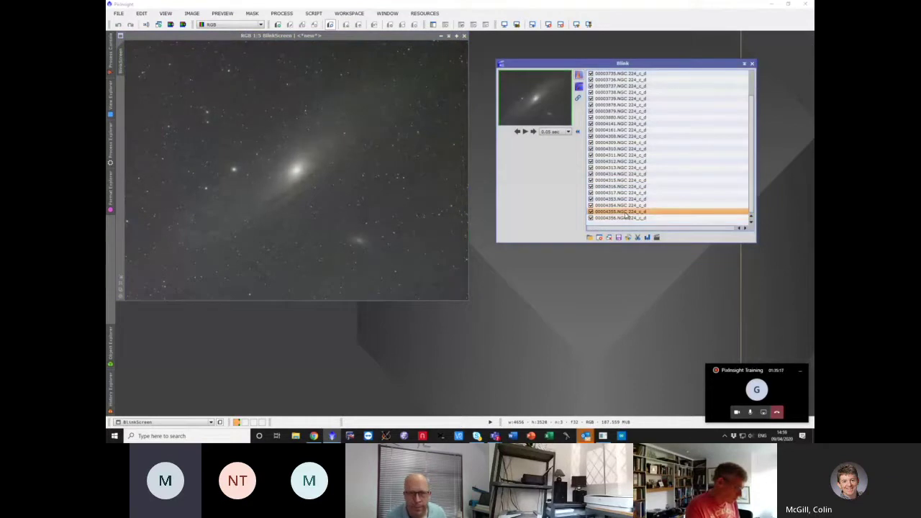
pyautogui.press('Down')
pyautogui.press('Down')
pyautogui.press('Down')
pyautogui.press('Down')
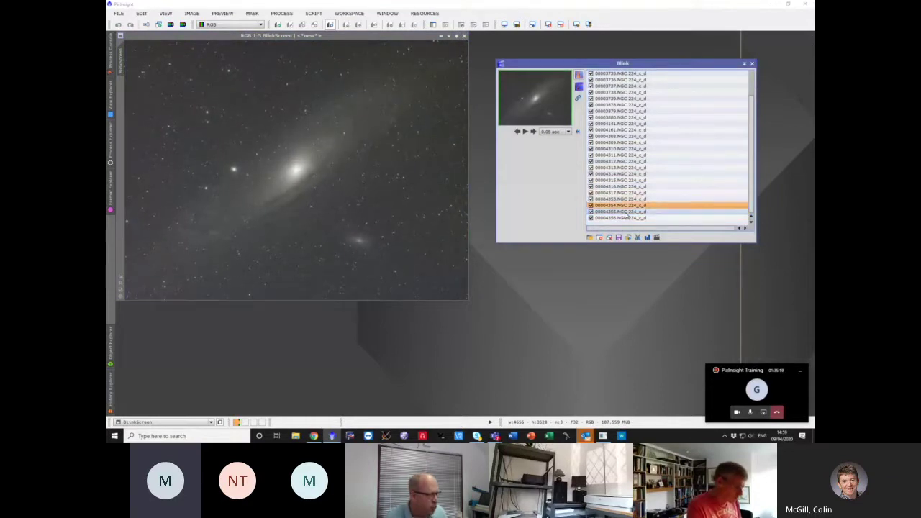
# - Step back through the frames from 00004354 to around 00003737, examining them for trails and uneven background
pyautogui.press('Up')
pyautogui.press('Up')
pyautogui.press('Up')
pyautogui.press('Up')
pyautogui.press('Up')
pyautogui.press('Up')
pyautogui.press('Up')
pyautogui.press('Up')
pyautogui.press('Up')
pyautogui.press('Up')
pyautogui.press('Up')
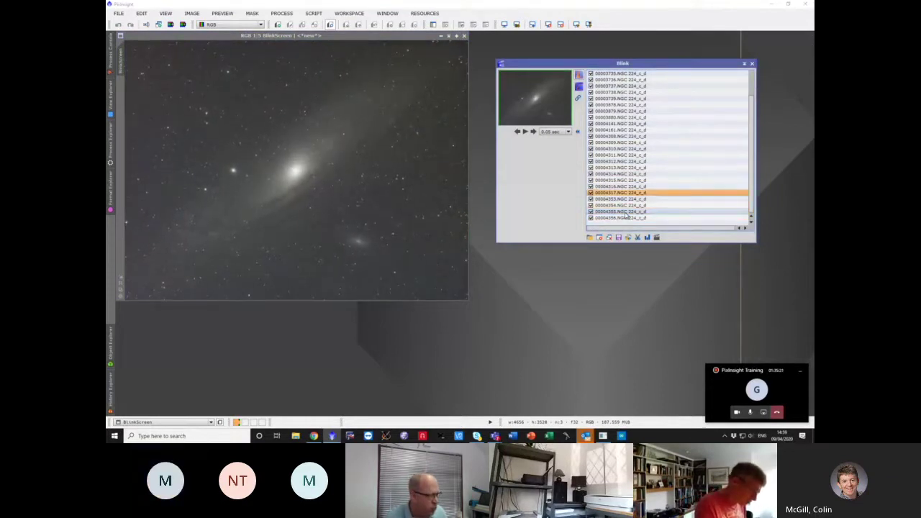
pyautogui.press('Up')
pyautogui.press('Up')
pyautogui.press('Up')
pyautogui.press('Up')
pyautogui.press('Up')
pyautogui.press('Up')
pyautogui.press('Up')
pyautogui.press('Up')
pyautogui.press('Up')
pyautogui.press('Up')
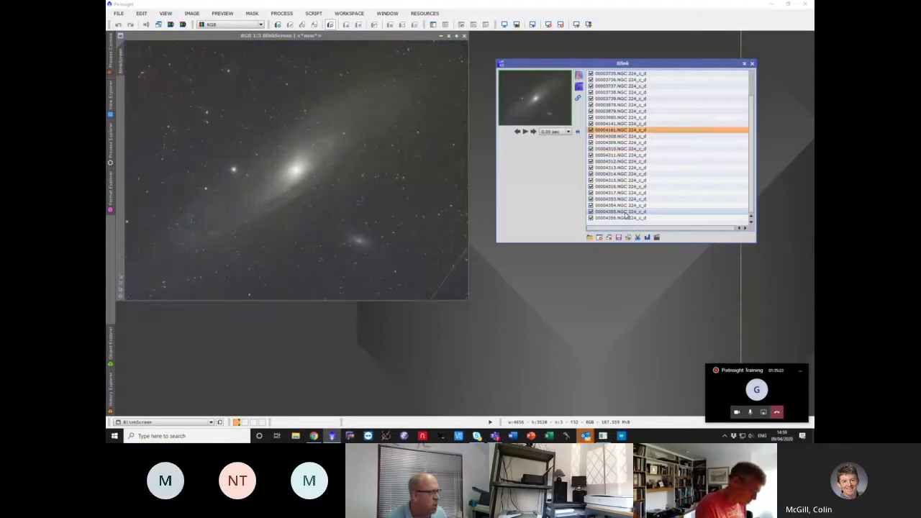
pyautogui.press('Up')
pyautogui.press('Up')
pyautogui.press('Up')
pyautogui.press('Down')
pyautogui.press('Down')
pyautogui.press('Down')
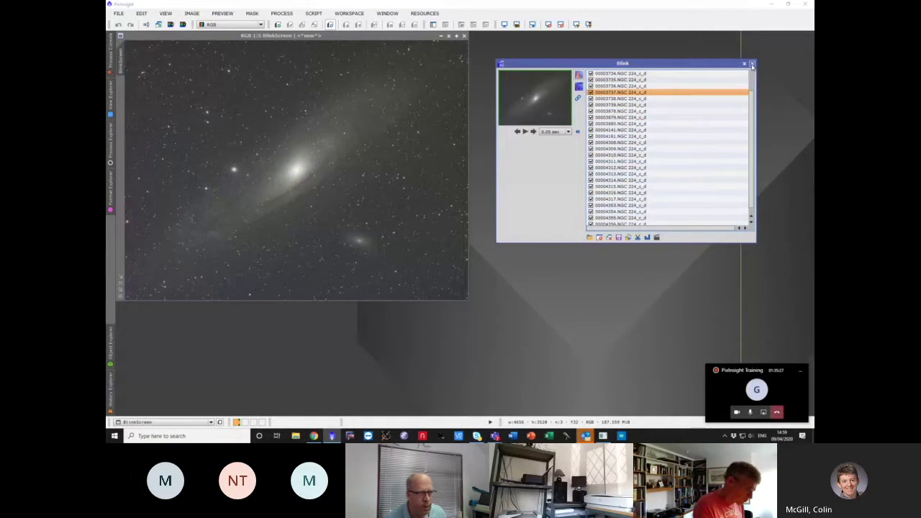
# - Close the Blink process and its BlinkScreen image
pyautogui.click(752, 64)
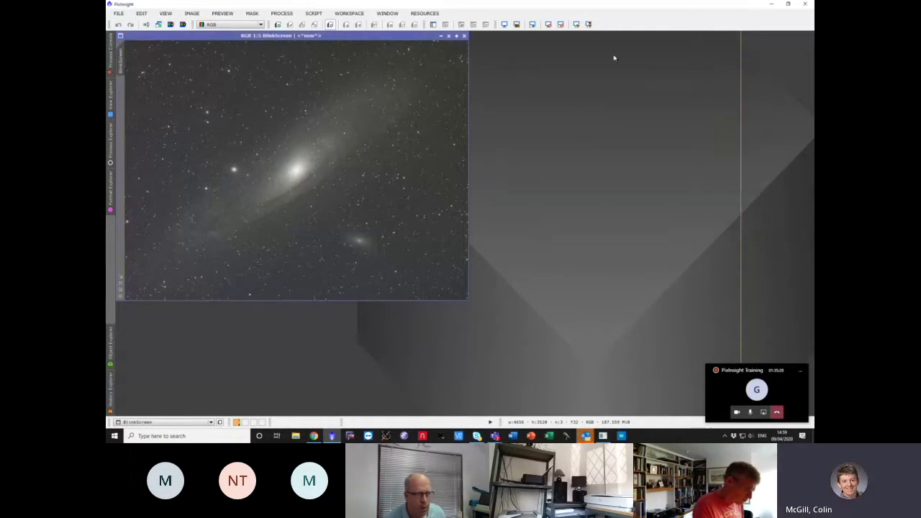
pyautogui.click(464, 36)
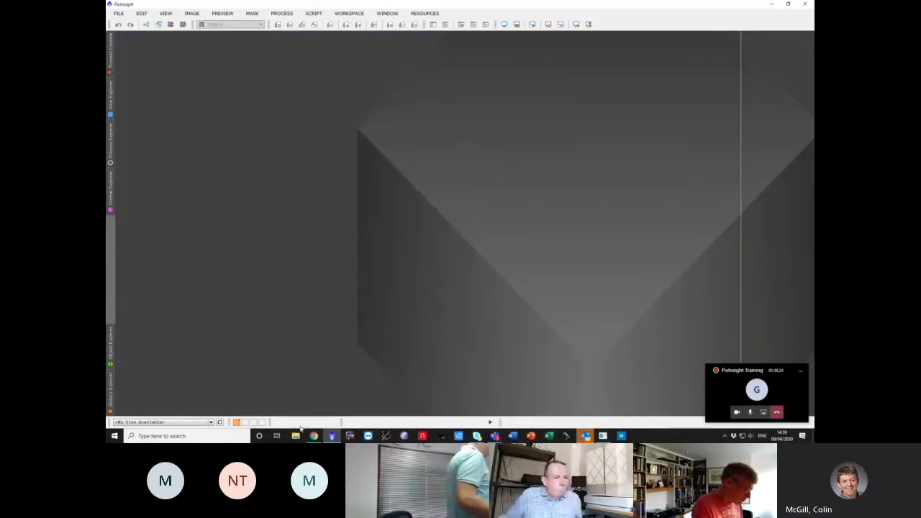
# - Switch to File Explorer and browse to the SSD 2 (E:) drive
pyautogui.click(296, 436)
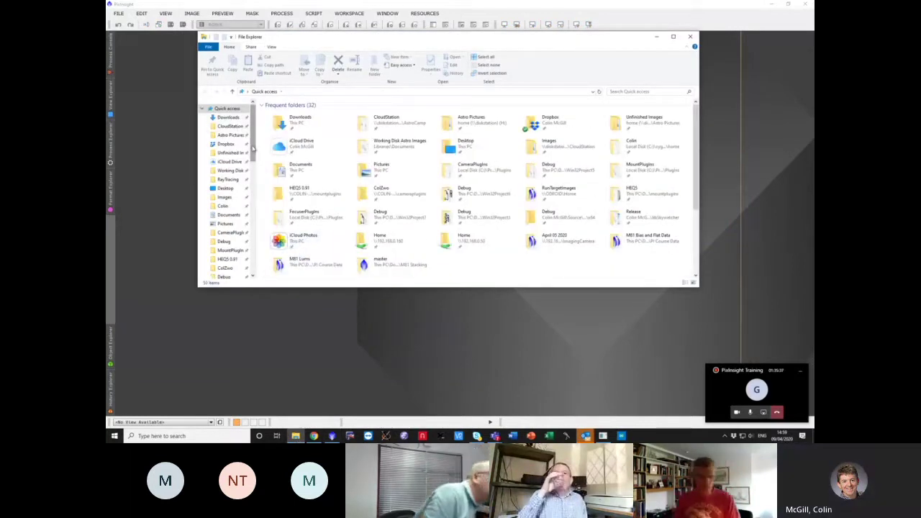
pyautogui.scroll(-1, 237, 158)
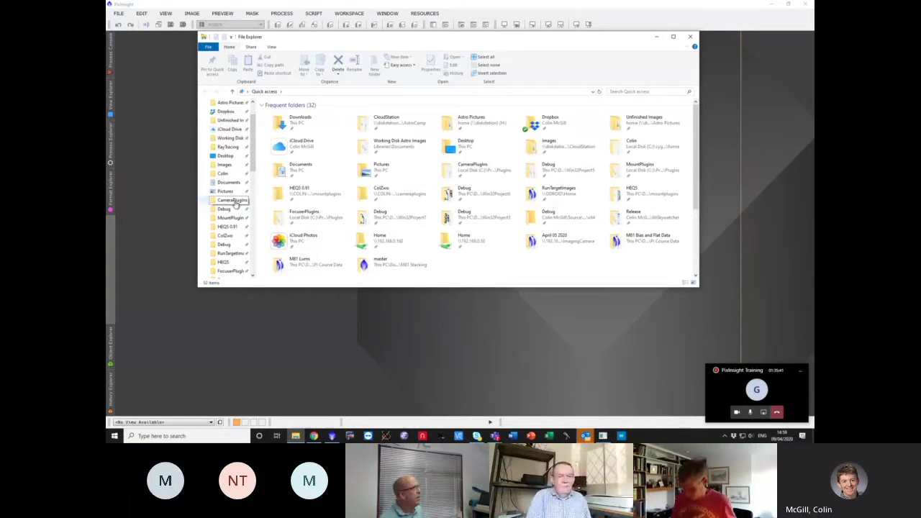
pyautogui.moveTo(254, 146); pyautogui.dragTo(251, 115)
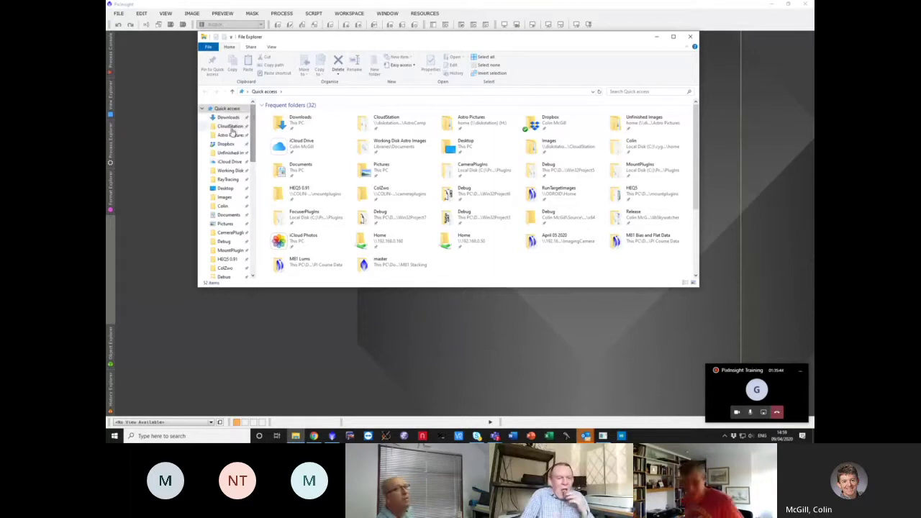
pyautogui.scroll(-2, 230, 146)
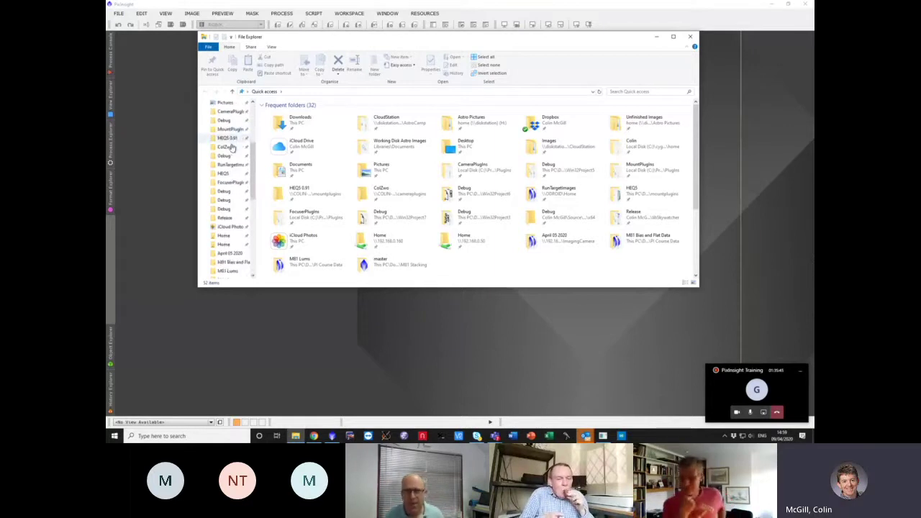
pyautogui.scroll(-10, 232, 147)
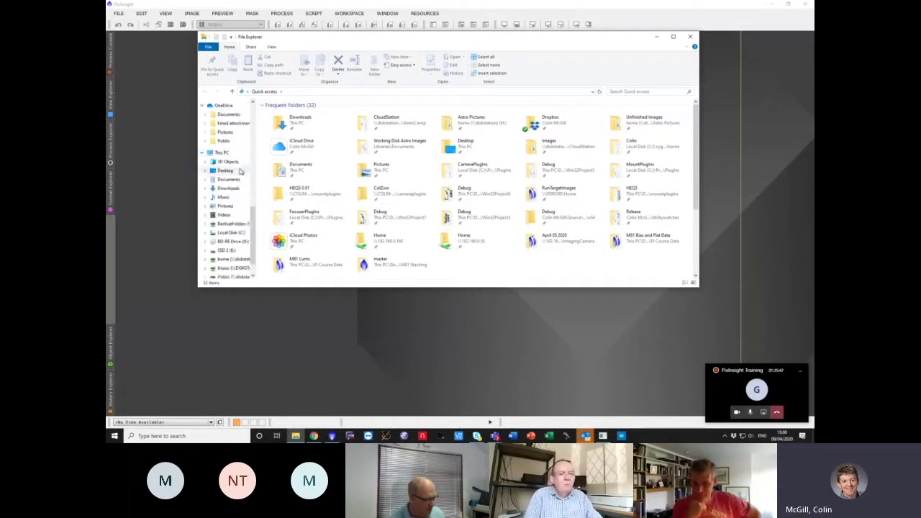
pyautogui.scroll(10, 237, 225)
pyautogui.scroll(-8, 243, 257)
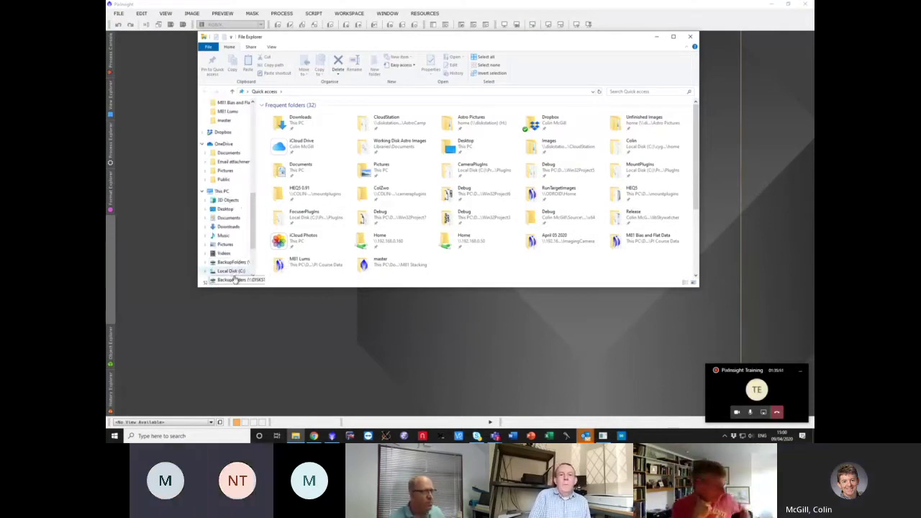
pyautogui.scroll(-3, 253, 264)
pyautogui.click(227, 230)
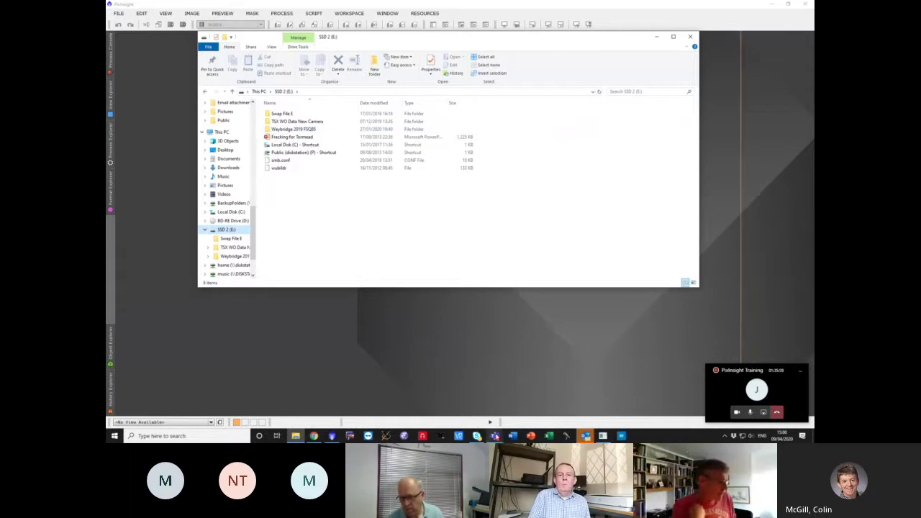
# - Switch to the PixInsight Training meeting window in Microsoft Teams
pyautogui.moveTo(495, 432)
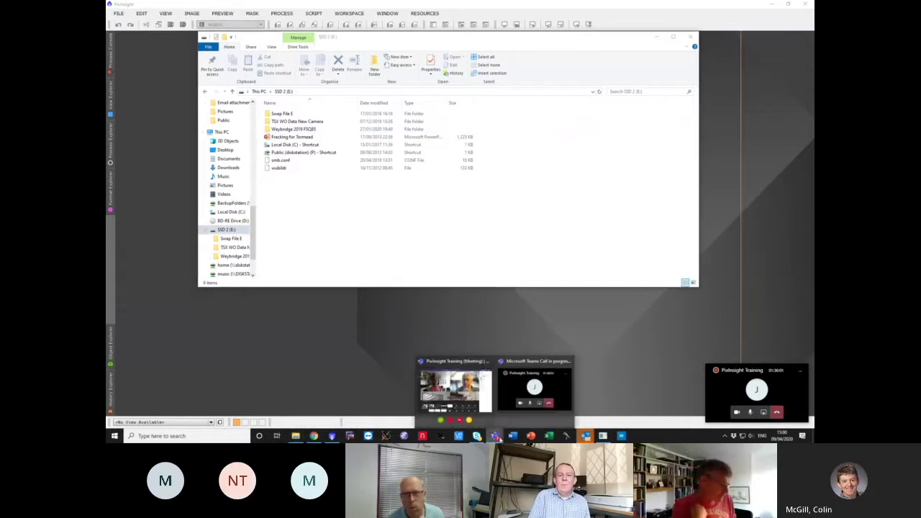
pyautogui.click(455, 389)
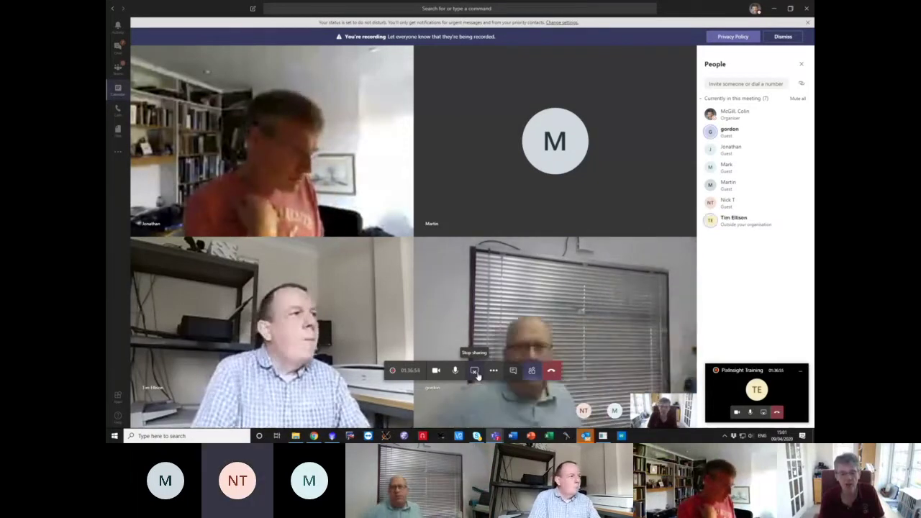
# - Return to File Explorer and copy light-BINNING_1 from the master folder inside Weybridge 2019 FSQ85 > M31 Jan 20
pyautogui.click(295, 435)
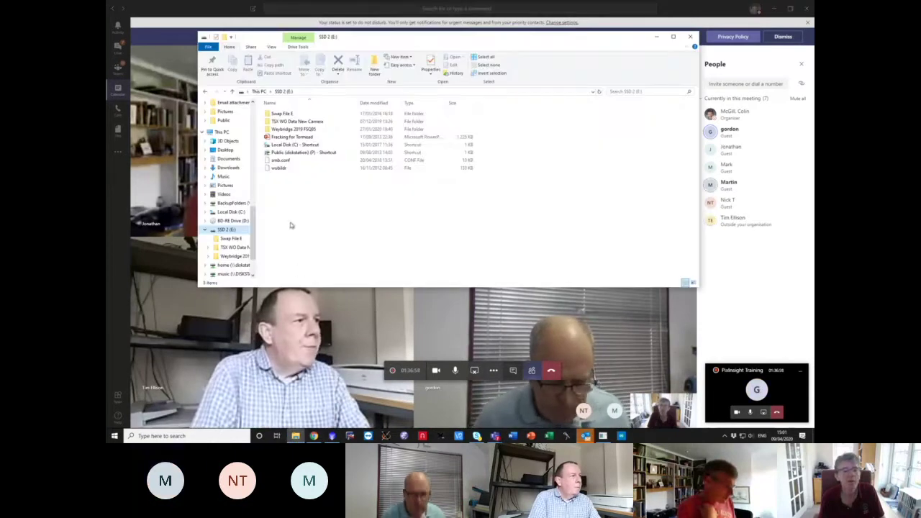
pyautogui.doubleClick(295, 129)
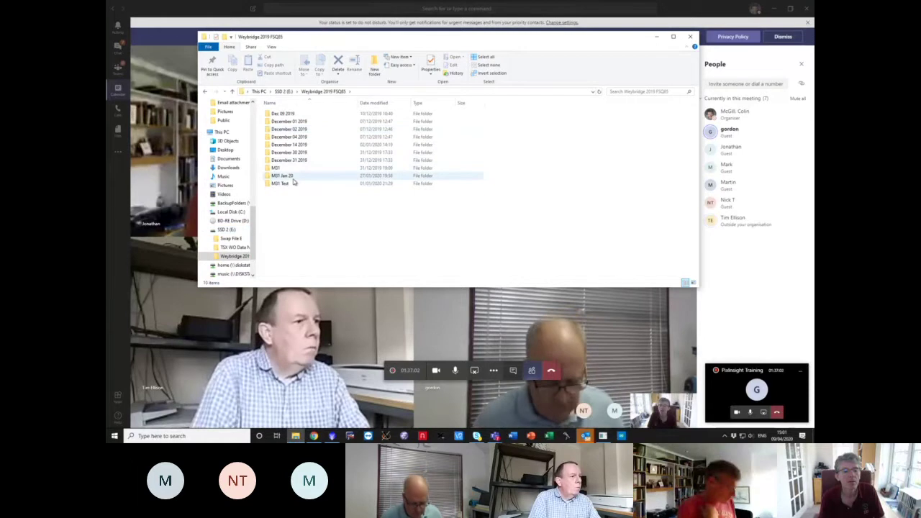
pyautogui.doubleClick(291, 177)
pyautogui.doubleClick(293, 150)
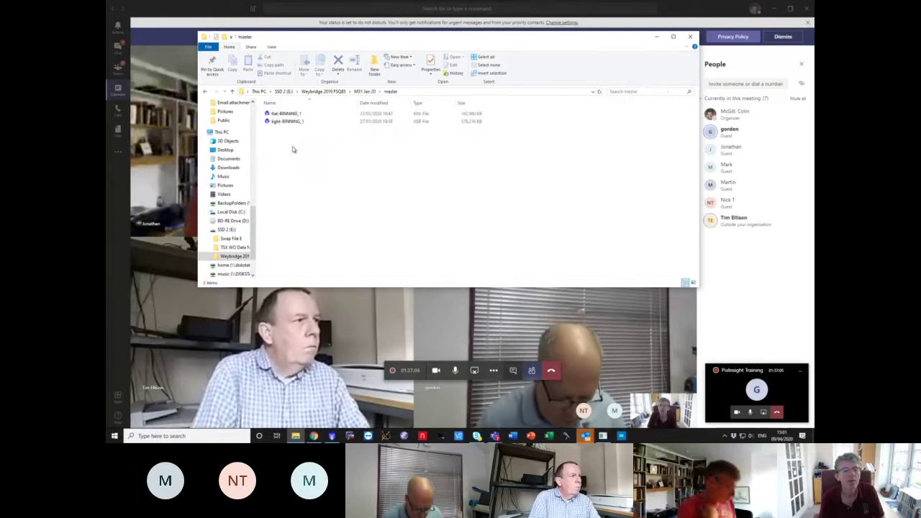
pyautogui.rightClick(290, 124)
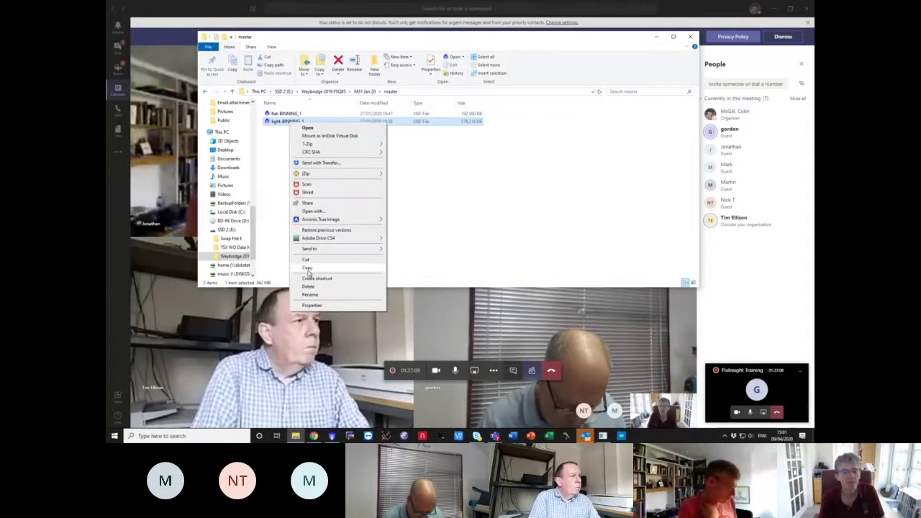
pyautogui.click(308, 269)
# - Create a folder named M31 OSC inside Dropbox's PI Course Data folder
pyautogui.moveTo(251, 237); pyautogui.dragTo(250, 134)
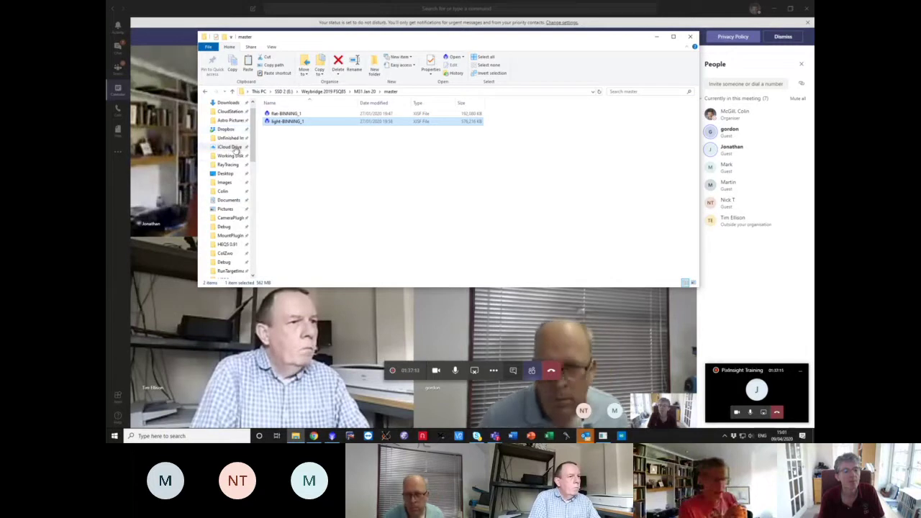
pyautogui.scroll(1, 229, 148)
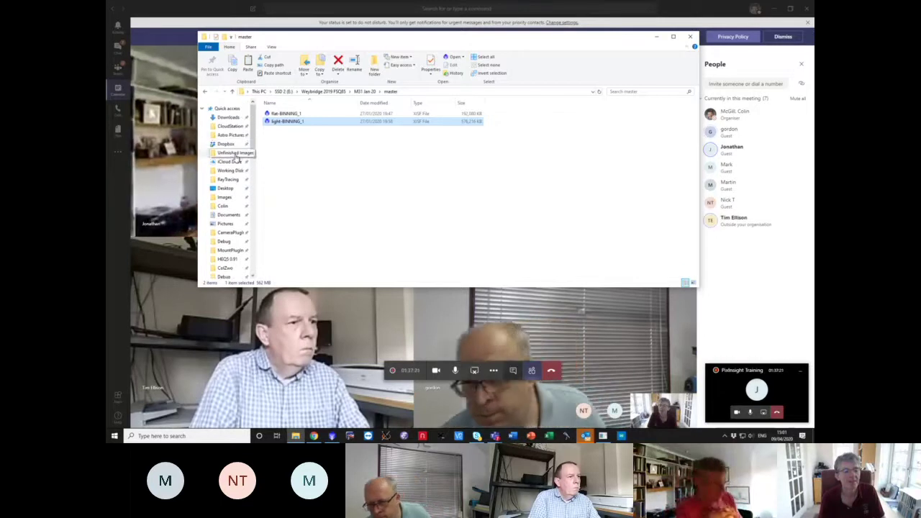
pyautogui.moveTo(303, 43); pyautogui.dragTo(415, 73)
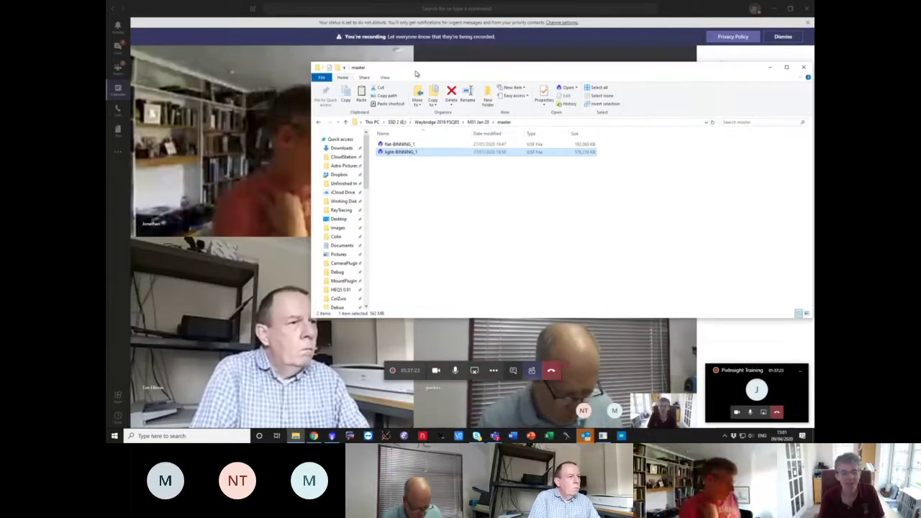
pyautogui.click(338, 175)
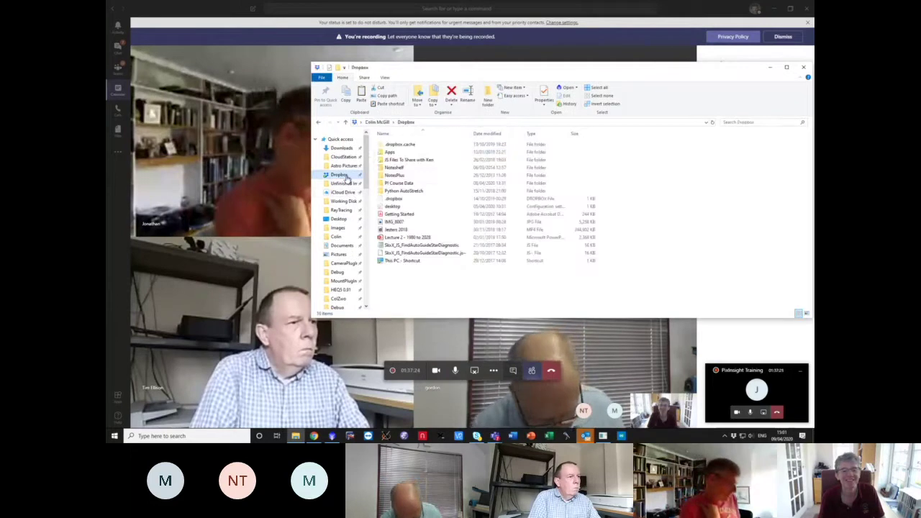
pyautogui.doubleClick(411, 185)
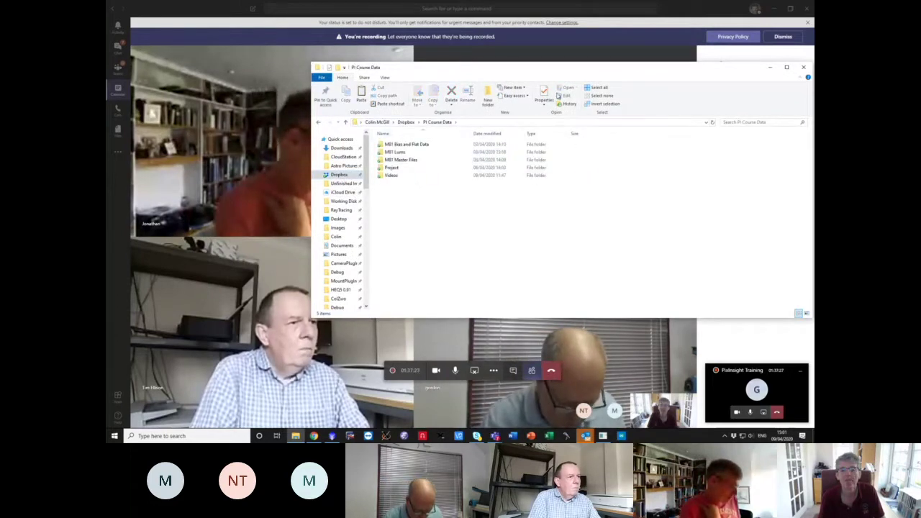
pyautogui.click(488, 94)
pyautogui.write('M31 OSC')
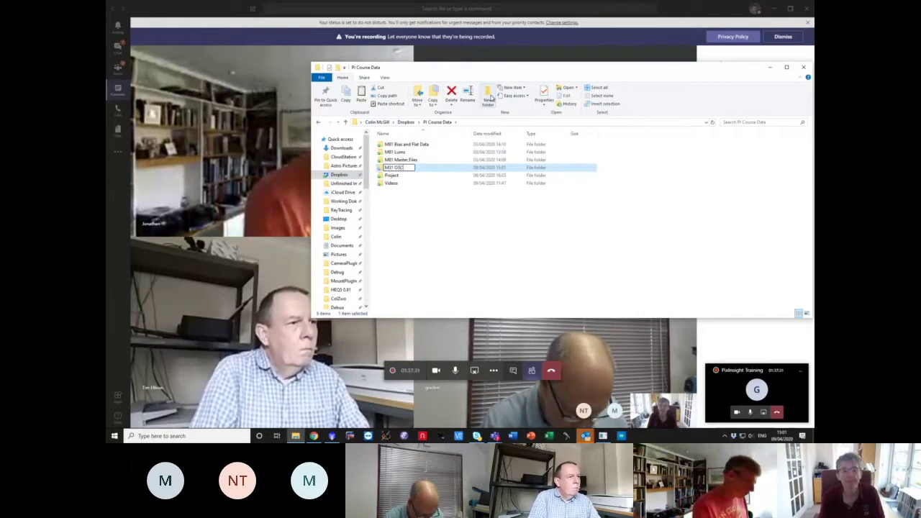
pyautogui.press('Return')
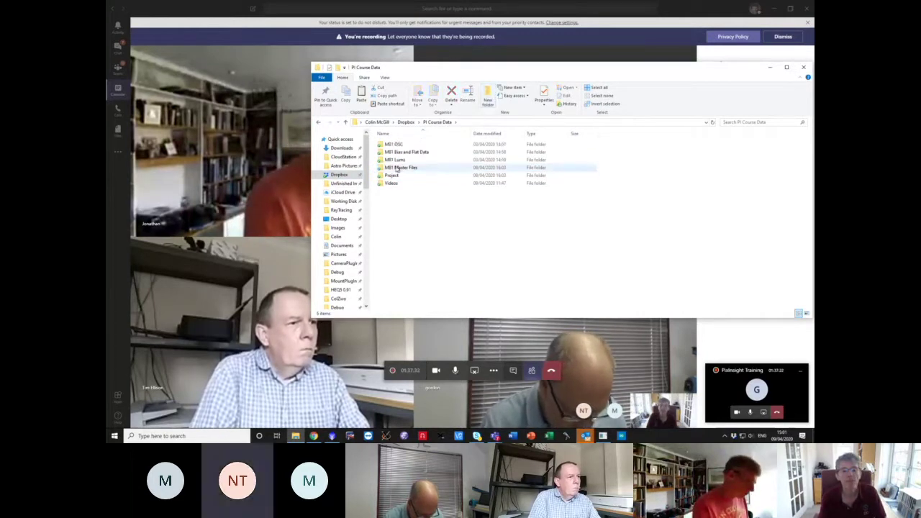
# - Paste light-BINNING_1 into the M31 OSC folder and copy the file's Dropbox link
pyautogui.doubleClick(395, 145)
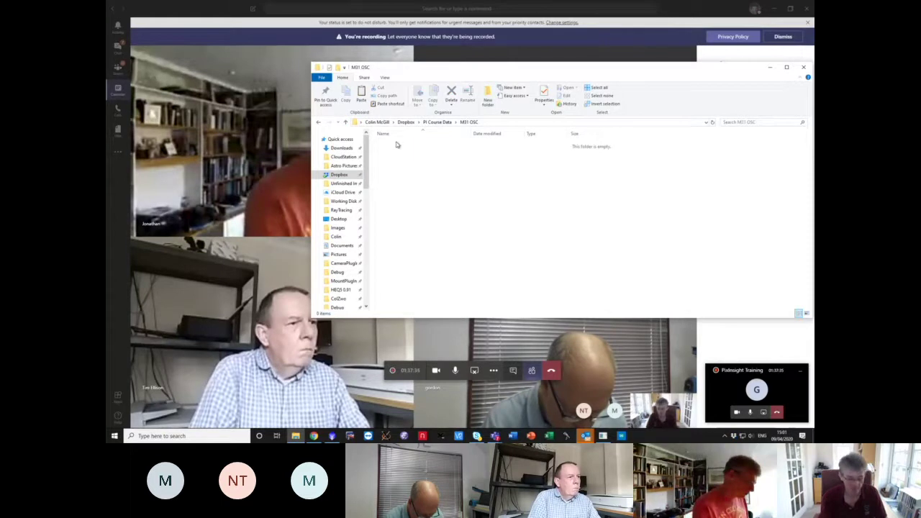
pyautogui.hotkey('ctrl', 'v')
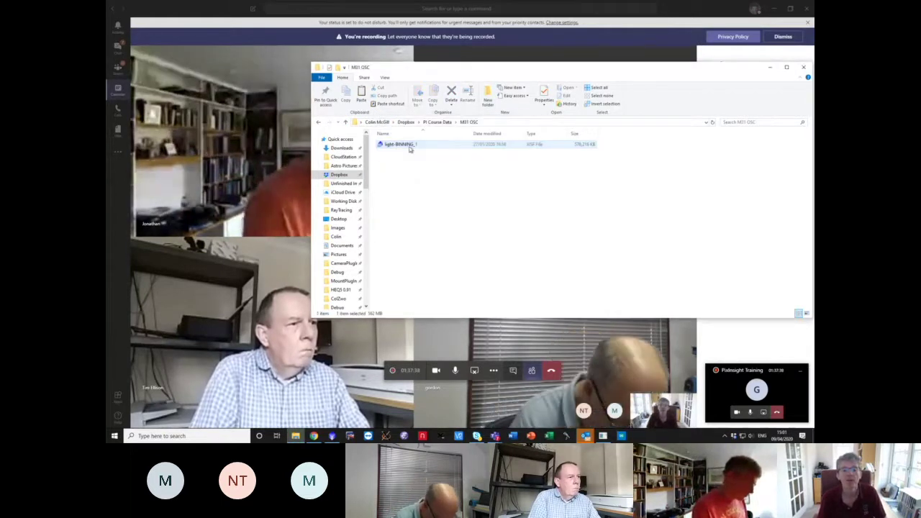
pyautogui.rightClick(409, 145)
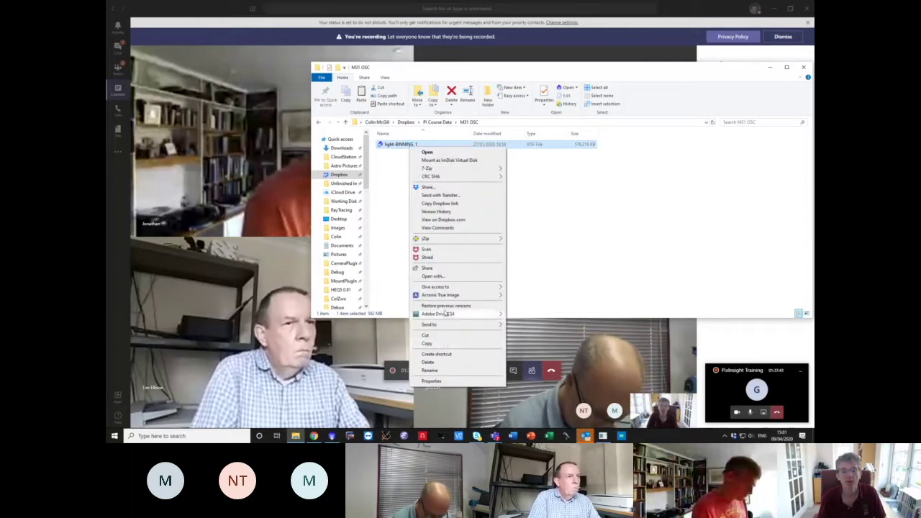
pyautogui.click(444, 203)
# - Switch to the Gmail inbox in Chrome and look at the PixInsight Training alert email
pyautogui.hotkey('alt', 'Tab')
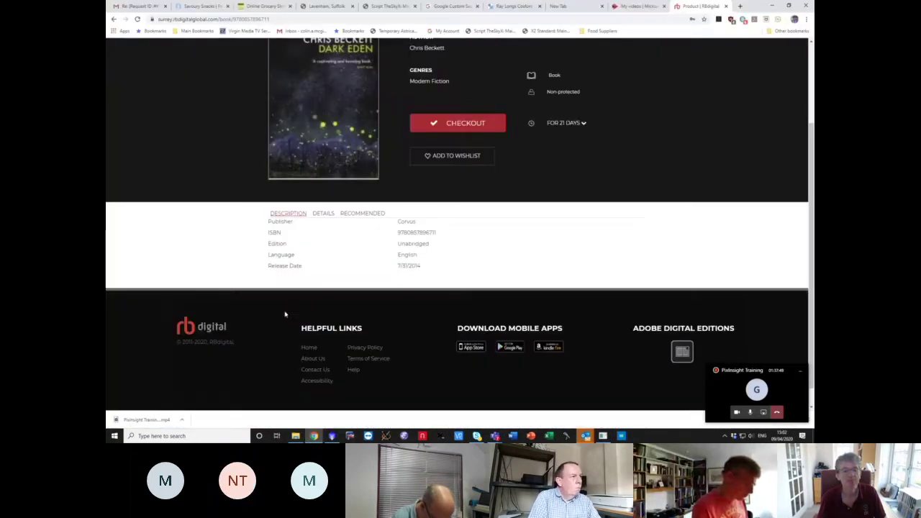
pyautogui.click(143, 8)
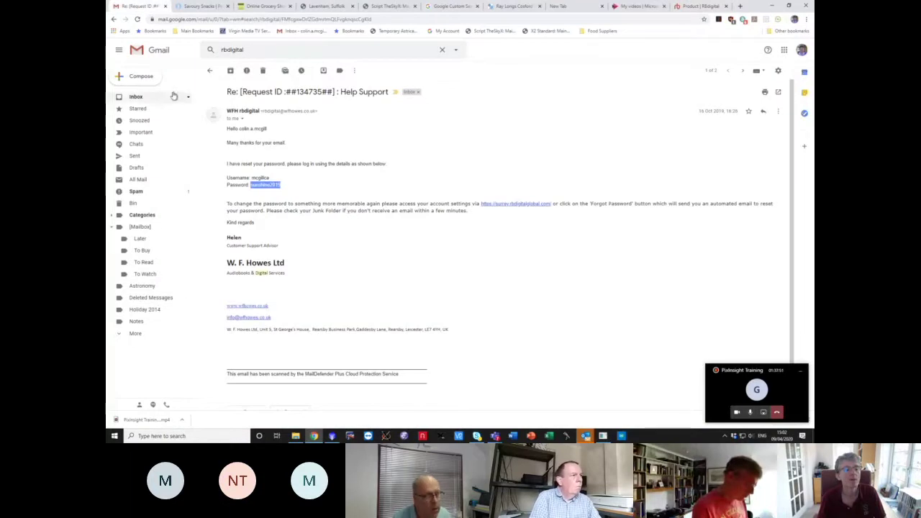
pyautogui.click(137, 97)
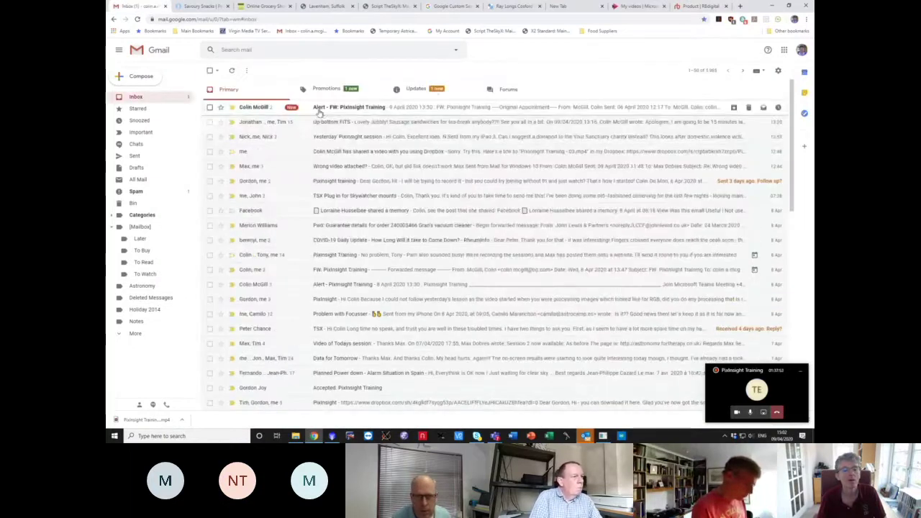
pyautogui.click(376, 108)
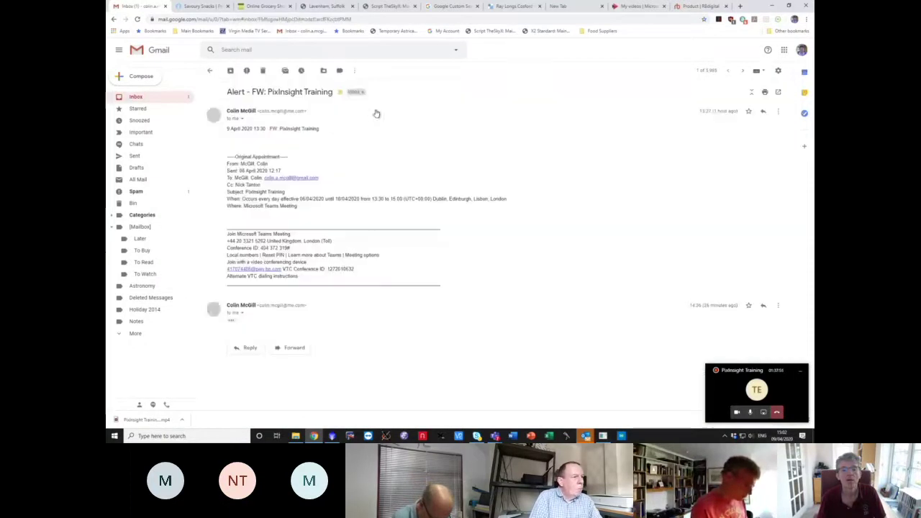
pyautogui.click(135, 97)
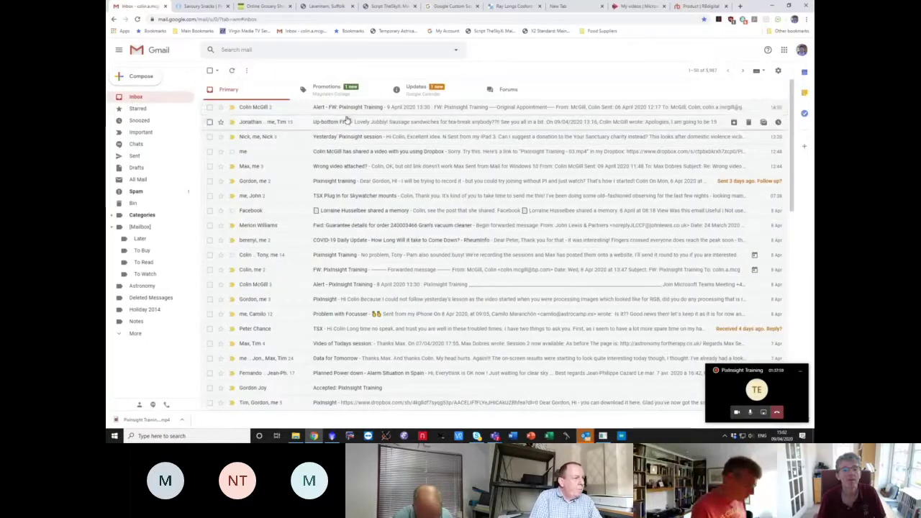
# - Send a reply to all in the Up-bottom FITS thread with the copied link and the text "Dropbox link to M31 Data"
pyautogui.click(324, 124)
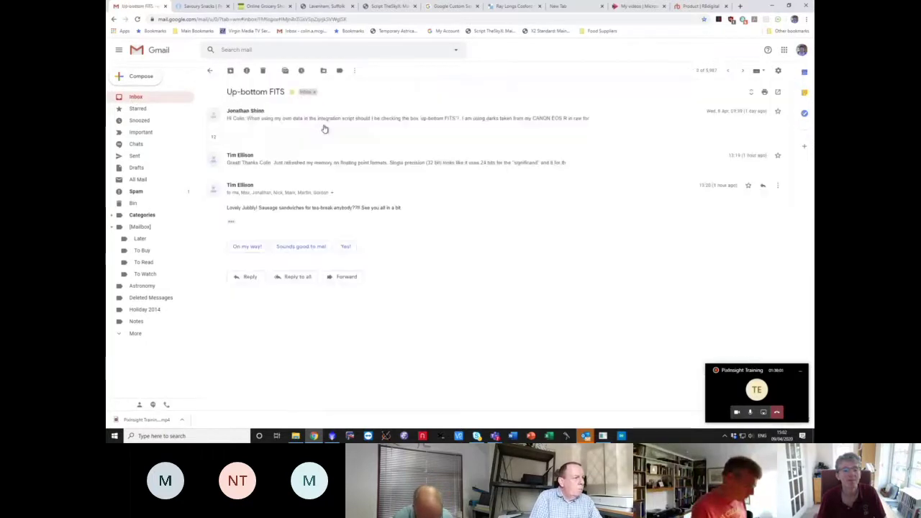
pyautogui.click(777, 188)
pyautogui.click(723, 209)
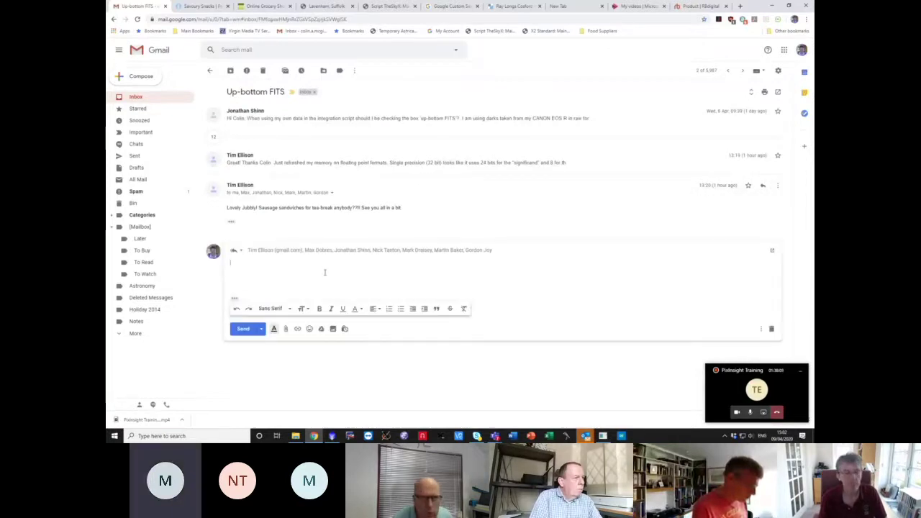
pyautogui.hotkey('ctrl', 'v')
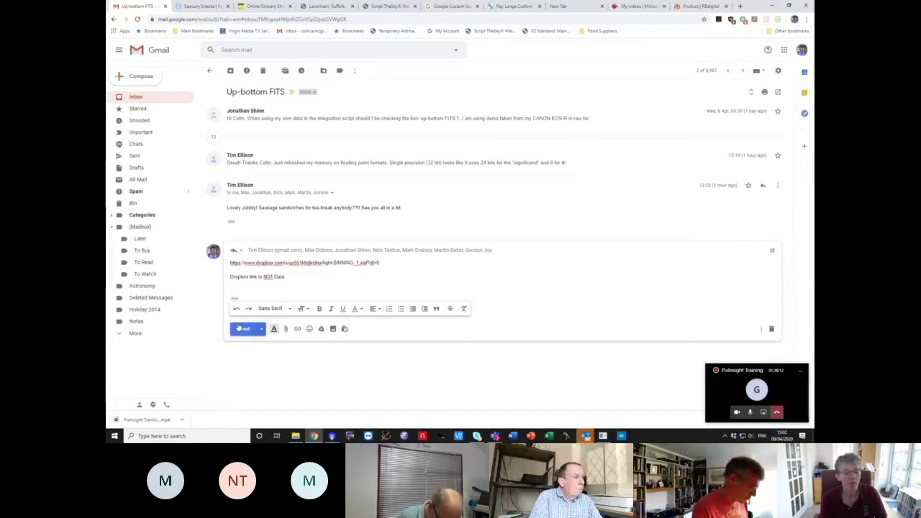
pyautogui.click(241, 328)
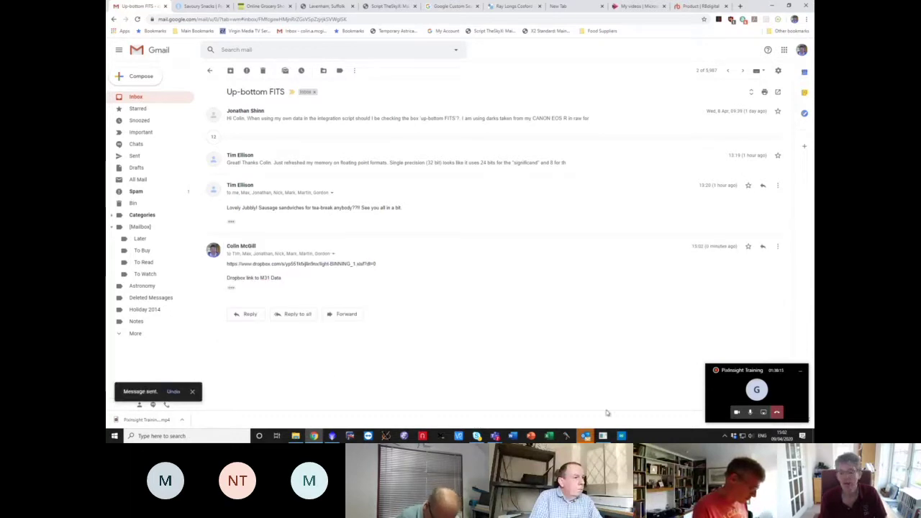
# - Minimise the browser and return to the M31 OSC folder in File Explorer
pyautogui.click(771, 4)
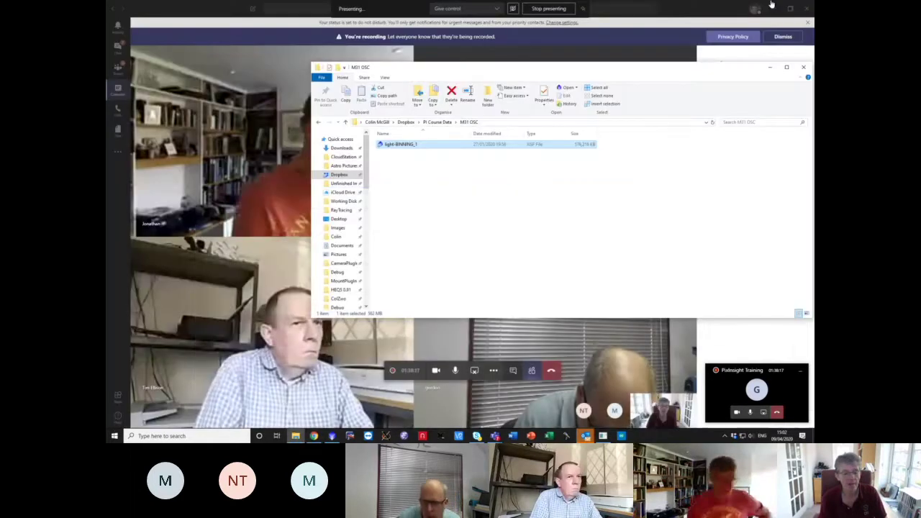
pyautogui.click(296, 436)
pyautogui.click(295, 436)
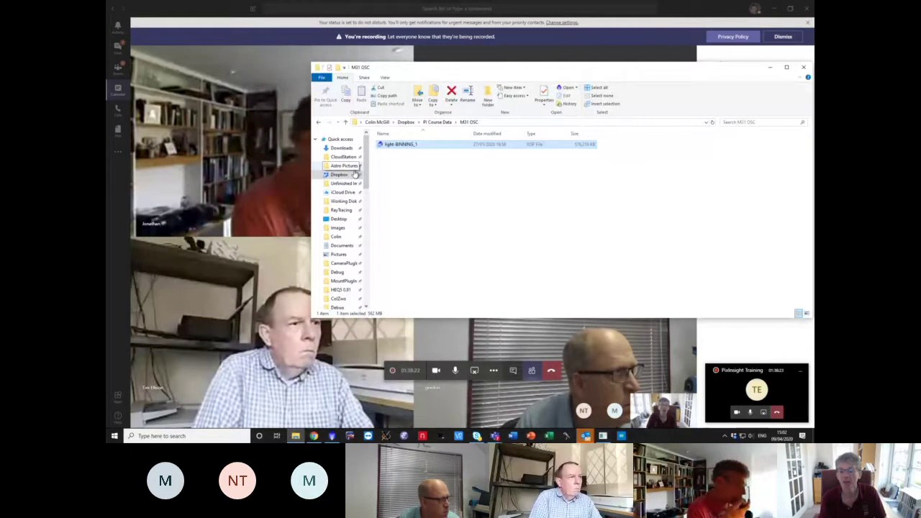
# - Open Task Manager and examine the Ethernet throughput during the Dropbox upload
pyautogui.rightClick(647, 435)
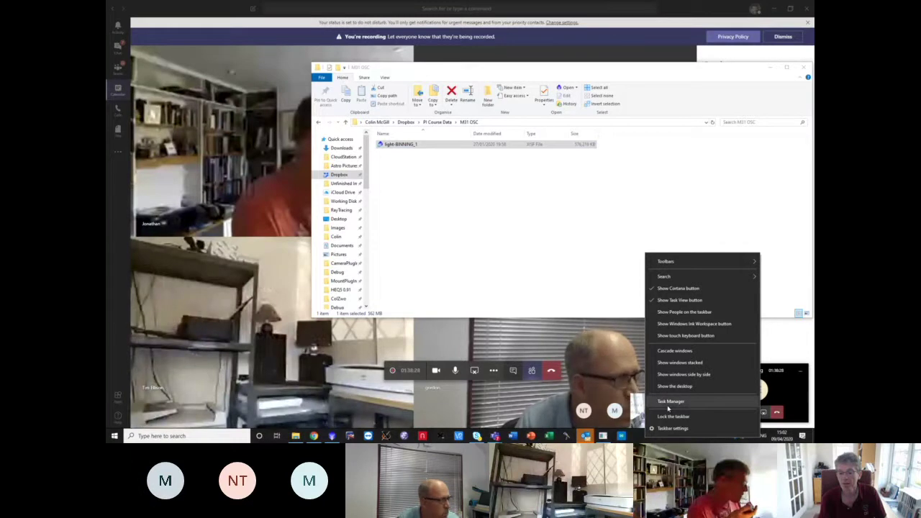
pyautogui.click(669, 402)
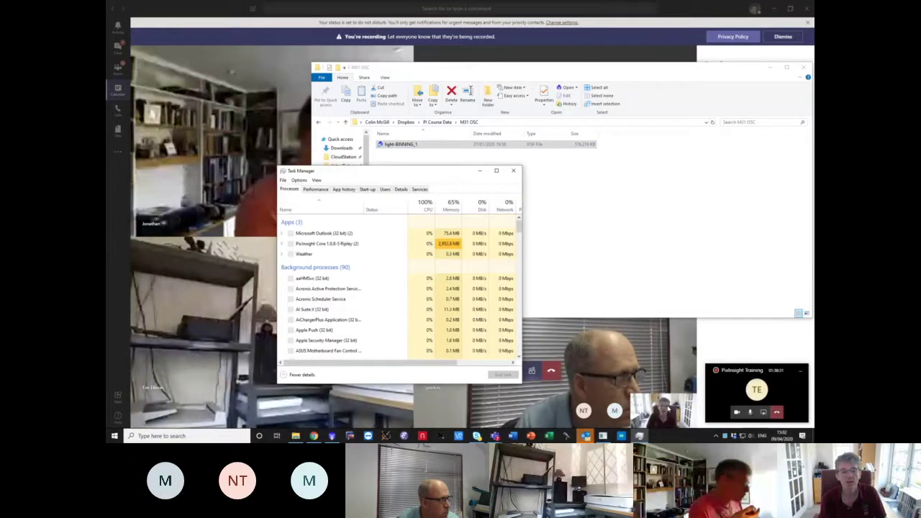
pyautogui.click(315, 190)
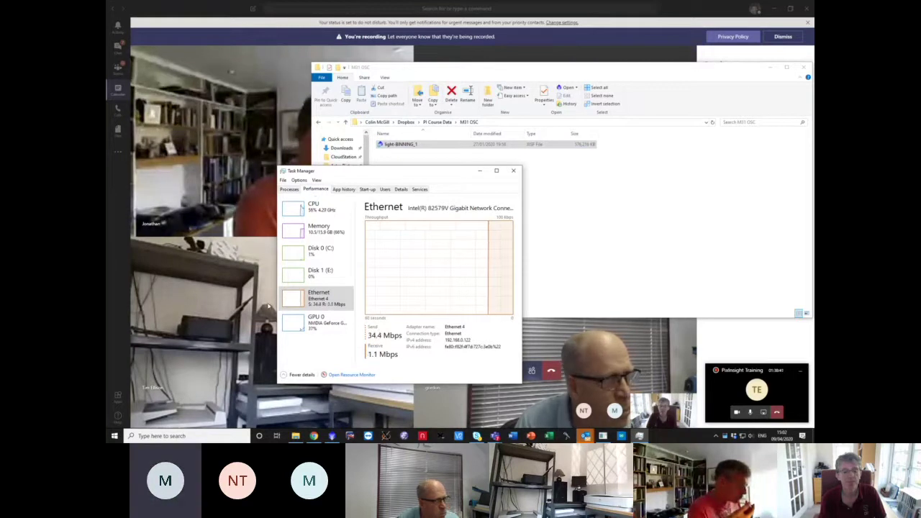
pyautogui.moveTo(401, 175); pyautogui.dragTo(488, 155)
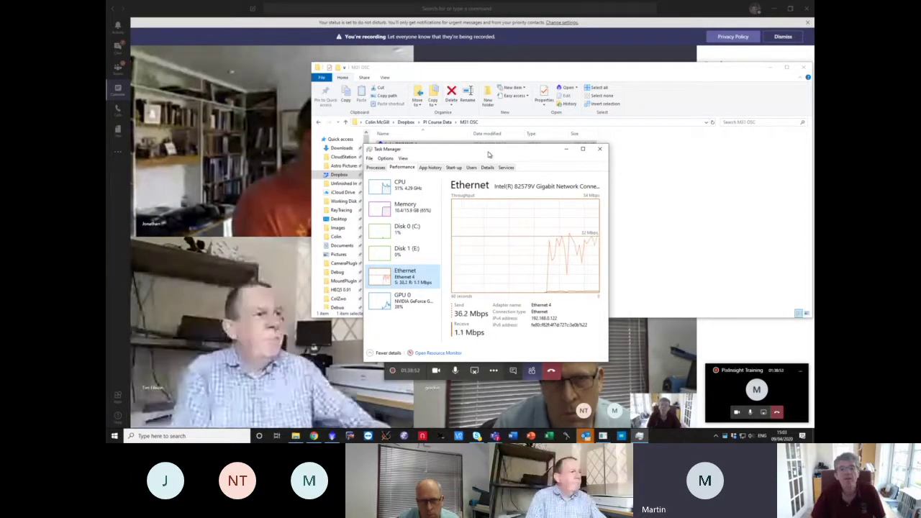
# - Check the Dropbox folder's properties, and close Task Manager after another look at the Ethernet throughput
pyautogui.click(351, 177)
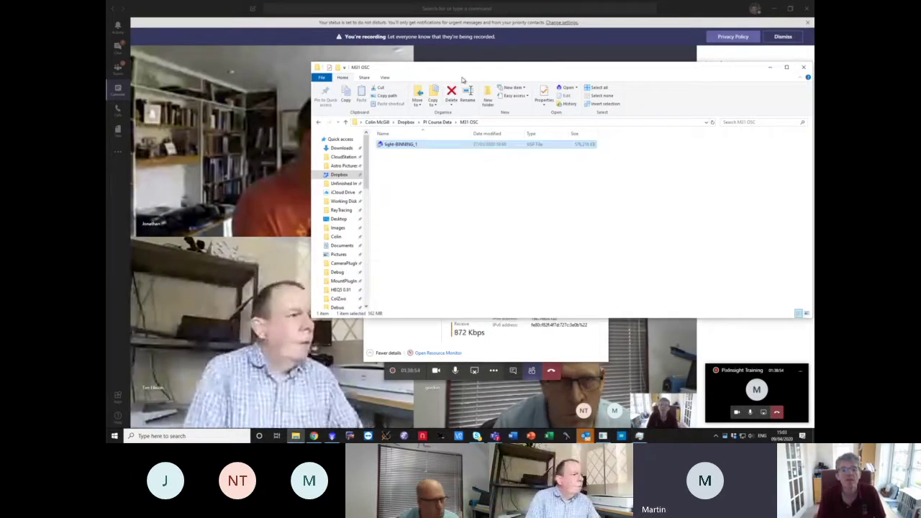
pyautogui.rightClick(352, 178)
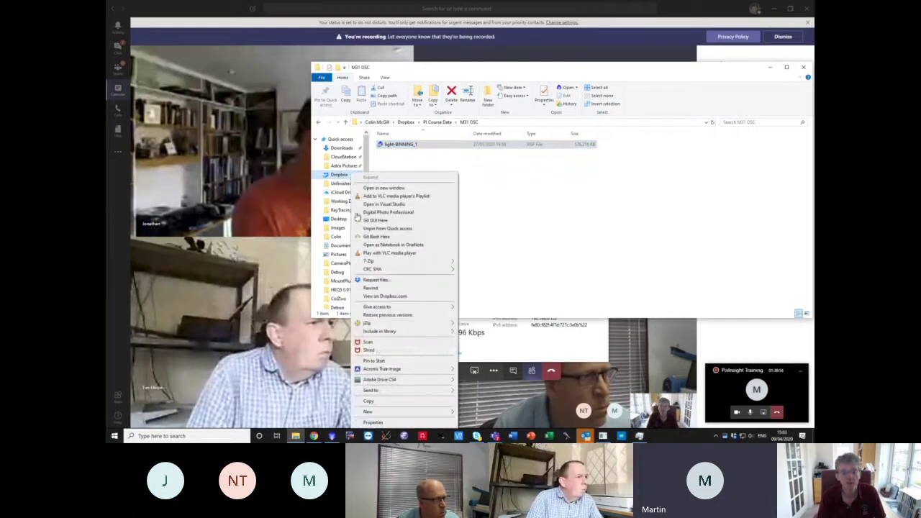
pyautogui.click(374, 422)
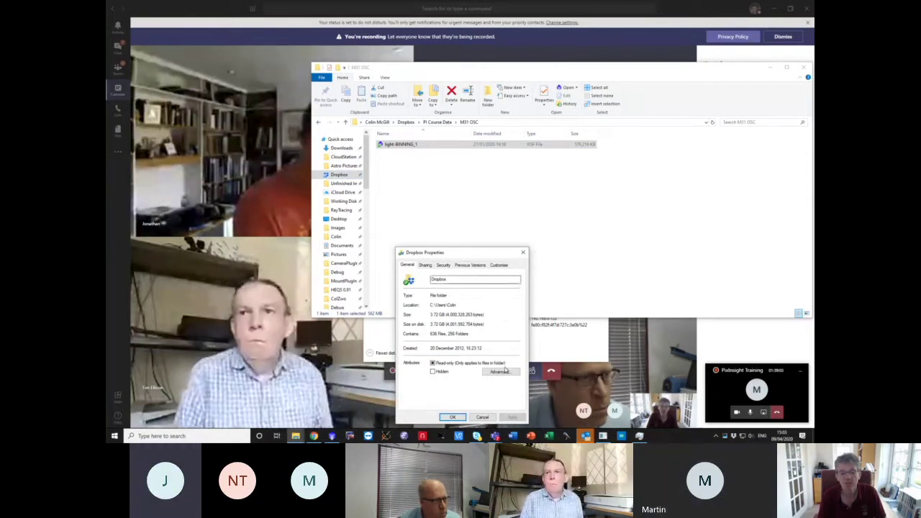
pyautogui.click(523, 252)
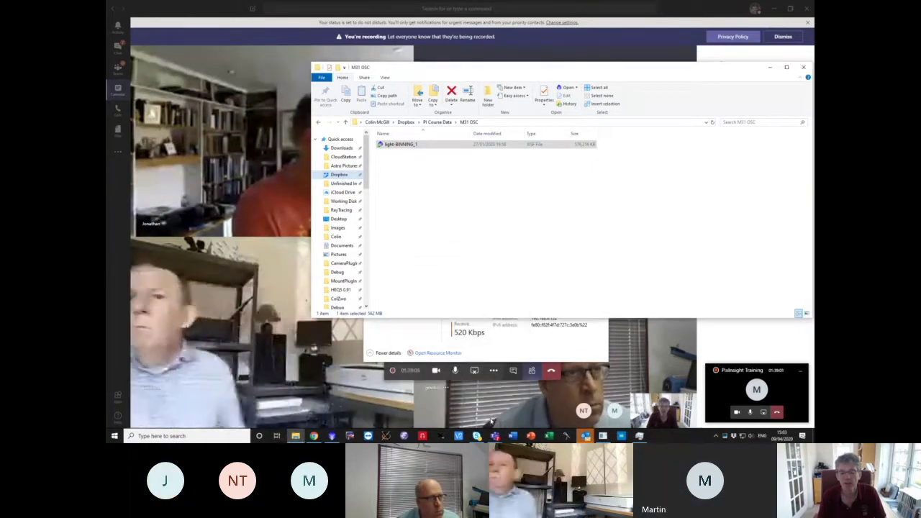
pyautogui.click(523, 353)
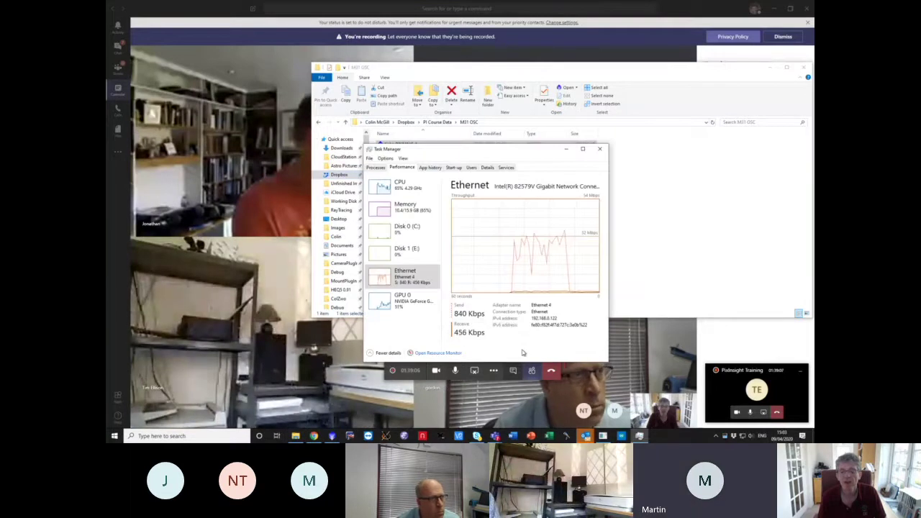
pyautogui.click(602, 150)
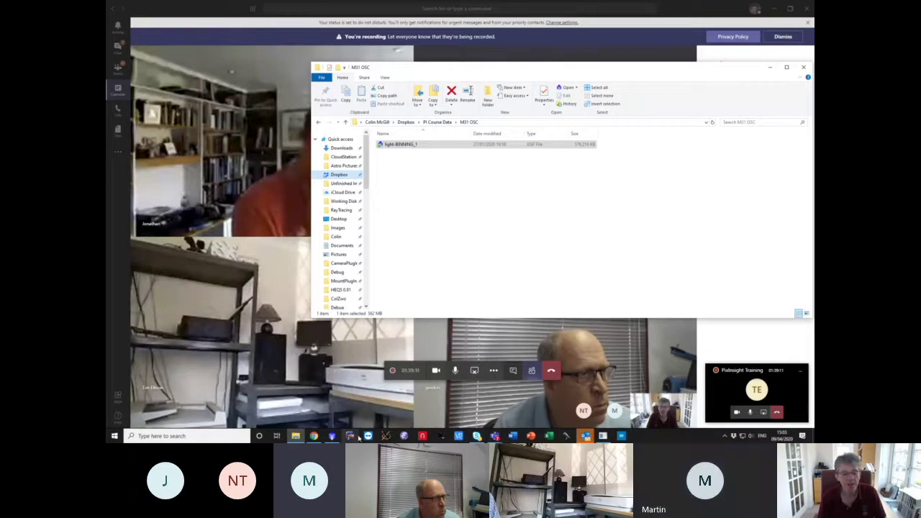
# - Switch to PixInsight and load an empty project, confirming the warning
pyautogui.click(332, 435)
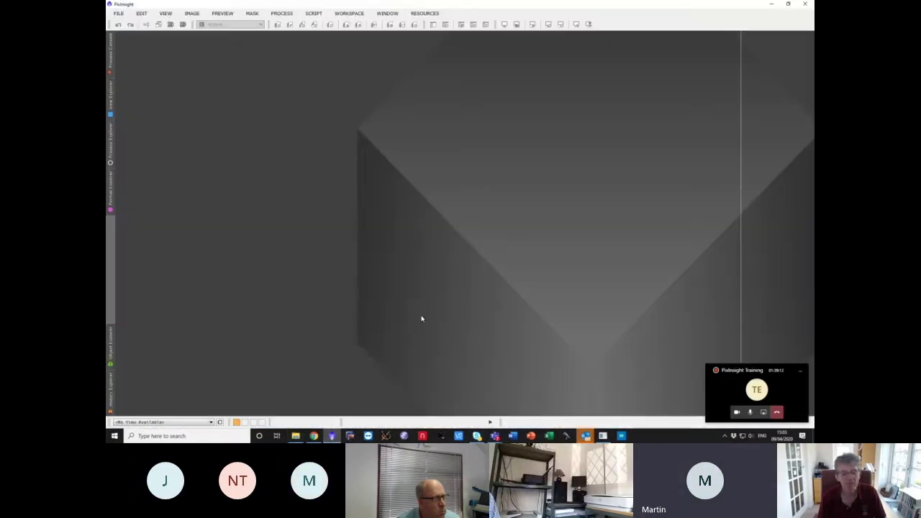
pyautogui.click(116, 13)
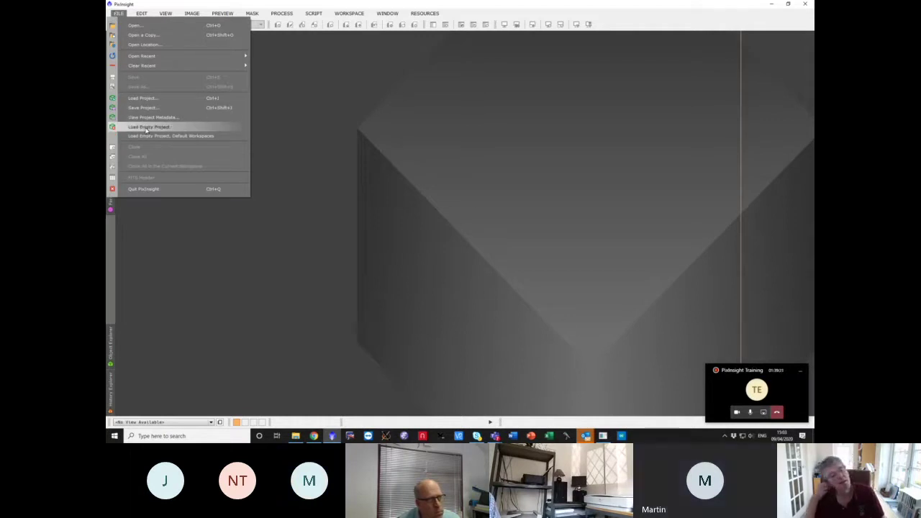
pyautogui.click(147, 127)
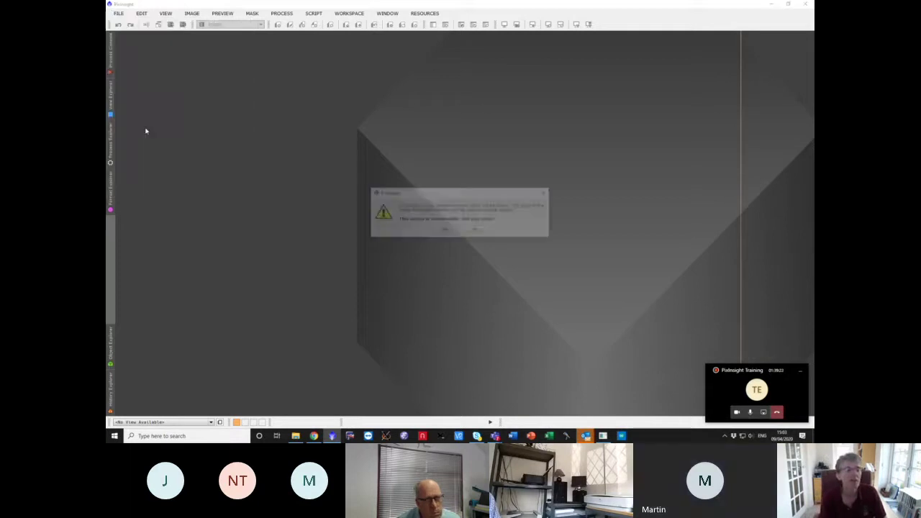
pyautogui.click(446, 230)
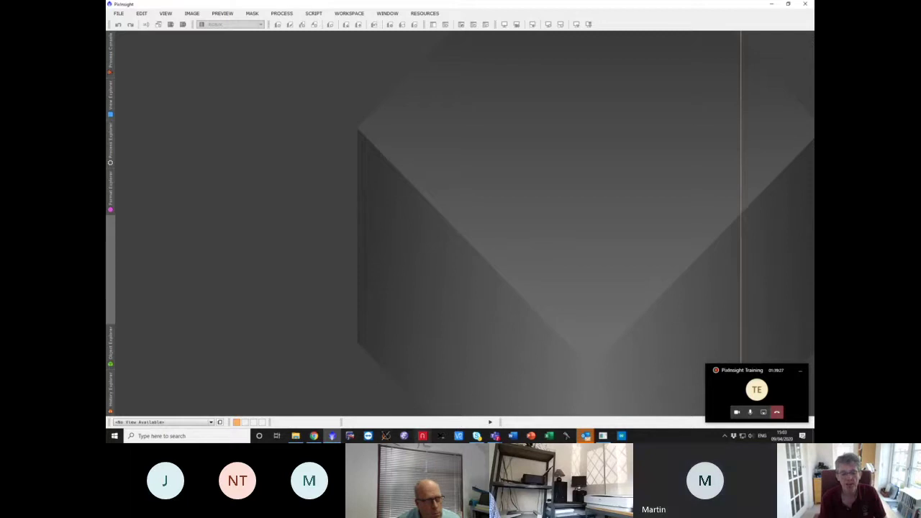
# - Switch to the Teams meeting and post the copied Dropbox link to light-BINNING_1 in the meeting chat
pyautogui.moveTo(586, 436)
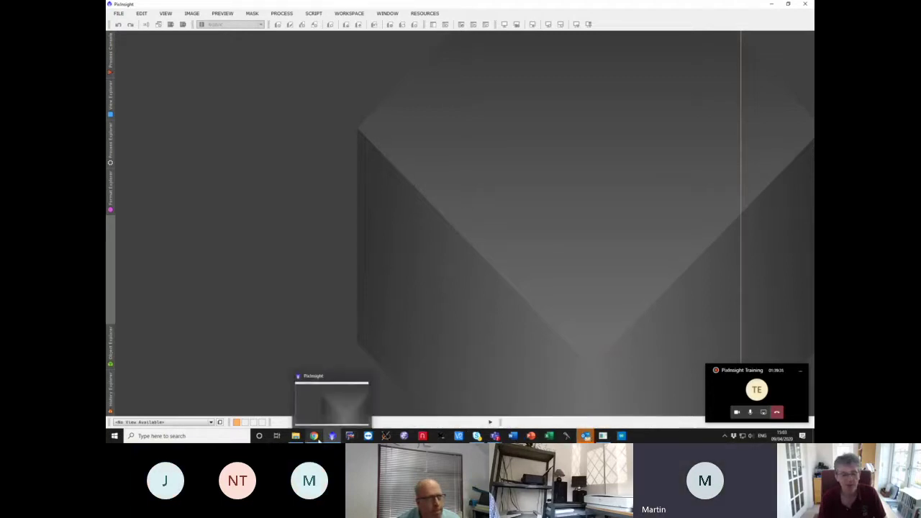
pyautogui.moveTo(495, 437)
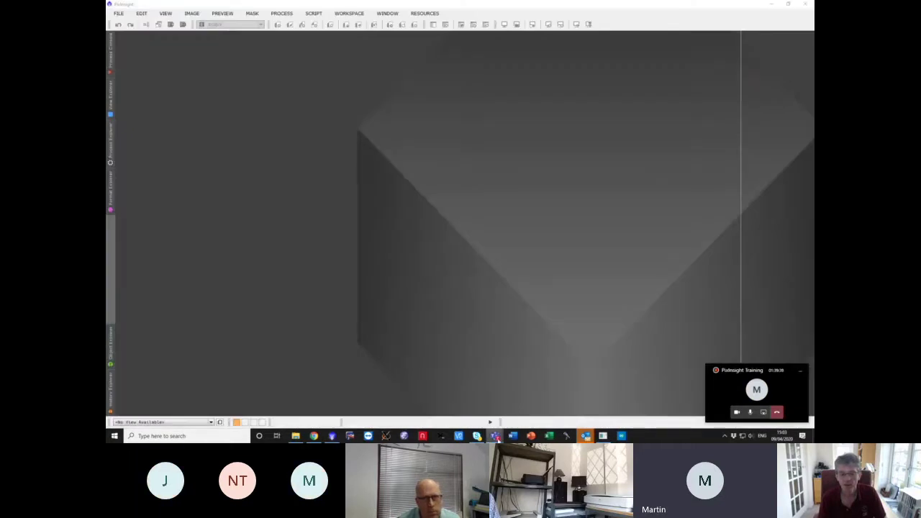
pyautogui.click(478, 409)
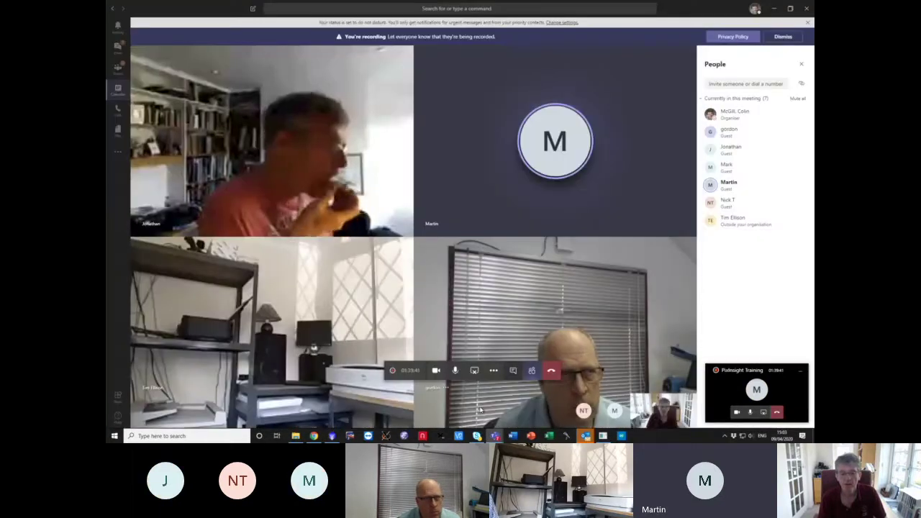
pyautogui.click(513, 371)
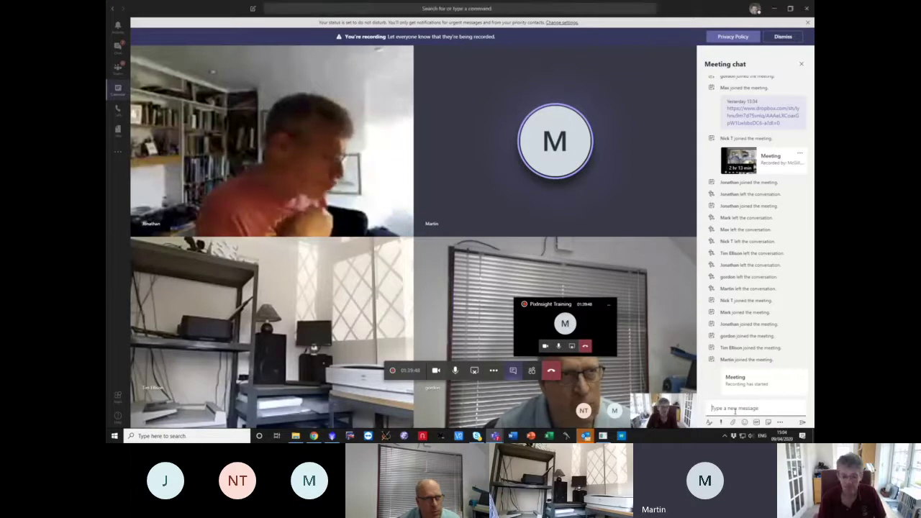
pyautogui.click(735, 409)
pyautogui.hotkey('ctrl', 'v')
pyautogui.press('Return')
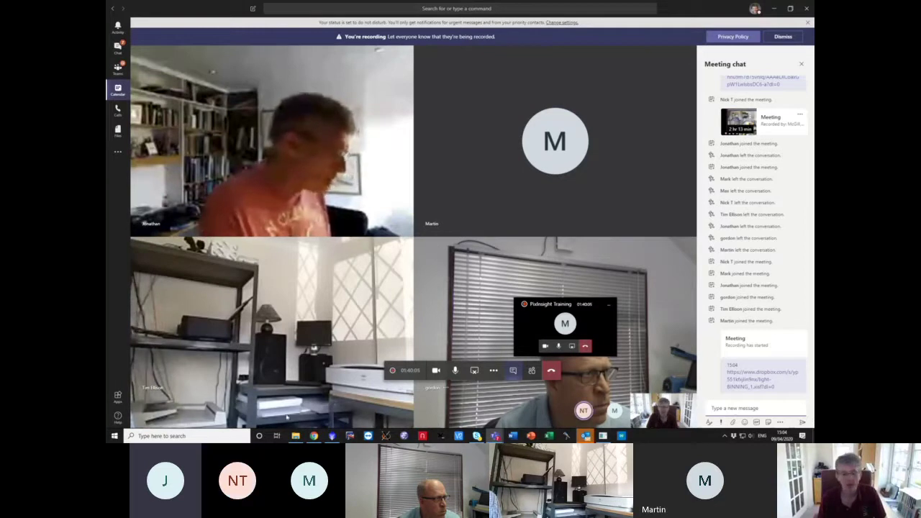
# - Return to the Gmail inbox in Chrome, and switch back to PixInsight
pyautogui.click(314, 436)
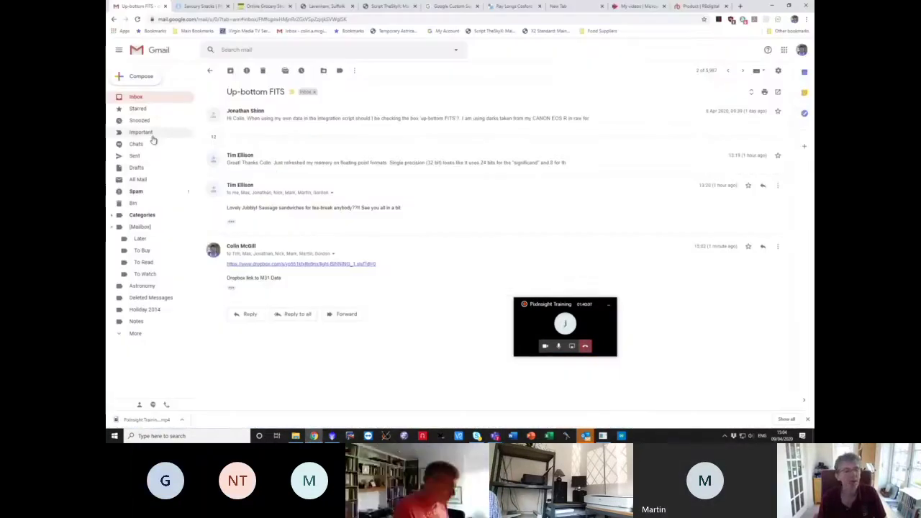
pyautogui.click(150, 97)
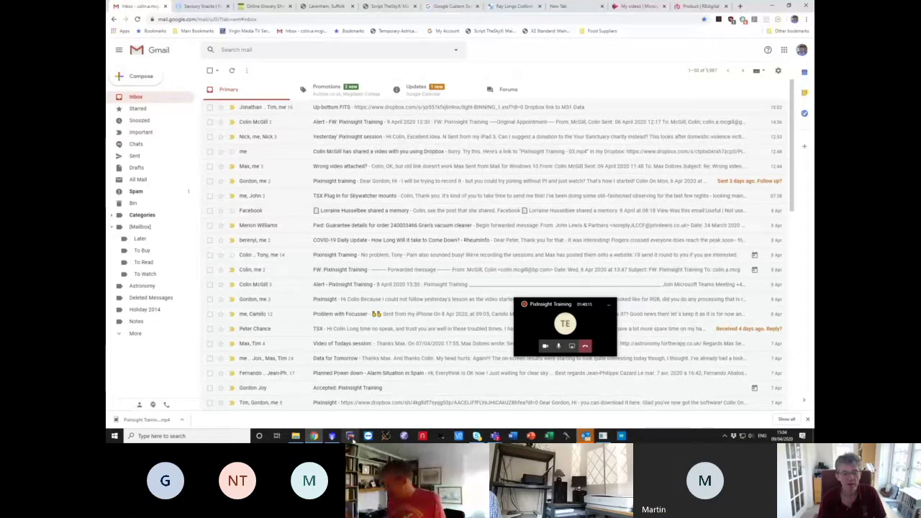
pyautogui.click(332, 436)
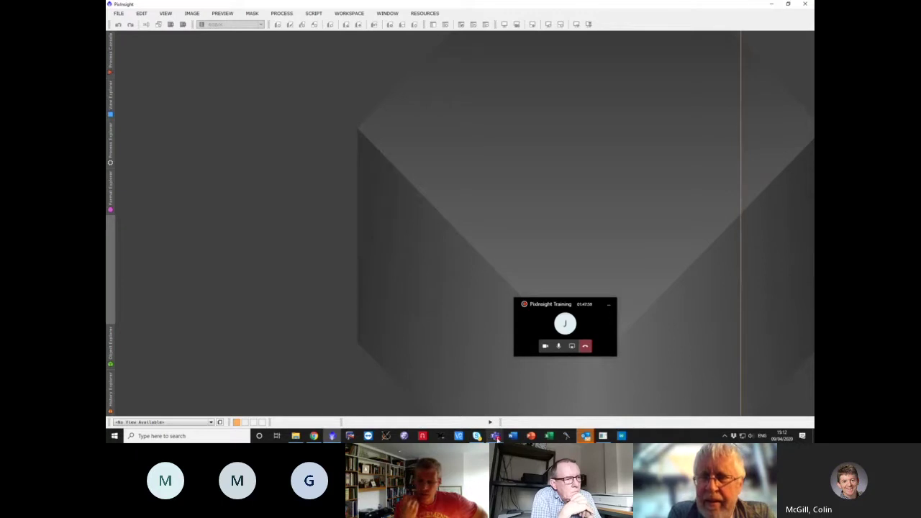
# - Bring up the Teams meeting window and move the floating call window clear of the participants' video
pyautogui.moveTo(495, 436)
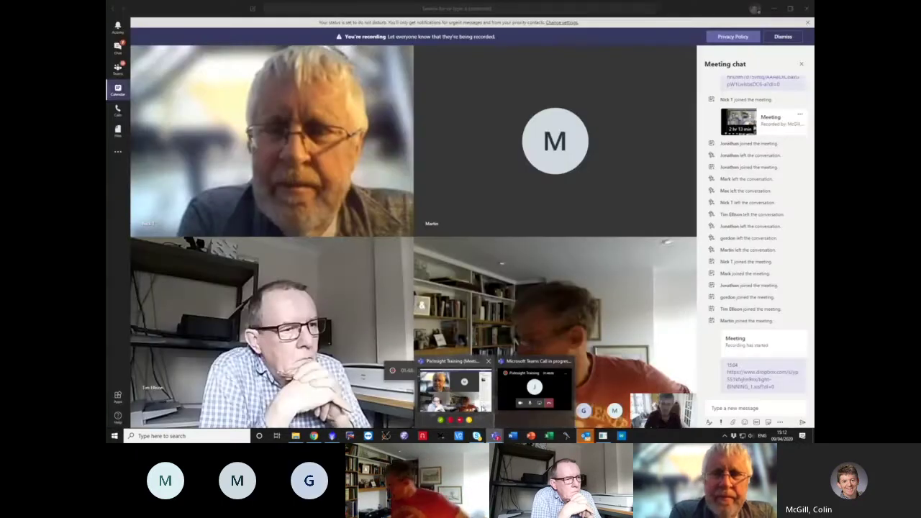
pyautogui.click(453, 392)
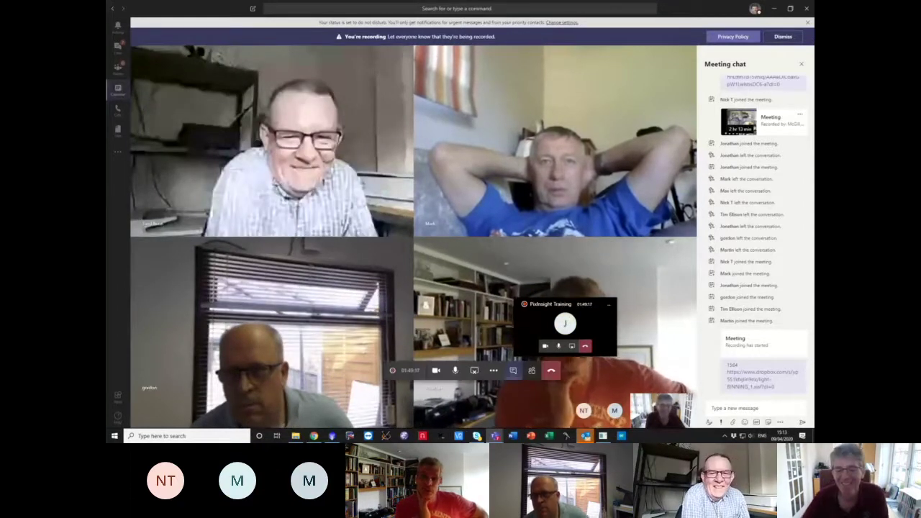
pyautogui.moveTo(561, 305); pyautogui.dragTo(691, 348)
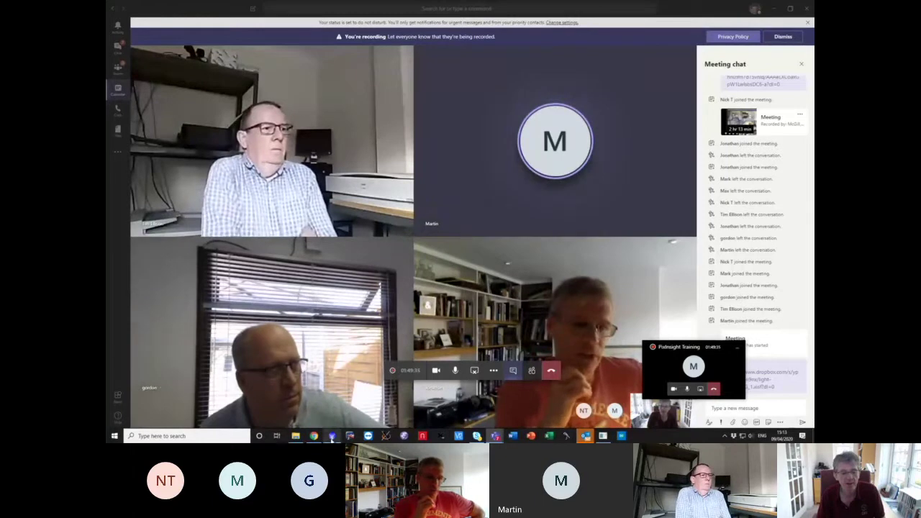
# - Switch to PixInsight and open the BatchPreprocessing script
pyautogui.hotkey('alt', 'Tab')
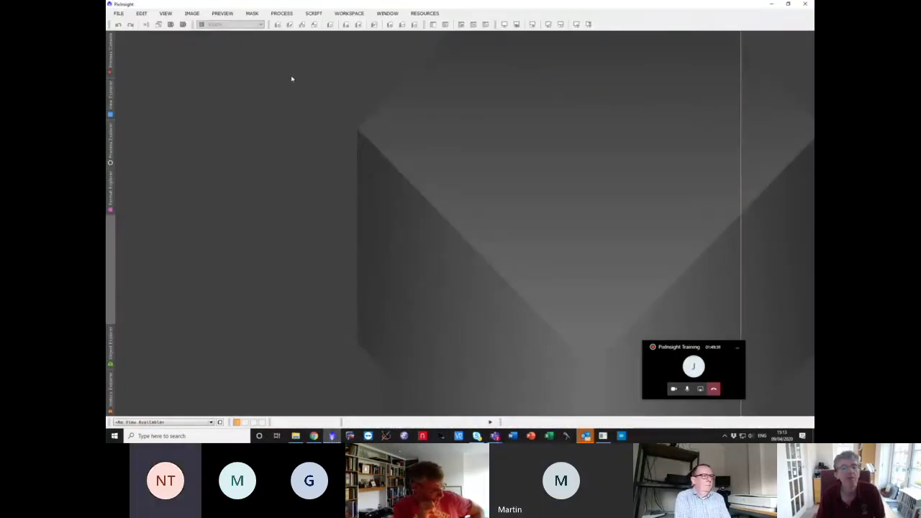
pyautogui.click(314, 15)
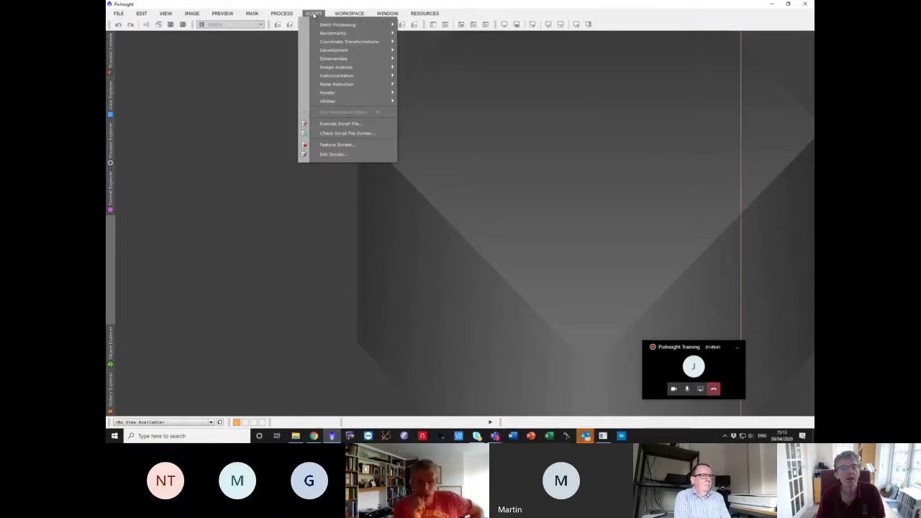
pyautogui.moveTo(329, 25)
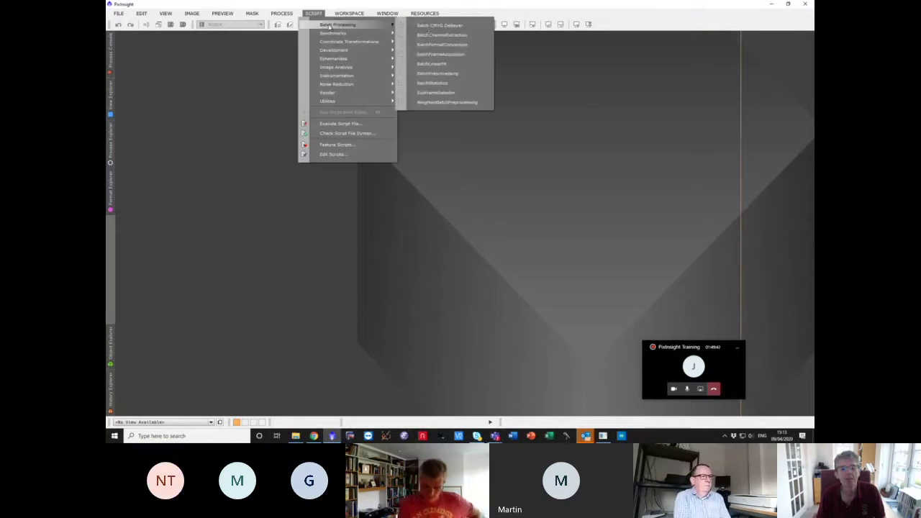
pyautogui.click(437, 74)
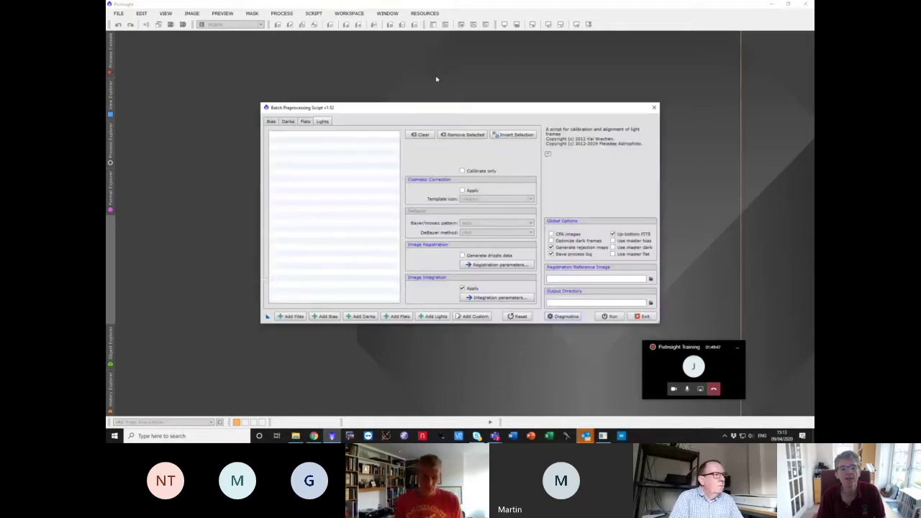
# - Add all NGC 224 FIT files from the Lums folder of M31 Jan 20 to the Batch Preprocessing script
pyautogui.click(290, 317)
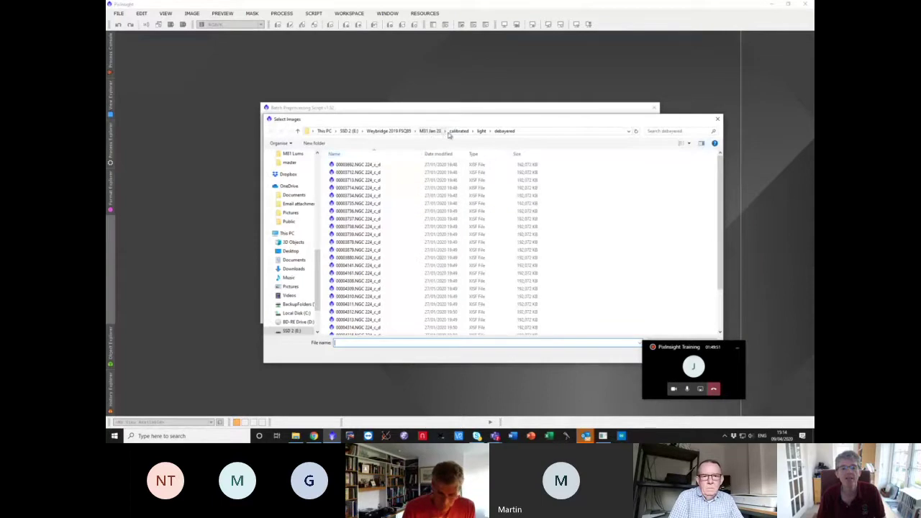
pyautogui.click(457, 131)
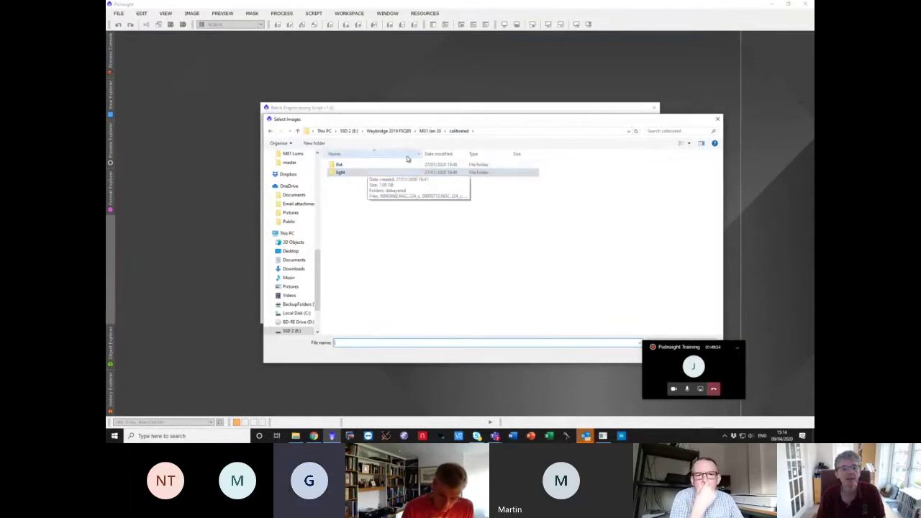
pyautogui.click(430, 131)
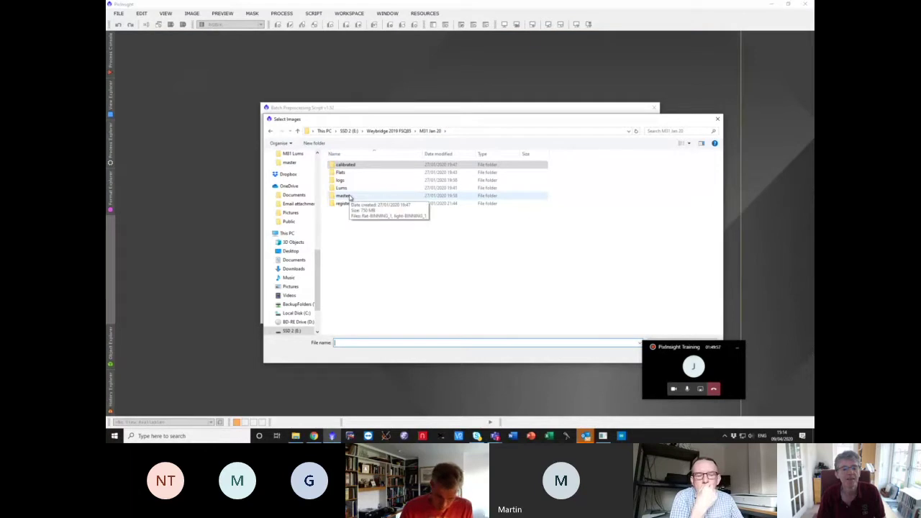
pyautogui.doubleClick(341, 188)
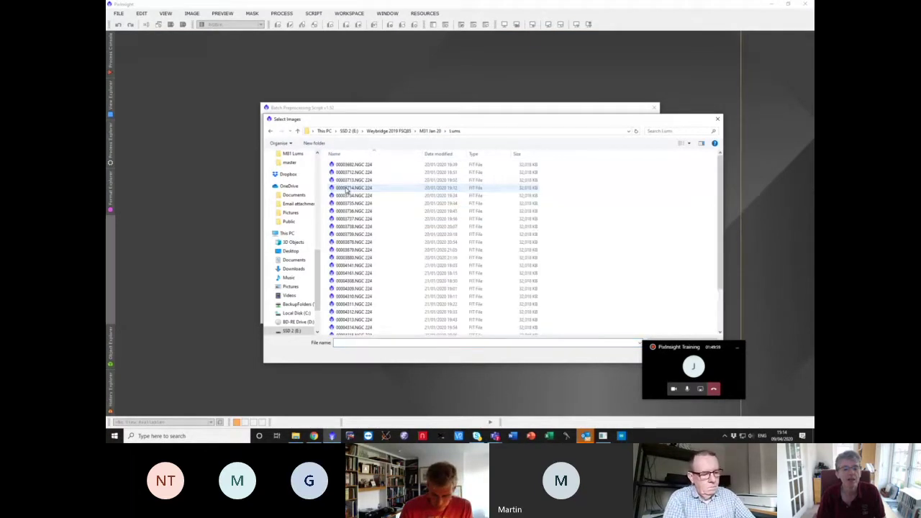
pyautogui.hotkey('ctrl', 'a')
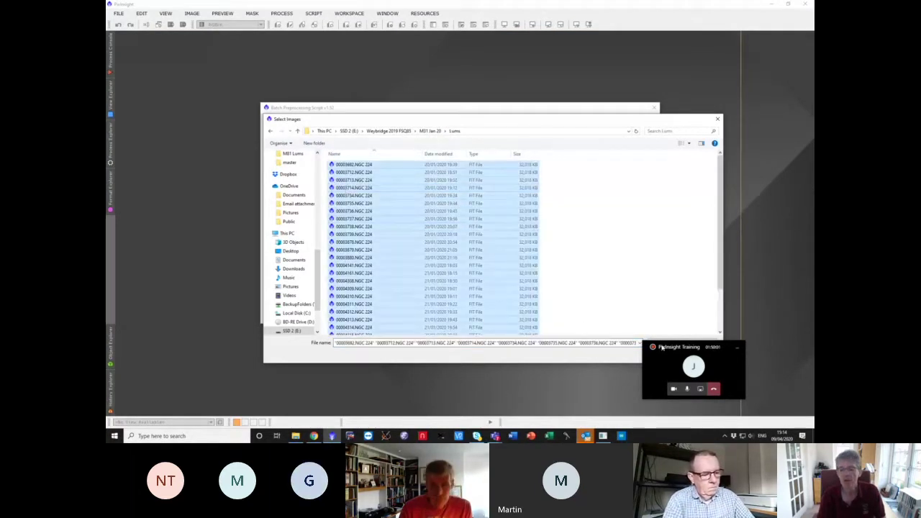
pyautogui.moveTo(661, 347); pyautogui.dragTo(695, 378)
pyautogui.click(664, 353)
# - Add all flat-field FIT files from the Flats folder of M31 Jan 20 to the Batch Preprocessing script
pyautogui.click(290, 316)
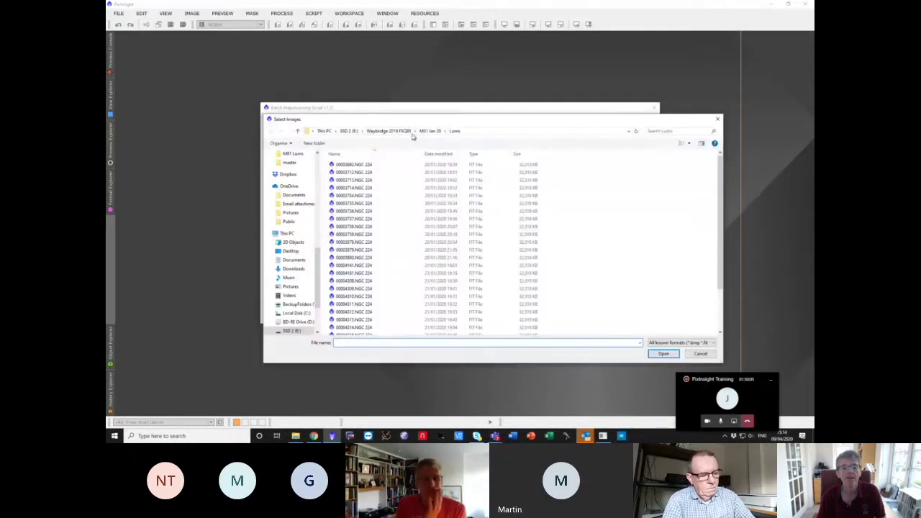
pyautogui.click(430, 132)
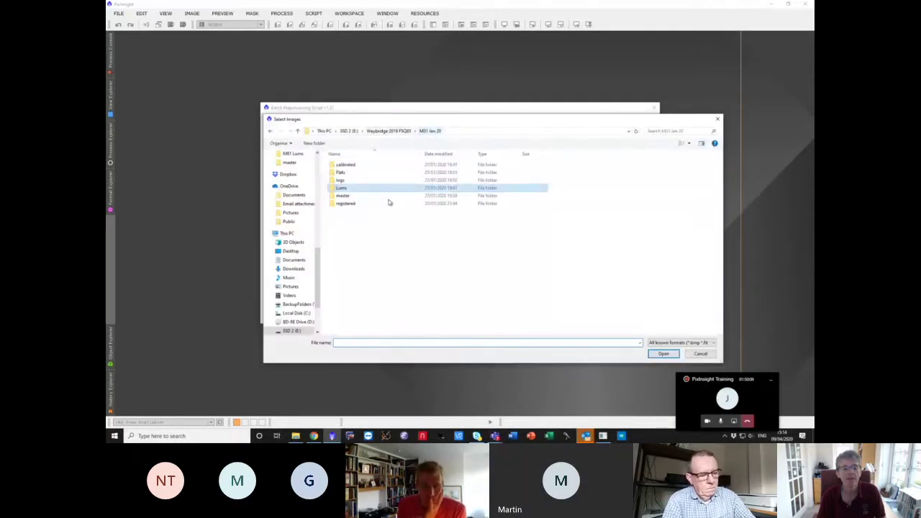
pyautogui.doubleClick(358, 174)
pyautogui.hotkey('ctrl', 'a')
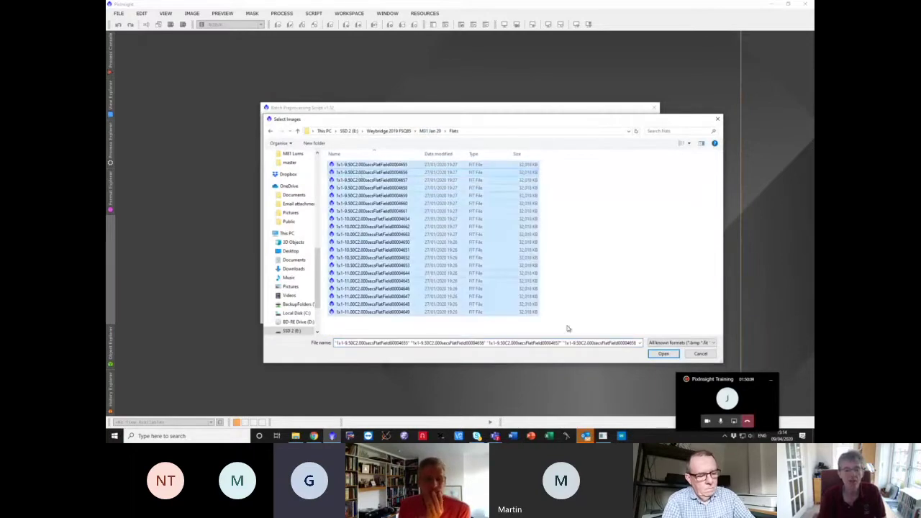
pyautogui.click(663, 353)
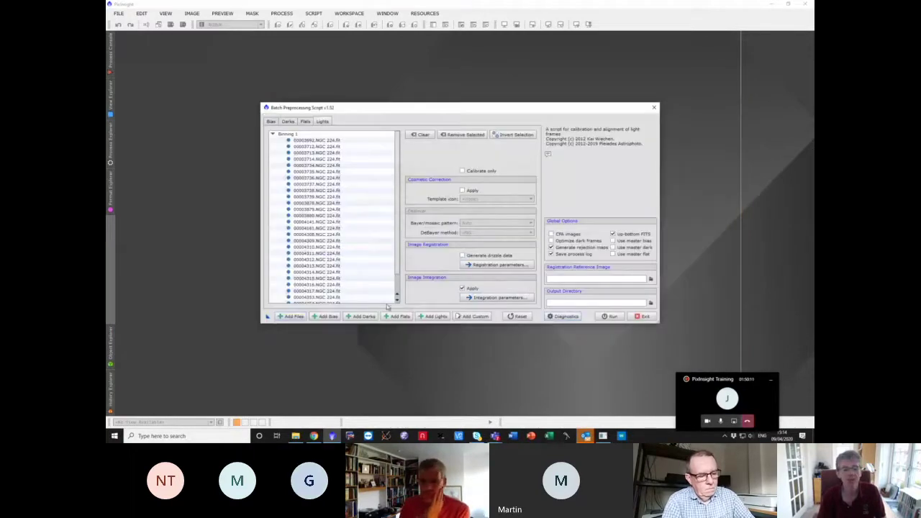
# - Add the master files bias-BINNING_1 and dark-BINNING_1-EXPTIME_600 from the M31 folder's Dec 02 Orientation 1 master subfolder
pyautogui.click(292, 317)
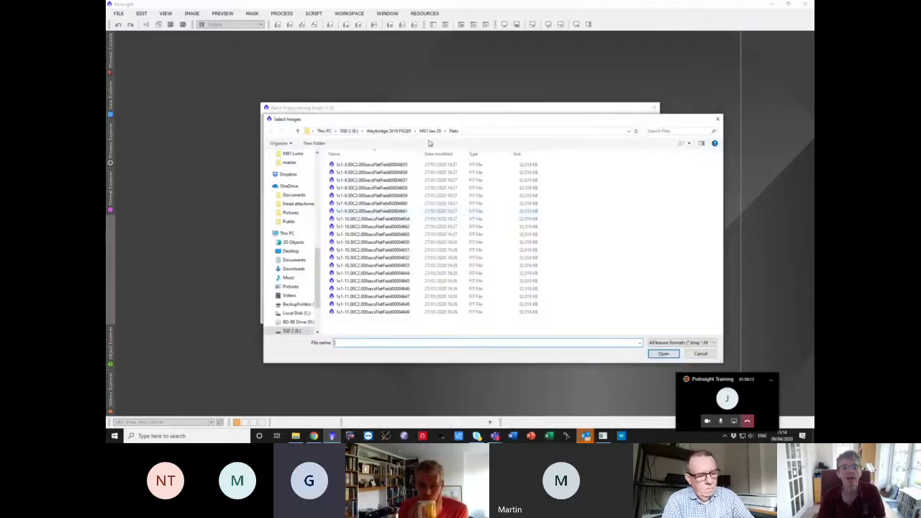
pyautogui.click(388, 131)
pyautogui.doubleClick(351, 173)
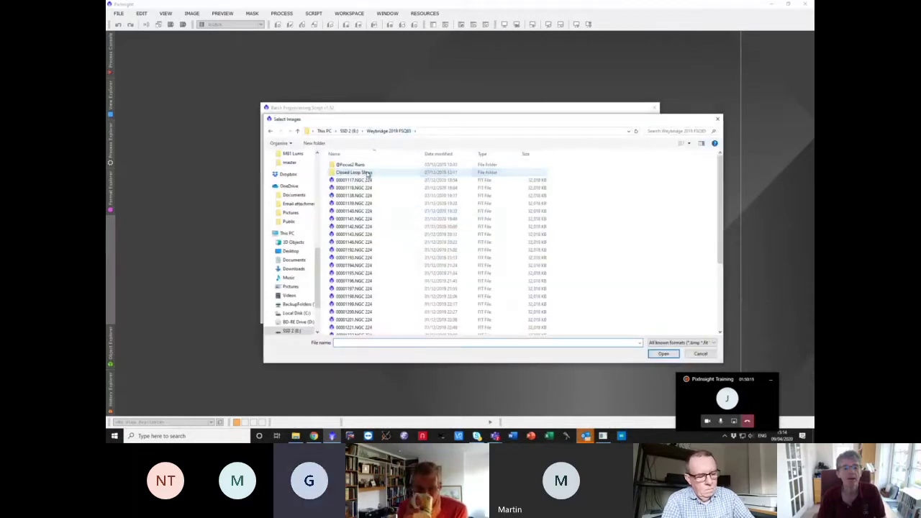
pyautogui.click(270, 131)
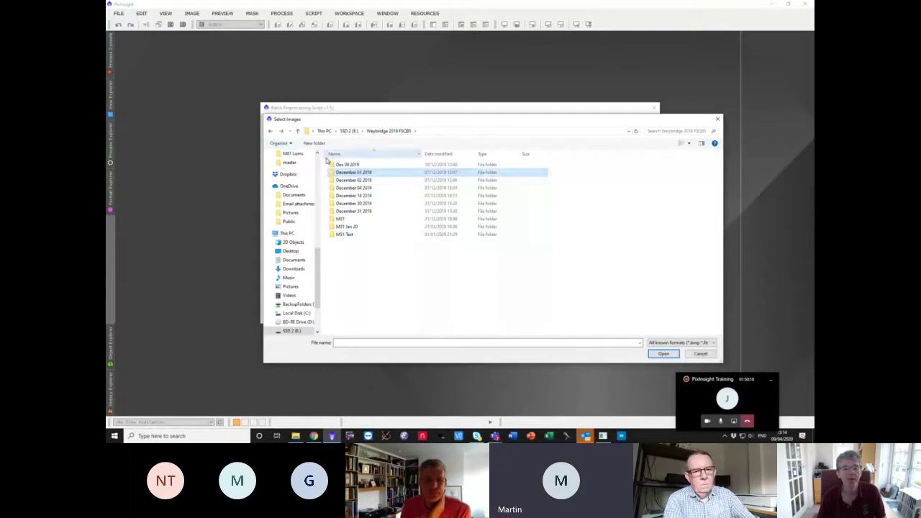
pyautogui.doubleClick(350, 219)
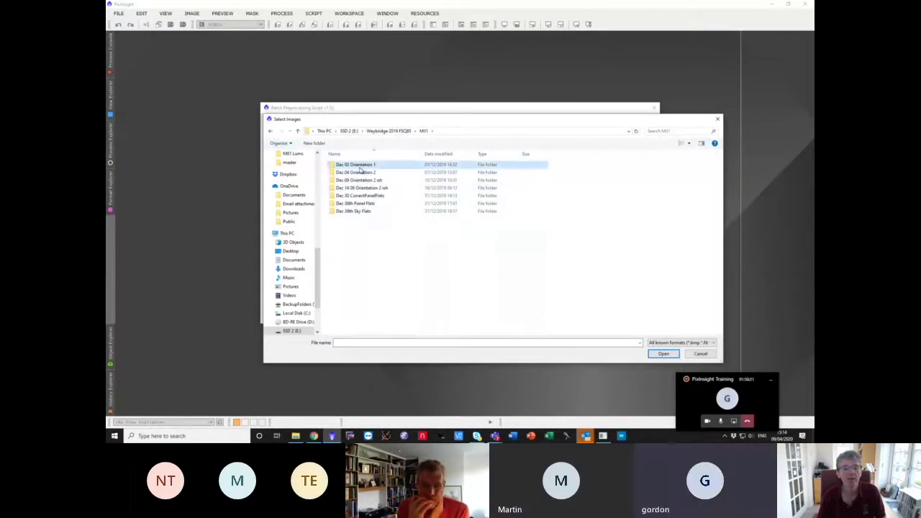
pyautogui.doubleClick(355, 165)
pyautogui.doubleClick(358, 182)
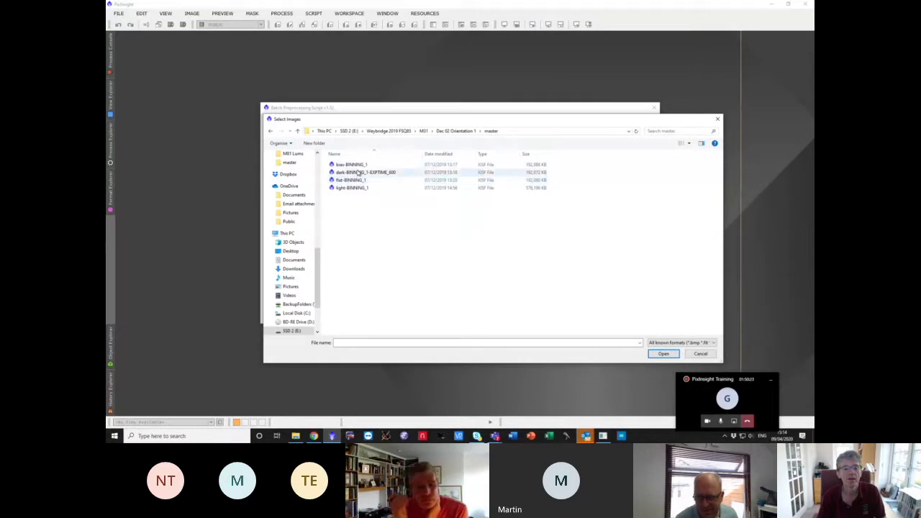
pyautogui.click(357, 164)
pyautogui.keyDown('ctrl'); pyautogui.click(357, 172); pyautogui.keyUp('ctrl')
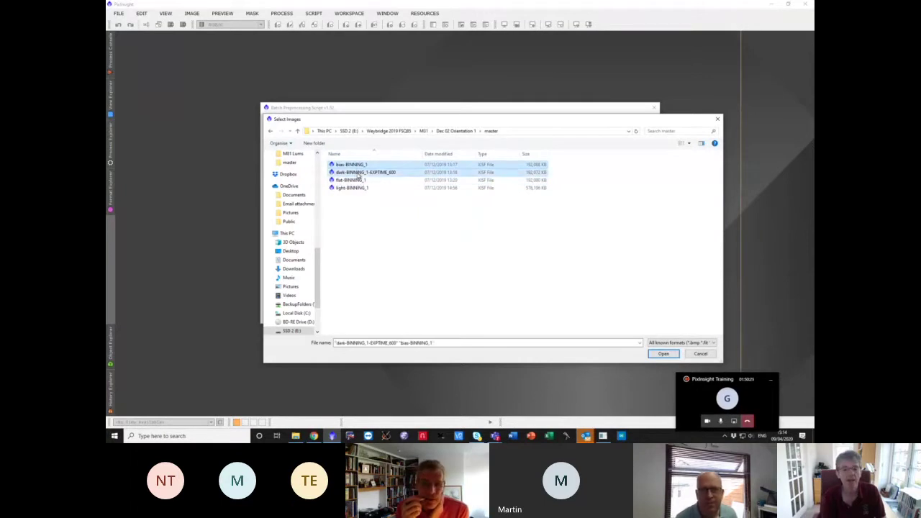
pyautogui.click(662, 357)
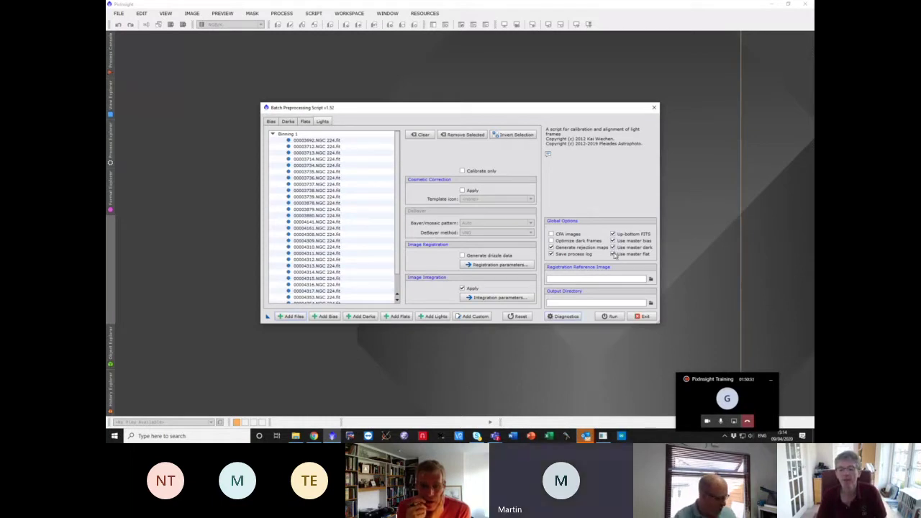
# - Enable the CFA images option and set light frame 00004314.NGC 224.fit as the registration reference image
pyautogui.click(551, 234)
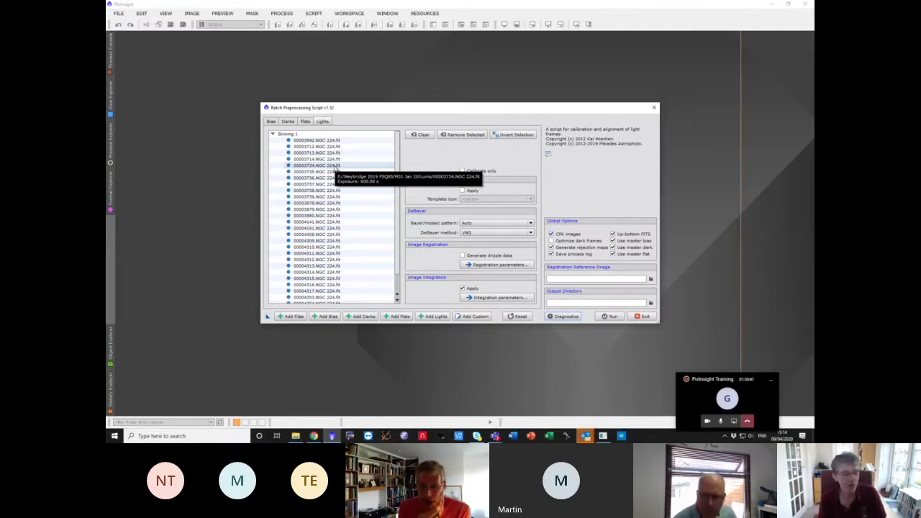
pyautogui.click(493, 226)
pyautogui.click(493, 226)
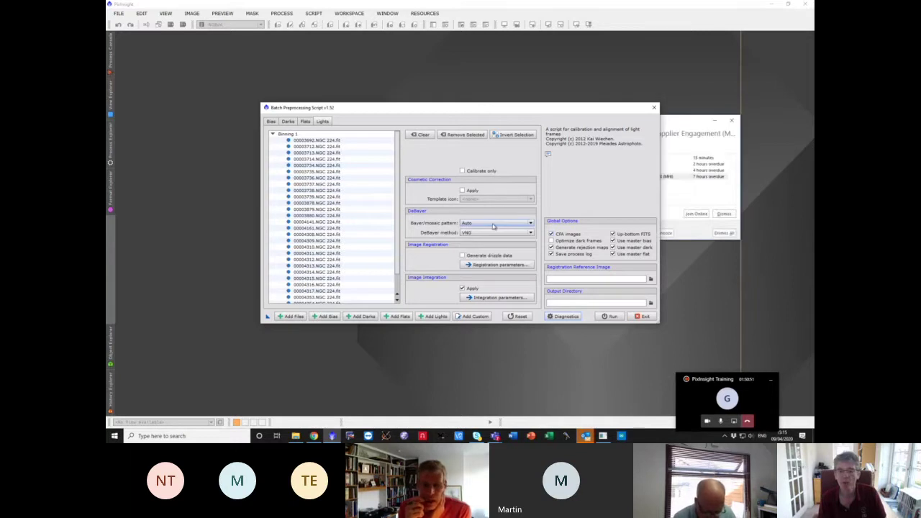
pyautogui.click(304, 272)
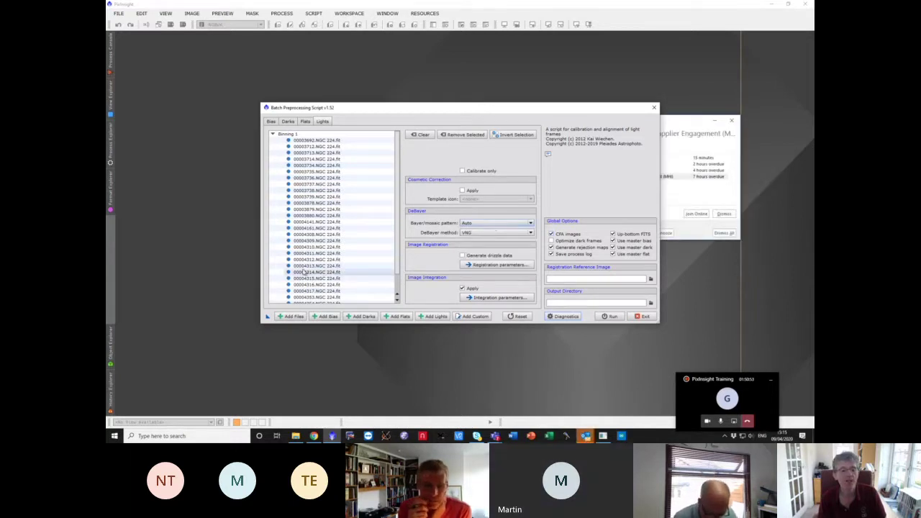
pyautogui.doubleClick(303, 273)
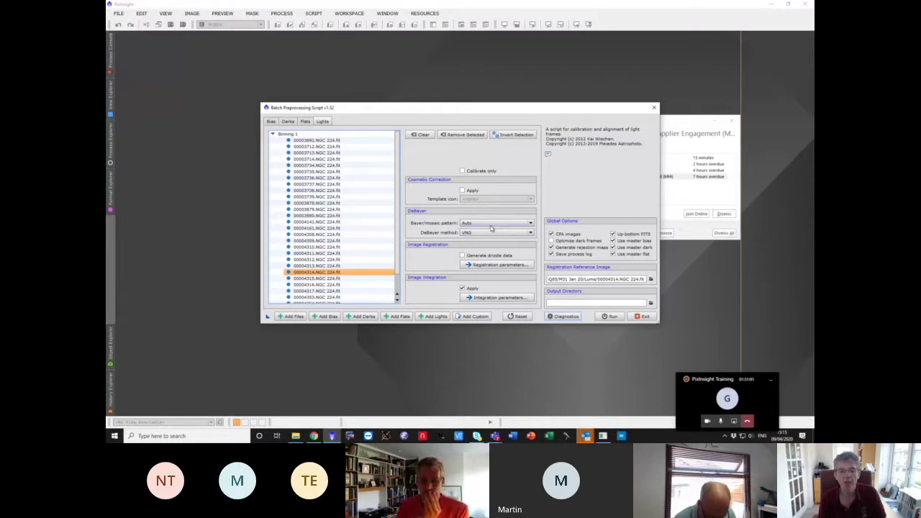
# - Run the diagnostics on the batch preprocessing setup without choosing an output directory, and dismiss the report
pyautogui.click(652, 303)
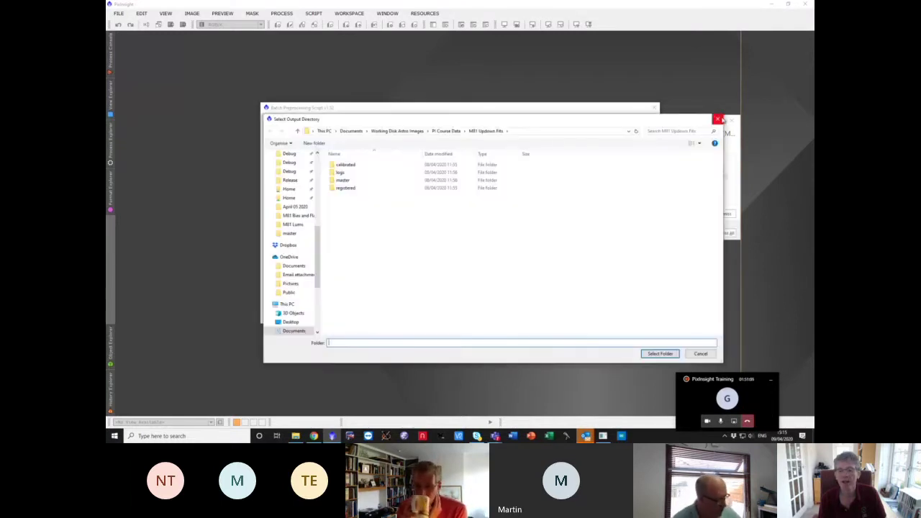
pyautogui.click(717, 118)
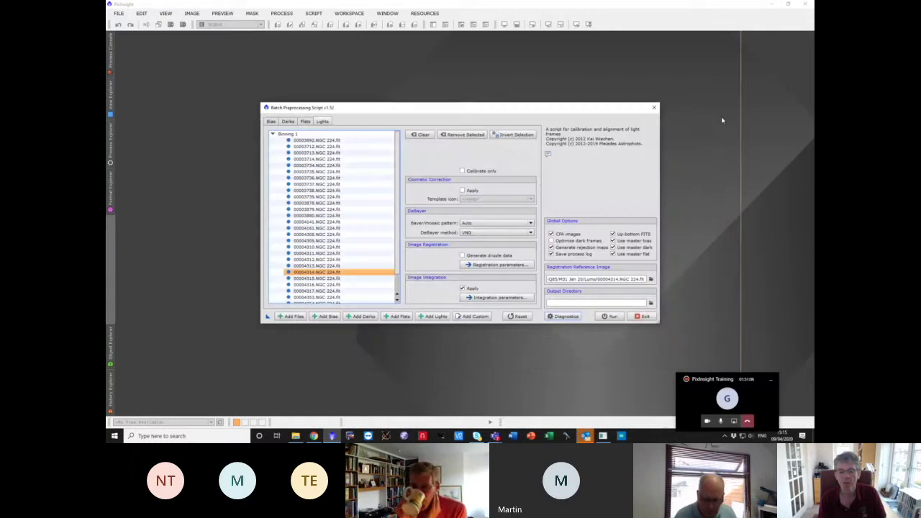
pyautogui.click(567, 316)
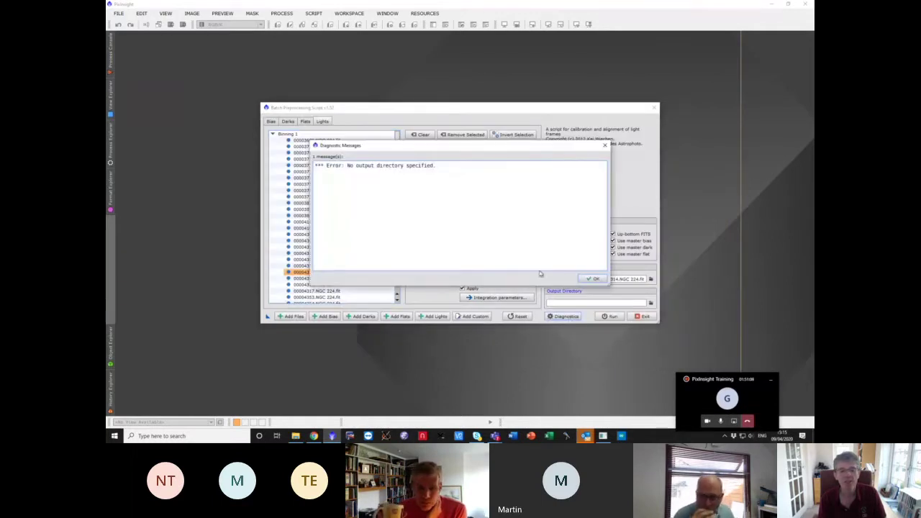
pyautogui.click(593, 279)
# - Create a folder named M31 Course in Weybridge 2019 FSQ85 on drive E and set it as the output directory
pyautogui.click(651, 303)
pyautogui.click(446, 131)
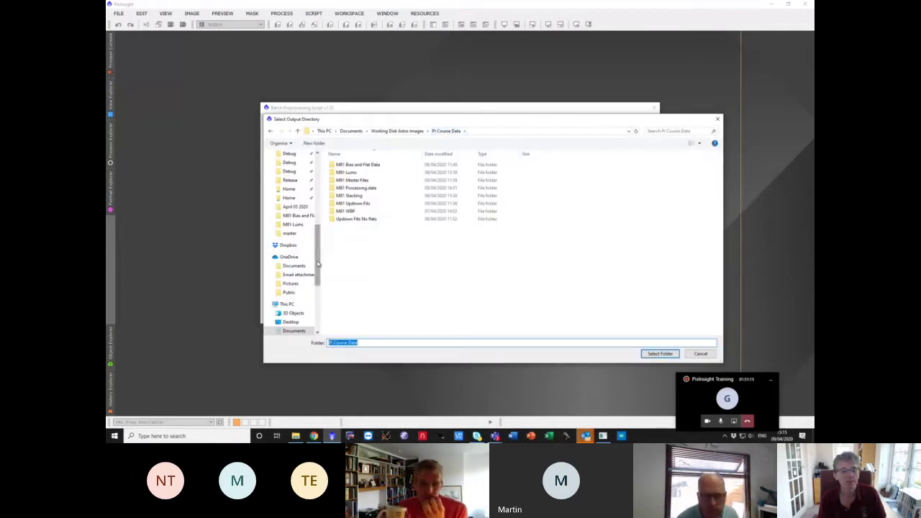
pyautogui.moveTo(320, 263); pyautogui.dragTo(322, 302)
pyautogui.click(291, 280)
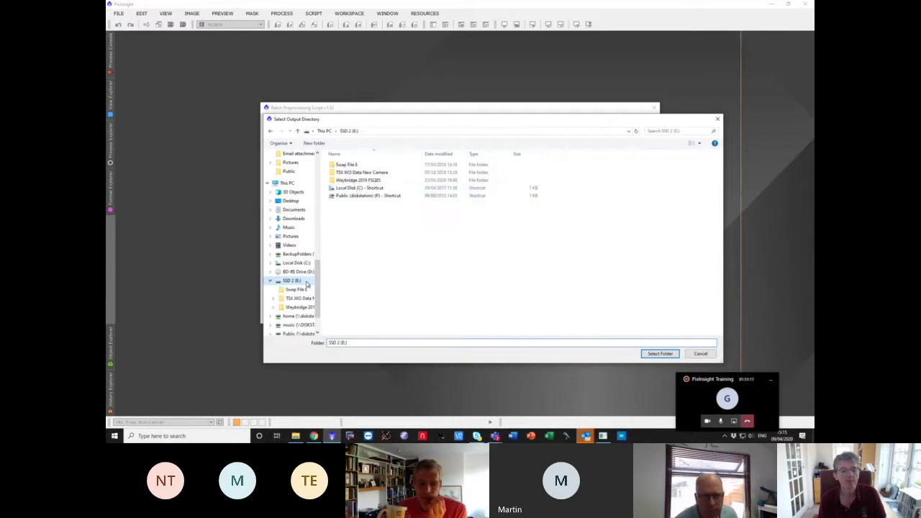
pyautogui.doubleClick(357, 180)
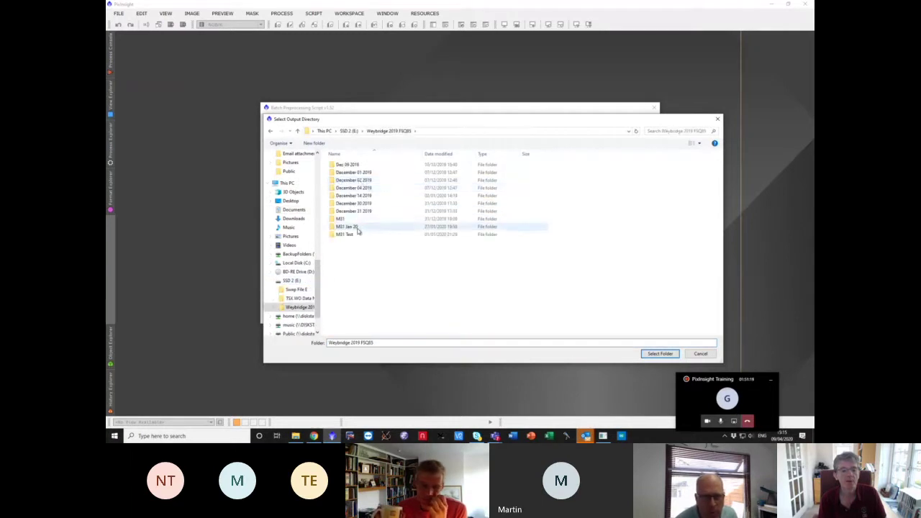
pyautogui.click(314, 143)
pyautogui.write('M31 Course')
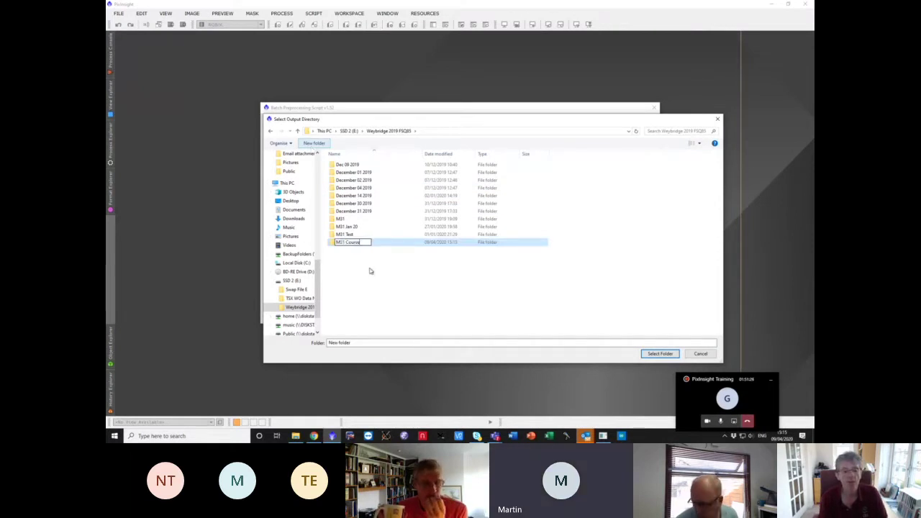
pyautogui.press('Return')
pyautogui.doubleClick(354, 230)
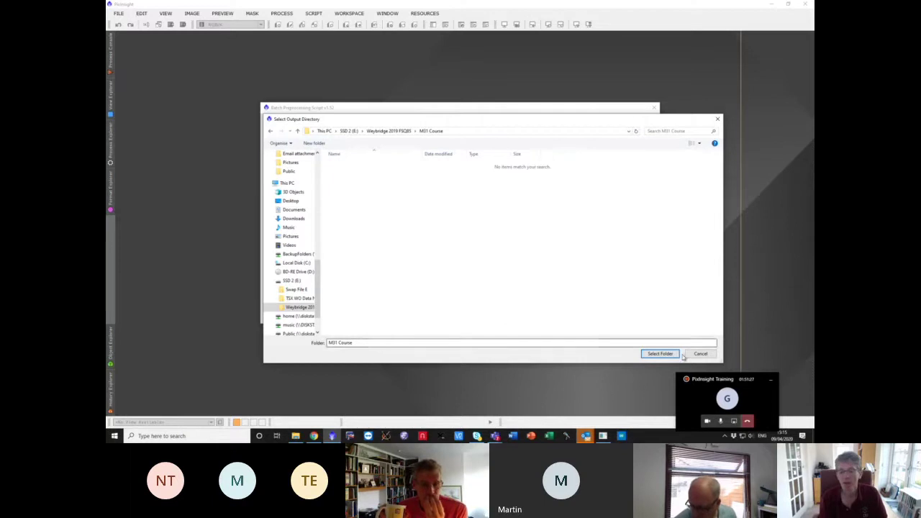
pyautogui.click(660, 353)
# - Rerun the diagnostics with the output directory set, and exit the Batch Preprocessing script
pyautogui.click(567, 320)
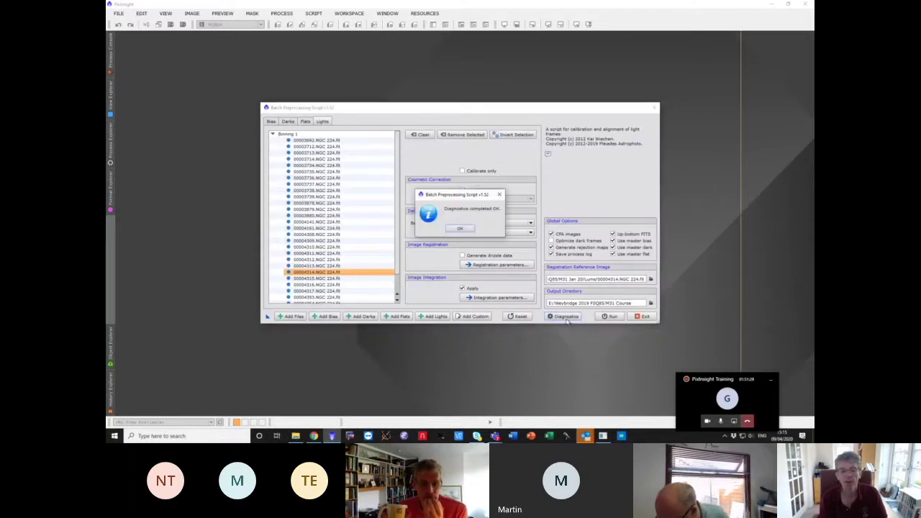
pyautogui.click(461, 228)
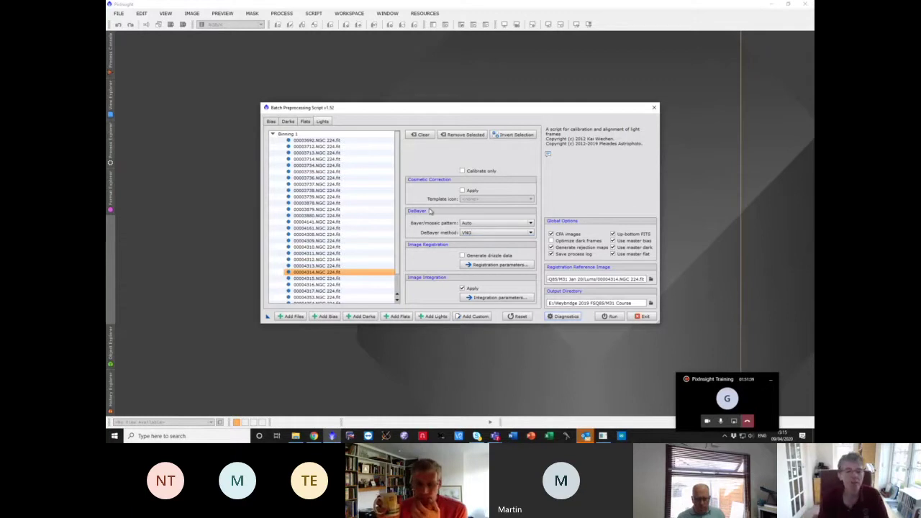
pyautogui.click(642, 316)
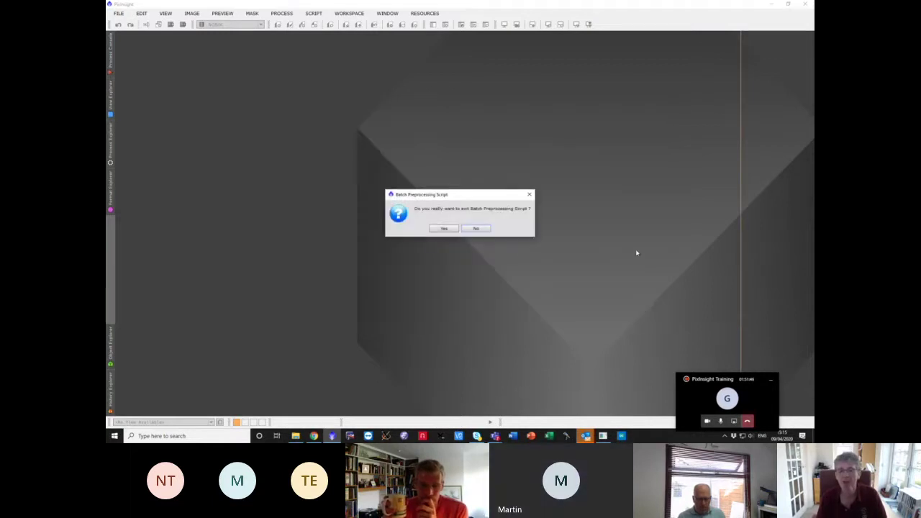
pyautogui.click(445, 228)
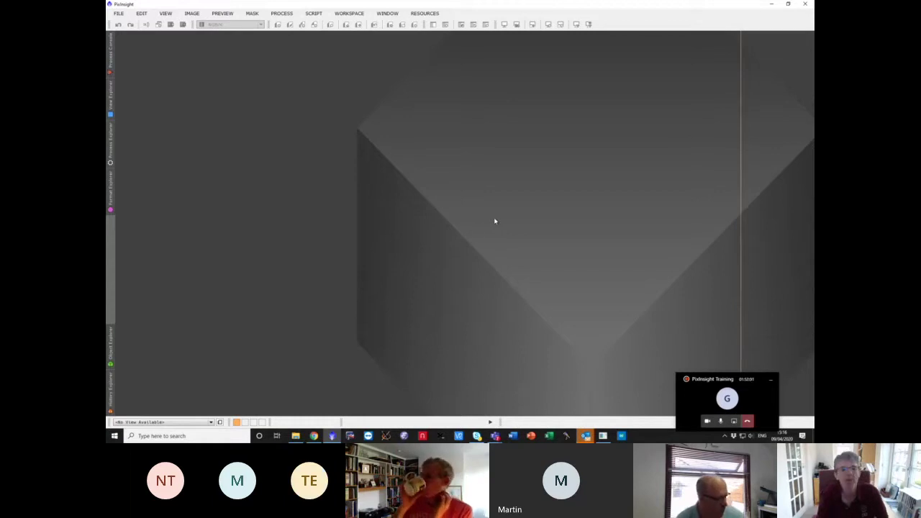
# - Reopen the BatchPreprocessing script, set the Bayer/mosaic pattern to GRBG, and exit the script
pyautogui.click(313, 13)
pyautogui.moveTo(335, 30)
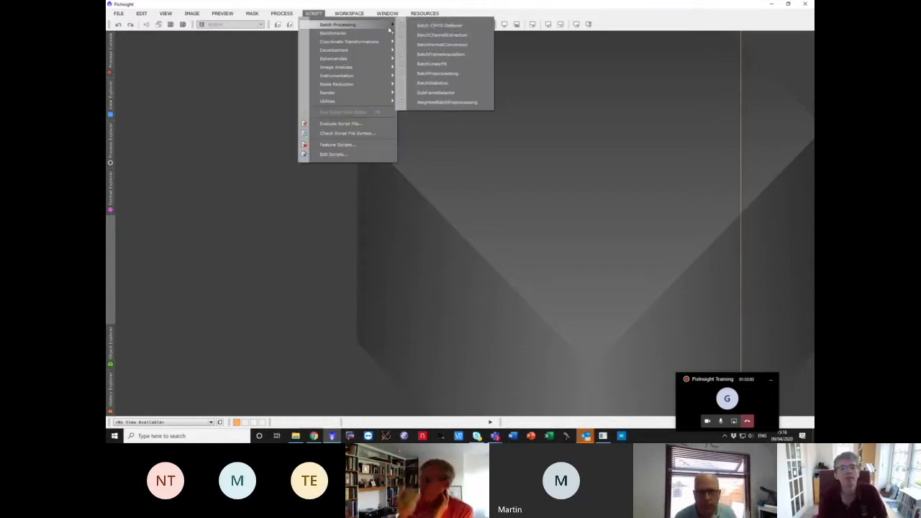
pyautogui.click(441, 94)
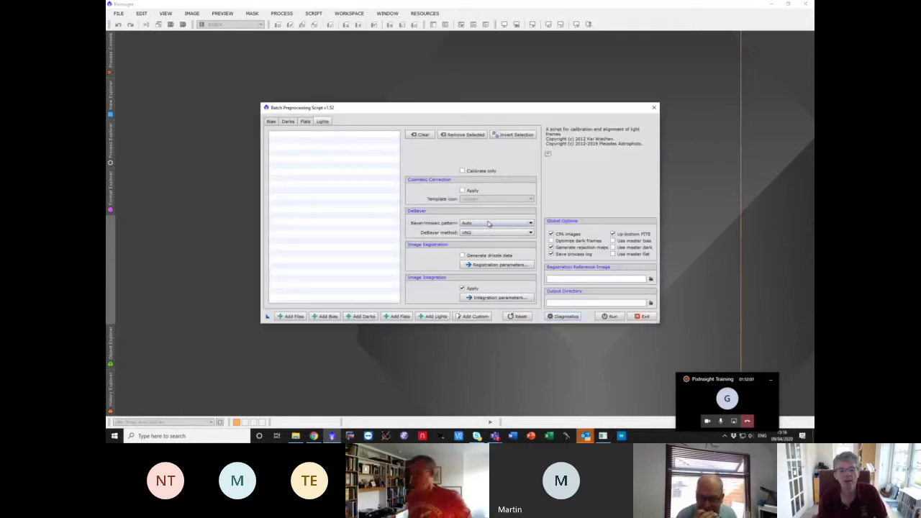
pyautogui.click(488, 224)
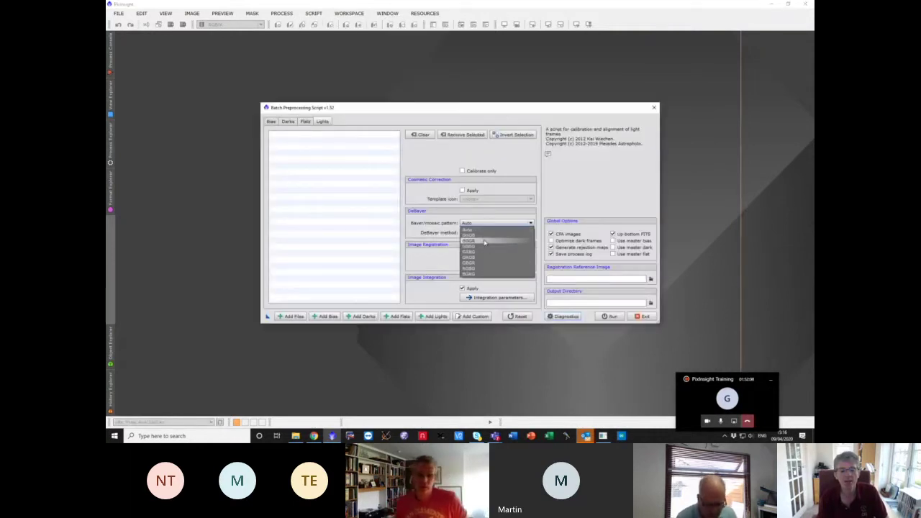
pyautogui.click(485, 251)
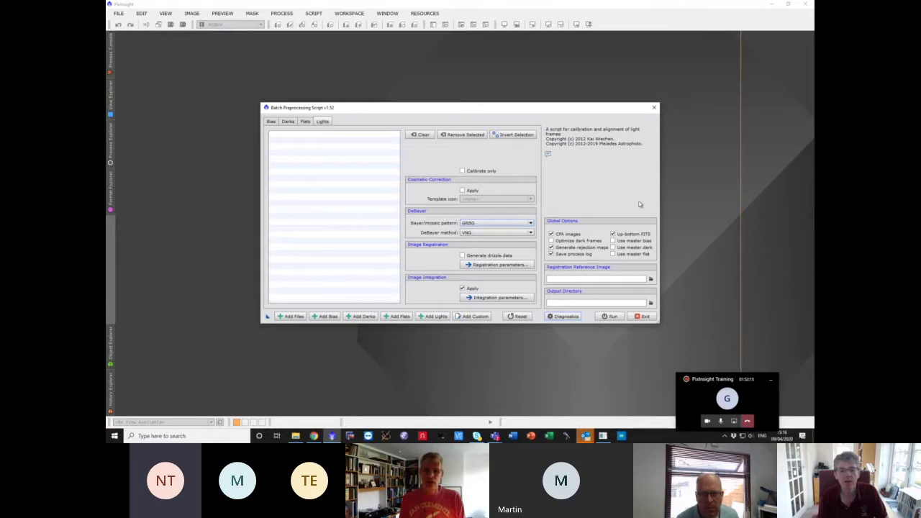
pyautogui.click(654, 108)
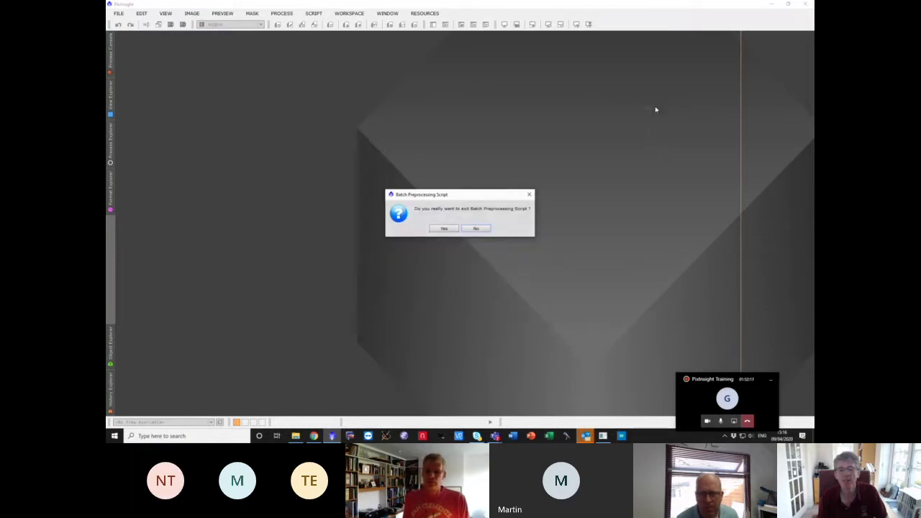
pyautogui.click(440, 226)
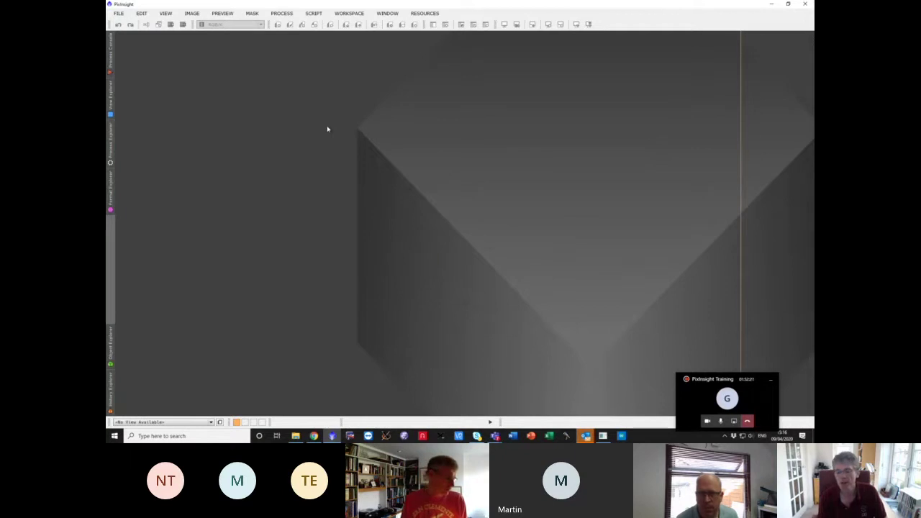
# - Open the light-BINNING_1.xisf master from the M31 Jan 20 folder in Weybridge 2019 FSQ85 on drive E
pyautogui.hotkey('ctrl', 'o')
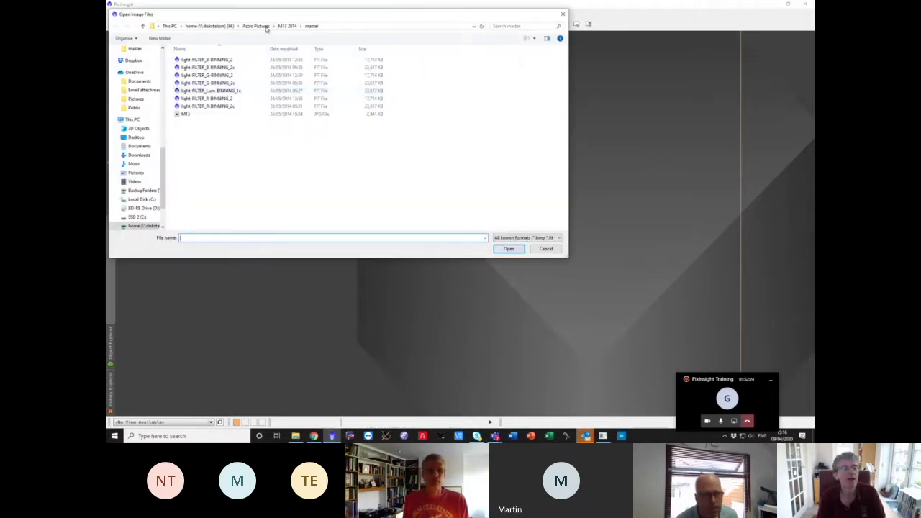
pyautogui.moveTo(257, 18); pyautogui.dragTo(417, 65)
pyautogui.scroll(5, 305, 192)
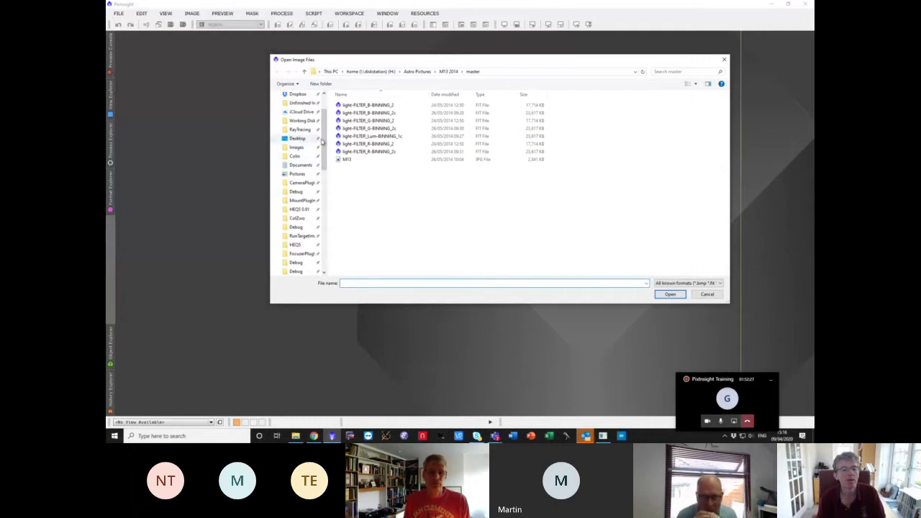
pyautogui.scroll(-5, 324, 136)
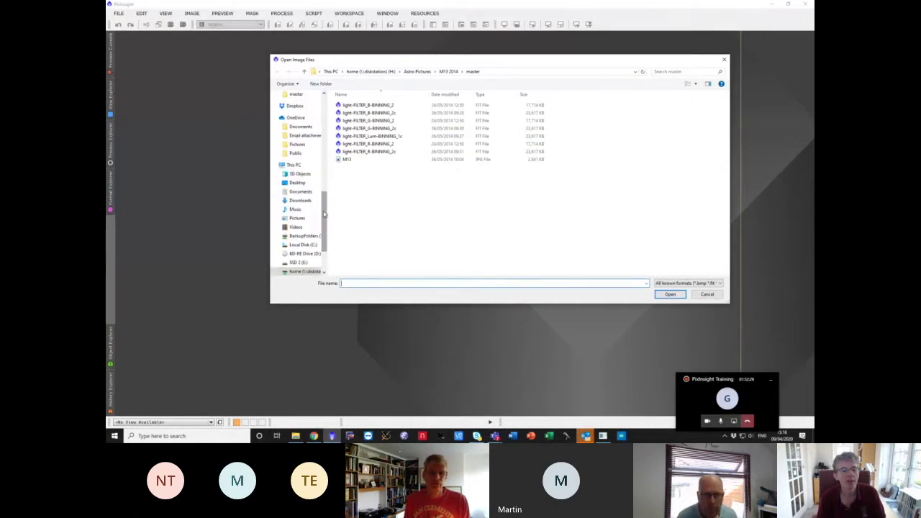
pyautogui.scroll(5, 324, 214)
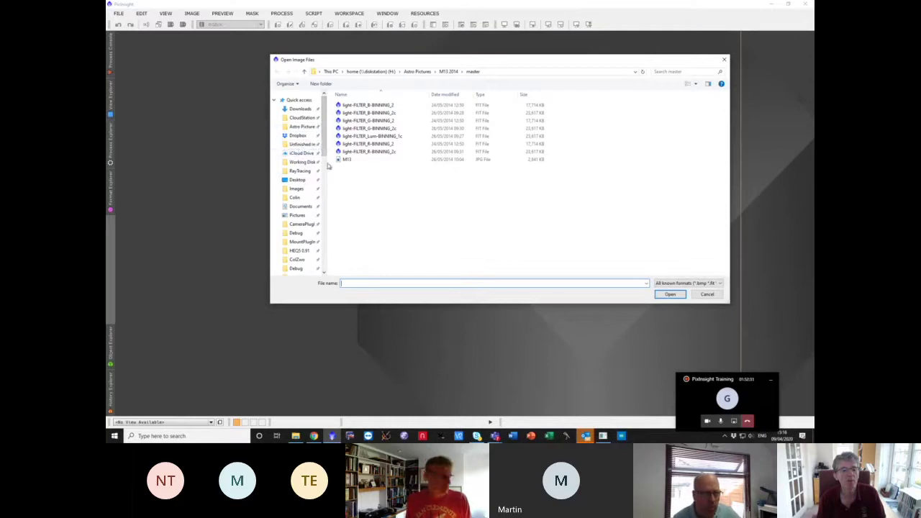
pyautogui.scroll(-6, 306, 216)
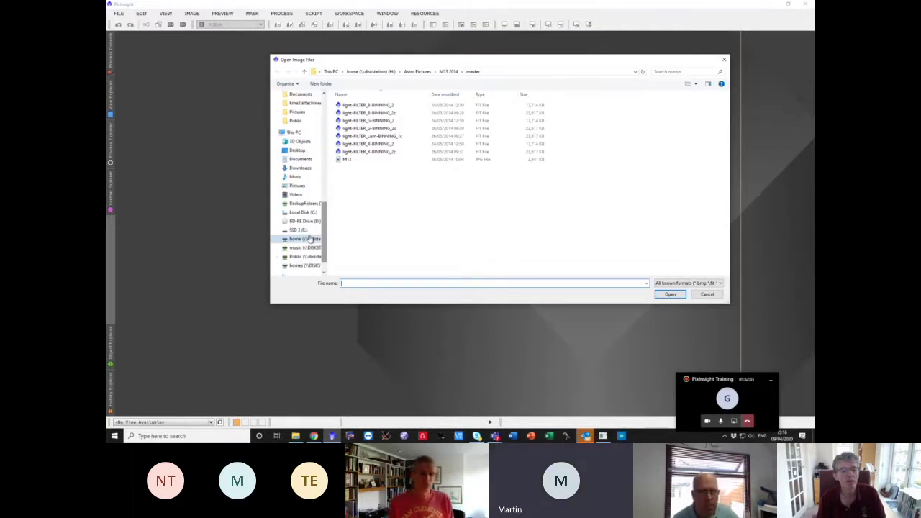
pyautogui.click(300, 230)
pyautogui.doubleClick(374, 126)
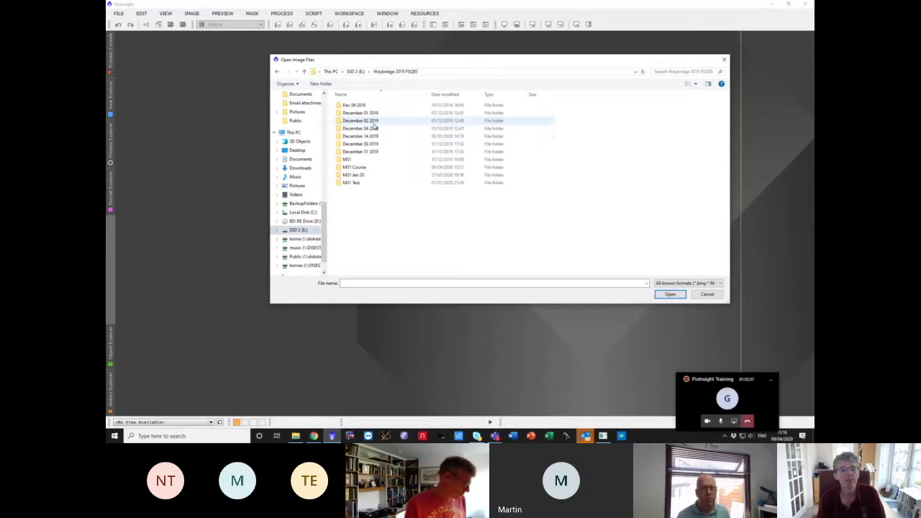
pyautogui.doubleClick(360, 176)
pyautogui.doubleClick(358, 137)
pyautogui.doubleClick(358, 111)
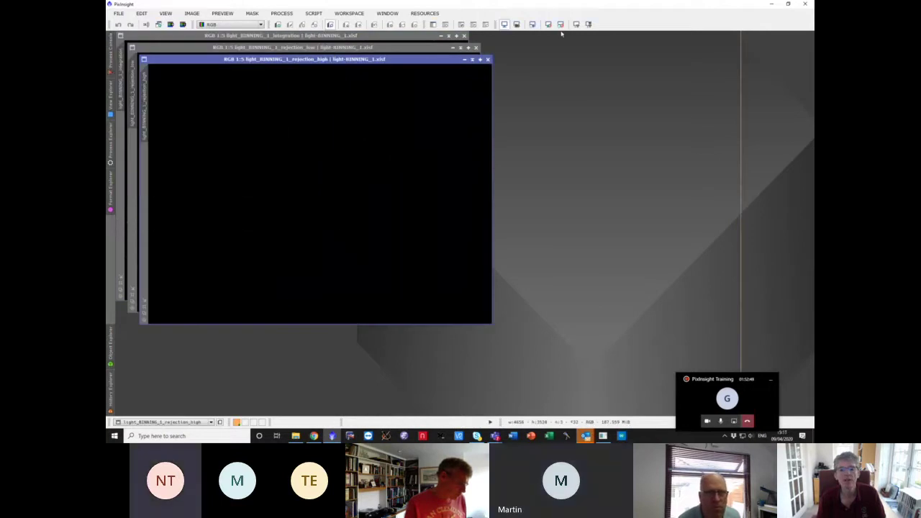
# - Auto-stretch the rejection-high and rejection-low images to inspect the rejected pixels, closing each one after viewing
pyautogui.click(588, 24)
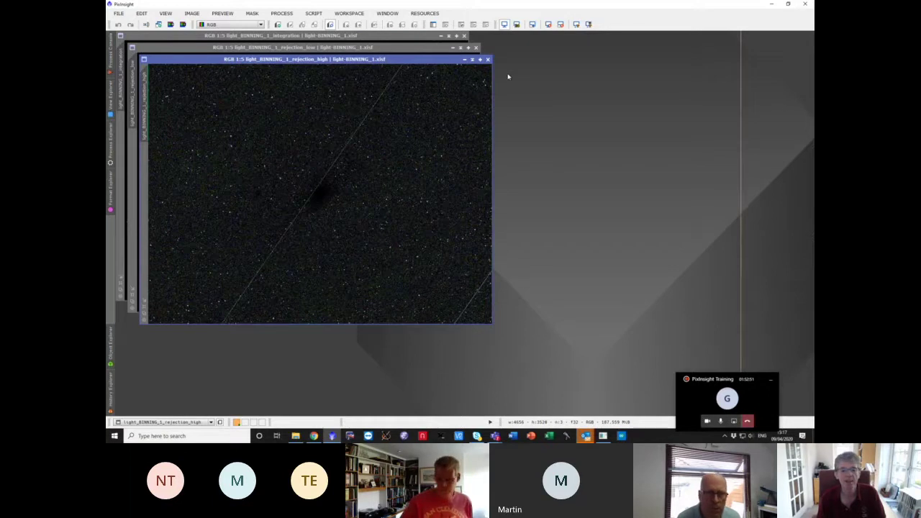
pyautogui.click(487, 59)
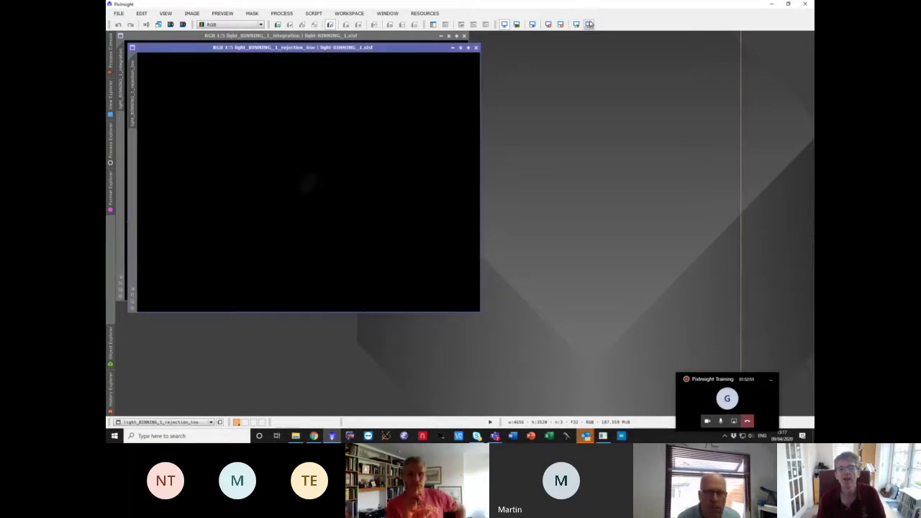
pyautogui.click(588, 24)
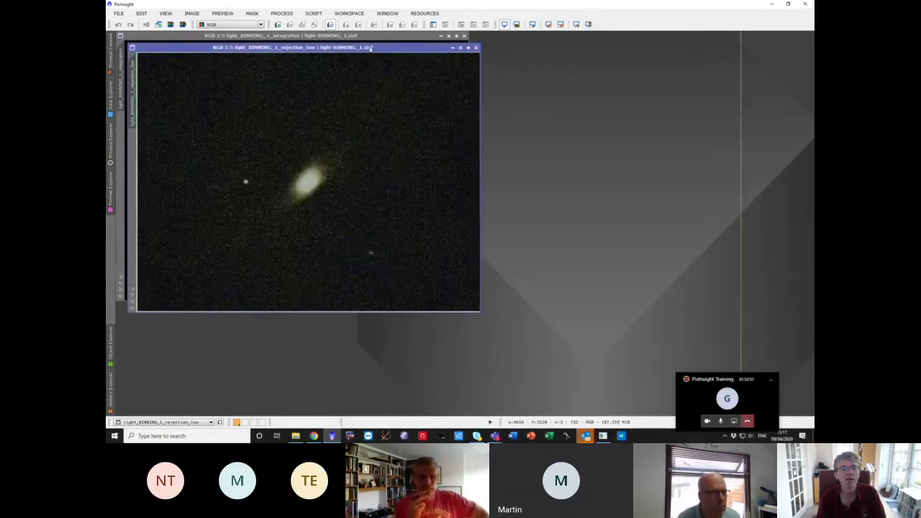
pyautogui.moveTo(371, 48); pyautogui.dragTo(566, 104)
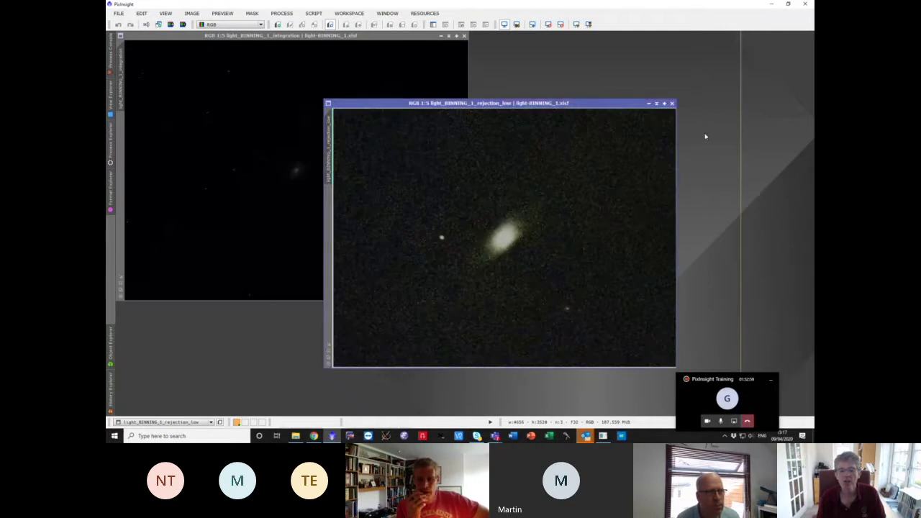
pyautogui.click(671, 104)
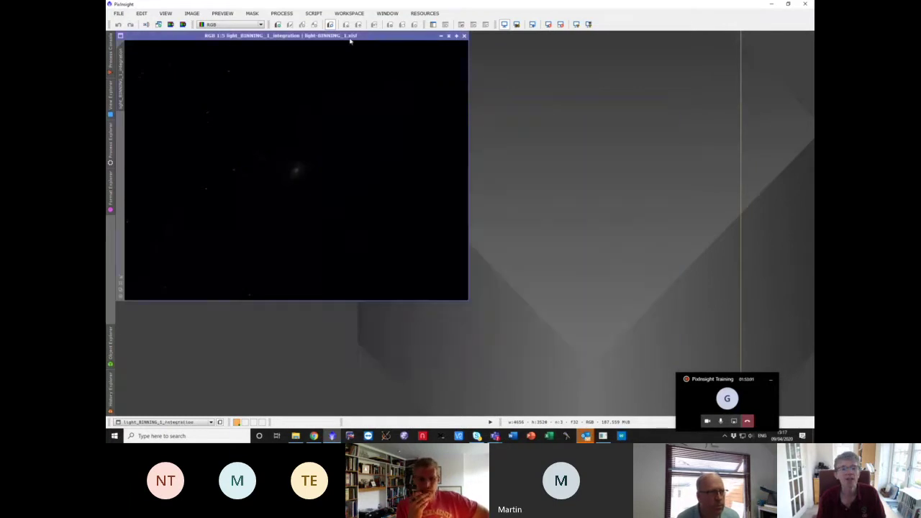
# - Auto-stretch the integration image's display, compare it with the blue-tinted linked-channel stretch, and return to the neutral colour stretch
pyautogui.moveTo(351, 37); pyautogui.dragTo(433, 54)
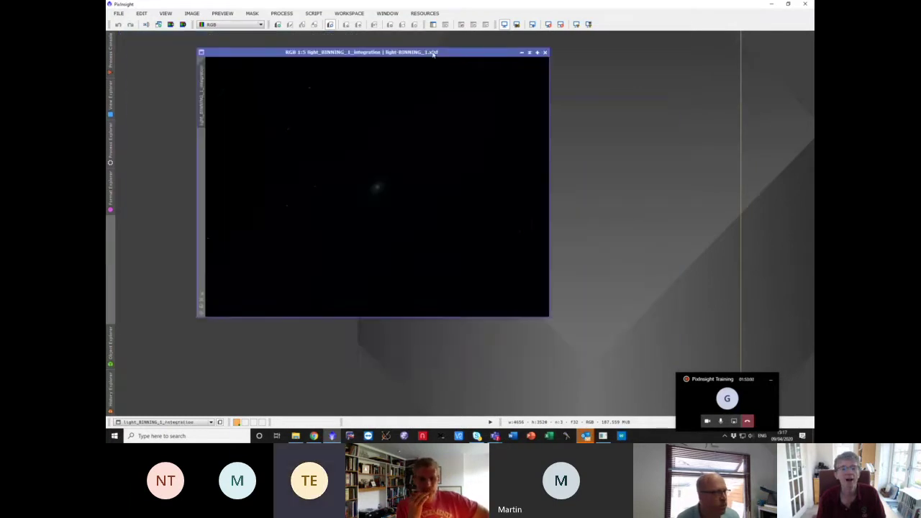
pyautogui.click(580, 25)
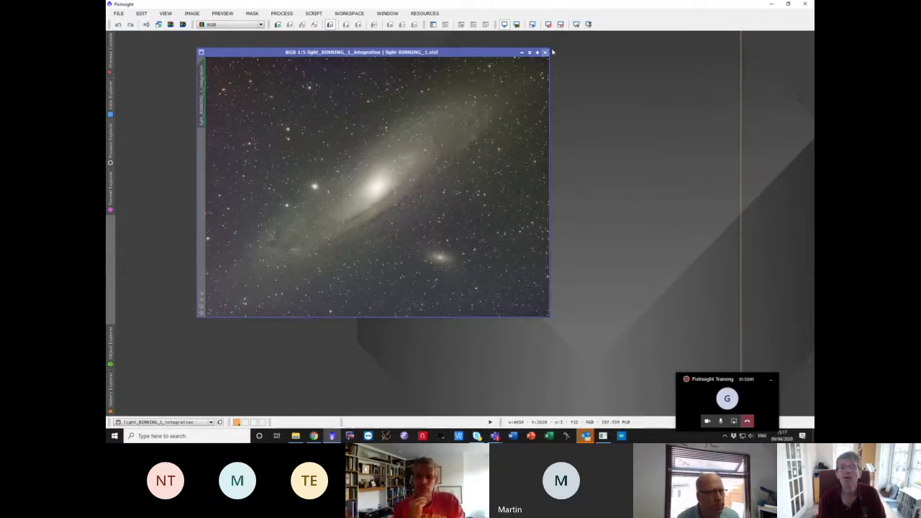
pyautogui.click(576, 25)
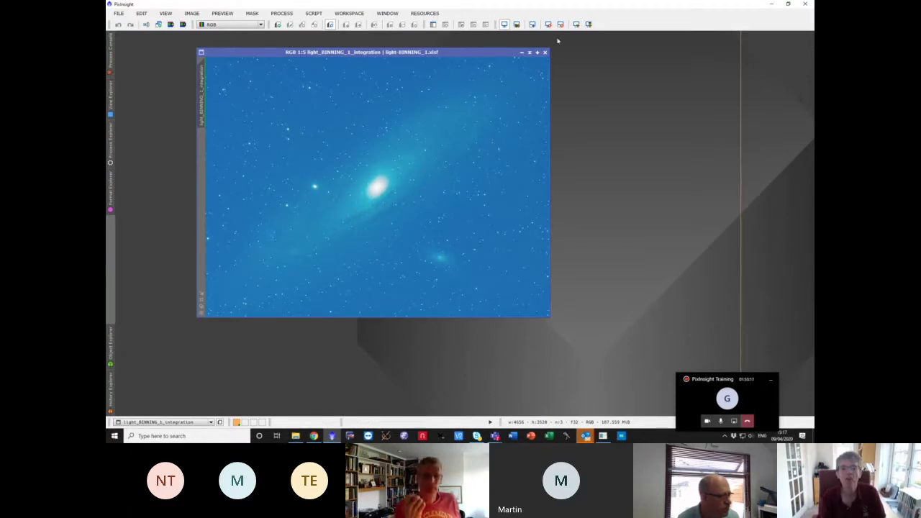
pyautogui.click(576, 24)
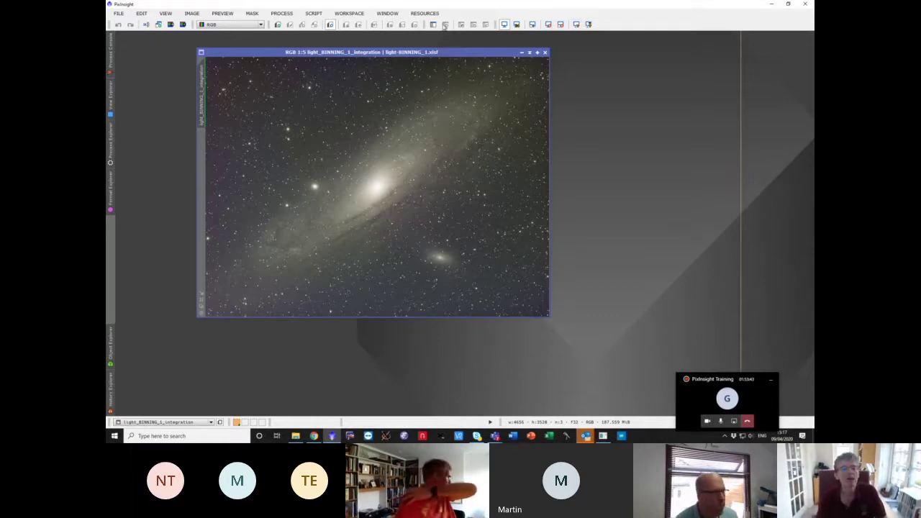
# - Try to measure the RGB integration image with the FWHMEccentricity script, and close the script
pyautogui.click(317, 14)
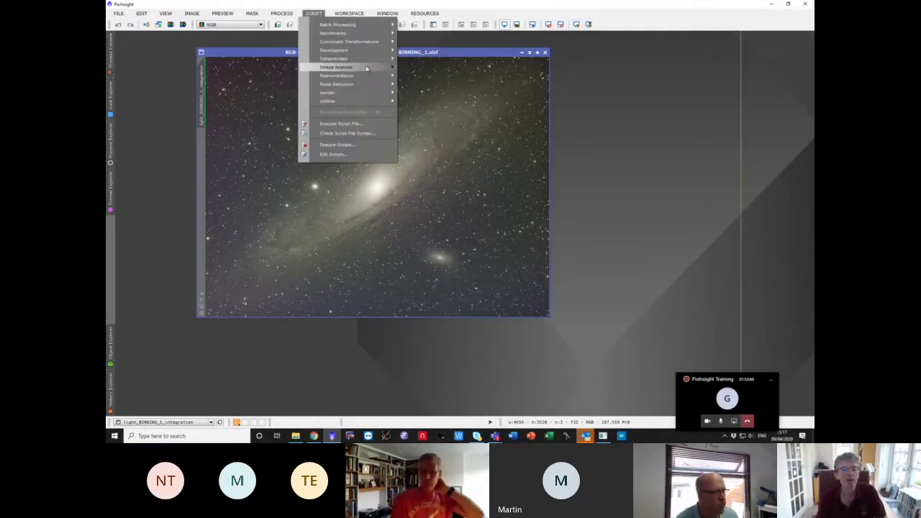
pyautogui.moveTo(360, 67)
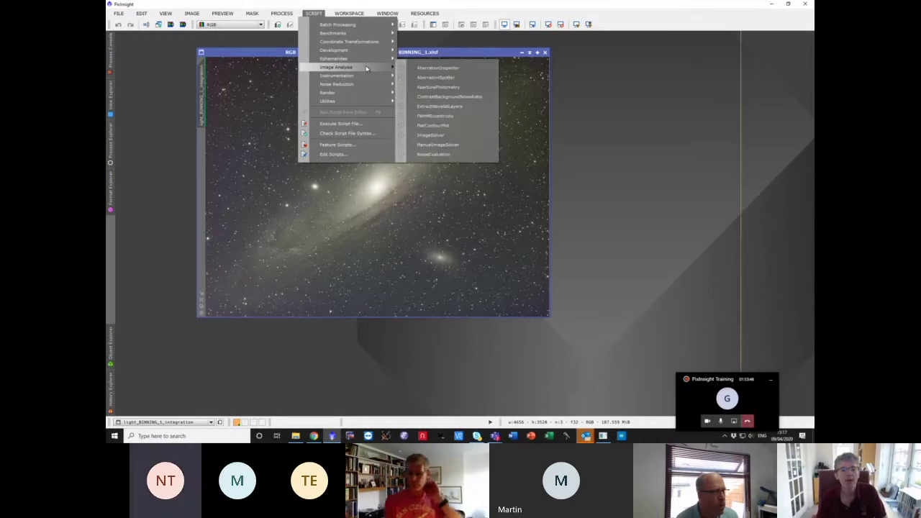
pyautogui.click(466, 119)
pyautogui.moveTo(414, 162); pyautogui.dragTo(606, 110)
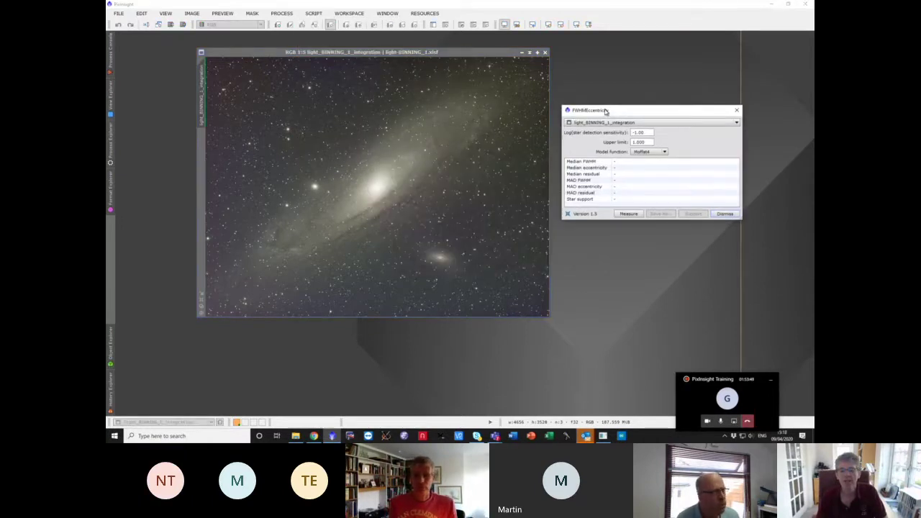
pyautogui.click(629, 213)
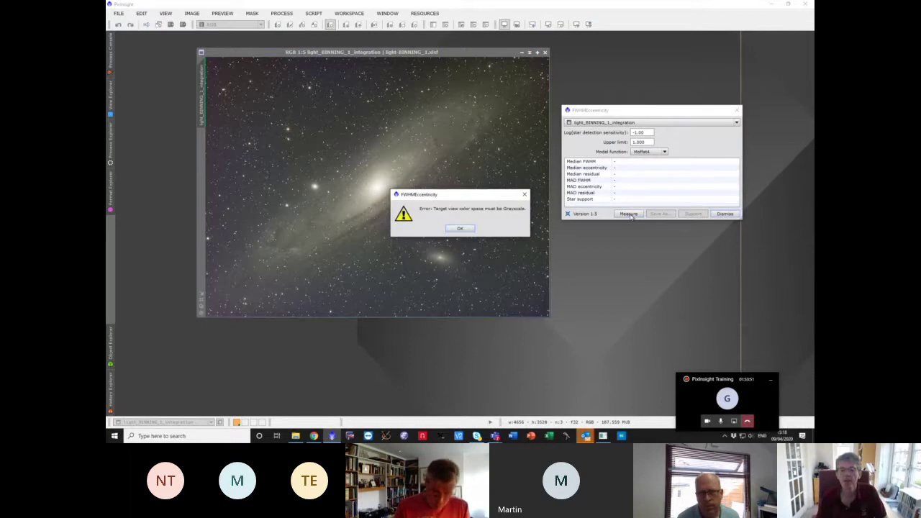
pyautogui.click(462, 228)
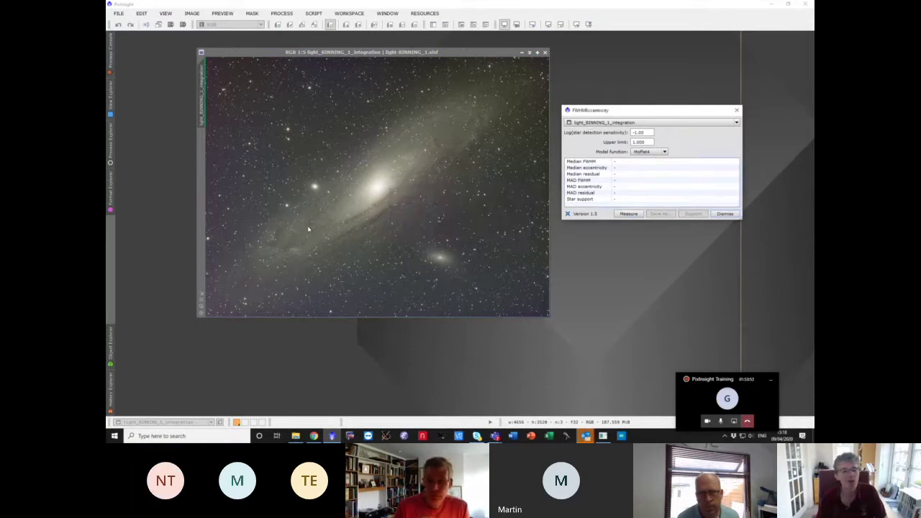
pyautogui.click(737, 111)
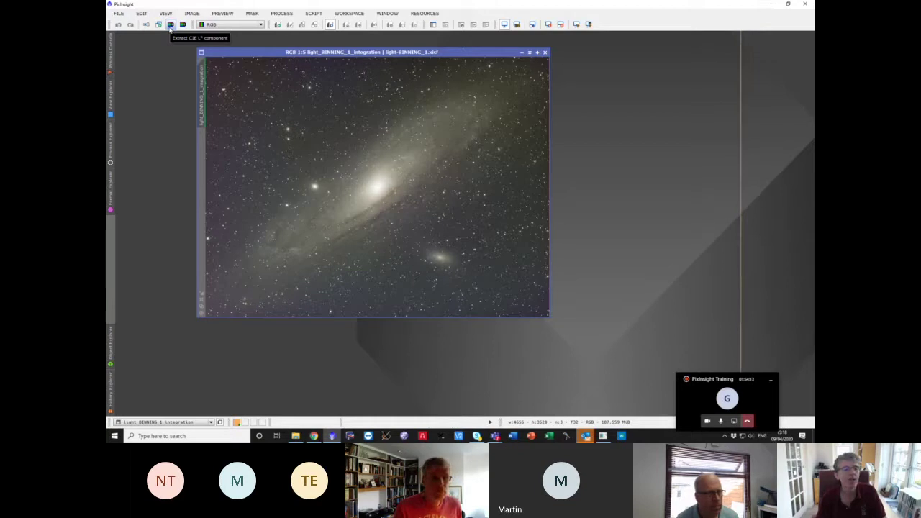
# - Extract the CIE L* component from the integration image and auto-stretch the resulting grayscale image
pyautogui.click(170, 25)
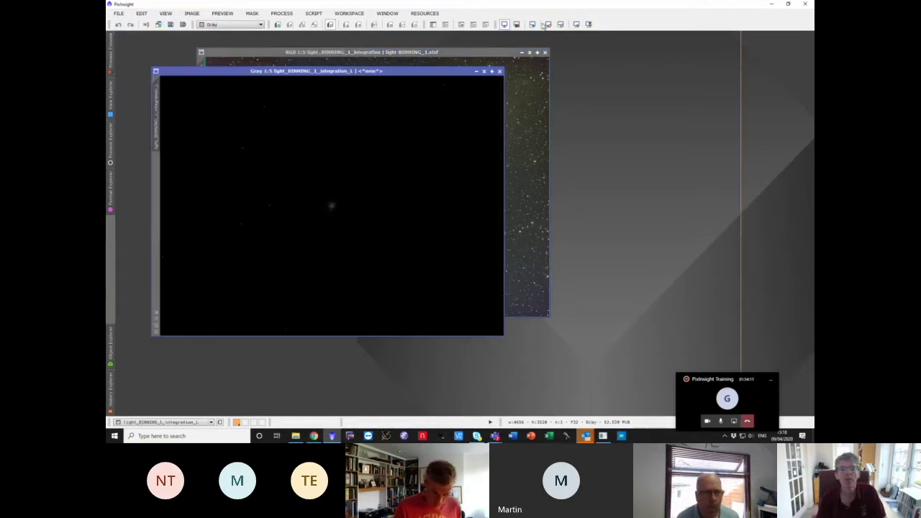
pyautogui.click(577, 25)
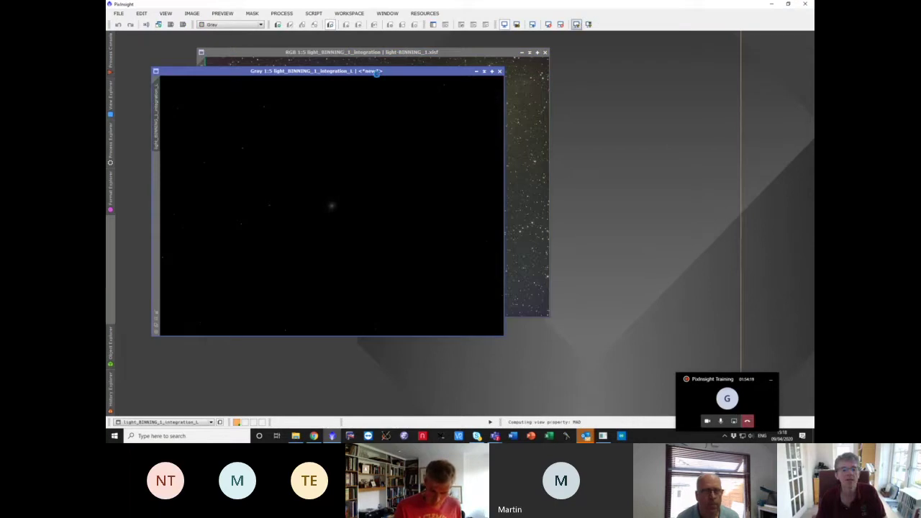
pyautogui.moveTo(376, 72); pyautogui.dragTo(485, 93)
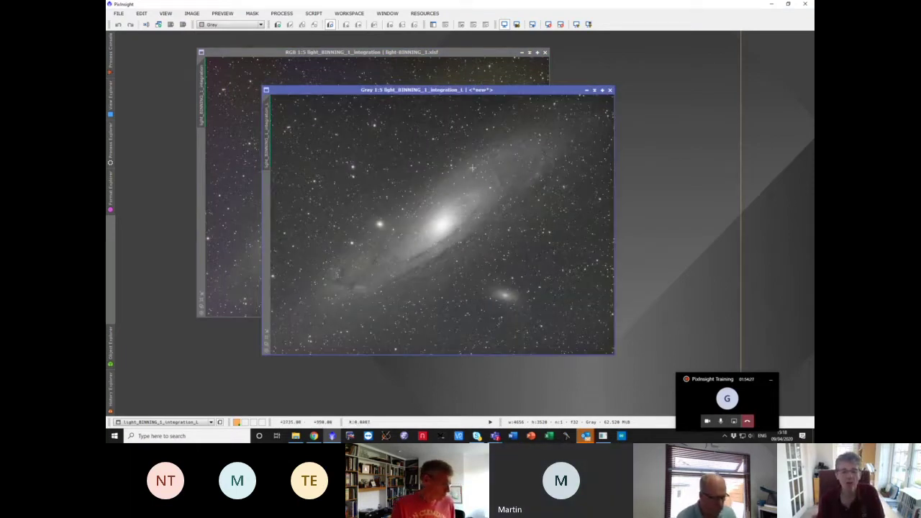
# - Run the FWHMEccentricity script on the extracted luminance image and measure its star FWHM and eccentricity
pyautogui.click(313, 13)
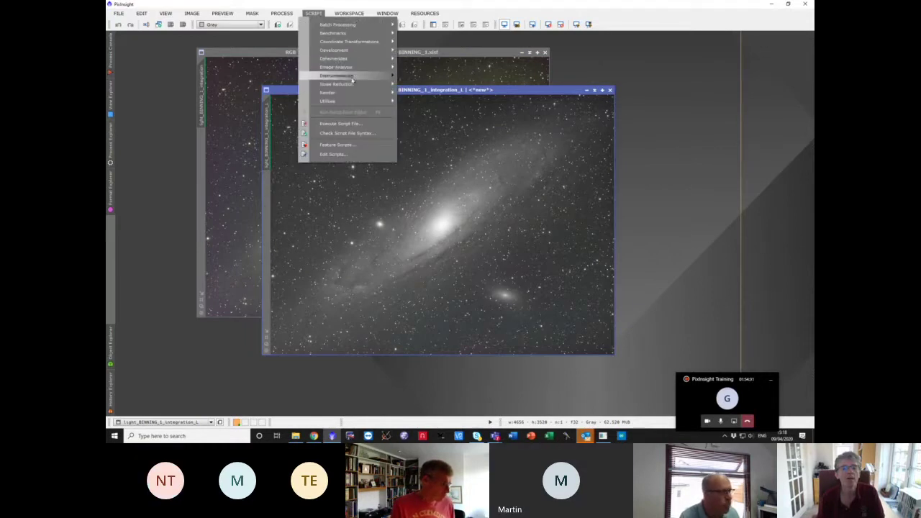
pyautogui.moveTo(372, 70)
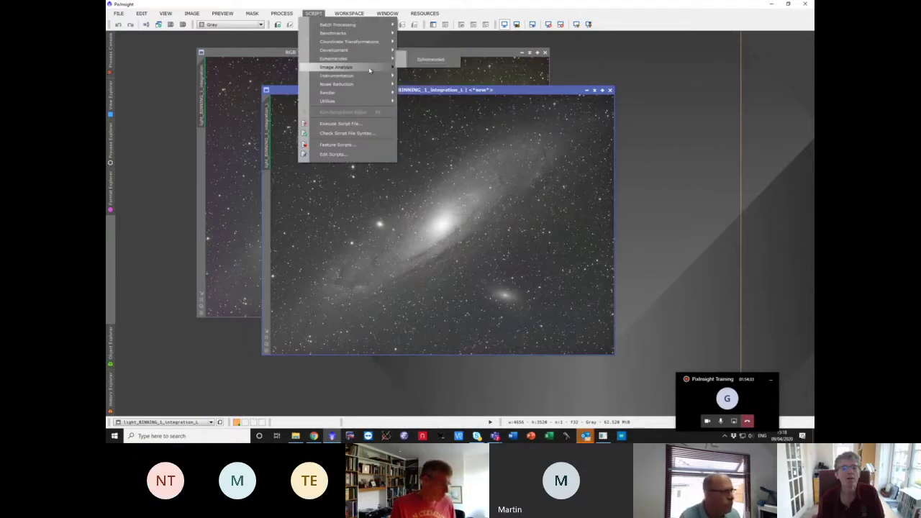
pyautogui.click(454, 116)
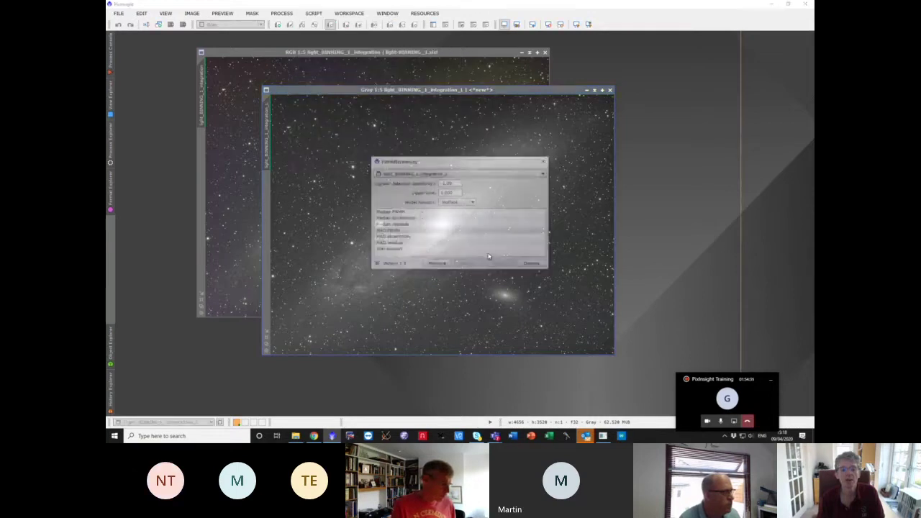
pyautogui.click(437, 265)
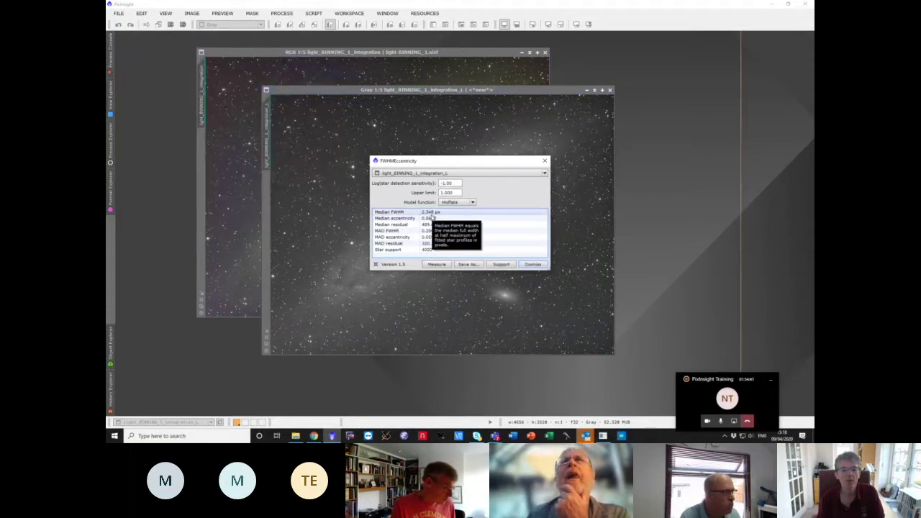
pyautogui.moveTo(447, 162); pyautogui.dragTo(646, 140)
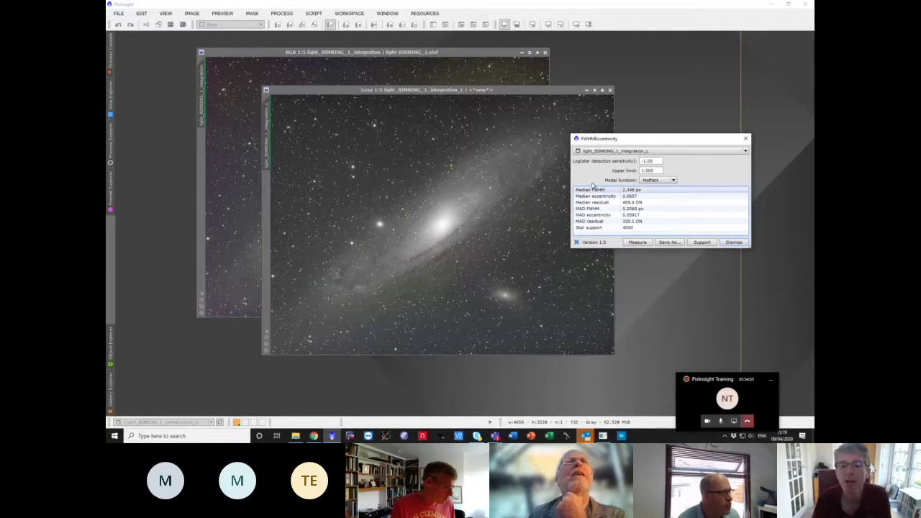
# - Generate the FWHMEccentricity support images, examine the FWHM and eccentricity maps, and close the script and its support images
pyautogui.click(703, 243)
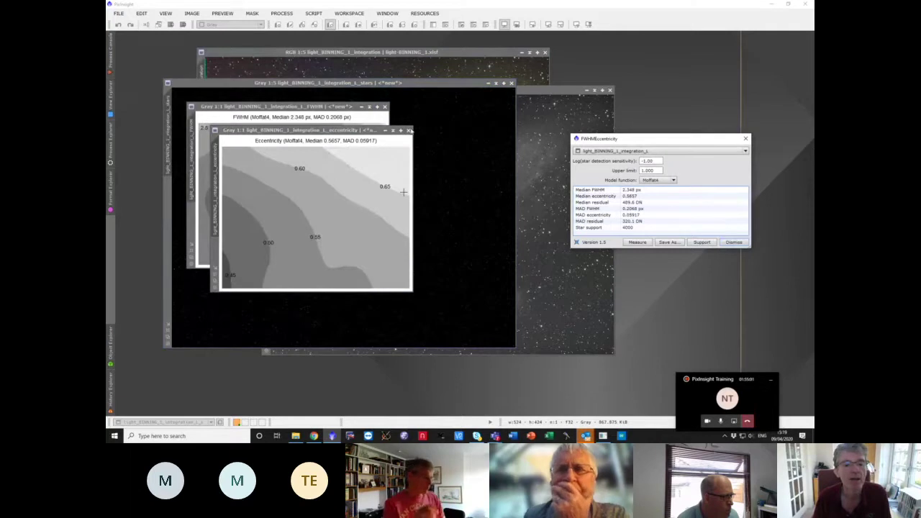
pyautogui.click(733, 242)
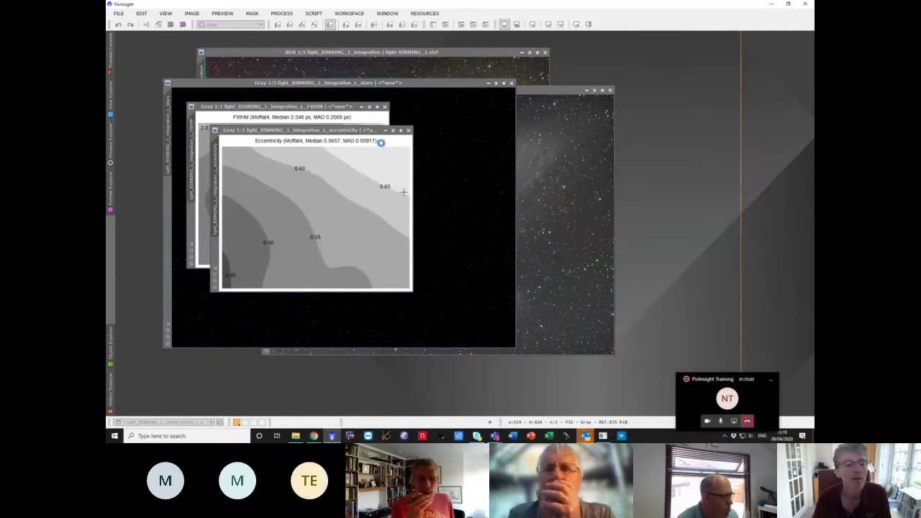
pyautogui.moveTo(345, 132); pyautogui.dragTo(666, 100)
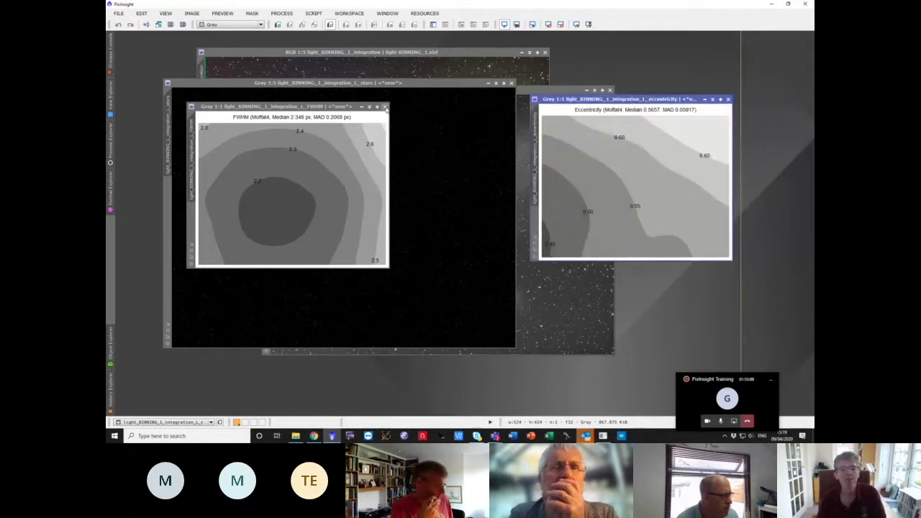
pyautogui.click(386, 106)
pyautogui.click(729, 100)
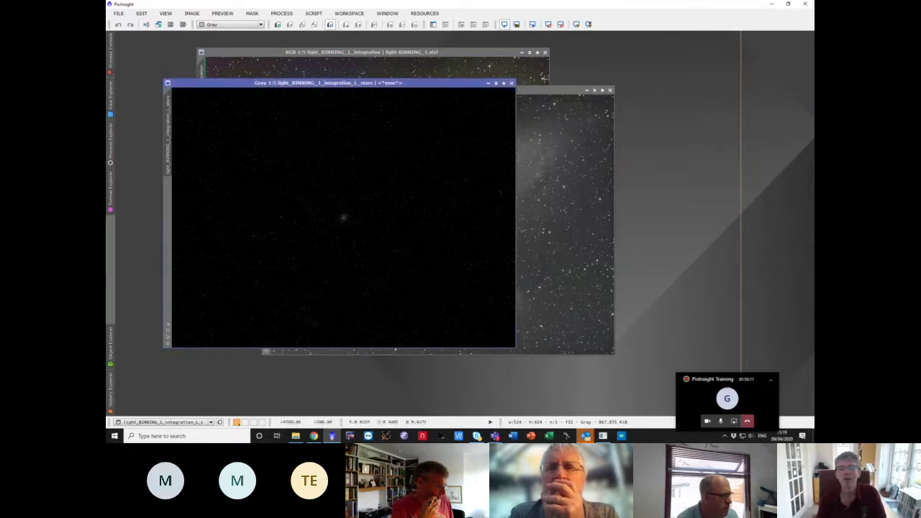
pyautogui.click(512, 84)
# - Inspect the star shapes and galaxy core of the extracted luminance image up close, and close that image
pyautogui.scroll(8, 569, 240)
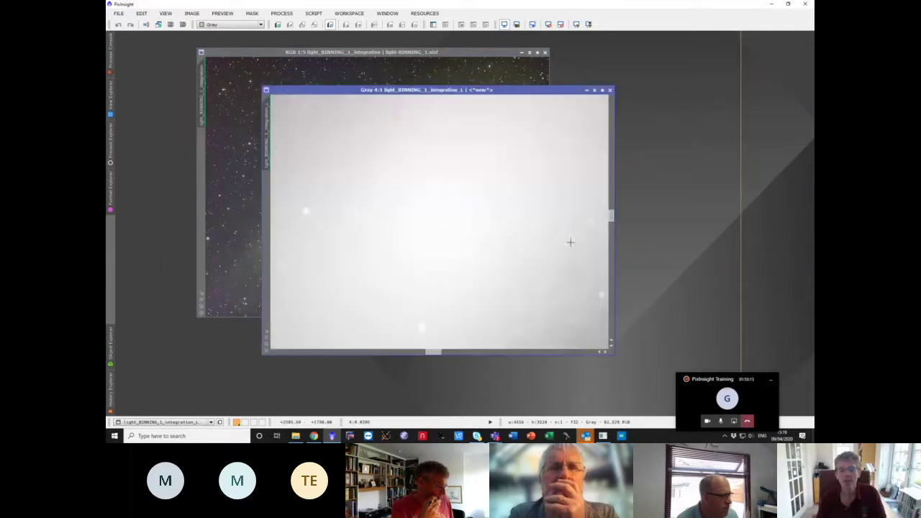
pyautogui.scroll(2, 490, 281)
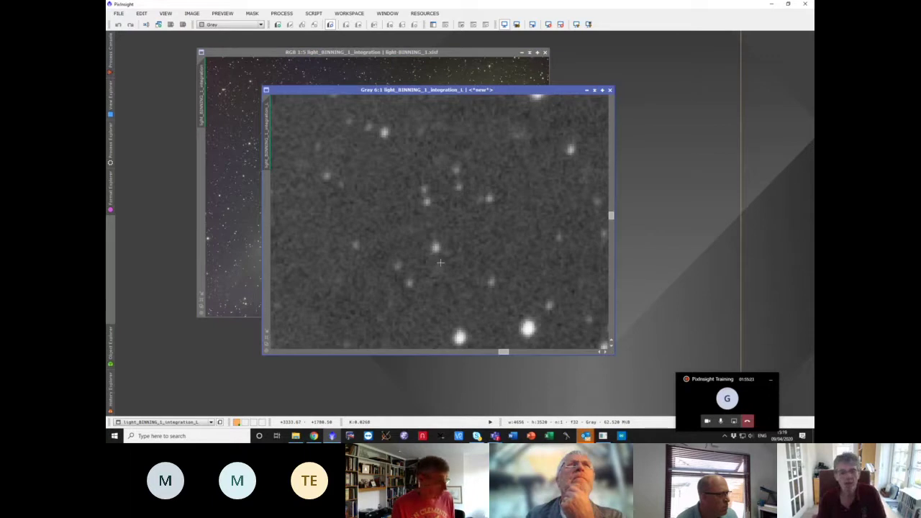
pyautogui.scroll(-9, 440, 262)
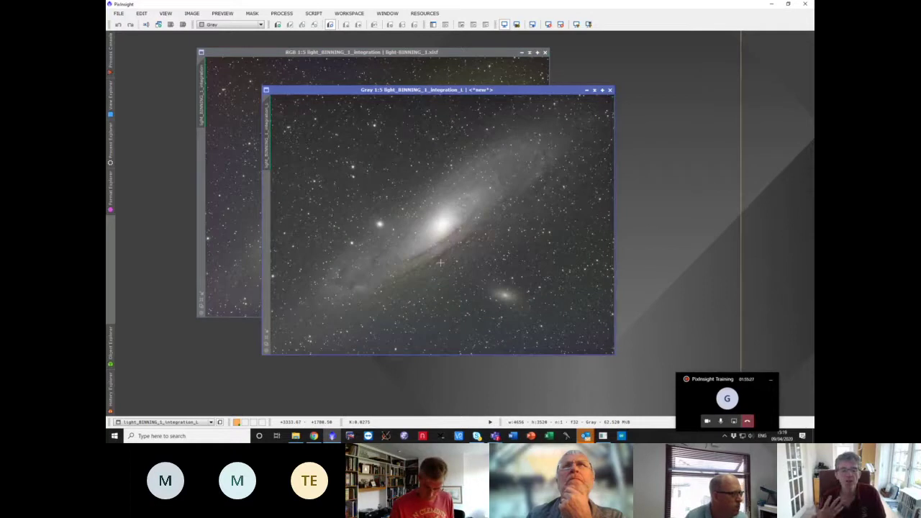
pyautogui.scroll(3, 440, 263)
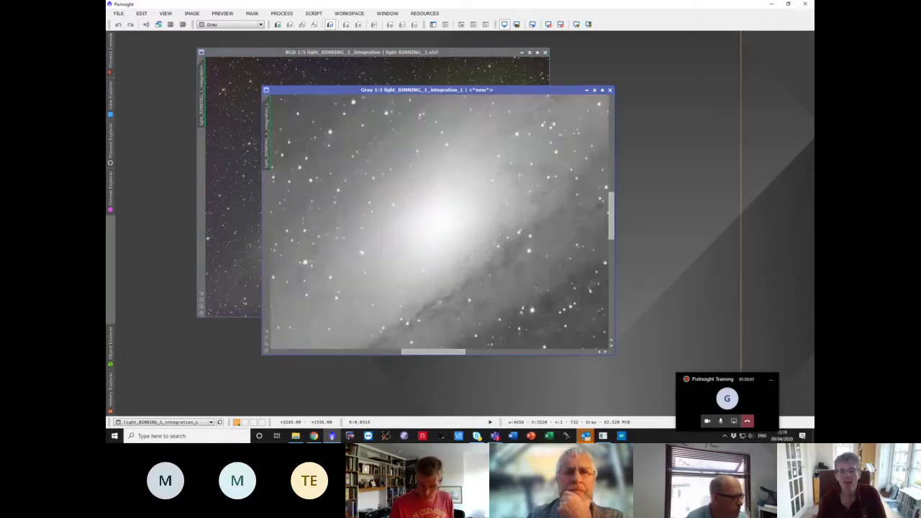
pyautogui.scroll(-4, 422, 251)
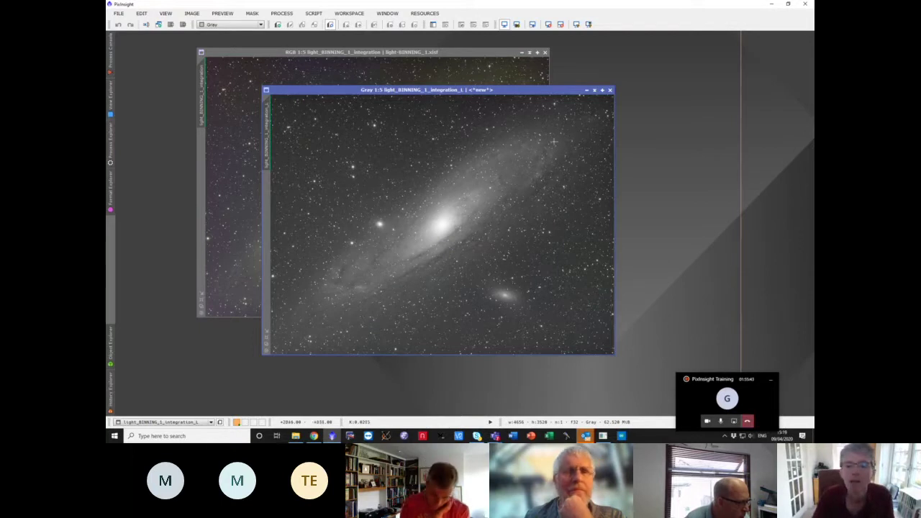
pyautogui.click(611, 90)
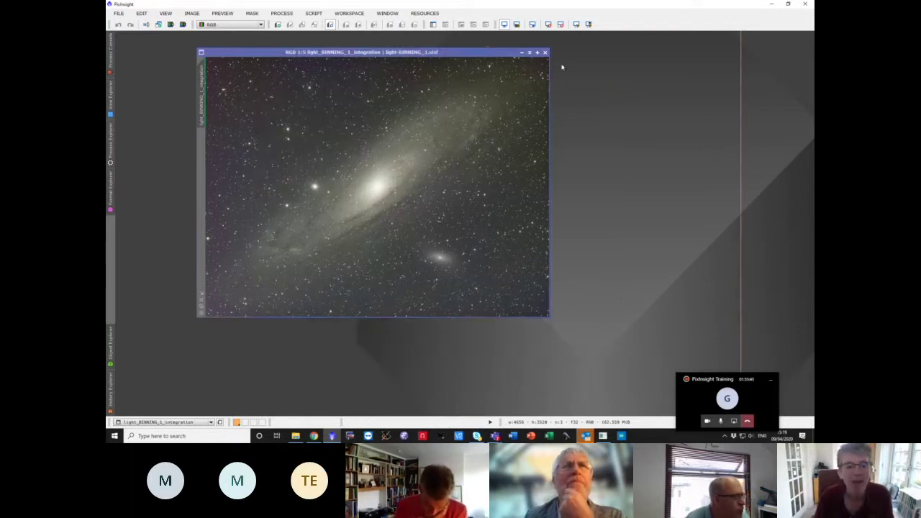
# - Extract the CIE L* component from the RGB integration image again and auto-stretch the grayscale result
pyautogui.moveTo(464, 55); pyautogui.dragTo(493, 70)
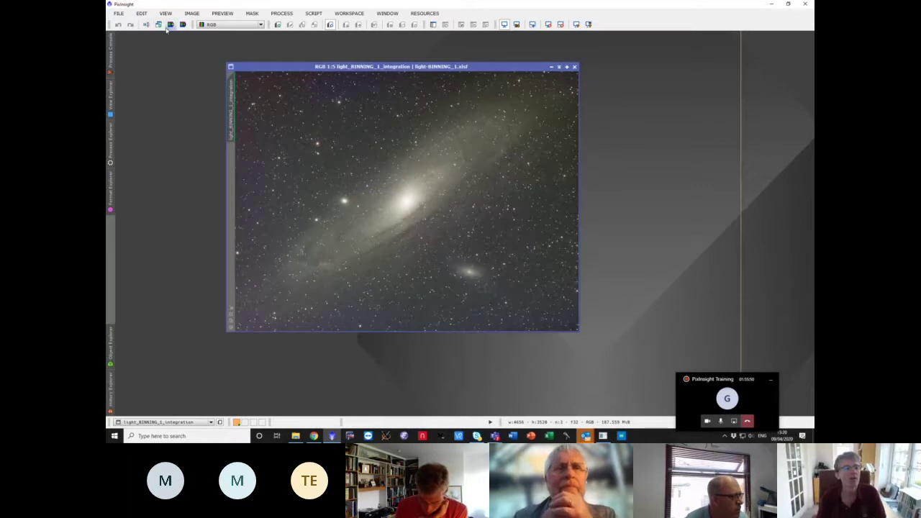
pyautogui.click(167, 25)
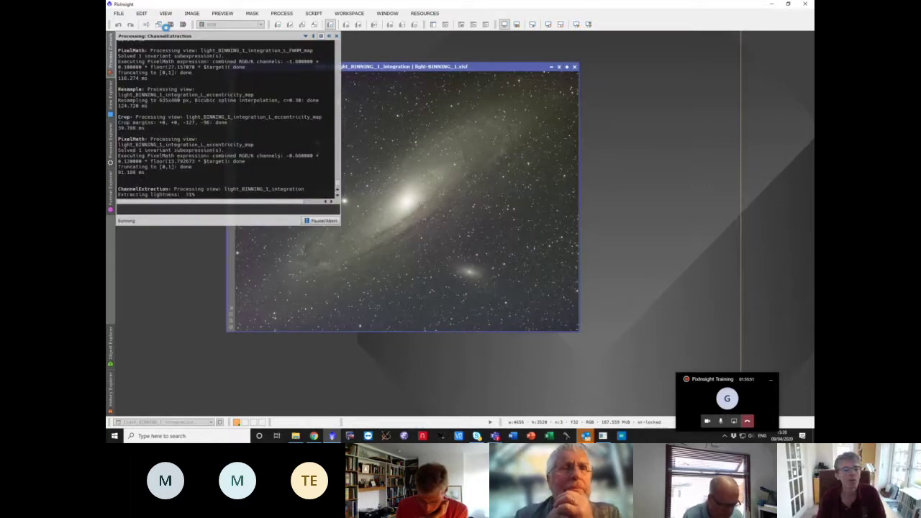
pyautogui.moveTo(400, 143); pyautogui.dragTo(468, 88)
pyautogui.click(576, 25)
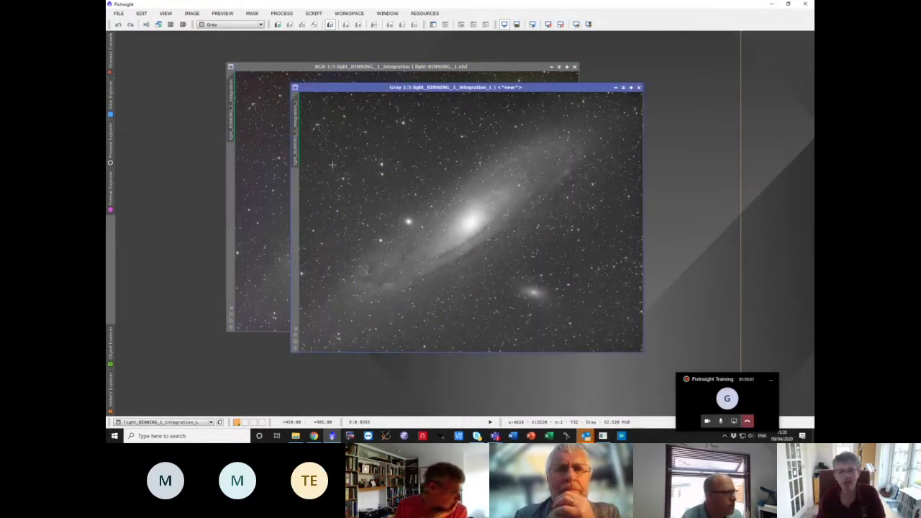
# - Rename the extracted luminance image as LumMask
pyautogui.doubleClick(297, 143)
pyautogui.write('LumMask')
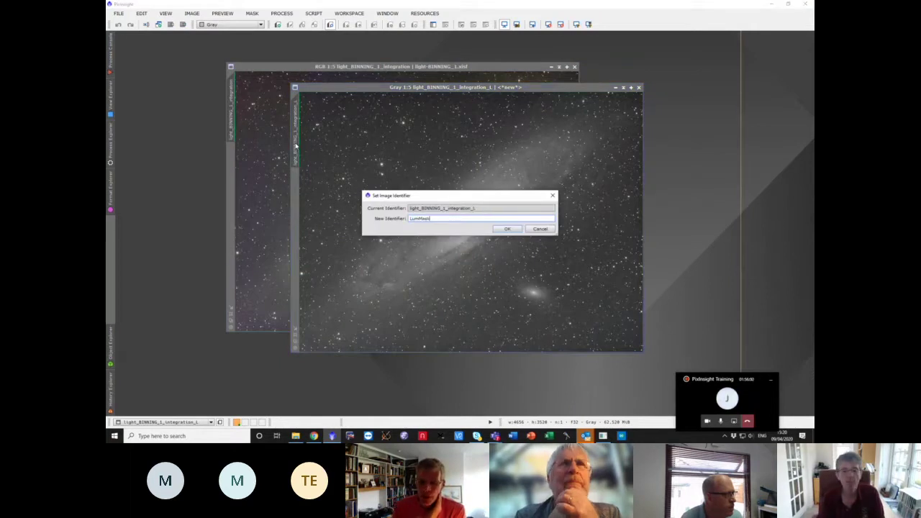
pyautogui.press('Return')
# - Arrange the LumMask window beside the RGB integration image to compare the two
pyautogui.moveTo(461, 87); pyautogui.dragTo(599, 76)
pyautogui.moveTo(441, 61); pyautogui.dragTo(330, 54)
pyautogui.moveTo(498, 78)
pyautogui.mouseDown()
pyautogui.moveTo(526, 68)
pyautogui.moveTo(480, 72)
pyautogui.mouseUp()
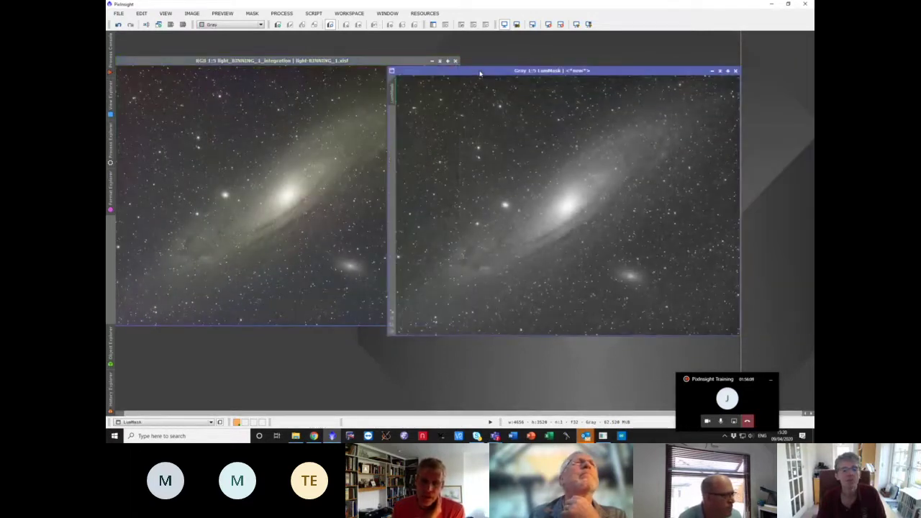
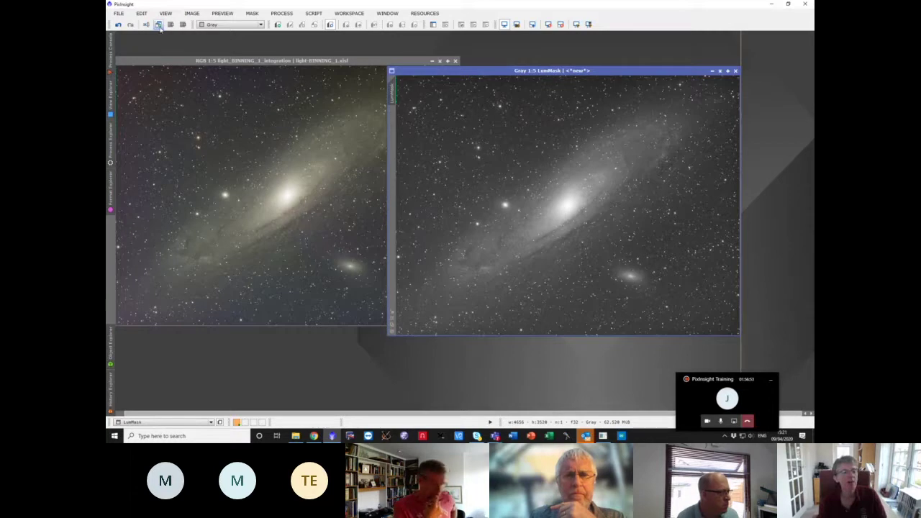
pyautogui.moveTo(507, 72); pyautogui.dragTo(482, 65)
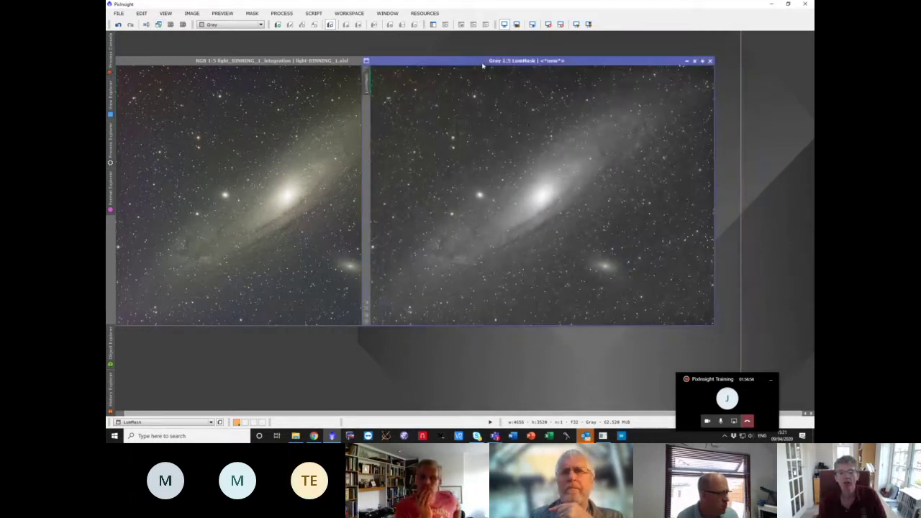
pyautogui.click(303, 179)
pyautogui.click(556, 189)
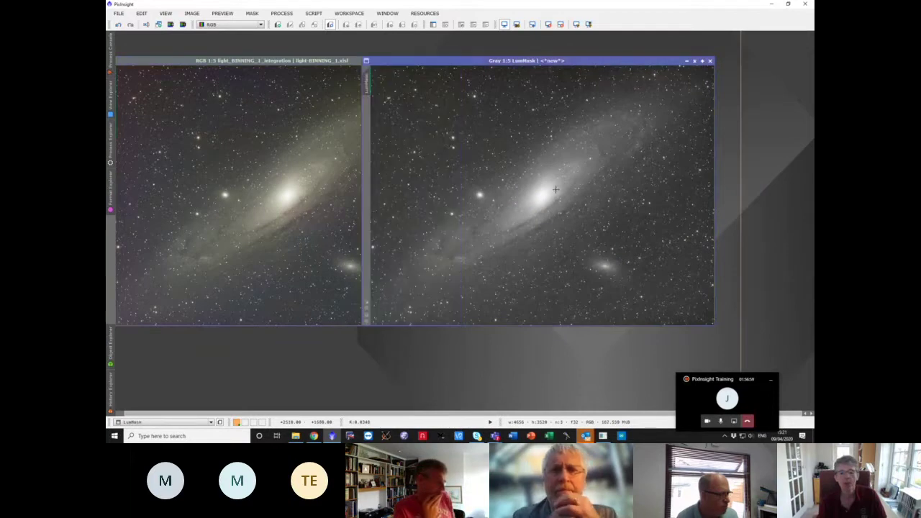
pyautogui.moveTo(532, 63); pyautogui.dragTo(469, 70)
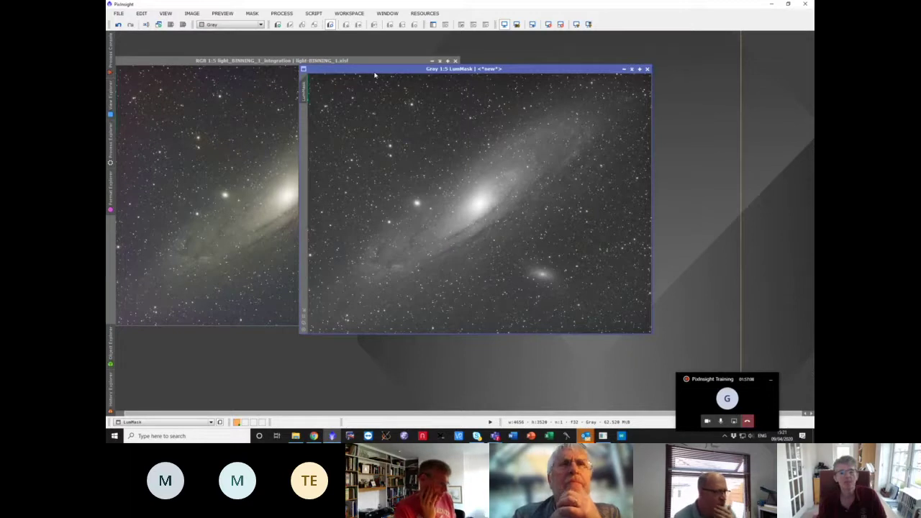
# - Generate a star mask from the LumMask image with the StarMask process, using noise threshold 0.1, scale 5 and midtones 0.05
pyautogui.click(282, 13)
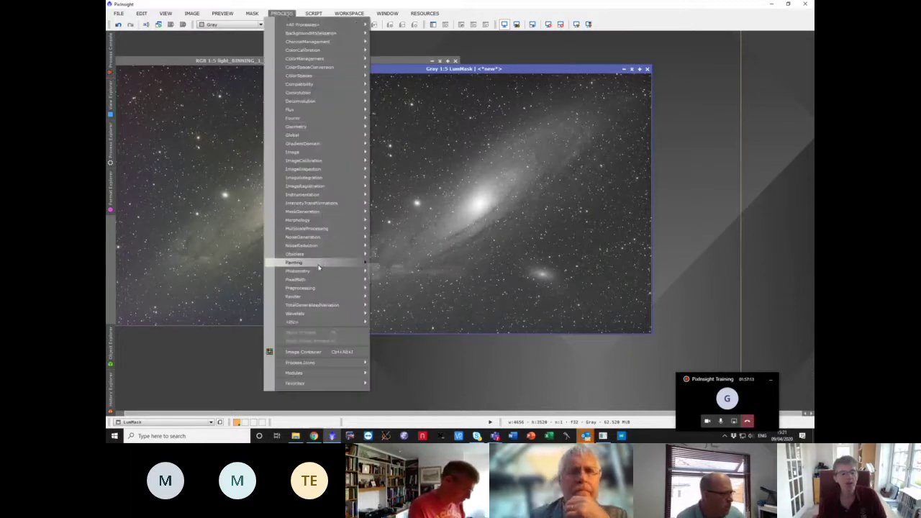
pyautogui.moveTo(328, 213)
pyautogui.click(400, 221)
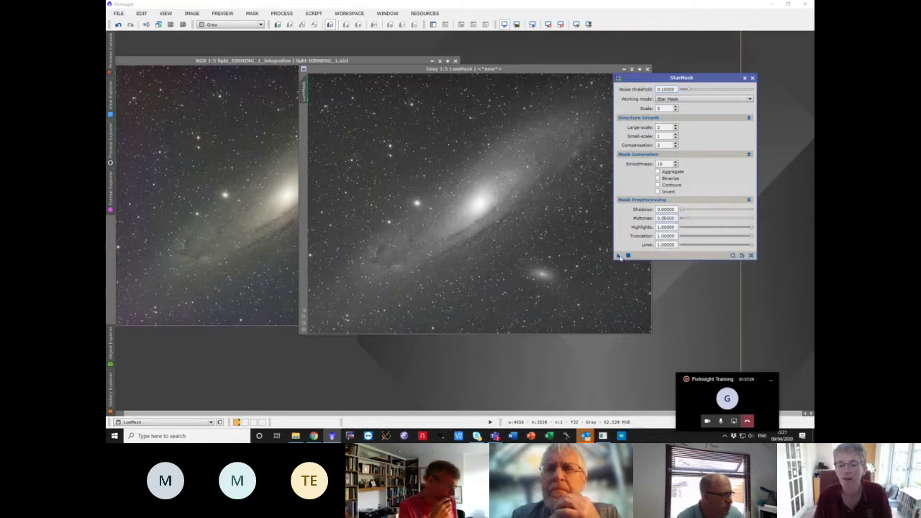
pyautogui.moveTo(618, 257); pyautogui.dragTo(583, 251)
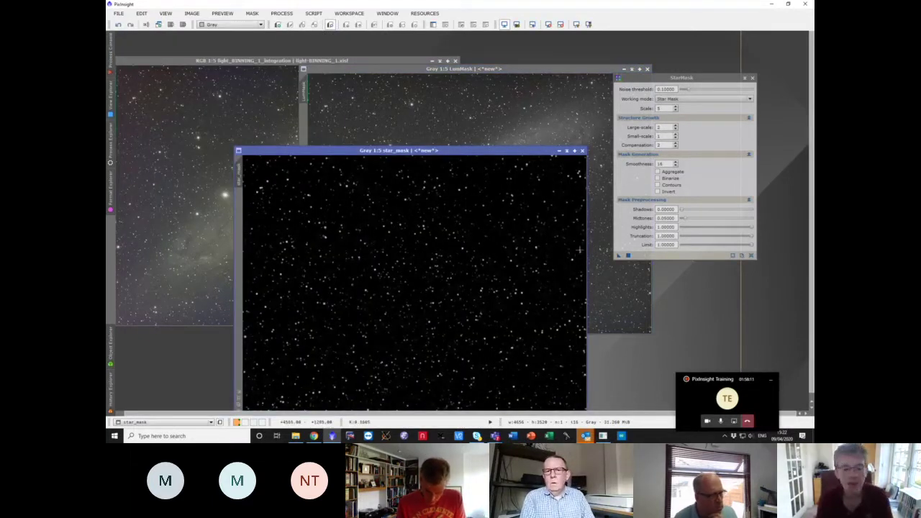
# - Apply the star mask to the LumMask image, invert it, and examine which areas it protects
pyautogui.moveTo(350, 150); pyautogui.dragTo(415, 97)
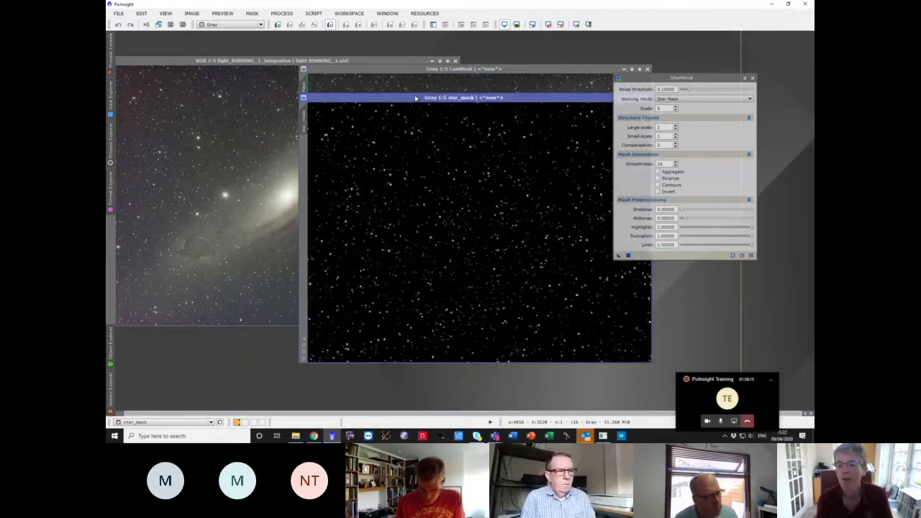
pyautogui.moveTo(415, 97); pyautogui.dragTo(501, 76)
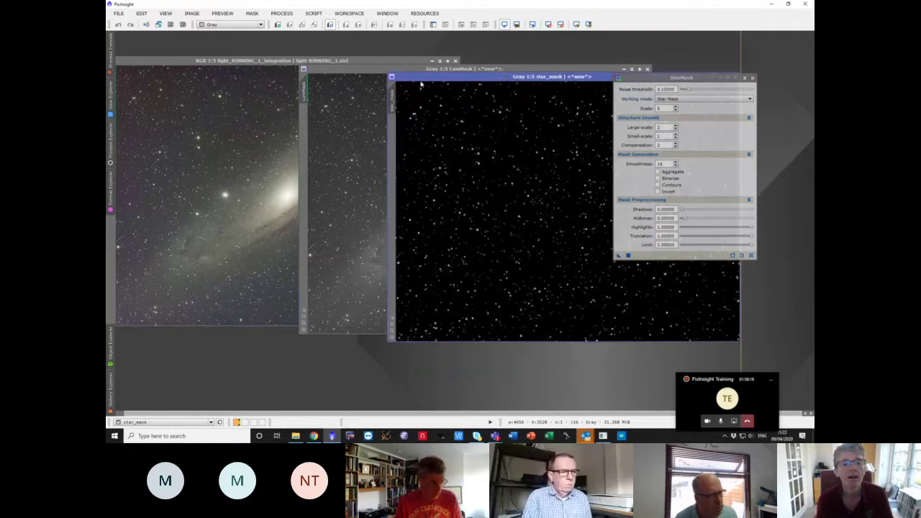
pyautogui.moveTo(358, 107); pyautogui.dragTo(306, 120)
pyautogui.click(360, 69)
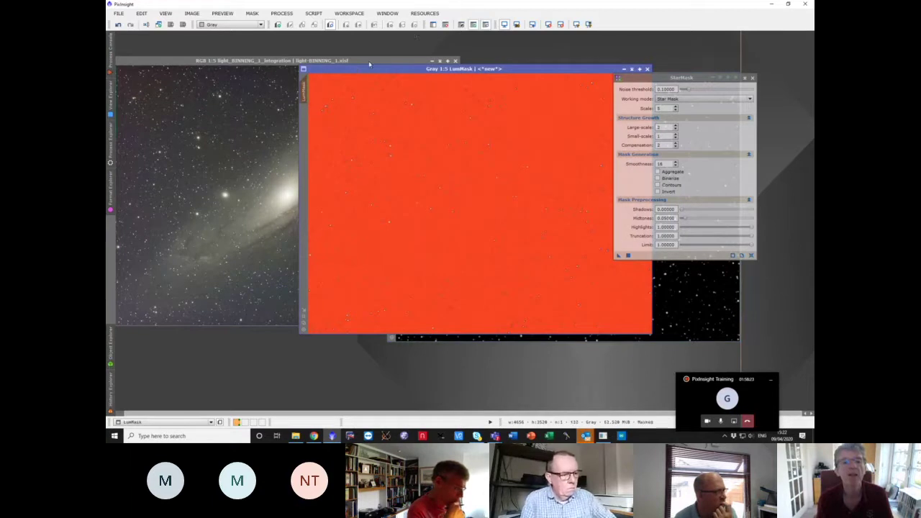
pyautogui.click(462, 25)
pyautogui.scroll(2, 459, 227)
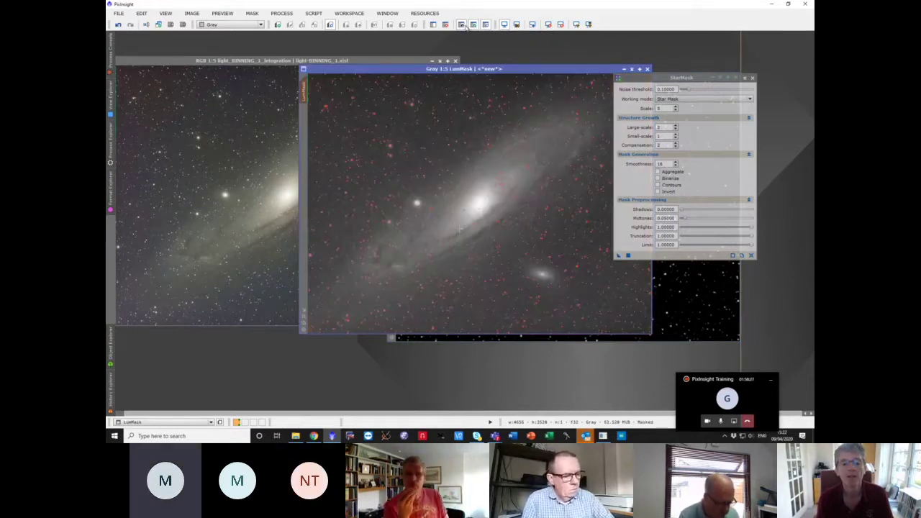
pyautogui.scroll(-5, 459, 227)
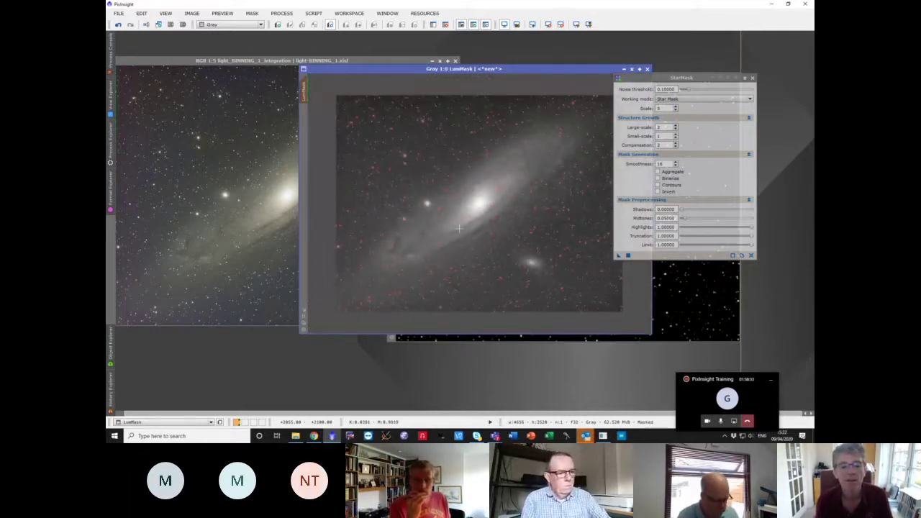
pyautogui.scroll(2, 459, 227)
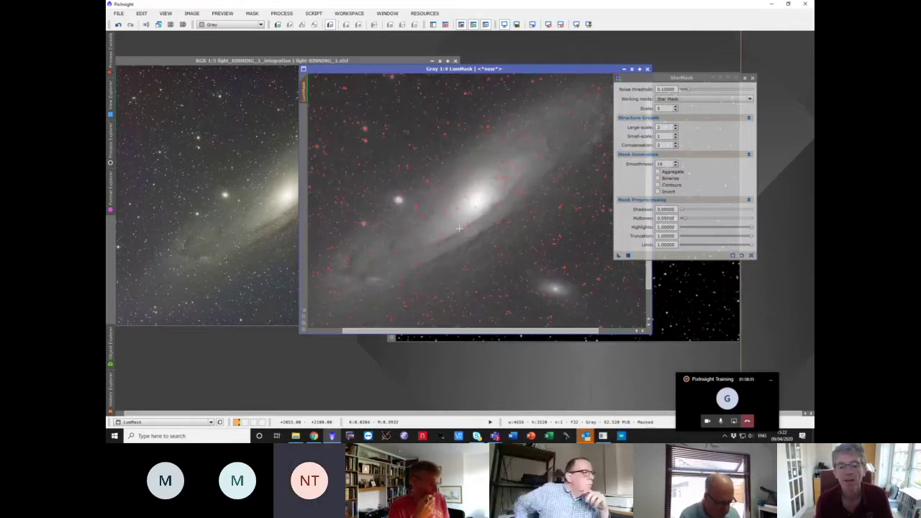
pyautogui.scroll(-2, 459, 227)
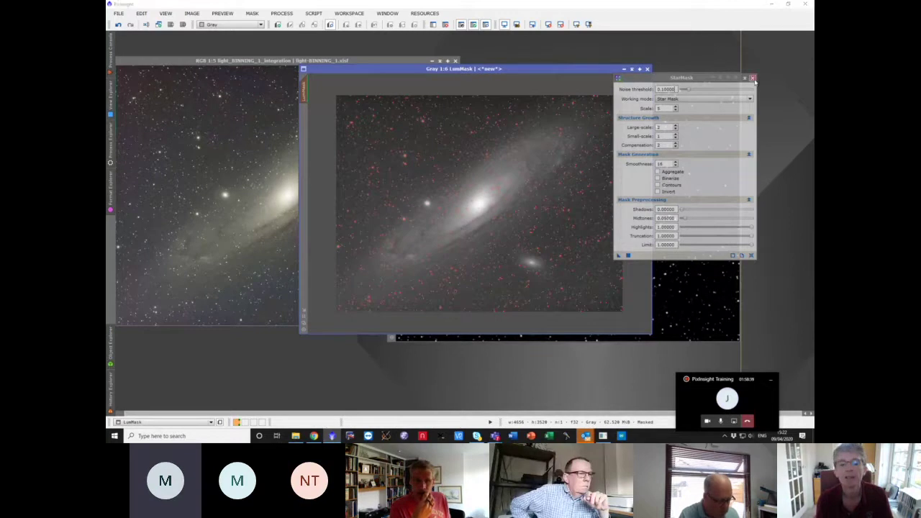
# - Close StarMask, separate the LumMask and star mask windows, and remove the mask from LumMask
pyautogui.click(753, 78)
pyautogui.moveTo(489, 70); pyautogui.dragTo(385, 85)
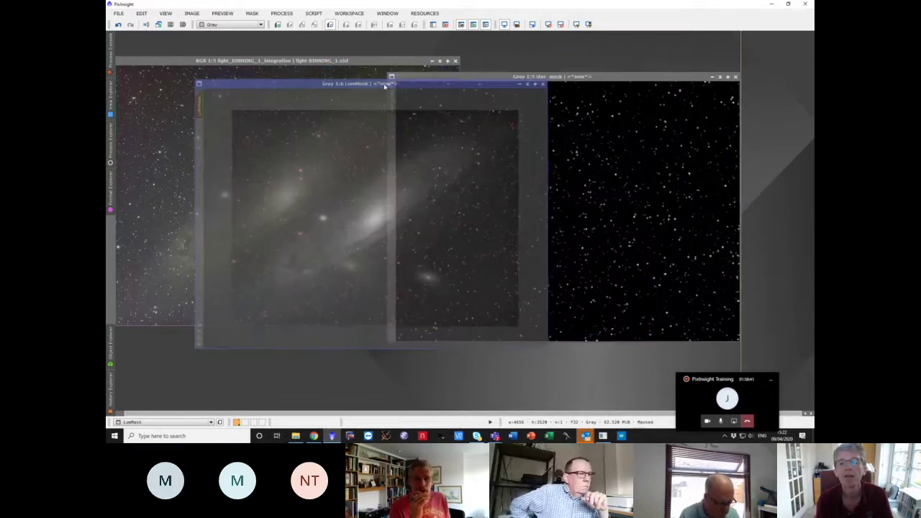
pyautogui.moveTo(481, 76); pyautogui.dragTo(564, 51)
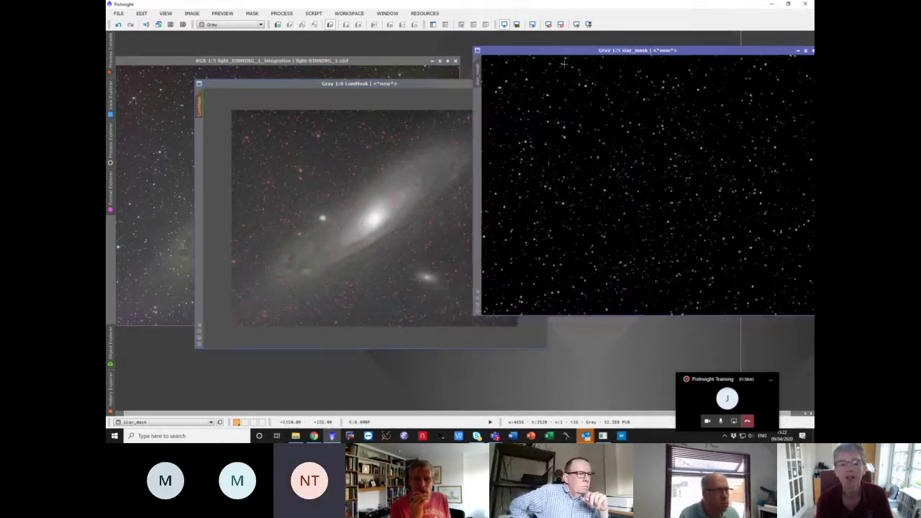
pyautogui.click(372, 91)
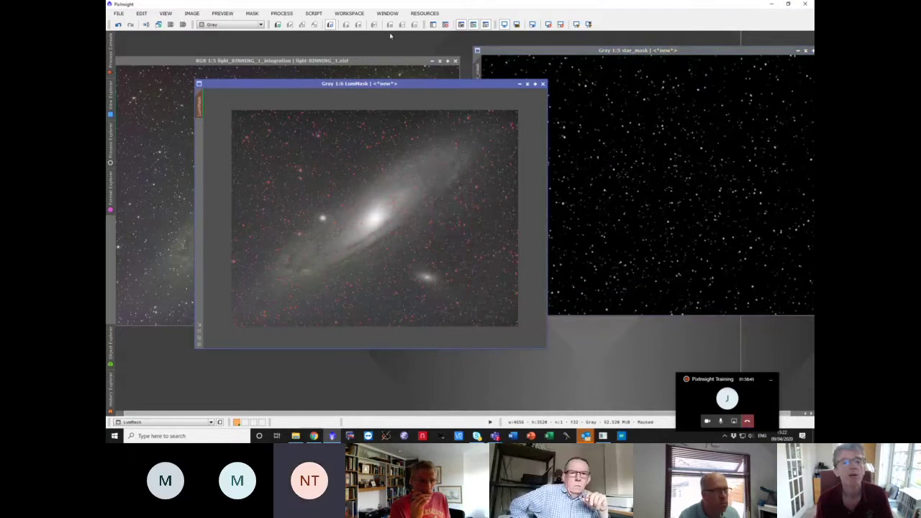
pyautogui.click(447, 27)
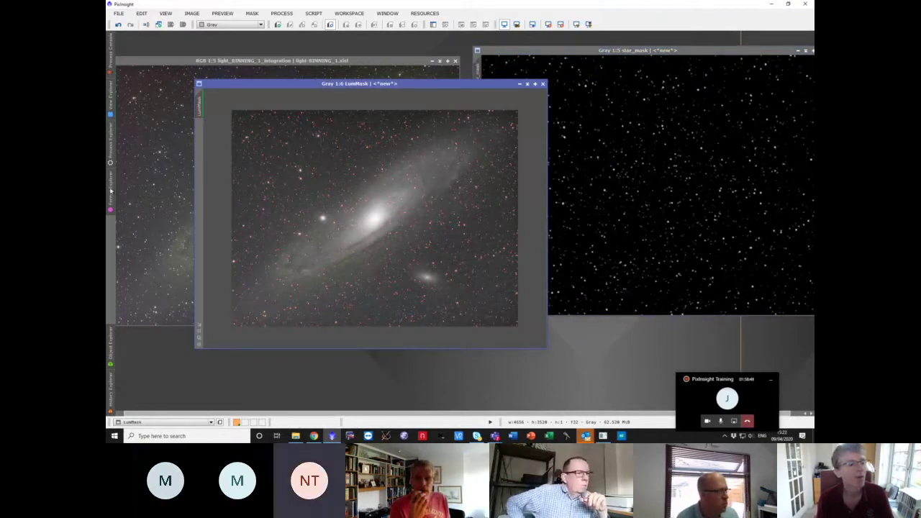
# - Compute an auto-stretch for LumMask in ScreenTransferFunction and transfer it to the HistogramTransformation process
pyautogui.click(109, 152)
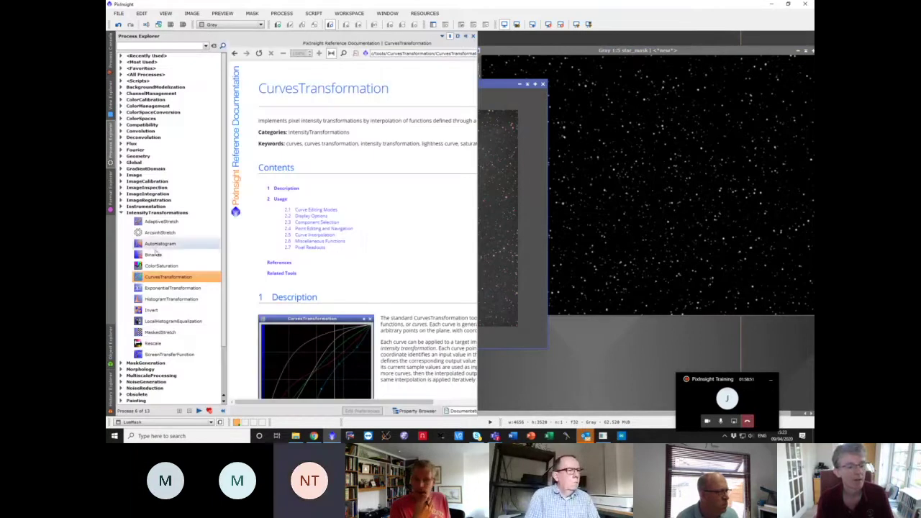
pyautogui.doubleClick(172, 299)
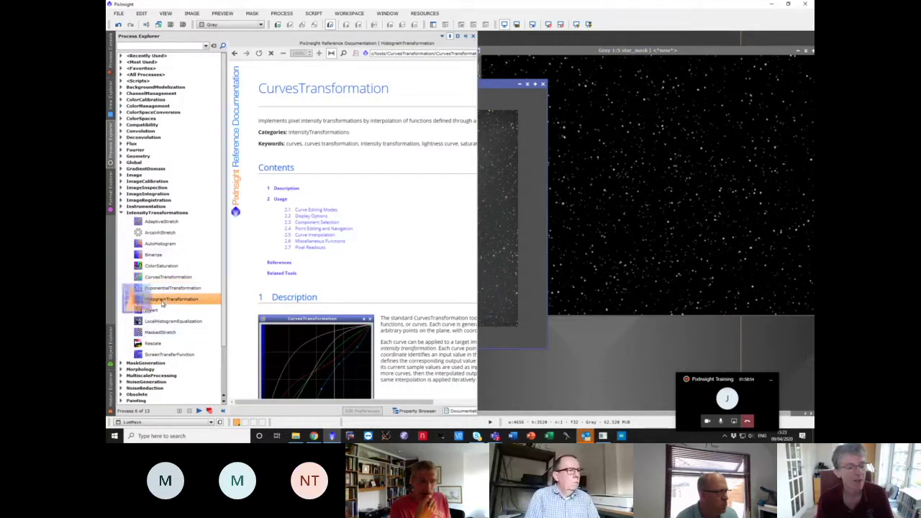
pyautogui.doubleClick(169, 354)
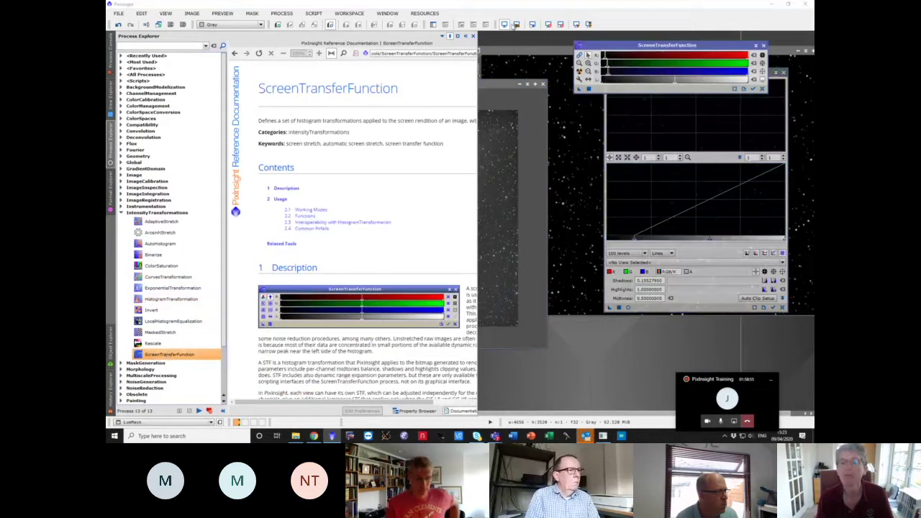
pyautogui.moveTo(745, 72); pyautogui.dragTo(719, 165)
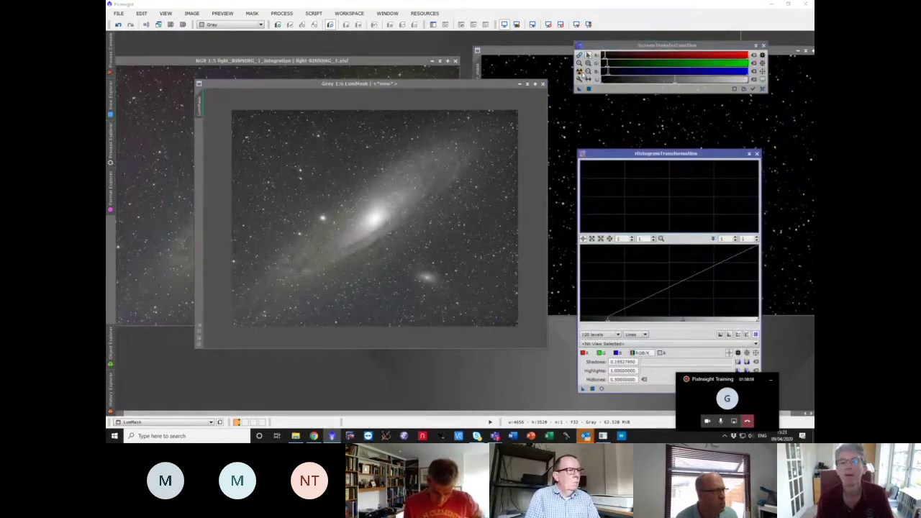
pyautogui.click(580, 72)
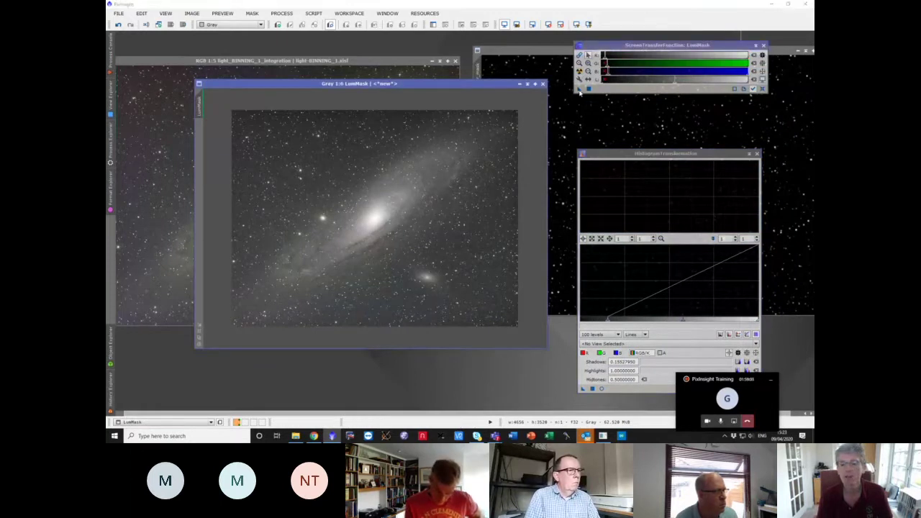
pyautogui.moveTo(629, 388); pyautogui.dragTo(630, 389)
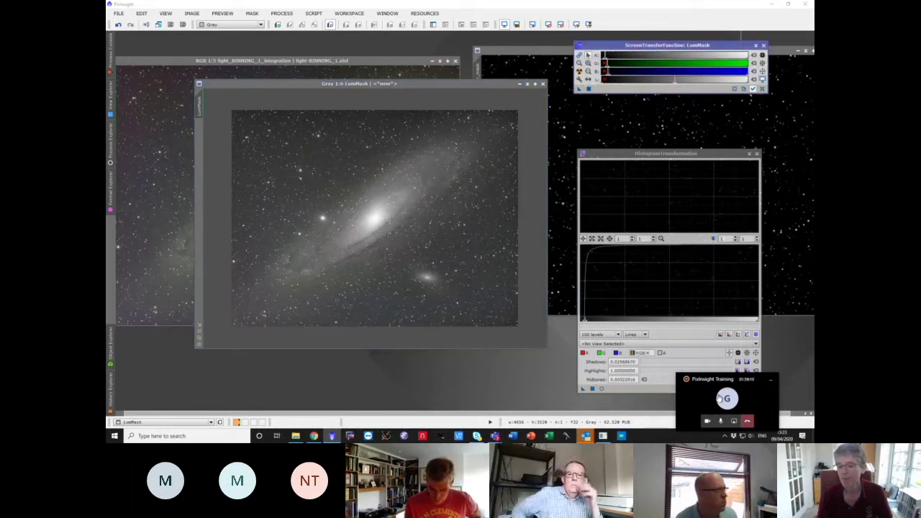
# - Apply the transferred stretch permanently to LumMask with HistogramTransformation, clearing the screen stretch and resetting the process parameters
pyautogui.click(771, 380)
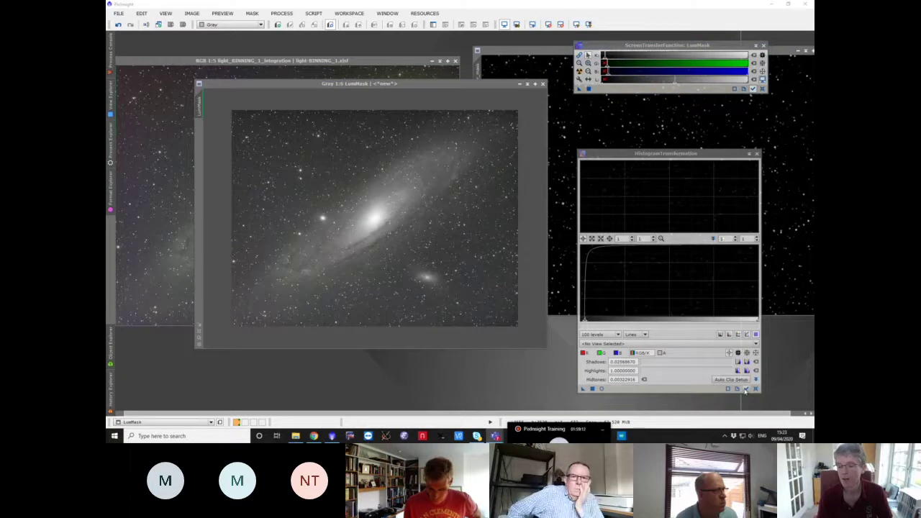
pyautogui.click(746, 390)
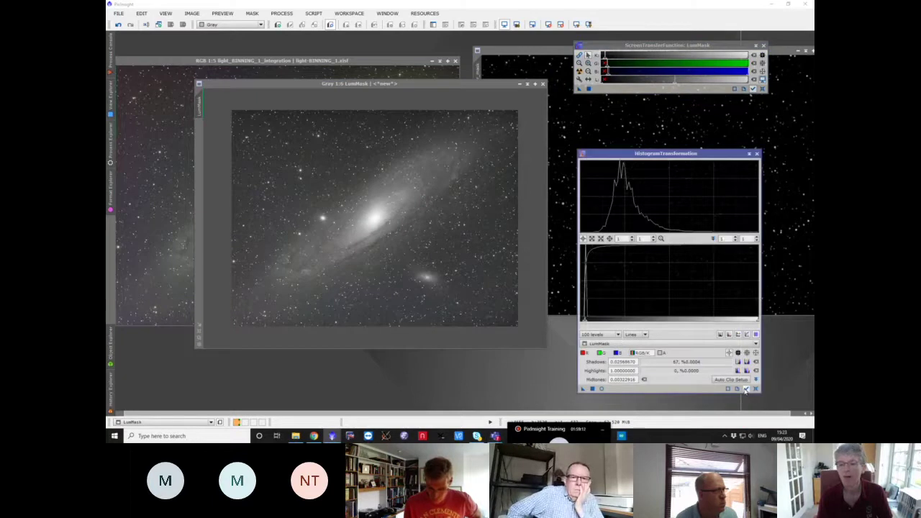
pyautogui.click(592, 388)
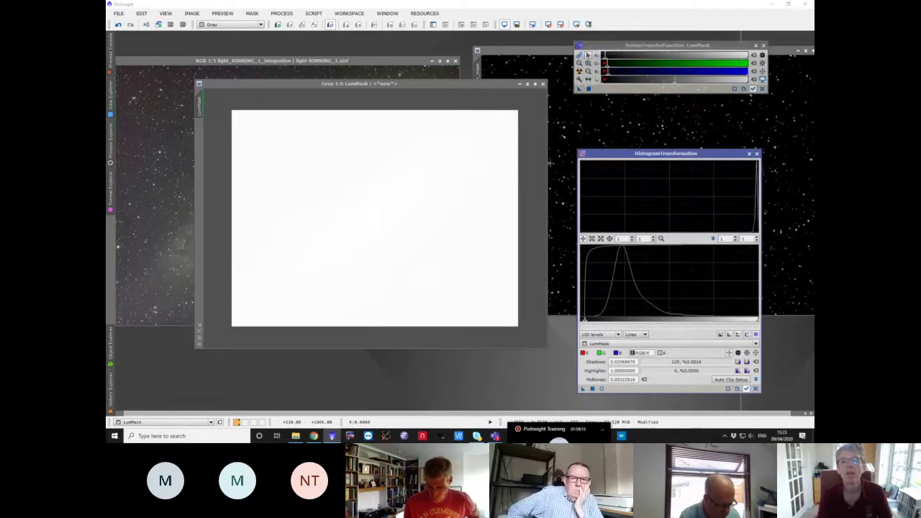
pyautogui.click(562, 25)
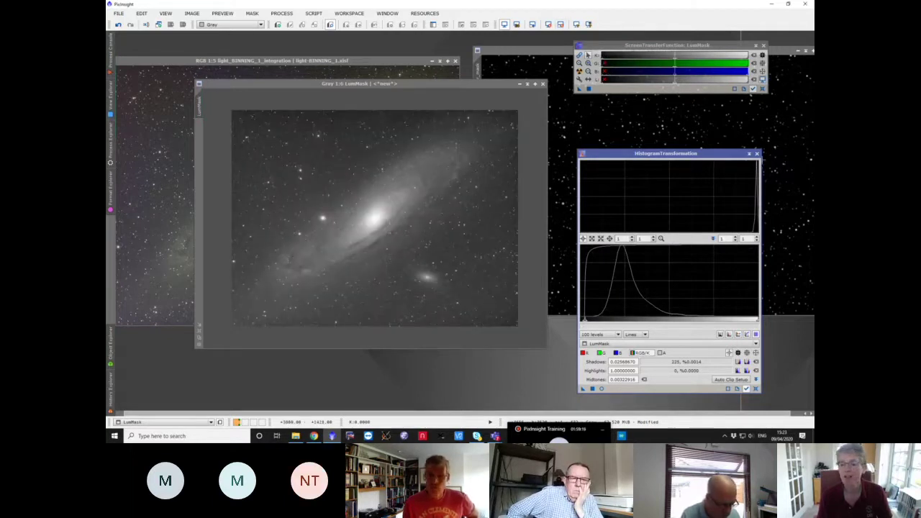
pyautogui.click(756, 388)
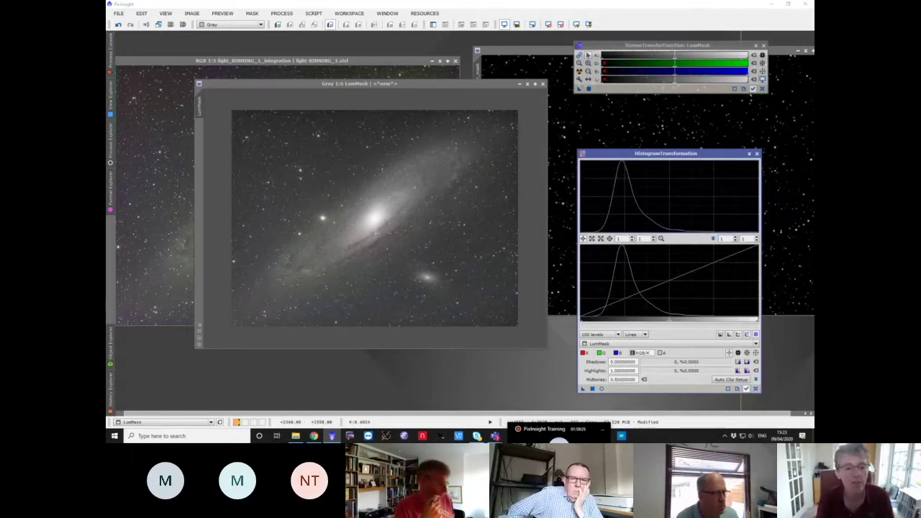
# - Blur the LumMask image using the Convolution process with a standard deviation of 4, and close the process
pyautogui.click(110, 157)
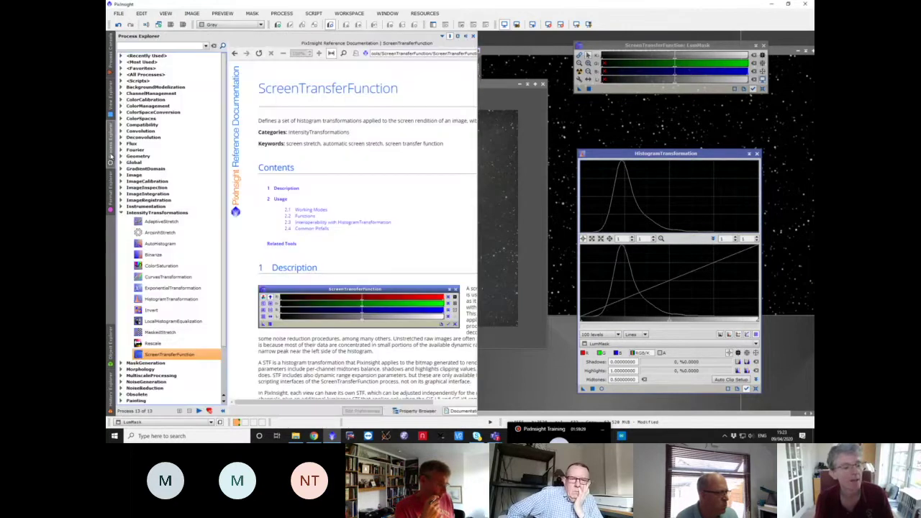
pyautogui.click(121, 213)
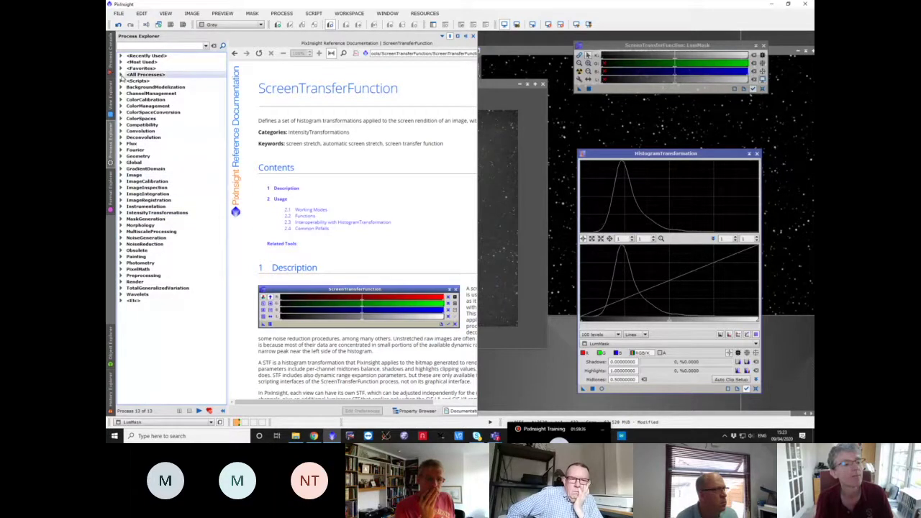
pyautogui.click(121, 68)
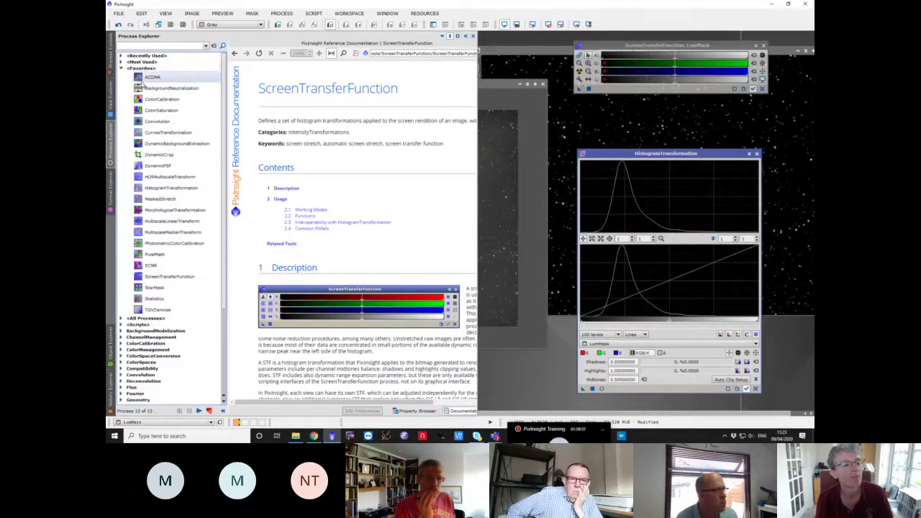
pyautogui.doubleClick(155, 121)
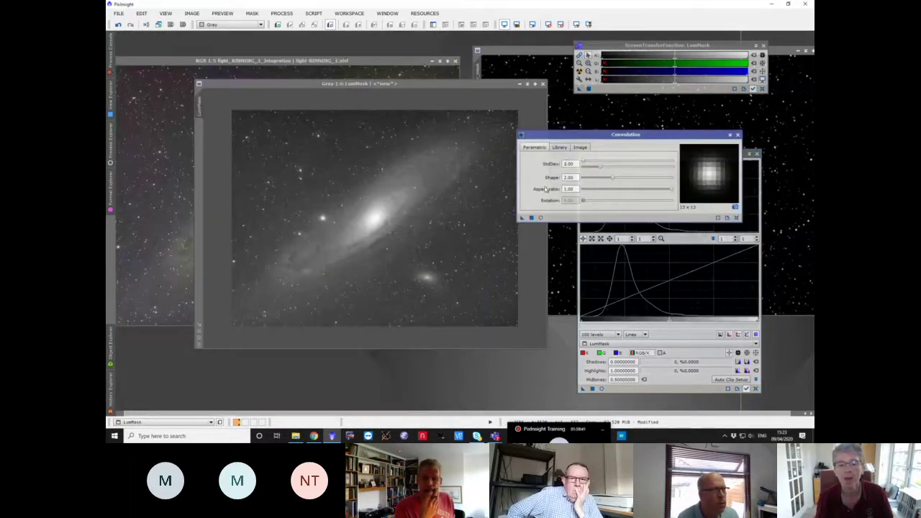
pyautogui.write('4')
pyautogui.press('Return')
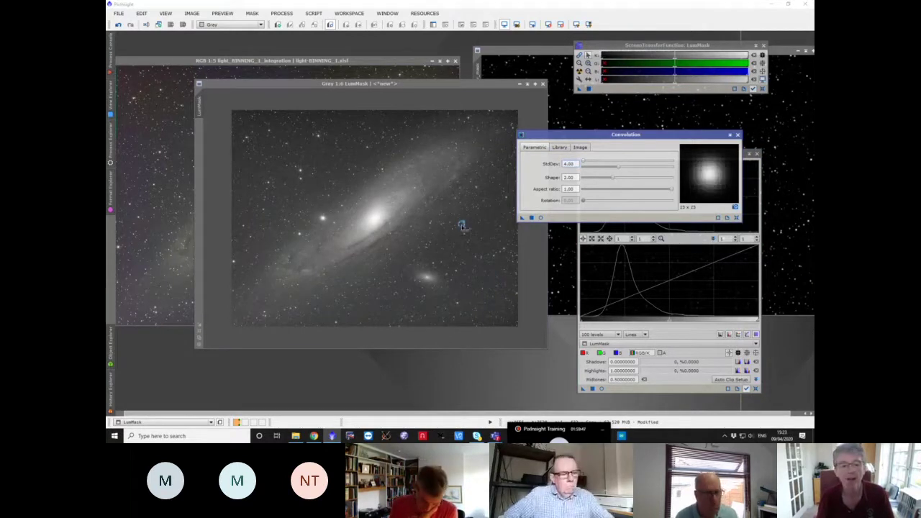
pyautogui.click(462, 225)
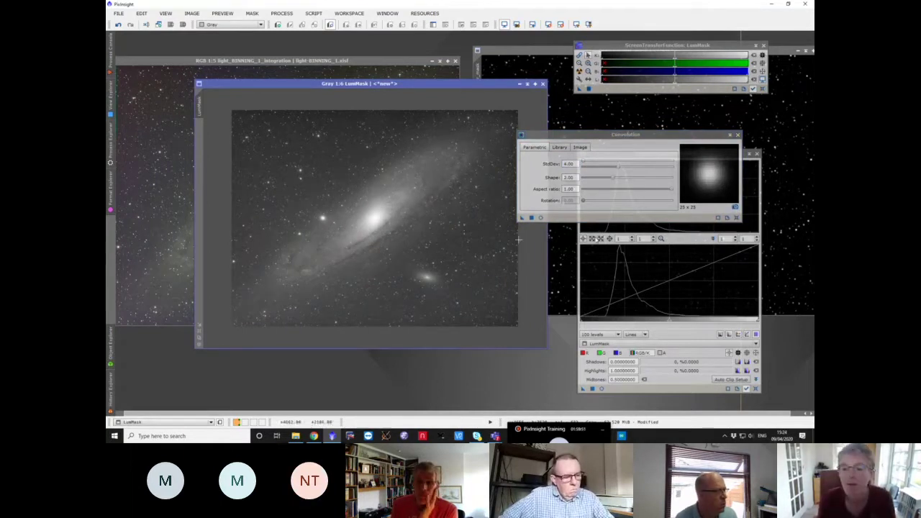
pyautogui.click(737, 135)
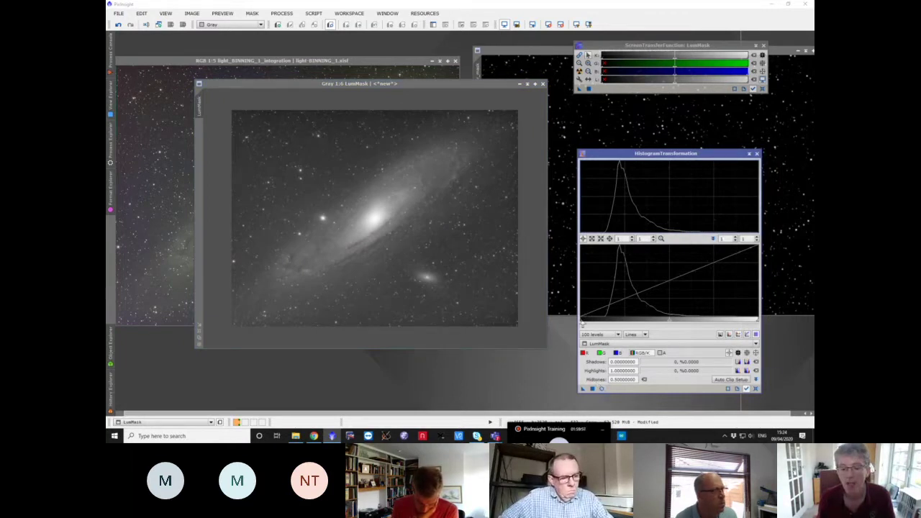
# - Darken LumMask's background in HistogramTransformation by raising the shadows to about 0.141 with a real-time preview, and apply it
pyautogui.moveTo(583, 324); pyautogui.dragTo(581, 324)
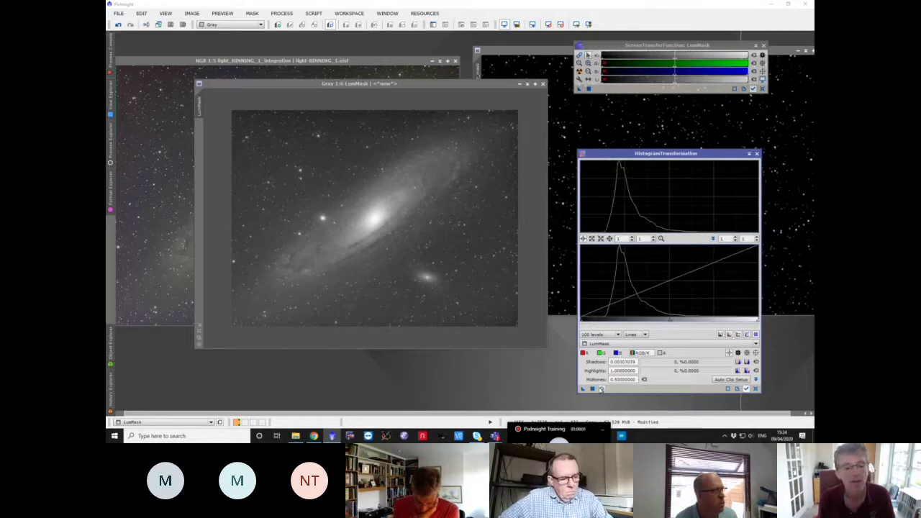
pyautogui.click(600, 389)
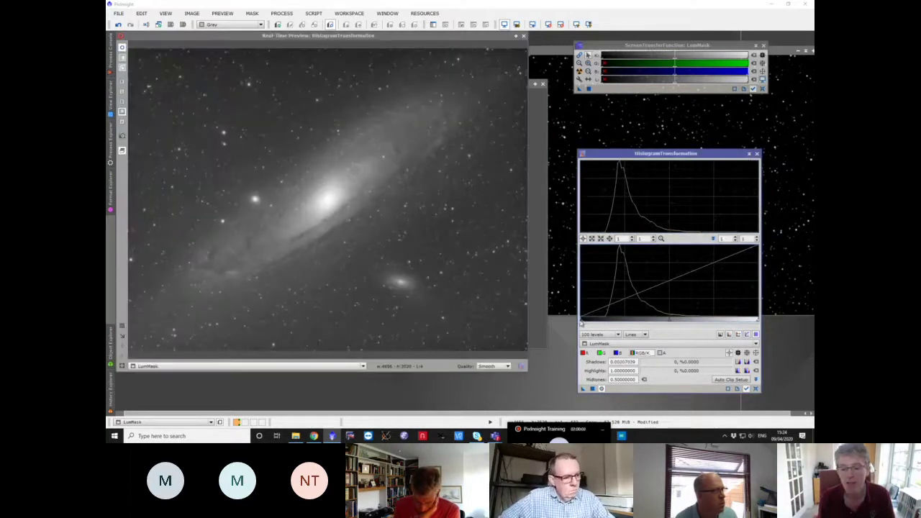
pyautogui.moveTo(582, 324); pyautogui.dragTo(603, 324)
pyautogui.moveTo(604, 323); pyautogui.dragTo(606, 323)
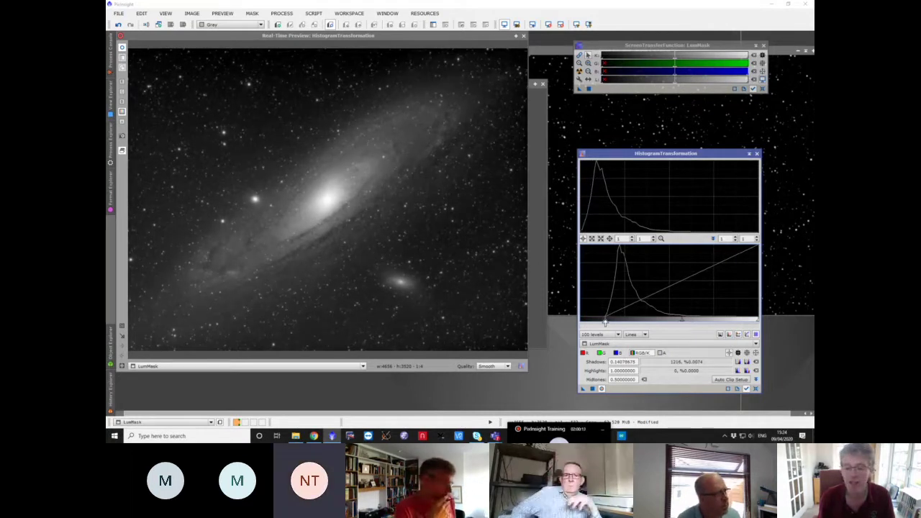
pyautogui.click(591, 389)
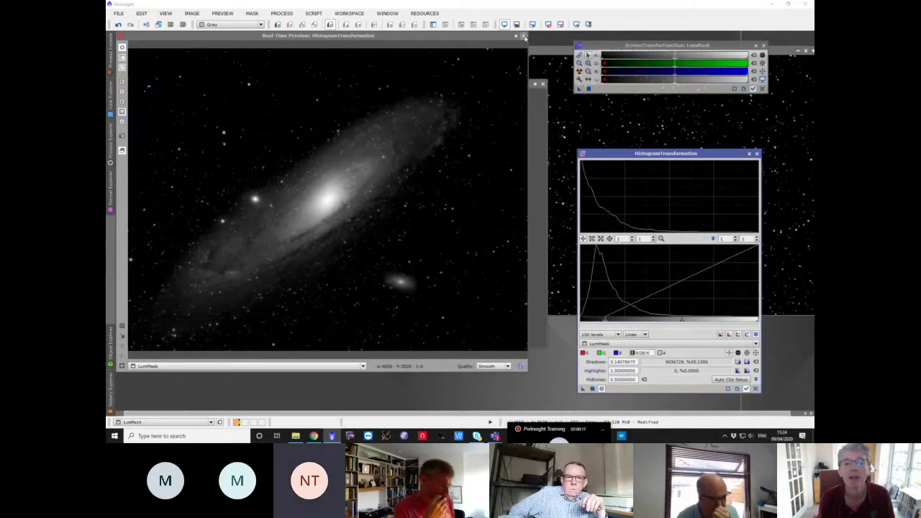
pyautogui.click(524, 36)
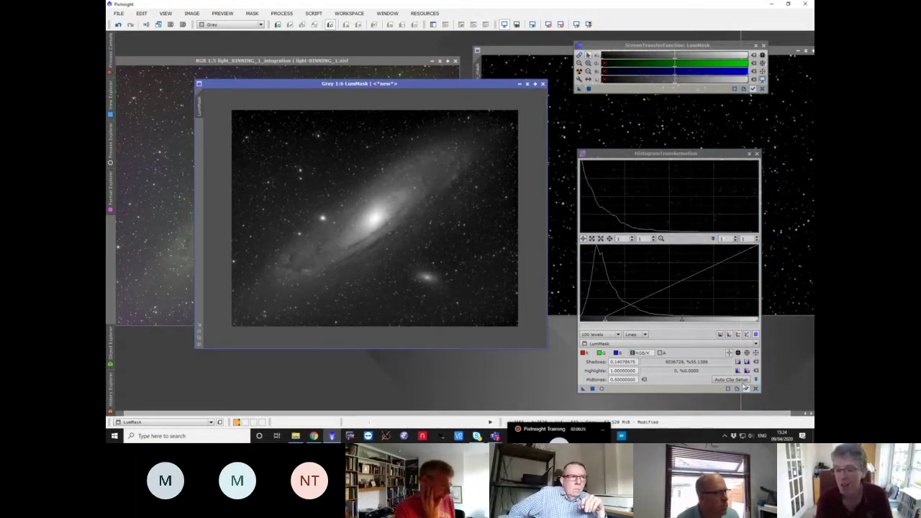
# - Reset HistogramTransformation, brighten LumMask by lowering the midtones to about 0.402 with a real-time preview, apply it, and close the process
pyautogui.click(755, 389)
pyautogui.moveTo(668, 325); pyautogui.dragTo(667, 322)
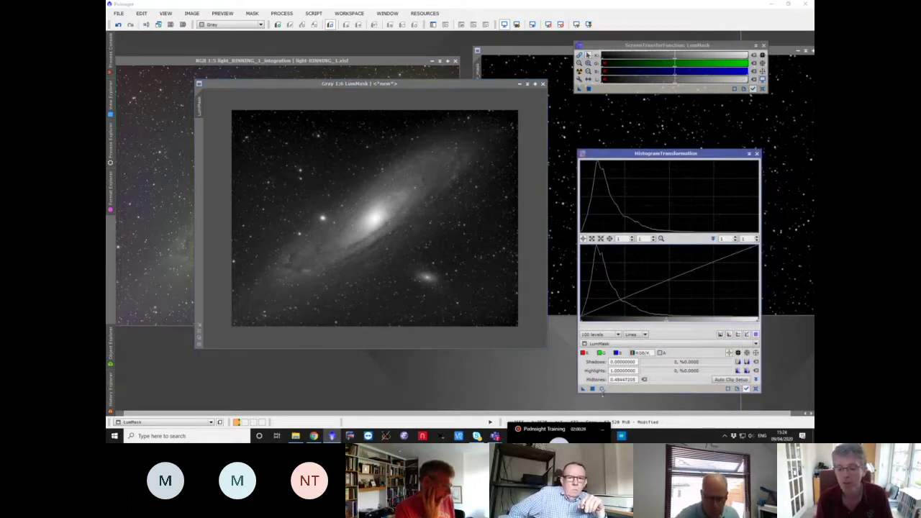
pyautogui.click(602, 388)
pyautogui.moveTo(667, 323); pyautogui.dragTo(652, 322)
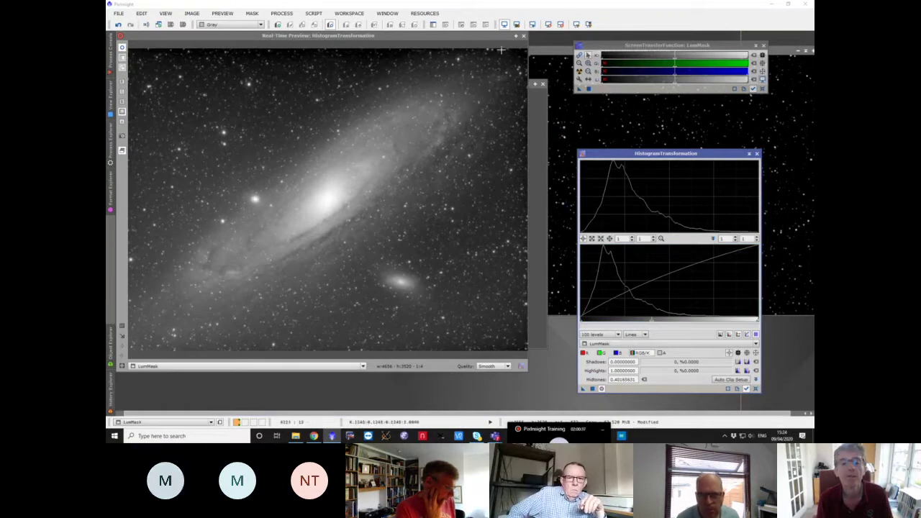
pyautogui.click(524, 35)
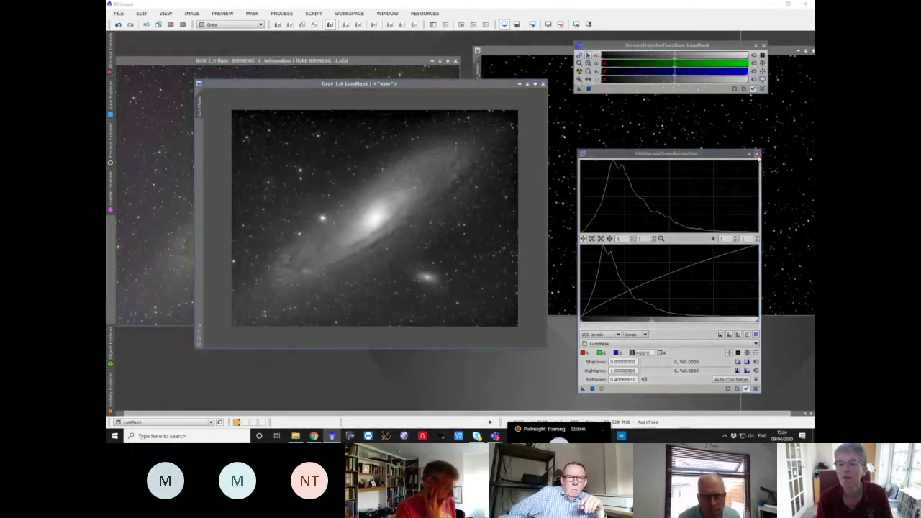
pyautogui.click(756, 153)
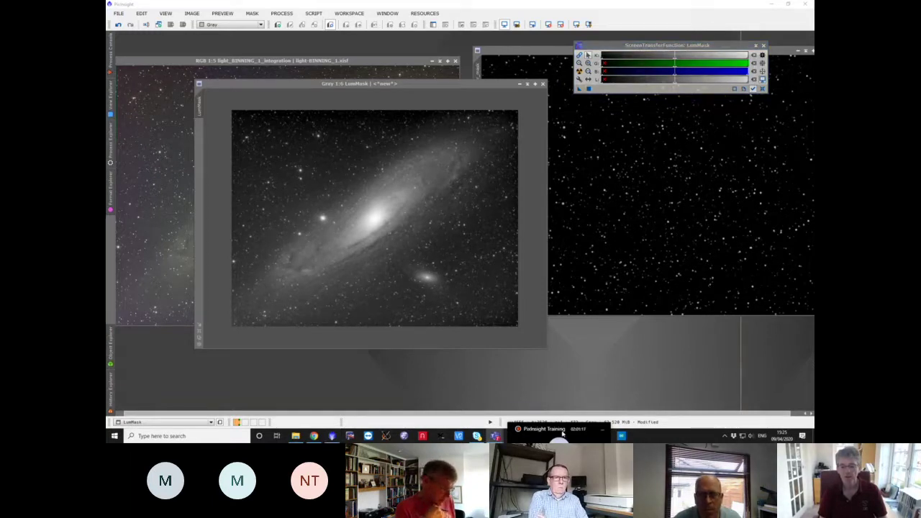
# - Move the meeting pop-up aside, switch to the Teams meeting to check the participants, and return to PixInsight
pyautogui.moveTo(556, 429); pyautogui.dragTo(647, 276)
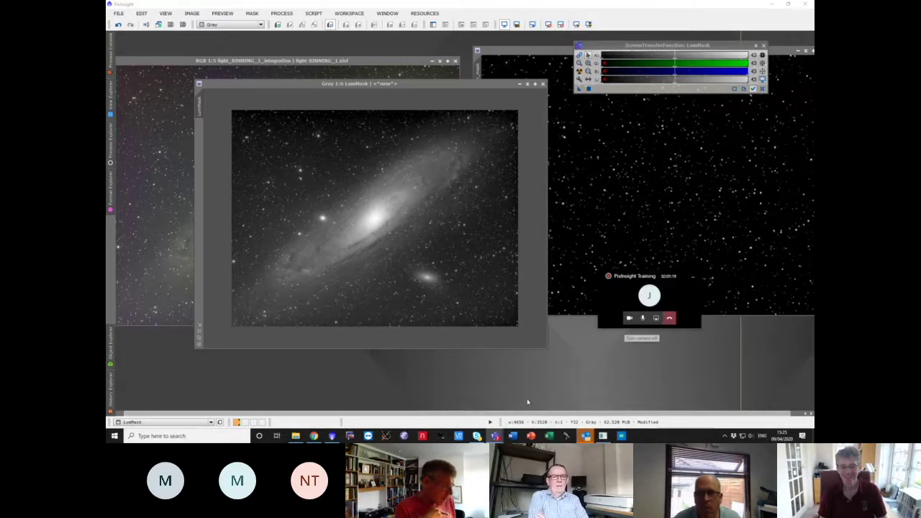
pyautogui.moveTo(495, 435)
pyautogui.click(490, 415)
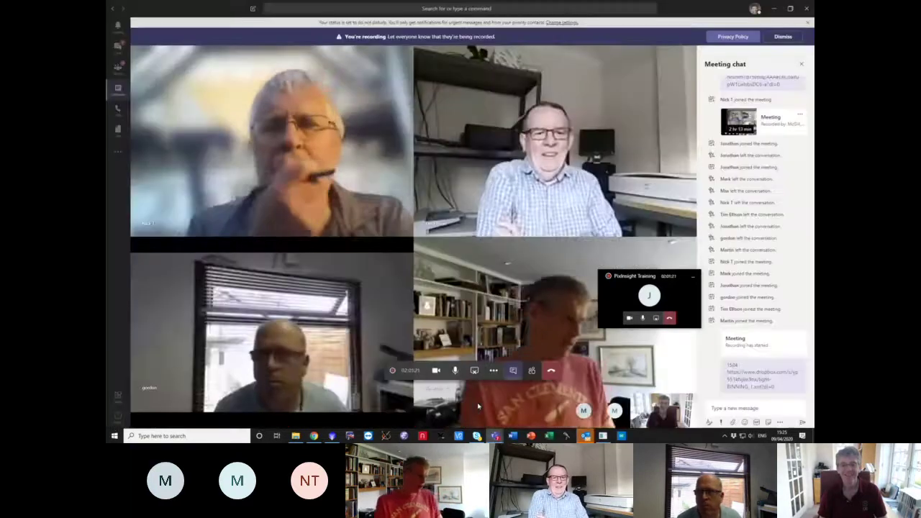
pyautogui.click(773, 8)
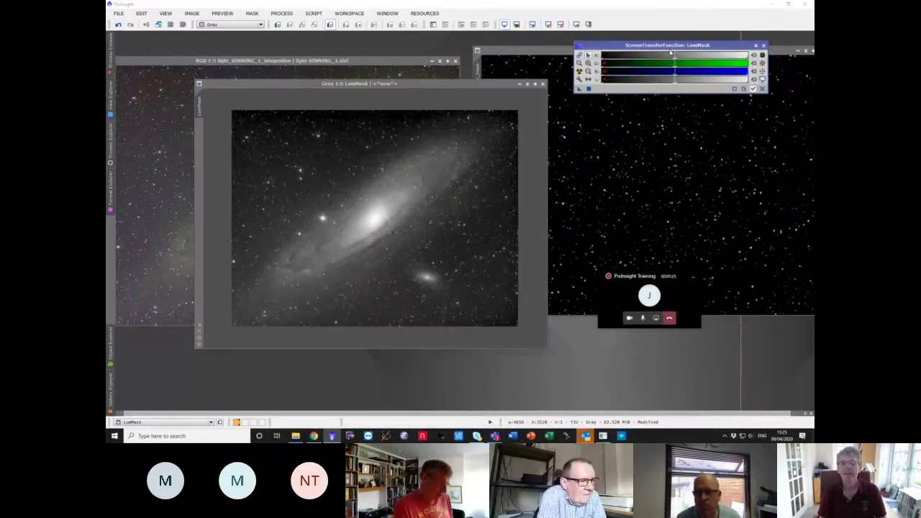
# - Undo the midtones, shadows and Convolution adjustments made to the LumMask image
pyautogui.click(330, 83)
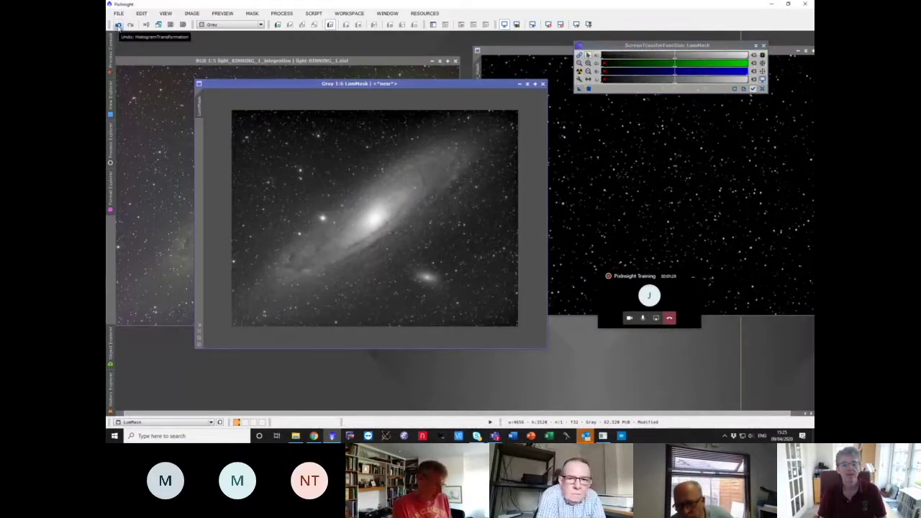
pyautogui.click(118, 25)
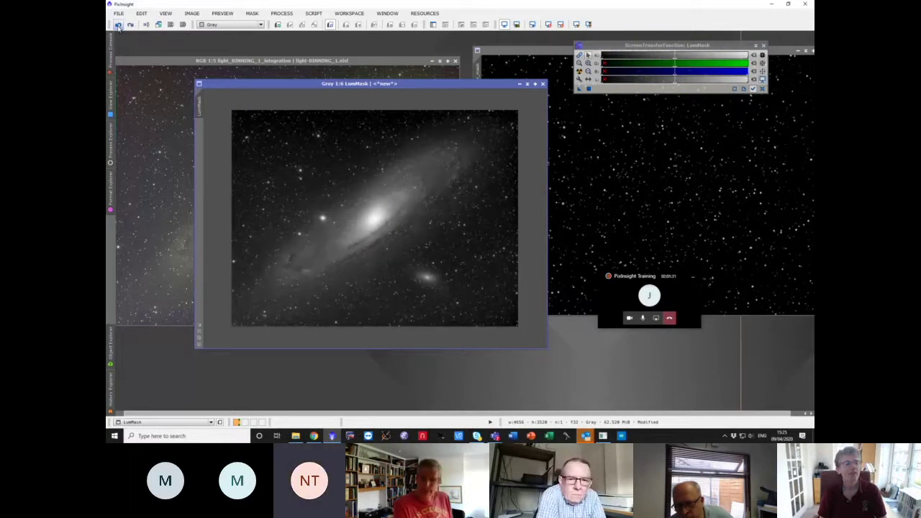
pyautogui.click(118, 25)
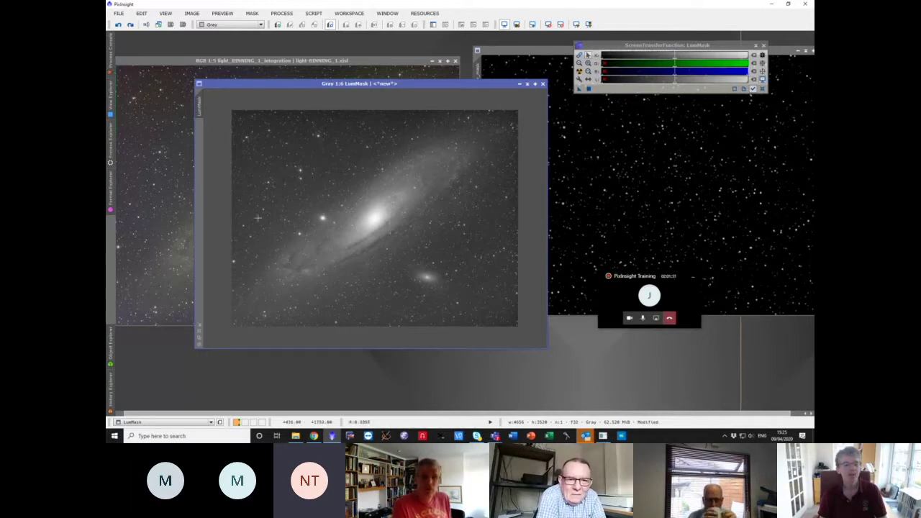
# - Reopen HistogramTransformation from the favourite processes and reset its parameters to their defaults
pyautogui.click(110, 161)
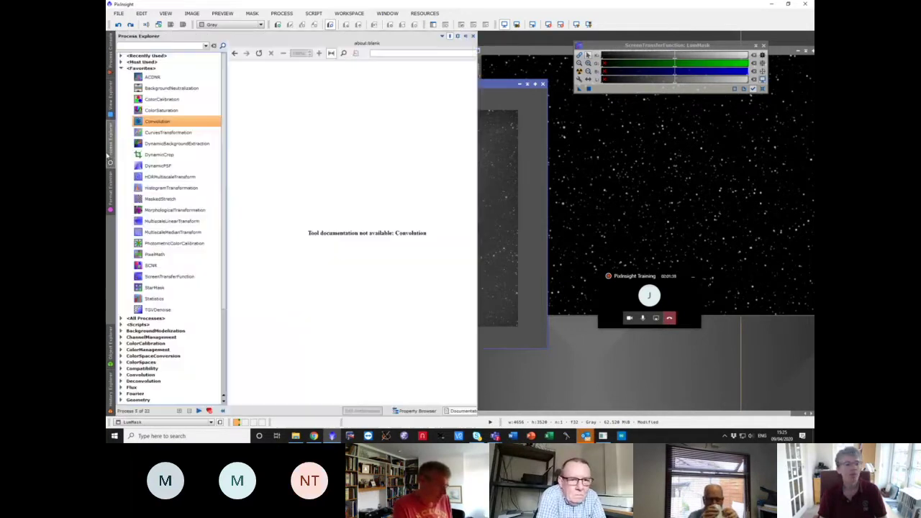
pyautogui.click(168, 188)
pyautogui.doubleClick(168, 188)
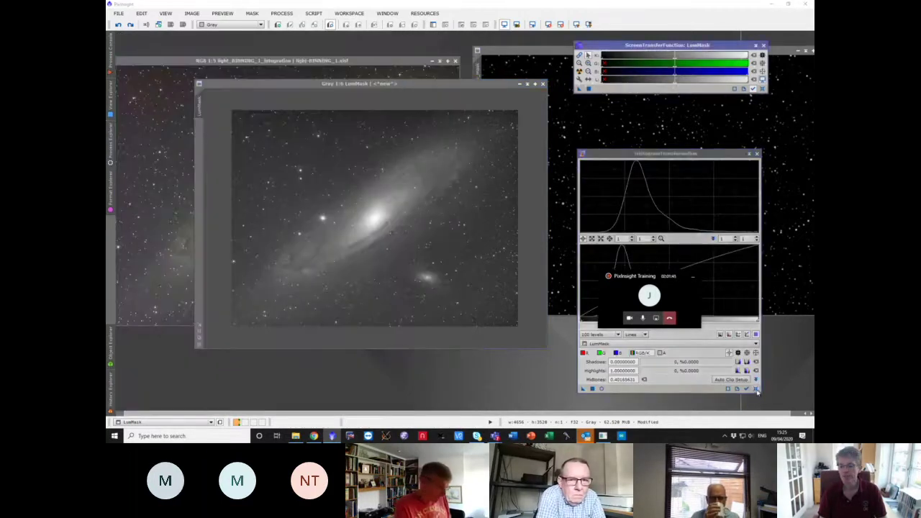
pyautogui.click(755, 388)
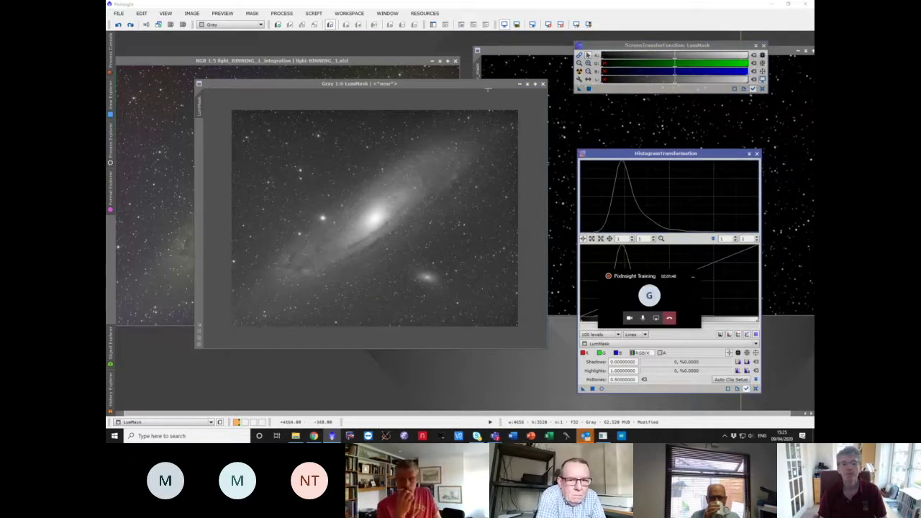
# - Move the LumMask window slightly down and undo its permanent stretch to return the image to its linear state
pyautogui.click(487, 85)
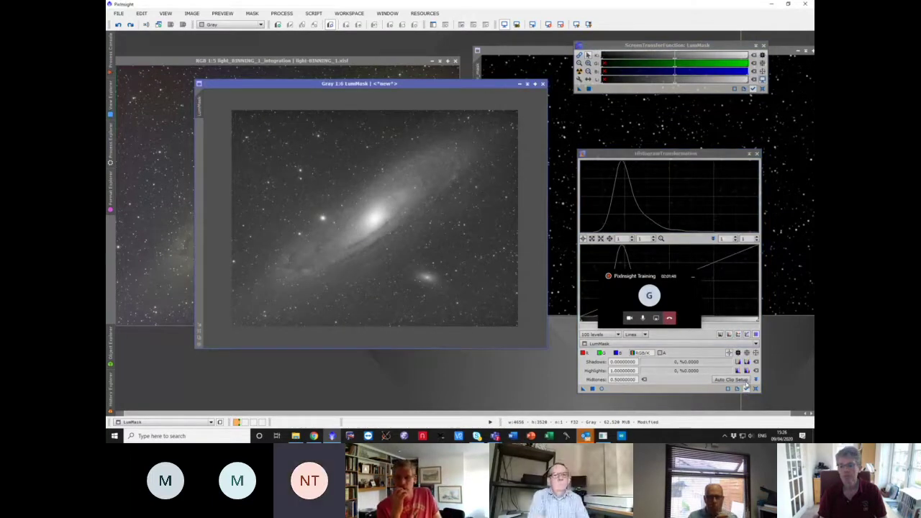
pyautogui.click(709, 333)
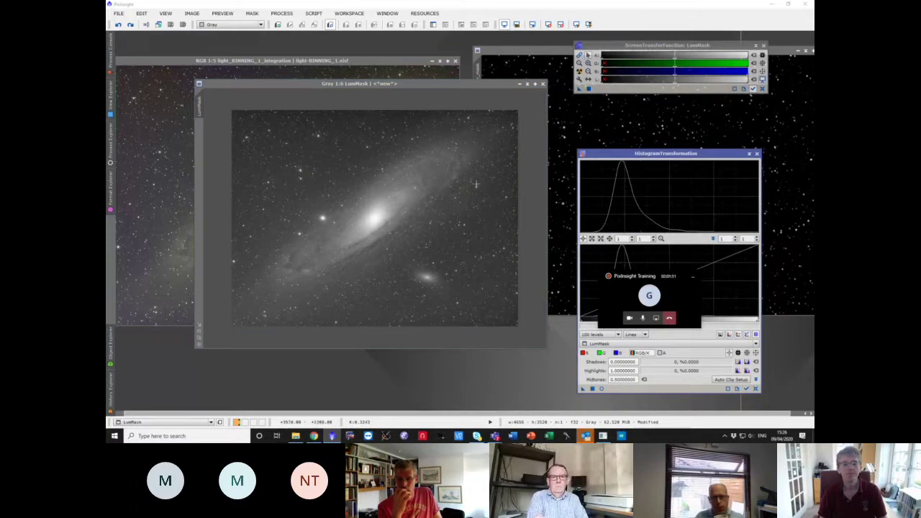
pyautogui.click(366, 123)
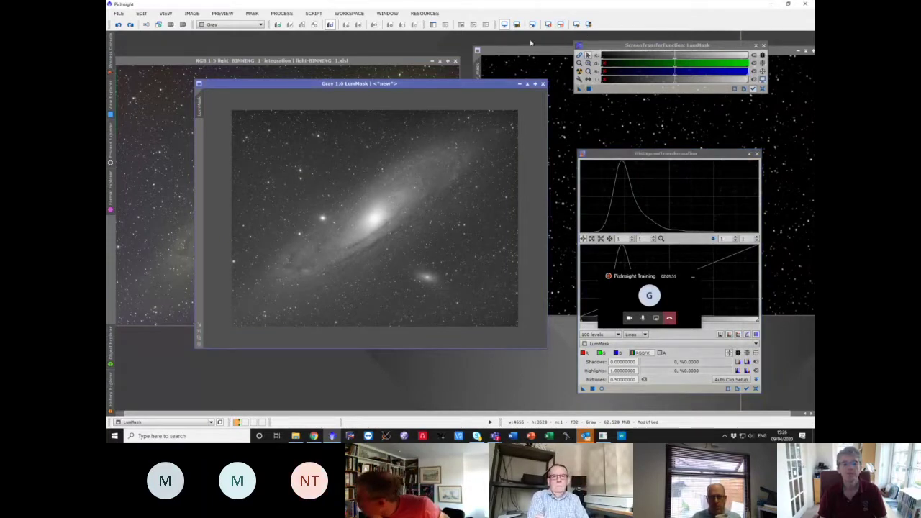
pyautogui.moveTo(485, 86); pyautogui.dragTo(486, 116)
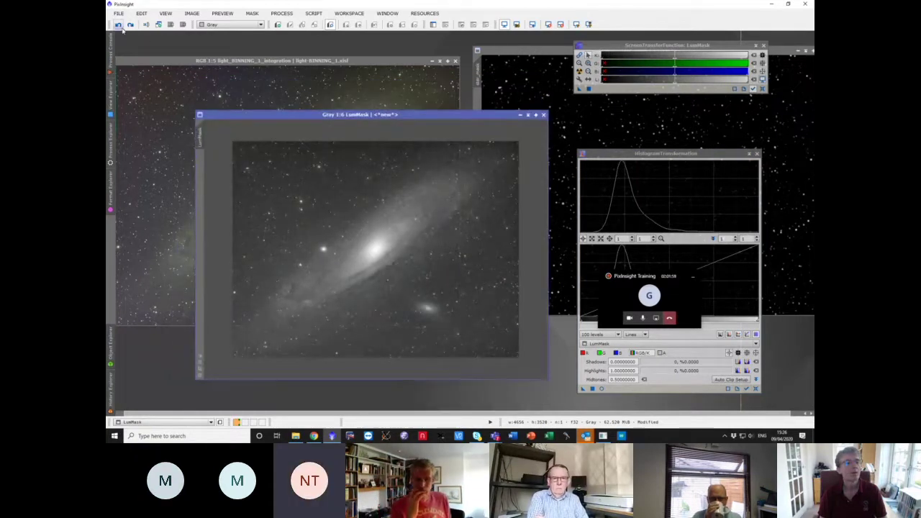
pyautogui.click(118, 23)
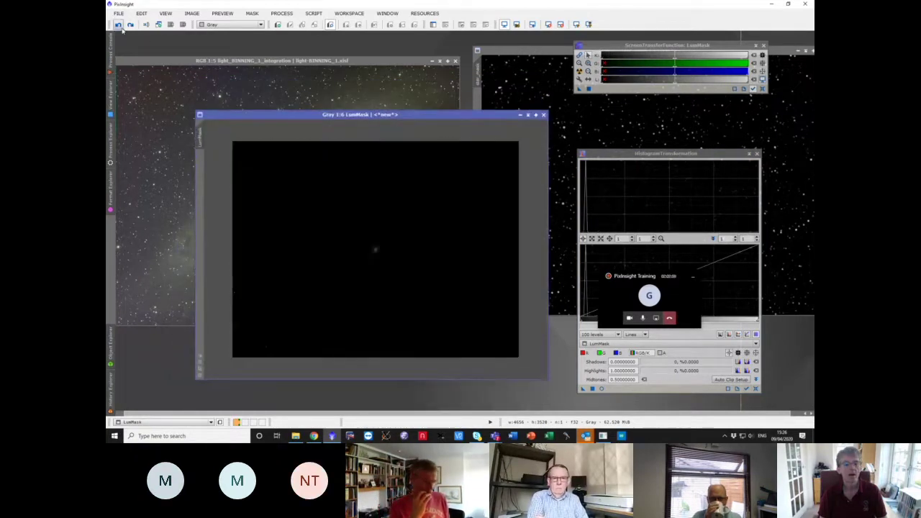
# - Auto-stretch LumMask's screen view, transfer that stretch to HistogramTransformation, apply it permanently to LumMask, and reset the screen stretch
pyautogui.click(576, 24)
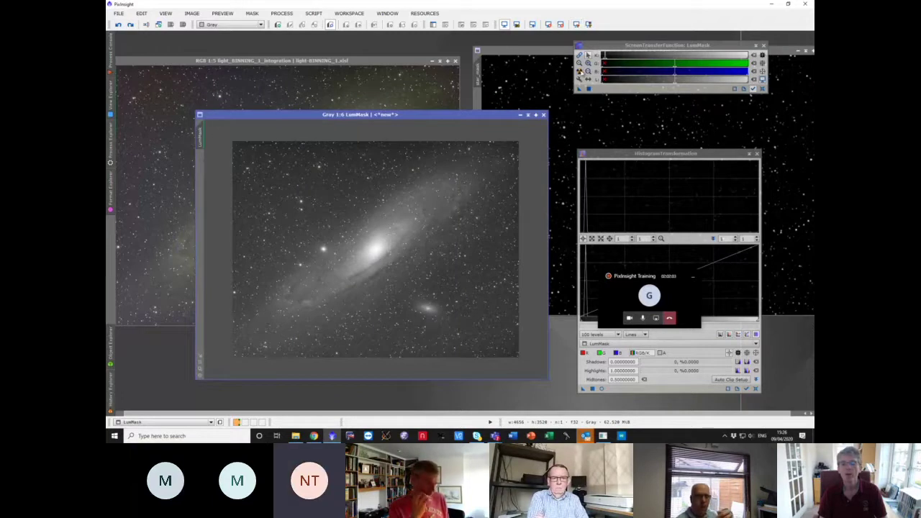
pyautogui.moveTo(651, 275); pyautogui.dragTo(519, 387)
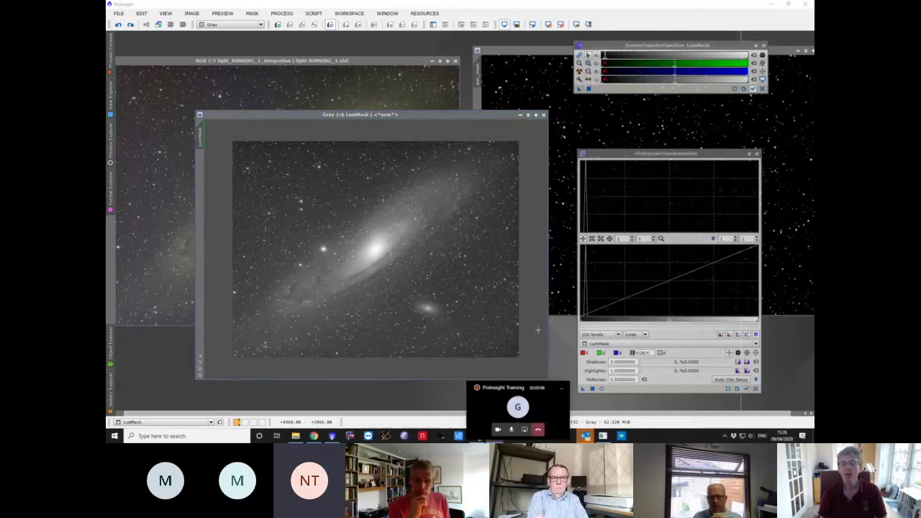
pyautogui.moveTo(580, 90); pyautogui.dragTo(645, 309)
pyautogui.moveTo(662, 364); pyautogui.dragTo(668, 390)
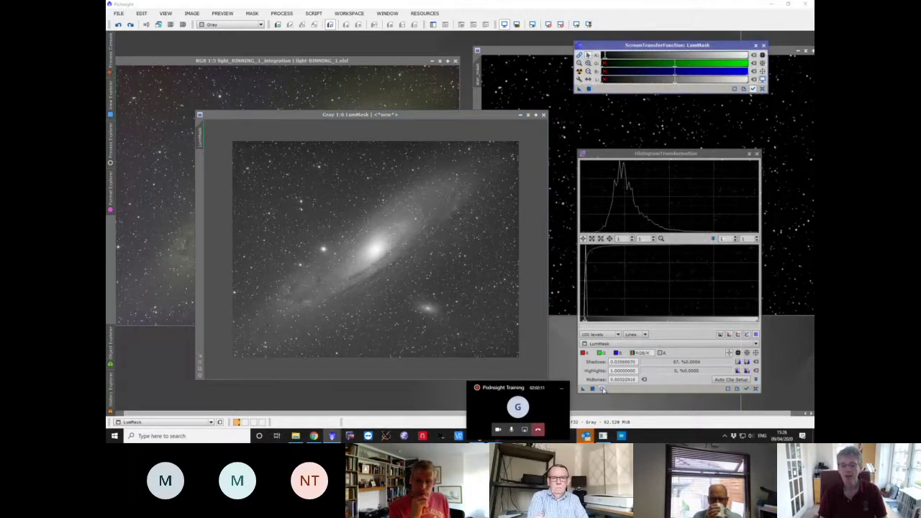
pyautogui.click(592, 389)
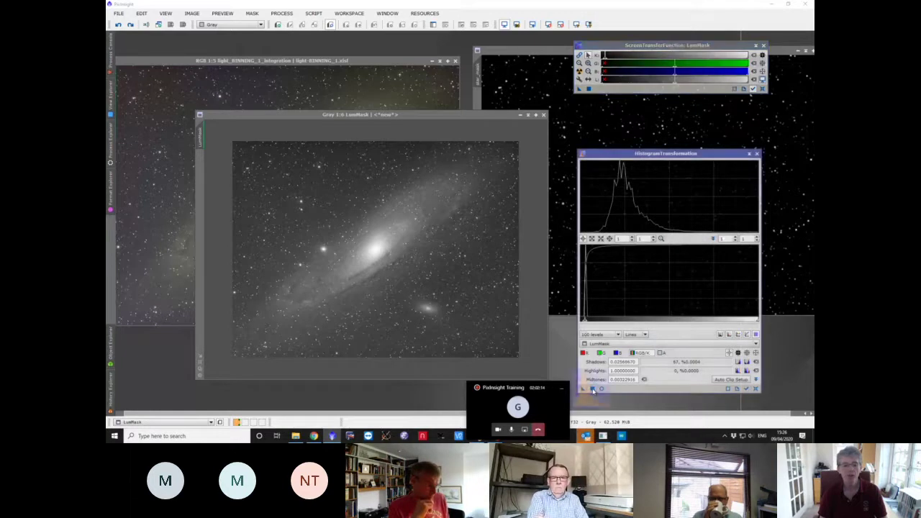
pyautogui.click(560, 24)
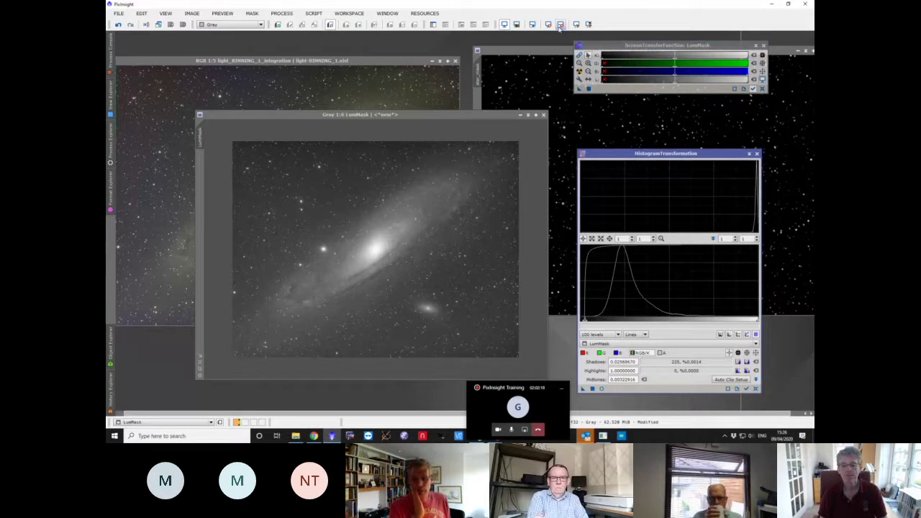
# - Blur LumMask using Convolution with StdDev 4.00, compare the image before and after, and close the Convolution process
pyautogui.click(109, 144)
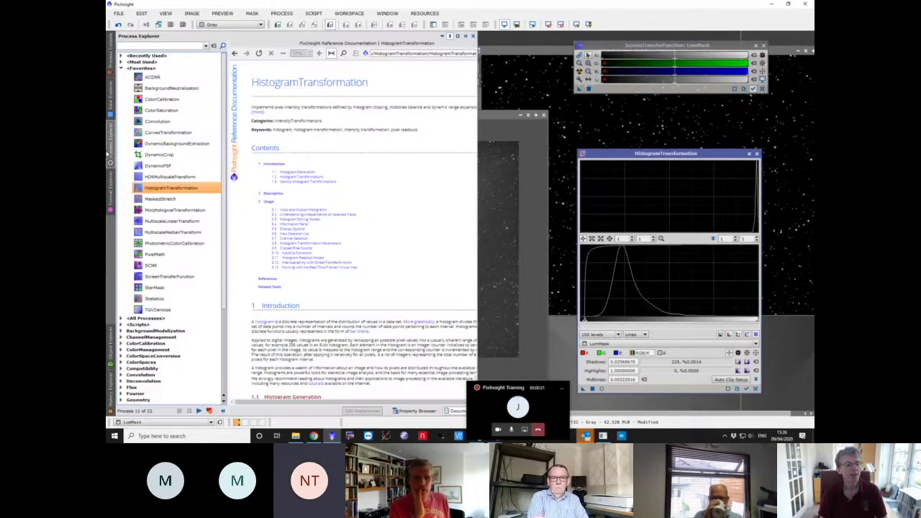
pyautogui.doubleClick(154, 121)
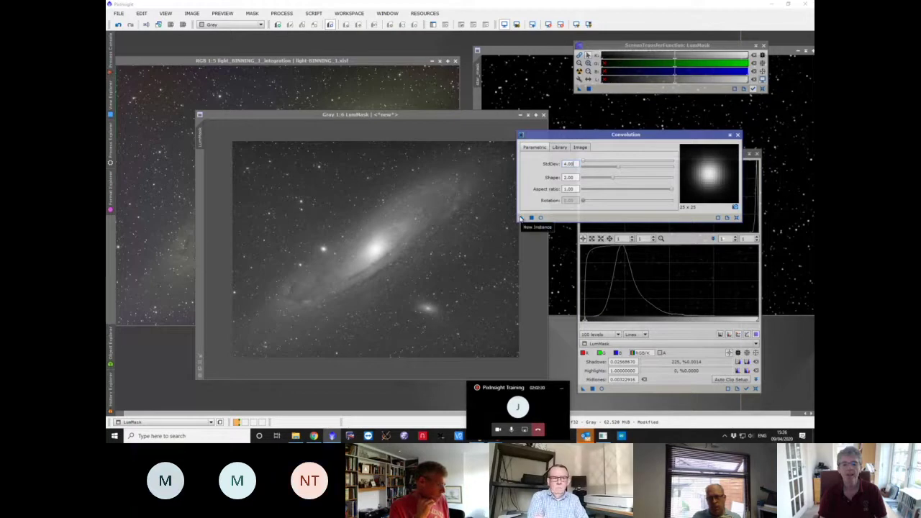
pyautogui.moveTo(520, 217); pyautogui.dragTo(494, 227)
pyautogui.scroll(3, 462, 236)
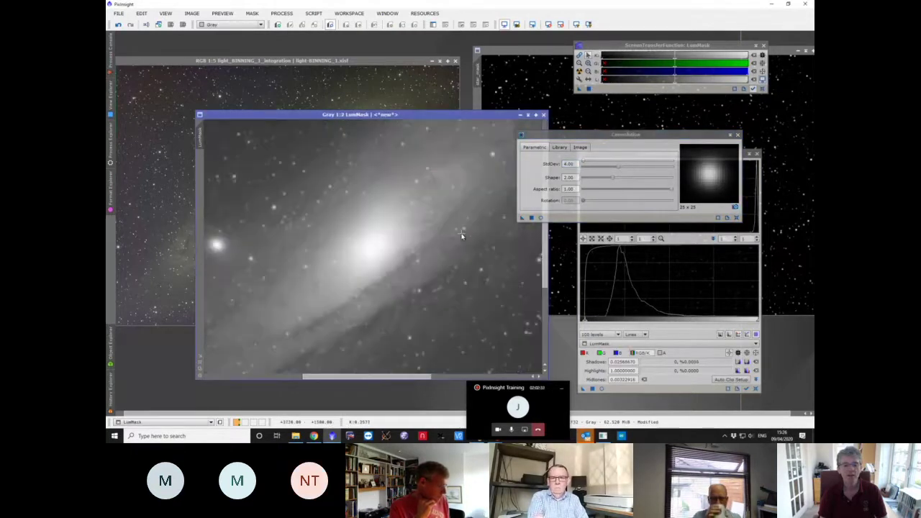
pyautogui.click(119, 25)
pyautogui.click(129, 25)
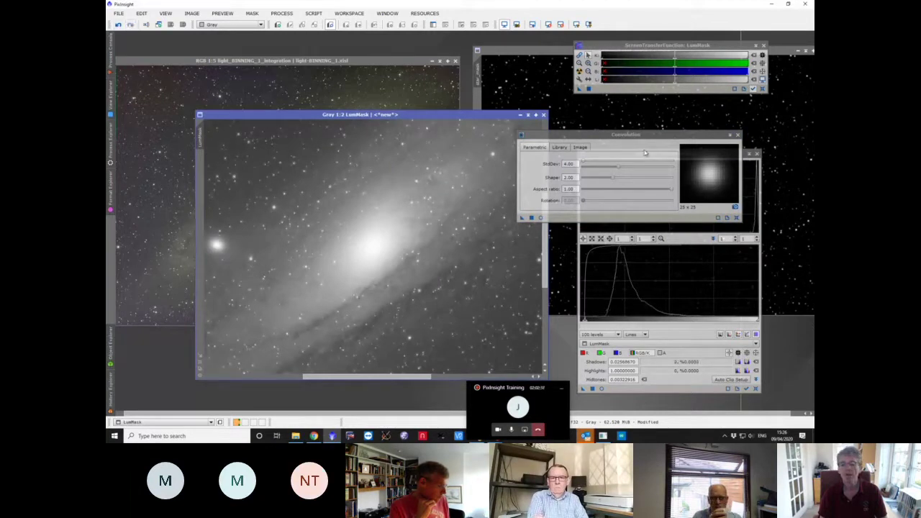
pyautogui.click(737, 135)
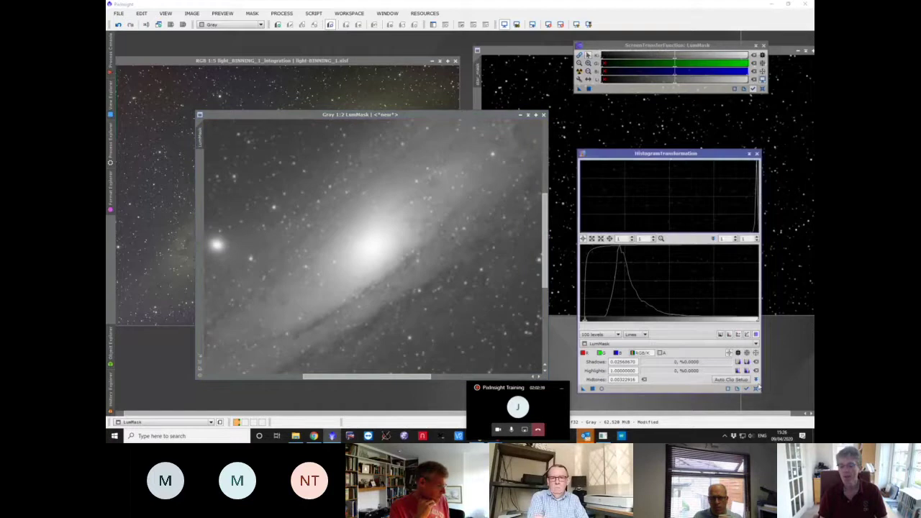
# - Reset HistogramTransformation, set its shadows to about 0.139 for LumMask, and start the real-time preview
pyautogui.click(755, 389)
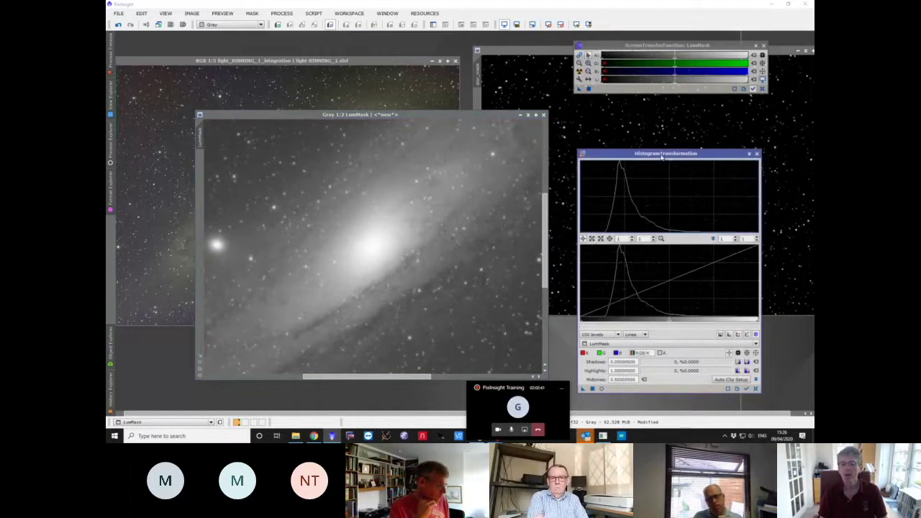
pyautogui.moveTo(661, 157); pyautogui.dragTo(658, 122)
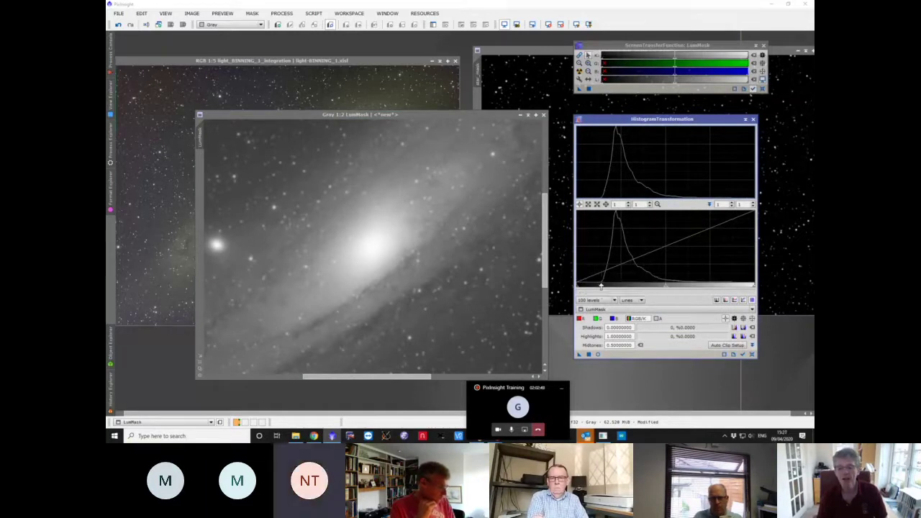
pyautogui.moveTo(600, 285)
pyautogui.mouseDown()
pyautogui.moveTo(577, 288)
pyautogui.moveTo(600, 288)
pyautogui.mouseUp()
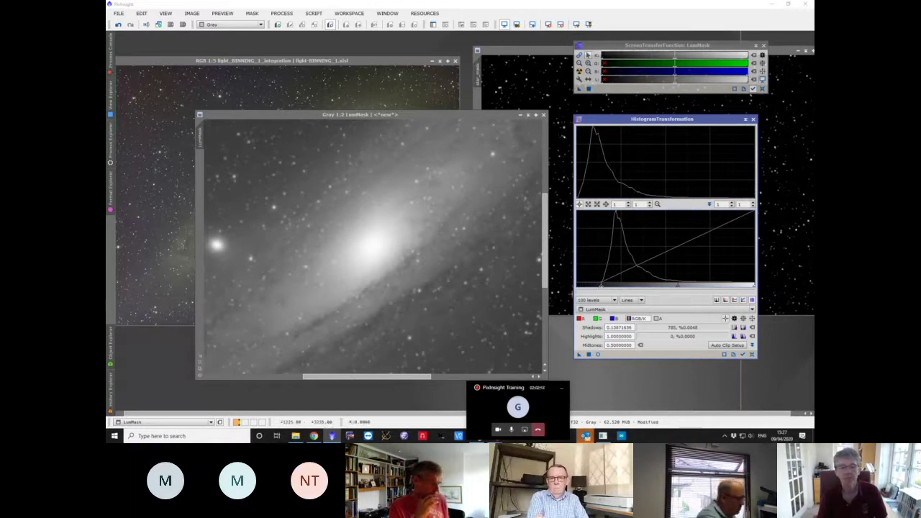
pyautogui.click(597, 355)
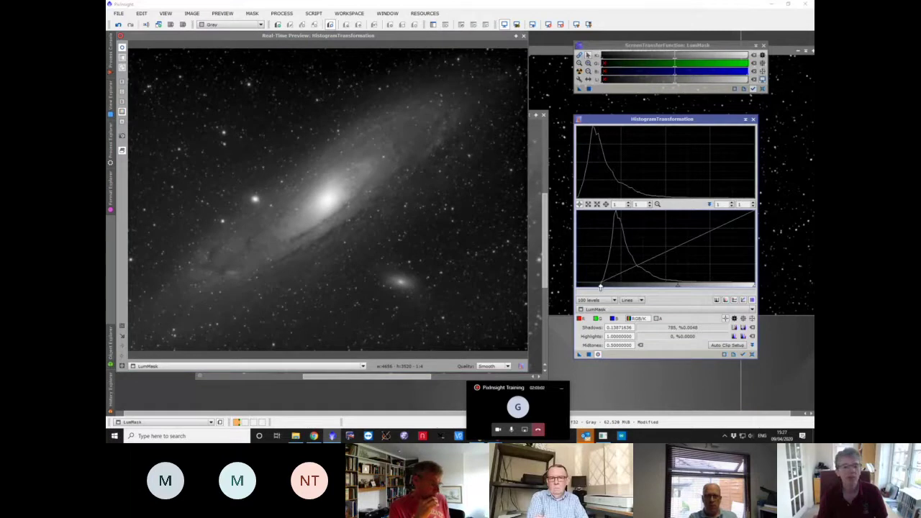
# - Set LumMask's shadows to about 0.182 and midtones to about 0.403, apply the histogram adjustment, and close the real-time preview
pyautogui.moveTo(600, 287); pyautogui.dragTo(608, 287)
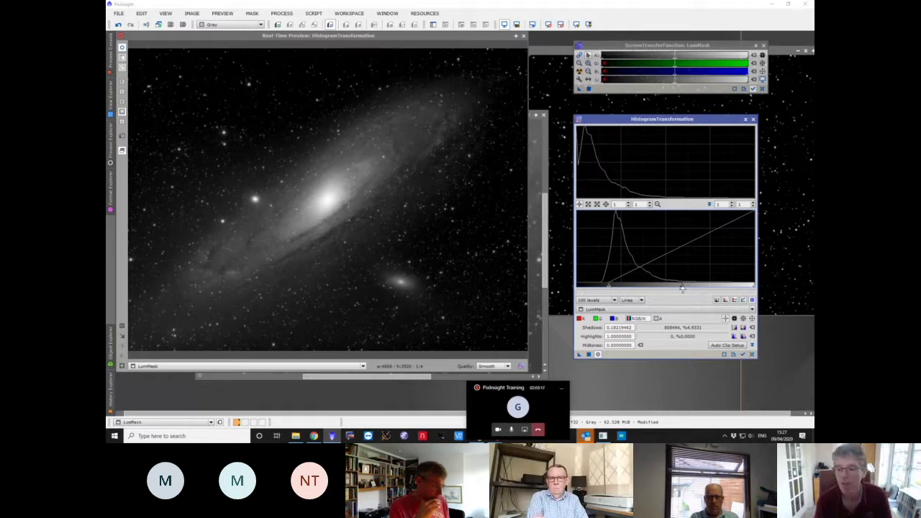
pyautogui.moveTo(682, 289); pyautogui.dragTo(667, 287)
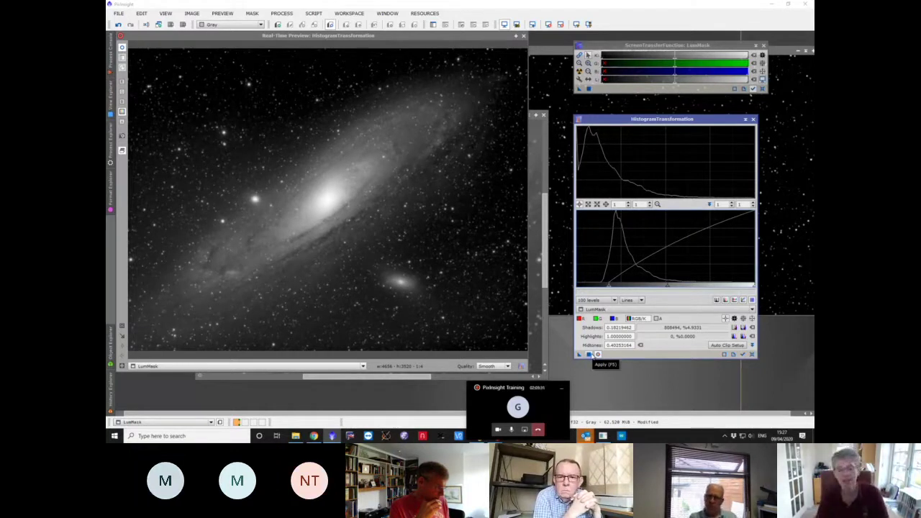
pyautogui.click(590, 355)
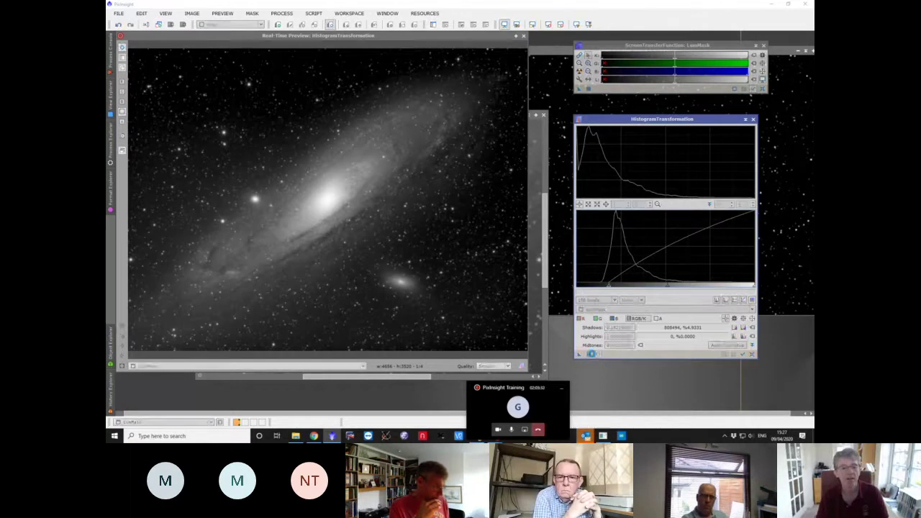
pyautogui.click(524, 36)
pyautogui.scroll(-3, 480, 148)
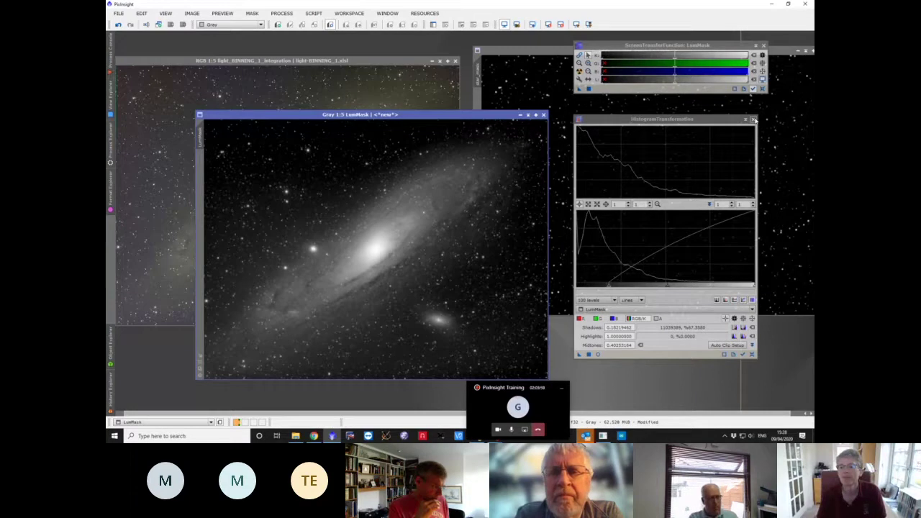
# - Close HistogramTransformation and ScreenTransferFunction, and tidy the workspace by minimising star_mask into the far upper corner and moving the LumMask window
pyautogui.click(752, 119)
pyautogui.click(764, 45)
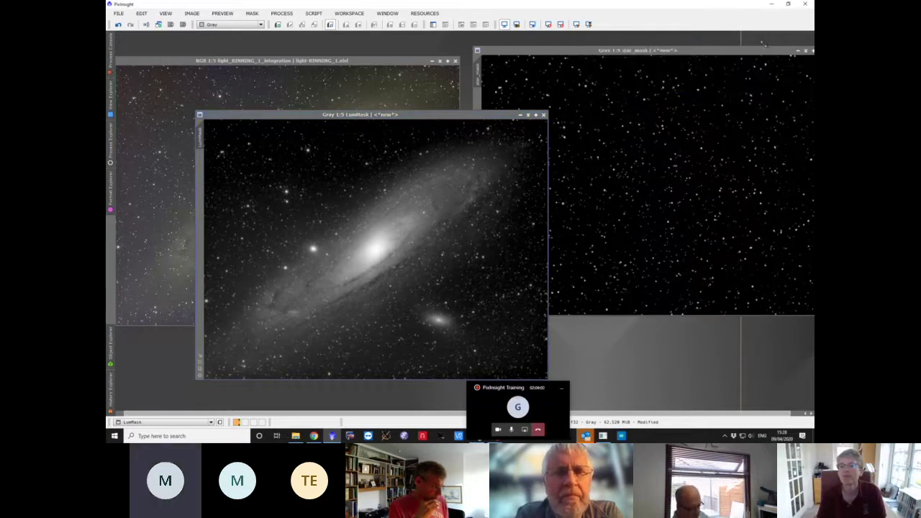
pyautogui.click(797, 51)
pyautogui.moveTo(666, 185); pyautogui.dragTo(771, 55)
pyautogui.moveTo(431, 114); pyautogui.dragTo(536, 80)
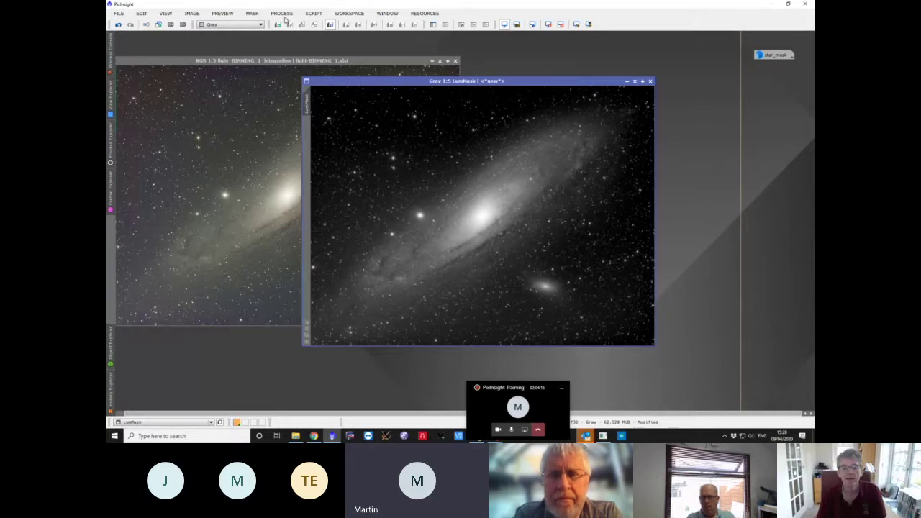
# - Switch to the Teams meeting window to check on the participants and return to PixInsight
pyautogui.click(528, 416)
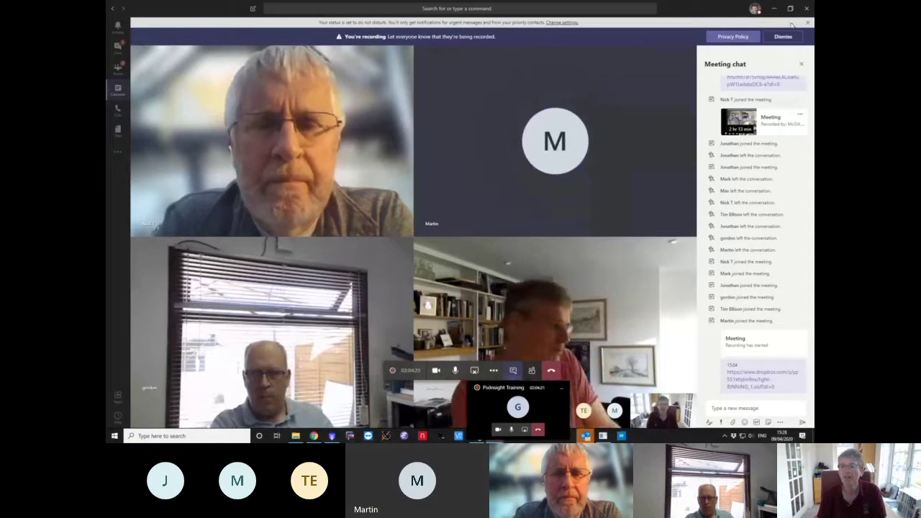
pyautogui.click(773, 7)
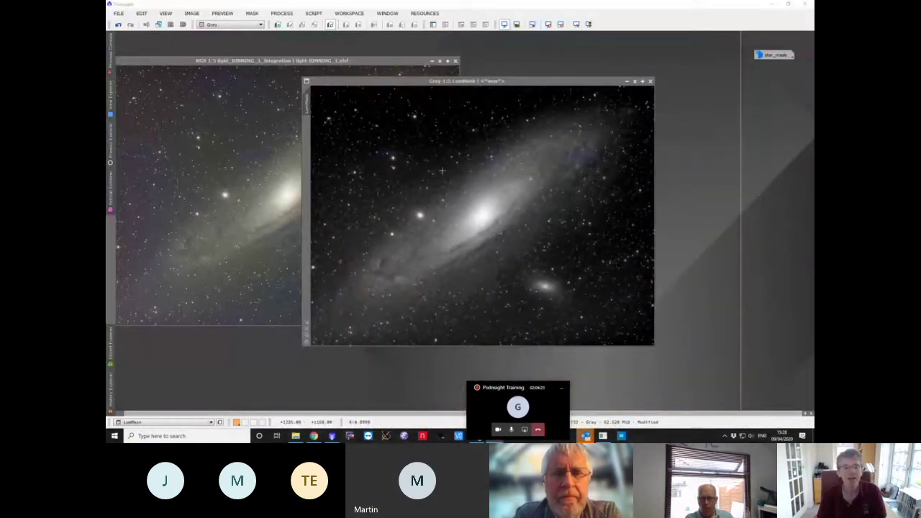
# - Open PixelMath and set the RGB/K expression to $T*(1-star_mask)
pyautogui.click(283, 14)
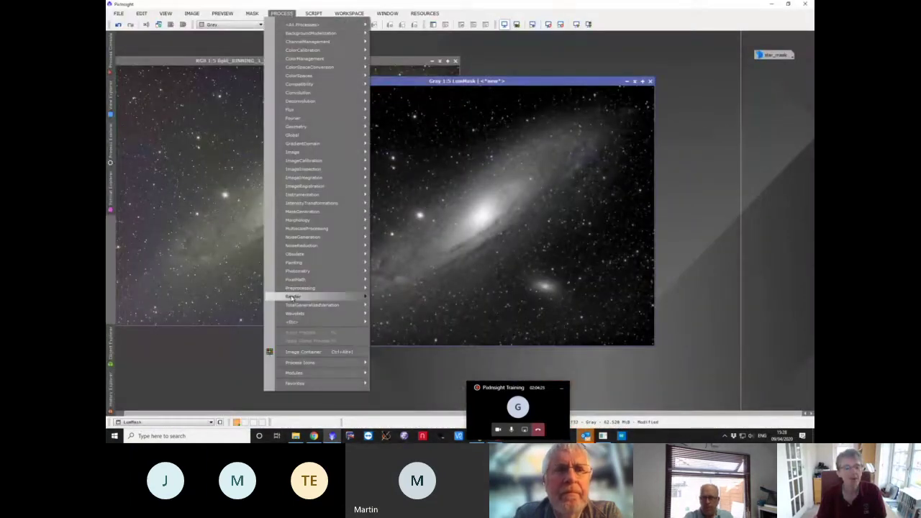
pyautogui.moveTo(298, 279)
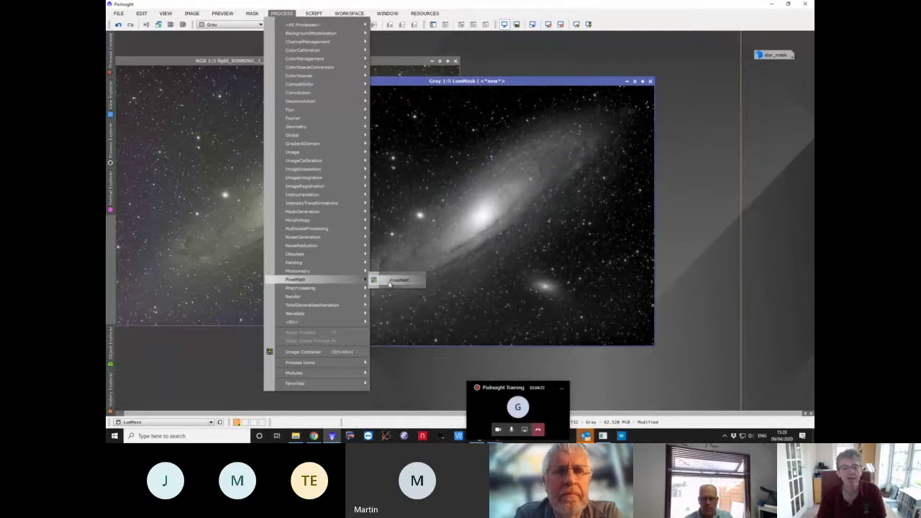
pyautogui.click(395, 280)
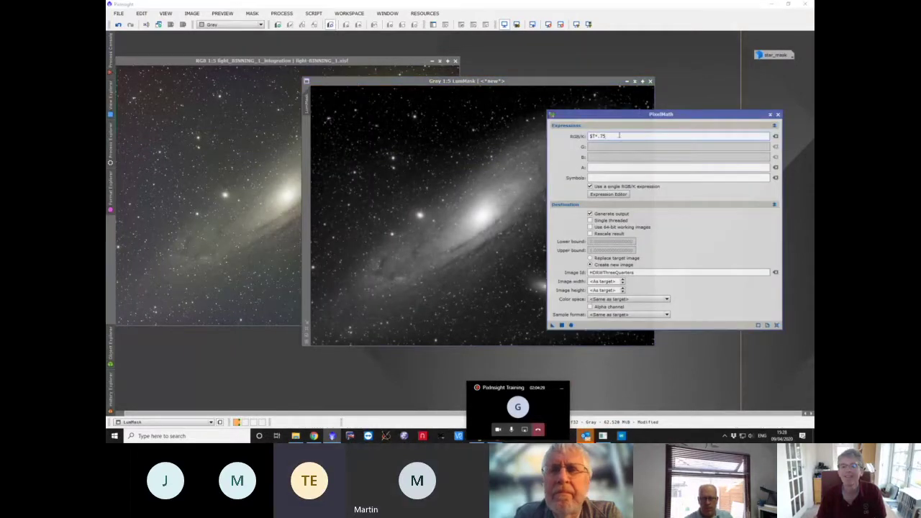
pyautogui.press('BackSpace')
pyautogui.press('BackSpace')
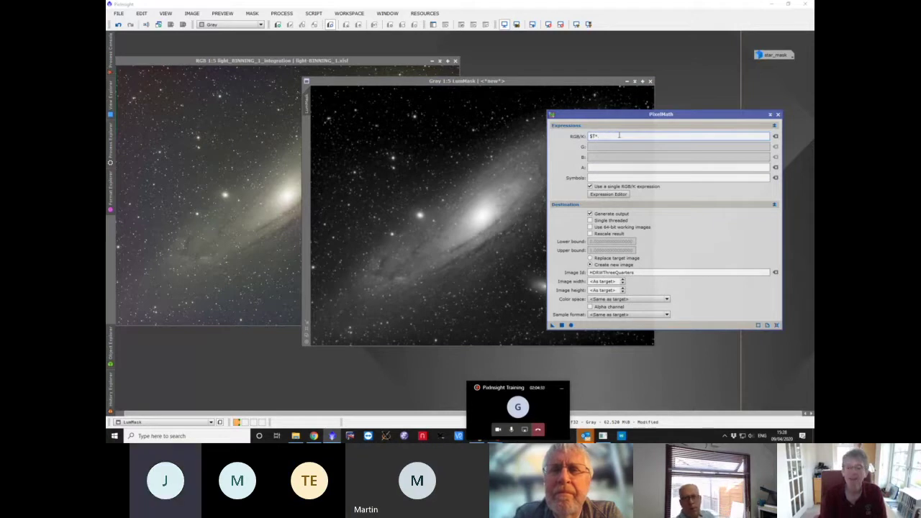
pyautogui.write('(')
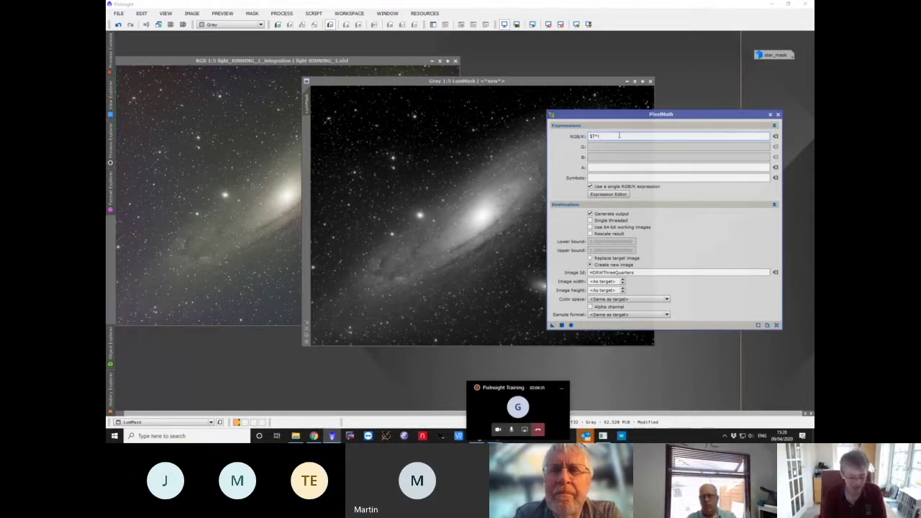
pyautogui.write('1-star_mask')
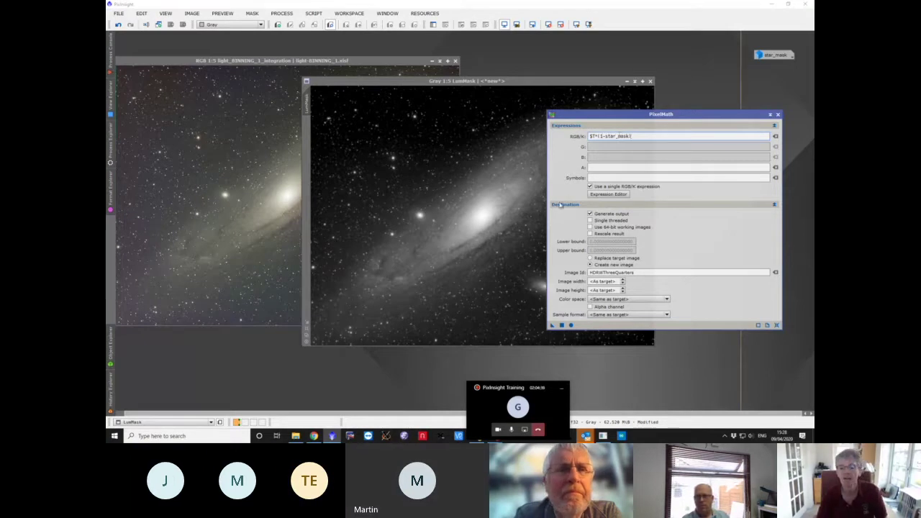
# - Set the PixelMath output image's identifier to HDRWMask and apply the expression to LumMask as a new image
pyautogui.moveTo(603, 273); pyautogui.dragTo(641, 272)
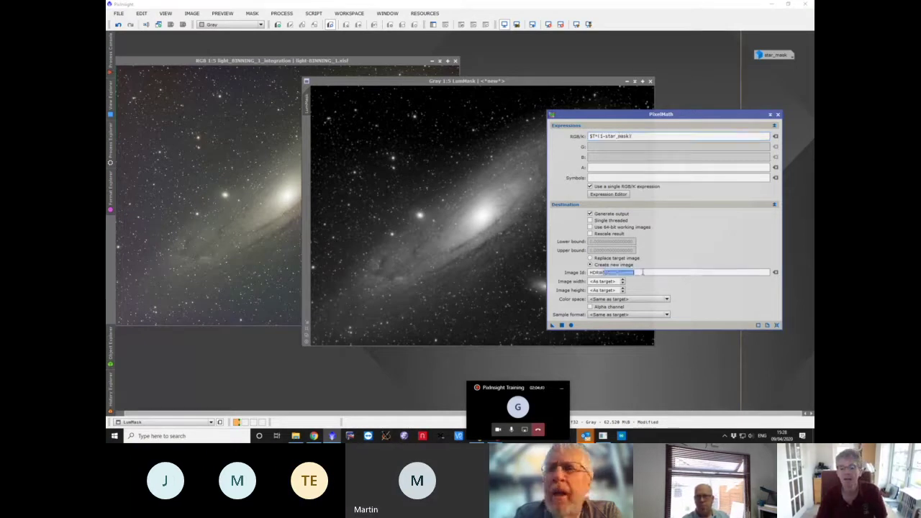
pyautogui.write('M')
pyautogui.press('capslock')
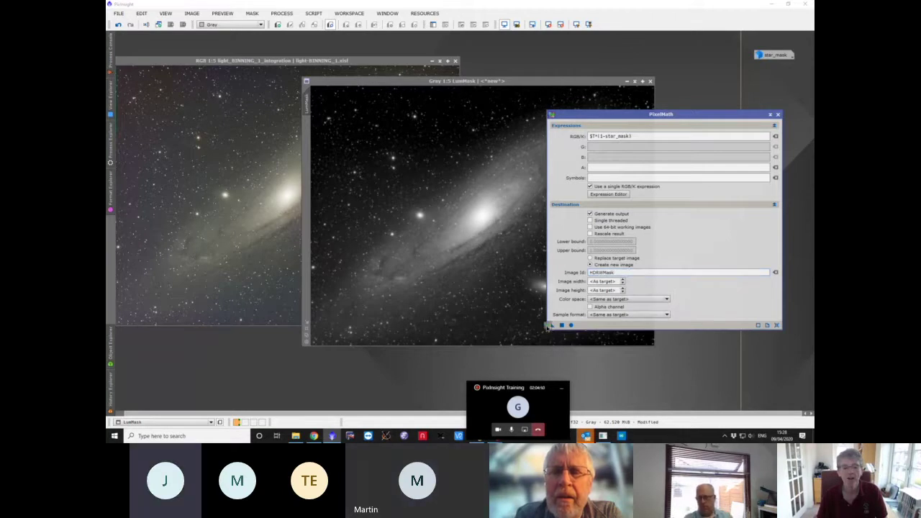
pyautogui.moveTo(504, 318); pyautogui.dragTo(503, 319)
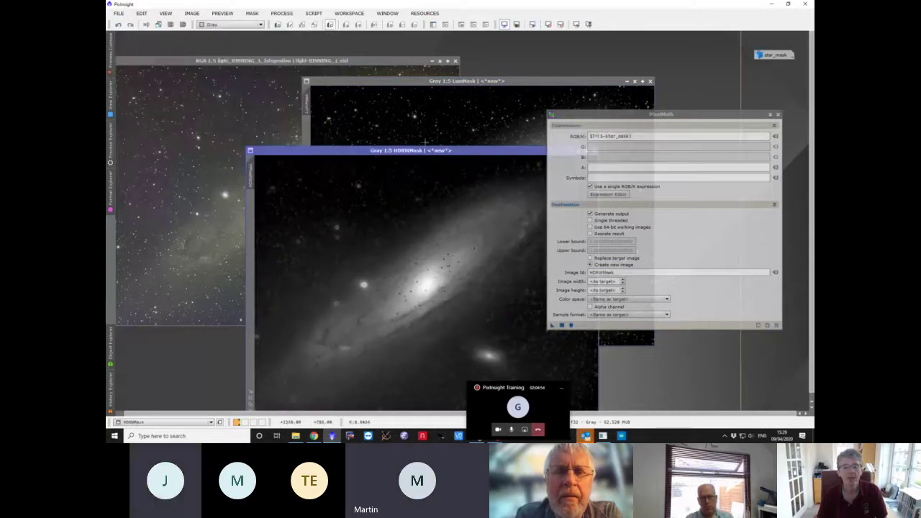
# - Move the HDRWMask window beside LumMask and compare how the stars and galaxy core look in both masks
pyautogui.moveTo(424, 152); pyautogui.dragTo(308, 122)
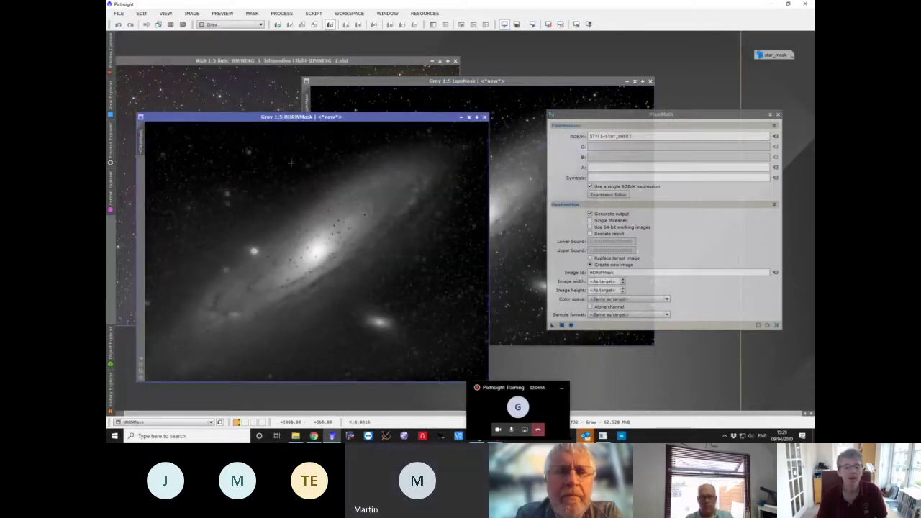
pyautogui.scroll(2, 356, 261)
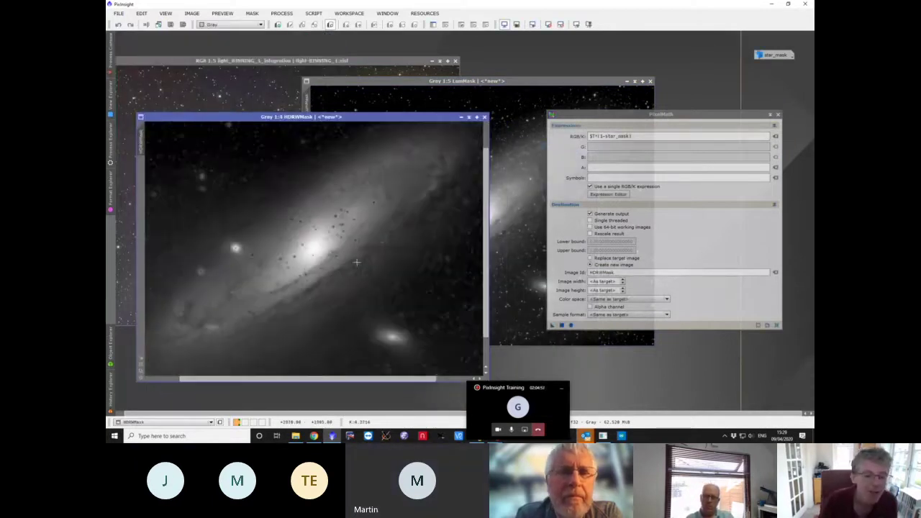
pyautogui.scroll(-2, 356, 262)
pyautogui.click(527, 263)
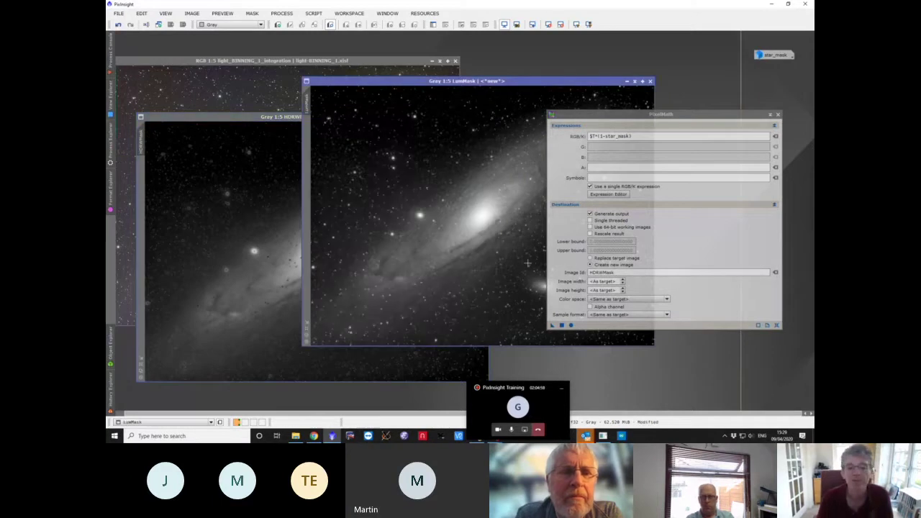
pyautogui.click(244, 264)
pyautogui.scroll(1, 244, 264)
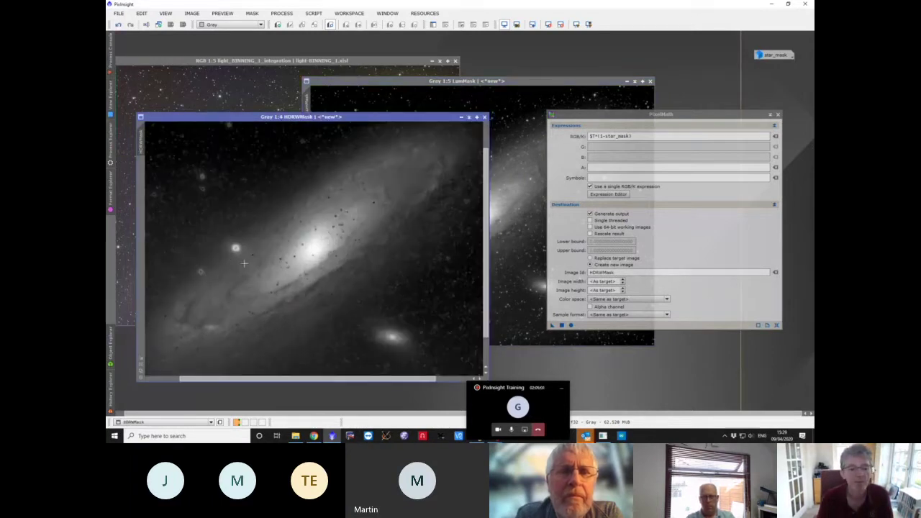
# - Close PixelMath, park LumMask and HDRWMask as icons beside star_mask, and move the RGB integration image to the middle of the workspace
pyautogui.scroll(-1, 244, 264)
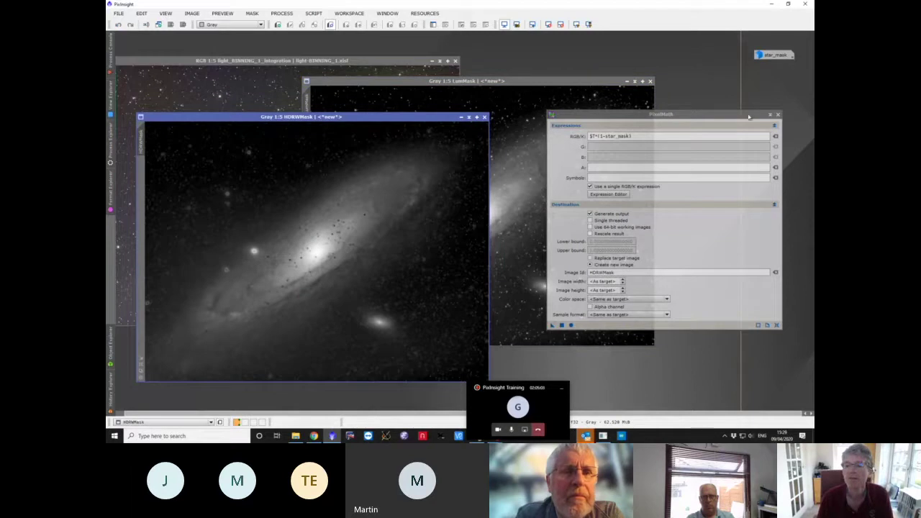
pyautogui.click(778, 115)
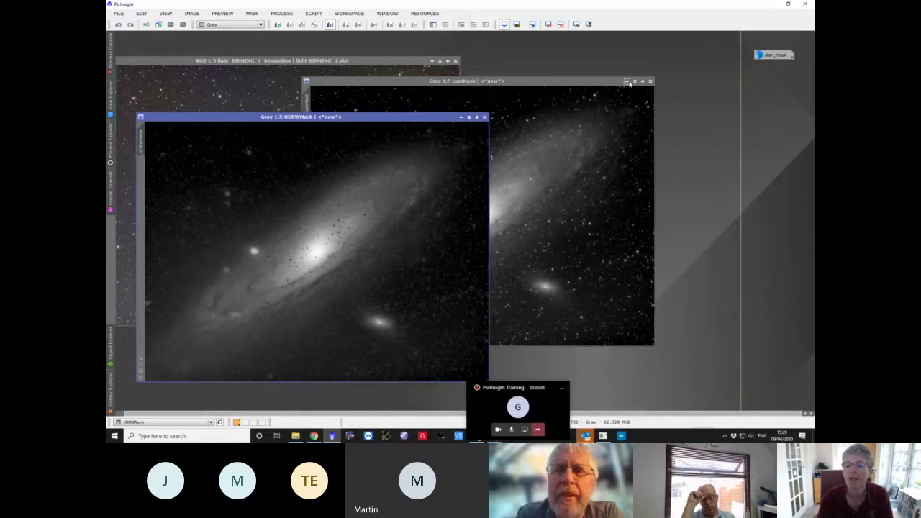
pyautogui.click(627, 81)
pyautogui.moveTo(493, 218); pyautogui.dragTo(767, 70)
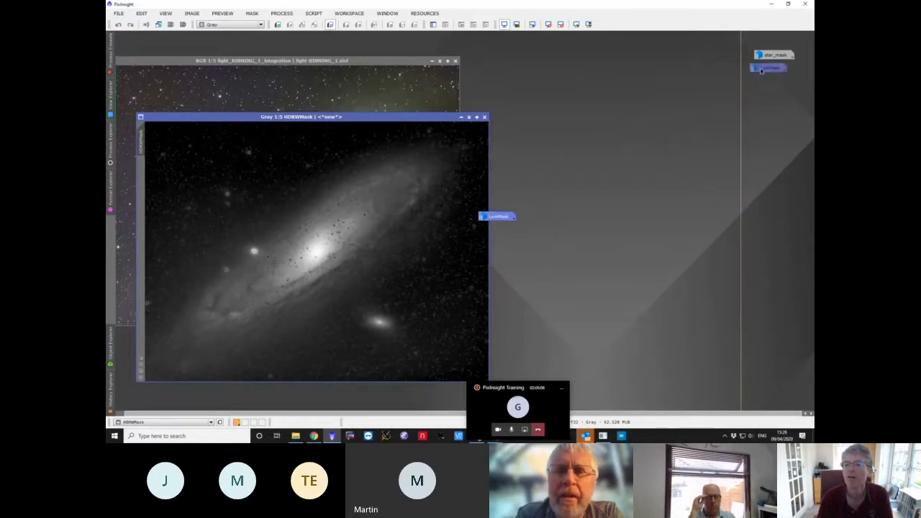
pyautogui.click(462, 120)
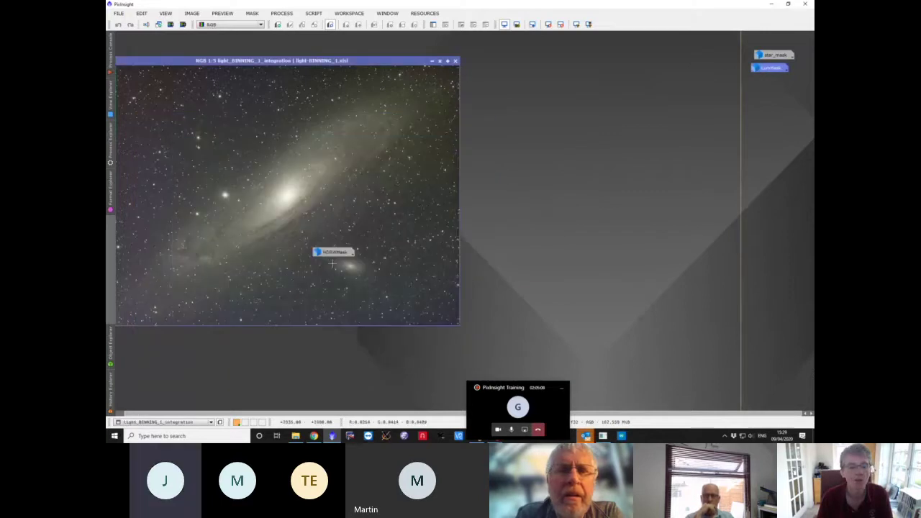
pyautogui.moveTo(351, 252); pyautogui.dragTo(766, 88)
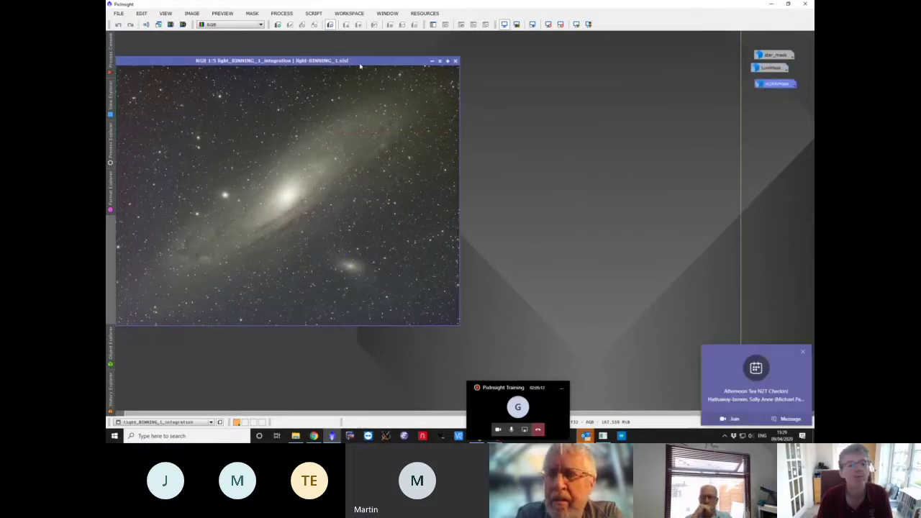
pyautogui.moveTo(359, 62); pyautogui.dragTo(534, 48)
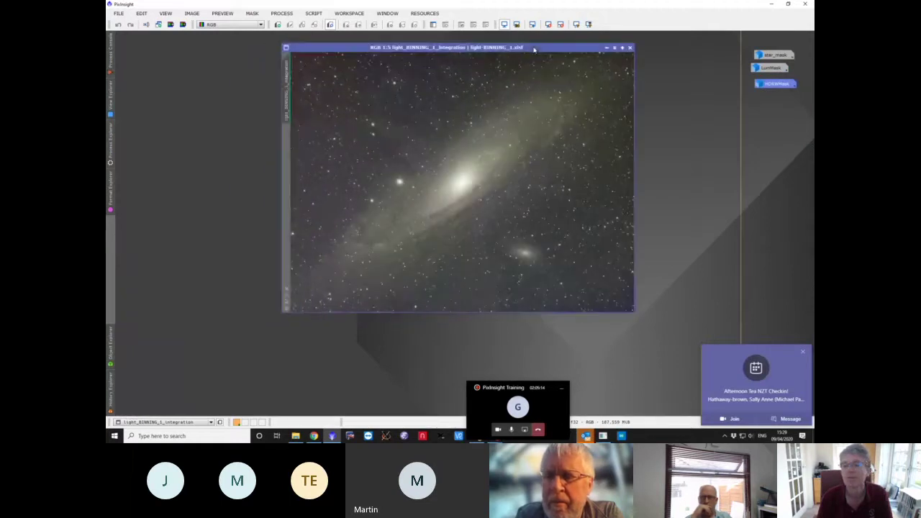
pyautogui.click(409, 384)
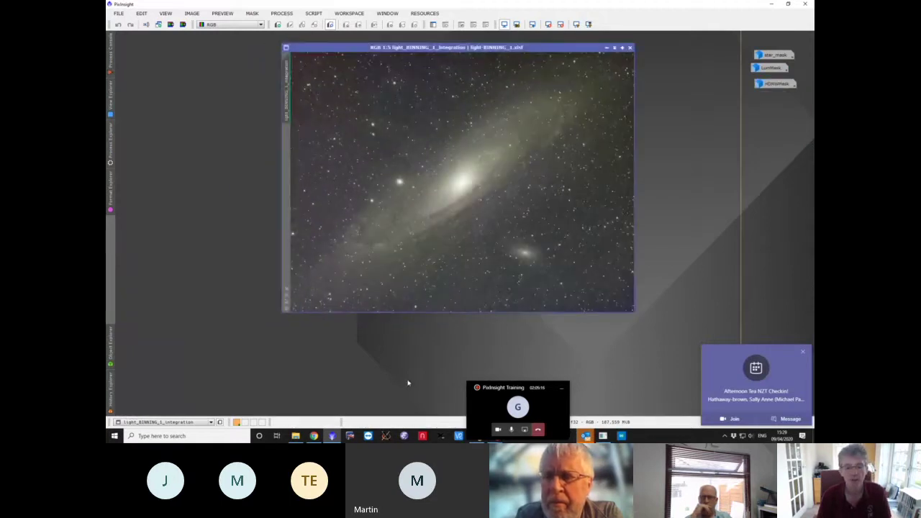
# - Reopen PixelMath with the $T*(1-star_mask) expression, then restore HDRWMask to review it and iconize it again
pyautogui.click(291, 13)
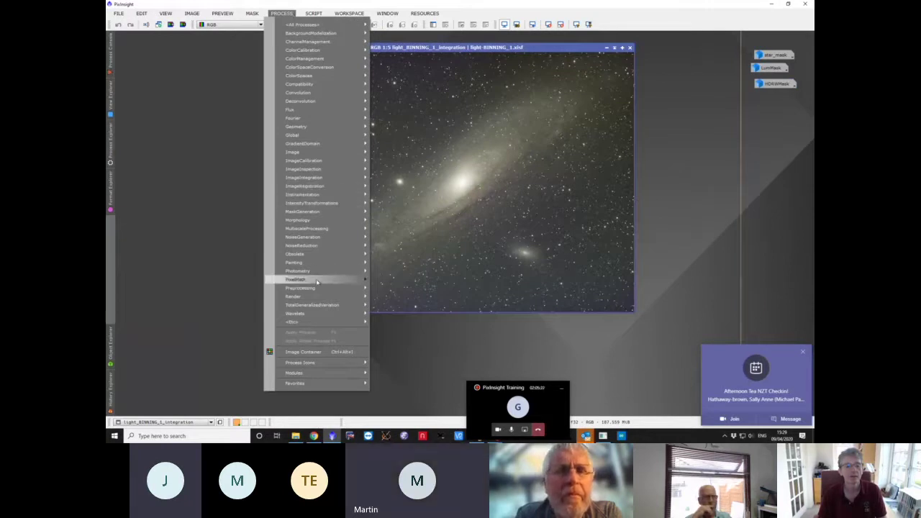
pyautogui.moveTo(316, 280)
pyautogui.click(397, 280)
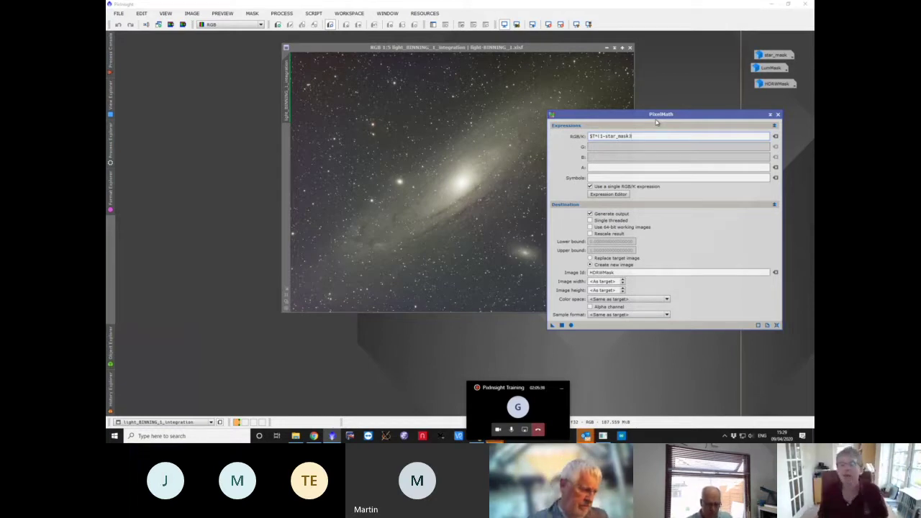
pyautogui.doubleClick(775, 84)
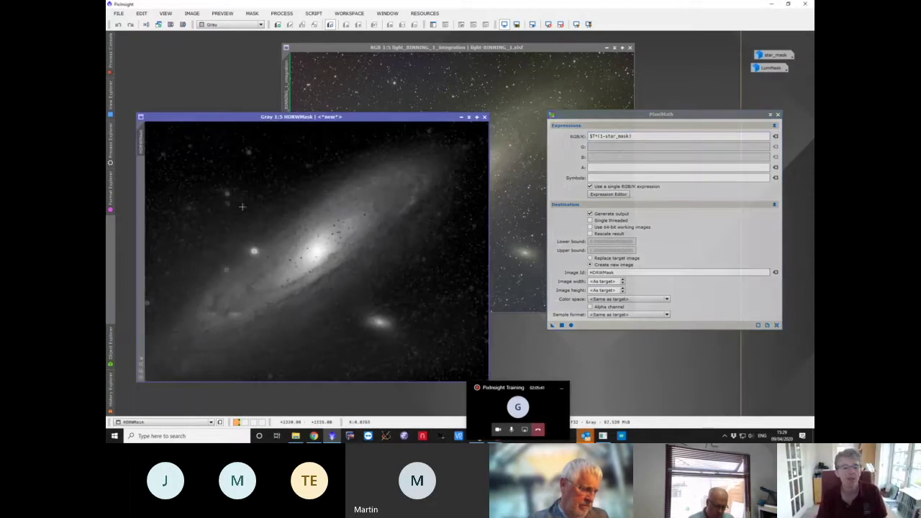
pyautogui.click(461, 117)
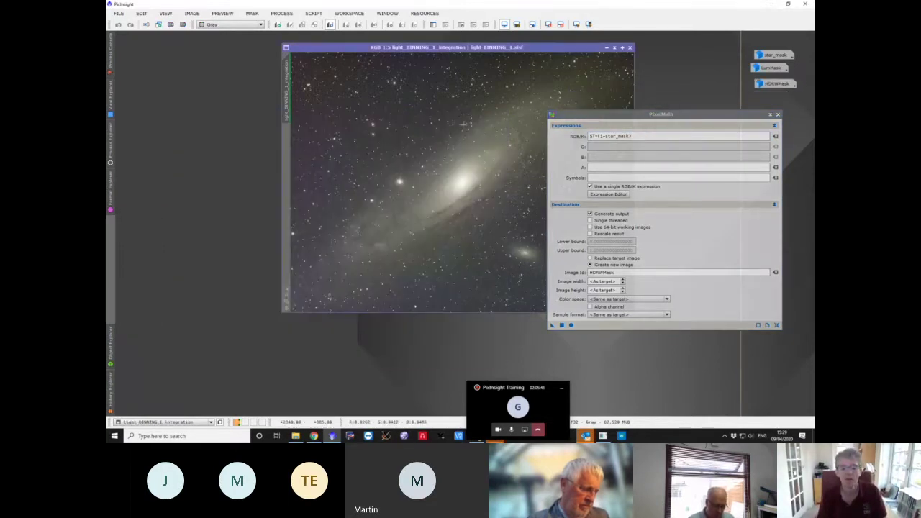
# - Switch to the Teams meeting window to check on the participants' progress and return to PixInsight
pyautogui.hotkey('alt', 'Tab')
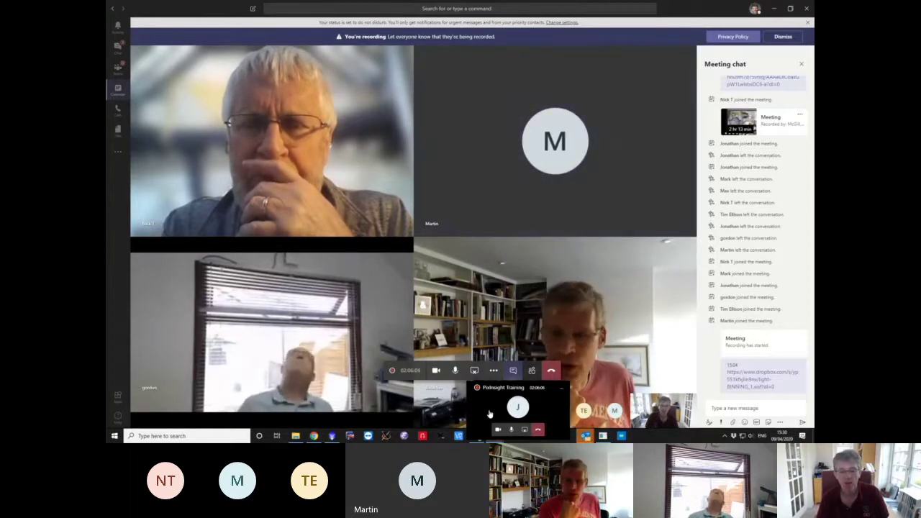
pyautogui.click(332, 436)
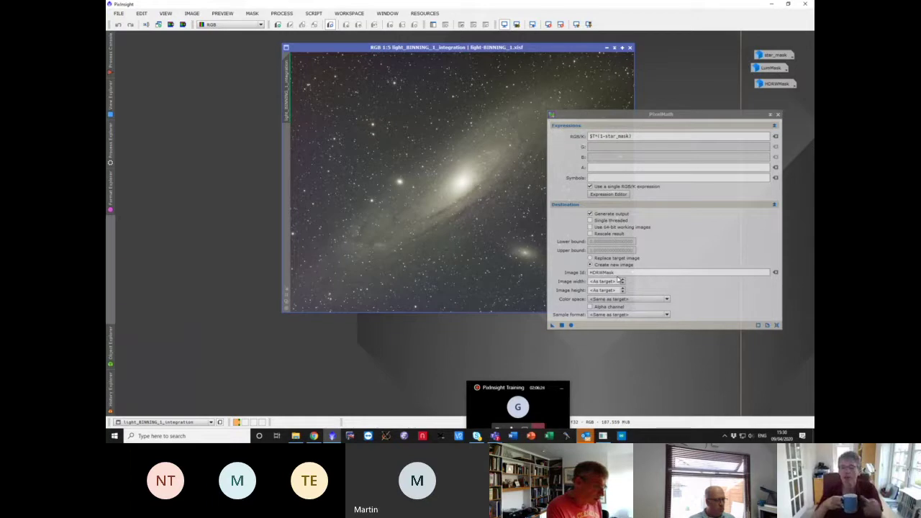
# - Restore LumMask, apply the PixelMath expression to it again as a new image, and move the resulting mask clear of LumMask
pyautogui.doubleClick(768, 67)
pyautogui.click(562, 325)
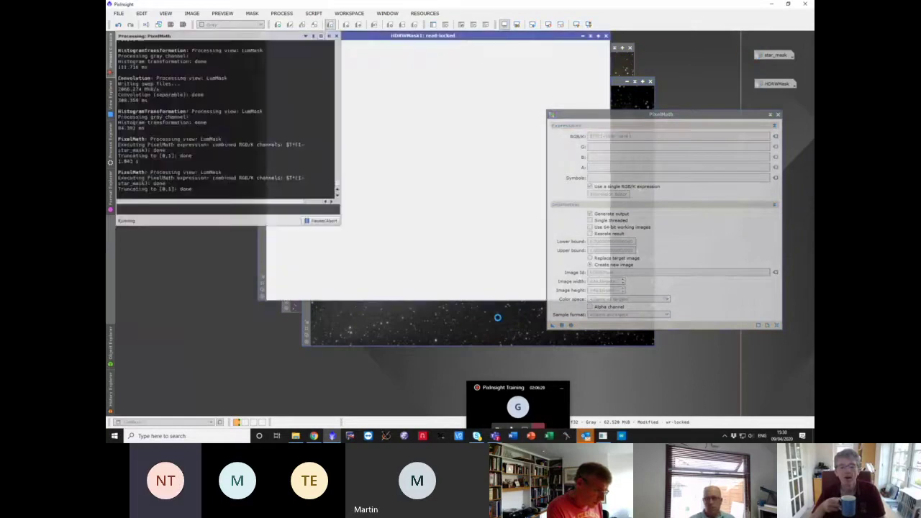
pyautogui.moveTo(484, 36); pyautogui.dragTo(303, 141)
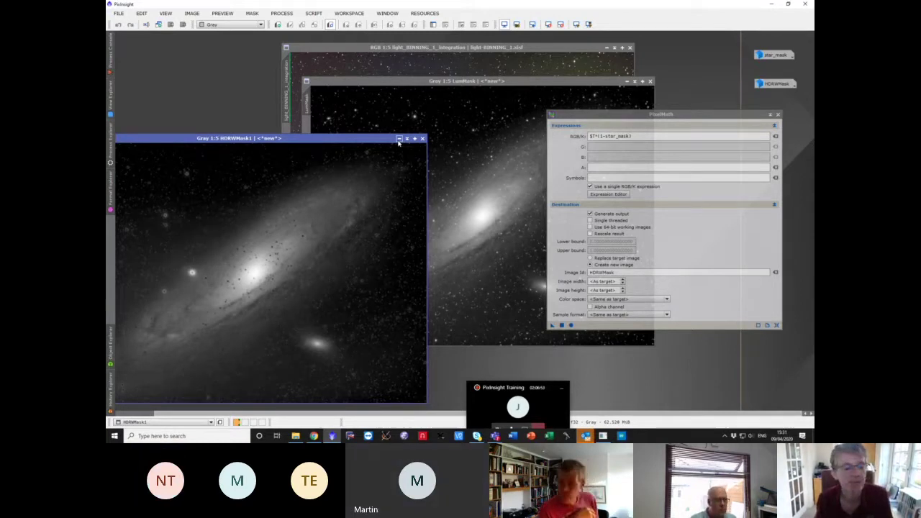
# - Bring the RGB integration image to the front and examine the stars in its corners, along its edges and around the galaxy core at 1:1
pyautogui.click(395, 49)
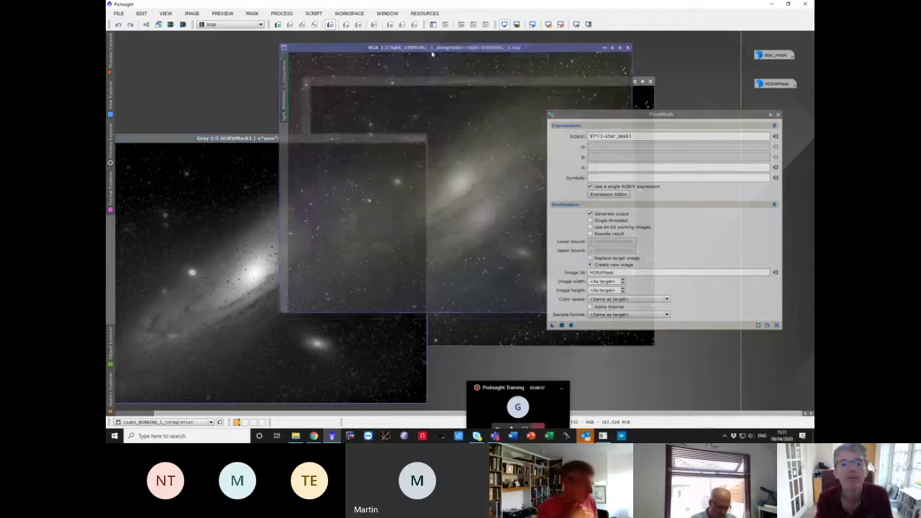
pyautogui.moveTo(395, 48); pyautogui.dragTo(275, 56)
pyautogui.scroll(2, 426, 192)
pyautogui.moveTo(510, 200); pyautogui.dragTo(511, 298)
pyautogui.moveTo(366, 322); pyautogui.dragTo(497, 321)
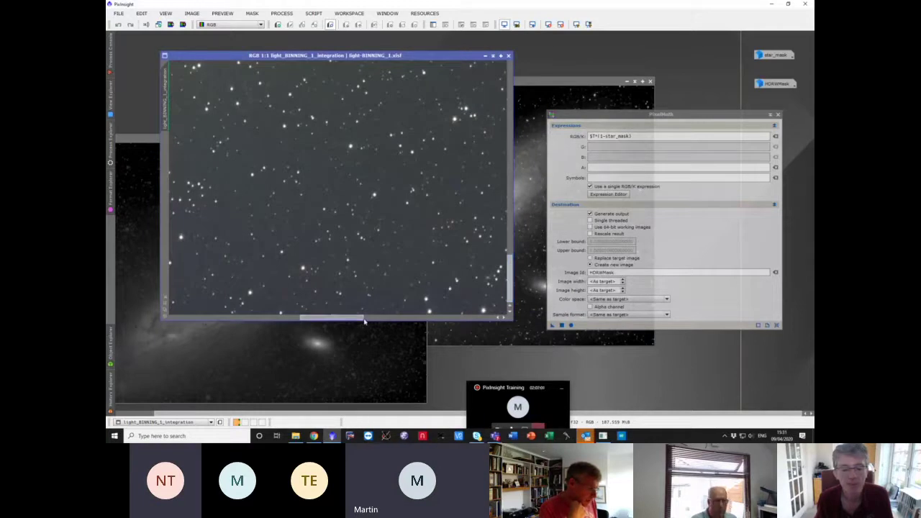
pyautogui.moveTo(511, 287); pyautogui.dragTo(510, 83)
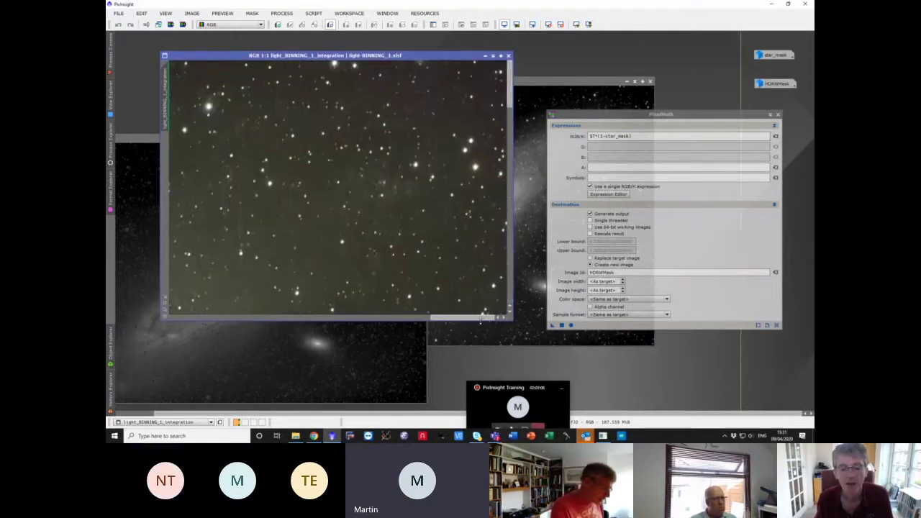
pyautogui.moveTo(482, 318); pyautogui.dragTo(184, 305)
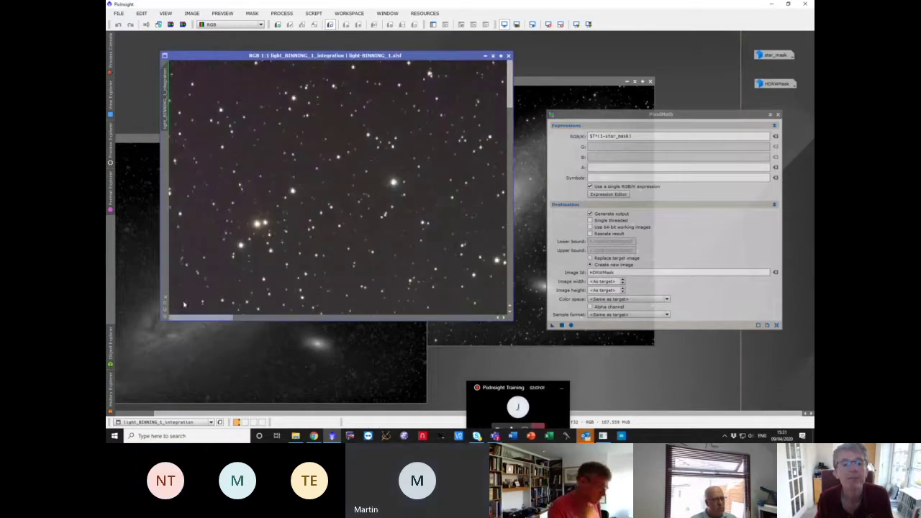
pyautogui.moveTo(326, 257); pyautogui.dragTo(344, 261)
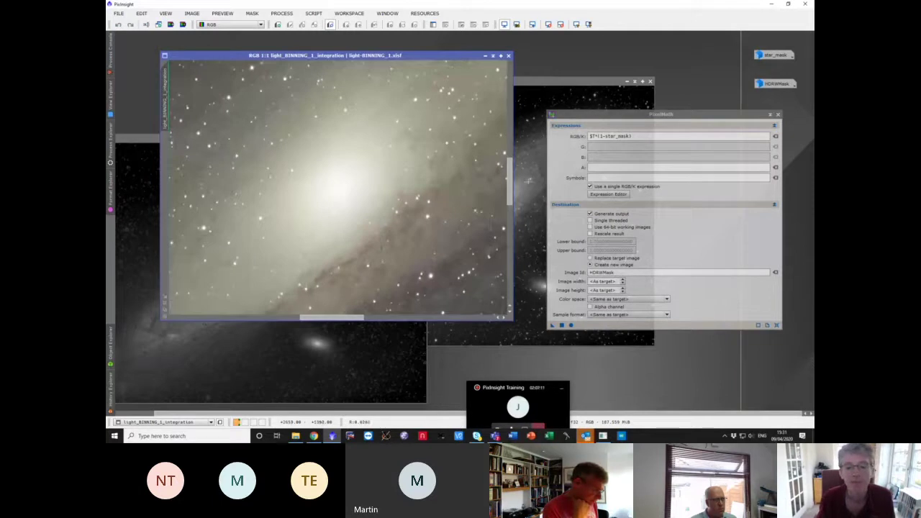
pyautogui.moveTo(509, 180); pyautogui.dragTo(508, 49)
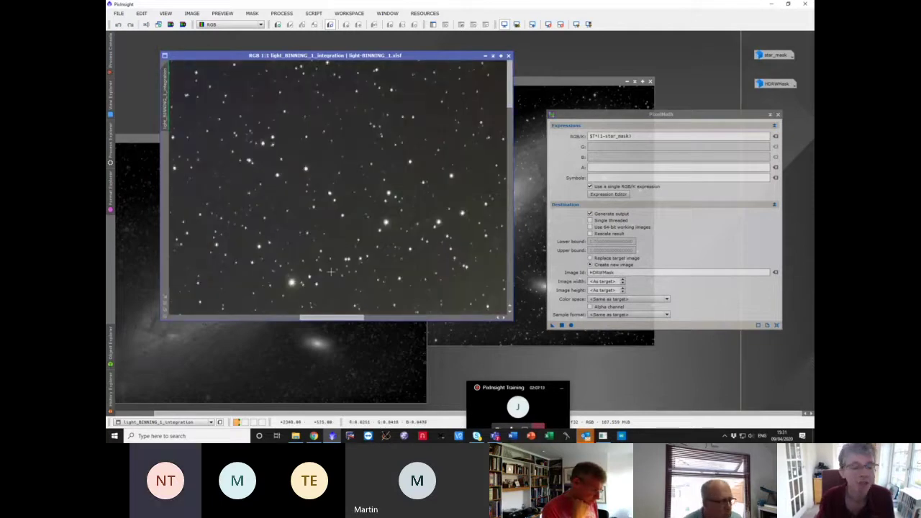
pyautogui.moveTo(332, 317); pyautogui.dragTo(482, 317)
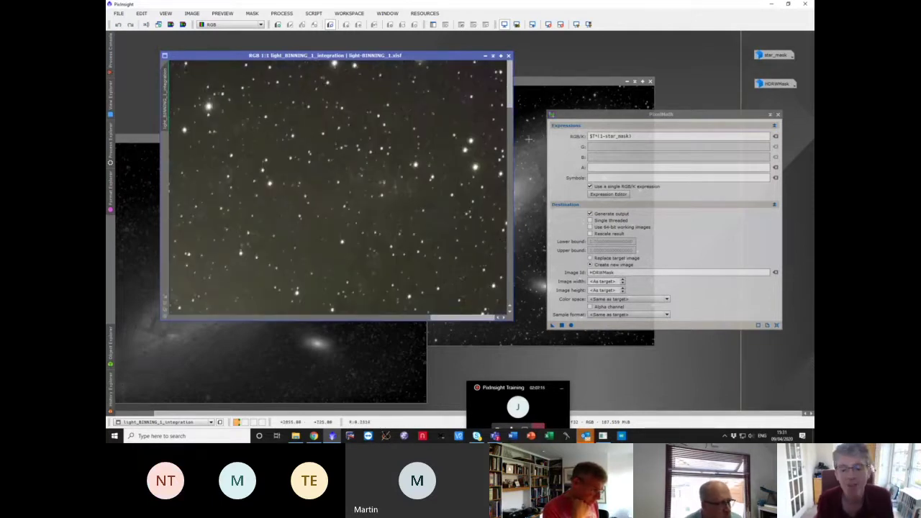
pyautogui.moveTo(509, 93); pyautogui.dragTo(509, 277)
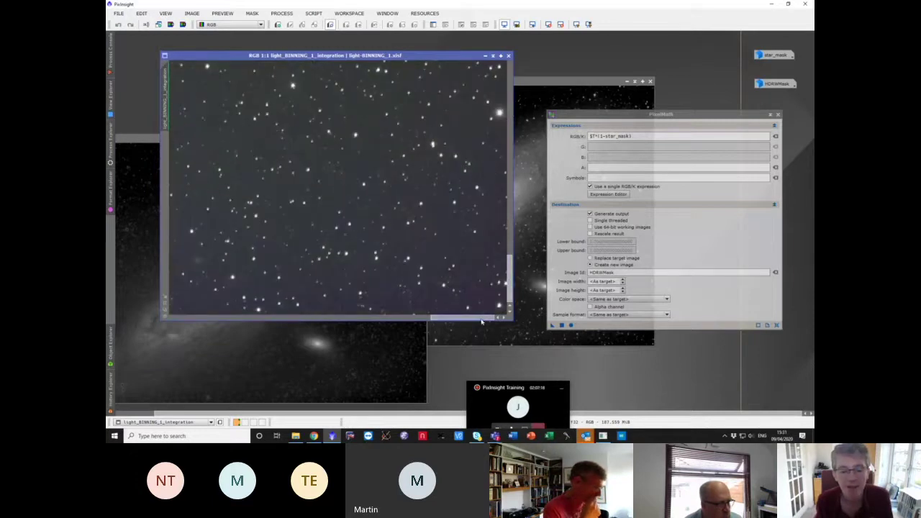
pyautogui.moveTo(480, 321); pyautogui.dragTo(216, 318)
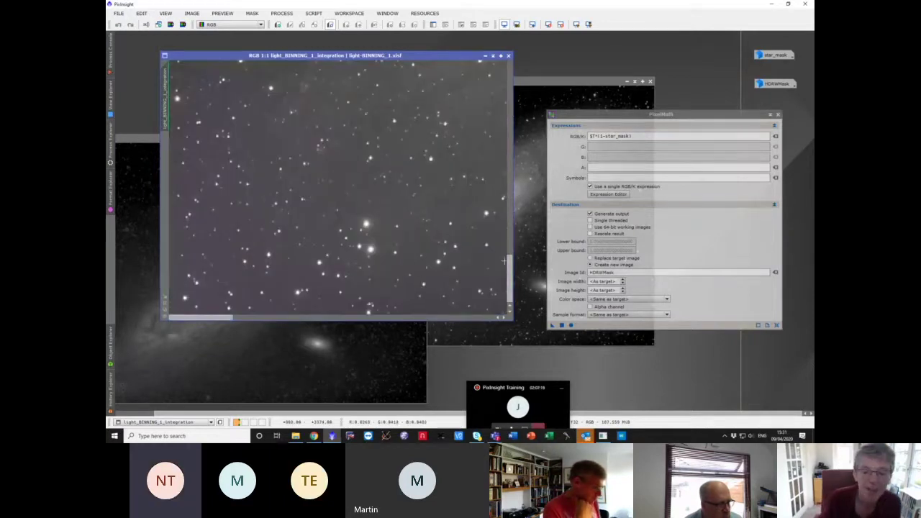
pyautogui.moveTo(506, 261); pyautogui.dragTo(508, 85)
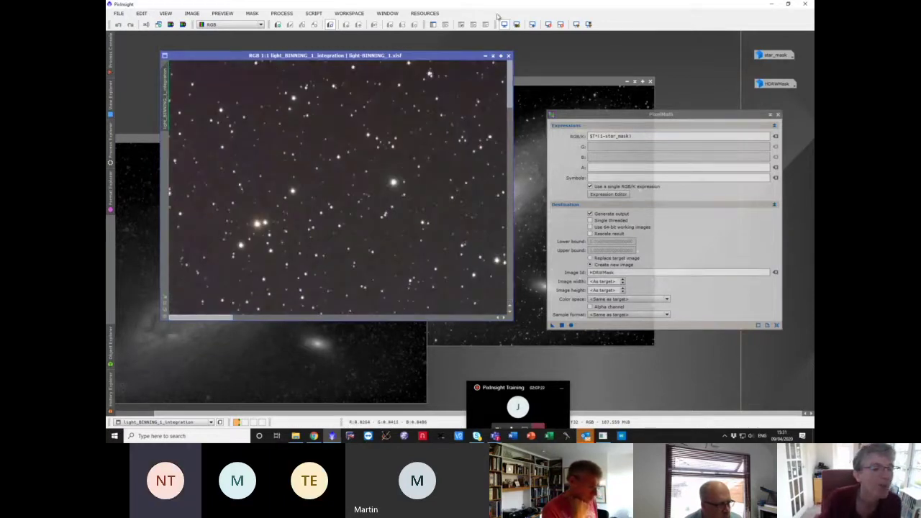
pyautogui.scroll(-3, 310, 219)
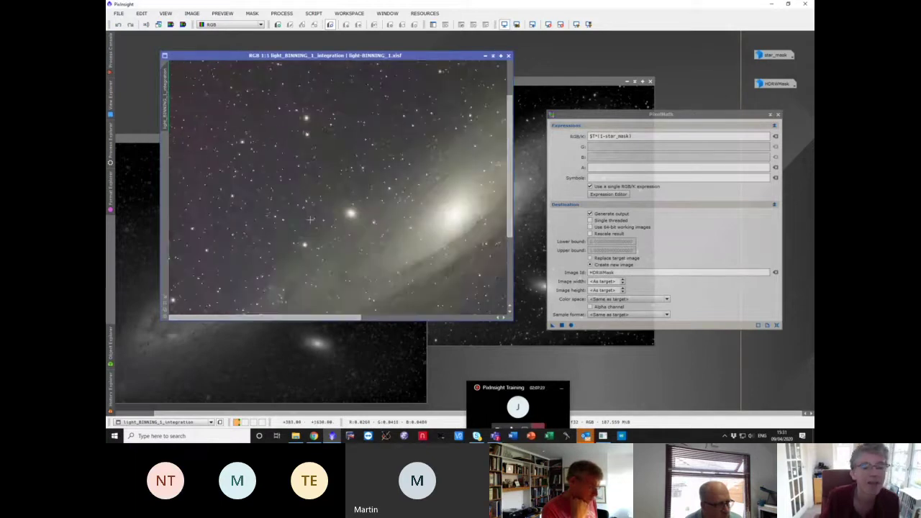
pyautogui.scroll(-2, 310, 219)
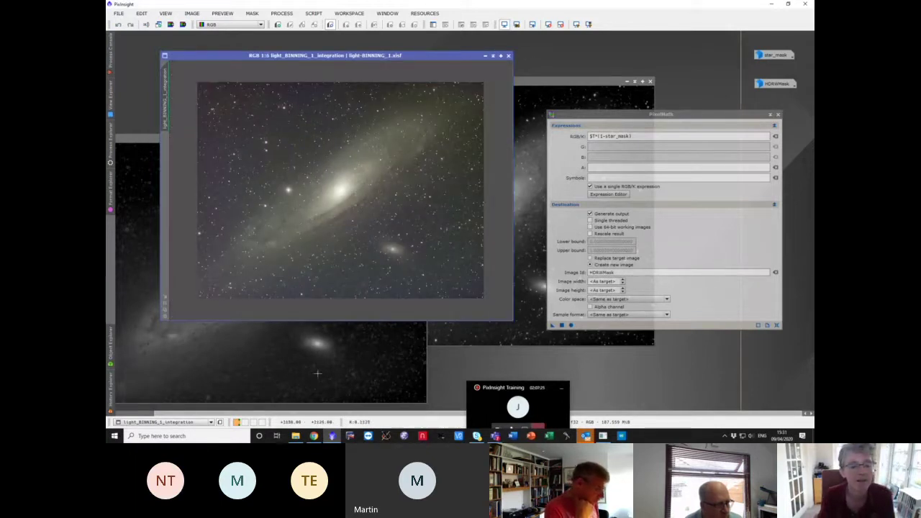
# - Bring the newly generated HDRWMask1 forward for a look, close PixelMath, and iconize the mask over the RGB integration image
pyautogui.click(310, 349)
pyautogui.moveTo(311, 145); pyautogui.dragTo(394, 103)
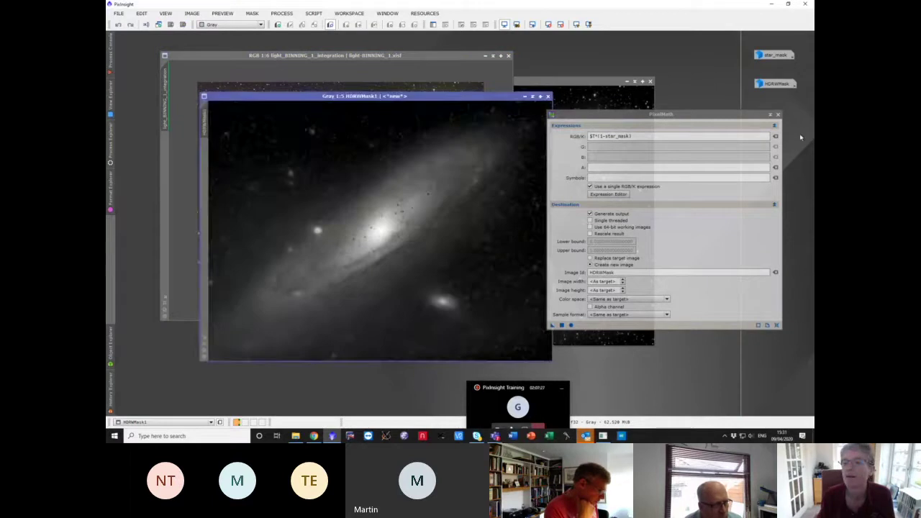
pyautogui.click(777, 114)
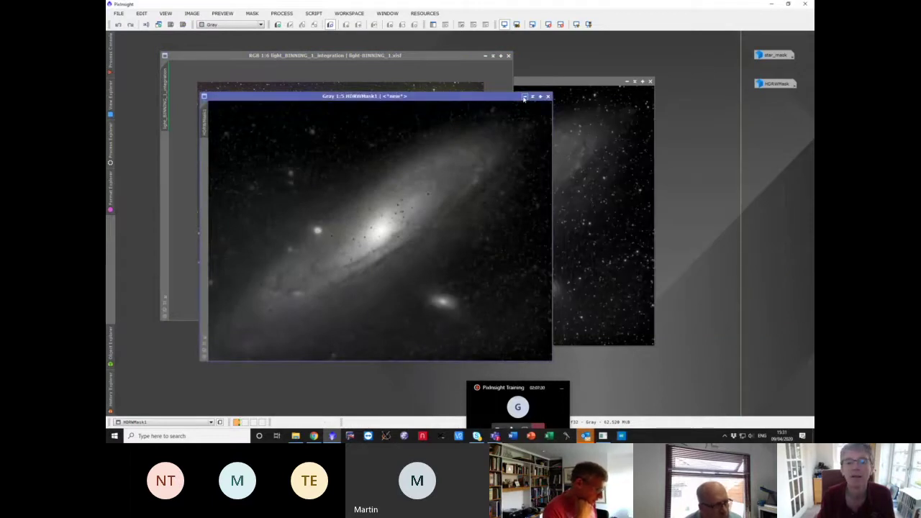
pyautogui.scroll(-2, 522, 102)
pyautogui.click(486, 136)
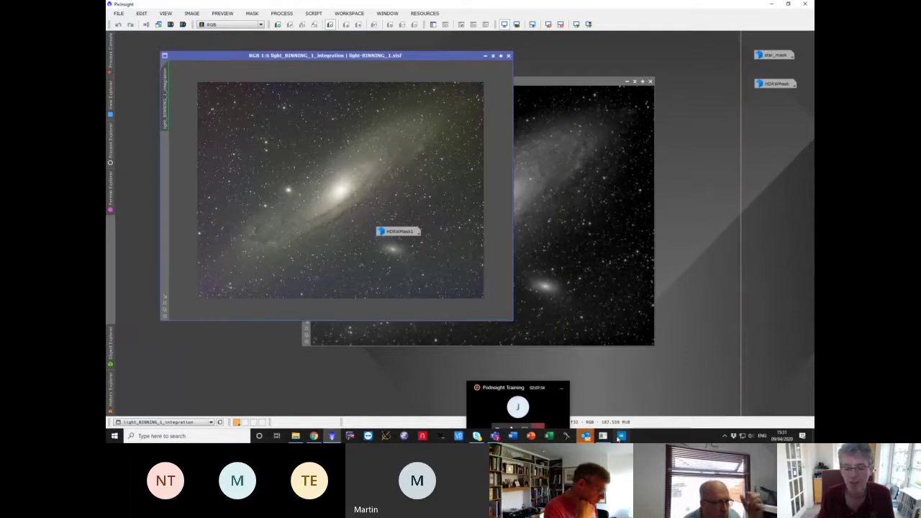
# - Check the Teams meeting participants once more and switch back to PixInsight
pyautogui.click(549, 408)
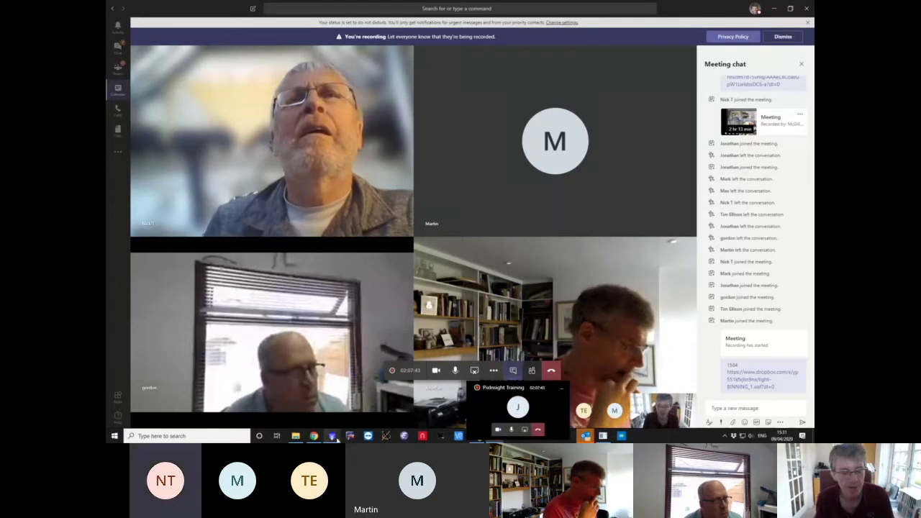
pyautogui.click(332, 436)
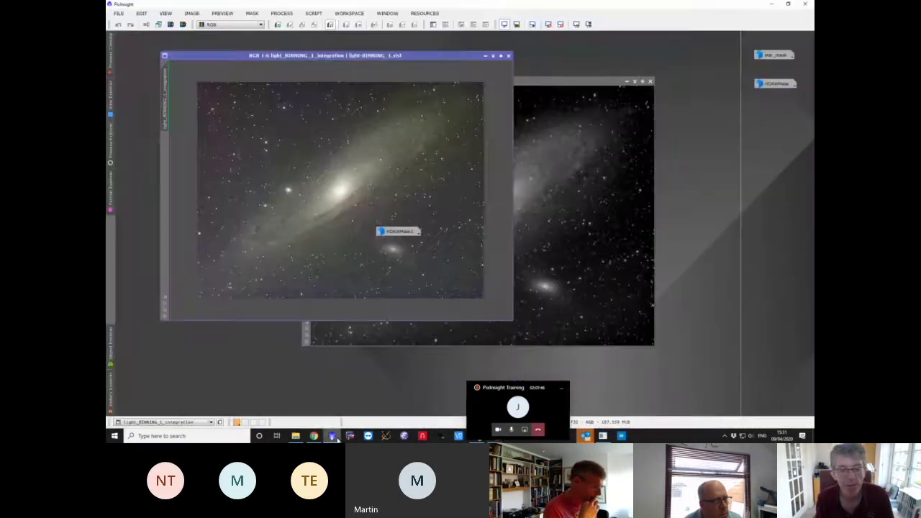
# - Rebuild the PixelMath expression $T*(1-star_mask) in the Expression Editor, inserting star_mask from the image list, parse it, and close PixelMath without applying it
pyautogui.click(281, 13)
pyautogui.moveTo(320, 279)
pyautogui.click(388, 281)
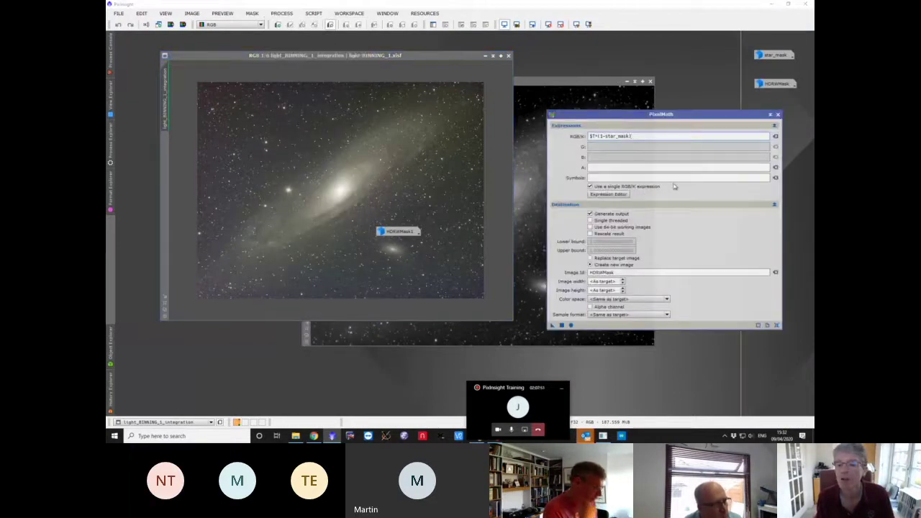
pyautogui.click(608, 194)
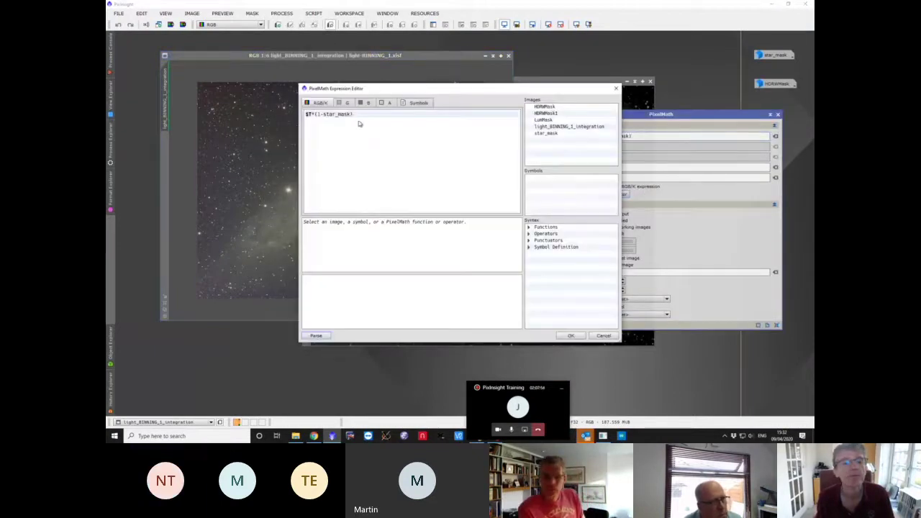
pyautogui.moveTo(353, 114); pyautogui.dragTo(327, 120)
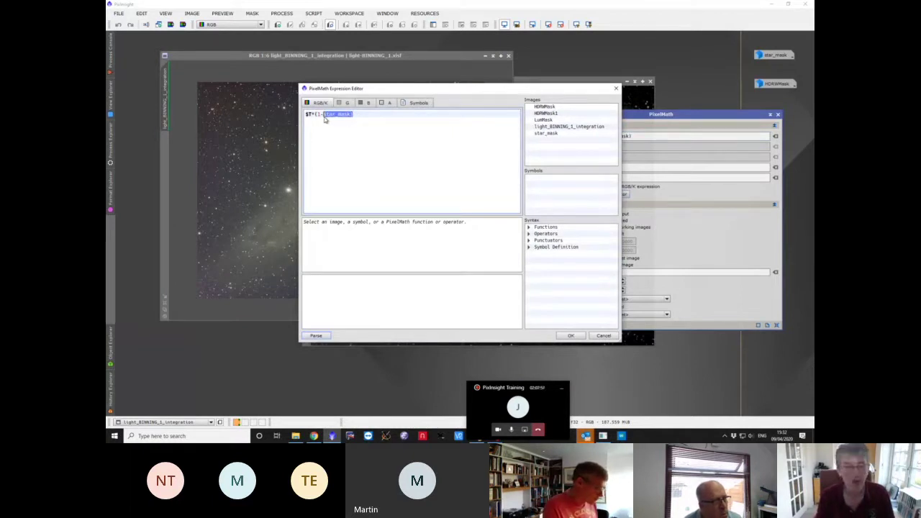
pyautogui.press('BackSpace')
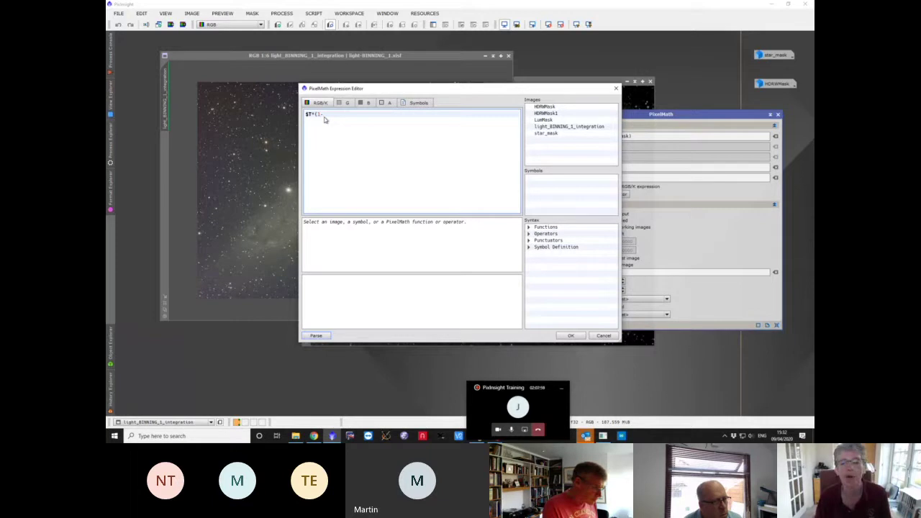
pyautogui.doubleClick(546, 134)
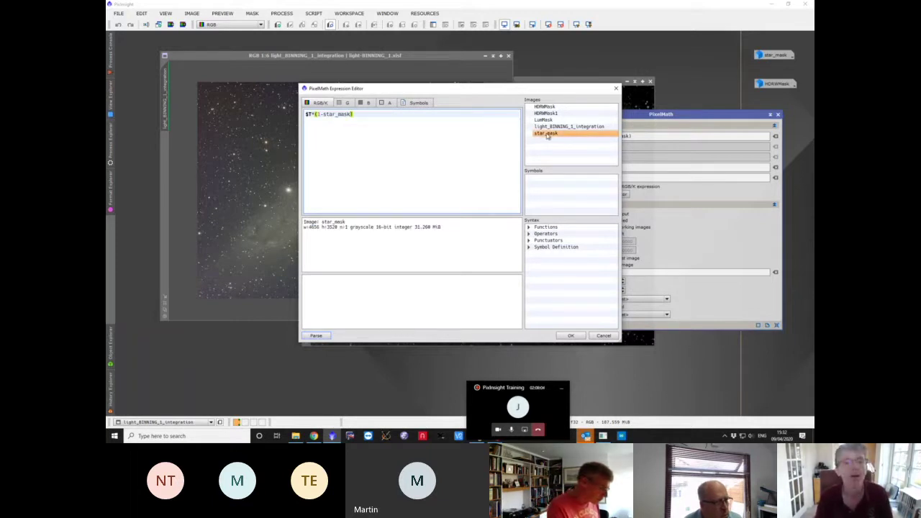
pyautogui.click(316, 336)
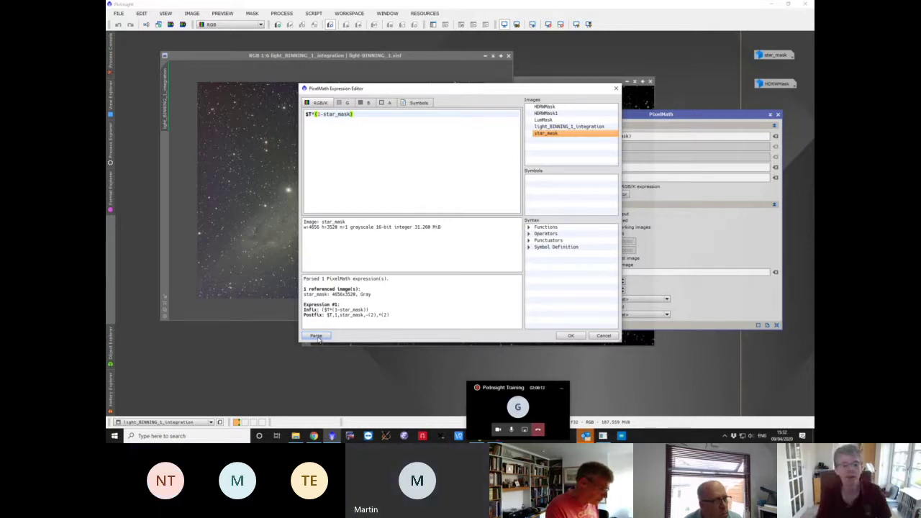
pyautogui.click(566, 338)
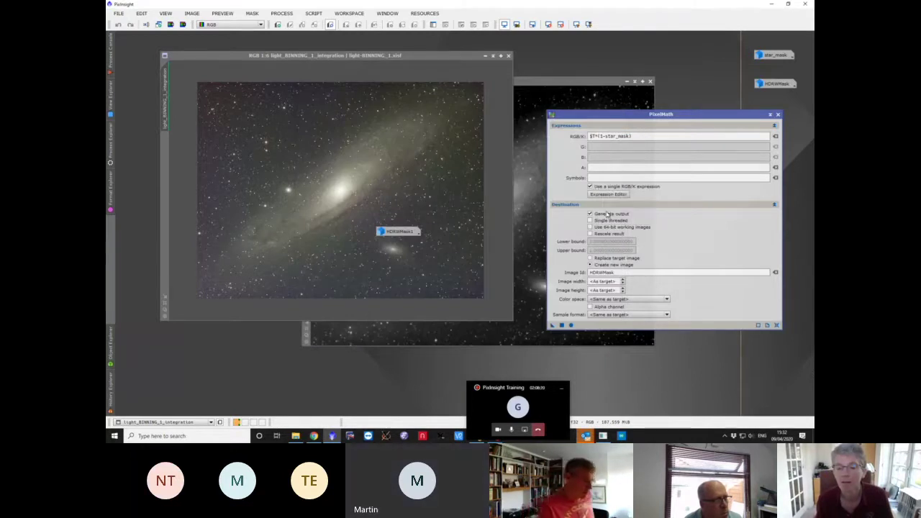
pyautogui.click(779, 115)
# - Minimize the LumMask image, and restore and close the HDRWMask1 image
pyautogui.click(631, 108)
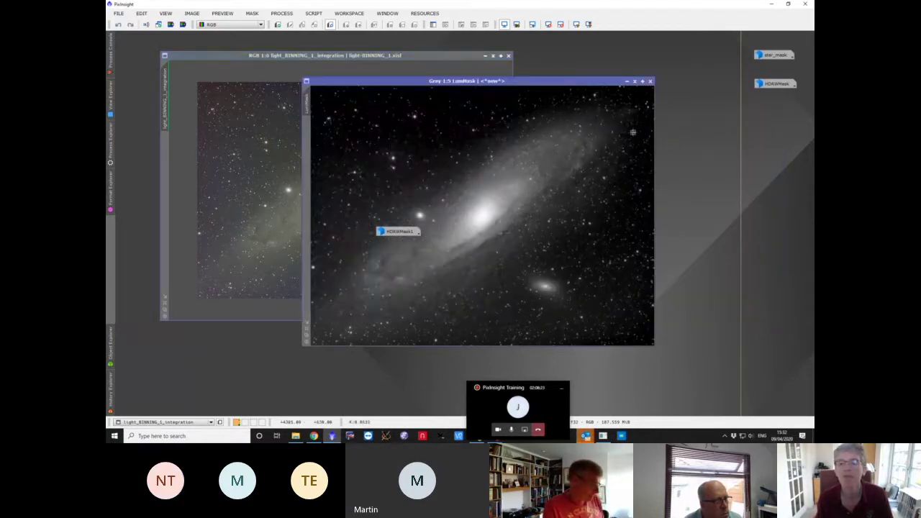
pyautogui.click(627, 81)
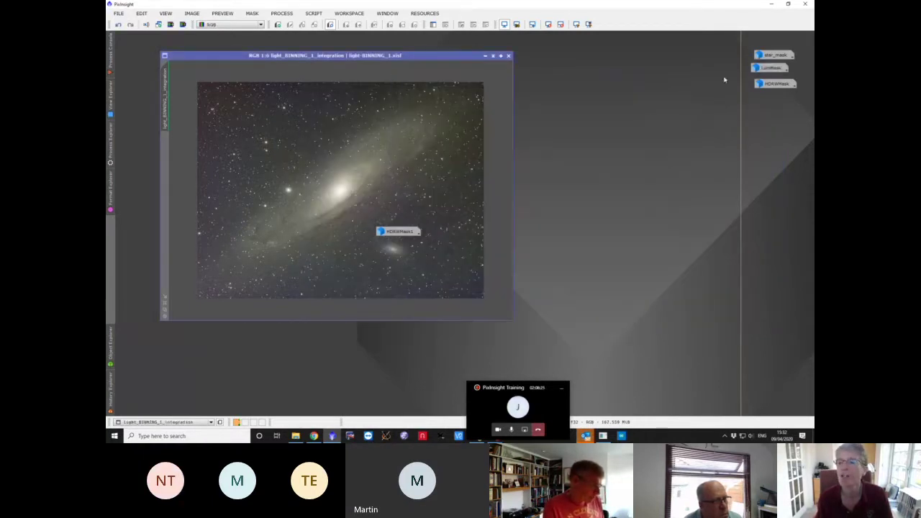
pyautogui.doubleClick(398, 231)
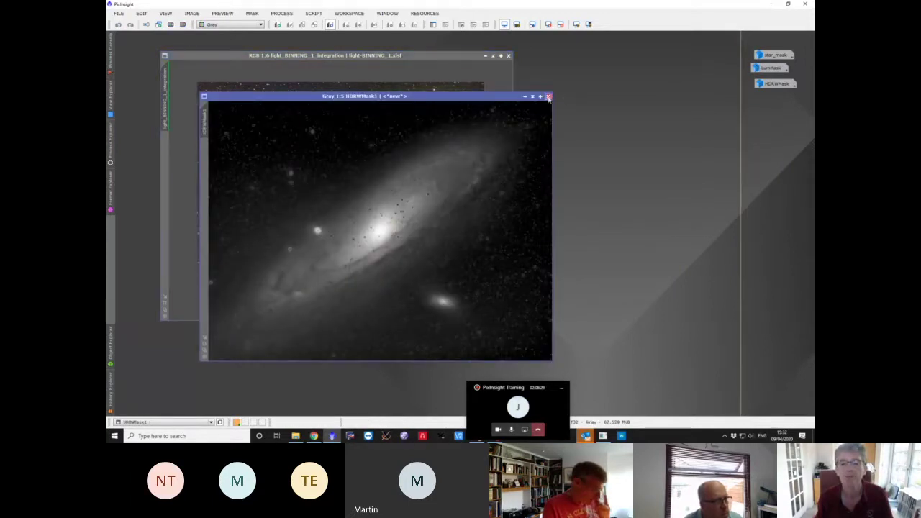
pyautogui.click(548, 96)
# - Preview the boosted STF AutoStretch on the colour galaxy image, and switch it back to the standard AutoStretch
pyautogui.moveTo(395, 56); pyautogui.dragTo(477, 51)
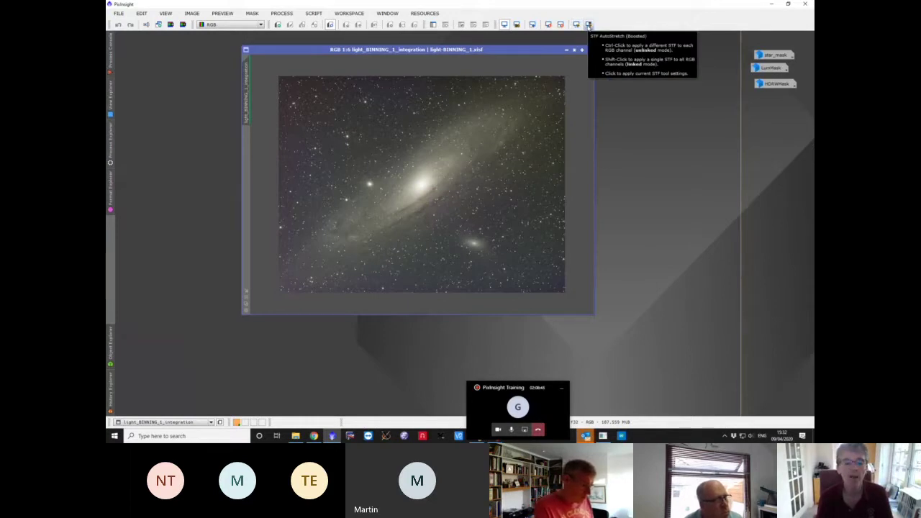
pyautogui.click(588, 26)
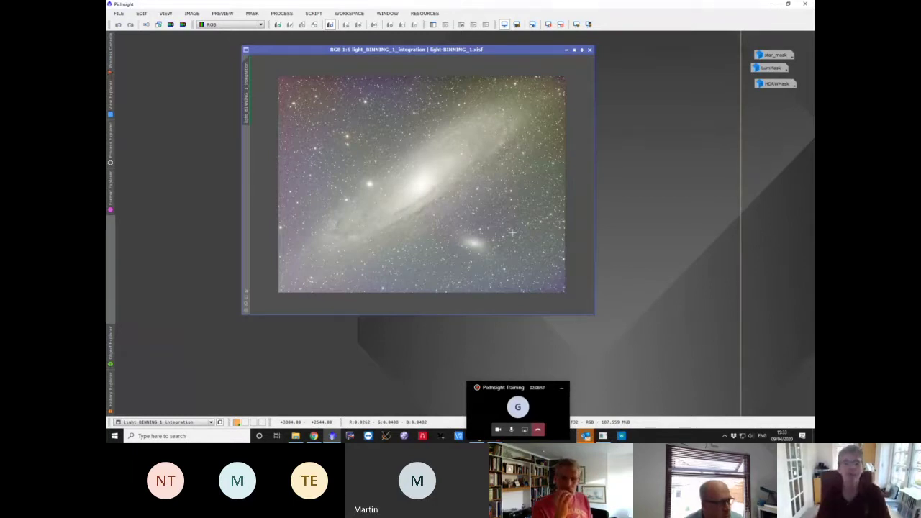
pyautogui.click(561, 25)
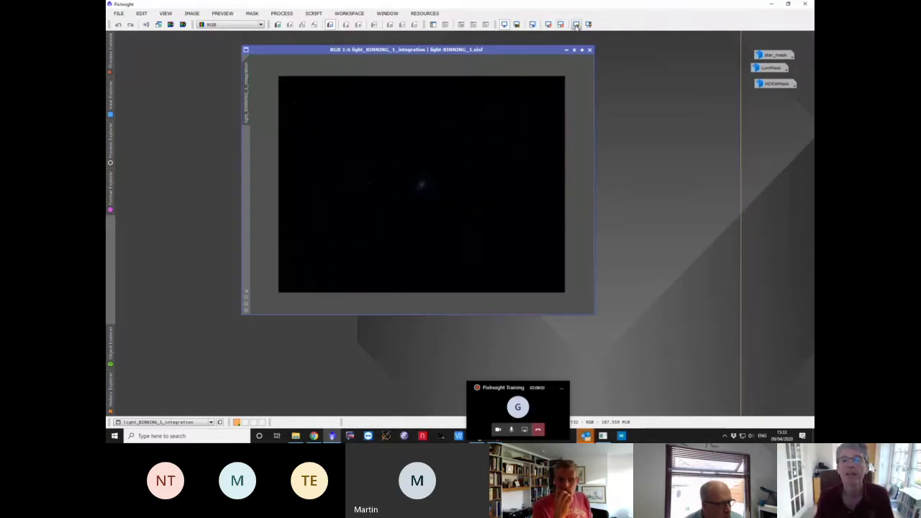
pyautogui.click(576, 24)
pyautogui.moveTo(457, 51); pyautogui.dragTo(414, 55)
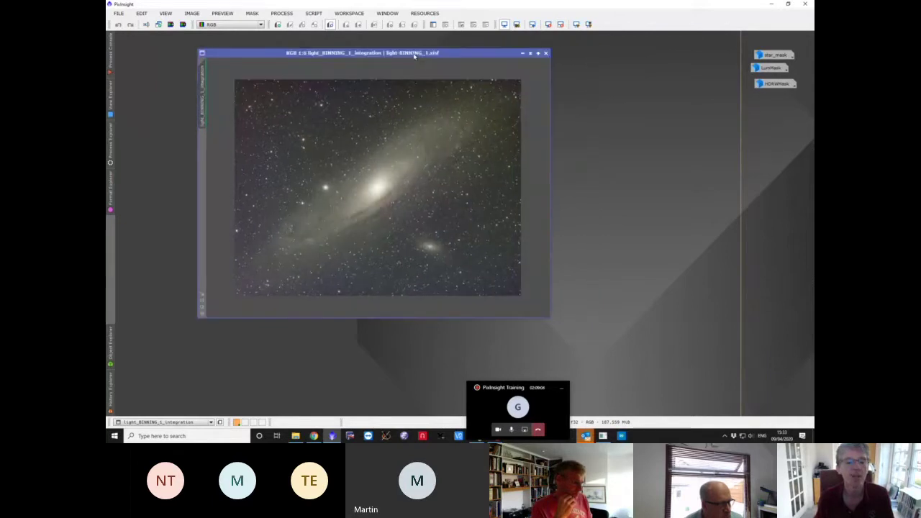
# - Open the AutomaticBackgroundExtractor process from the BackgroundModelization category and place its window beside the galaxy image
pyautogui.click(110, 147)
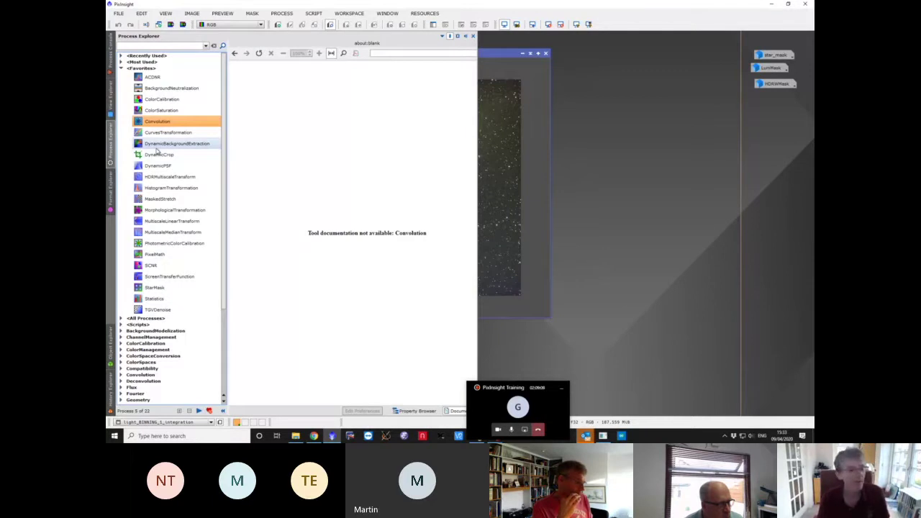
pyautogui.click(132, 330)
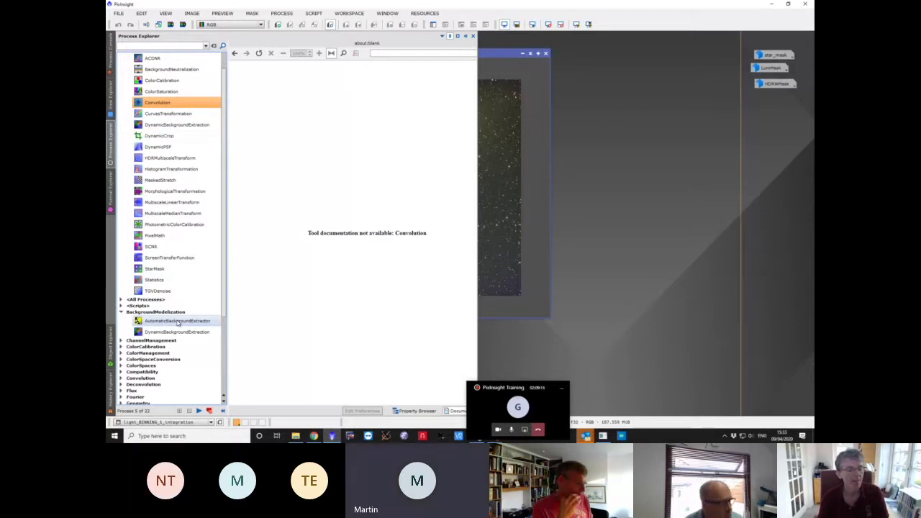
pyautogui.doubleClick(177, 320)
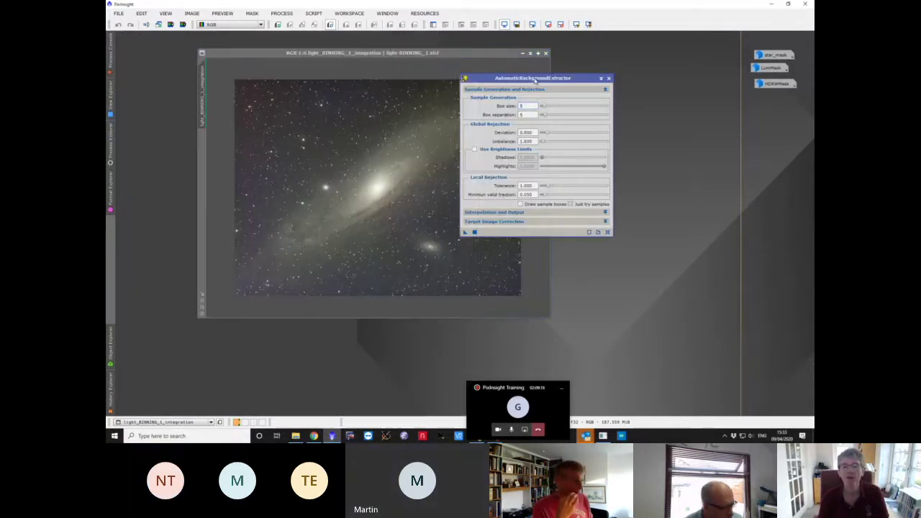
pyautogui.moveTo(534, 80); pyautogui.dragTo(633, 80)
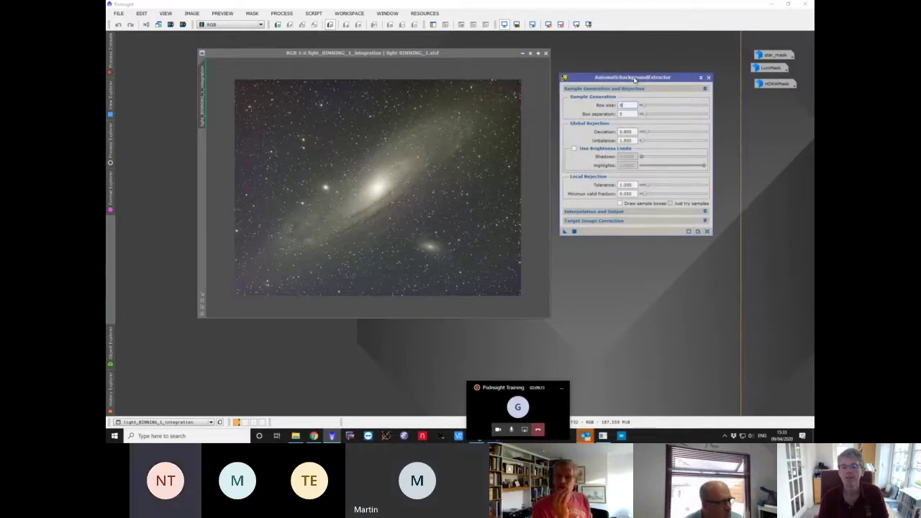
# - Set the target image correction to Subtraction and apply AutomaticBackgroundExtractor to the light_BINNING_1_integration image
pyautogui.click(665, 221)
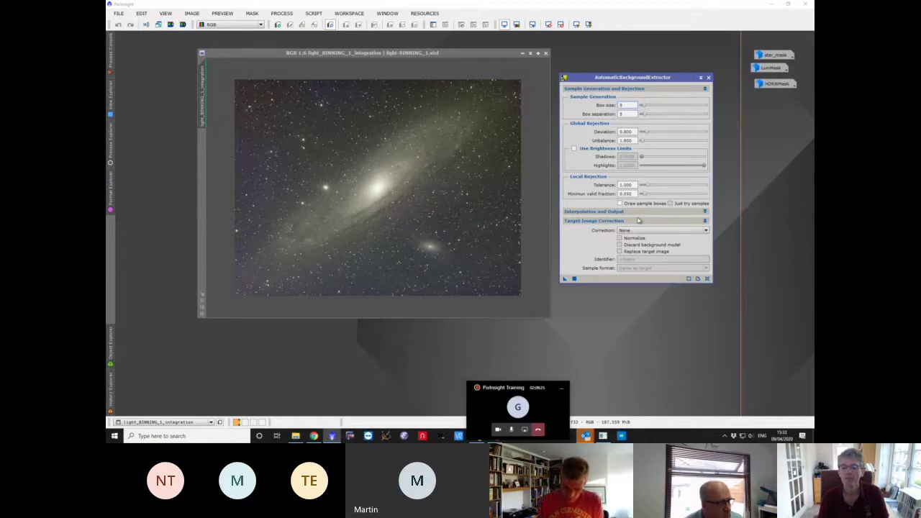
pyautogui.click(688, 213)
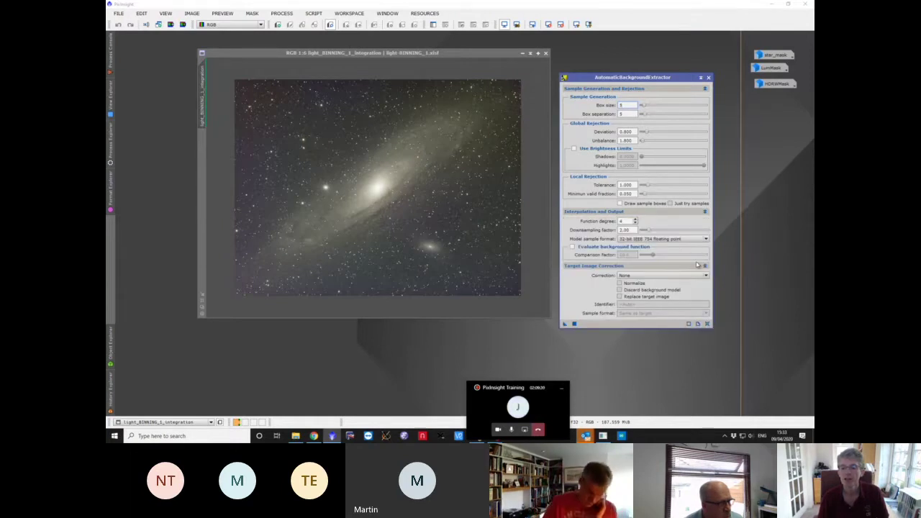
pyautogui.click(703, 212)
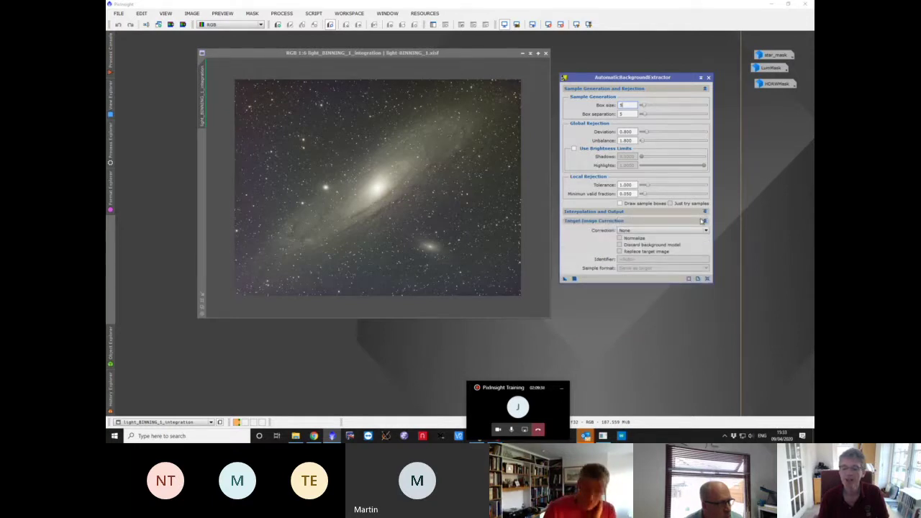
pyautogui.click(701, 232)
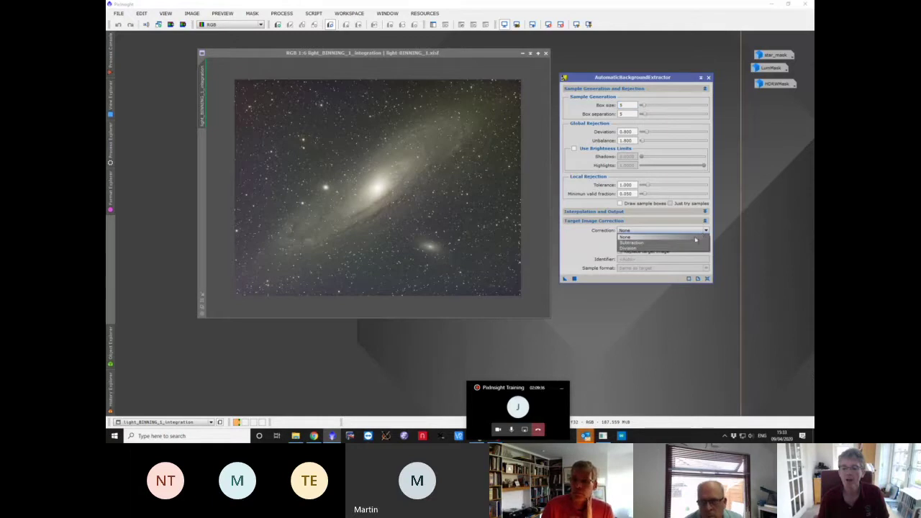
pyautogui.click(683, 242)
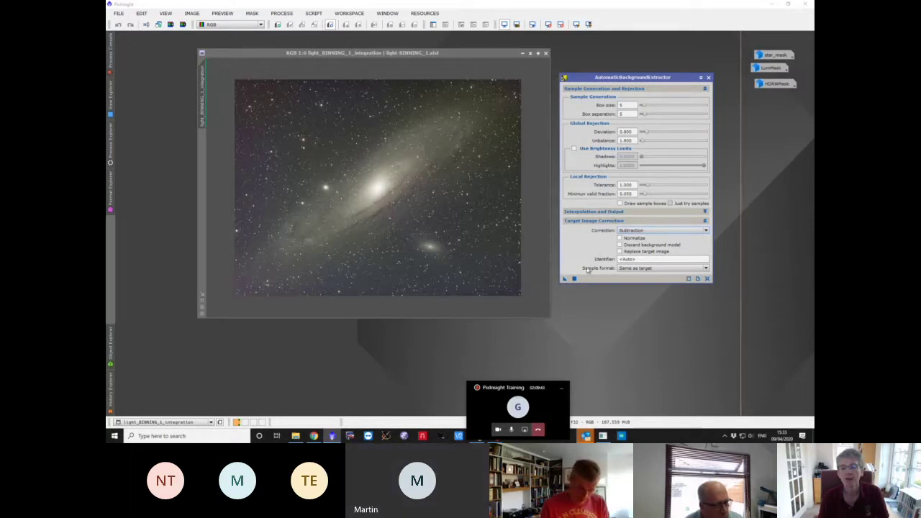
pyautogui.moveTo(566, 280); pyautogui.dragTo(467, 270)
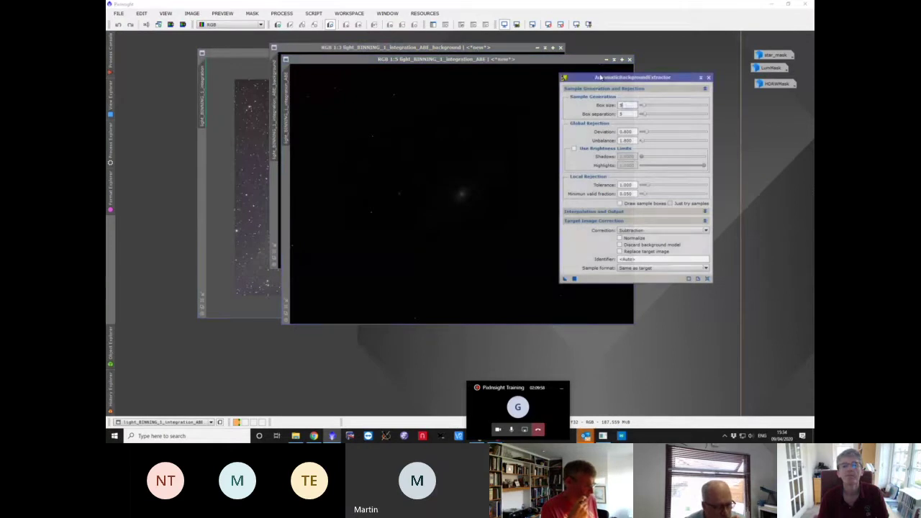
# - Separate the result windows and apply STF AutoStretch to both the extracted background model and the background-corrected image
pyautogui.moveTo(597, 84); pyautogui.dragTo(698, 100)
pyautogui.moveTo(453, 49); pyautogui.dragTo(349, 128)
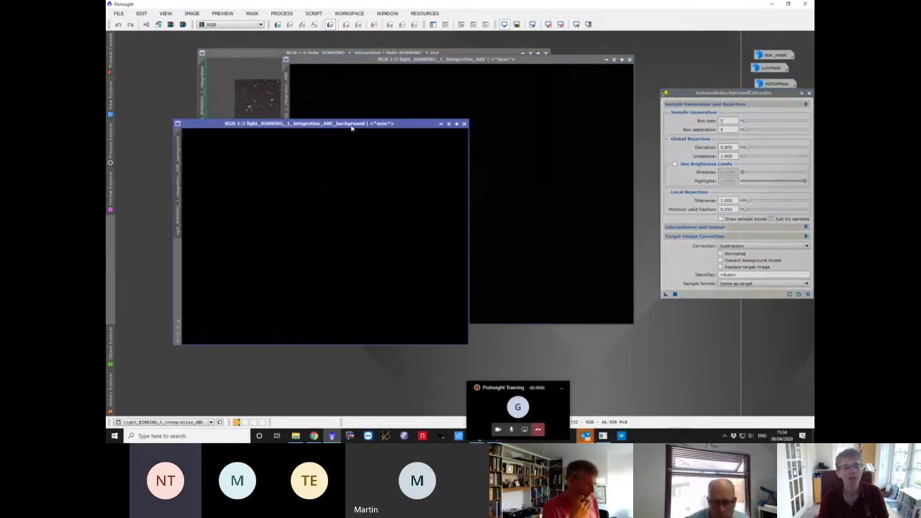
pyautogui.click(458, 68)
pyautogui.click(266, 201)
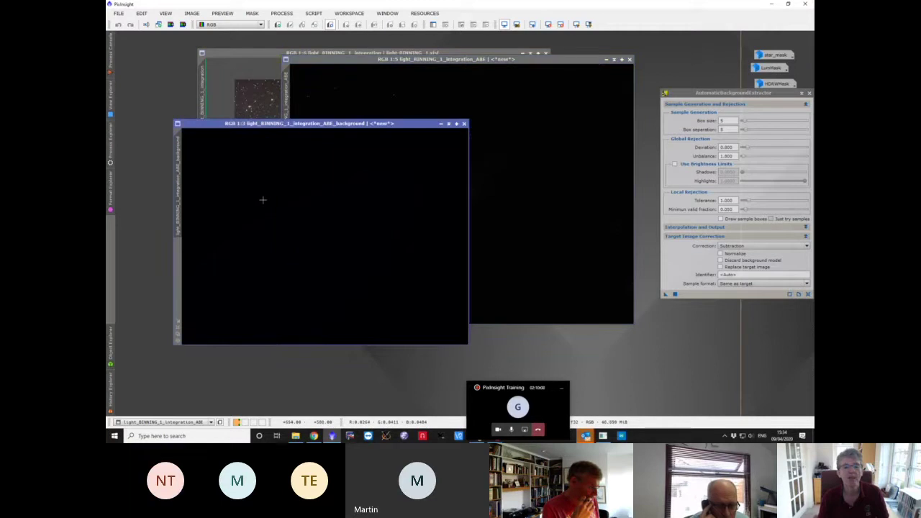
pyautogui.click(575, 24)
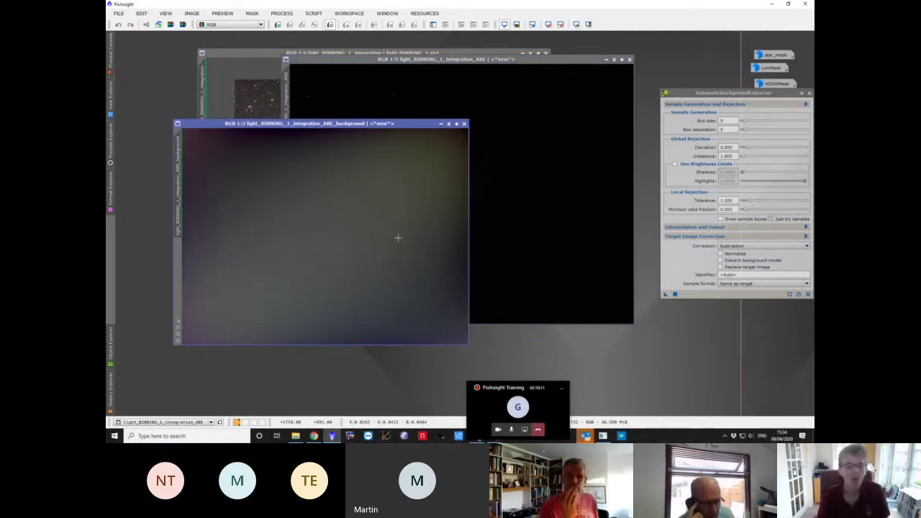
pyautogui.click(513, 218)
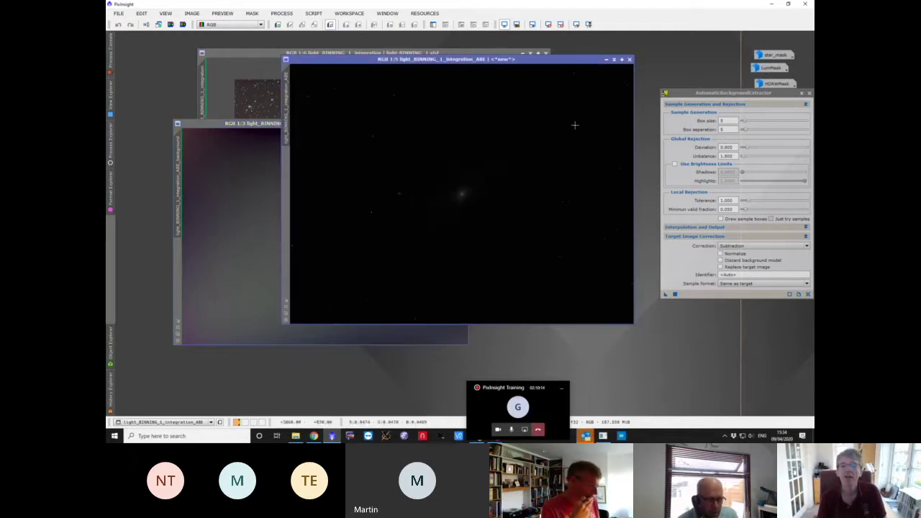
pyautogui.click(576, 24)
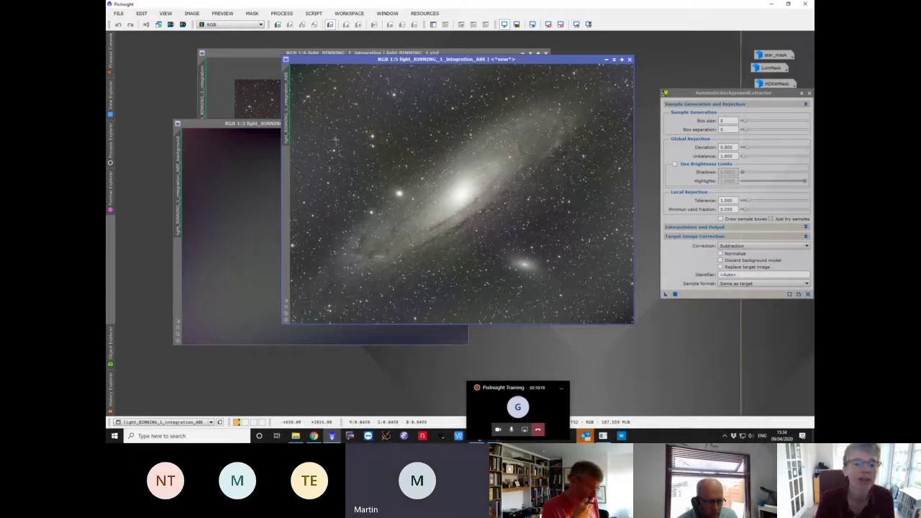
# - Move the background model out of the way and compare the original galaxy image with the background-corrected version by alternating between them
pyautogui.moveTo(274, 127); pyautogui.dragTo(196, 305)
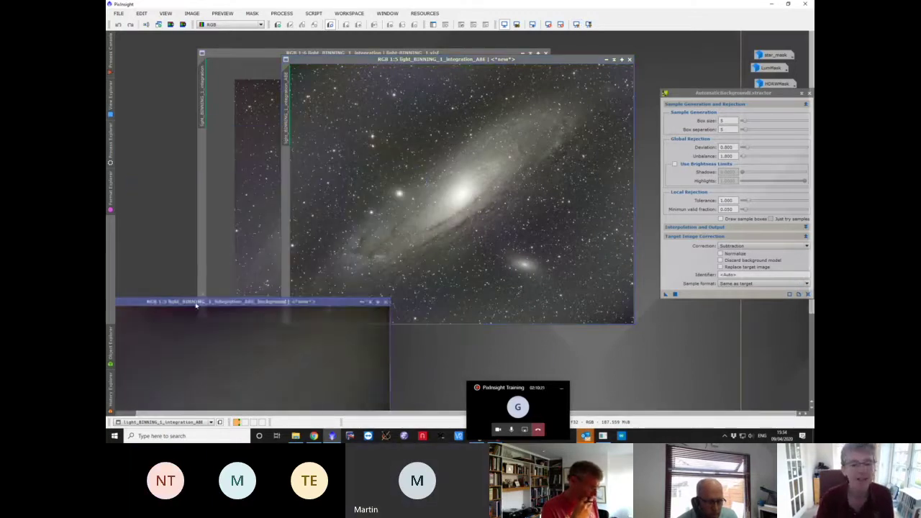
pyautogui.click(231, 180)
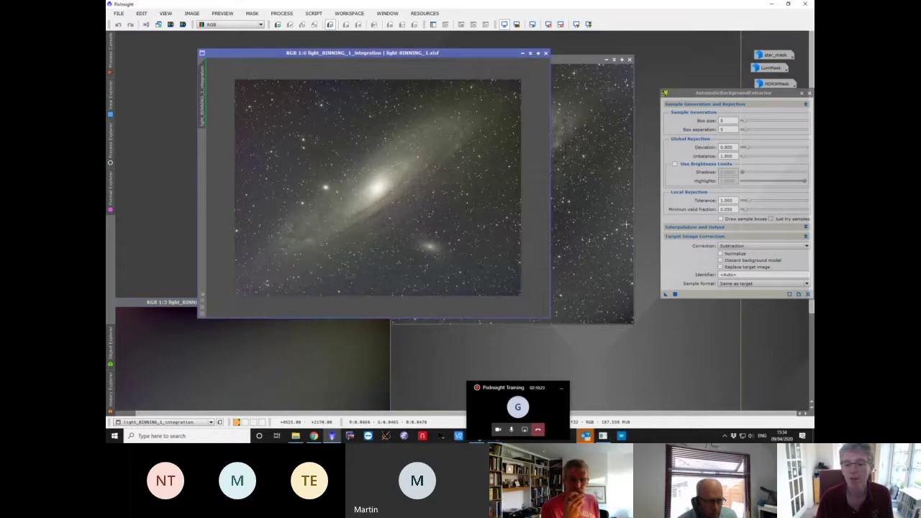
pyautogui.click(576, 179)
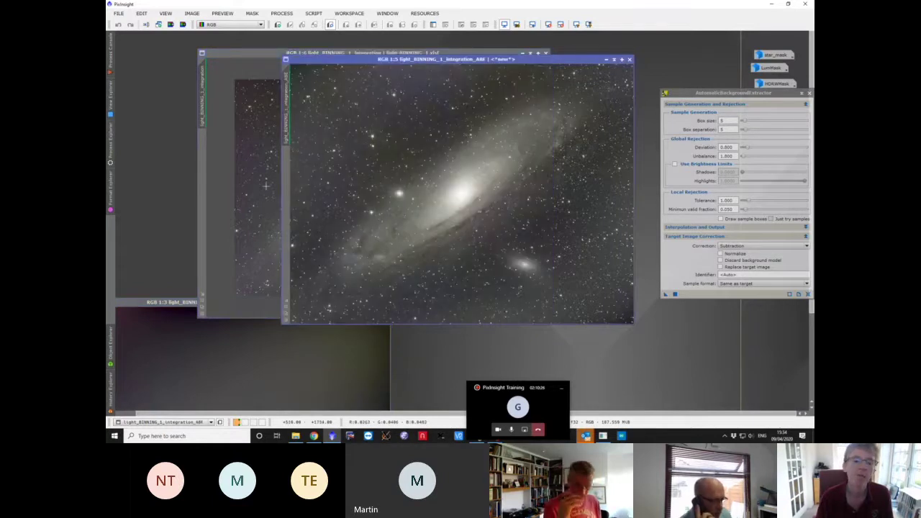
pyautogui.hotkey('ctrl', 'Tab')
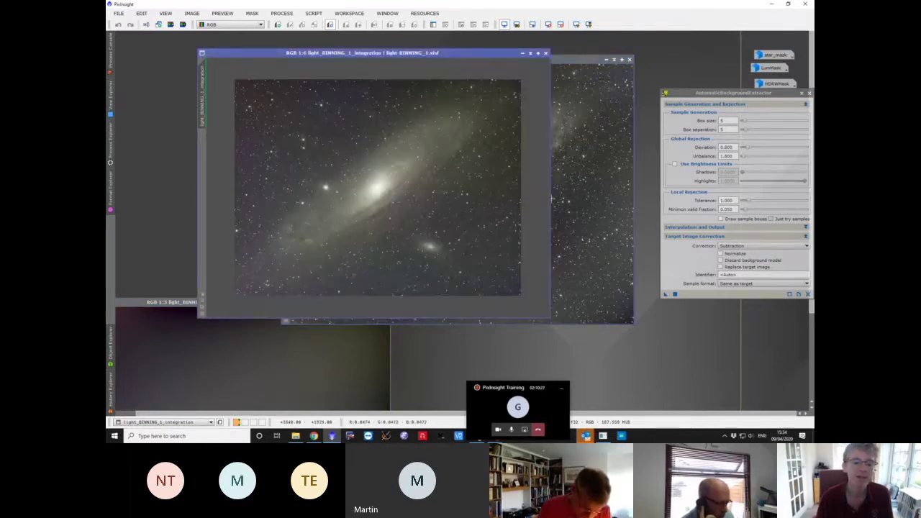
pyautogui.hotkey('ctrl', 'Tab')
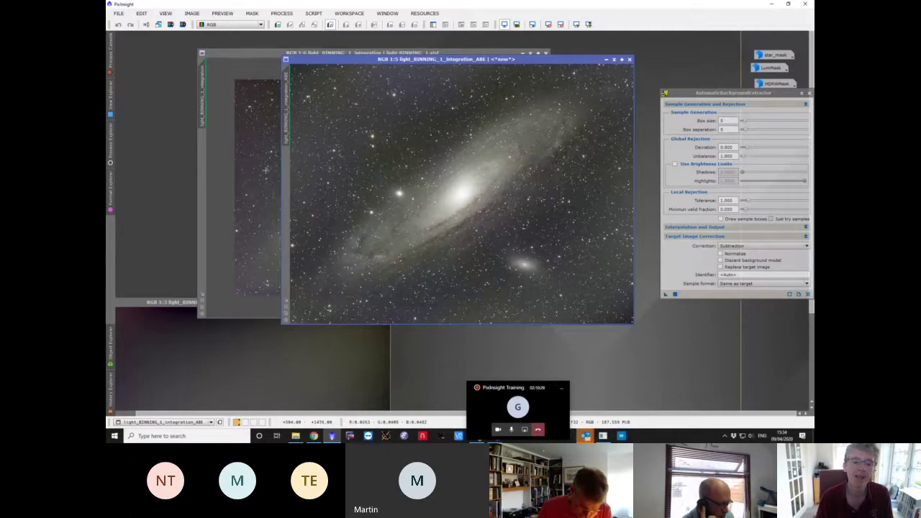
pyautogui.hotkey('ctrl', 'Tab')
pyautogui.hotkey('ctrl', 'Tab')
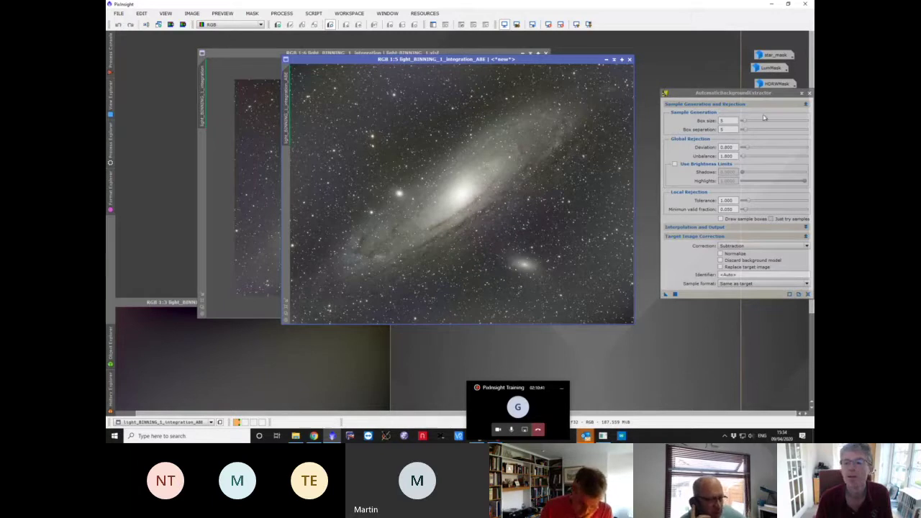
# - Move the AutomaticBackgroundExtractor window closer to the corrected image and close it
pyautogui.moveTo(772, 89); pyautogui.dragTo(698, 91)
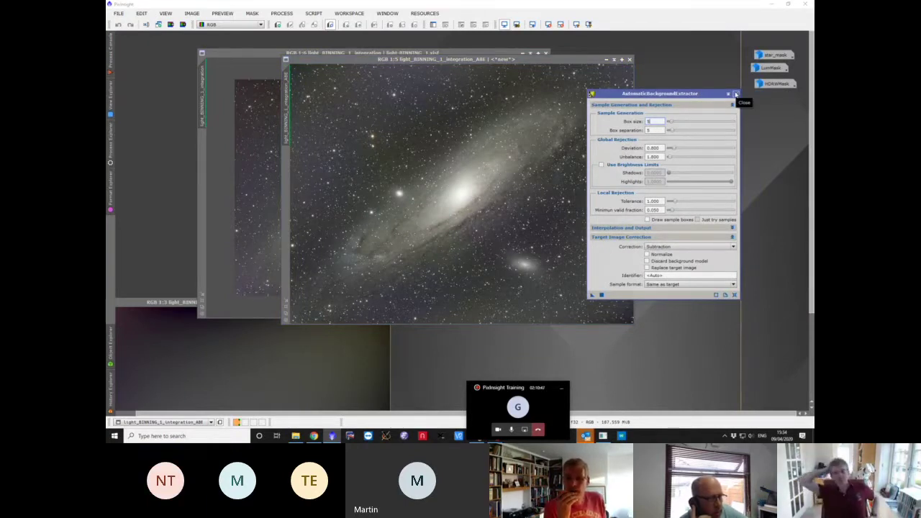
pyautogui.click(601, 60)
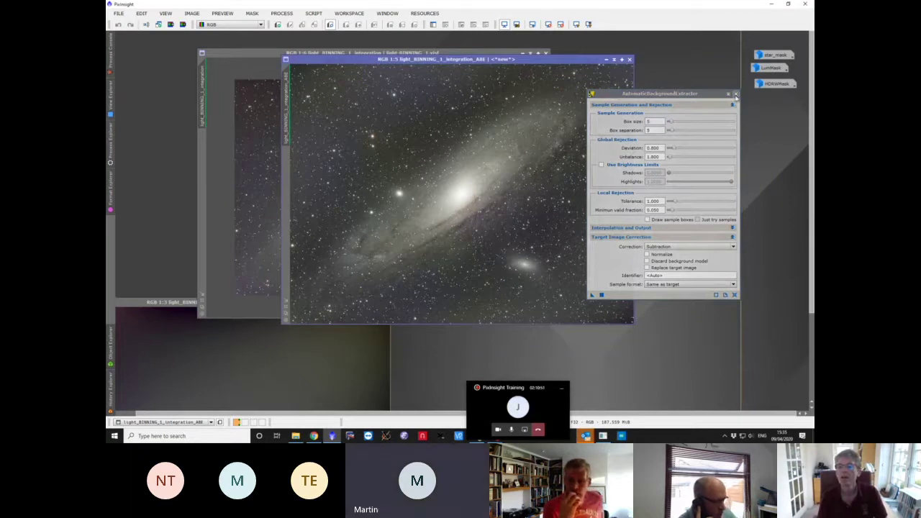
pyautogui.click(734, 94)
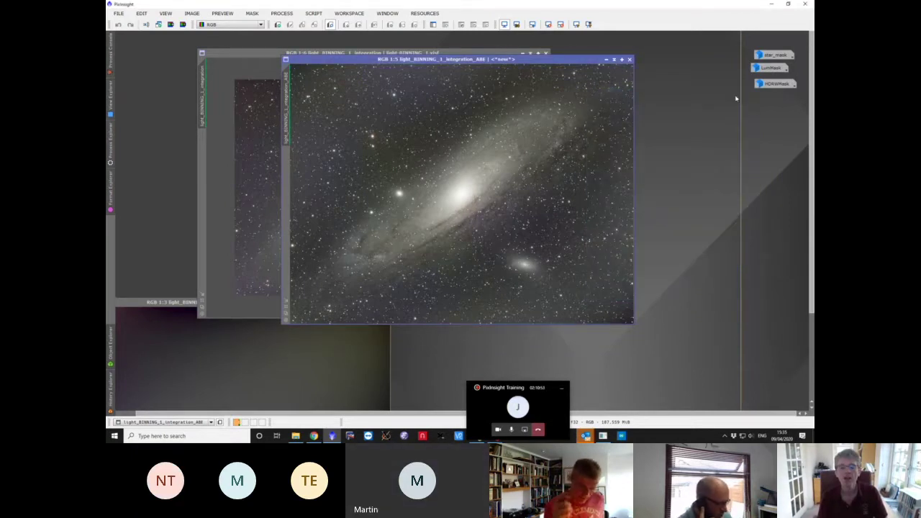
# - Iconize the light_BINNING_1_integration_ABE image, park its icon near the mask icons, and close the ABE background model
pyautogui.click(607, 60)
pyautogui.moveTo(504, 195); pyautogui.dragTo(747, 115)
pyautogui.click(265, 325)
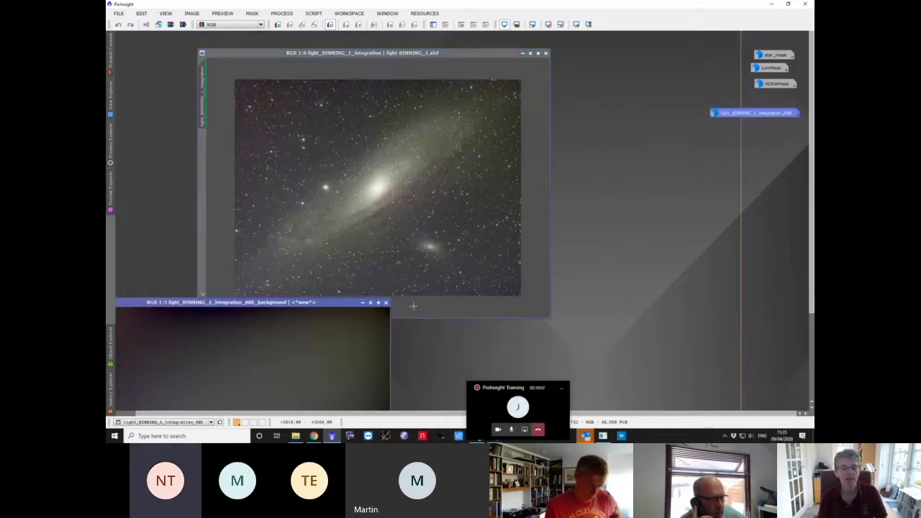
pyautogui.click(386, 303)
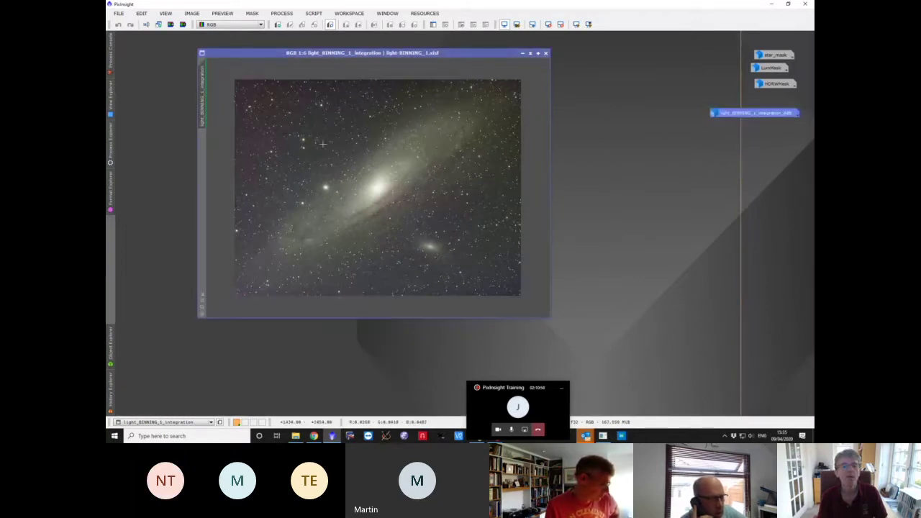
# - Open DynamicBackgroundExtraction from the BackgroundModelization category, place it beside the galaxy, and make light_BINNING_1_integration its target
pyautogui.click(110, 150)
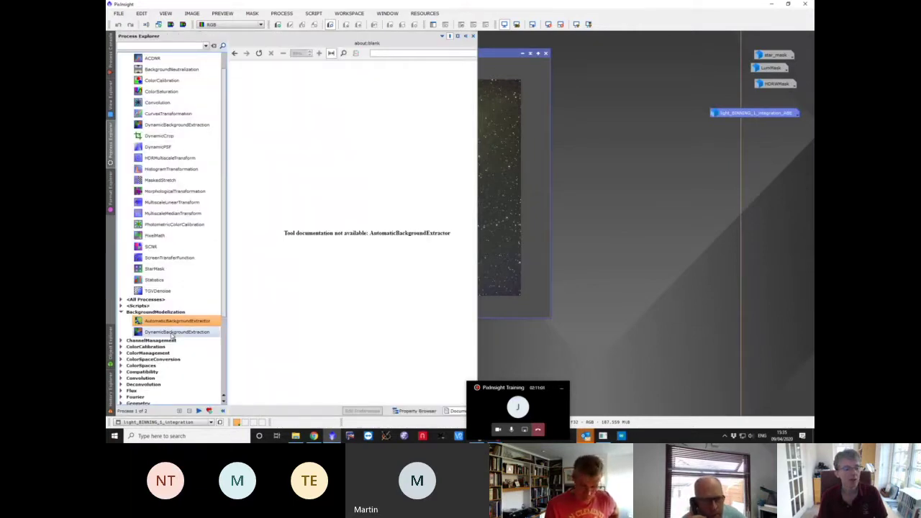
pyautogui.doubleClick(173, 332)
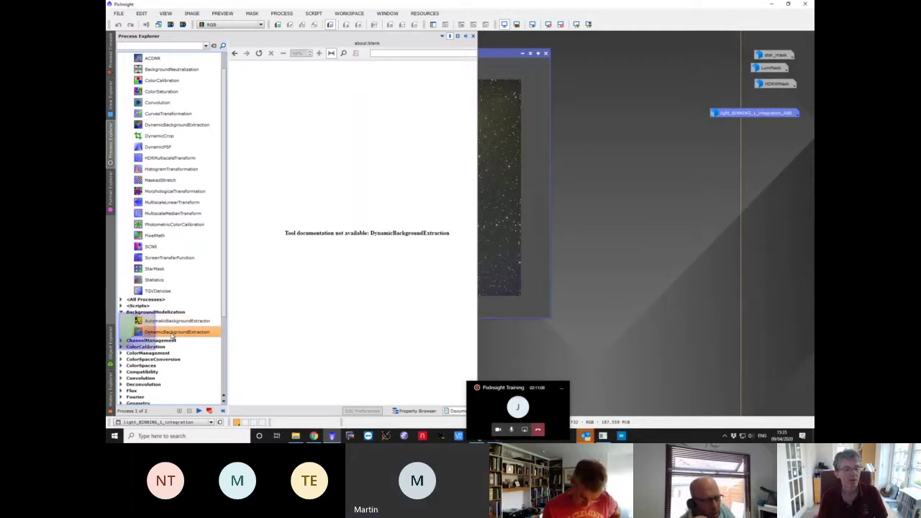
pyautogui.moveTo(571, 87); pyautogui.dragTo(649, 67)
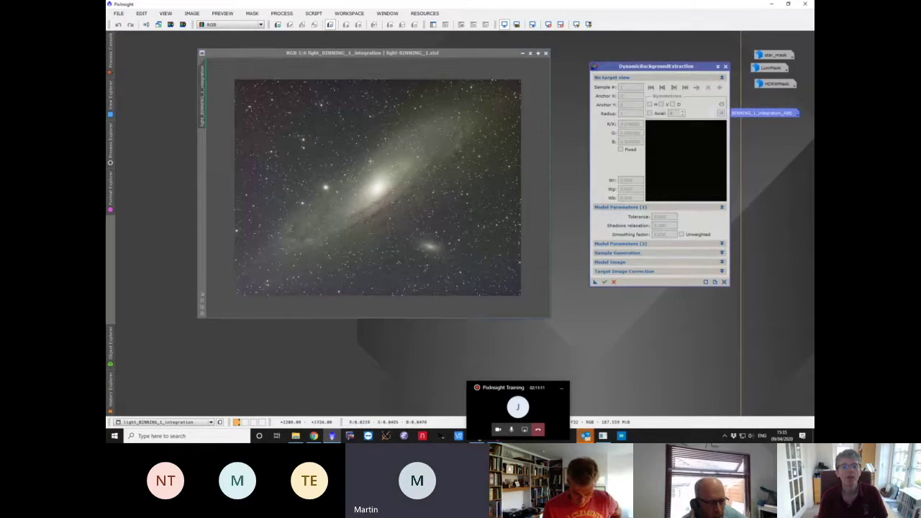
pyautogui.click(377, 187)
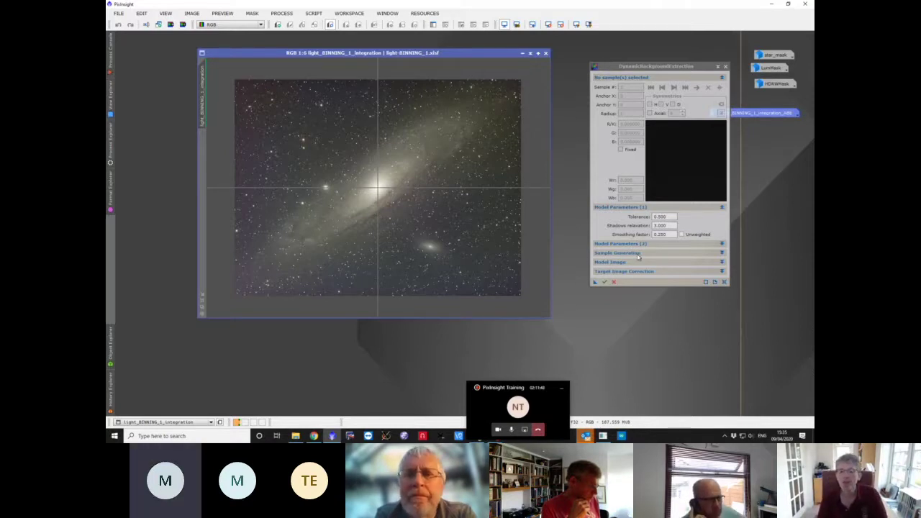
# - Try generating an automatic grid of background samples with radius 16 and 10 samples per row, and reset the process
pyautogui.click(721, 253)
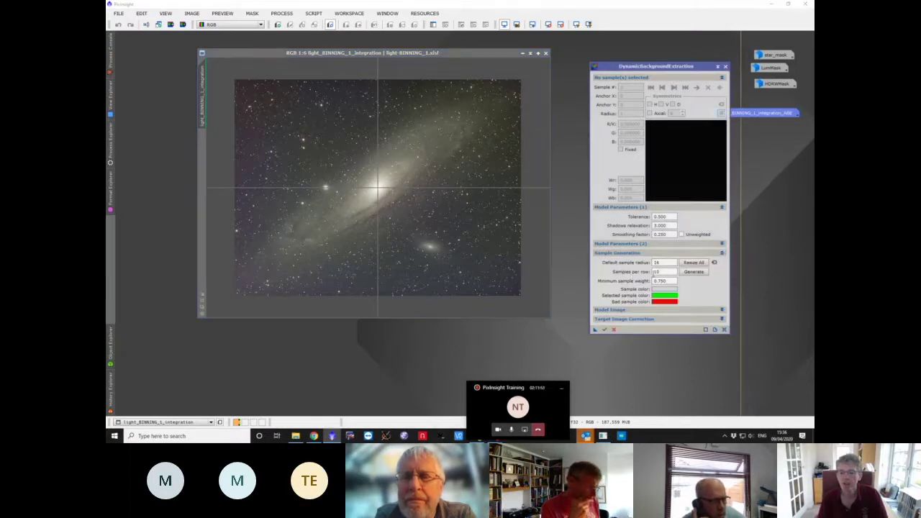
pyautogui.click(687, 273)
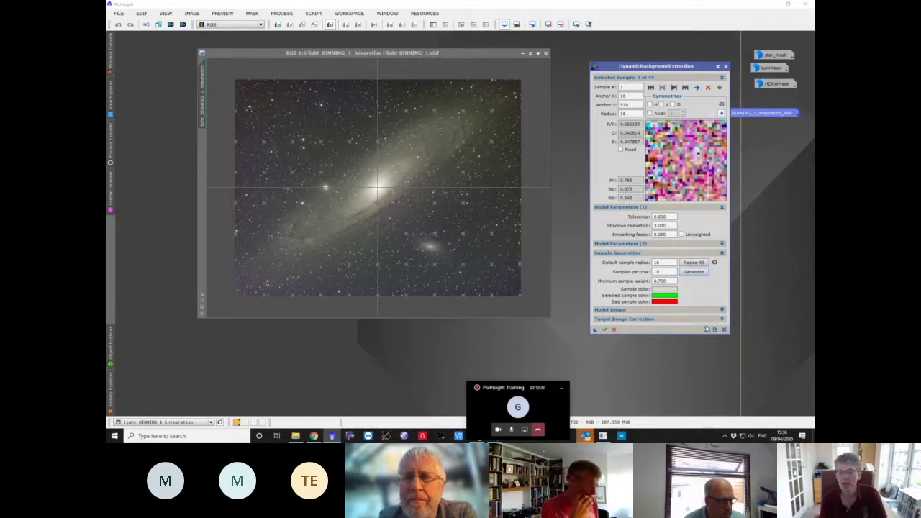
pyautogui.click(723, 330)
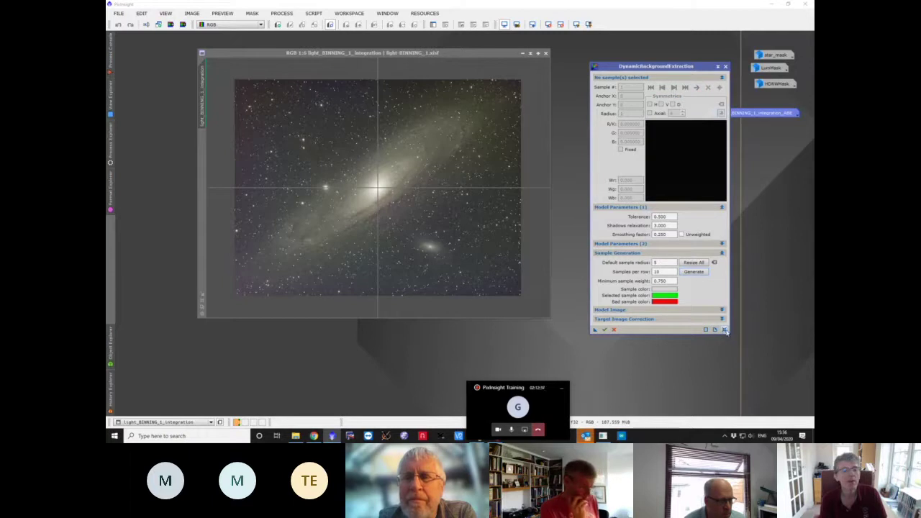
# - Place radius 5 background samples by hand across the sky in the upper-left part of the image, avoiding stars and the galaxy
pyautogui.click(255, 85)
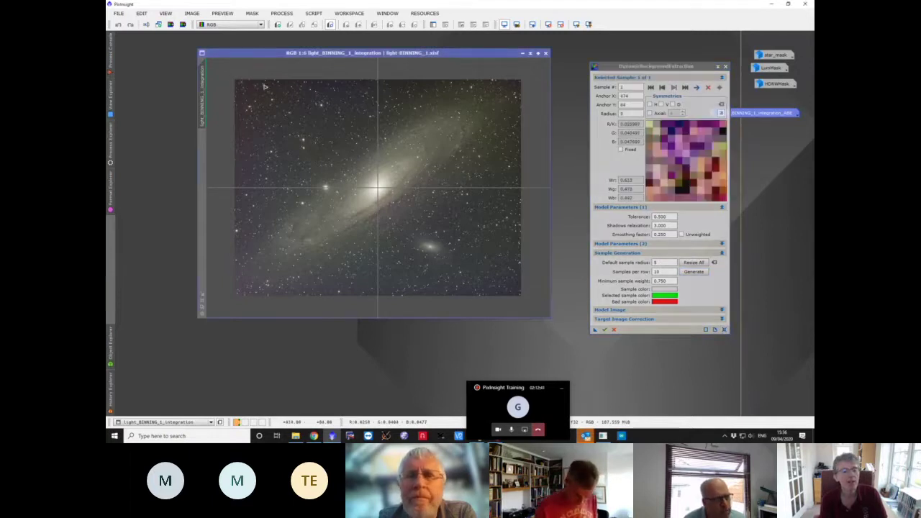
pyautogui.click(246, 106)
pyautogui.click(258, 108)
pyautogui.click(264, 96)
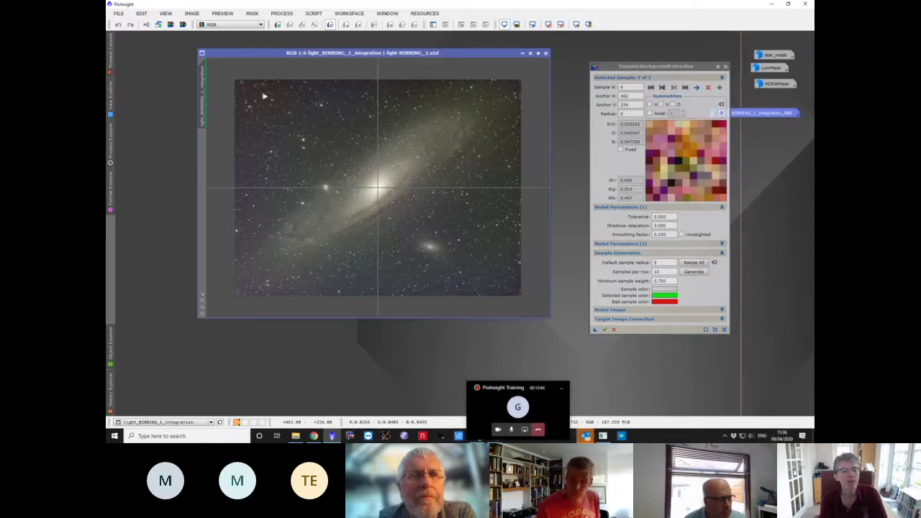
pyautogui.click(249, 108)
pyautogui.click(261, 109)
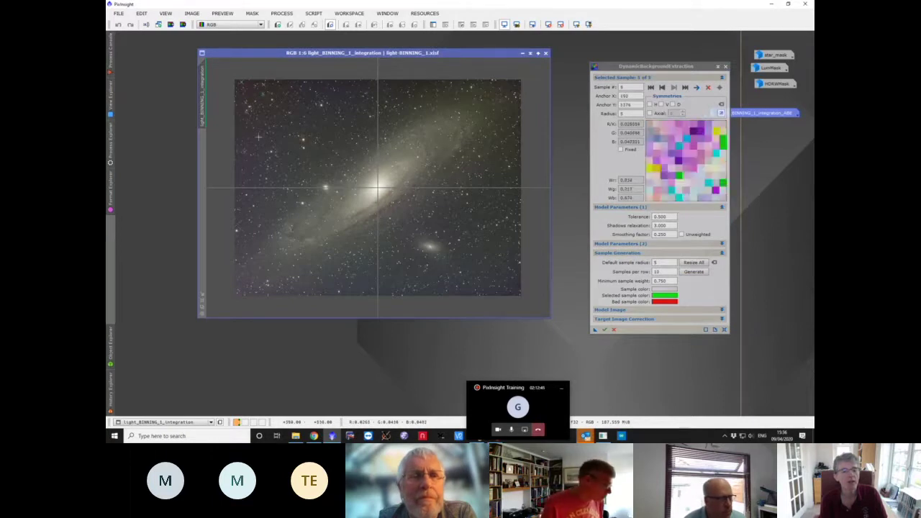
pyautogui.click(272, 110)
pyautogui.click(299, 85)
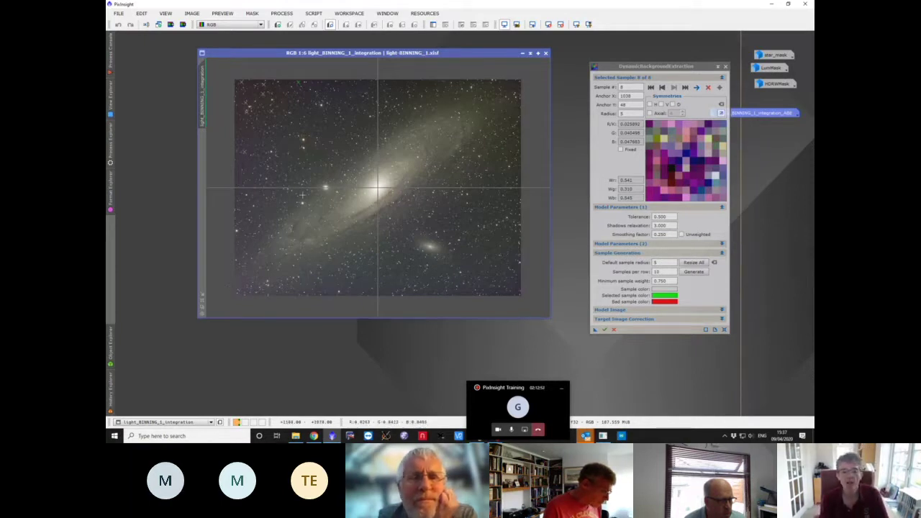
pyautogui.click(252, 188)
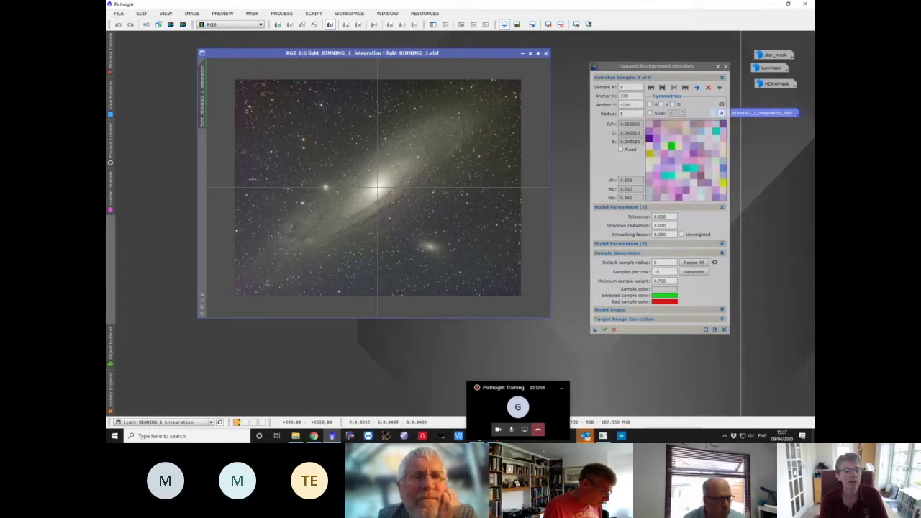
pyautogui.click(278, 172)
pyautogui.click(334, 110)
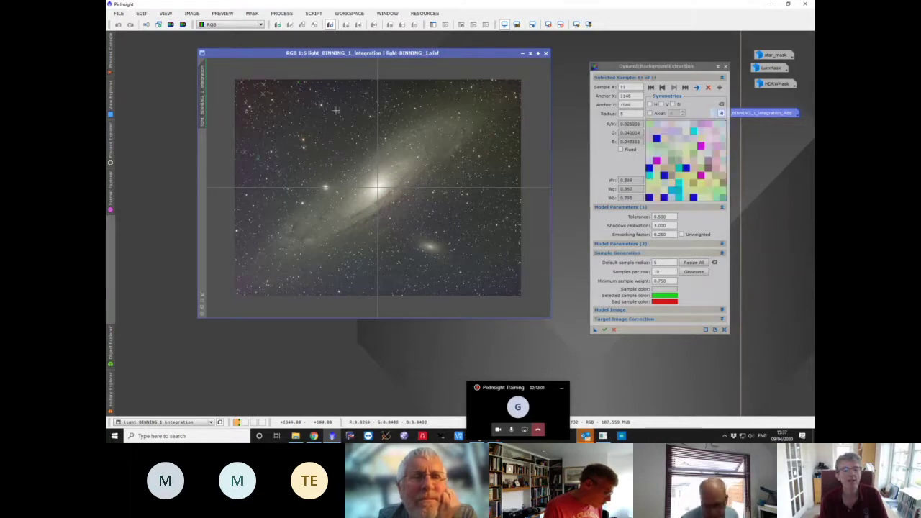
pyautogui.click(349, 106)
pyautogui.moveTo(319, 87); pyautogui.dragTo(308, 109)
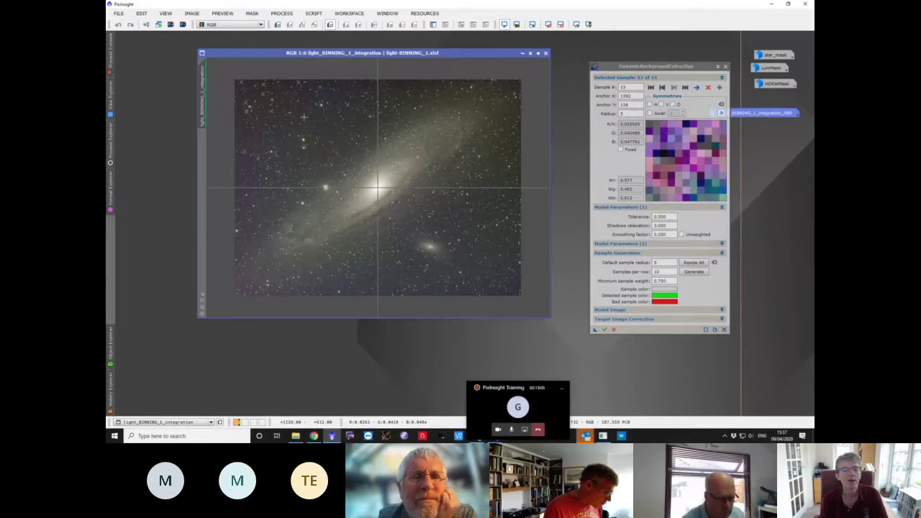
pyautogui.click(318, 102)
pyautogui.click(338, 110)
pyautogui.click(361, 120)
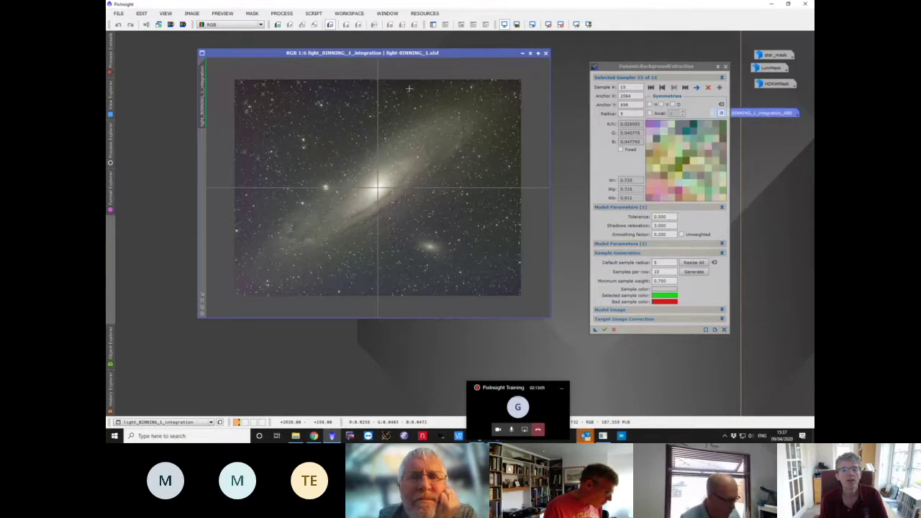
# - Add background samples across the right and lower parts of the image, including around the small companion galaxy, for 37 samples overall
pyautogui.click(443, 126)
pyautogui.click(495, 162)
pyautogui.click(470, 162)
pyautogui.click(498, 155)
pyautogui.click(510, 180)
pyautogui.click(464, 195)
pyautogui.click(456, 229)
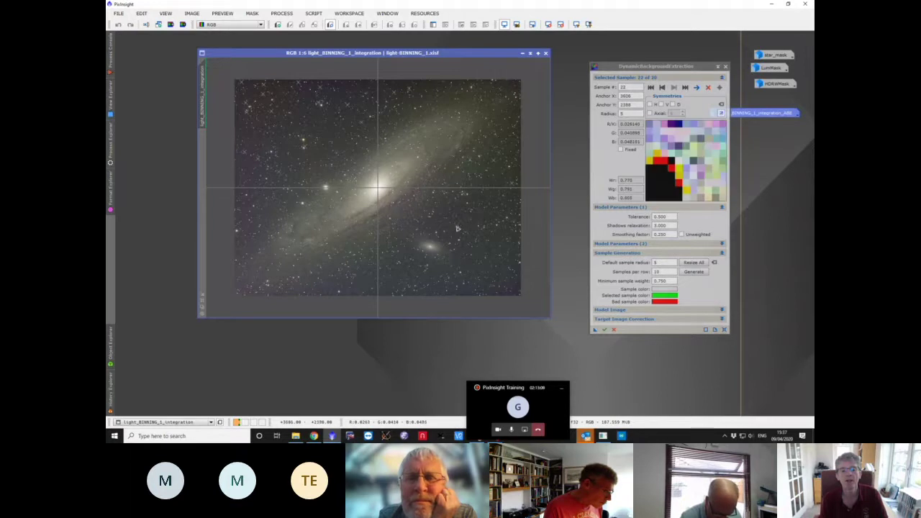
pyautogui.click(494, 239)
pyautogui.click(516, 264)
pyautogui.click(500, 273)
pyautogui.click(489, 280)
pyautogui.click(466, 264)
pyautogui.click(460, 279)
pyautogui.click(443, 283)
pyautogui.click(425, 267)
pyautogui.click(408, 248)
pyautogui.click(396, 233)
pyautogui.click(385, 253)
pyautogui.click(371, 272)
pyautogui.click(353, 288)
pyautogui.click(334, 291)
pyautogui.click(432, 224)
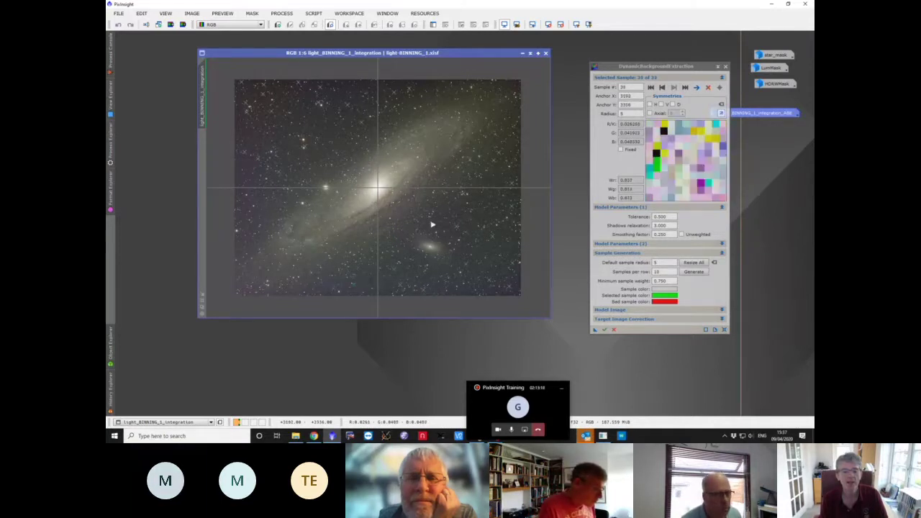
pyautogui.click(464, 249)
pyautogui.click(405, 263)
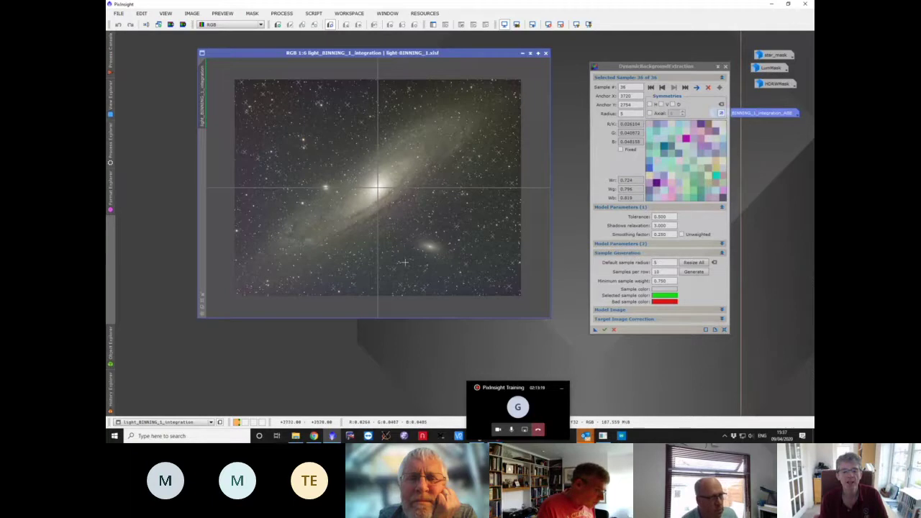
pyautogui.click(415, 261)
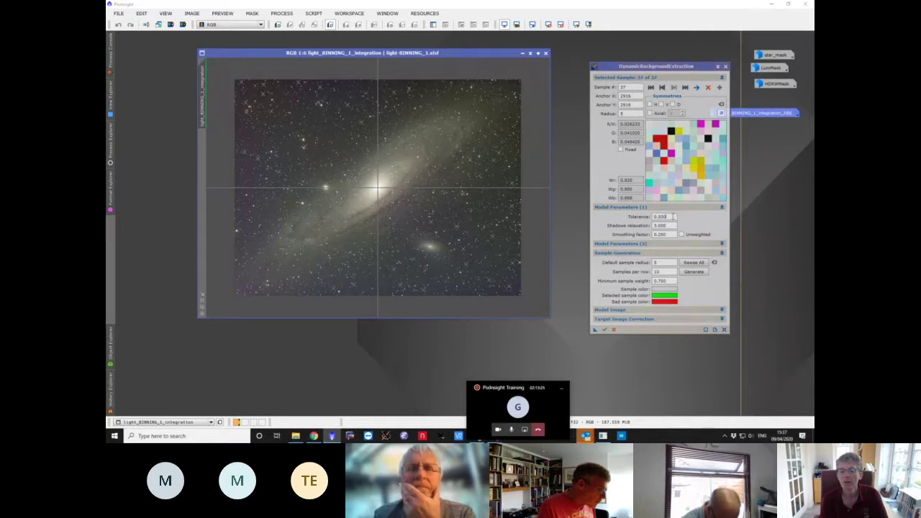
# - Set the DynamicBackgroundExtraction model tolerance to 1.000
pyautogui.click(673, 216)
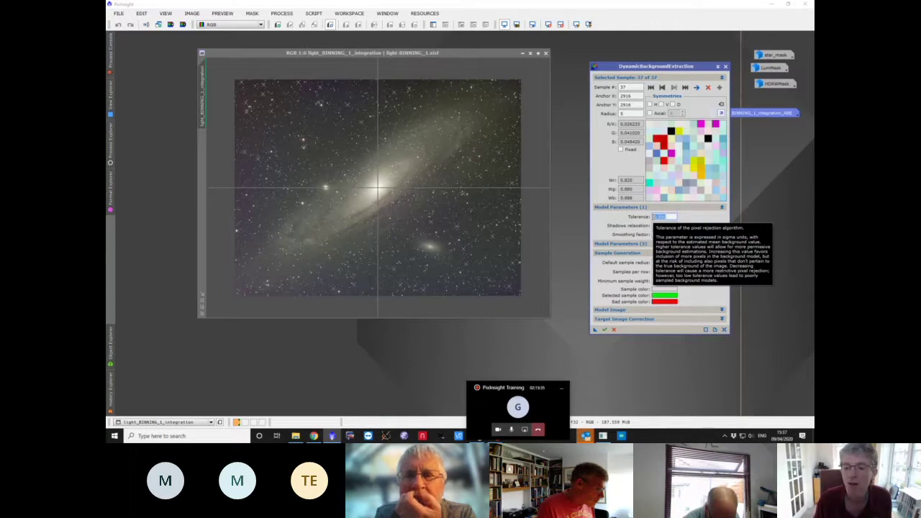
pyautogui.write('1')
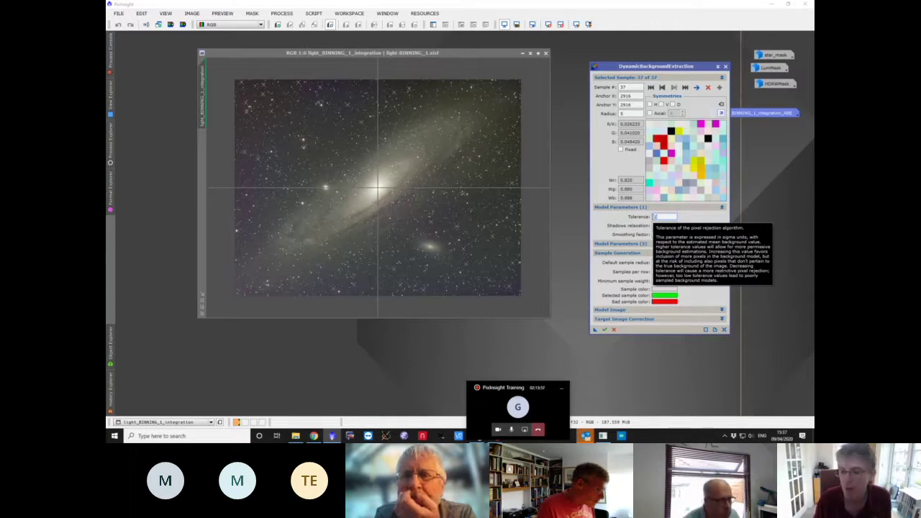
pyautogui.press('Tab')
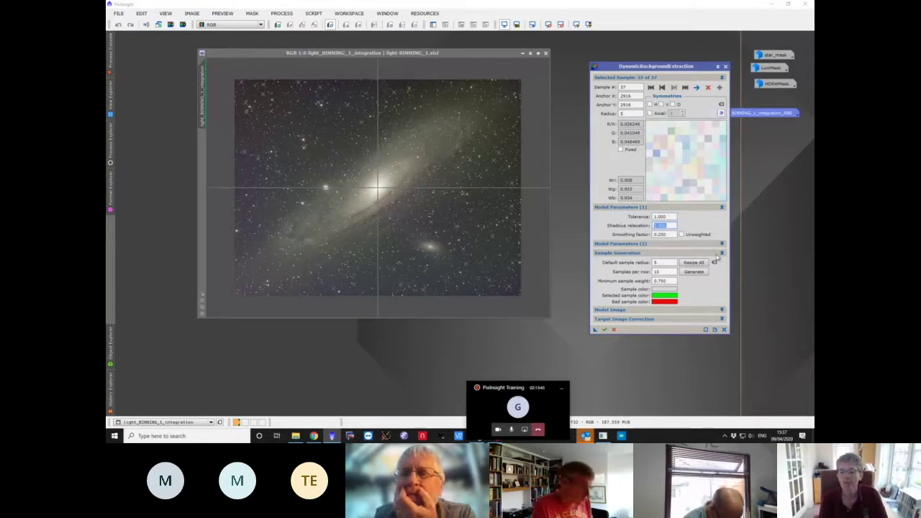
# - Set the target image correction to Subtraction and execute DynamicBackgroundExtraction on the galaxy image
pyautogui.click(722, 253)
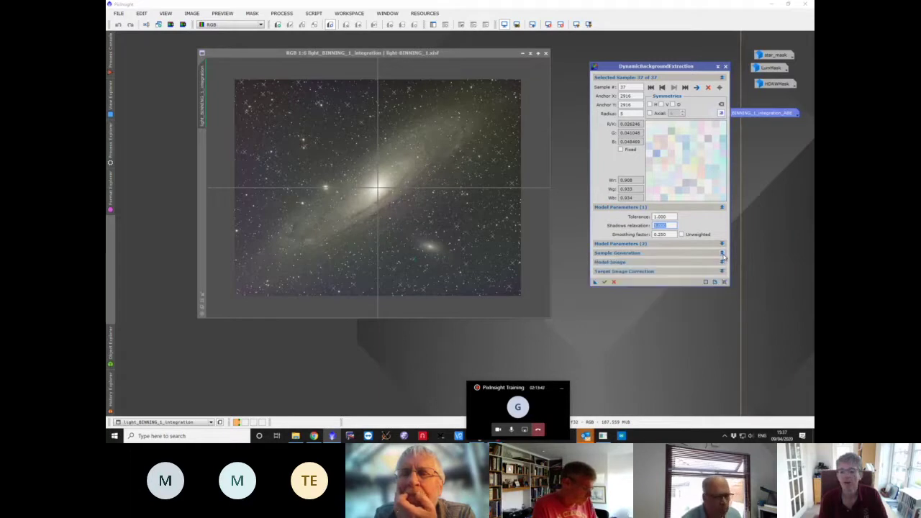
pyautogui.click(721, 272)
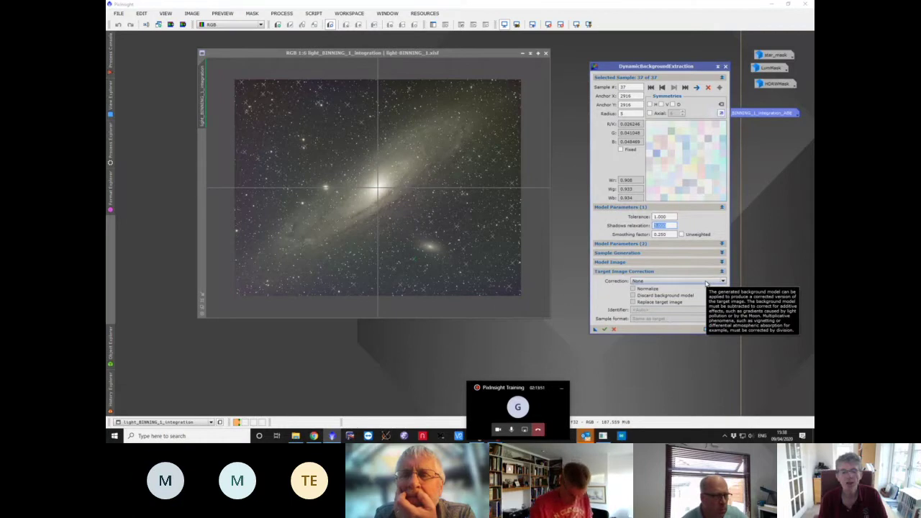
pyautogui.click(707, 281)
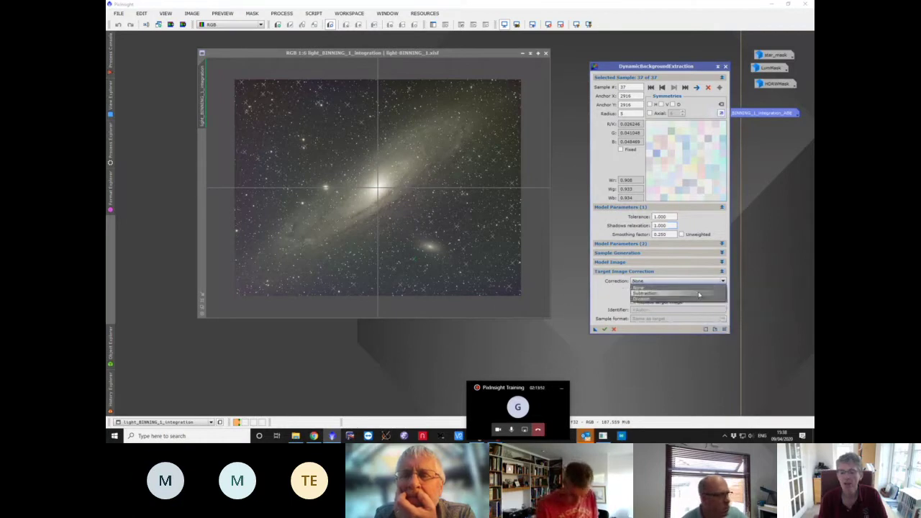
pyautogui.click(697, 294)
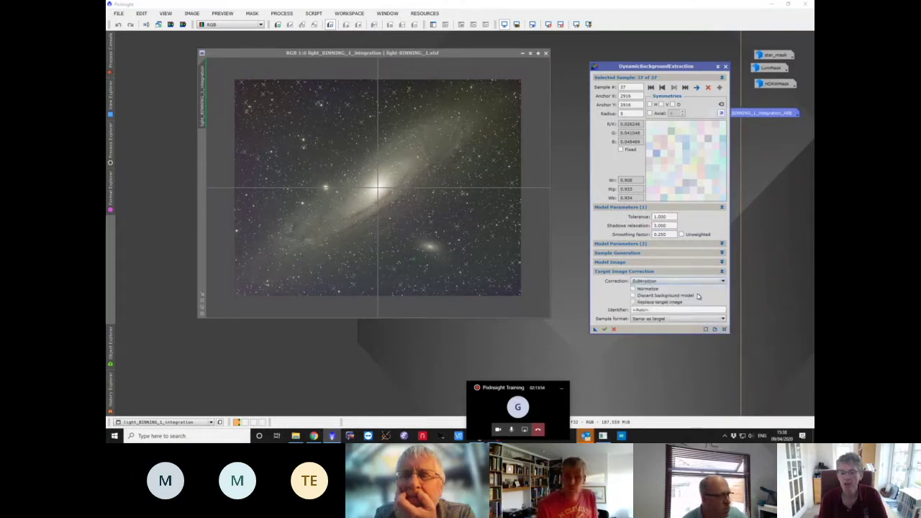
pyautogui.click(606, 330)
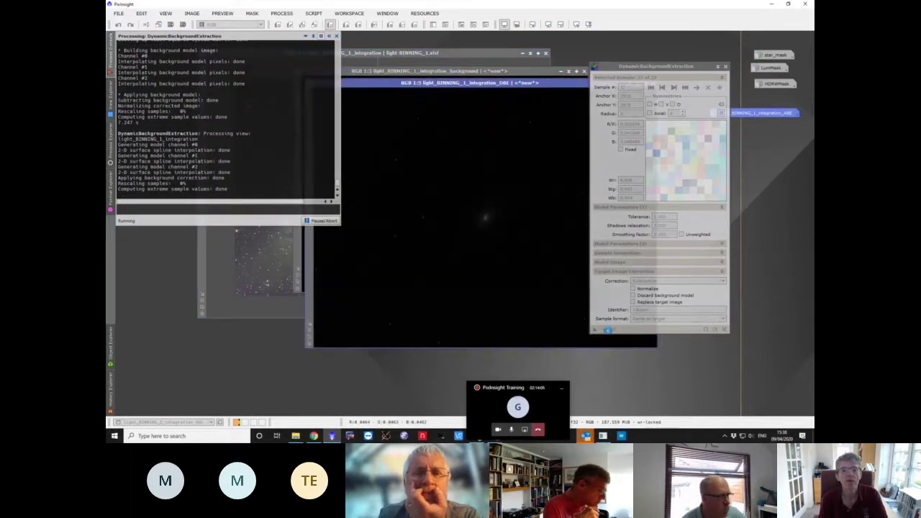
# - Auto-stretch the extracted background model and the DBE-corrected galaxy image to inspect the first DynamicBackgroundExtraction result
pyautogui.click(616, 77)
pyautogui.moveTo(646, 66); pyautogui.dragTo(800, 93)
pyautogui.moveTo(518, 86); pyautogui.dragTo(407, 139)
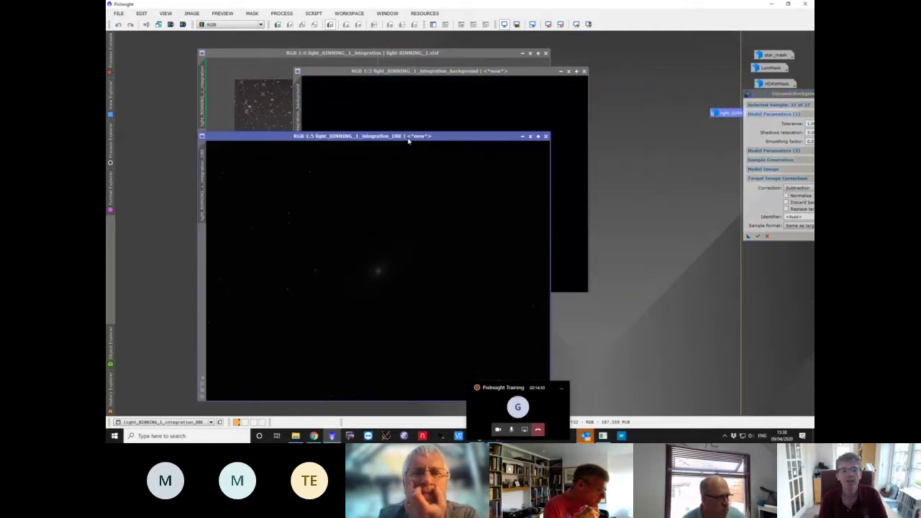
pyautogui.click(476, 79)
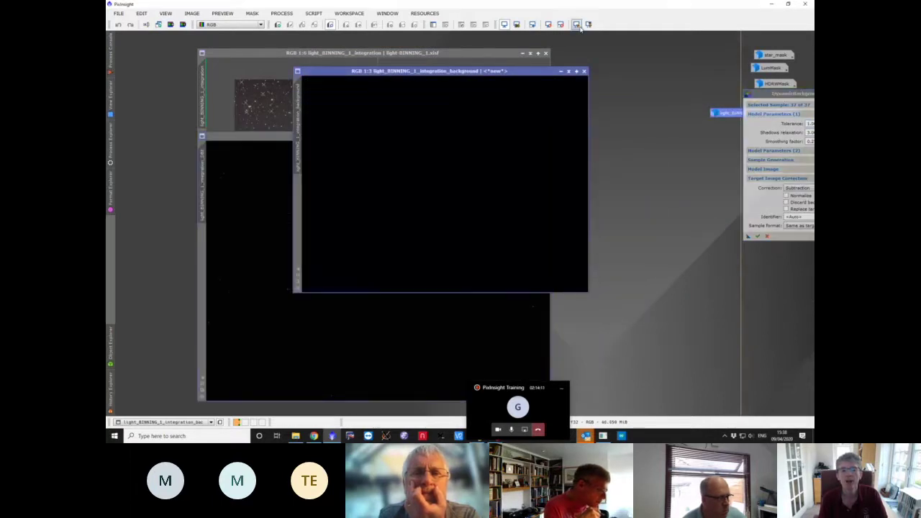
pyautogui.hotkey('ctrl', 'a')
pyautogui.click(406, 321)
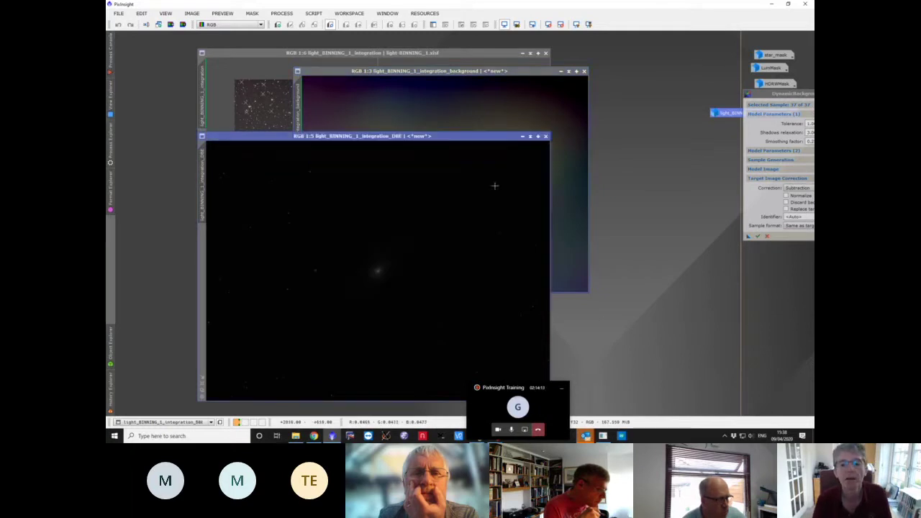
pyautogui.click(576, 24)
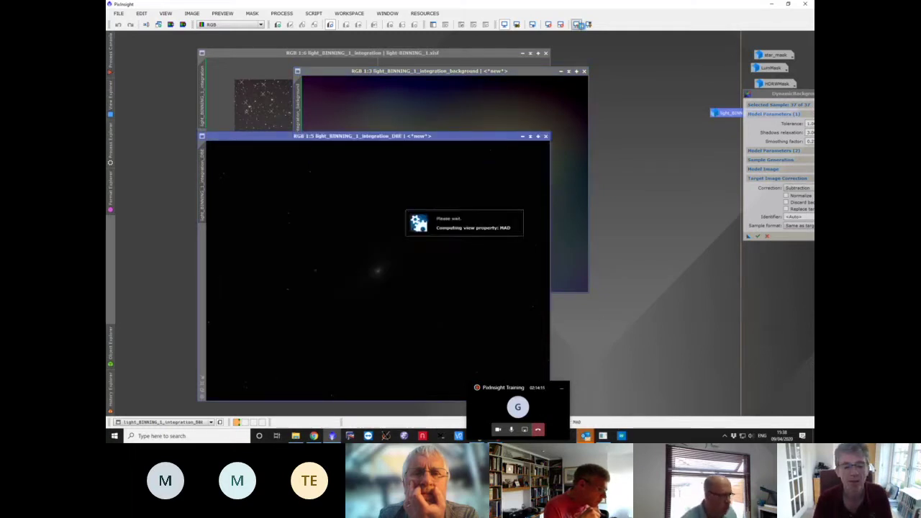
pyautogui.moveTo(363, 136); pyautogui.dragTo(407, 83)
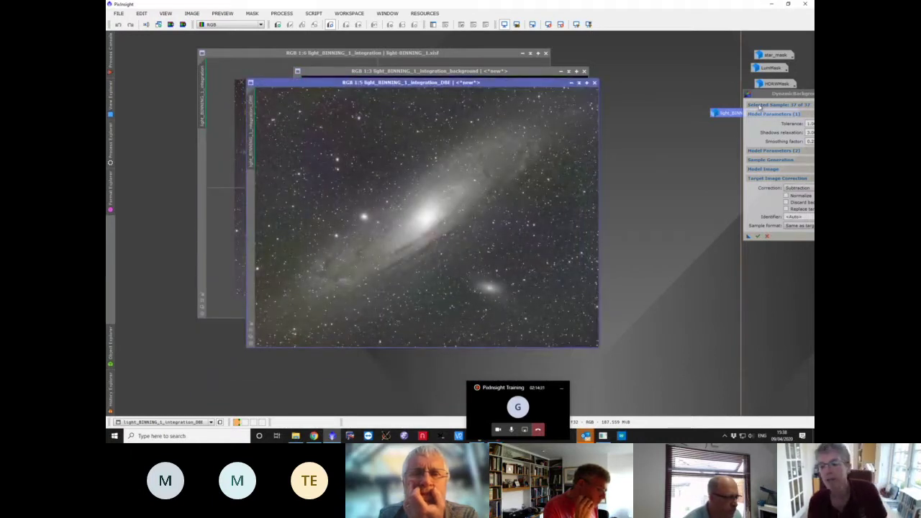
# - Restore the minimized ABE result, place it beside the DBE result to compare the backgrounds, and close the ABE image
pyautogui.moveTo(765, 95); pyautogui.dragTo(732, 196)
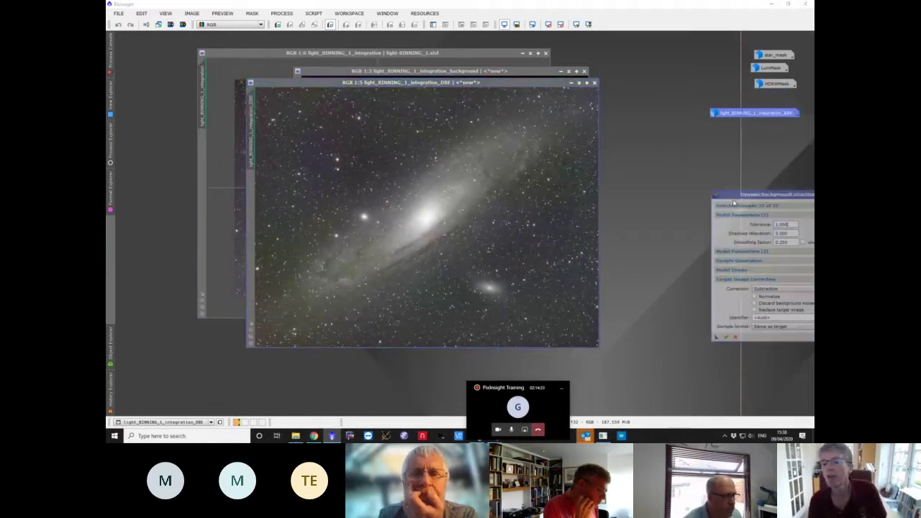
pyautogui.doubleClick(754, 113)
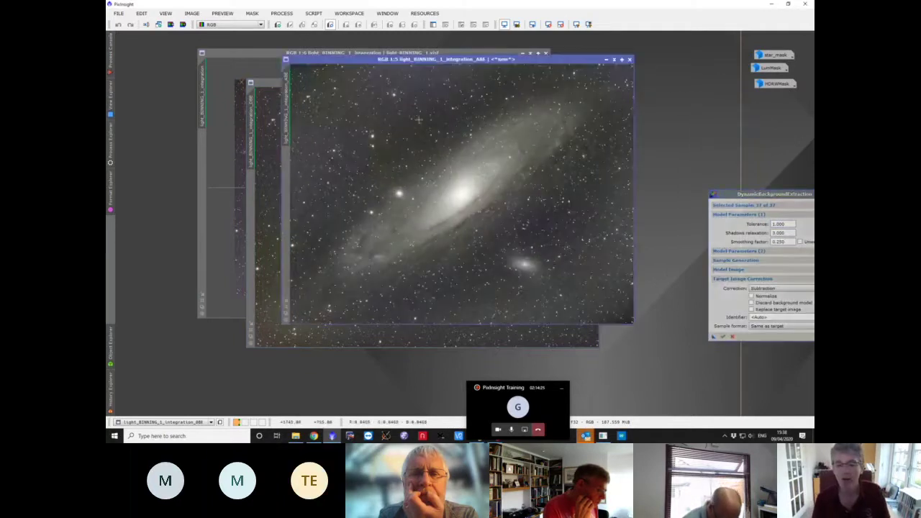
pyautogui.moveTo(540, 68); pyautogui.dragTo(588, 60)
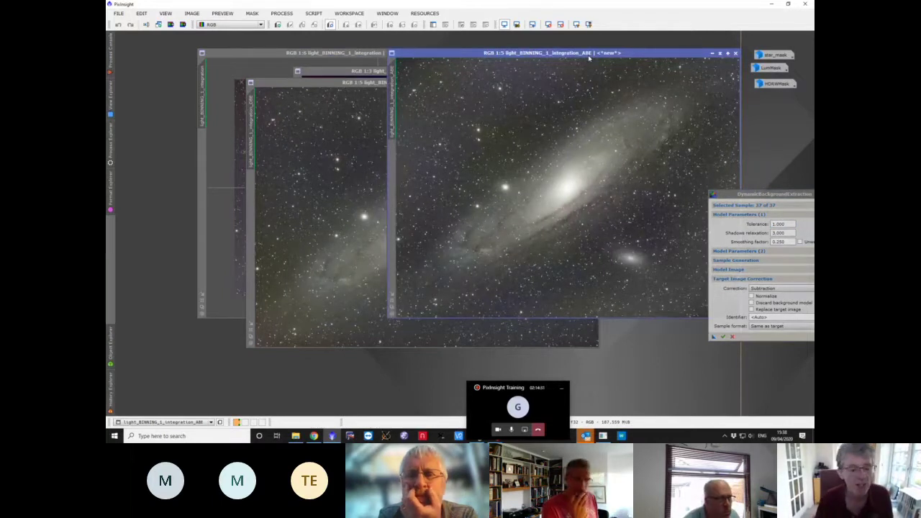
pyautogui.moveTo(588, 59); pyautogui.dragTo(547, 113)
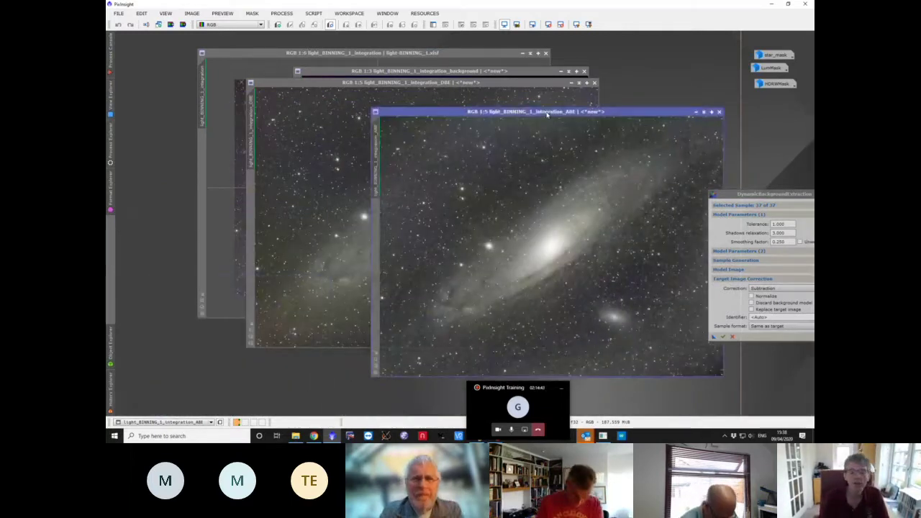
pyautogui.click(718, 111)
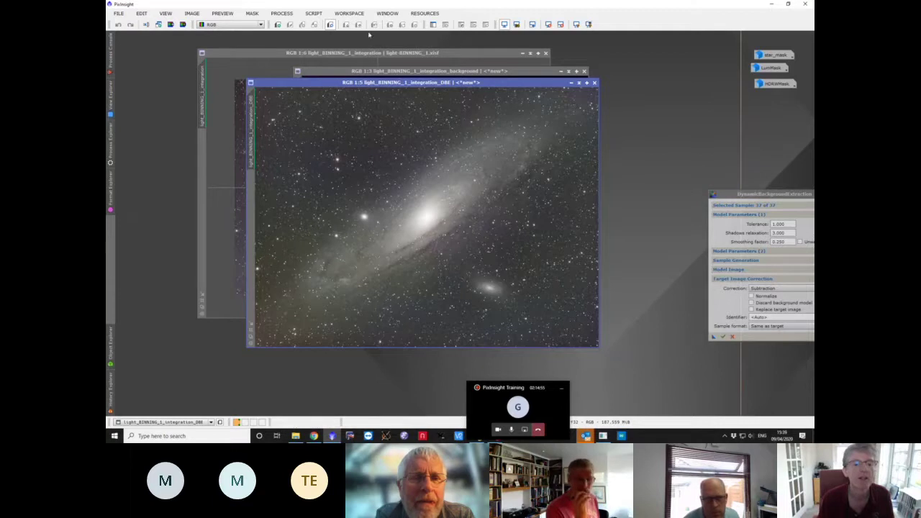
# - Close the first DBE-corrected image and its background model, leaving the original integration image
pyautogui.moveTo(345, 84); pyautogui.dragTo(550, 86)
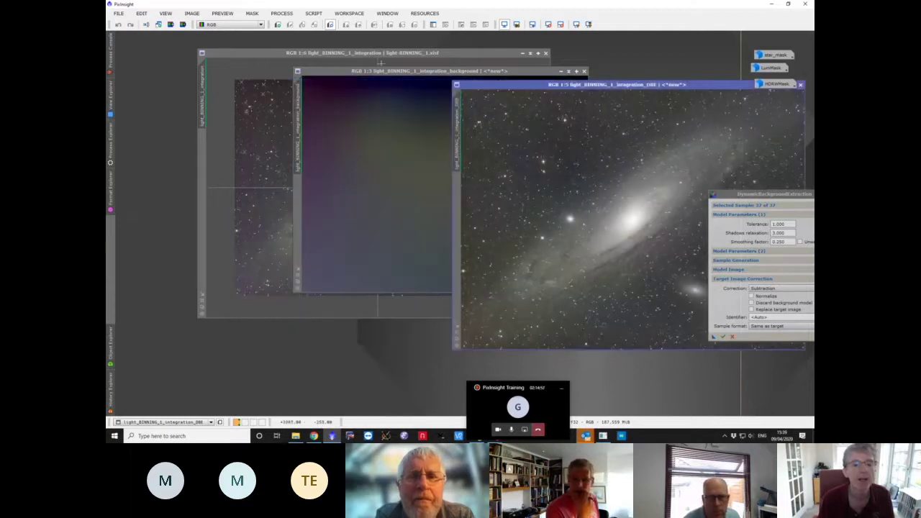
pyautogui.click(799, 85)
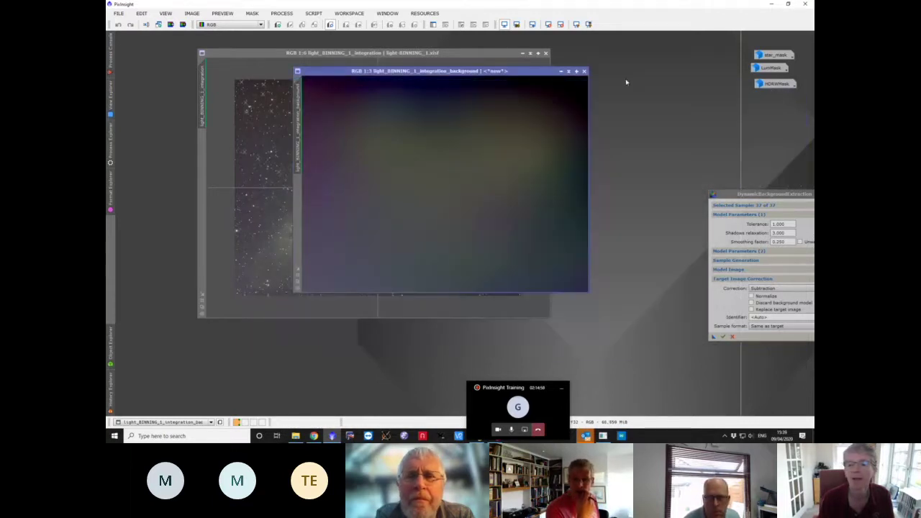
pyautogui.click(584, 72)
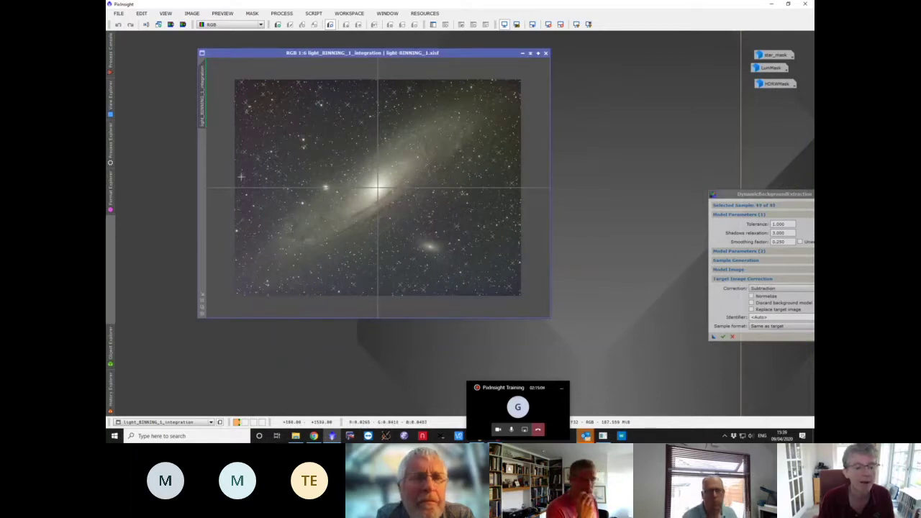
# - Add background samples near the original image's lower-left and upper-right edges for 45 samples overall, and rerun DynamicBackgroundExtraction
pyautogui.click(294, 291)
pyautogui.click(506, 112)
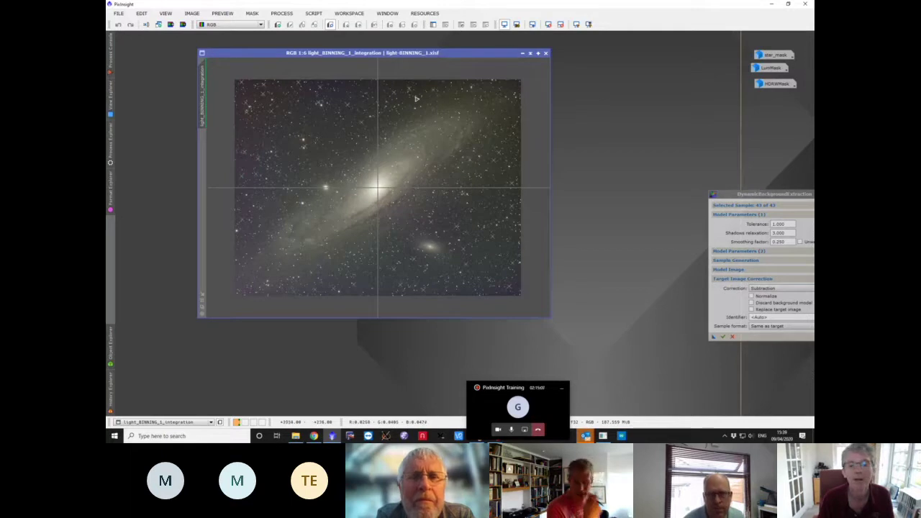
pyautogui.moveTo(761, 198); pyautogui.dragTo(612, 141)
pyautogui.click(574, 279)
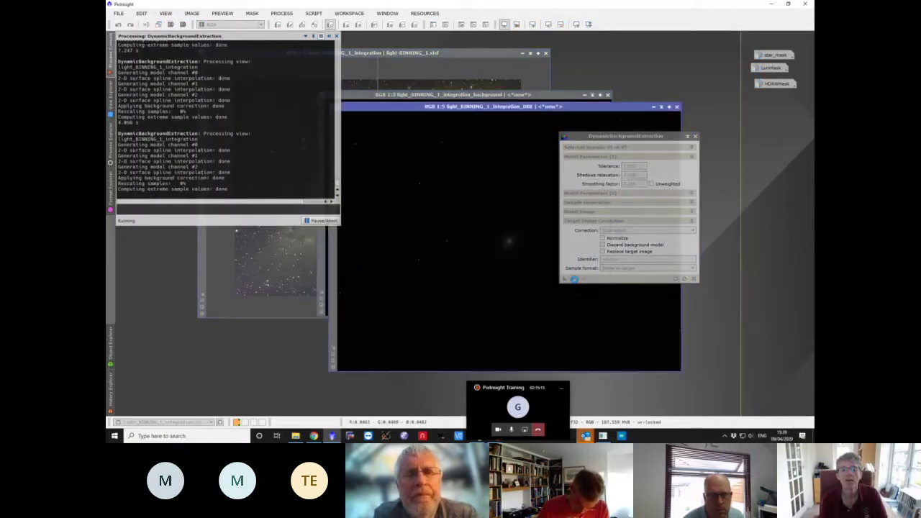
# - Auto-stretch the new DBE-corrected image and its background model, and close the model after inspecting it
pyautogui.moveTo(598, 136); pyautogui.dragTo(762, 139)
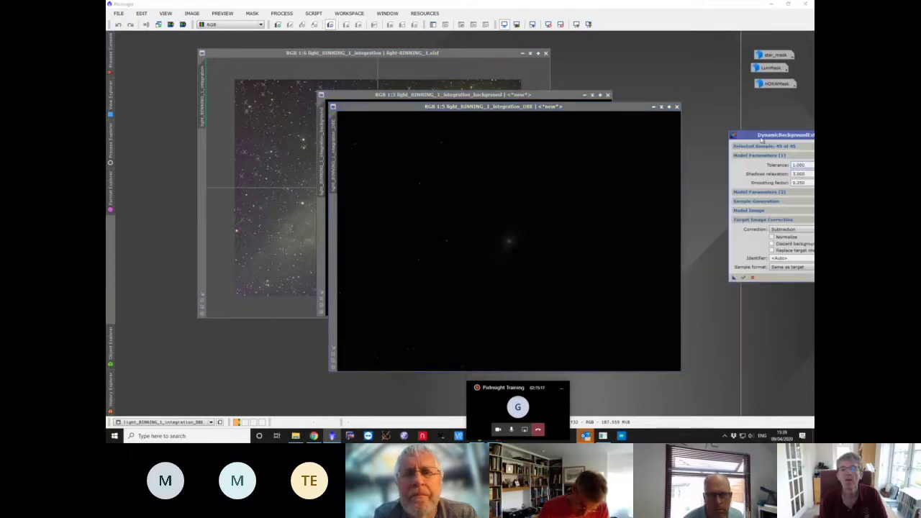
pyautogui.click(576, 25)
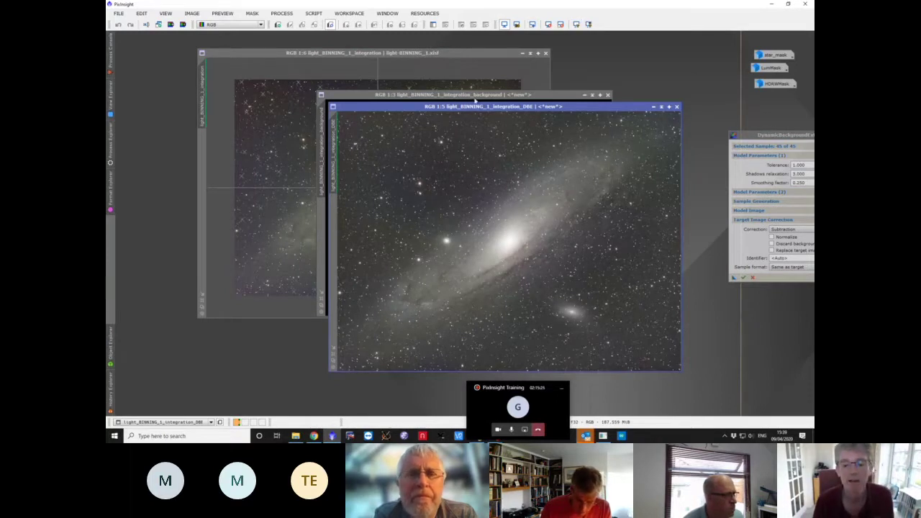
pyautogui.click(477, 96)
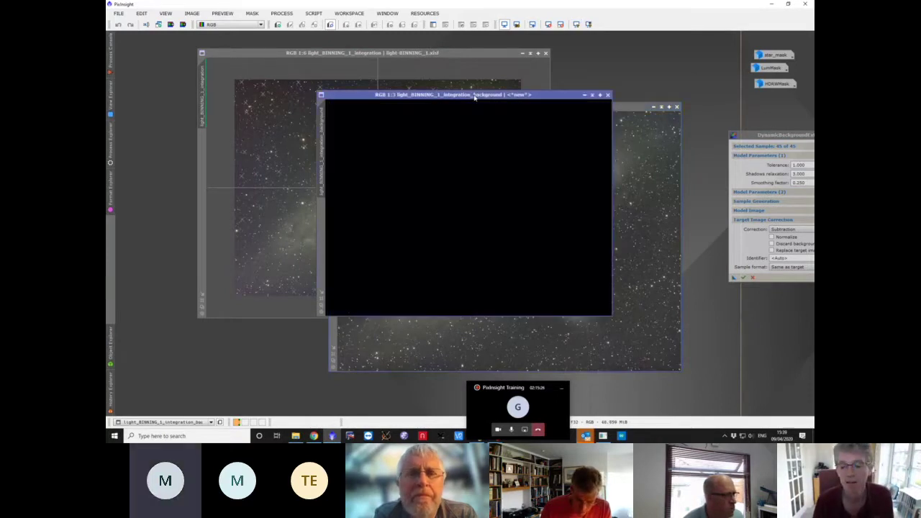
pyautogui.click(577, 25)
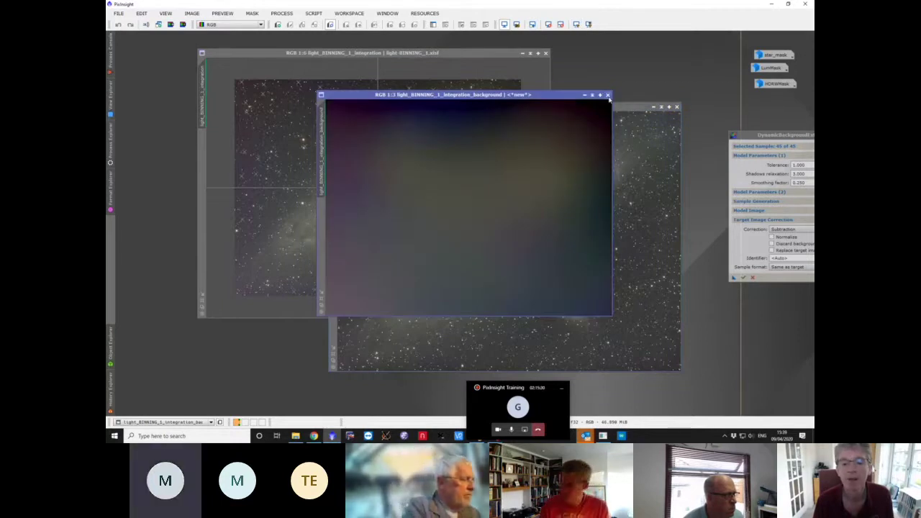
pyautogui.click(607, 94)
pyautogui.moveTo(544, 106); pyautogui.dragTo(434, 73)
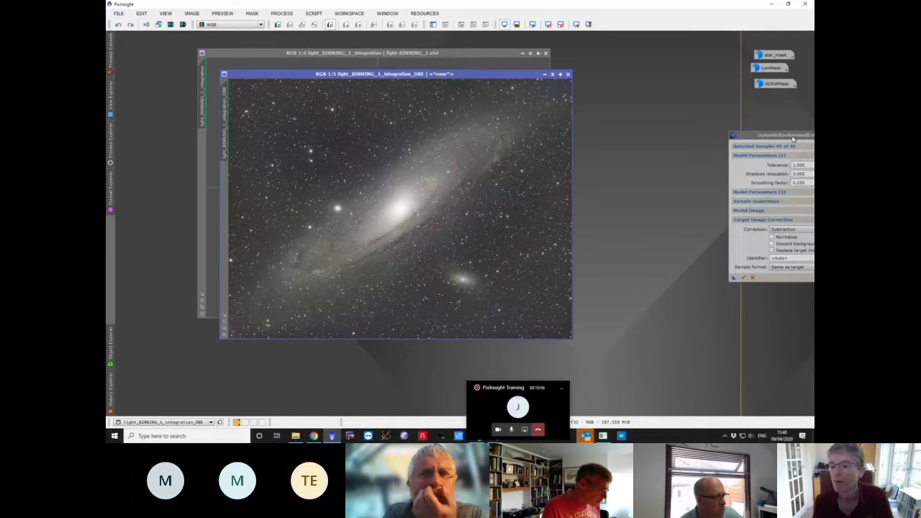
# - Examine the Model Image and Sample Generation settings of DynamicBackgroundExtraction
pyautogui.moveTo(794, 136); pyautogui.dragTo(611, 121)
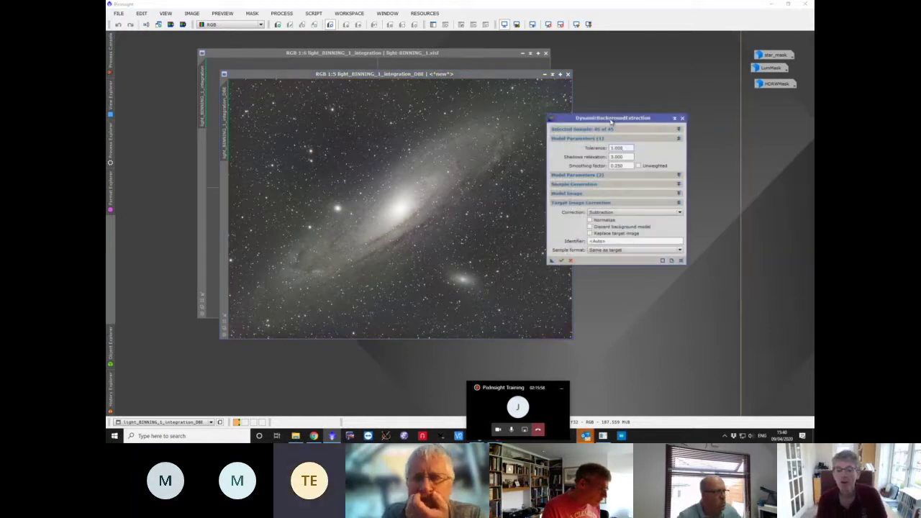
pyautogui.click(678, 193)
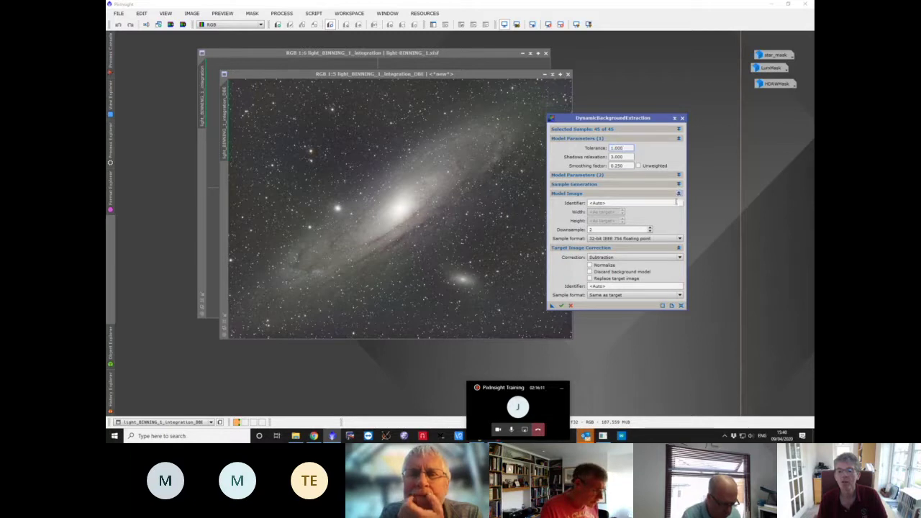
pyautogui.click(678, 184)
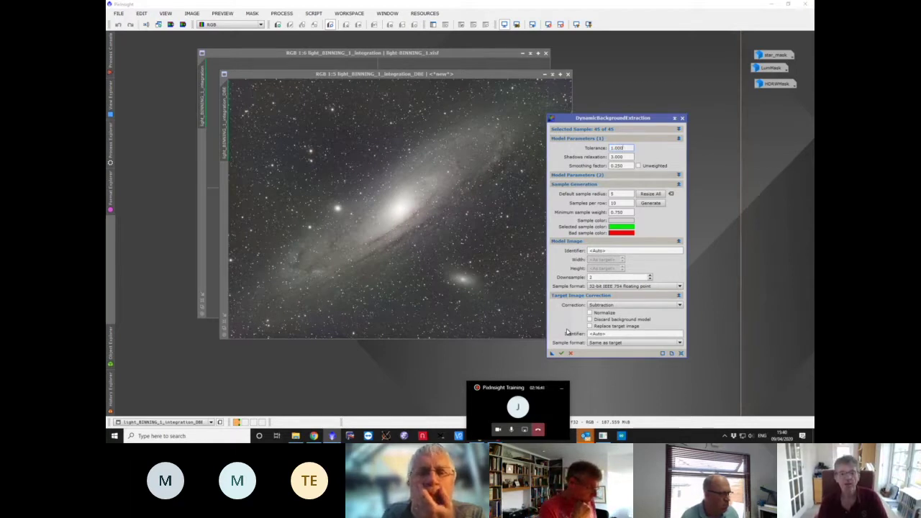
# - Run DynamicBackgroundExtraction again on the original integration image and auto-stretch the resulting background model for inspection
pyautogui.click(477, 55)
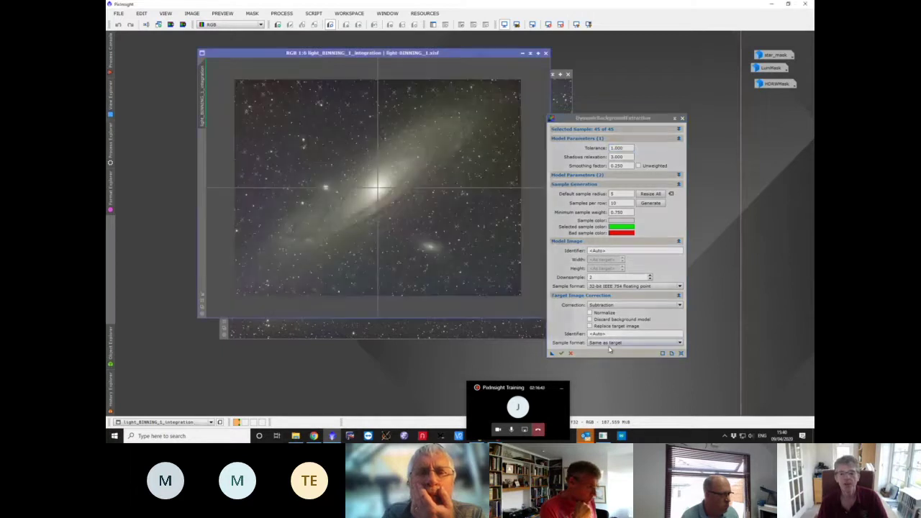
pyautogui.click(562, 353)
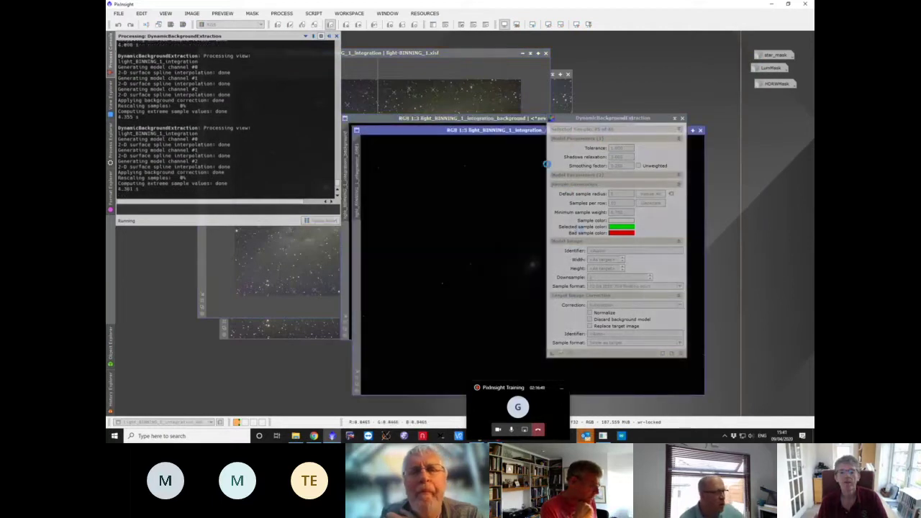
pyautogui.click(473, 121)
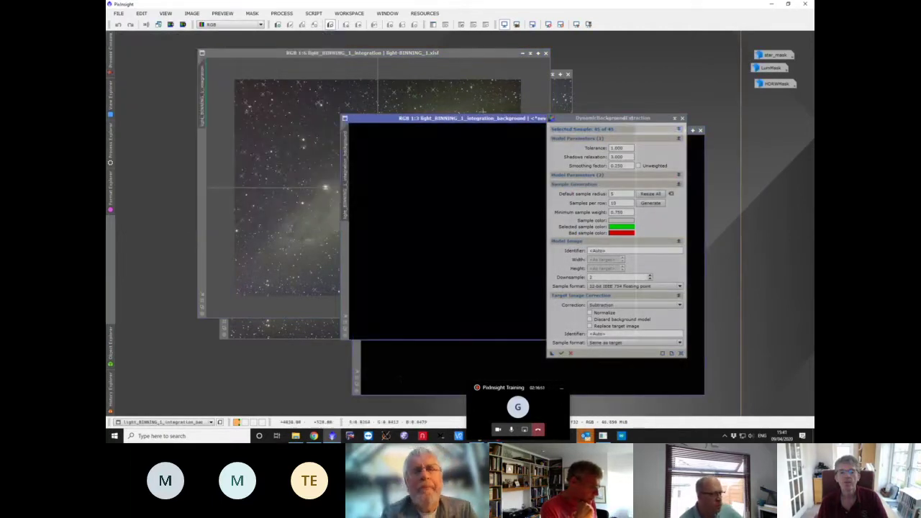
pyautogui.click(576, 25)
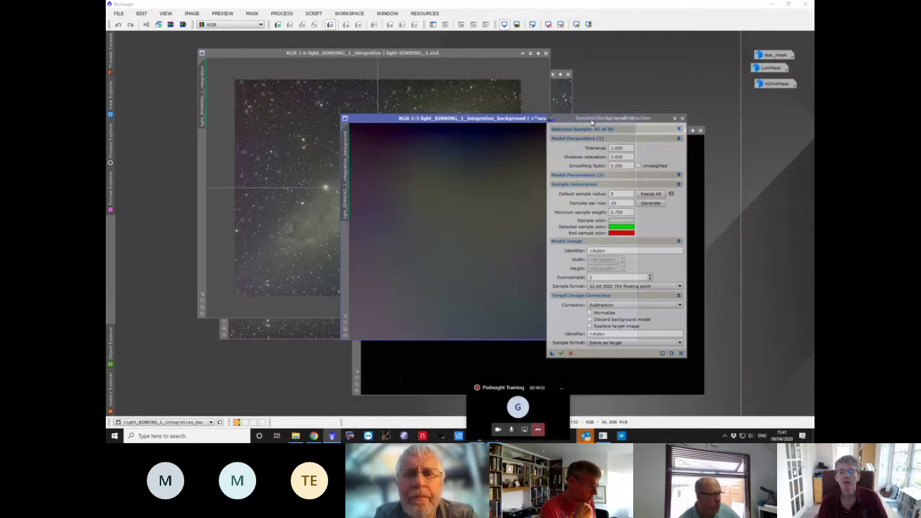
pyautogui.moveTo(592, 122); pyautogui.dragTo(735, 133)
pyautogui.moveTo(541, 121); pyautogui.dragTo(455, 124)
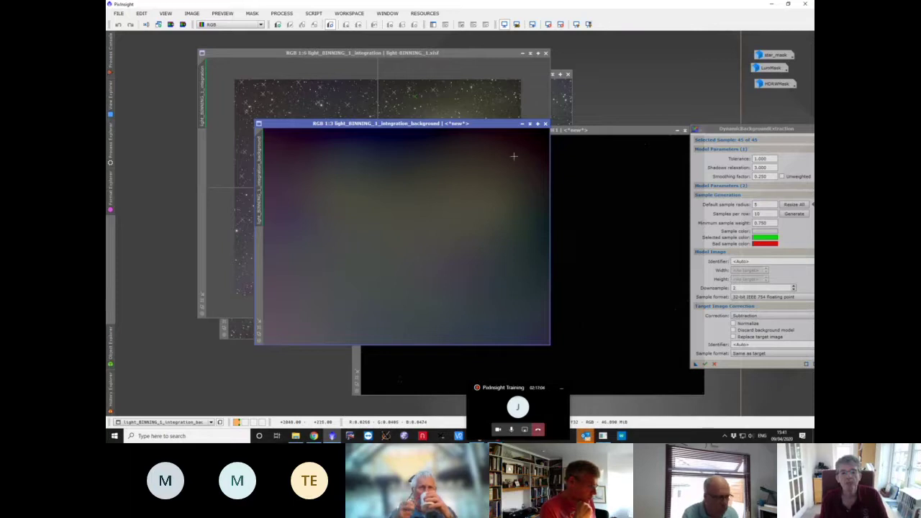
pyautogui.moveTo(459, 126); pyautogui.dragTo(435, 124)
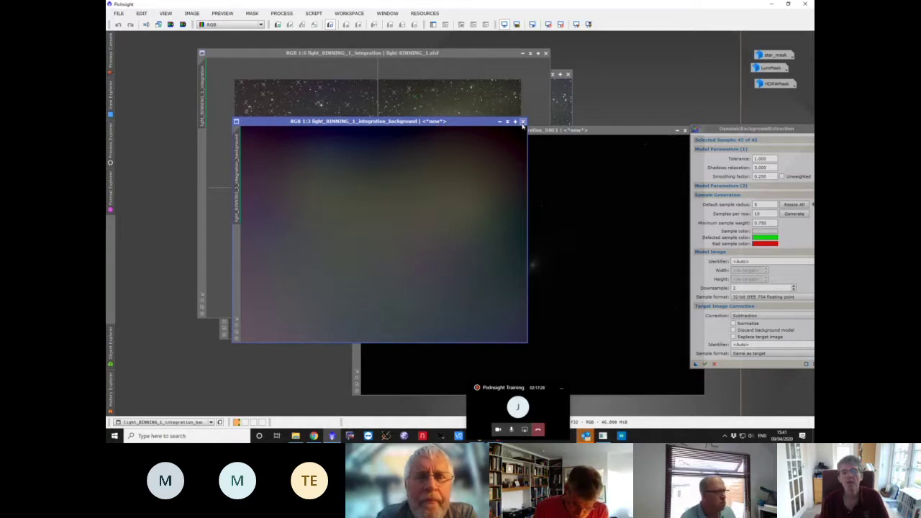
# - Close the repeated run's background model and its duplicate corrected image
pyautogui.click(523, 121)
pyautogui.moveTo(569, 130); pyautogui.dragTo(360, 109)
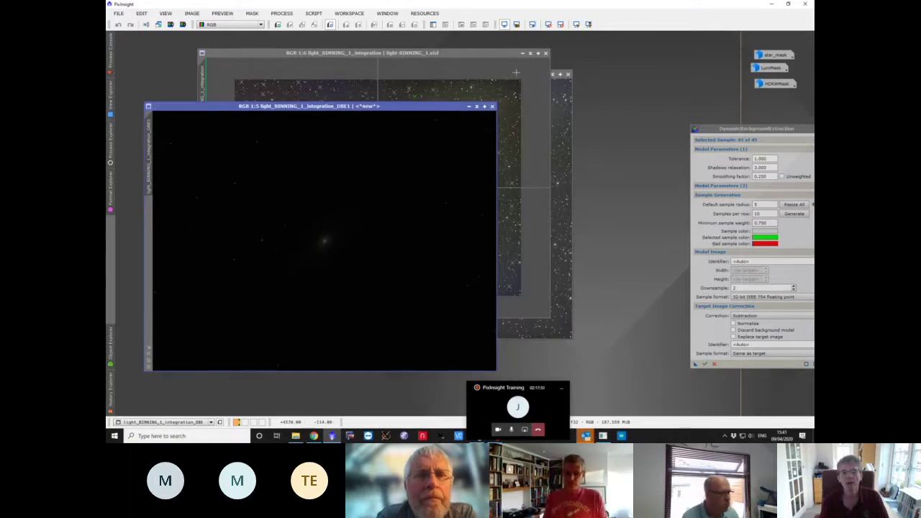
pyautogui.click(492, 105)
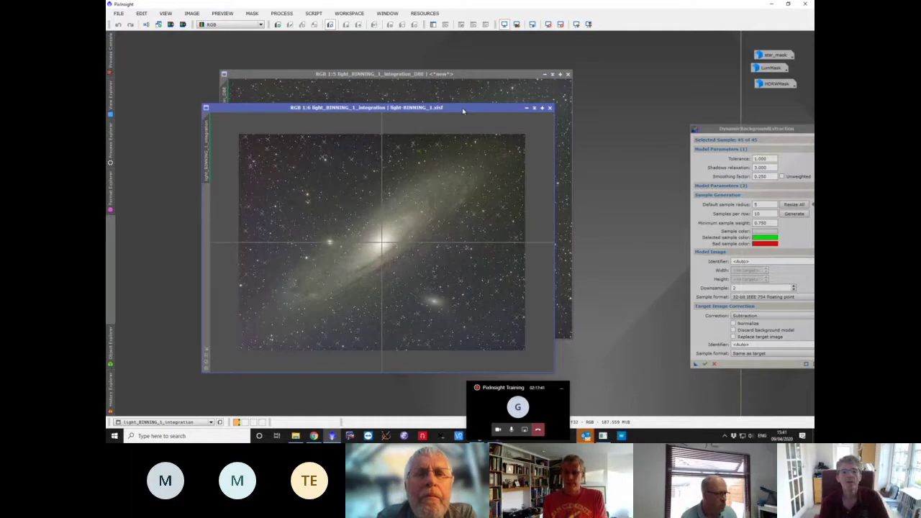
# - Arrange the original integration and the DBE-corrected image side by side for comparison, with the DynamicBackgroundExtraction dialog fully in view
pyautogui.click(447, 94)
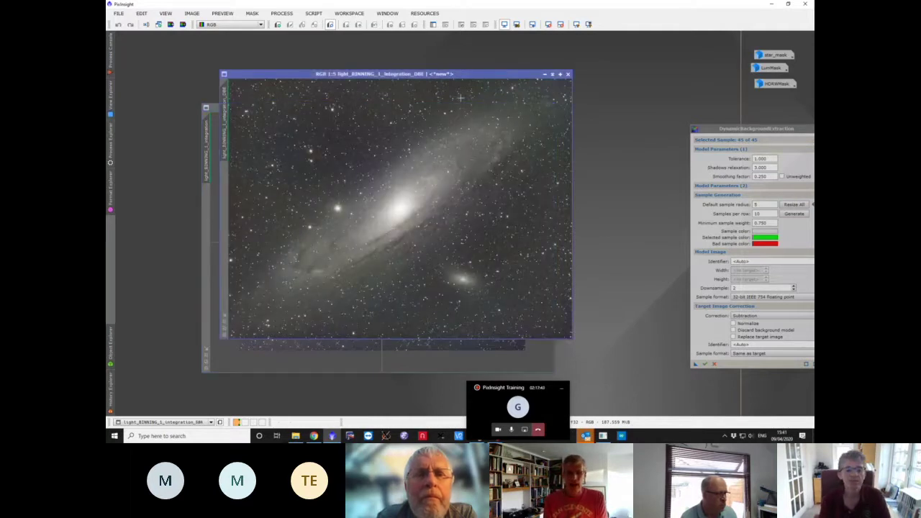
pyautogui.moveTo(448, 74); pyautogui.dragTo(603, 73)
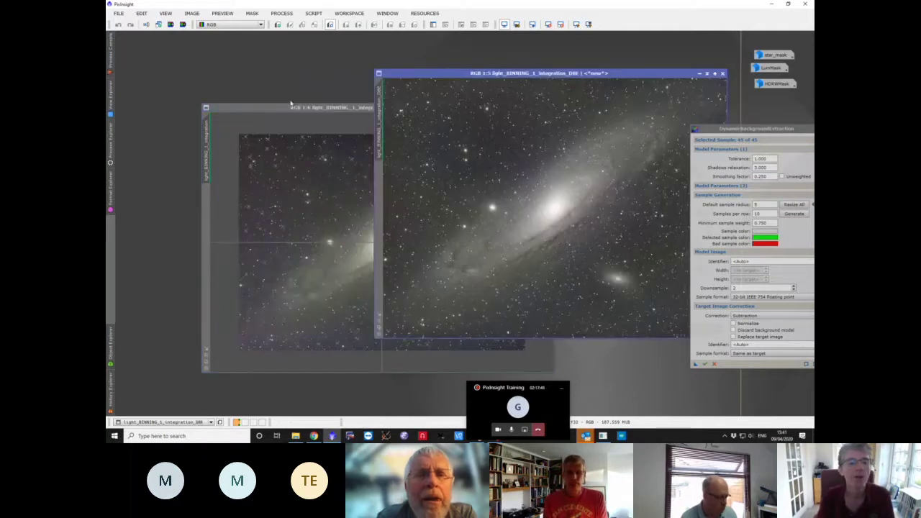
pyautogui.moveTo(307, 110); pyautogui.dragTo(220, 38)
pyautogui.moveTo(554, 75); pyautogui.dragTo(612, 51)
pyautogui.moveTo(752, 128); pyautogui.dragTo(563, 161)
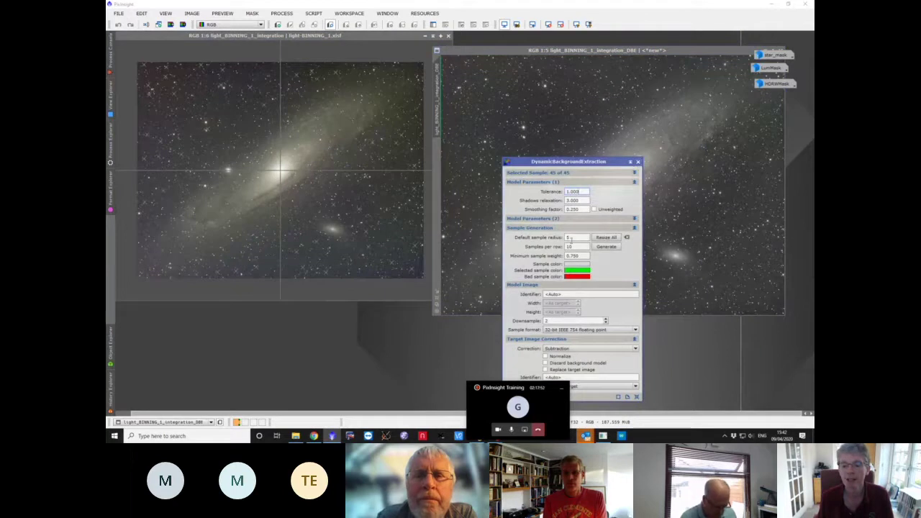
pyautogui.moveTo(580, 167); pyautogui.dragTo(563, 81)
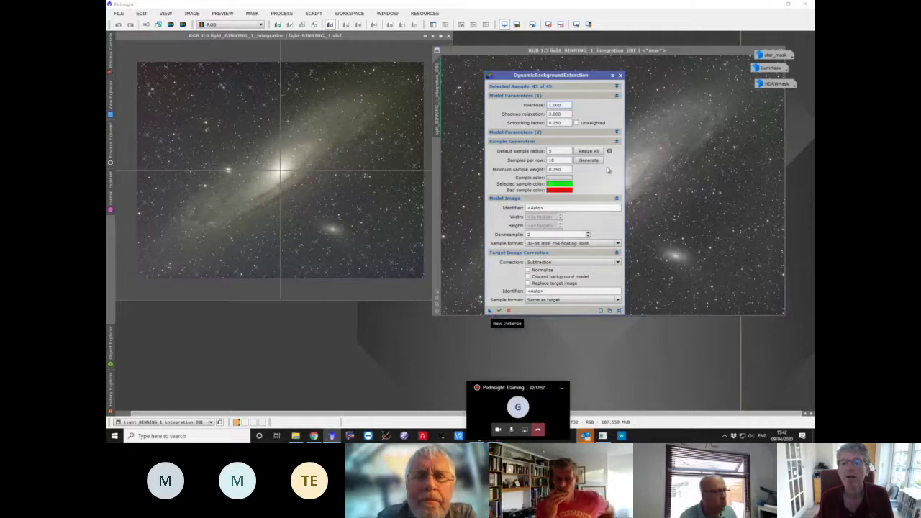
# - Cancel the DynamicBackgroundExtraction session, then minimise the original integration image and park its icon beneath the mask icons
pyautogui.click(619, 75)
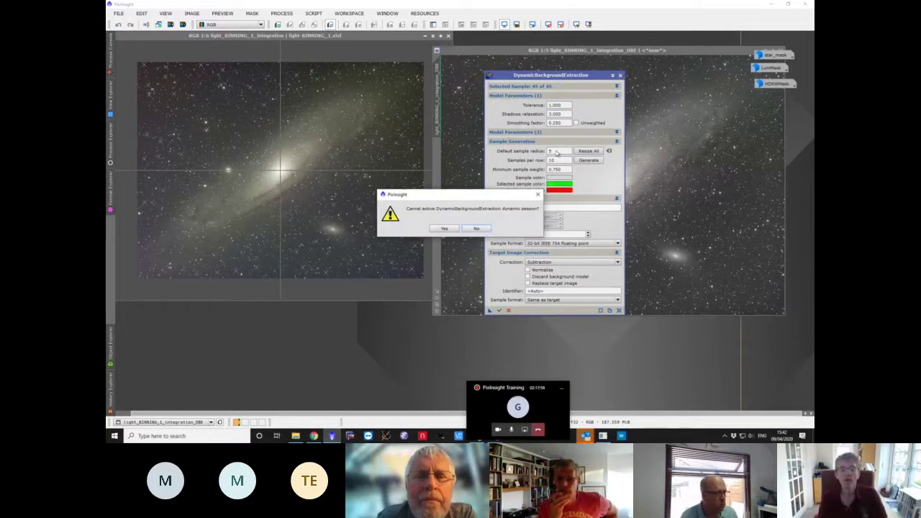
pyautogui.click(444, 229)
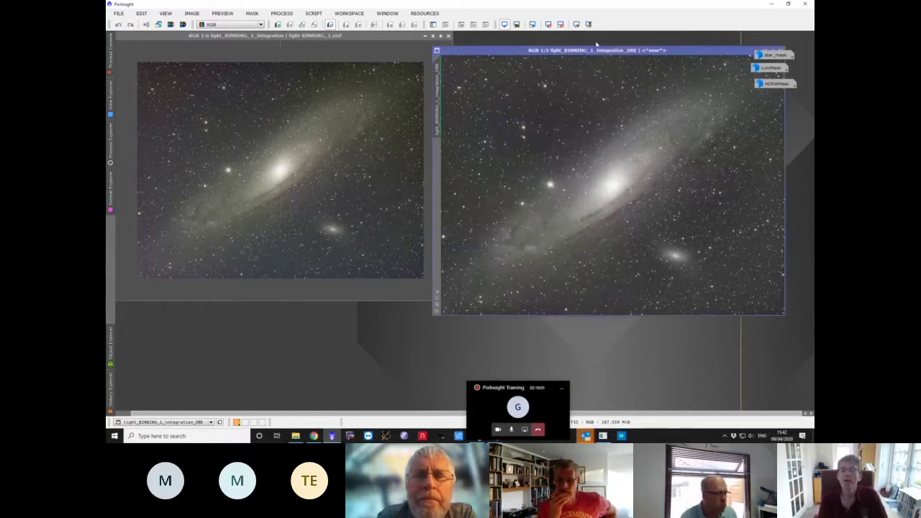
pyautogui.moveTo(603, 56); pyautogui.dragTo(433, 69)
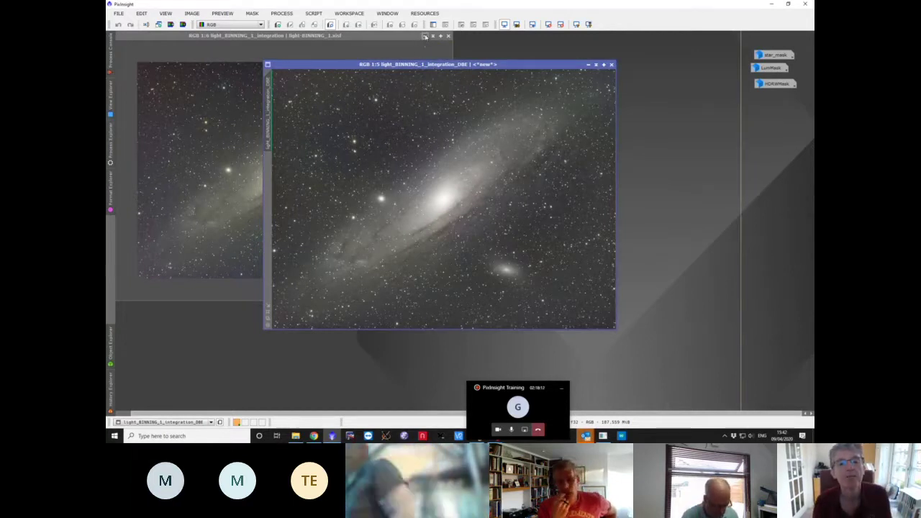
pyautogui.click(424, 35)
pyautogui.moveTo(309, 175); pyautogui.dragTo(773, 109)
pyautogui.moveTo(564, 69); pyautogui.dragTo(497, 64)
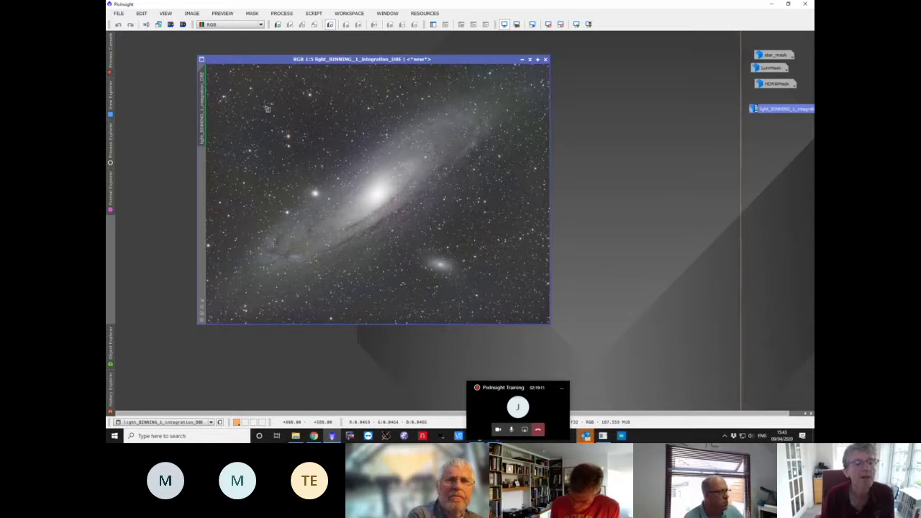
# - Draw a preview about 475 × 350 px on empty sky above the galaxy's left side and load it as BackgroundNeutralization's region of interest
pyautogui.moveTo(259, 102); pyautogui.dragTo(292, 127)
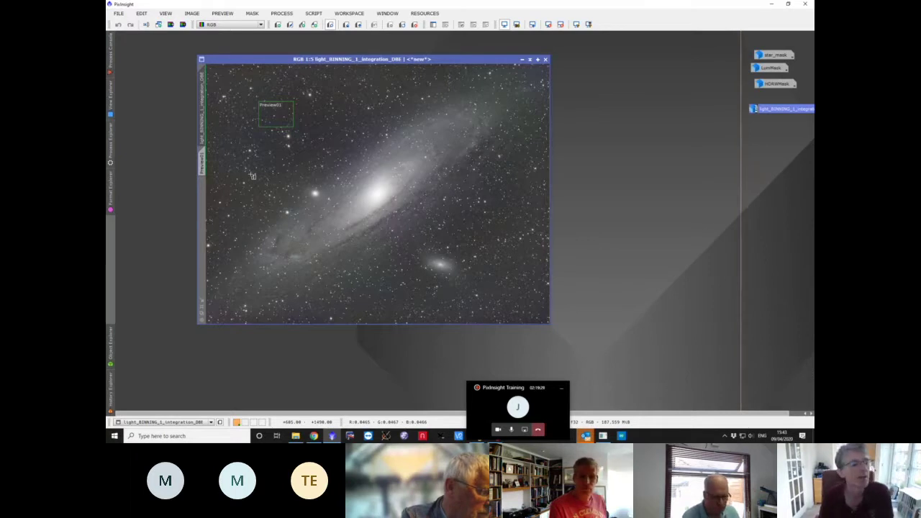
pyautogui.click(112, 150)
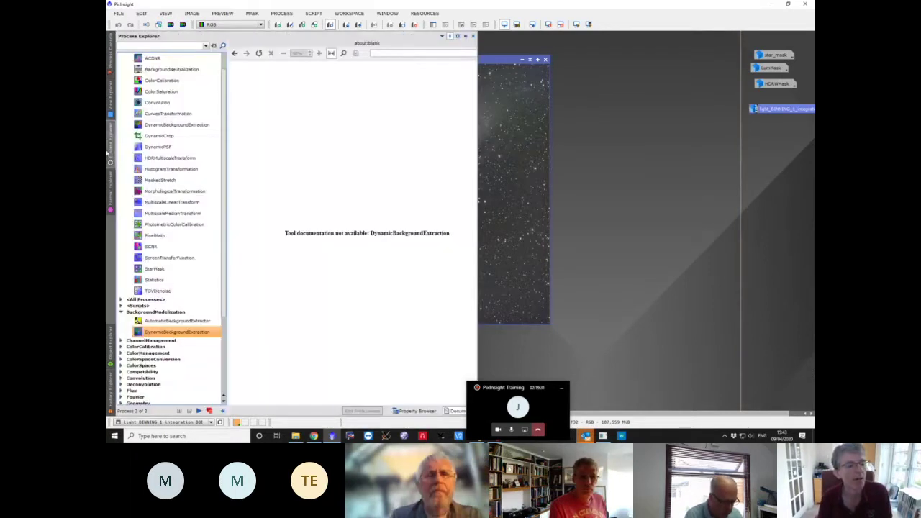
pyautogui.doubleClick(171, 70)
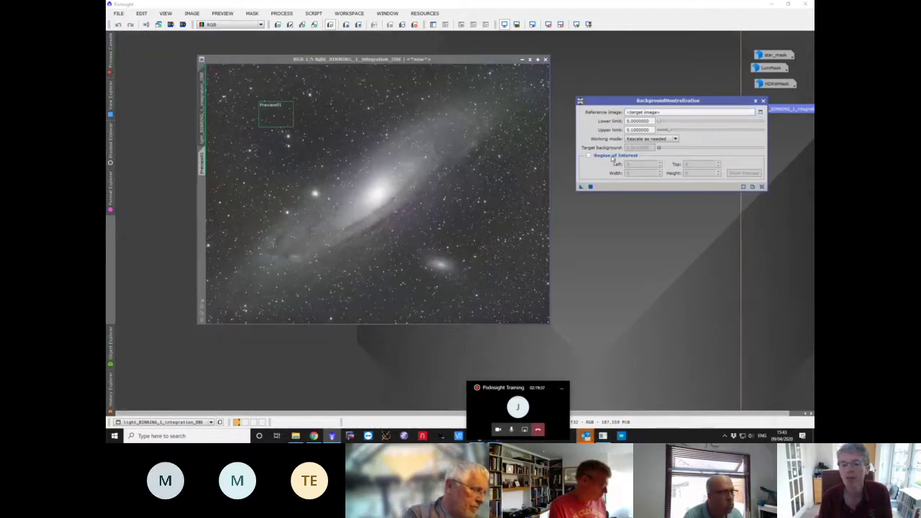
pyautogui.click(612, 157)
pyautogui.click(744, 174)
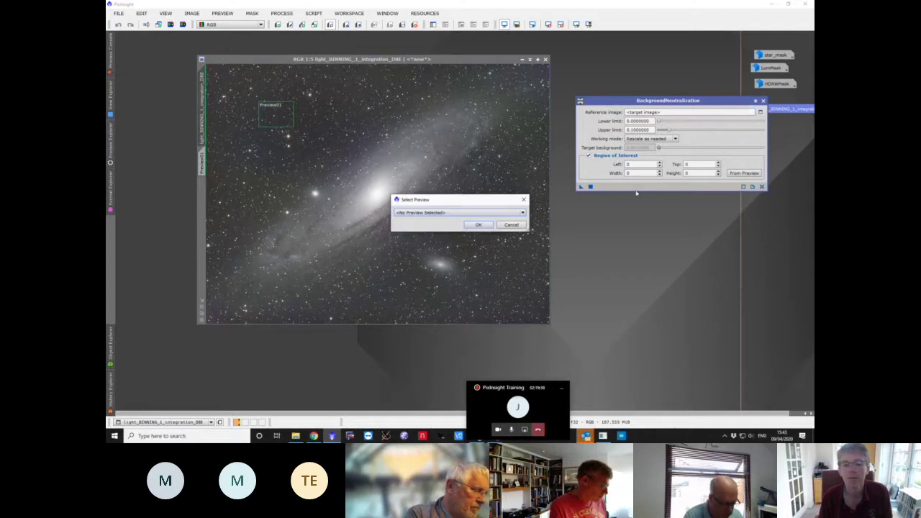
pyautogui.click(496, 213)
pyautogui.click(479, 222)
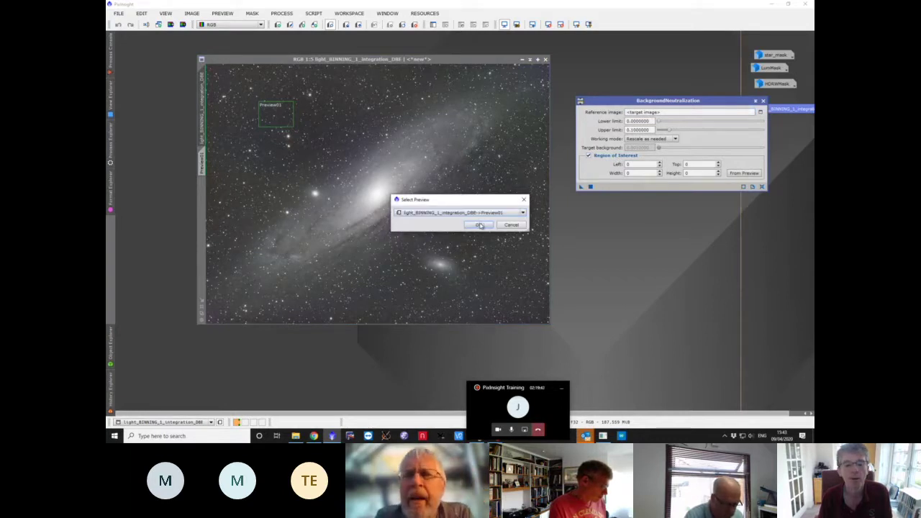
pyautogui.click(479, 225)
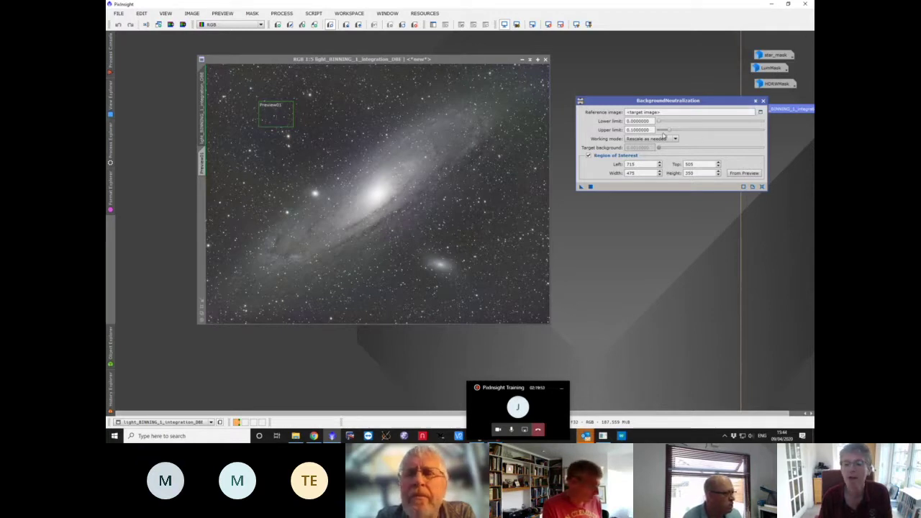
# - Apply BackgroundNeutralization with an upper limit of 0.047 to the DBE-corrected image and close the dialog
pyautogui.doubleClick(639, 130)
pyautogui.write('.047')
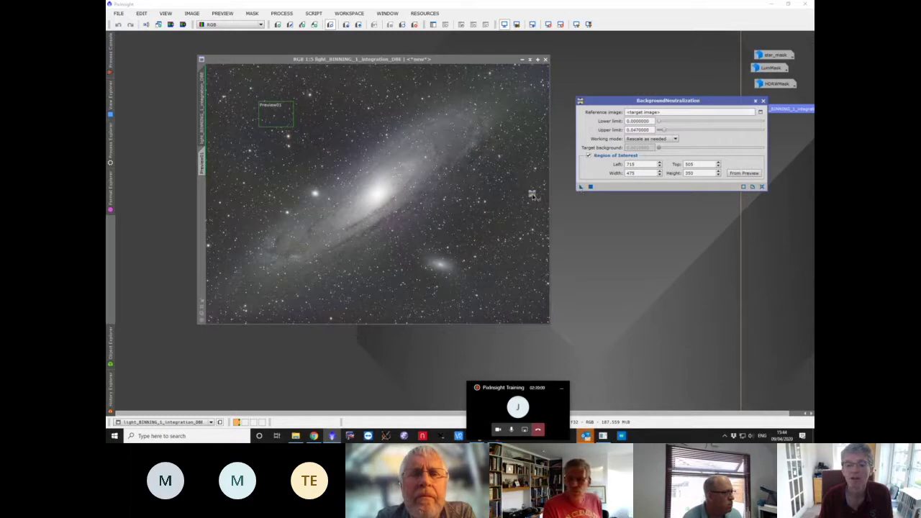
pyautogui.moveTo(532, 195); pyautogui.dragTo(532, 196)
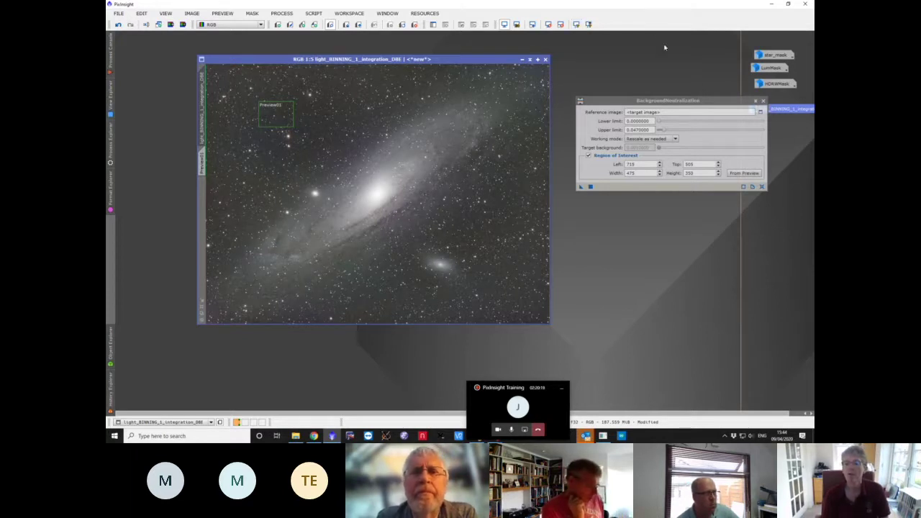
pyautogui.click(762, 103)
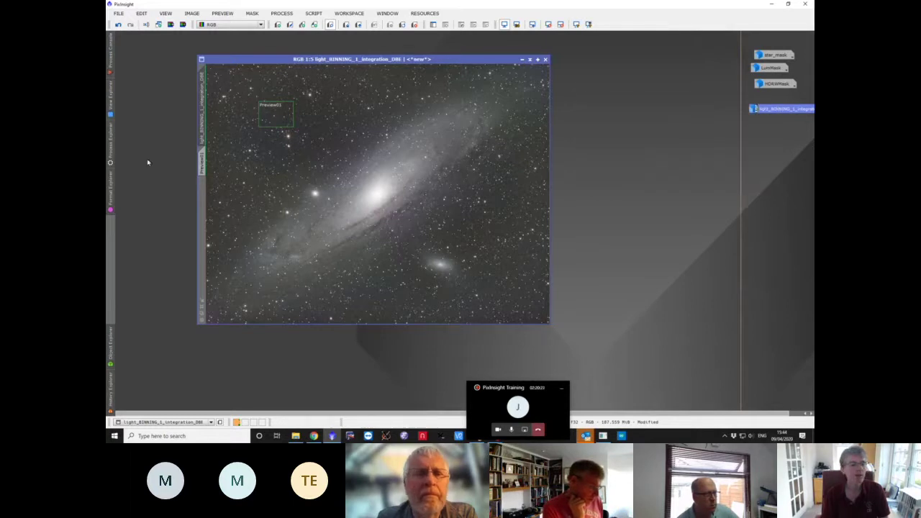
# - Open ColorCalibration and set its background reference region of interest from Preview01 of the DBE-corrected image
pyautogui.click(111, 141)
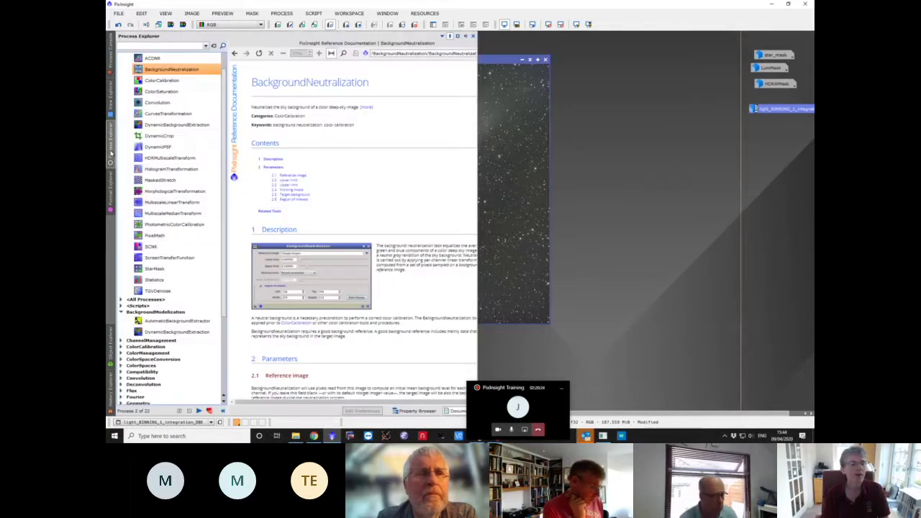
pyautogui.doubleClick(173, 81)
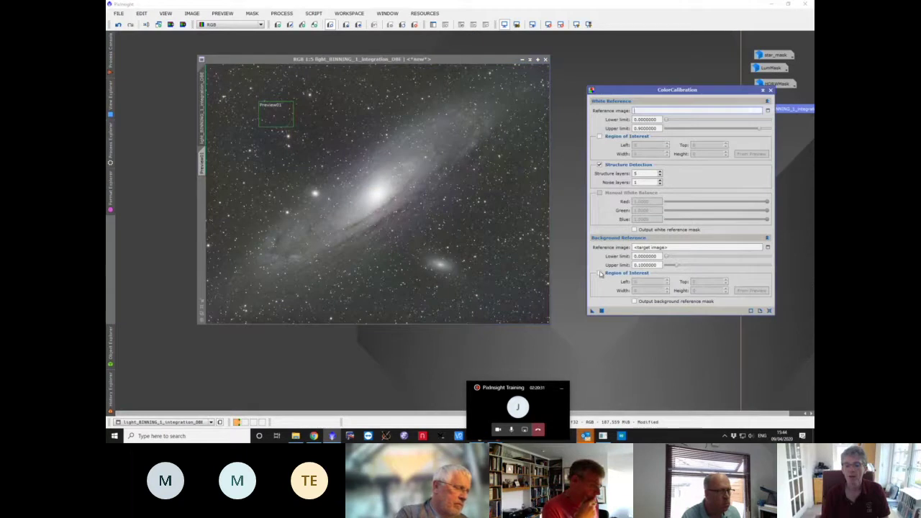
pyautogui.click(600, 273)
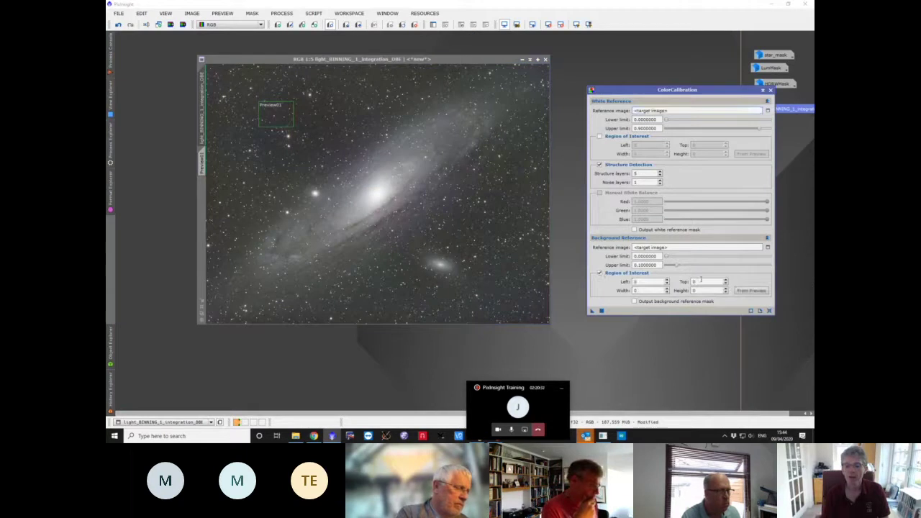
pyautogui.click(755, 290)
pyautogui.click(409, 214)
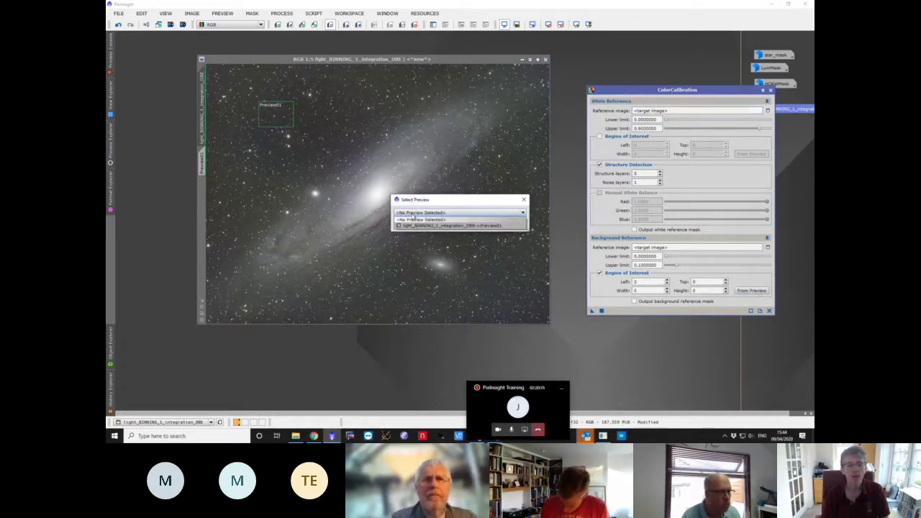
pyautogui.click(414, 225)
pyautogui.click(480, 225)
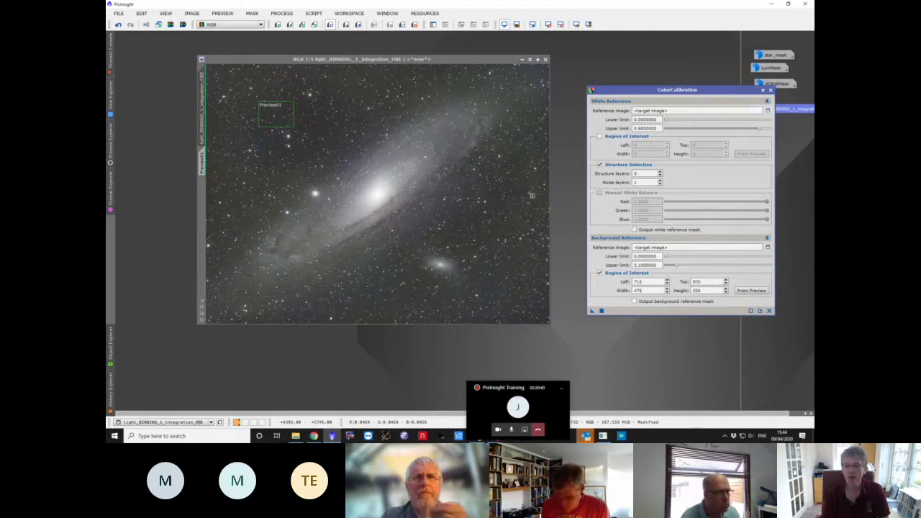
# - Apply ColorCalibration to the DBE-corrected image with background upper limit 0.047 and structure detection off, and auto-stretch the result
pyautogui.doubleClick(647, 265)
pyautogui.write('.045')
pyautogui.click(628, 344)
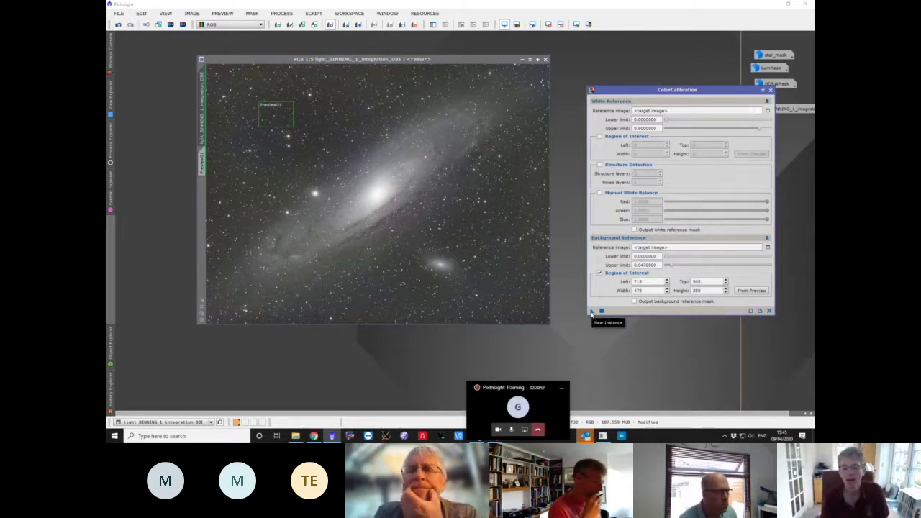
pyautogui.moveTo(591, 311); pyautogui.dragTo(500, 305)
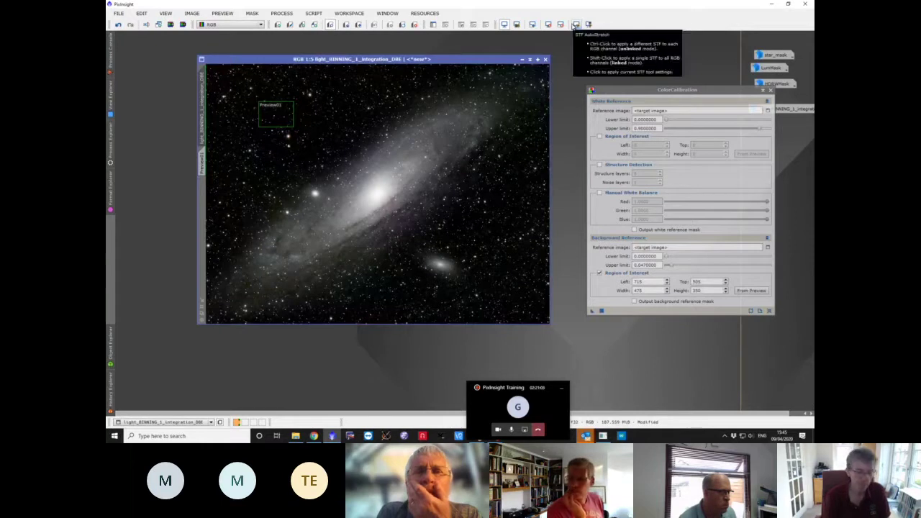
pyautogui.click(574, 25)
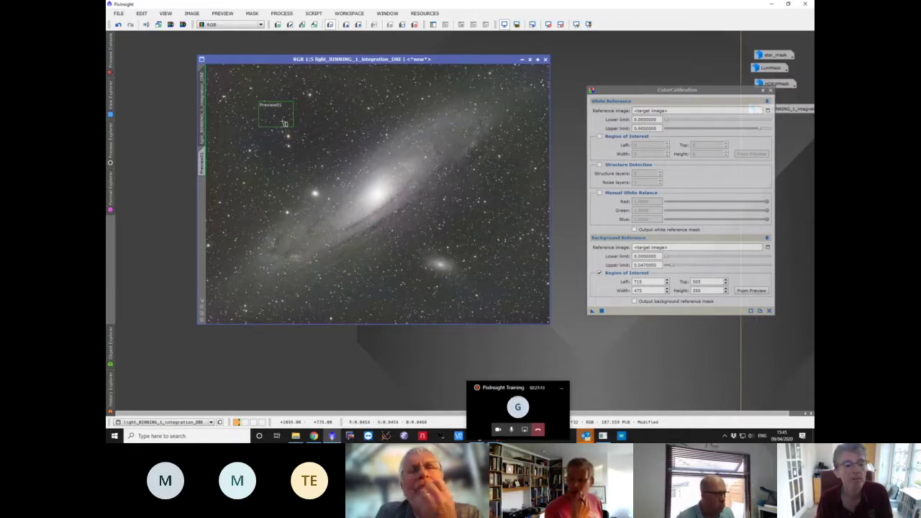
pyautogui.click(769, 90)
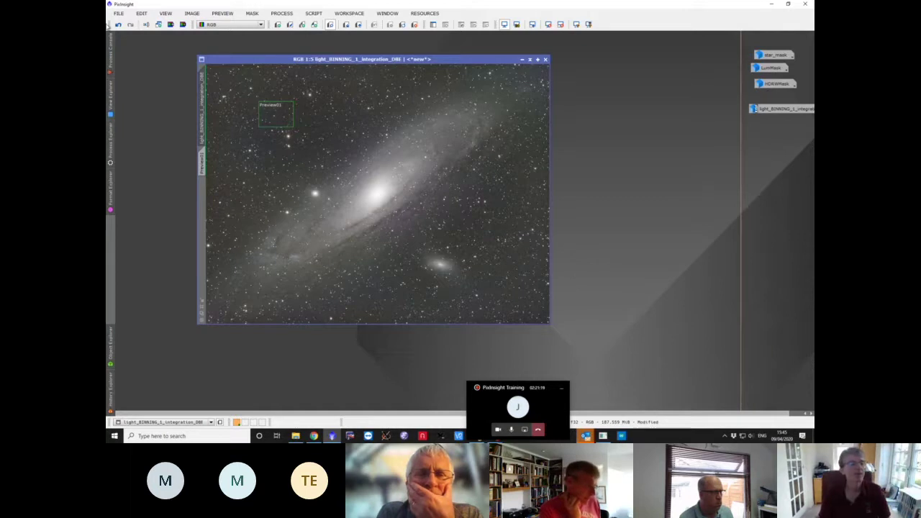
# - Review the background limits and region of interest in ColorCalibration and BackgroundNeutralization, then close both dialogs
pyautogui.click(108, 137)
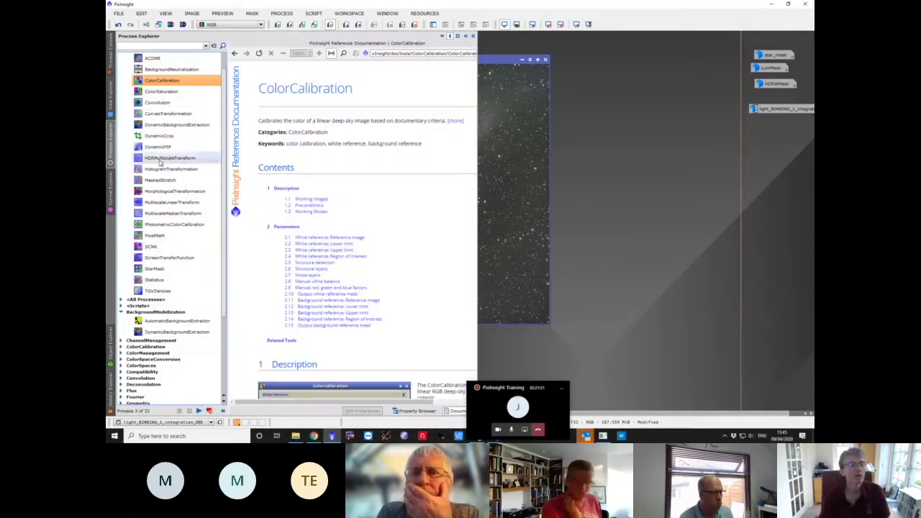
pyautogui.doubleClick(164, 83)
pyautogui.click(702, 92)
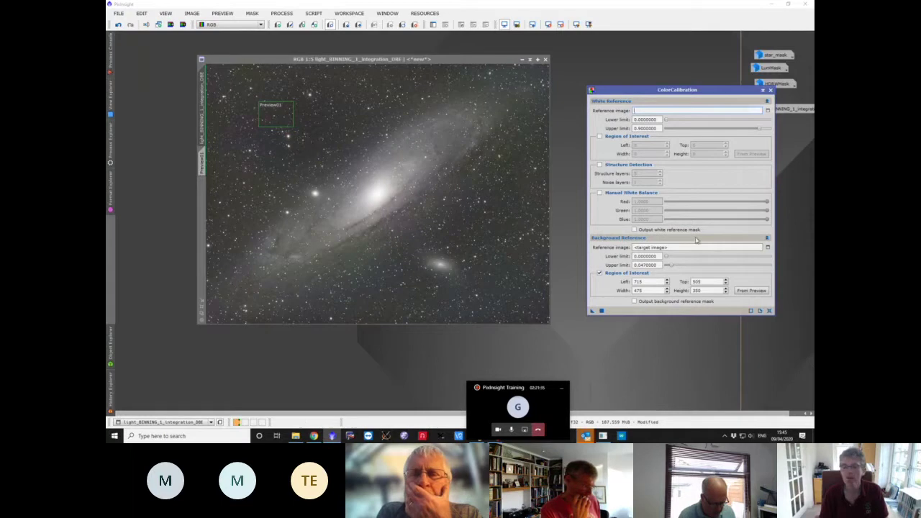
pyautogui.click(659, 265)
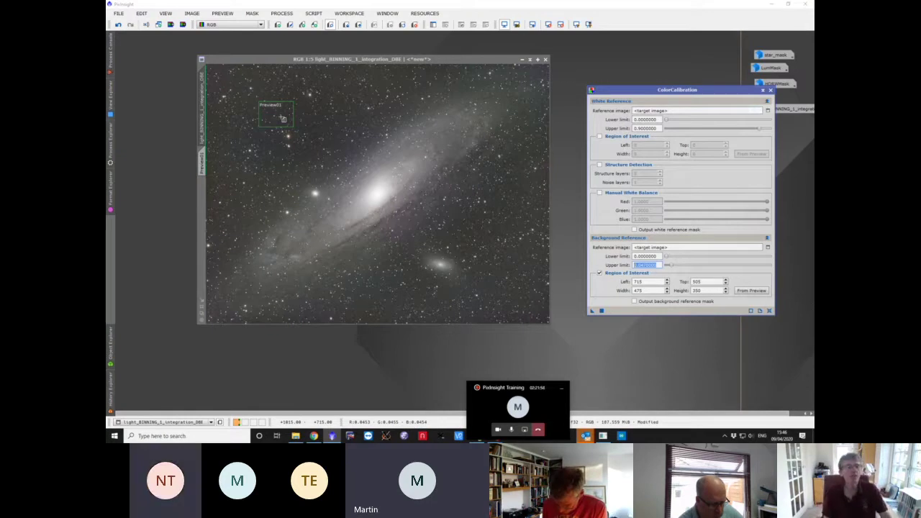
pyautogui.click(117, 144)
pyautogui.doubleClick(164, 72)
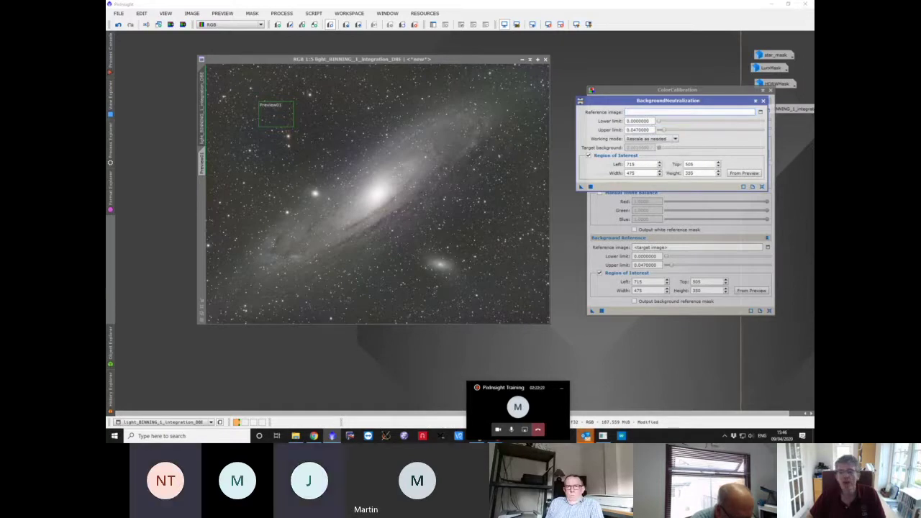
pyautogui.click(763, 101)
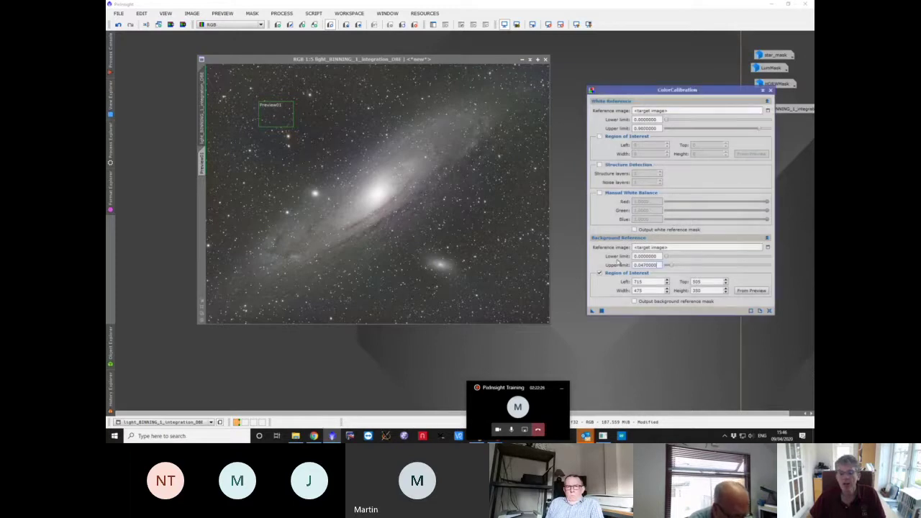
pyautogui.moveTo(617, 263)
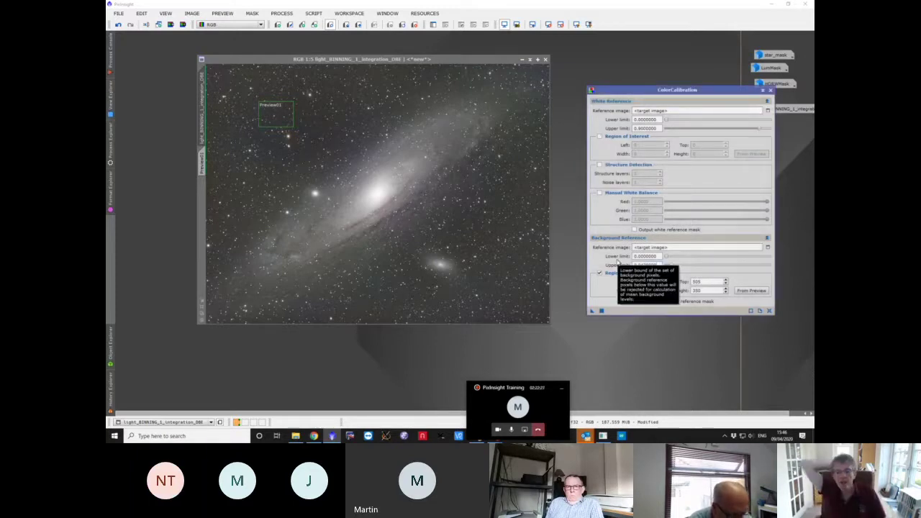
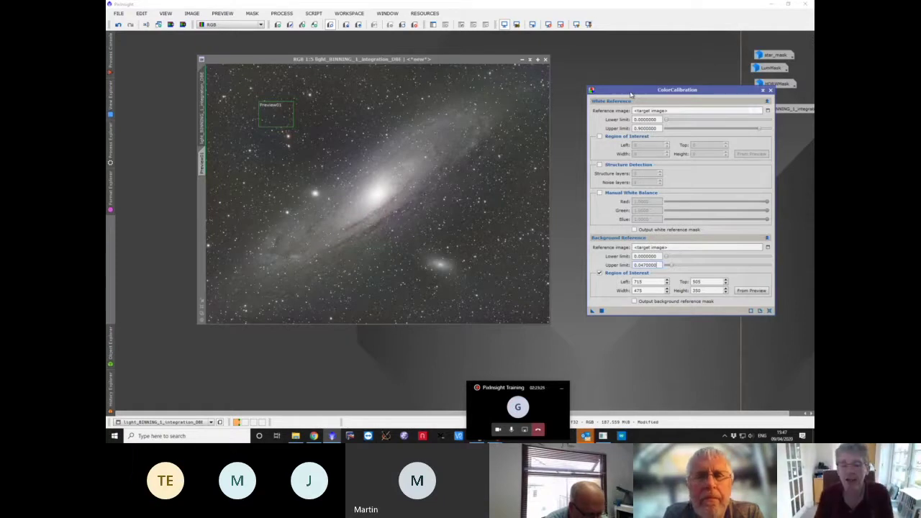
pyautogui.click(772, 92)
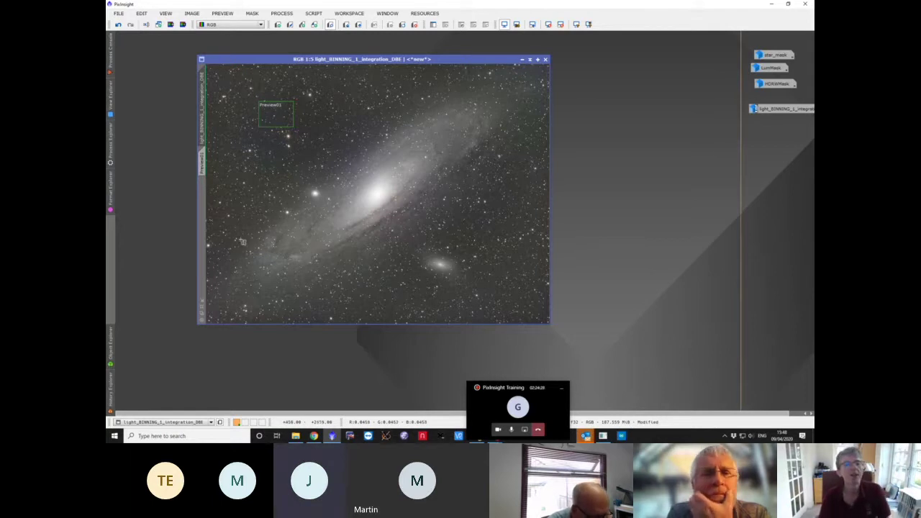
# - Examine the per-channel Statistics of Preview01 on the DBE-corrected image
pyautogui.click(288, 14)
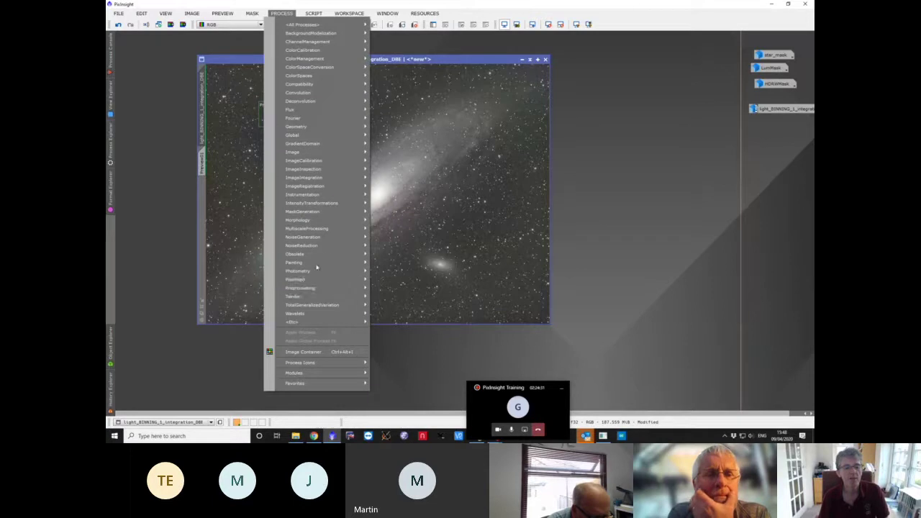
pyautogui.moveTo(319, 152)
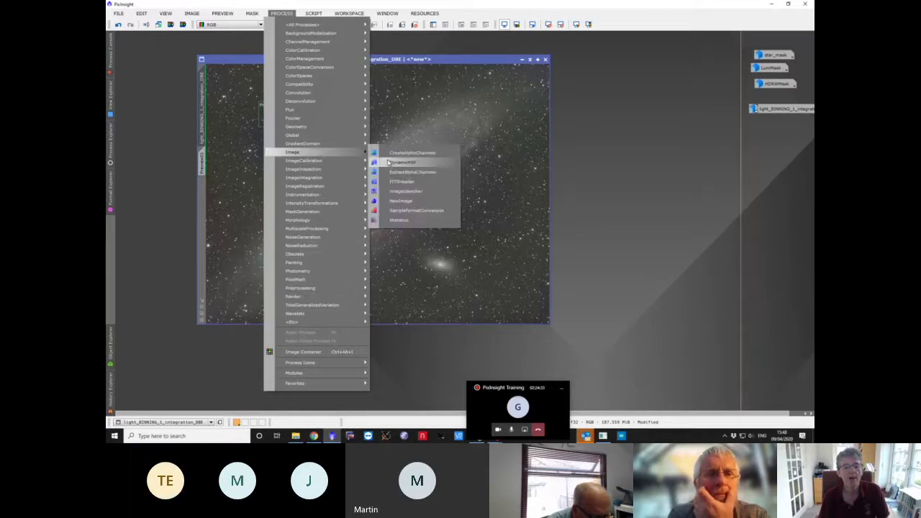
pyautogui.click(400, 221)
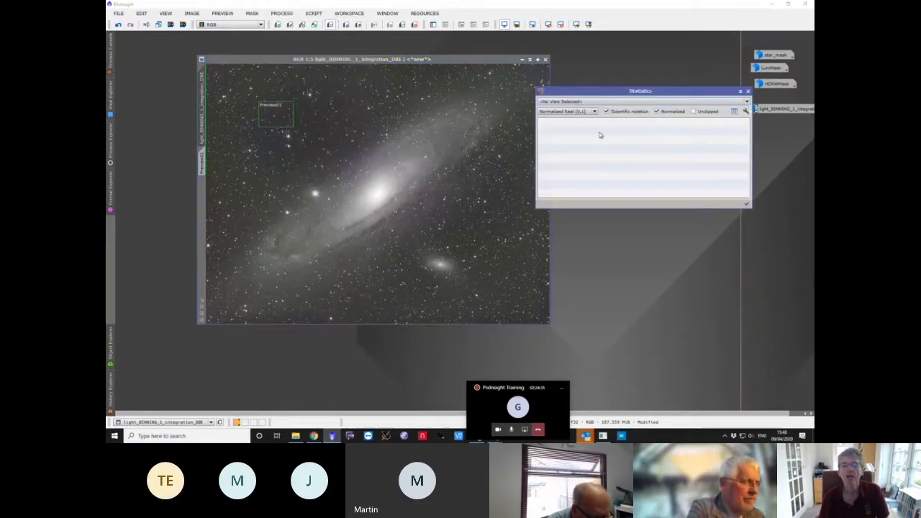
pyautogui.click(600, 102)
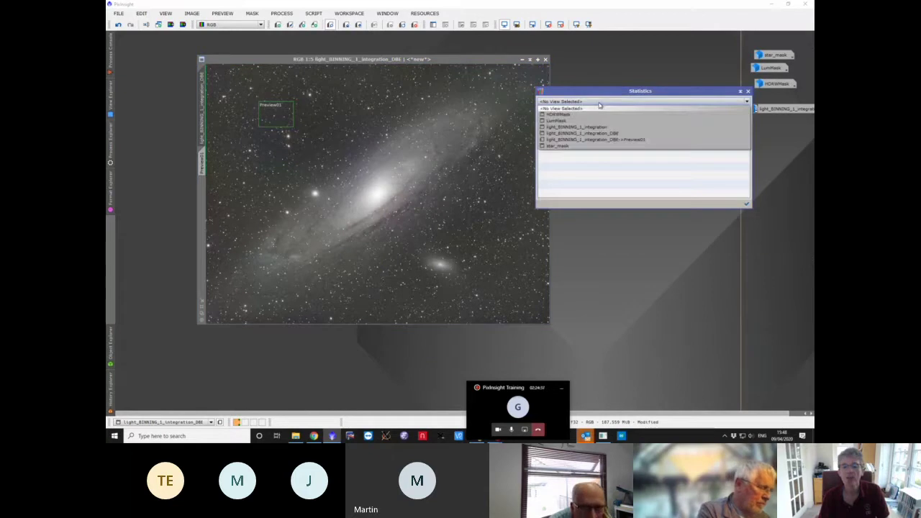
pyautogui.click(592, 141)
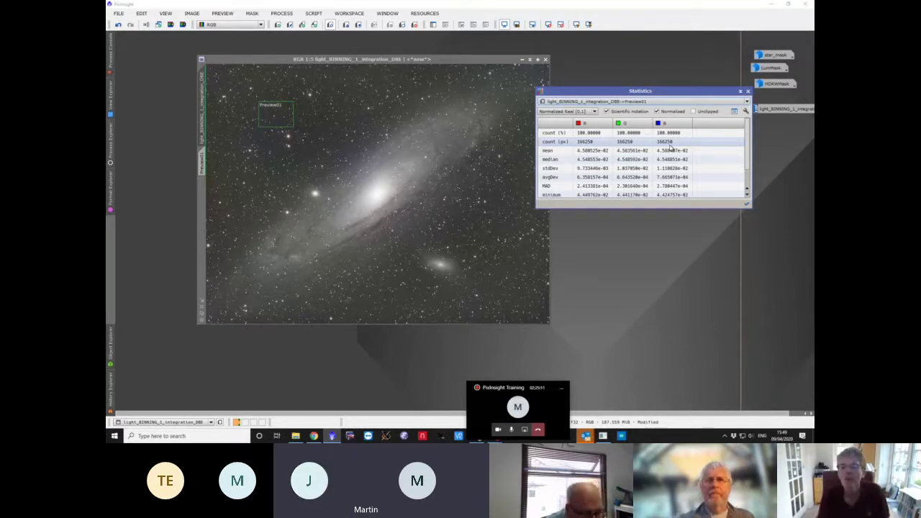
# - Close the Statistics window, apply LumMask as an inverted mask to the DBE-corrected image, and hide the mask overlay
pyautogui.click(747, 91)
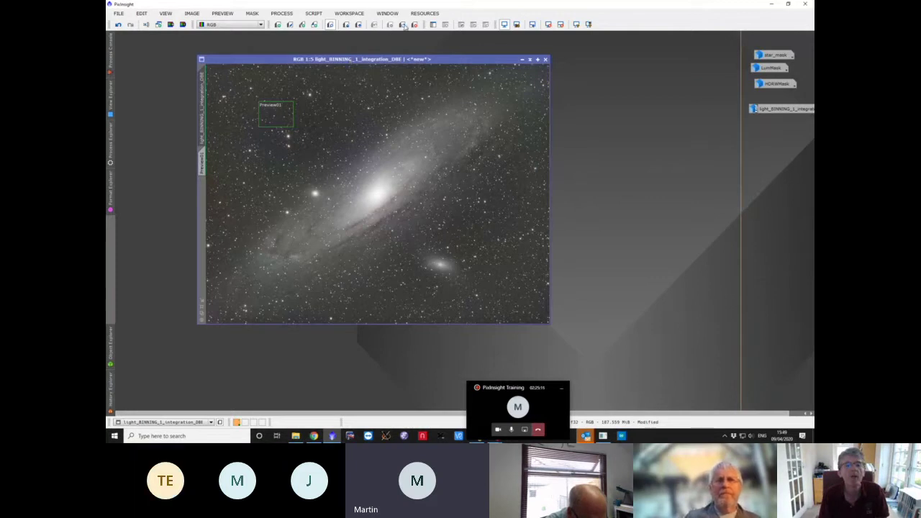
pyautogui.click(433, 26)
pyautogui.click(429, 215)
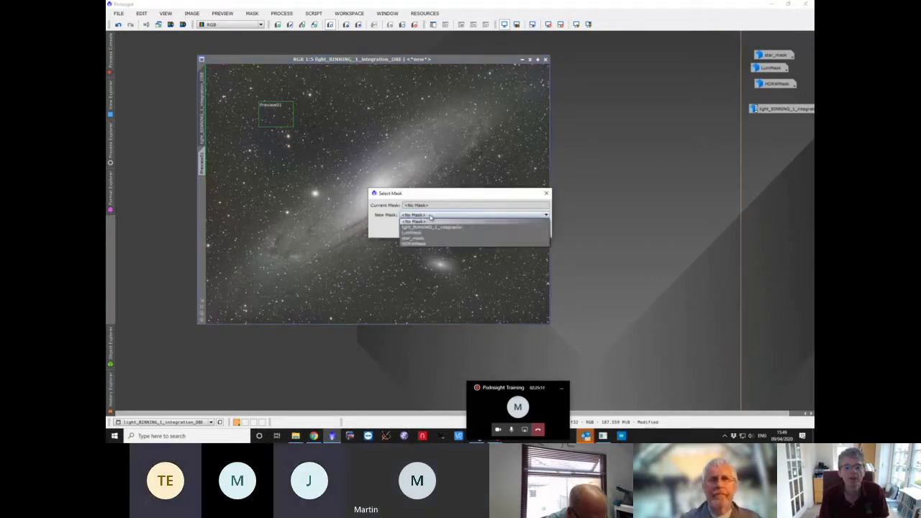
pyautogui.click(426, 232)
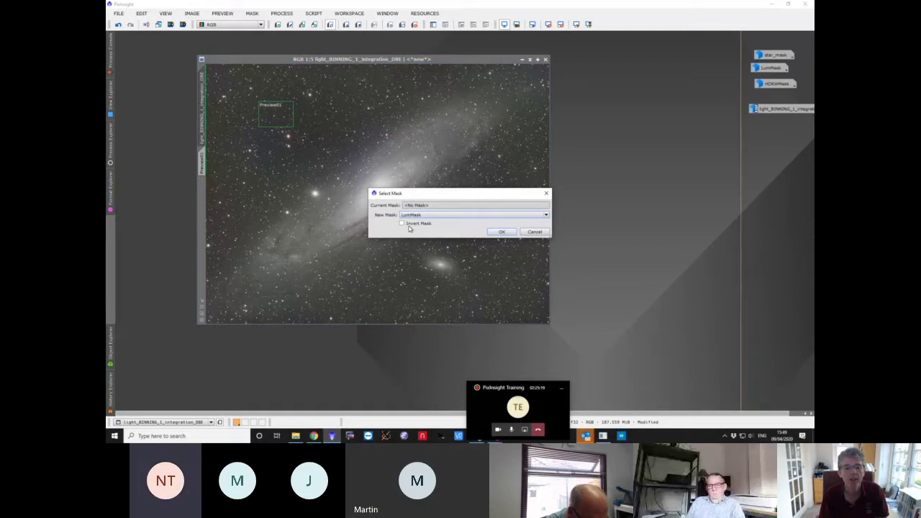
pyautogui.click(403, 224)
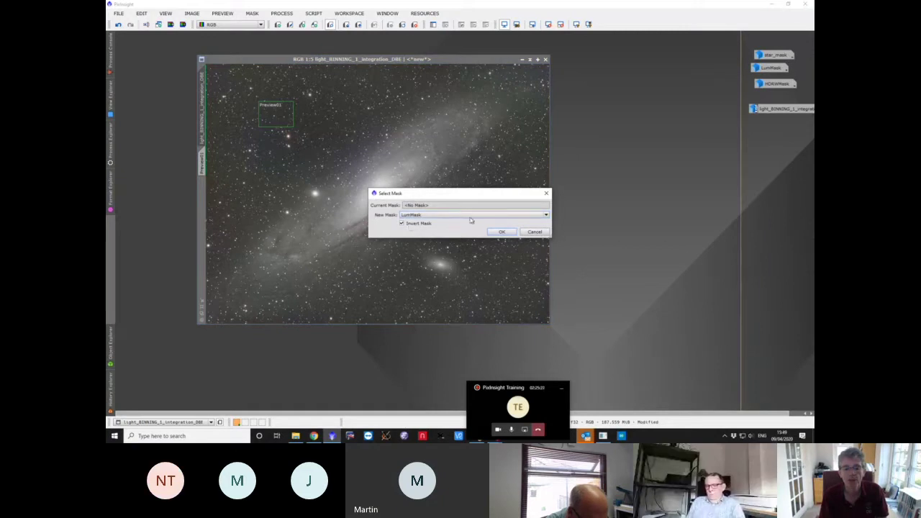
pyautogui.click(507, 232)
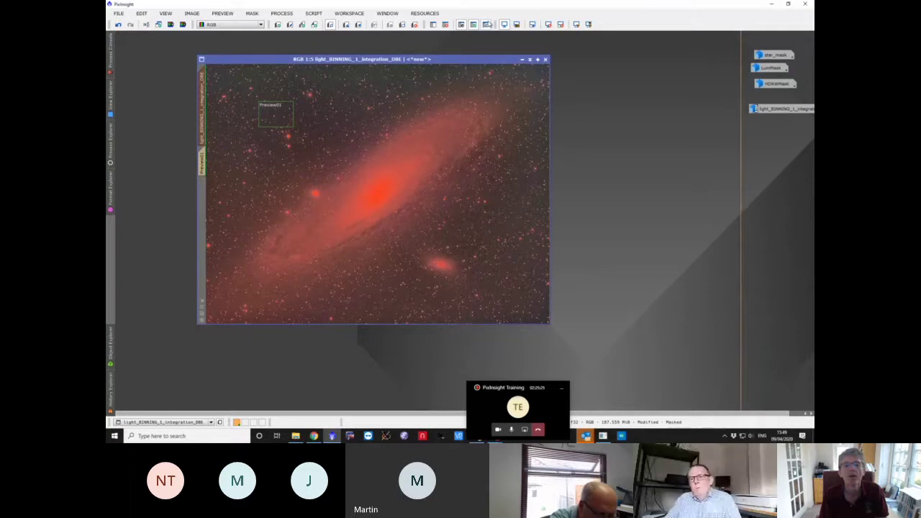
pyautogui.click(487, 24)
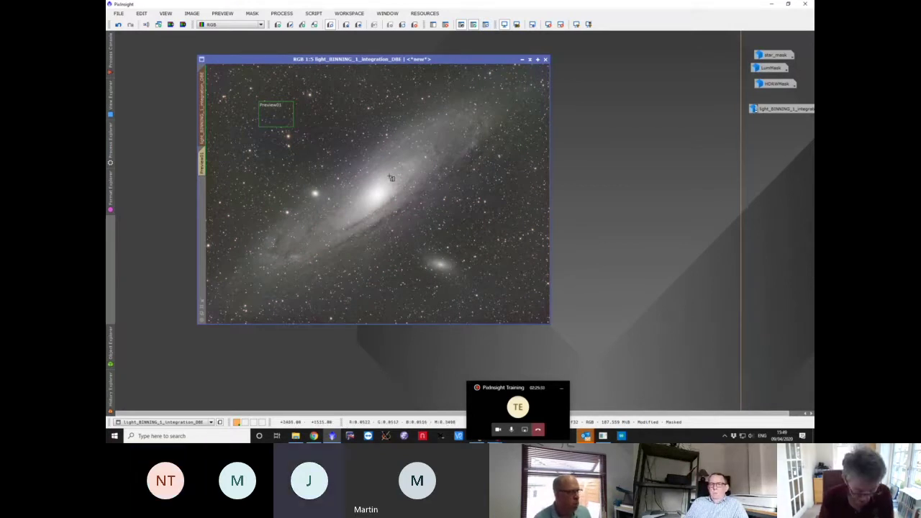
# - Create a second preview spanning dark sky and the galaxy's upper edge, display it, and open the TGVDenoise process
pyautogui.moveTo(328, 101); pyautogui.dragTo(419, 173)
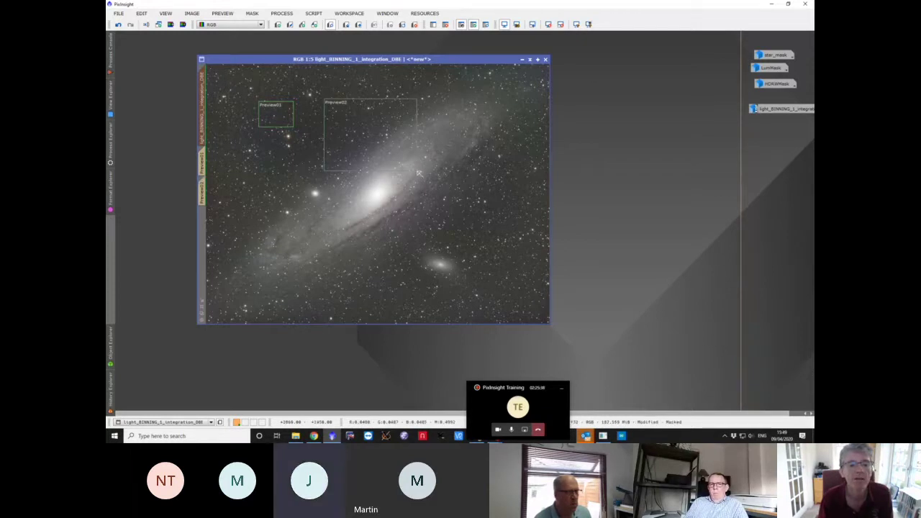
pyautogui.click(204, 193)
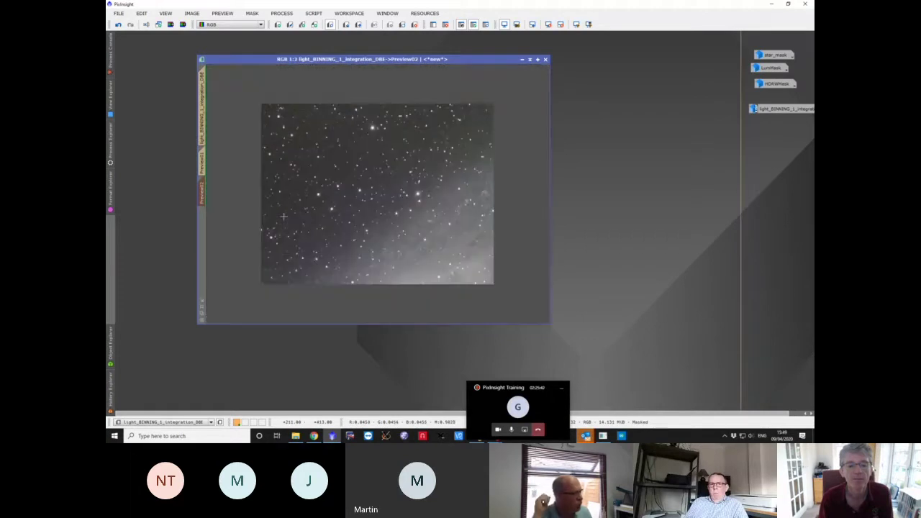
pyautogui.click(109, 158)
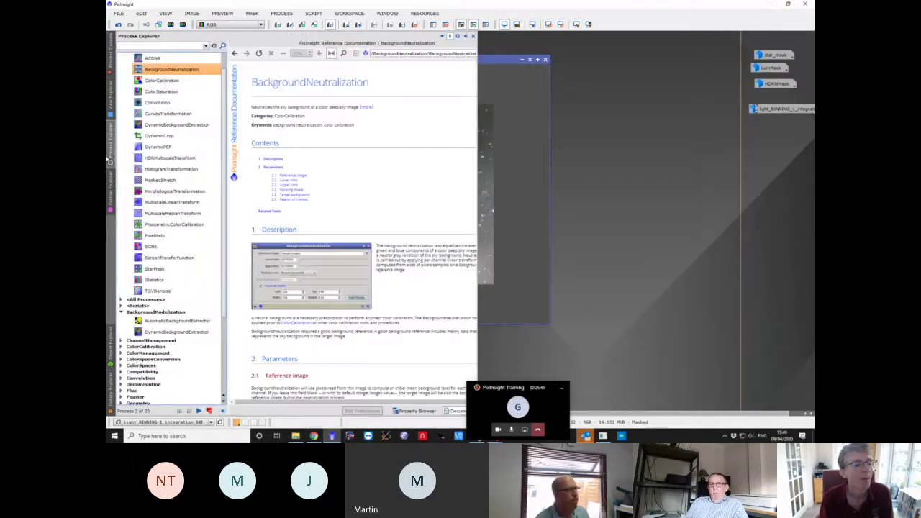
pyautogui.click(158, 291)
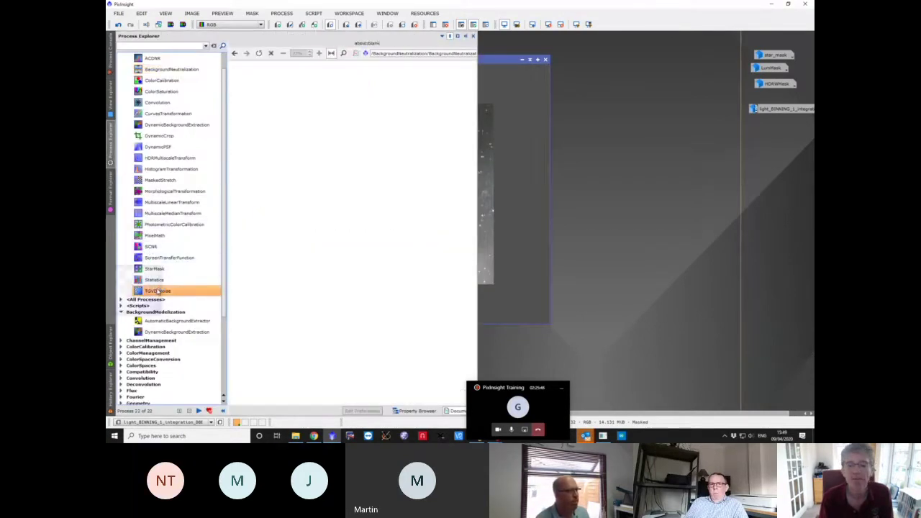
pyautogui.doubleClick(159, 291)
pyautogui.moveTo(647, 186); pyautogui.dragTo(650, 97)
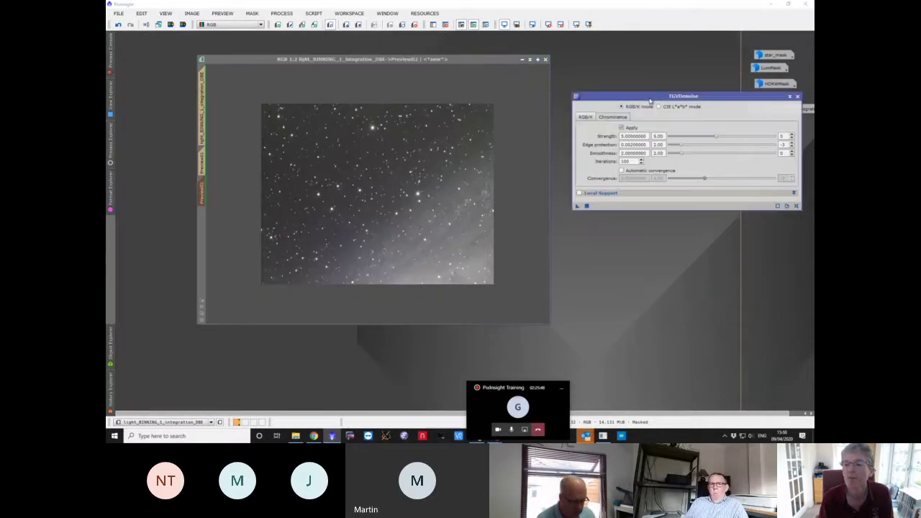
# - Set the TGVDenoise edge protection to 6.95 with exponent -5 and apply the process to the second preview
pyautogui.click(792, 147)
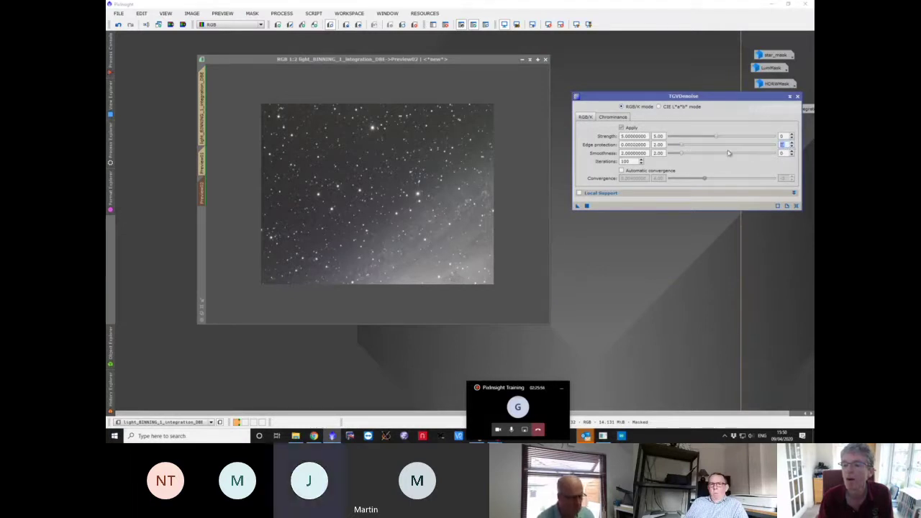
pyautogui.moveTo(681, 147); pyautogui.dragTo(737, 149)
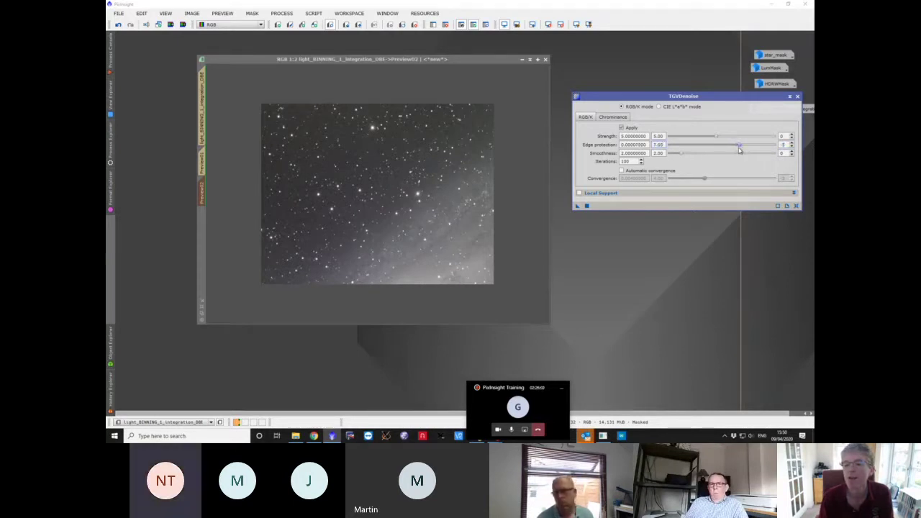
pyautogui.moveTo(739, 149); pyautogui.dragTo(736, 150)
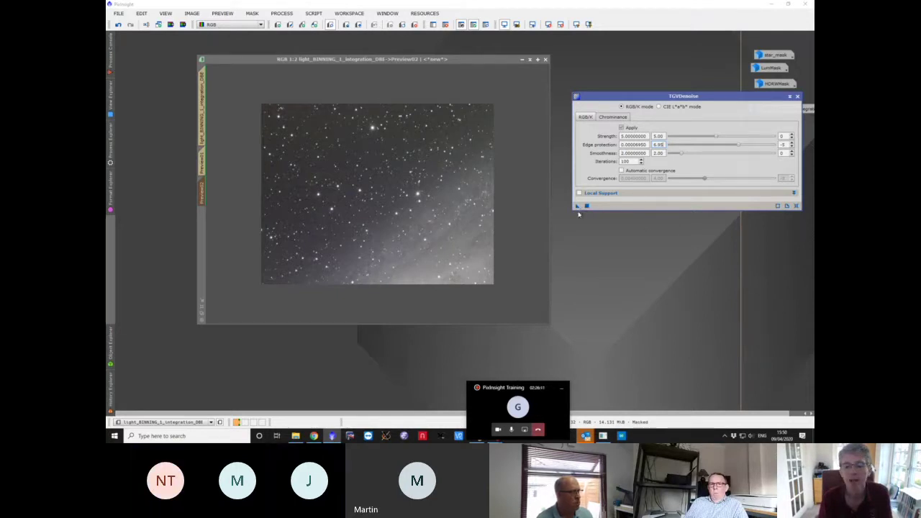
pyautogui.moveTo(577, 206); pyautogui.dragTo(419, 205)
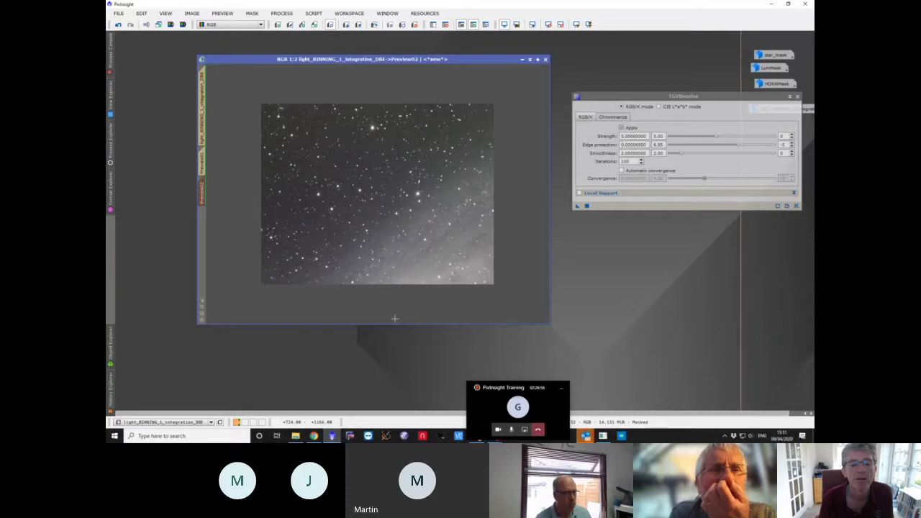
# - Apply TGVDenoise with the same settings to the full DBE-corrected image
pyautogui.click(202, 87)
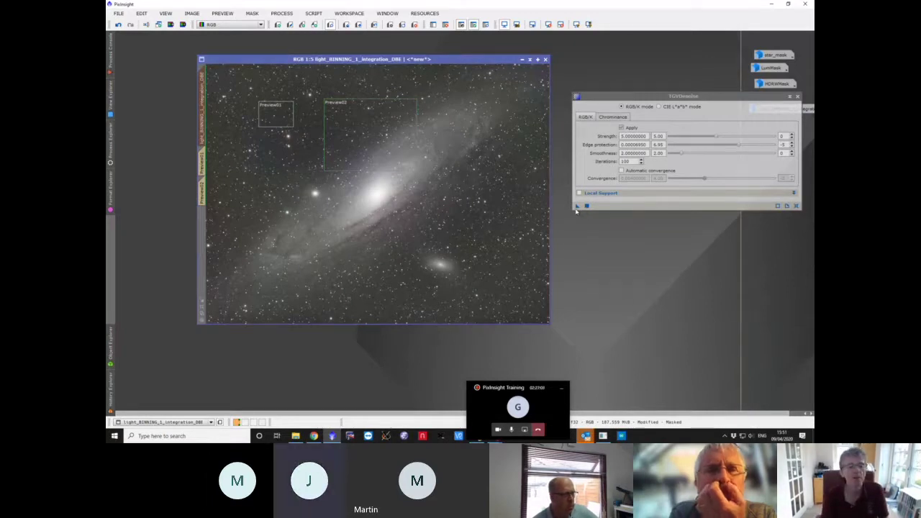
pyautogui.click(577, 207)
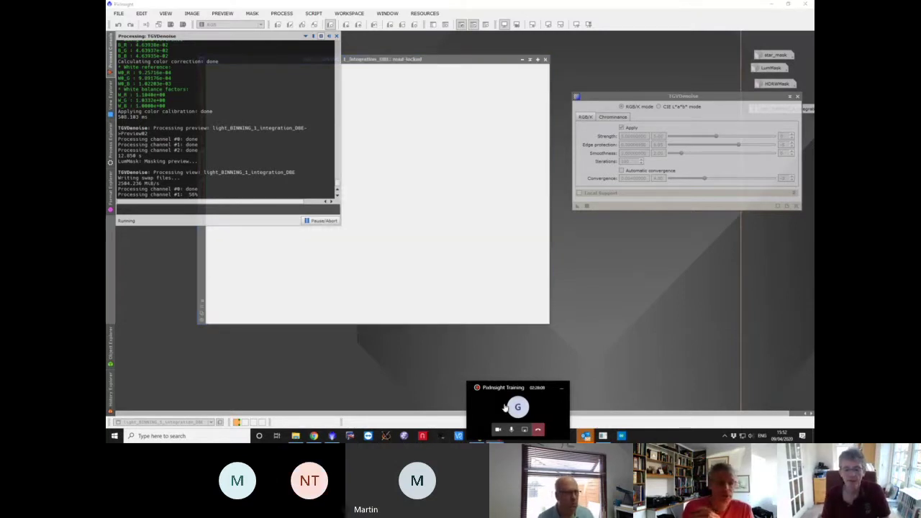
pyautogui.click(504, 408)
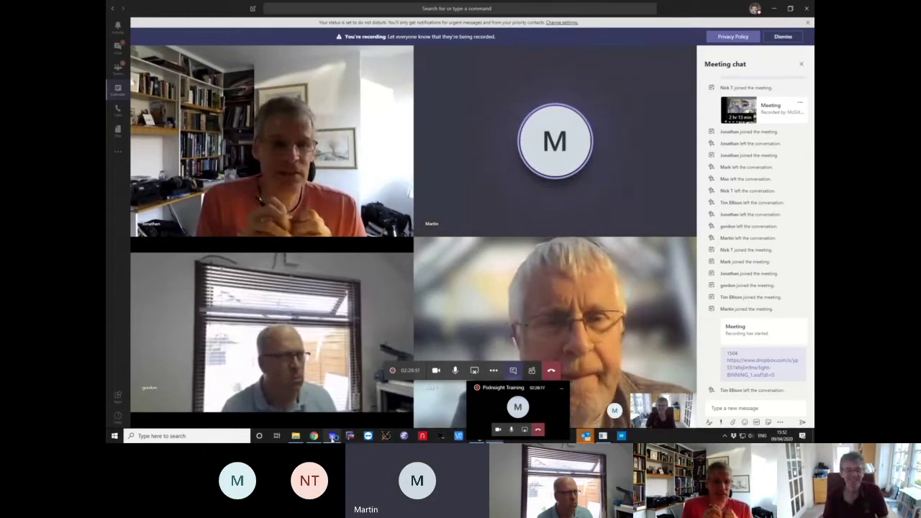
pyautogui.moveTo(332, 436)
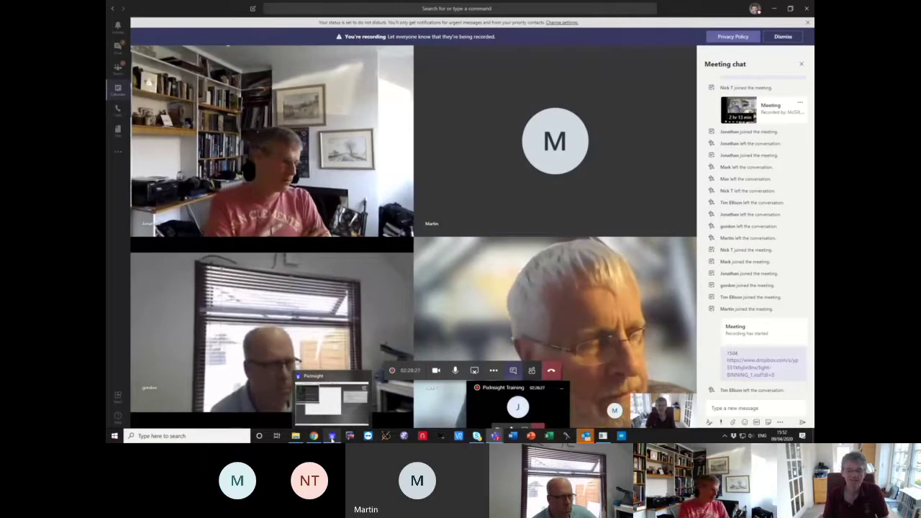
pyautogui.click(332, 436)
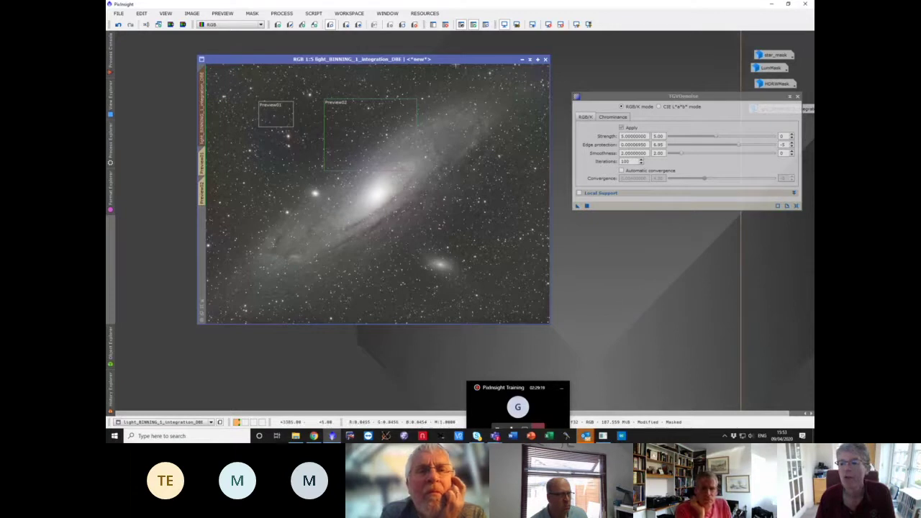
# - Close TGVDenoise and remove the mask from the denoised image
pyautogui.click(798, 96)
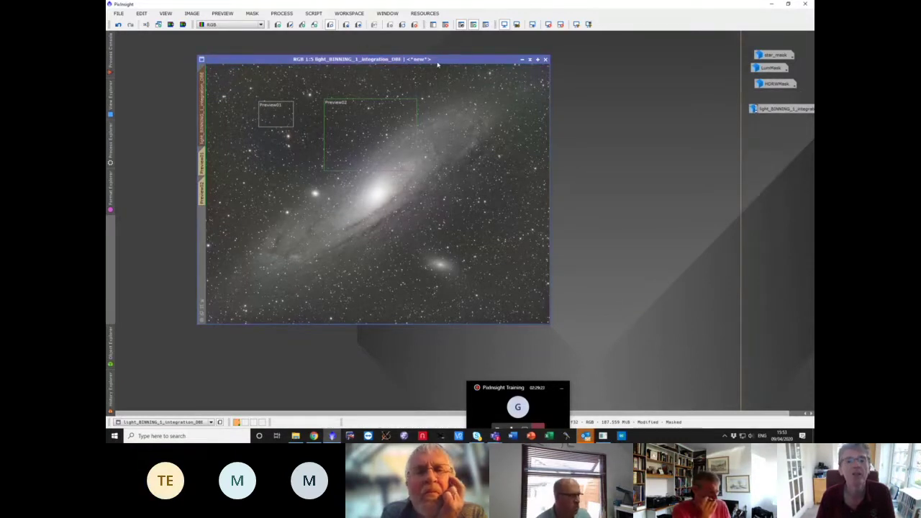
pyautogui.click(446, 24)
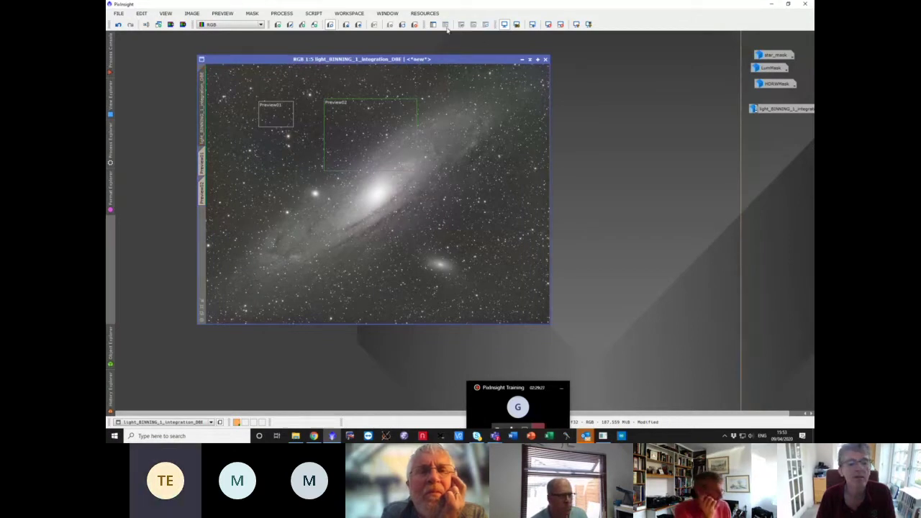
# - Open ScreenTransferFunction and HistogramTransformation, reset the histogram parameters, and make the histogram track the active DBE-corrected image
pyautogui.click(110, 160)
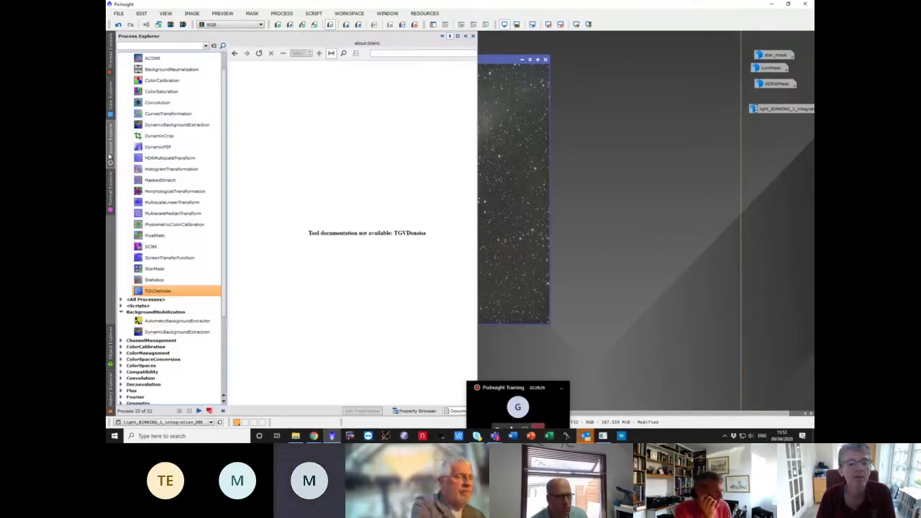
pyautogui.doubleClick(168, 258)
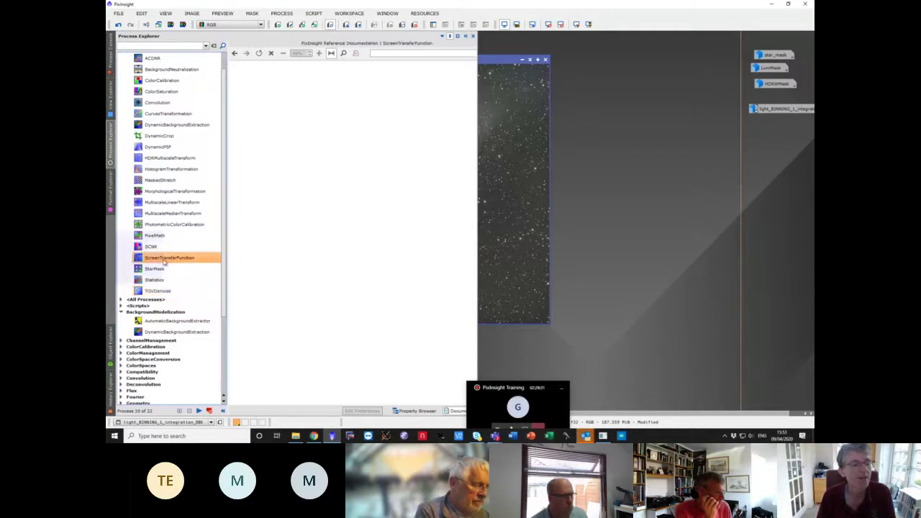
pyautogui.doubleClick(172, 168)
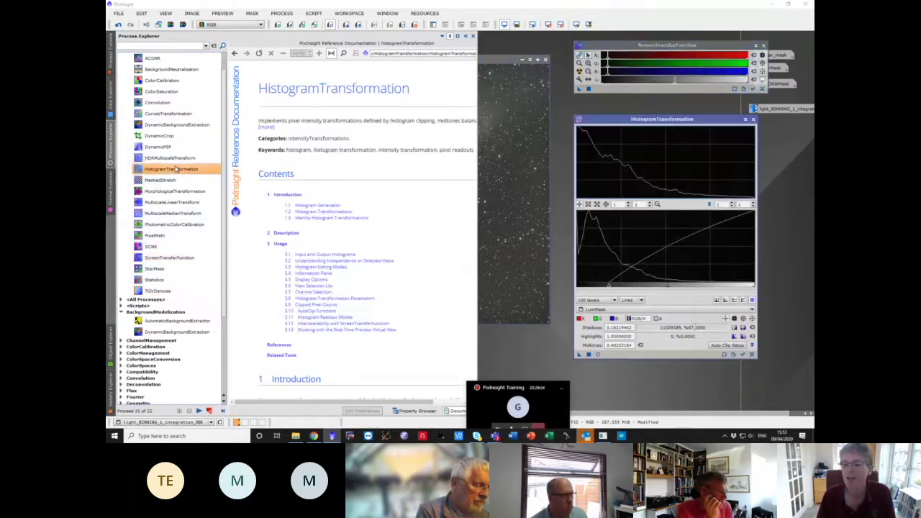
pyautogui.click(752, 353)
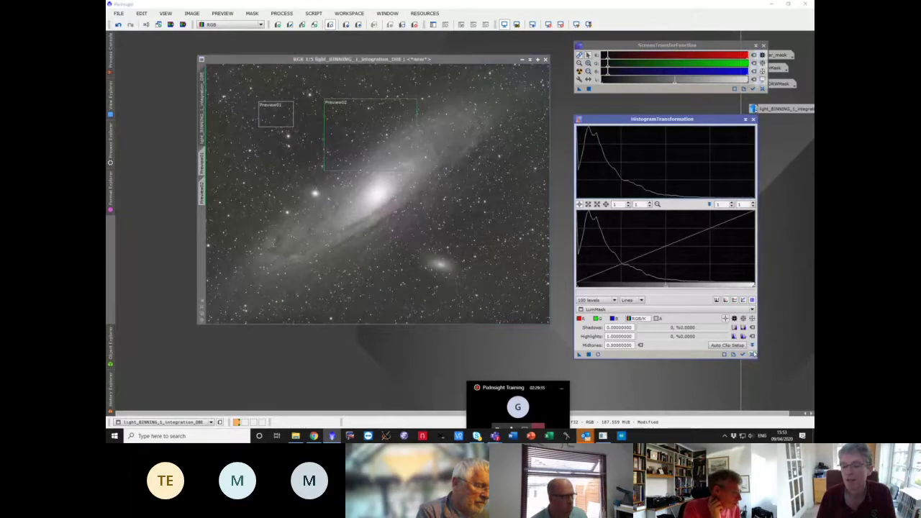
pyautogui.click(743, 355)
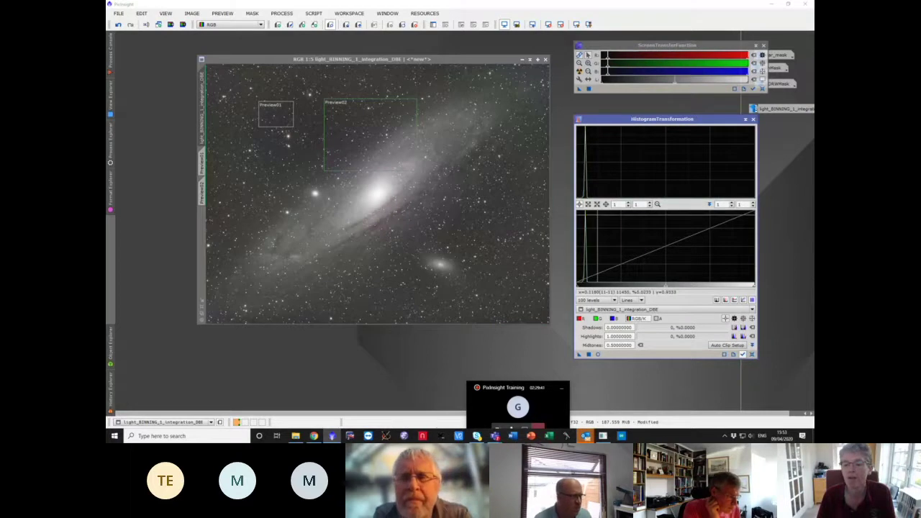
# - Auto-stretch the DBE-corrected image with ScreenTransferFunction, setting the auto-stretch target background to 0.15
pyautogui.click(573, 71)
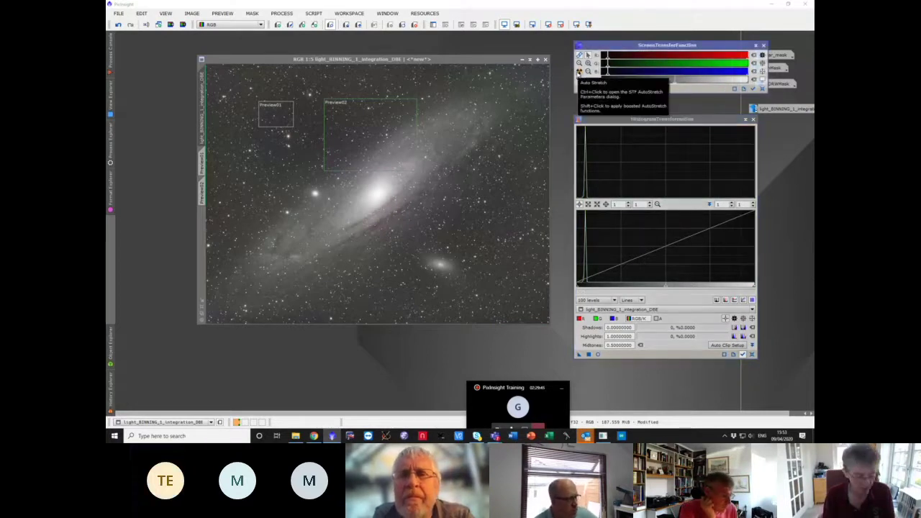
pyautogui.click(580, 71)
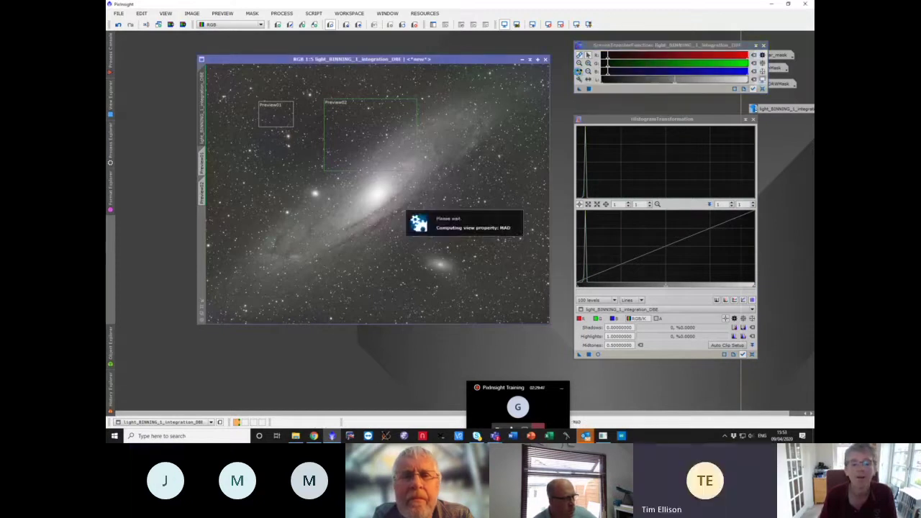
pyautogui.click(579, 71)
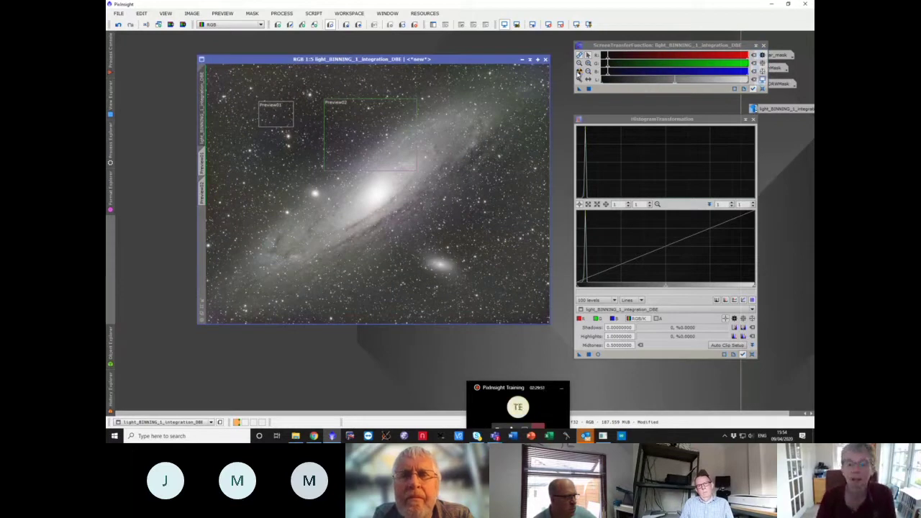
pyautogui.keyDown('ctrl'); pyautogui.click(580, 72); pyautogui.keyUp('ctrl')
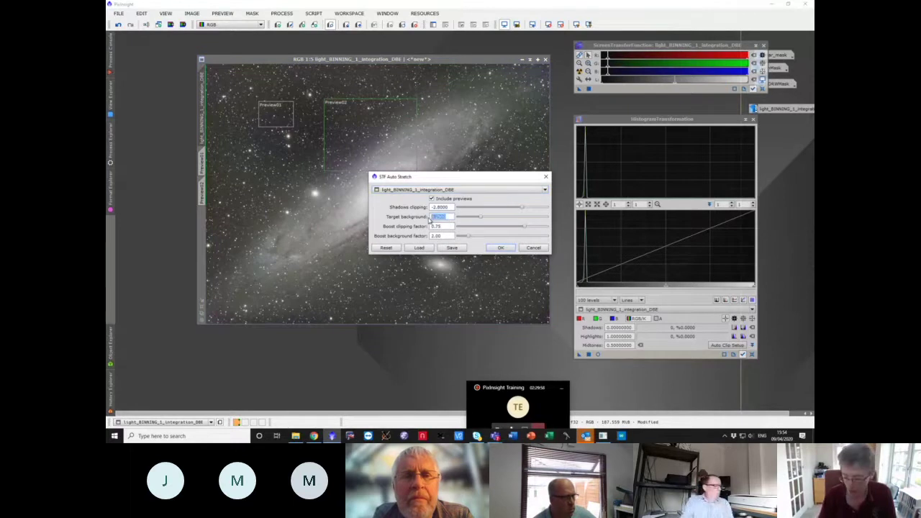
pyautogui.write('0.15')
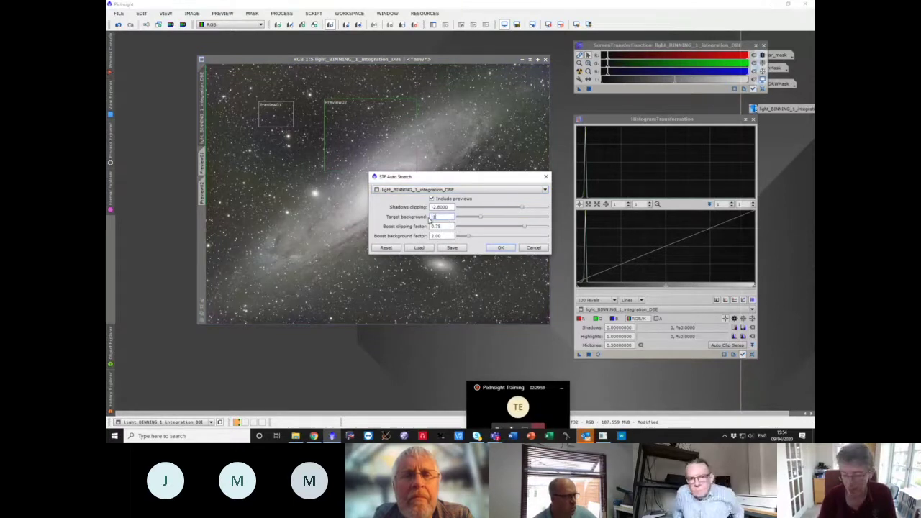
pyautogui.click(500, 248)
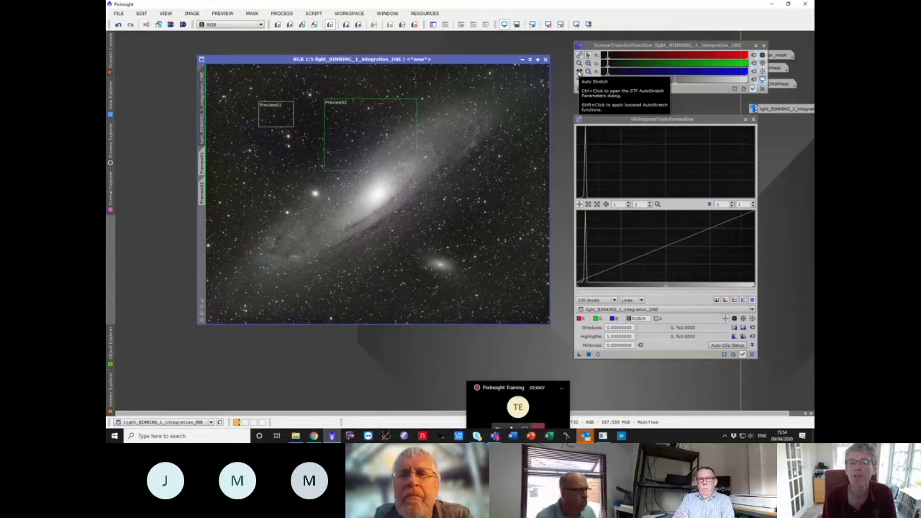
# - Try a brighter ScreenTransferFunction auto-stretch on the DBE-corrected image by raising the target background
pyautogui.keyDown('ctrl'); pyautogui.click(579, 71); pyautogui.keyUp('ctrl')
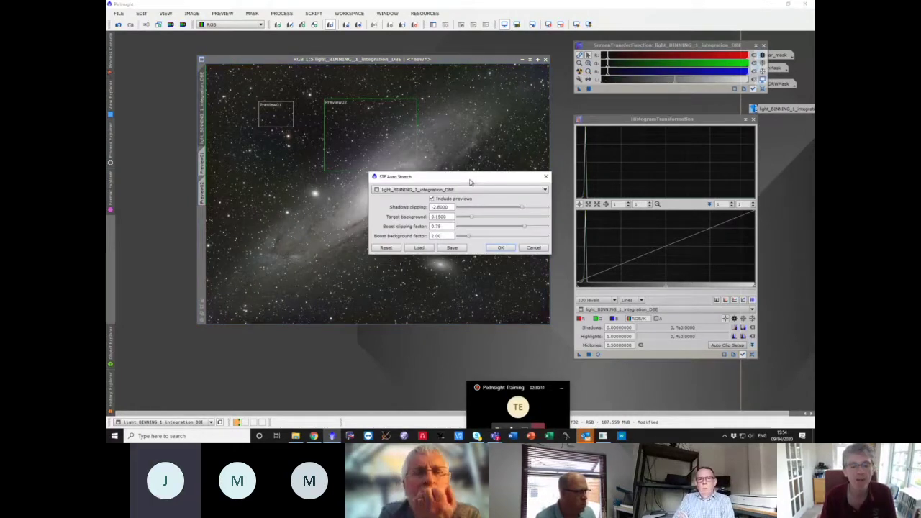
pyautogui.moveTo(470, 182); pyautogui.dragTo(419, 239)
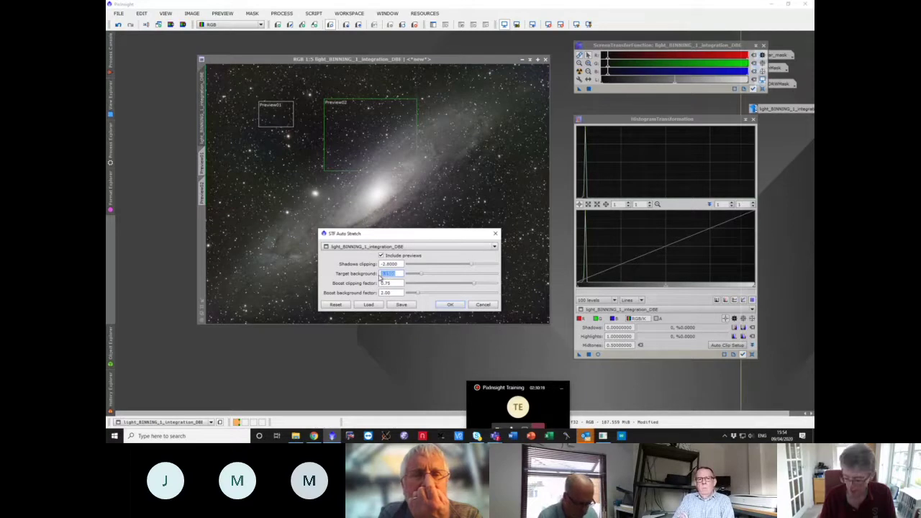
pyautogui.click(444, 303)
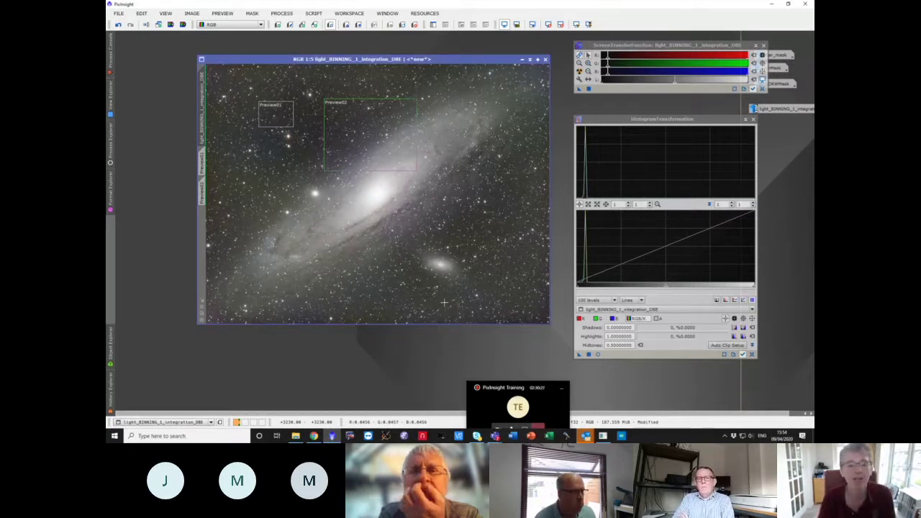
# - Auto-stretch the DBE-corrected image again with a target background of 0.15, keeping shadows clipping at -2.8
pyautogui.keyDown('ctrl'); pyautogui.click(579, 71); pyautogui.keyUp('ctrl')
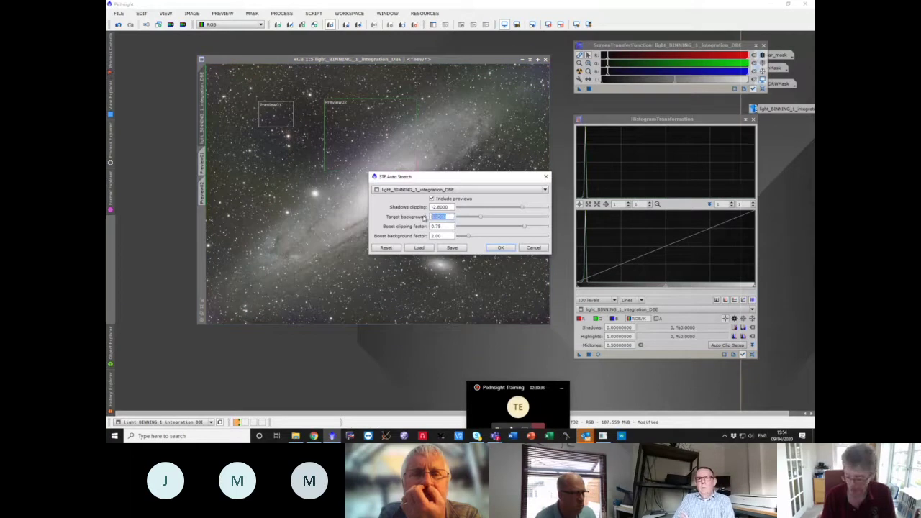
pyautogui.click(507, 249)
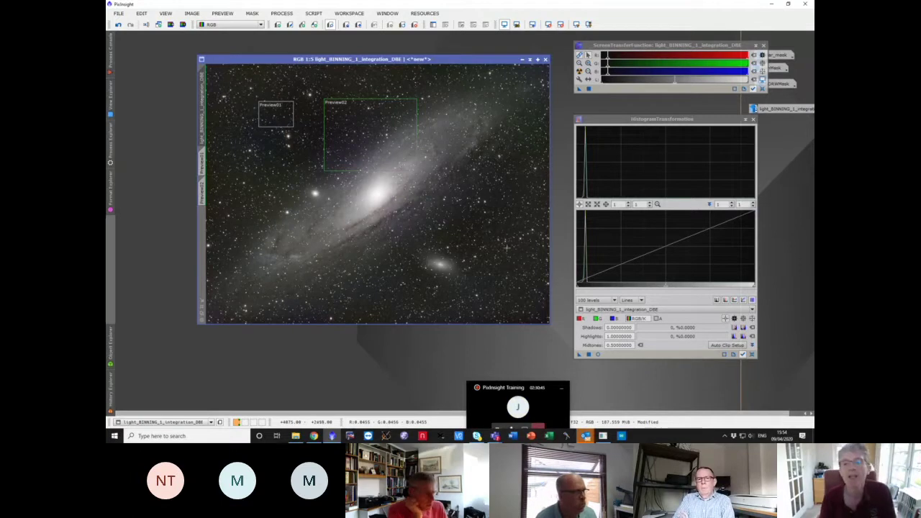
pyautogui.keyDown('ctrl'); pyautogui.click(580, 73); pyautogui.keyUp('ctrl')
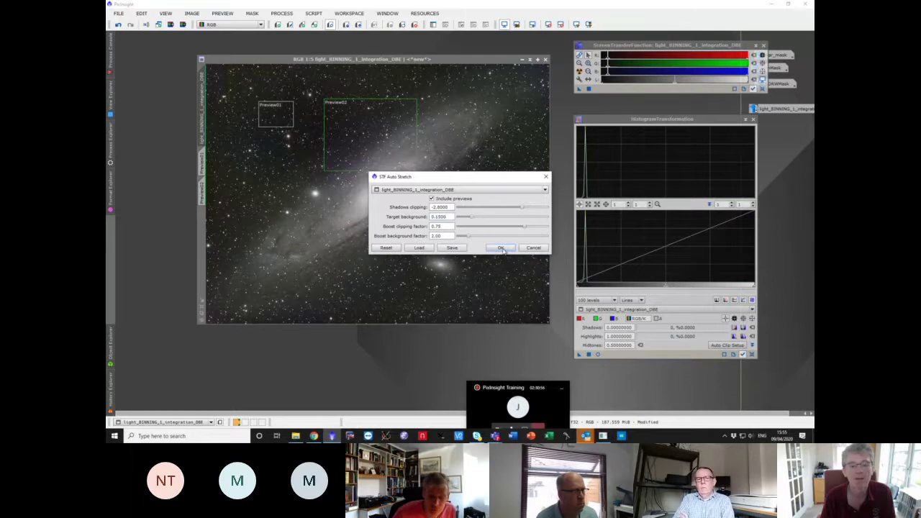
pyautogui.click(502, 248)
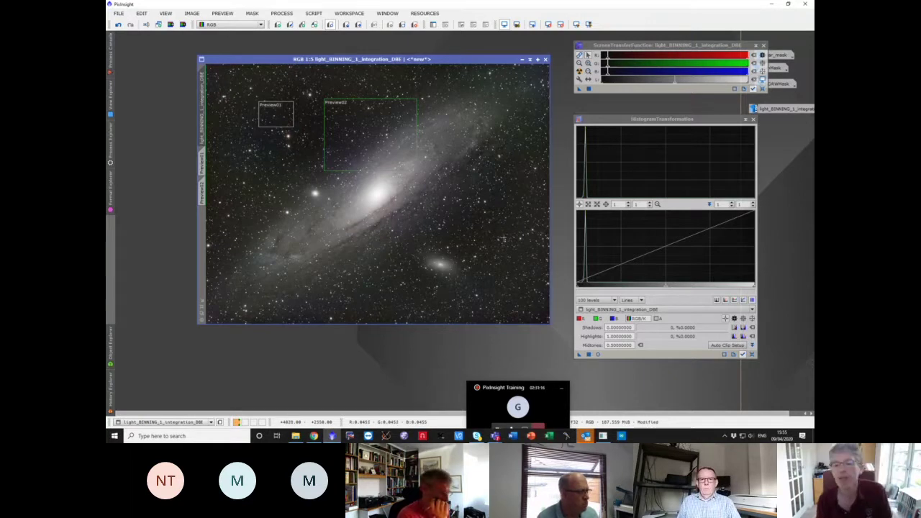
# - Transfer the ScreenTransferFunction stretch to HistogramTransformation and apply it permanently to the DBE-corrected image
pyautogui.click(579, 91)
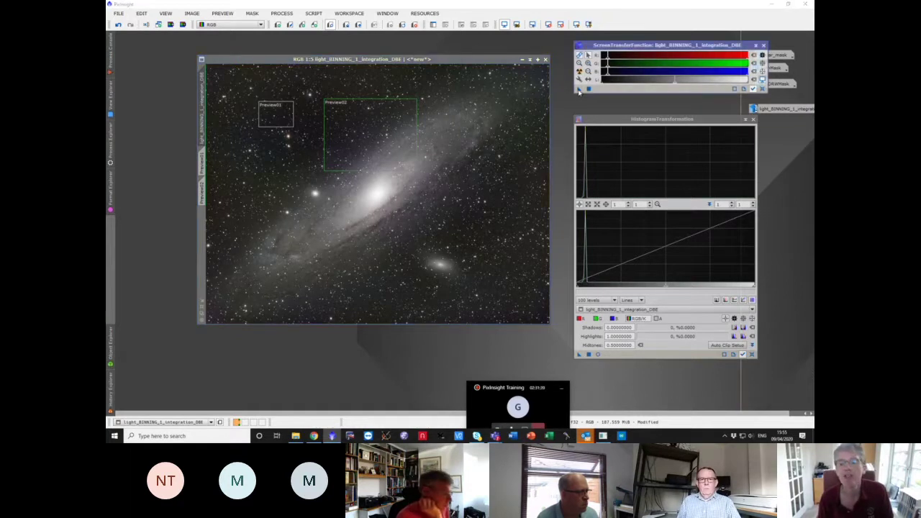
pyautogui.moveTo(643, 337); pyautogui.dragTo(649, 355)
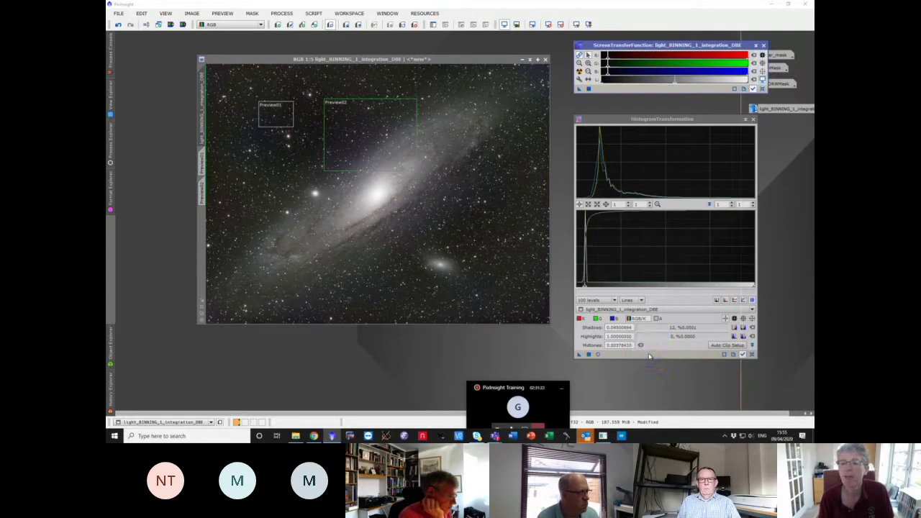
pyautogui.click(588, 355)
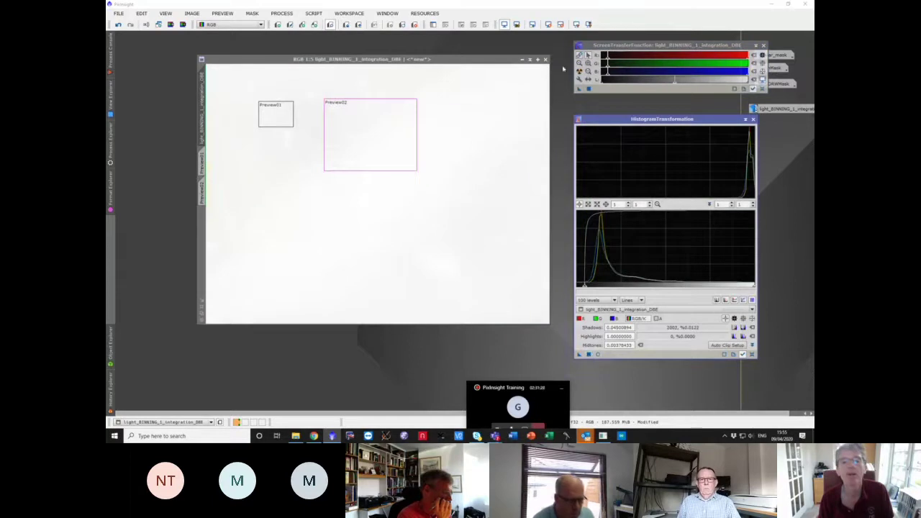
# - Reset the screen stretch on the permanently stretched image and close HistogramTransformation and ScreenTransferFunction
pyautogui.click(560, 28)
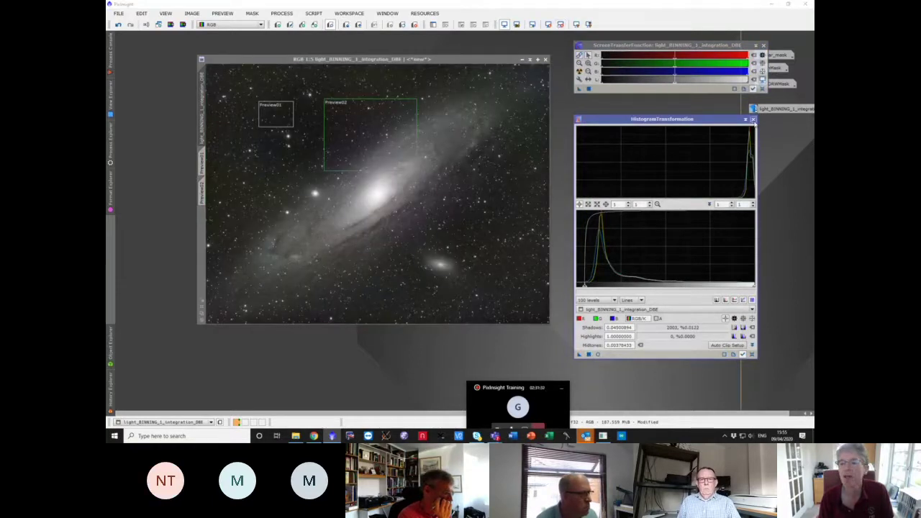
pyautogui.click(753, 119)
pyautogui.click(763, 44)
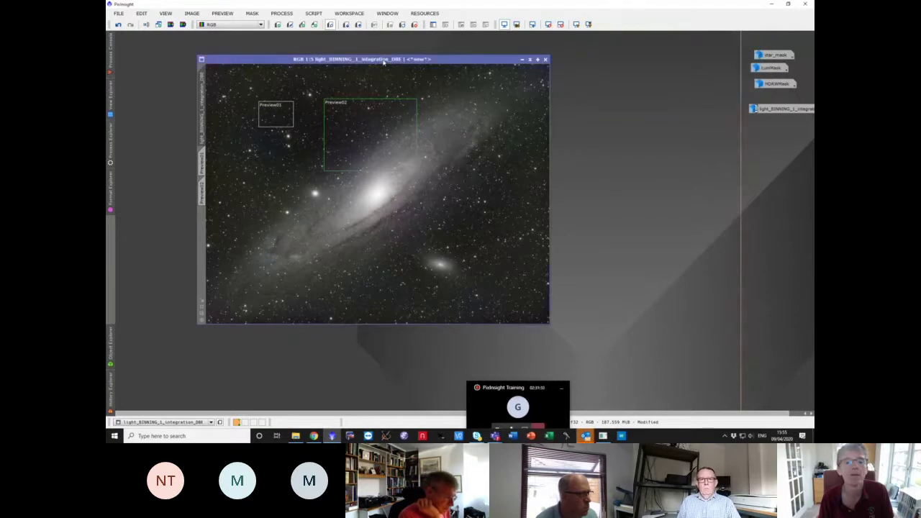
pyautogui.moveTo(384, 62); pyautogui.dragTo(413, 63)
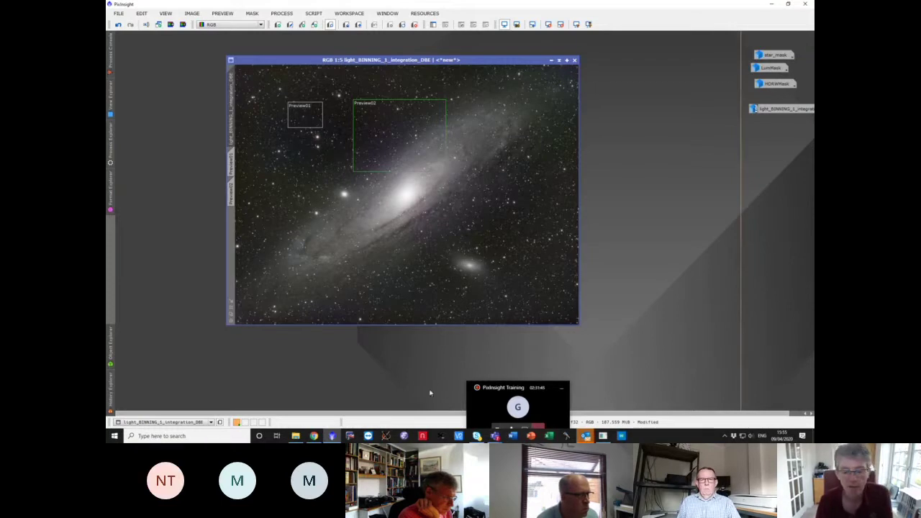
pyautogui.click(500, 401)
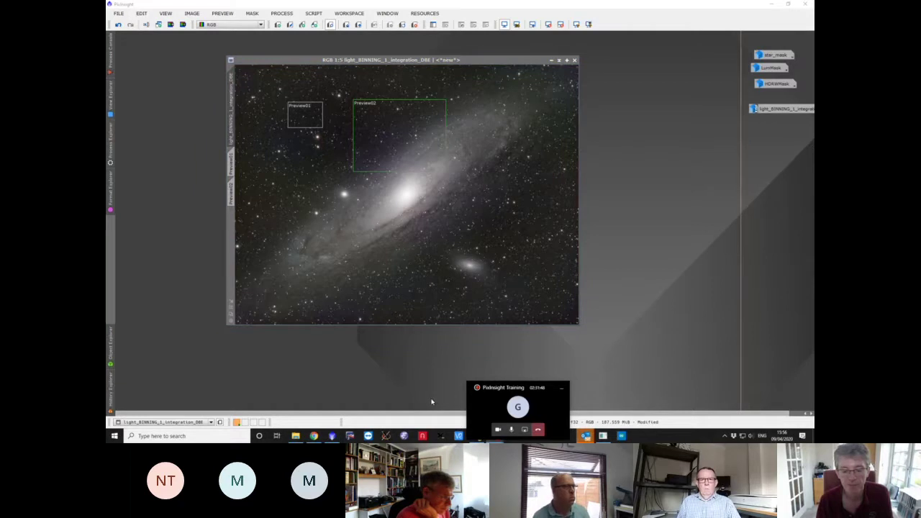
pyautogui.click(478, 399)
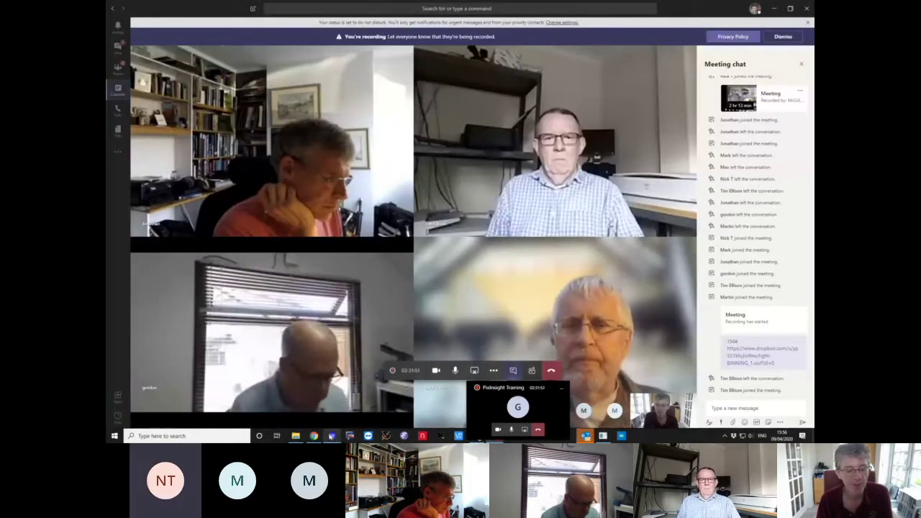
pyautogui.hotkey('alt', 'Tab')
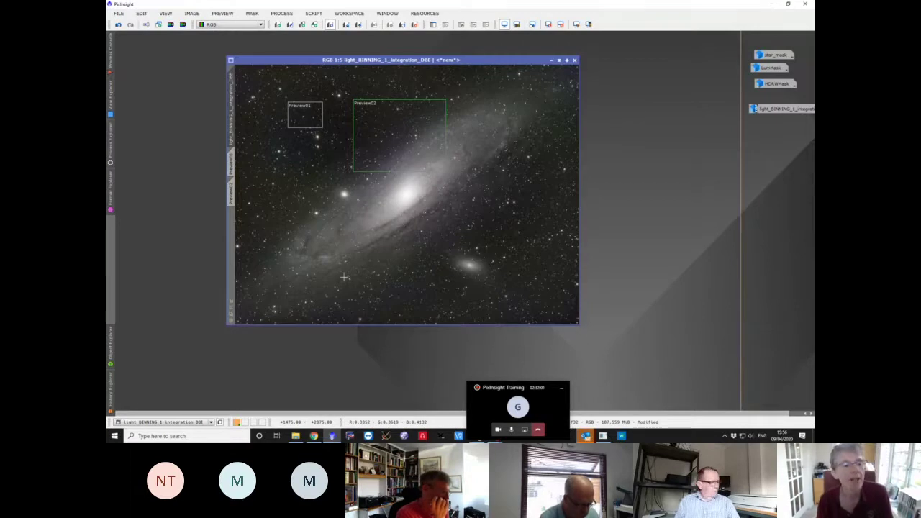
# - Delete all existing previews of the stretched image and create three new previews covering the whole frame
pyautogui.click(223, 13)
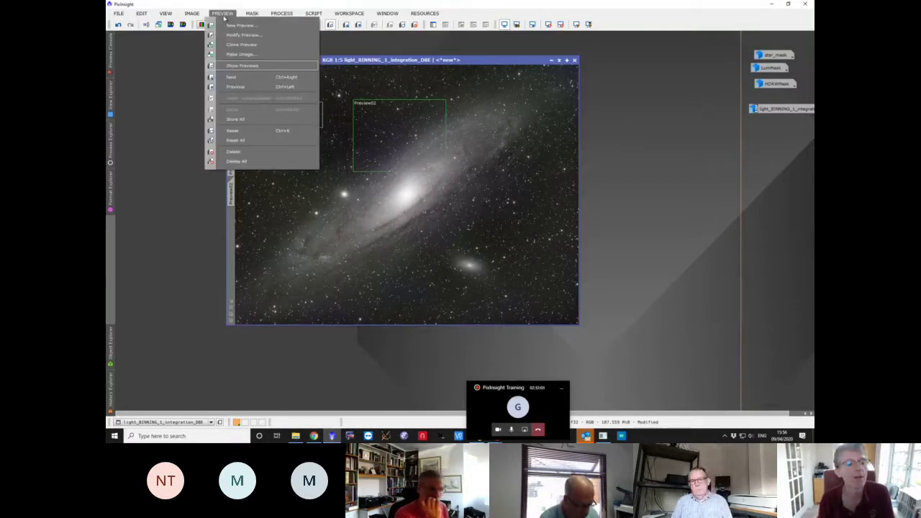
pyautogui.click(241, 162)
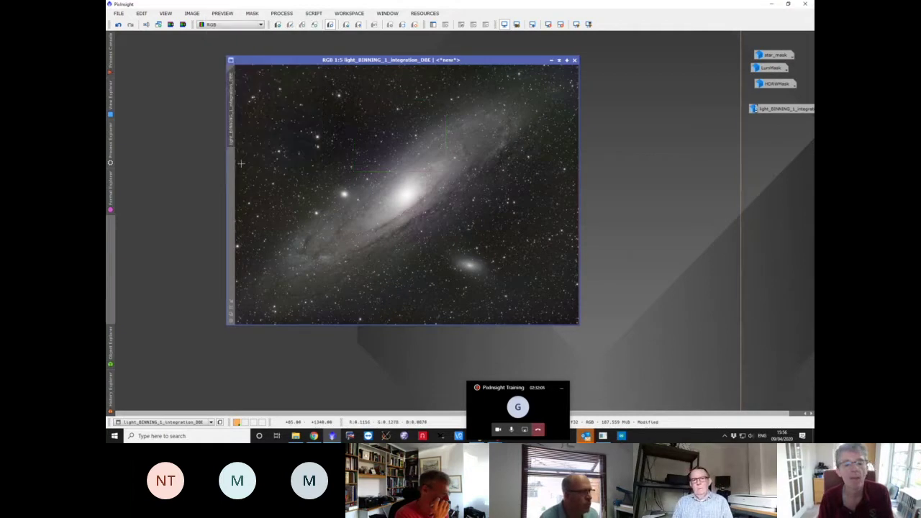
pyautogui.moveTo(232, 123)
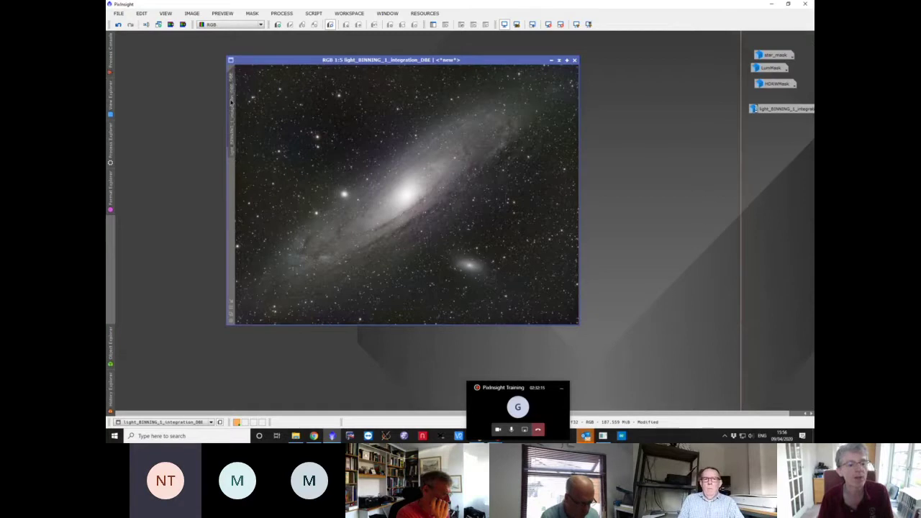
pyautogui.click(231, 163)
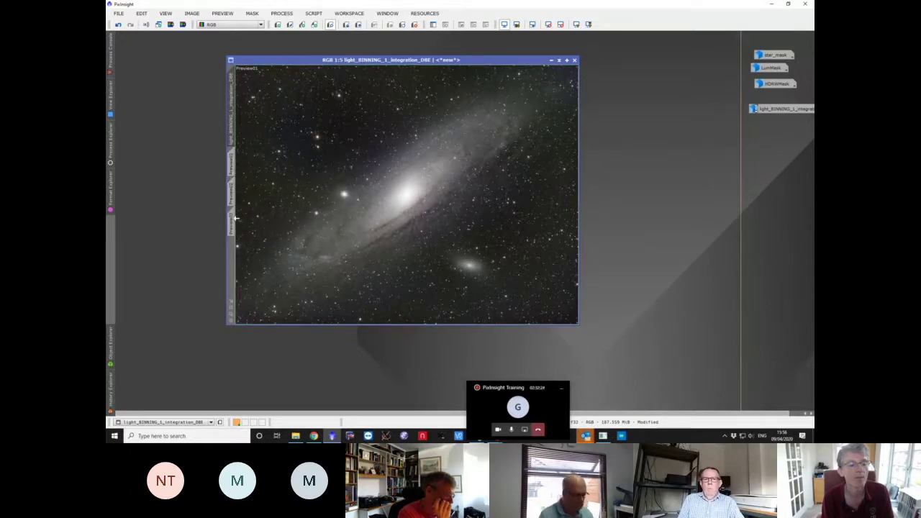
# - Show the main view and the three full-frame previews at 1:4 and switch between them to check that each contains the whole galaxy
pyautogui.click(236, 217)
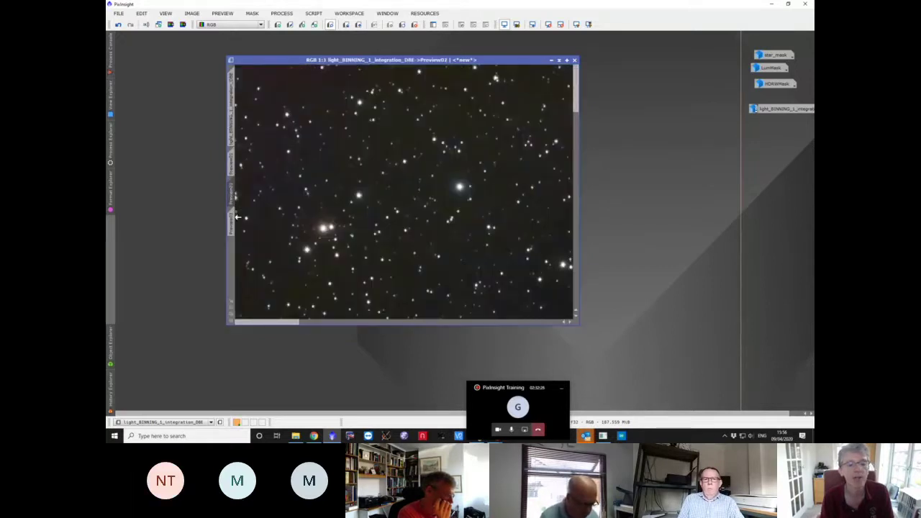
pyautogui.click(234, 118)
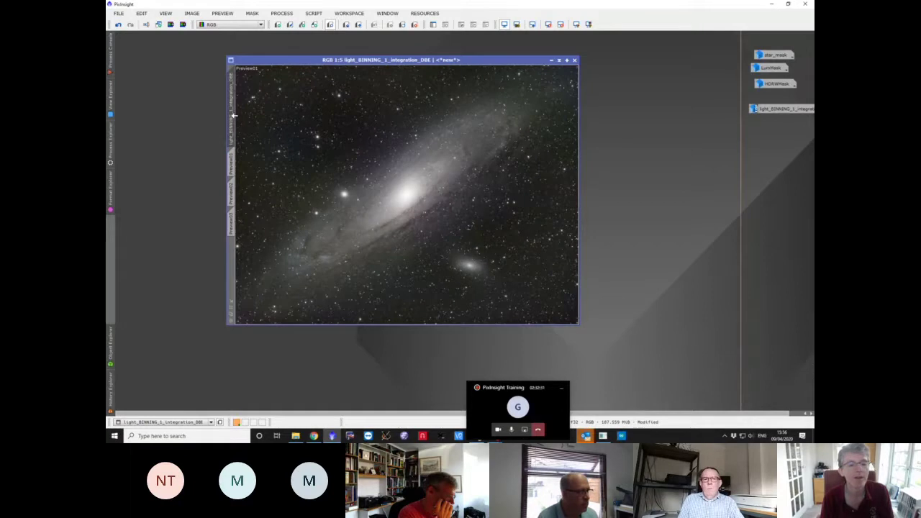
pyautogui.click(231, 162)
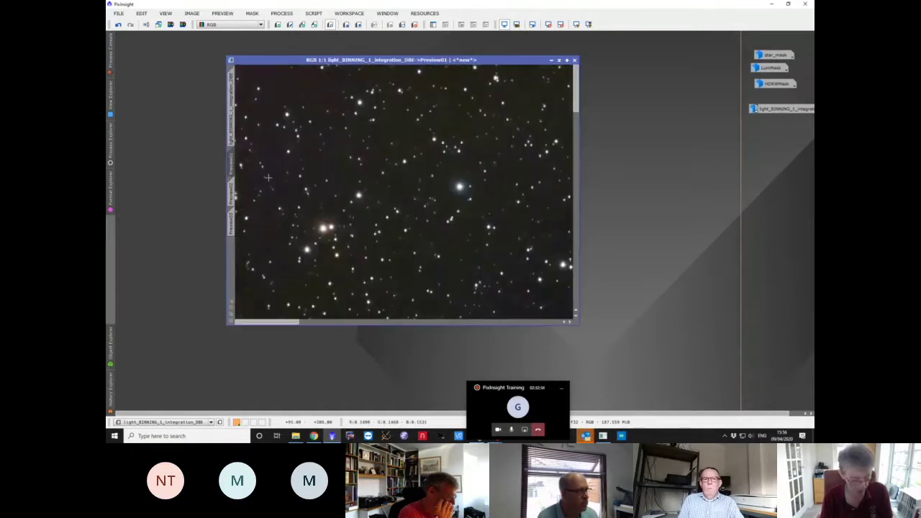
pyautogui.scroll(-3, 268, 177)
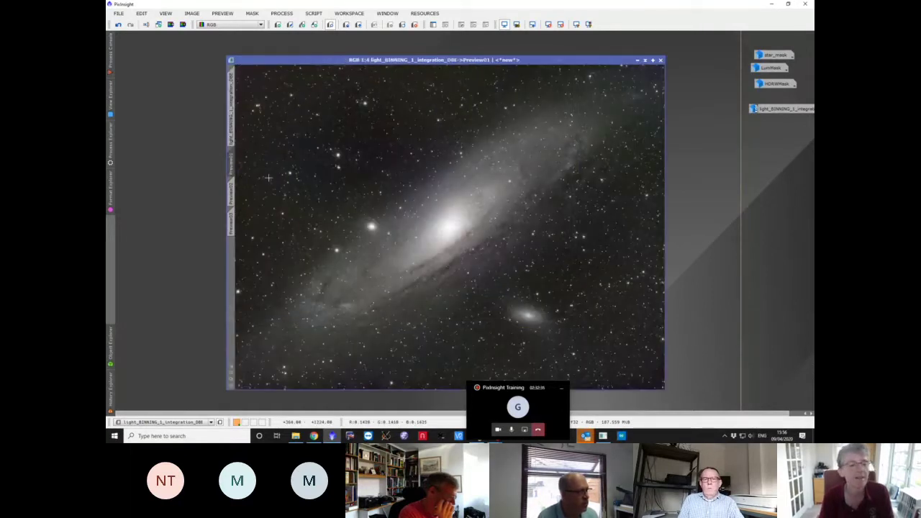
pyautogui.click(232, 194)
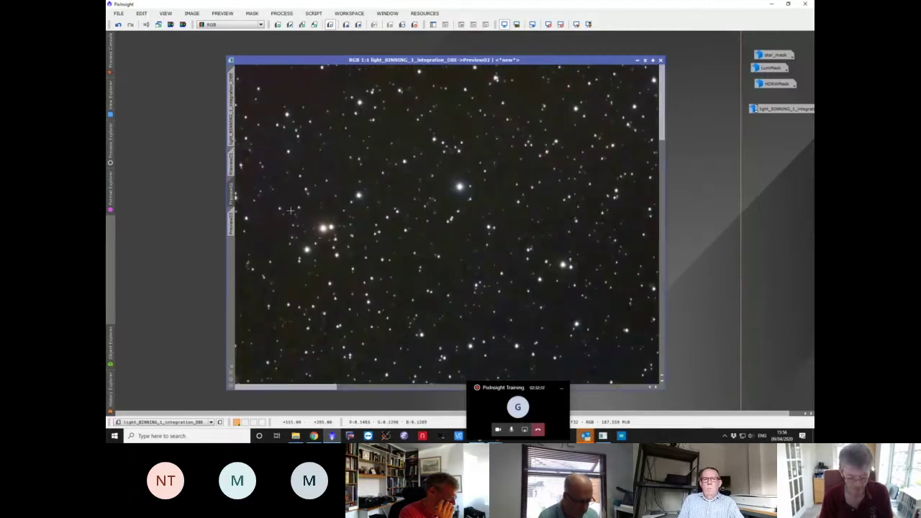
pyautogui.scroll(-2, 290, 211)
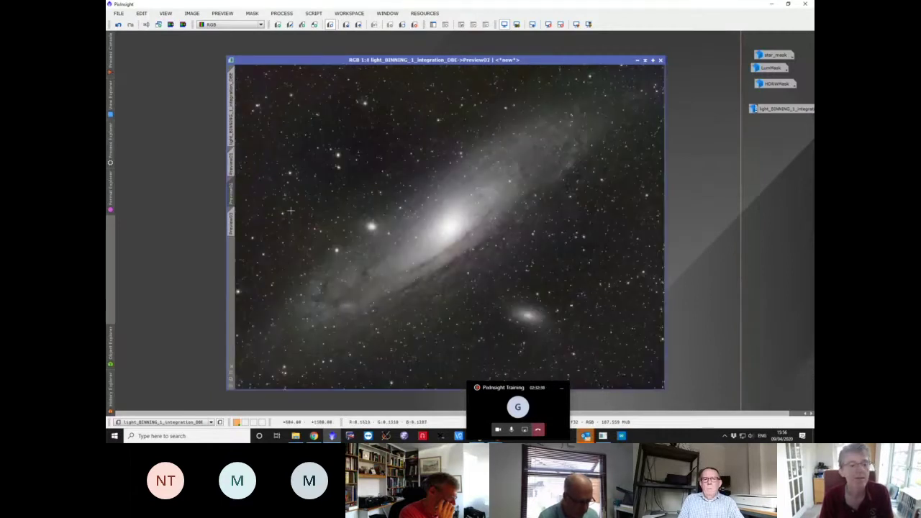
pyautogui.click(233, 229)
pyautogui.click(232, 195)
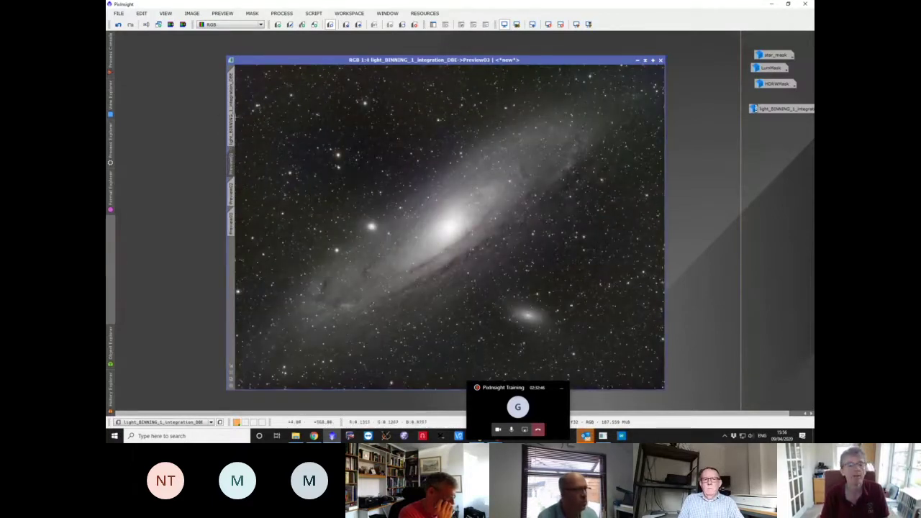
pyautogui.click(229, 161)
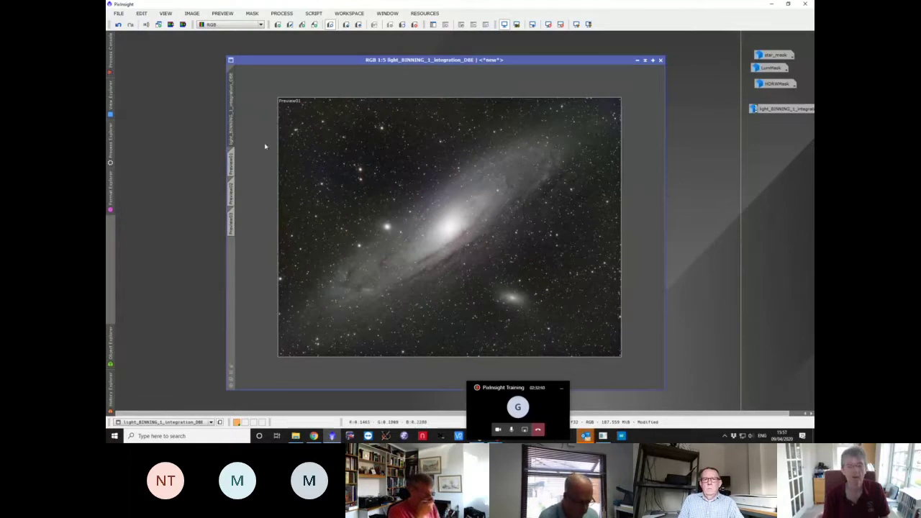
pyautogui.scroll(1, 264, 143)
pyautogui.click(231, 193)
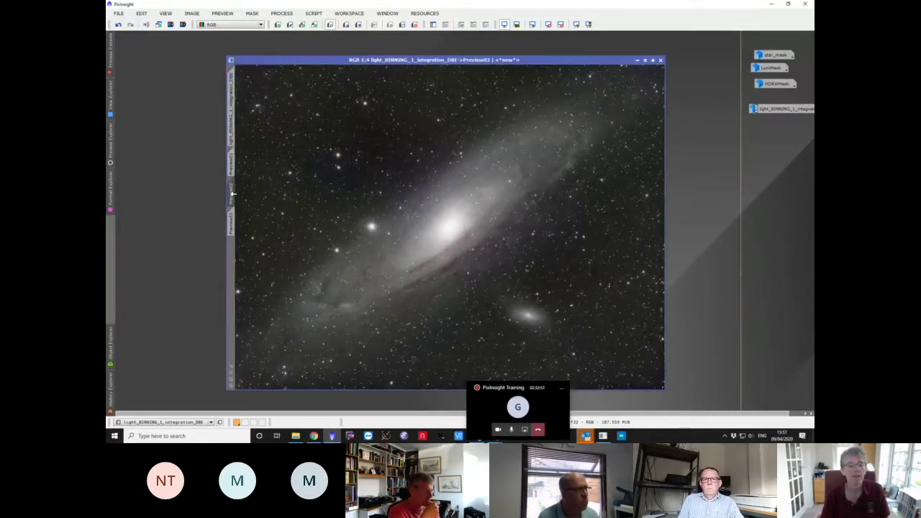
pyautogui.click(235, 226)
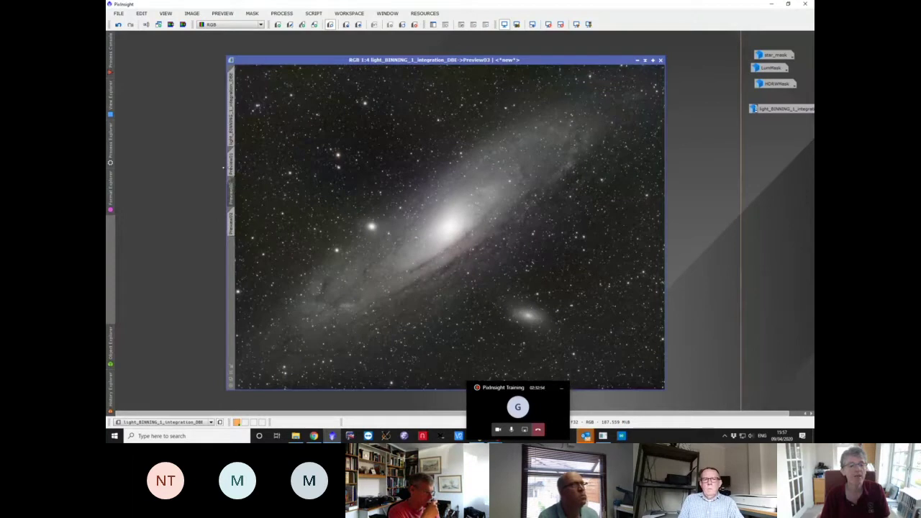
# - Apply HDRWMask, not inverted, as the mask of the main stretched image
pyautogui.click(235, 128)
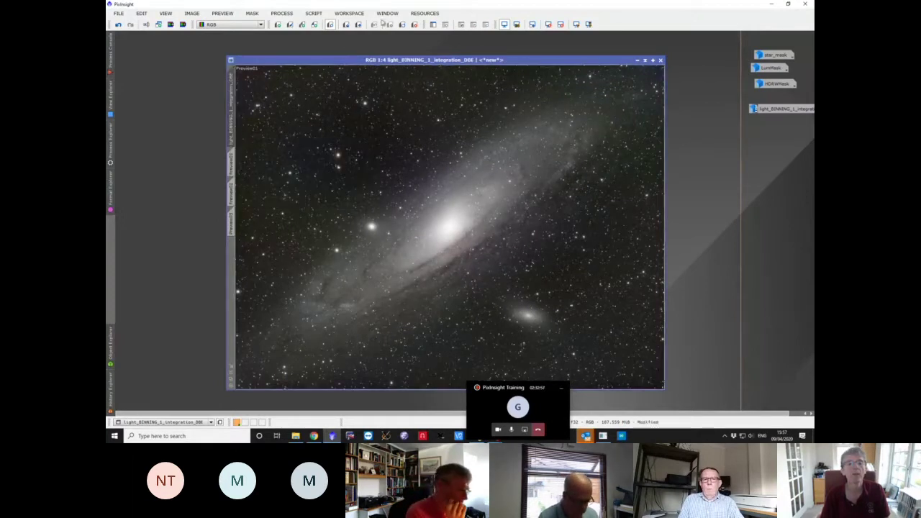
pyautogui.click(433, 24)
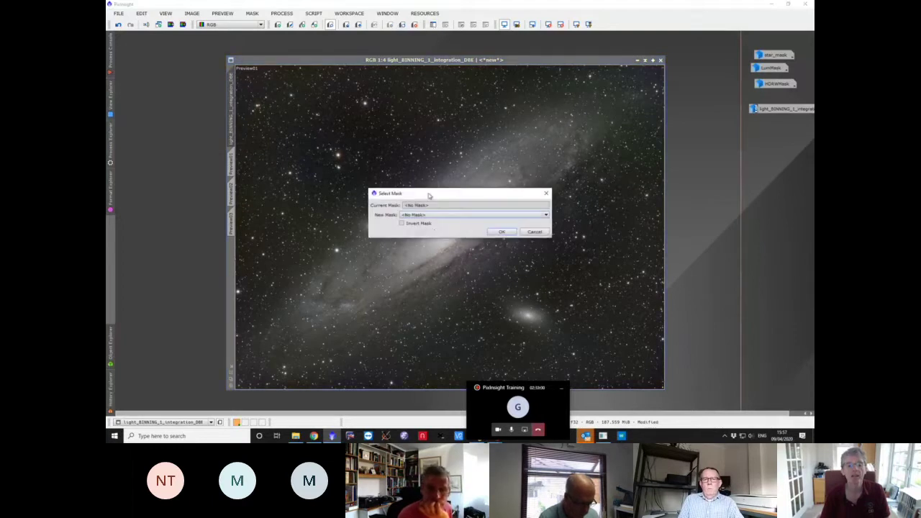
pyautogui.click(434, 217)
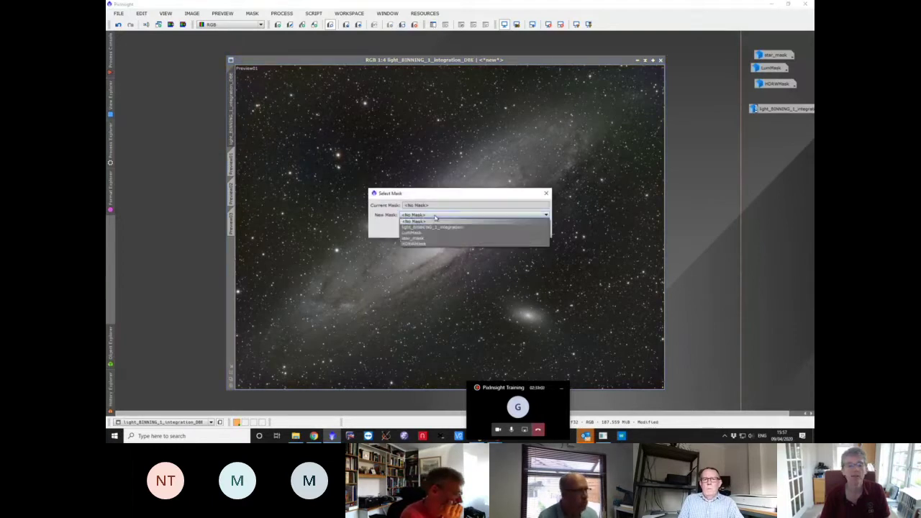
pyautogui.click(432, 248)
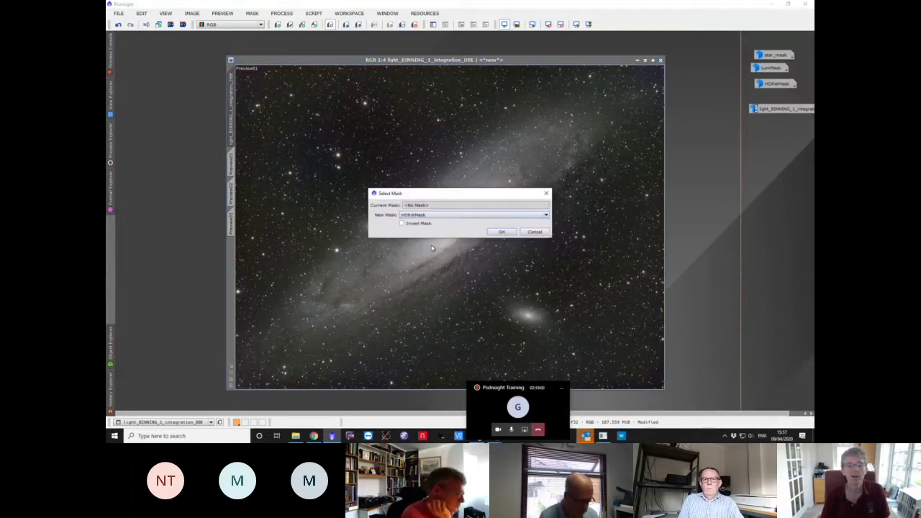
pyautogui.click(502, 232)
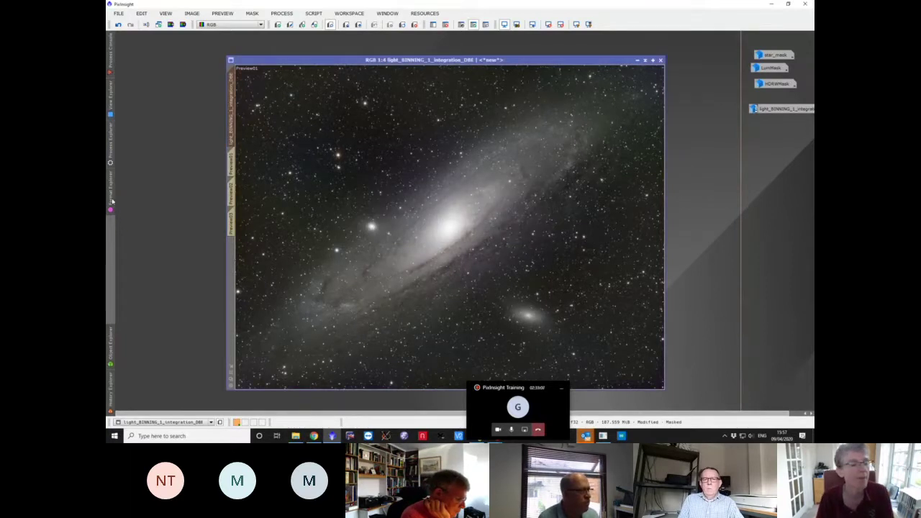
# - Open HDRMultiscaleTransform and apply it with 6 layers to Preview02 of the masked galaxy image
pyautogui.click(110, 153)
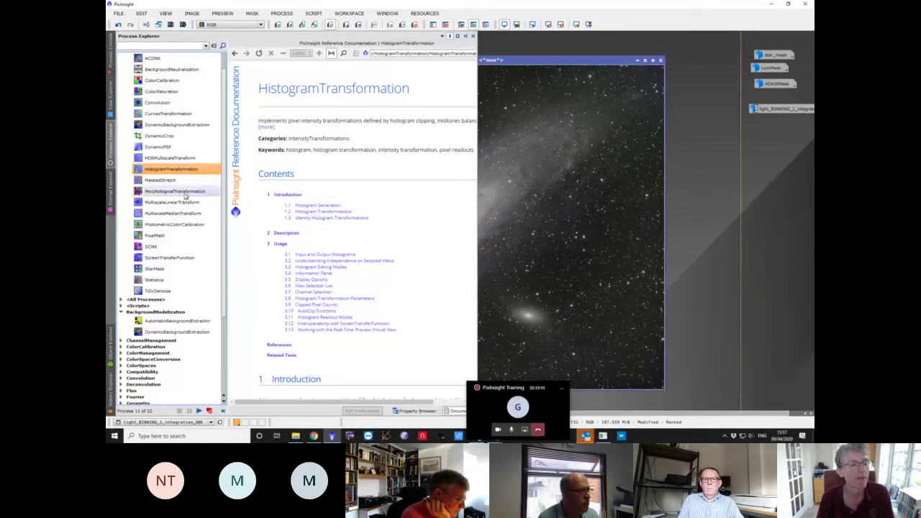
pyautogui.doubleClick(178, 158)
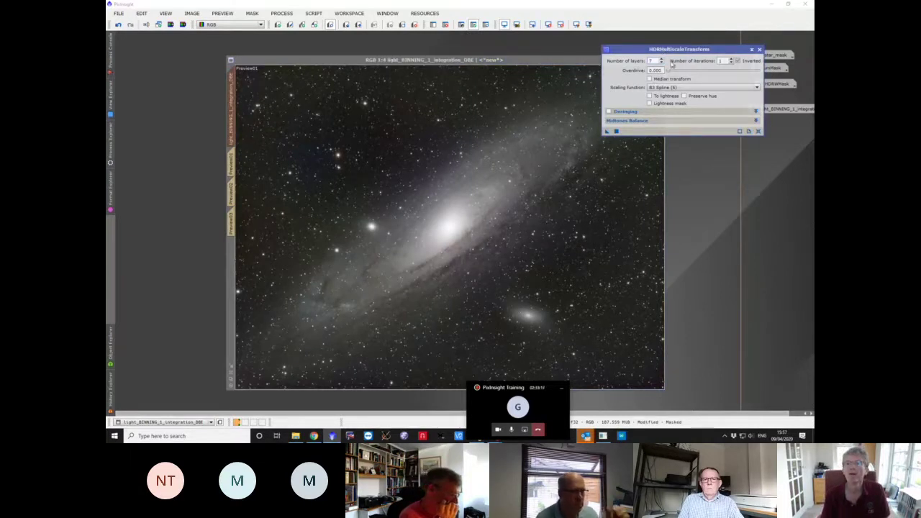
pyautogui.click(233, 194)
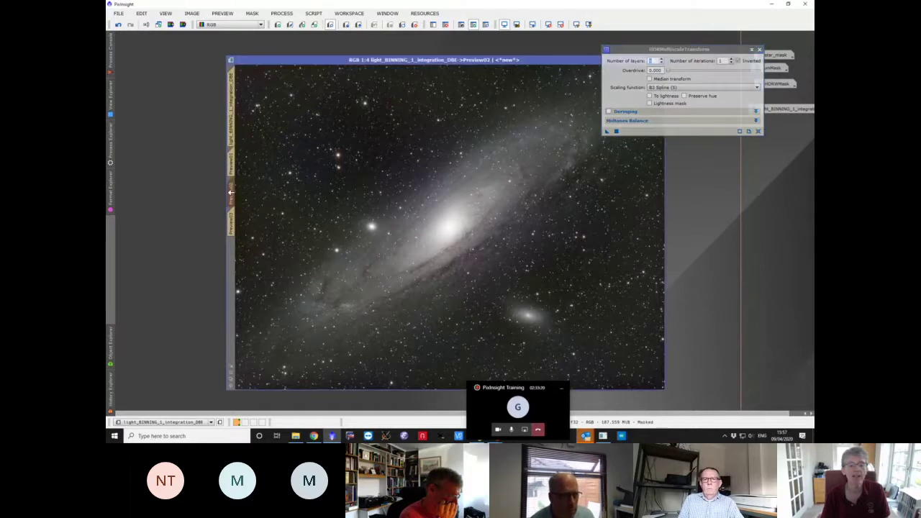
pyautogui.click(615, 131)
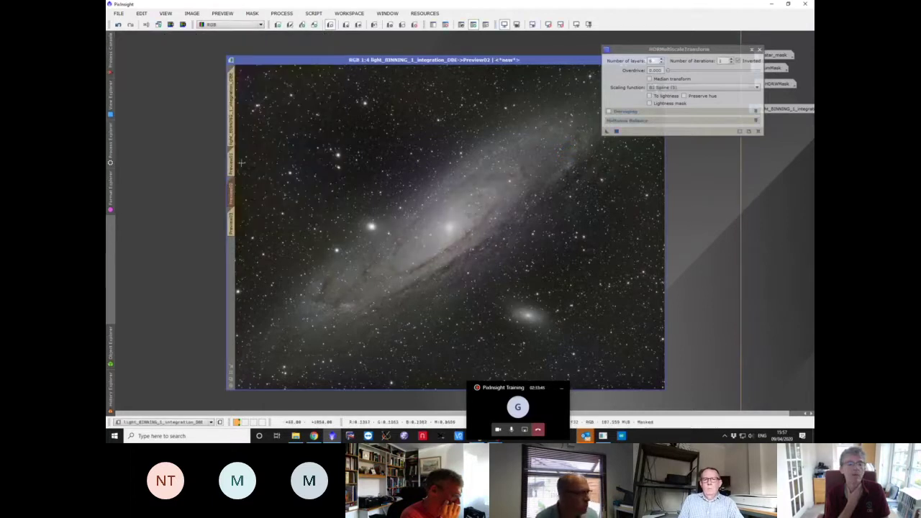
# - Set HDRMultiscaleTransform to 5 layers and apply it to Preview01
pyautogui.click(231, 163)
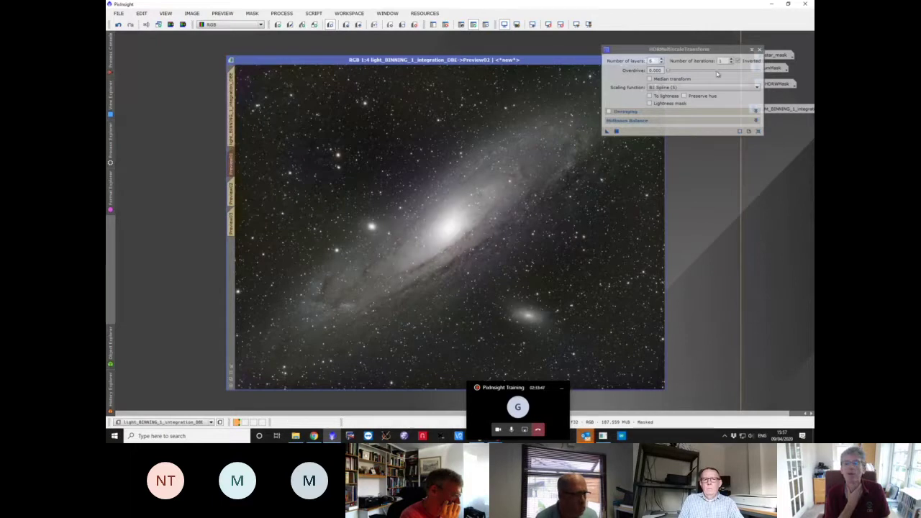
pyautogui.click(661, 64)
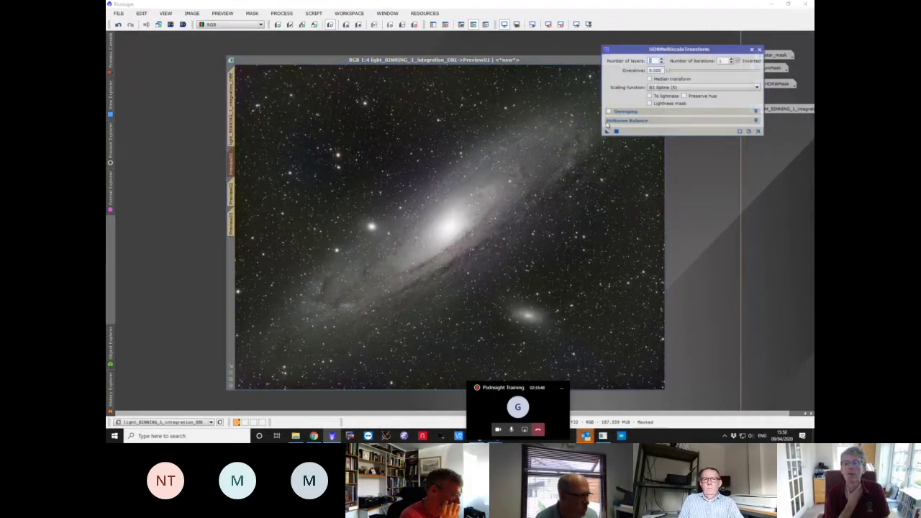
pyautogui.moveTo(447, 132); pyautogui.dragTo(447, 131)
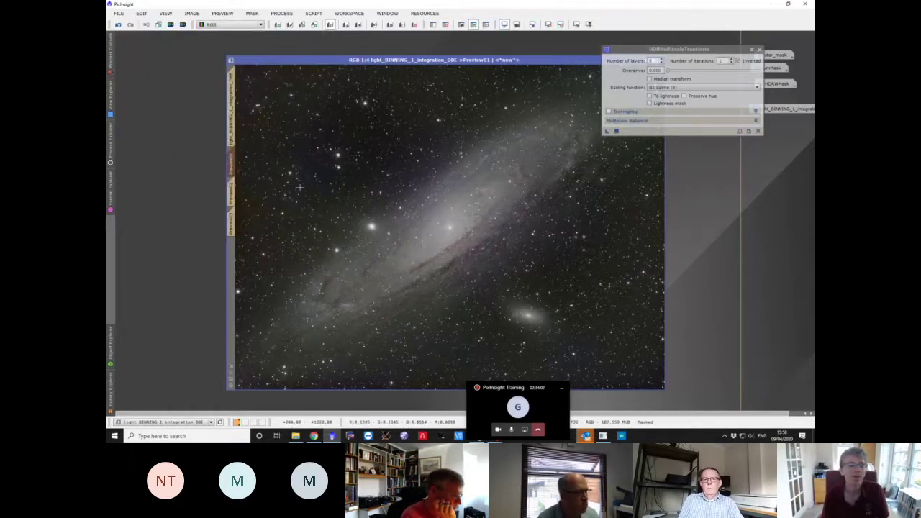
# - Set HDRMultiscaleTransform to 7 layers and apply it to Preview03
pyautogui.click(235, 200)
pyautogui.click(233, 222)
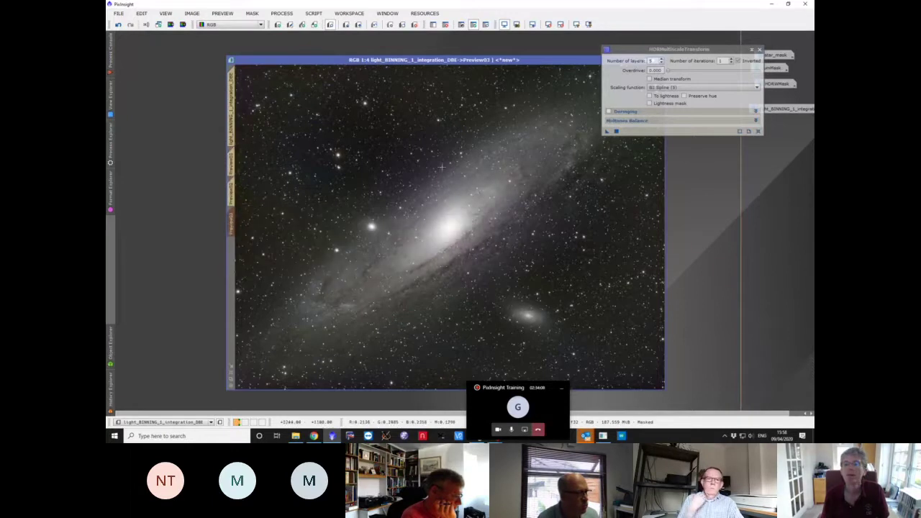
pyautogui.click(663, 60)
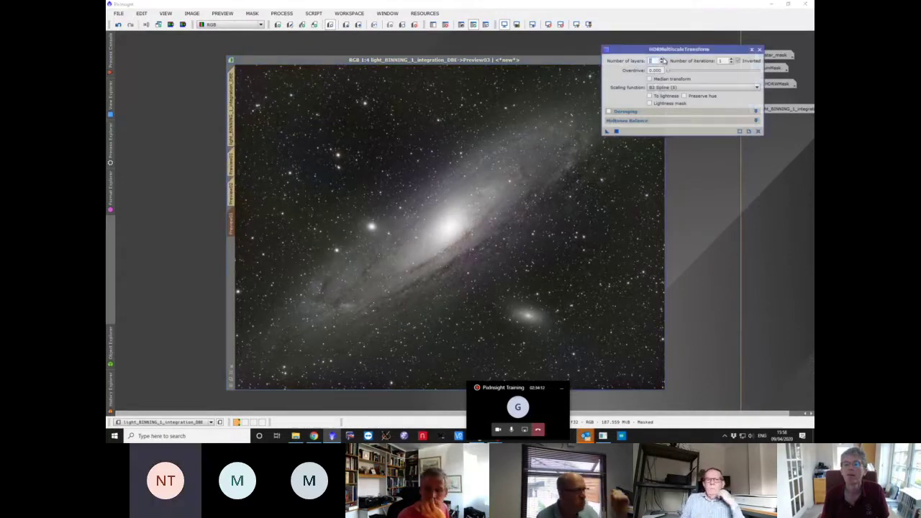
pyautogui.write('7')
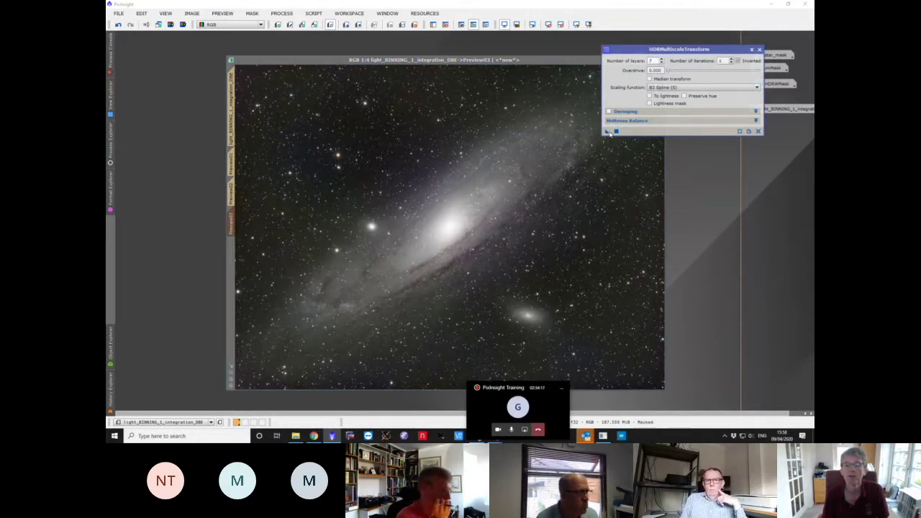
pyautogui.moveTo(582, 165); pyautogui.dragTo(581, 164)
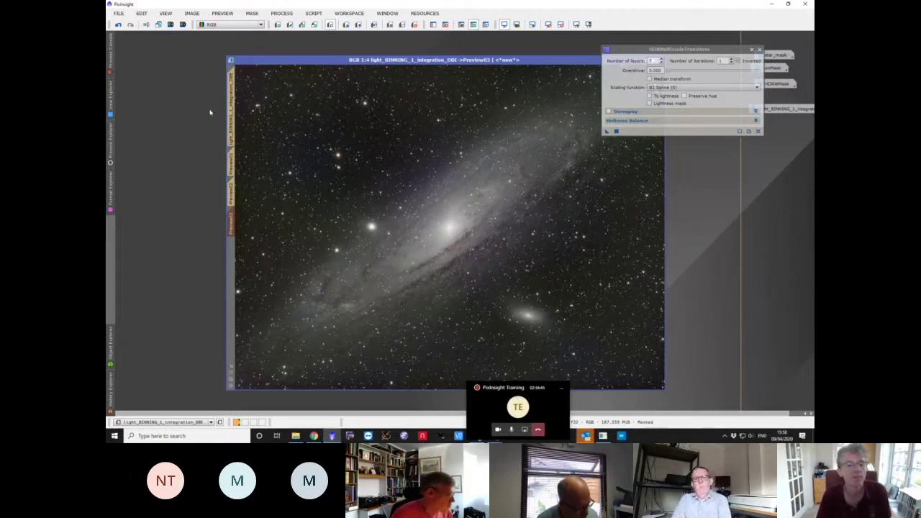
# - Switch repeatedly between the unprocessed main view and the three previews to compare the galaxy core and dust detail at 5, 6 and 7 layers
pyautogui.click(231, 108)
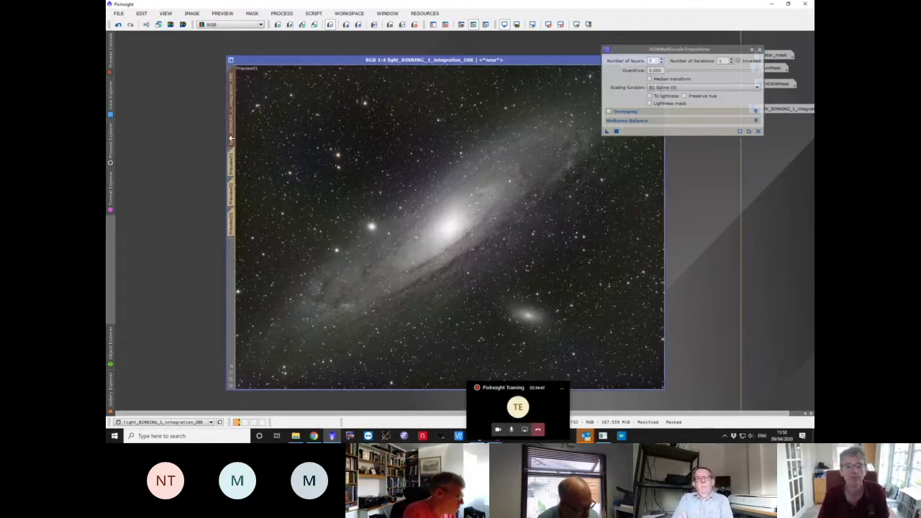
pyautogui.click(233, 216)
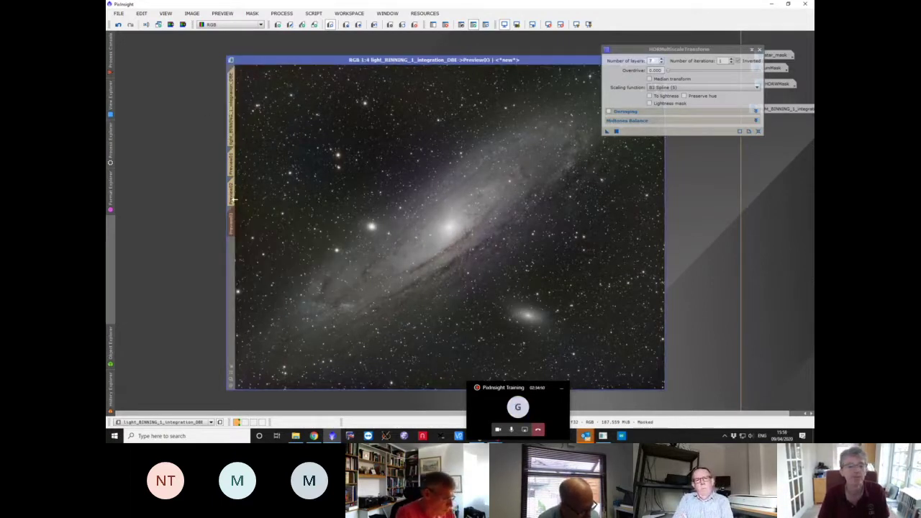
pyautogui.click(230, 160)
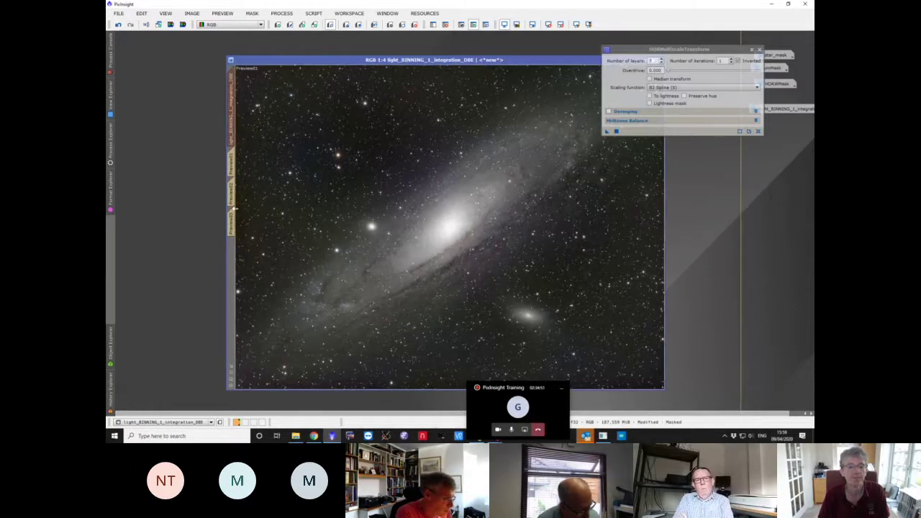
pyautogui.click(234, 208)
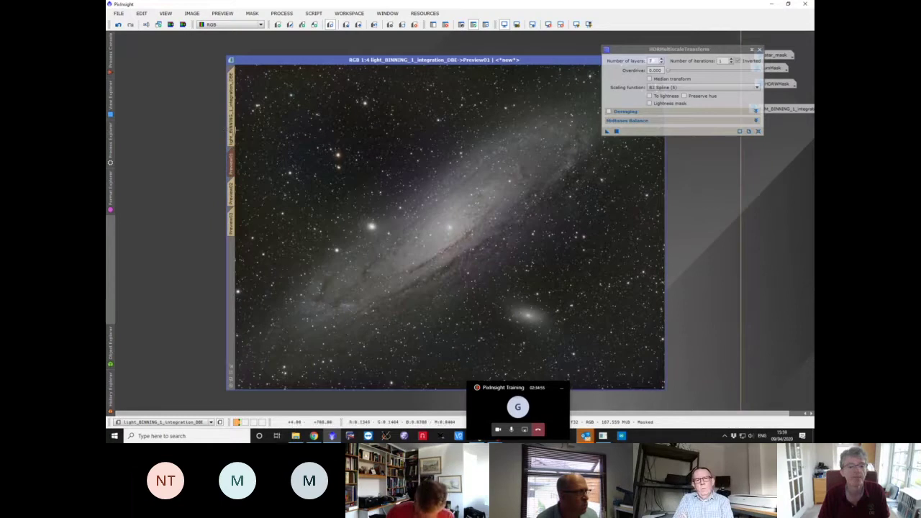
pyautogui.click(231, 130)
pyautogui.click(232, 173)
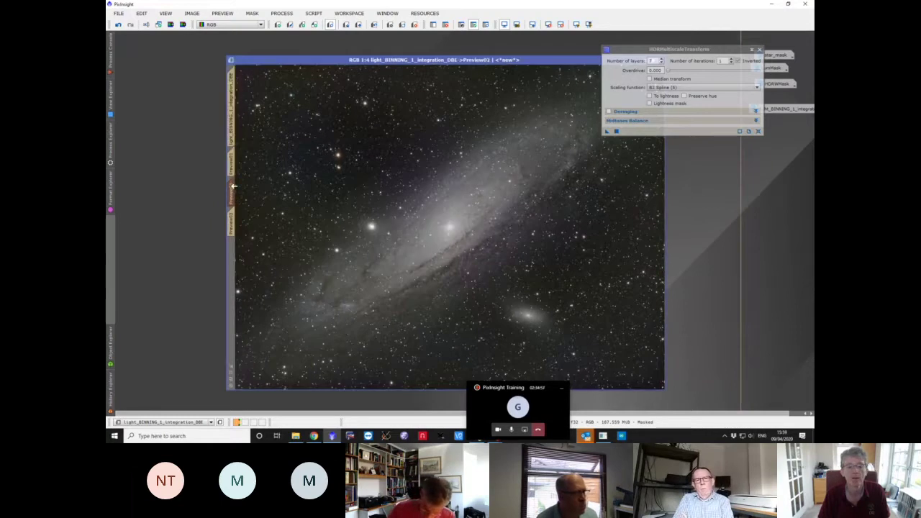
pyautogui.click(233, 132)
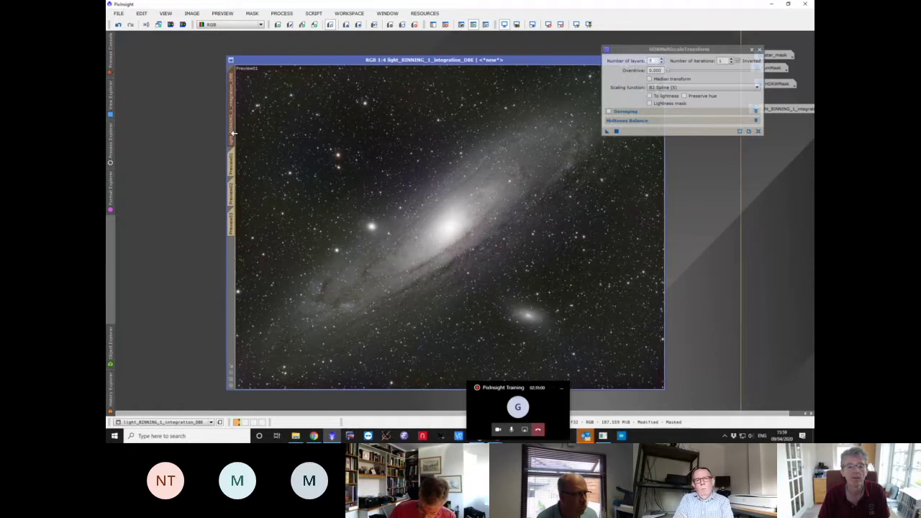
pyautogui.click(230, 221)
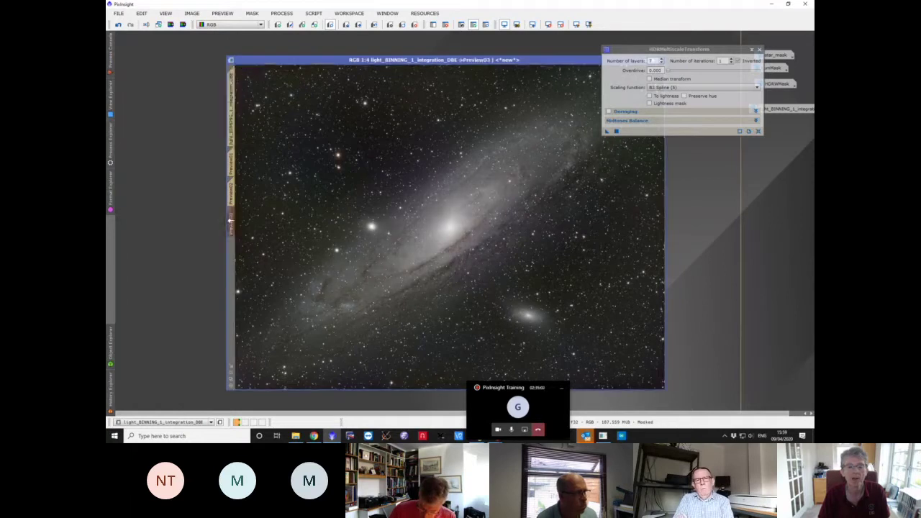
pyautogui.click(234, 112)
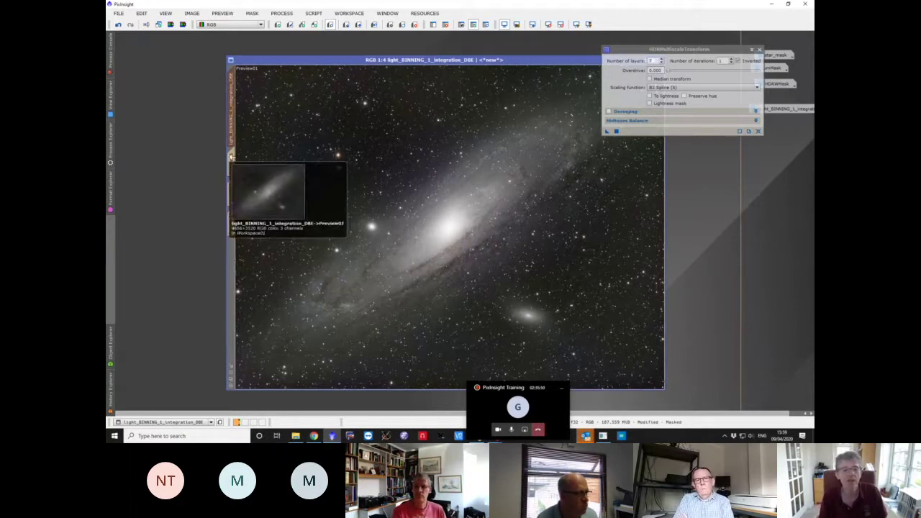
pyautogui.click(231, 156)
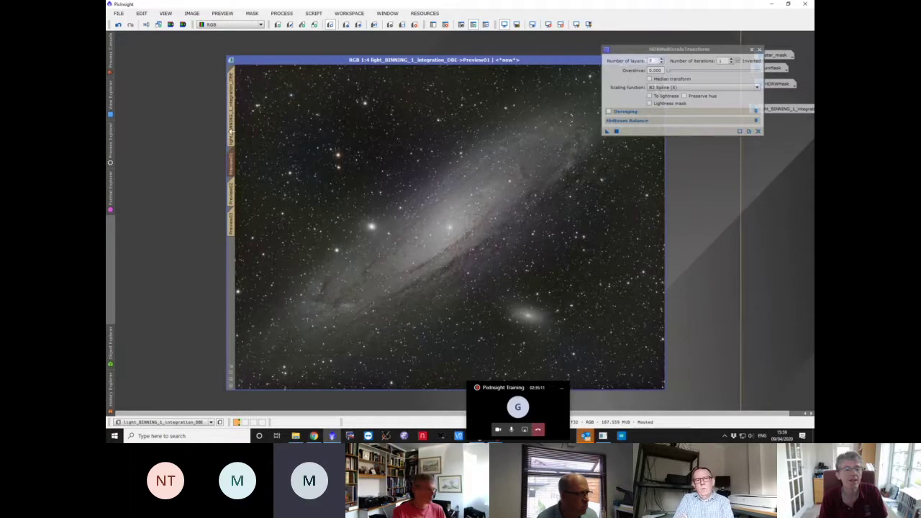
pyautogui.click(231, 131)
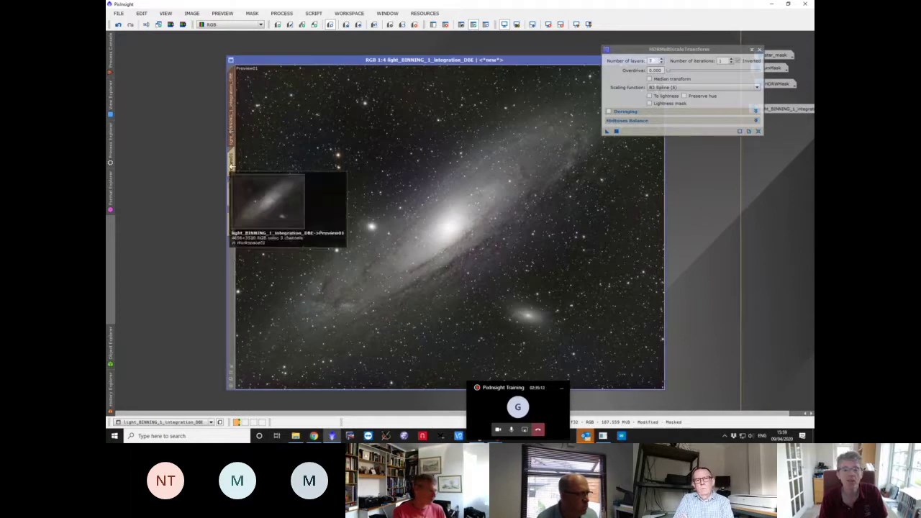
pyautogui.click(231, 165)
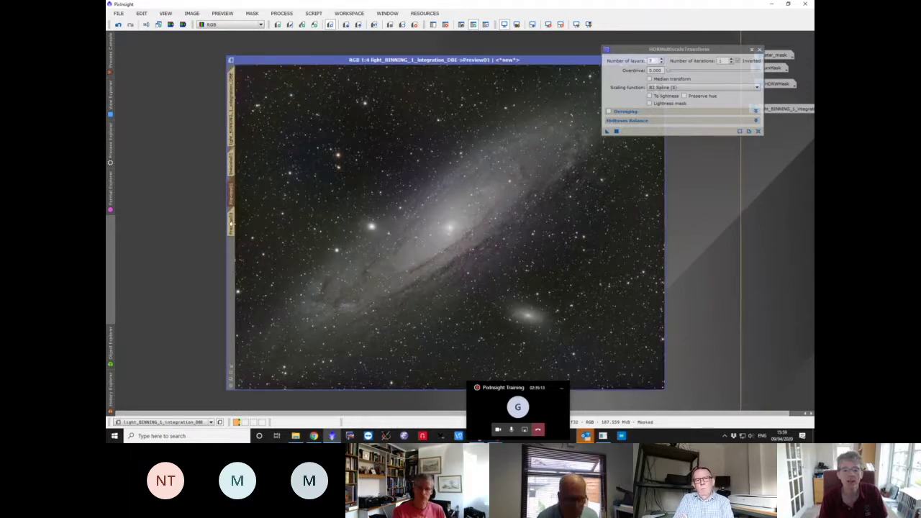
pyautogui.click(231, 194)
pyautogui.click(232, 182)
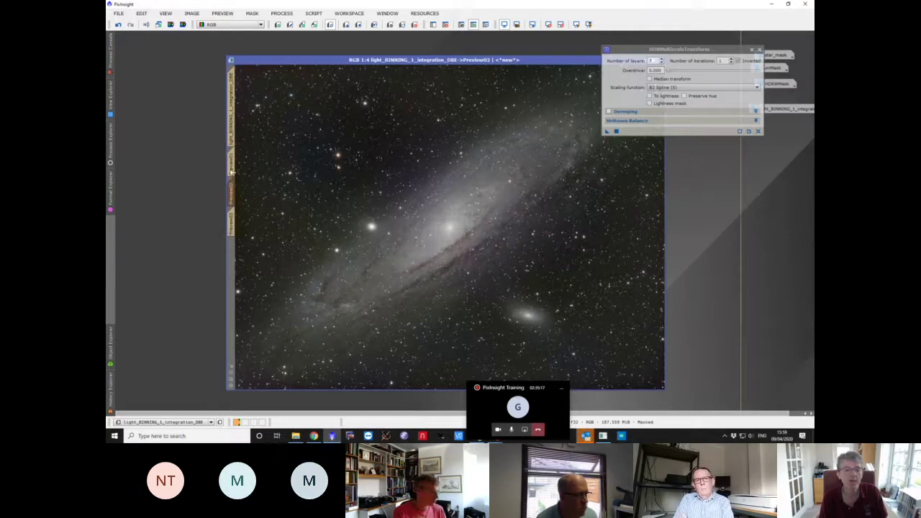
pyautogui.click(233, 127)
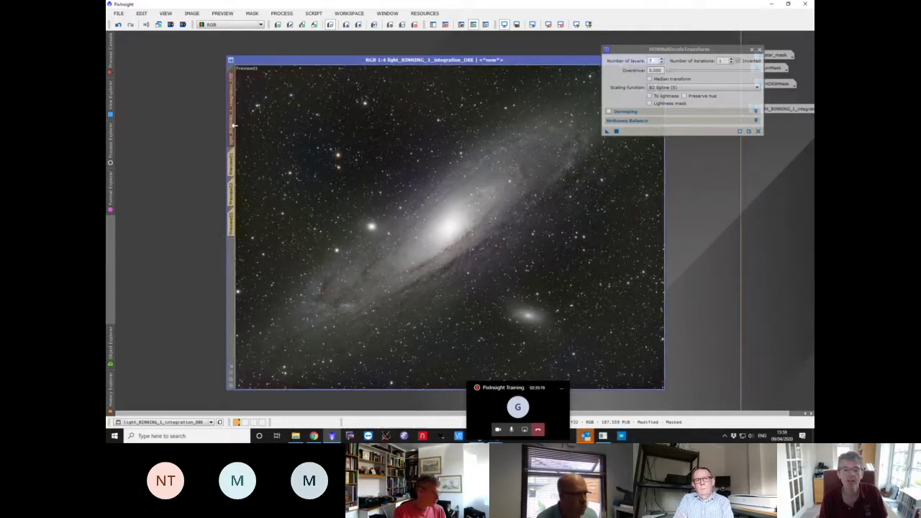
pyautogui.click(231, 162)
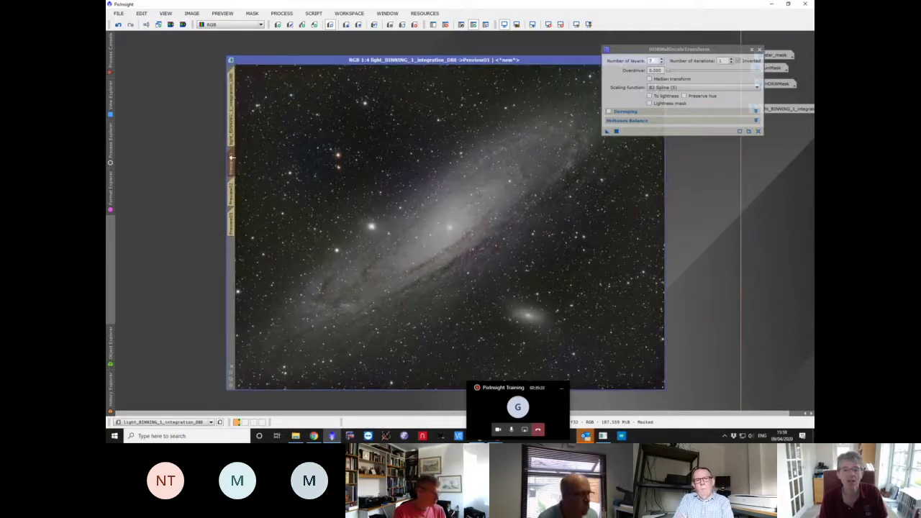
pyautogui.click(231, 224)
pyautogui.click(231, 203)
pyautogui.click(232, 168)
pyautogui.click(232, 138)
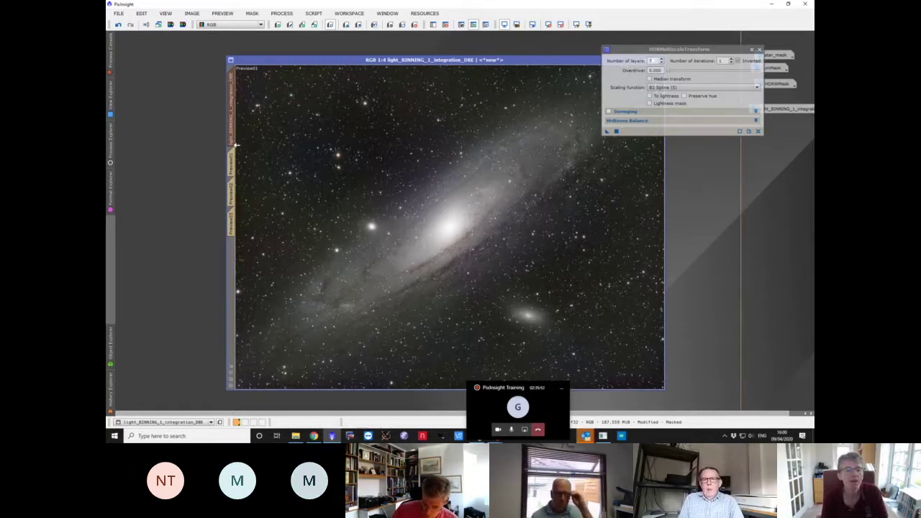
pyautogui.click(231, 166)
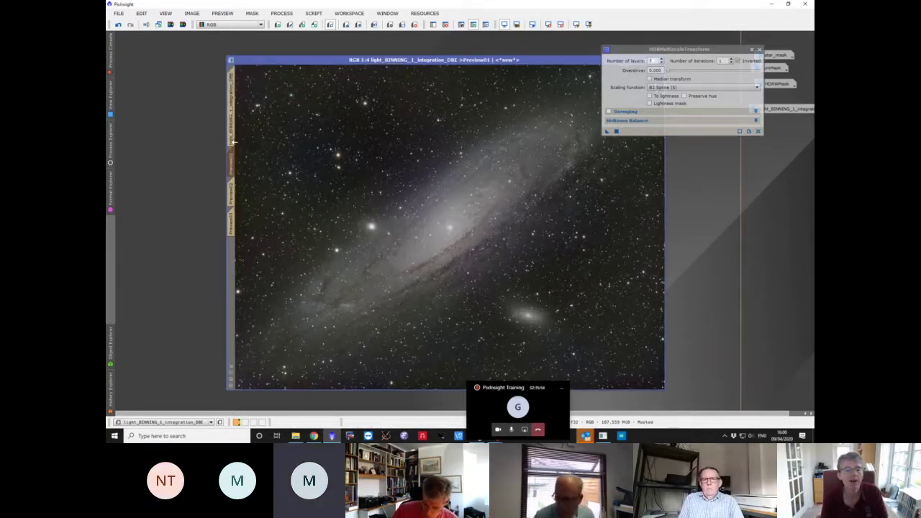
pyautogui.click(233, 181)
pyautogui.click(233, 170)
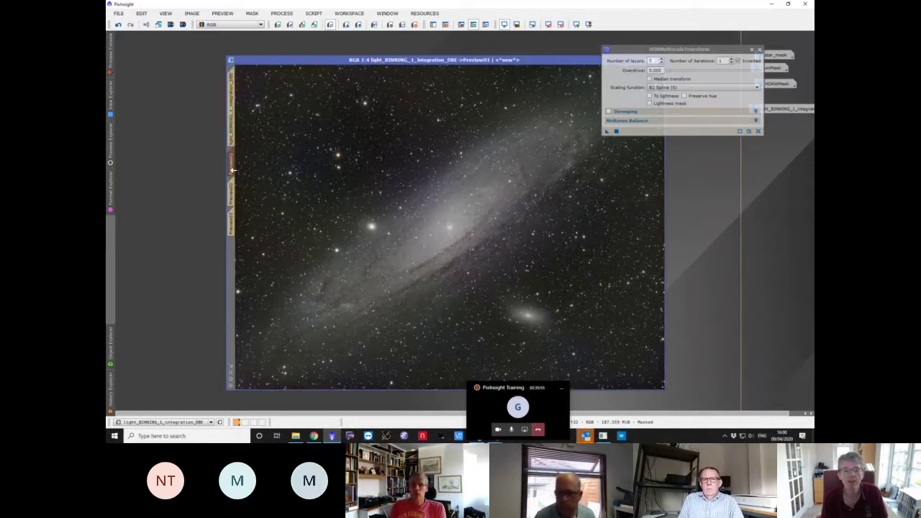
pyautogui.click(231, 133)
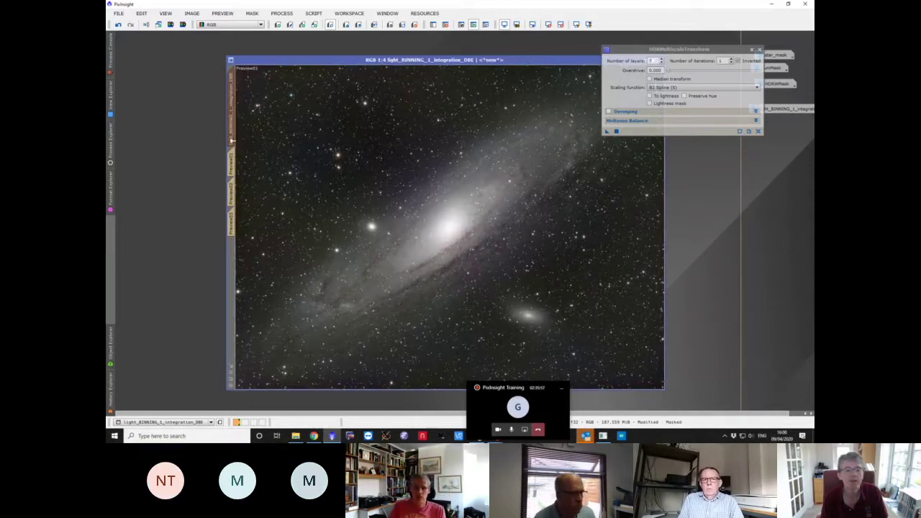
pyautogui.click(232, 187)
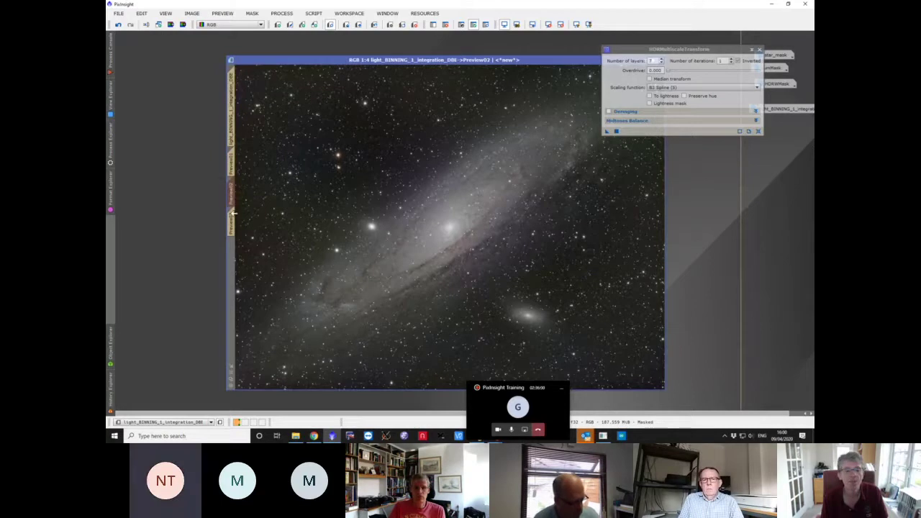
pyautogui.click(234, 125)
pyautogui.click(231, 208)
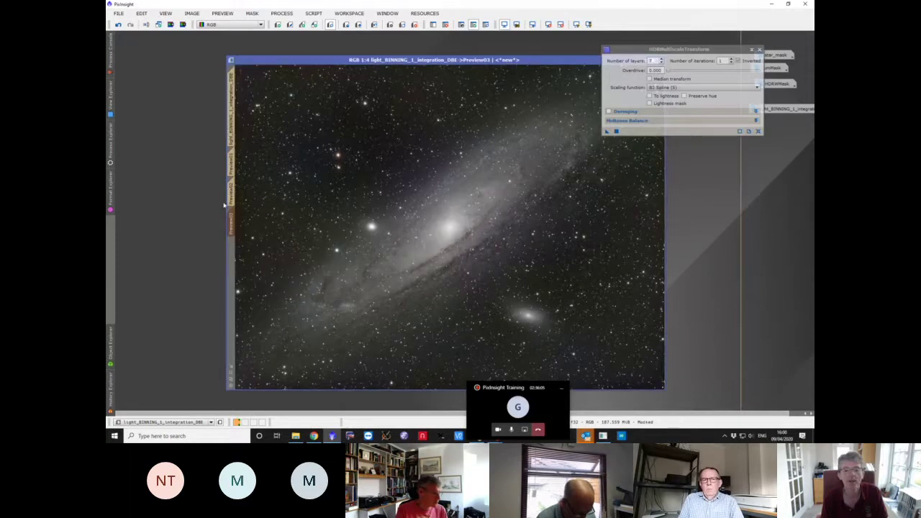
pyautogui.click(232, 162)
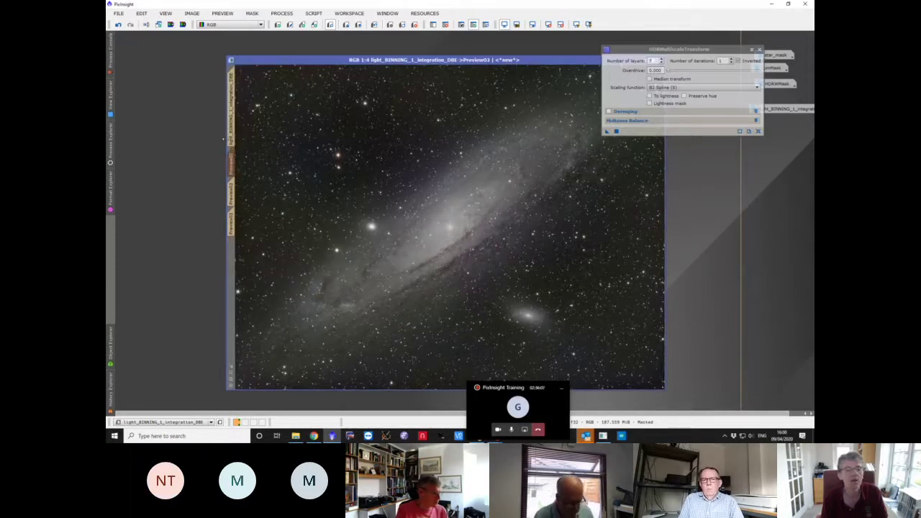
pyautogui.click(235, 131)
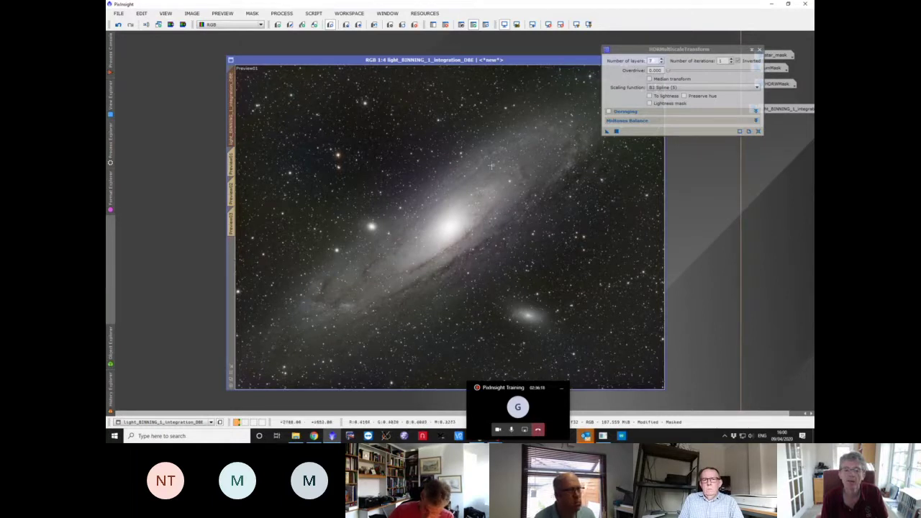
pyautogui.click(232, 195)
pyautogui.click(231, 195)
pyautogui.click(231, 224)
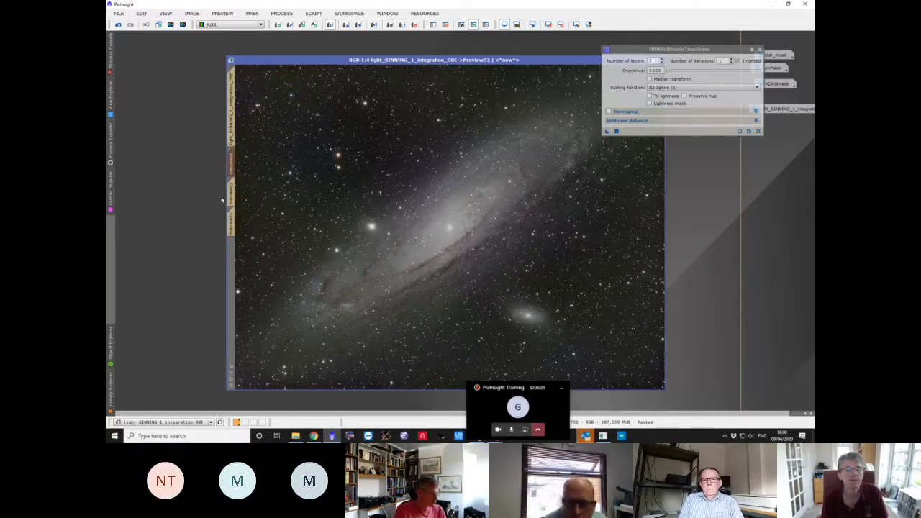
pyautogui.click(234, 220)
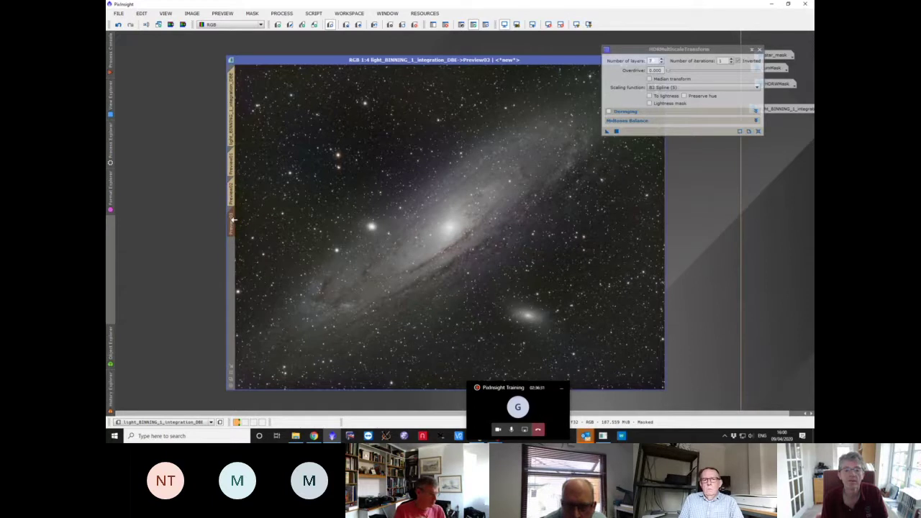
# - Switch between the main view and the previews again to examine how each layer setting affects the galaxy core
pyautogui.click(232, 207)
pyautogui.click(230, 189)
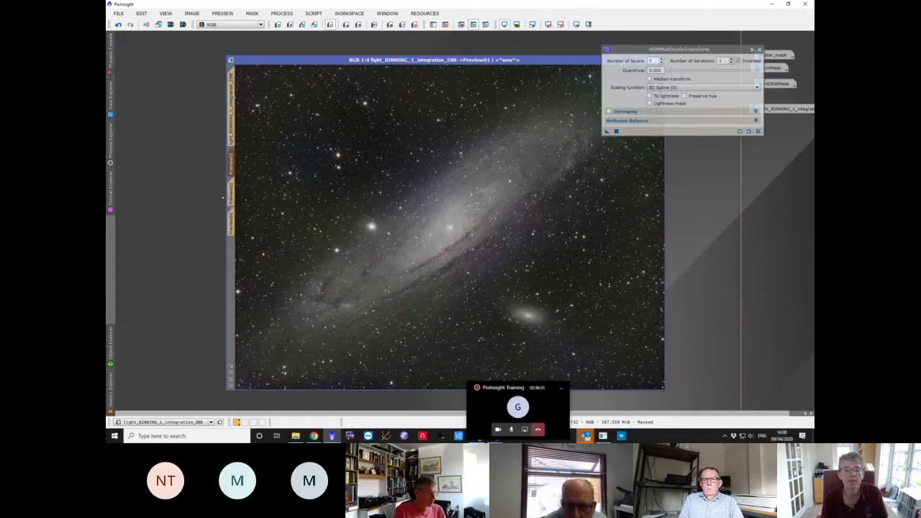
pyautogui.click(232, 225)
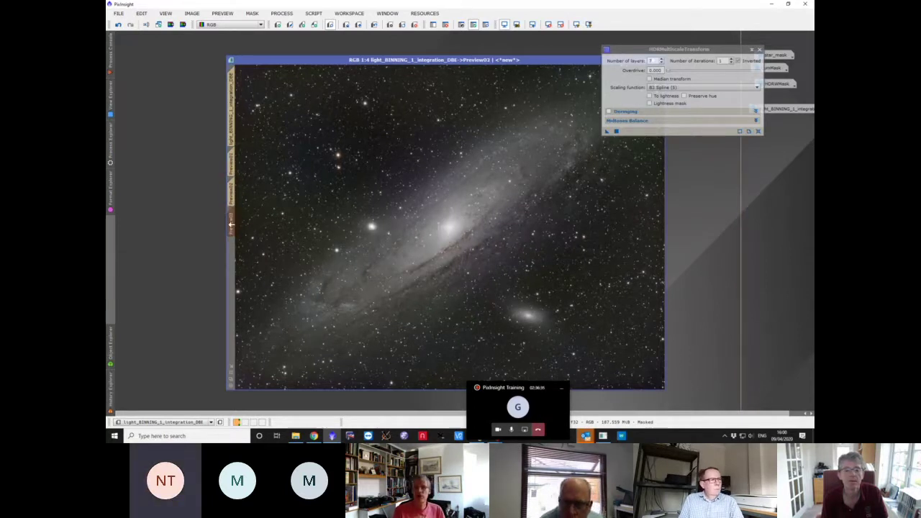
pyautogui.click(233, 199)
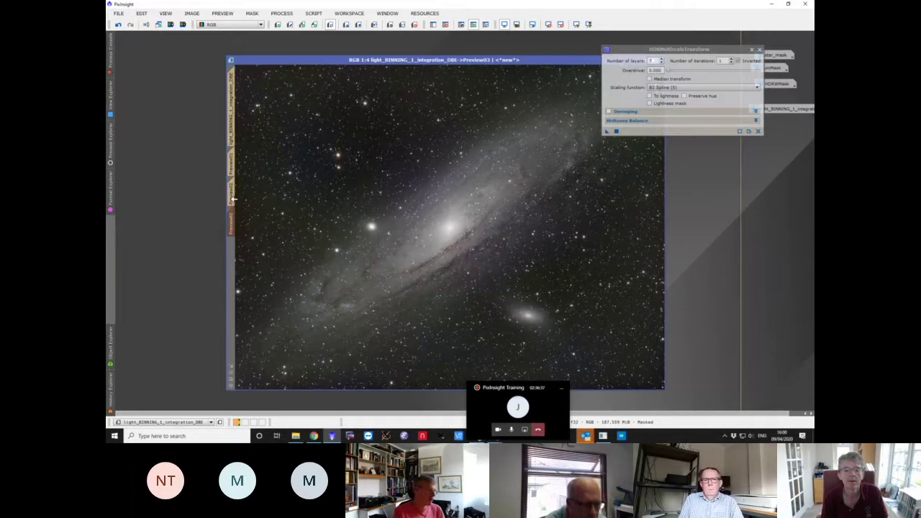
pyautogui.click(230, 123)
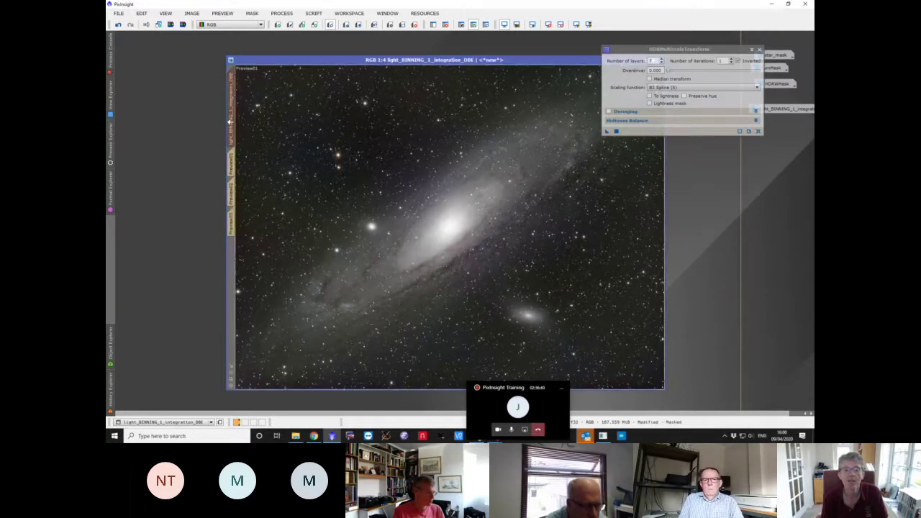
pyautogui.click(231, 222)
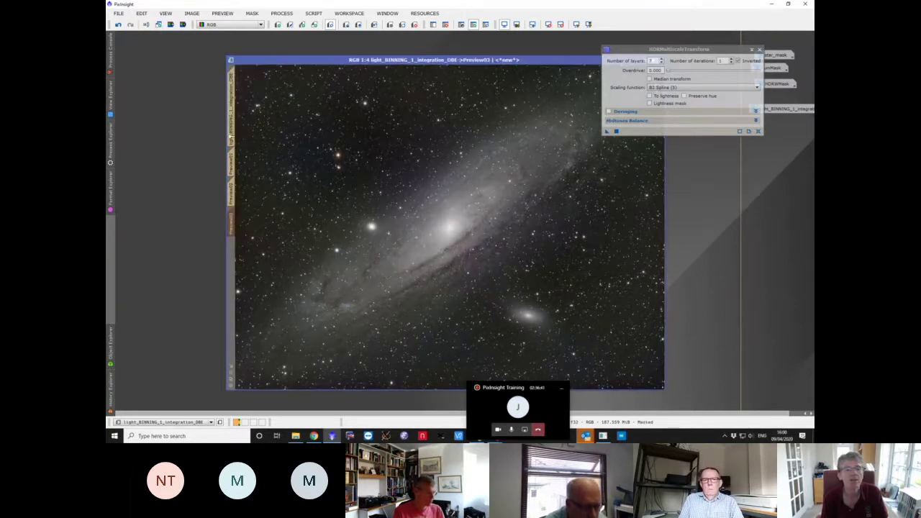
pyautogui.click(231, 130)
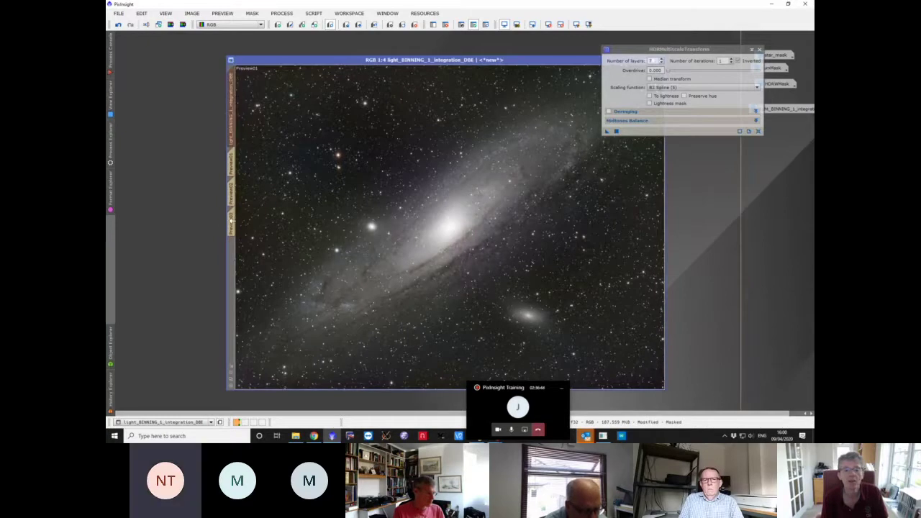
pyautogui.click(231, 219)
pyautogui.click(231, 143)
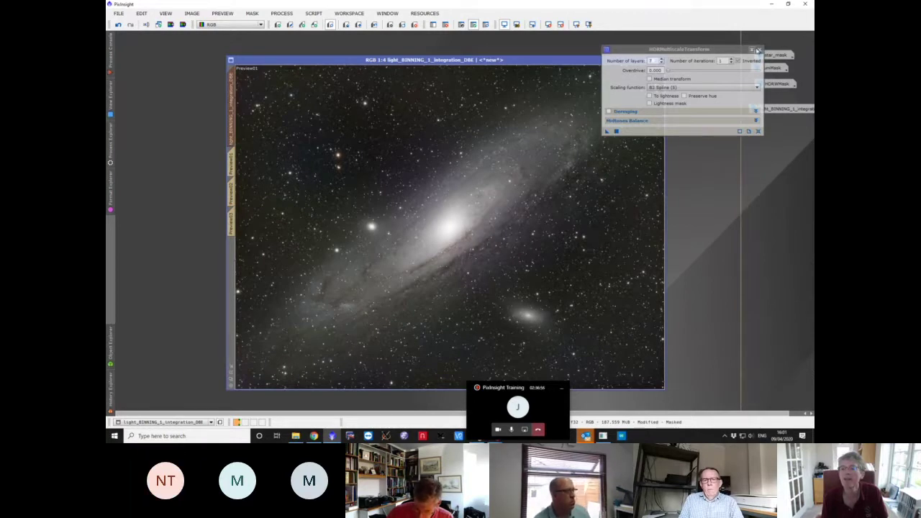
# - Move HDRMultiscaleTransform aside, open PixelMath and set its RGB/K expression to $T/2
pyautogui.moveTo(759, 52); pyautogui.dragTo(687, 50)
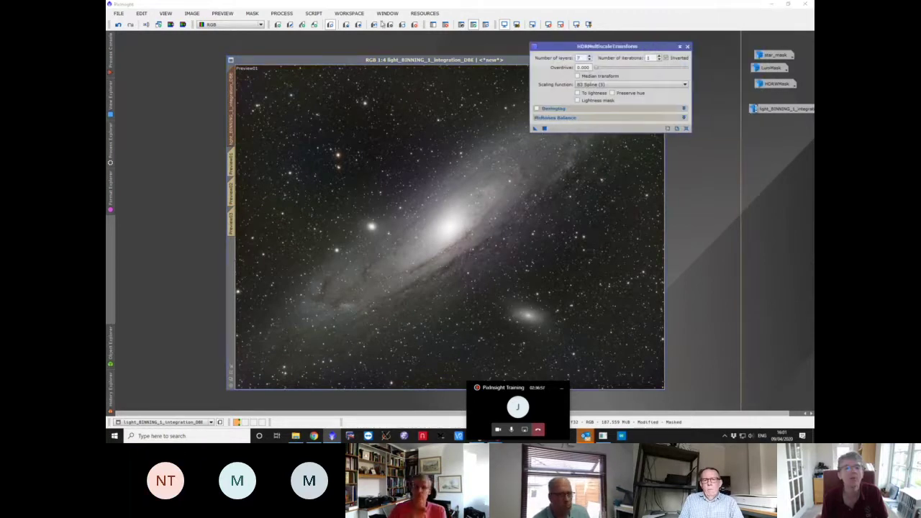
pyautogui.click(313, 14)
pyautogui.moveTo(289, 14)
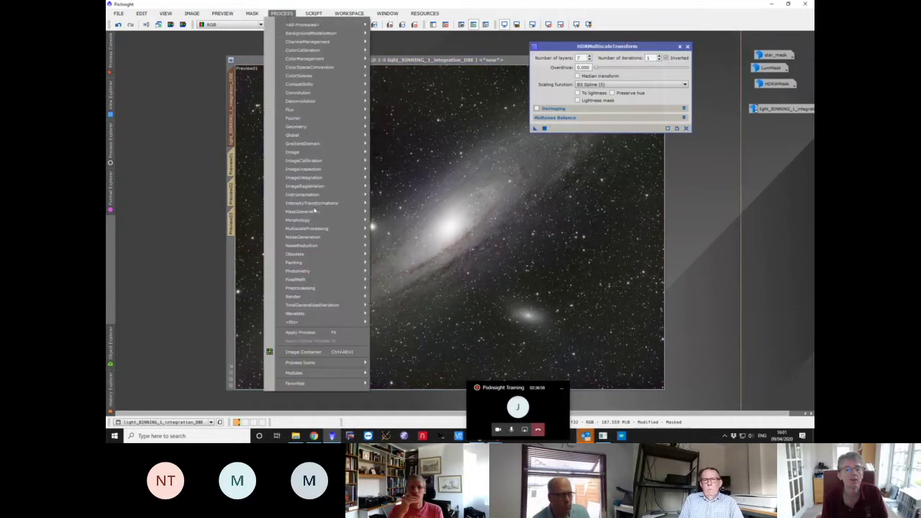
pyautogui.moveTo(356, 280)
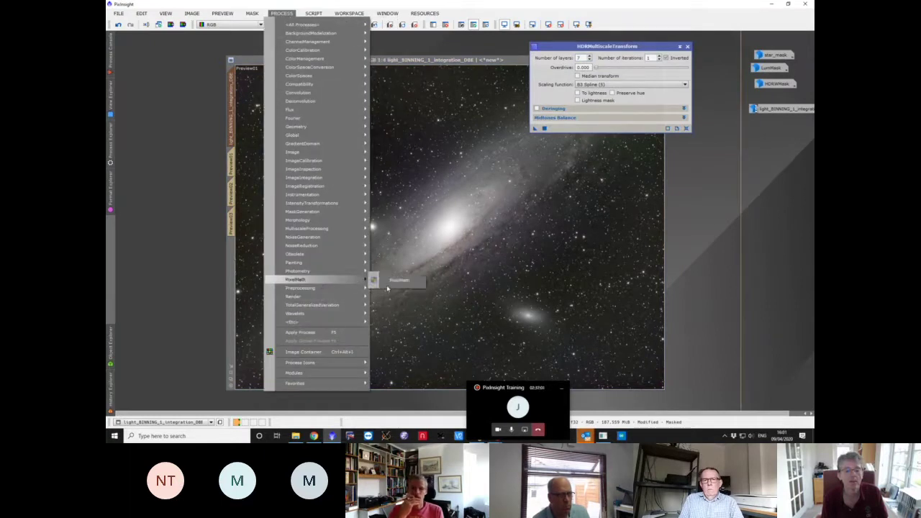
pyautogui.click(400, 281)
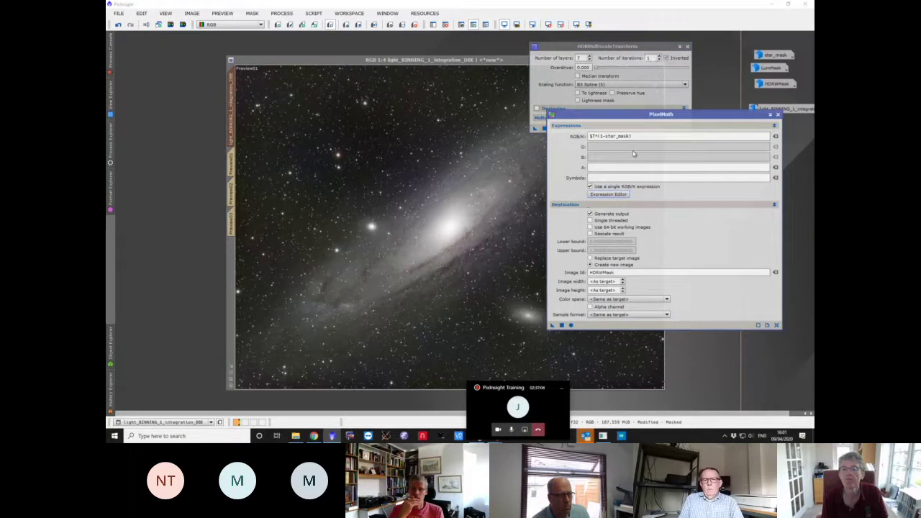
pyautogui.moveTo(635, 135); pyautogui.dragTo(595, 136)
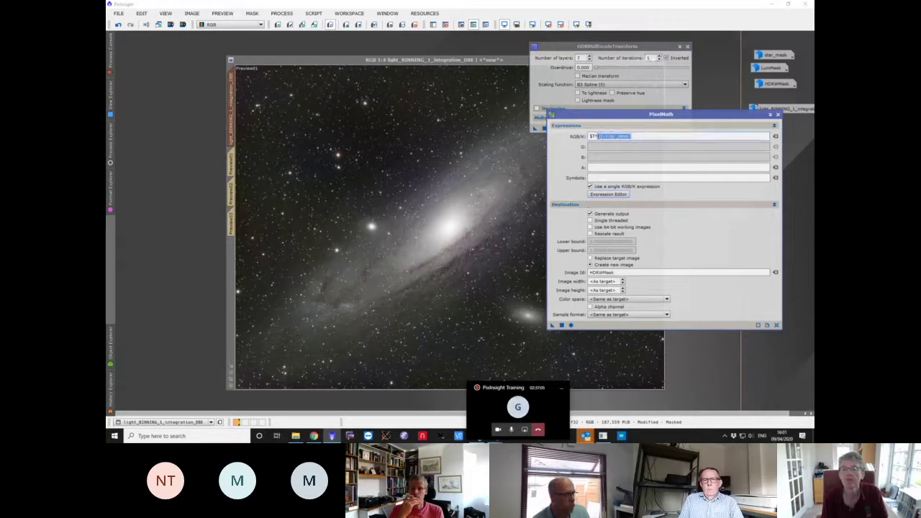
pyautogui.press('BackSpace')
pyautogui.write('/2')
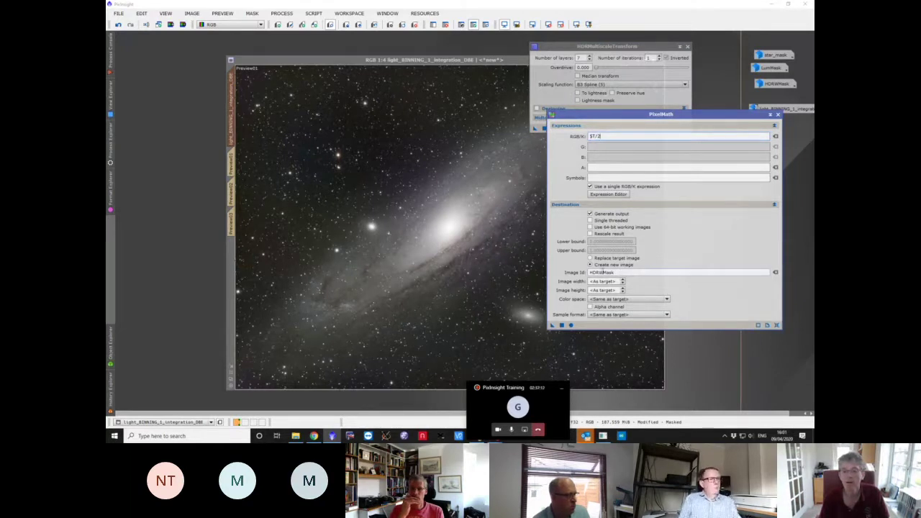
# - Set the PixelMath output image Id to HDRWhalf, apply it to HDRWMask and close PixelMath
pyautogui.moveTo(601, 272); pyautogui.dragTo(613, 272)
pyautogui.write('H')
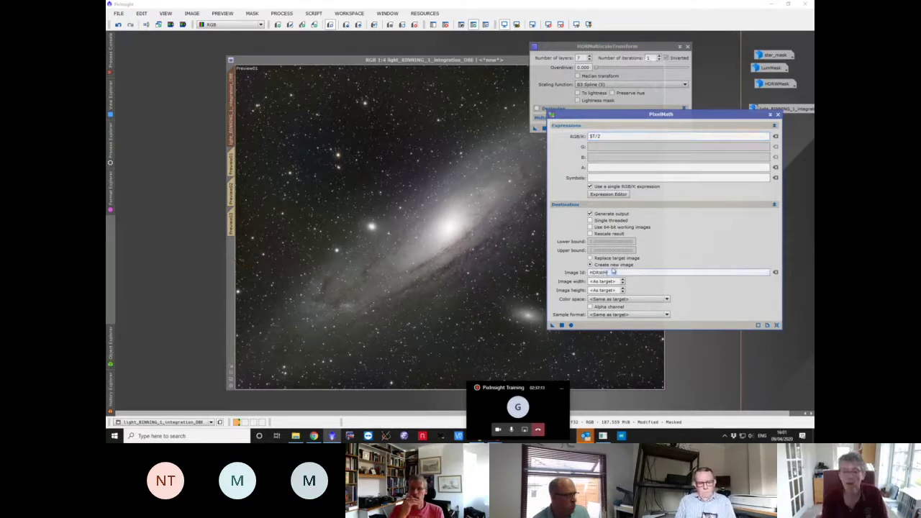
pyautogui.write('alf')
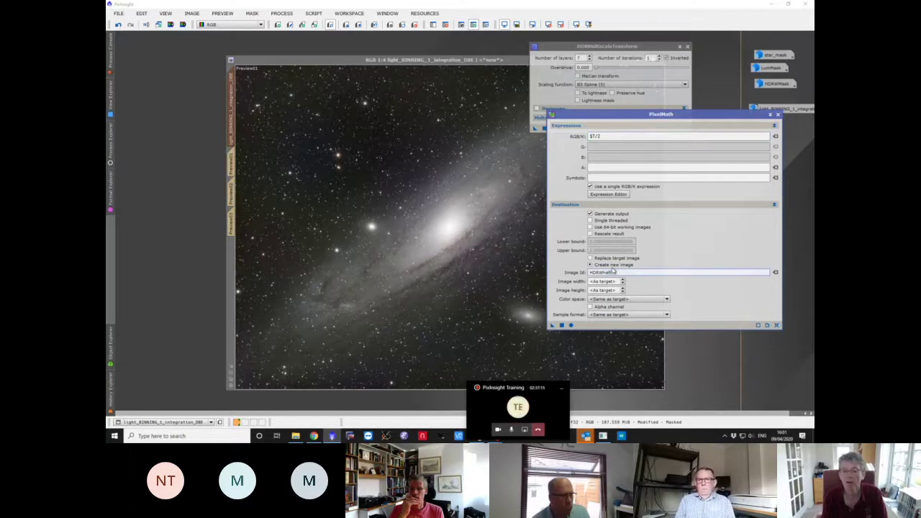
pyautogui.doubleClick(777, 84)
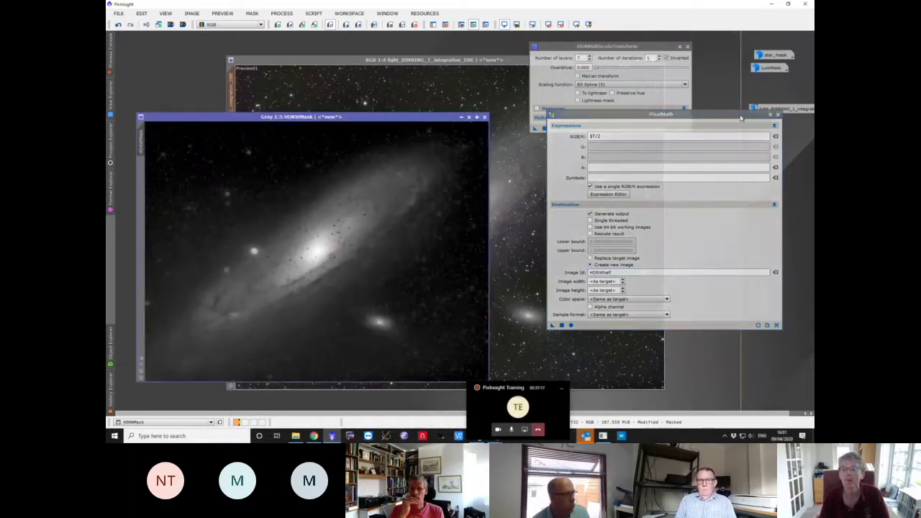
pyautogui.moveTo(556, 330); pyautogui.dragTo(425, 298)
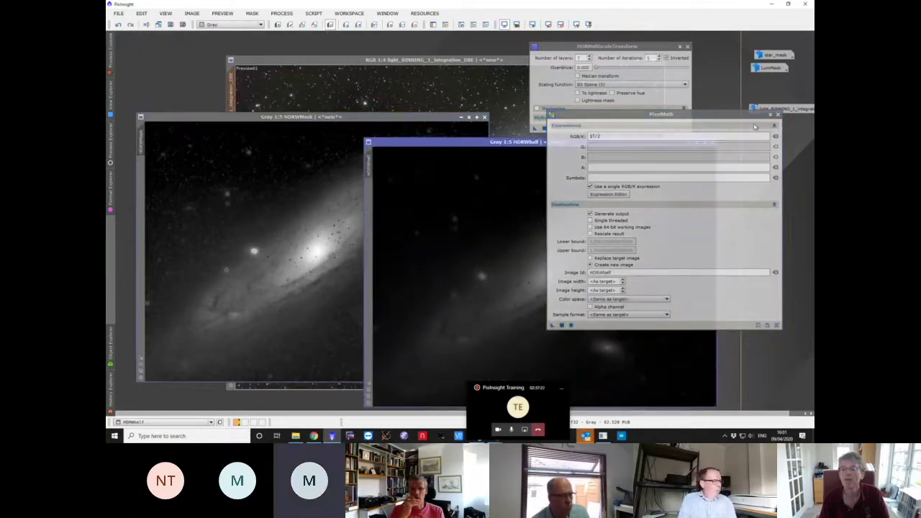
pyautogui.click(777, 113)
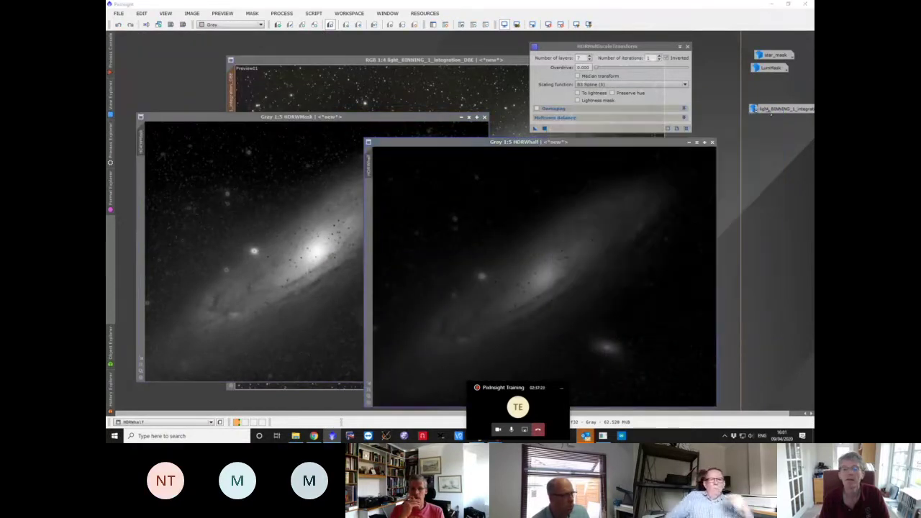
# - Minimise HDRWMask and assign HDRWhalf as the new mask of the Andromeda image
pyautogui.click(461, 117)
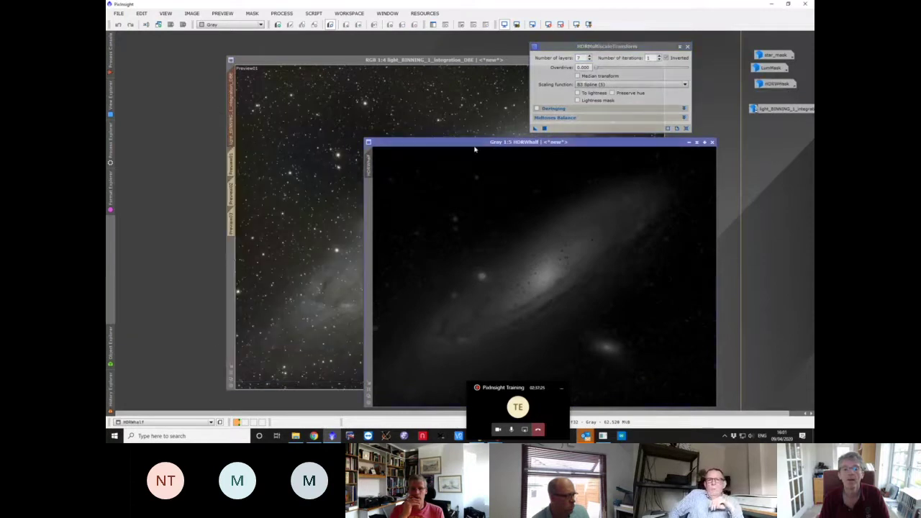
pyautogui.click(438, 60)
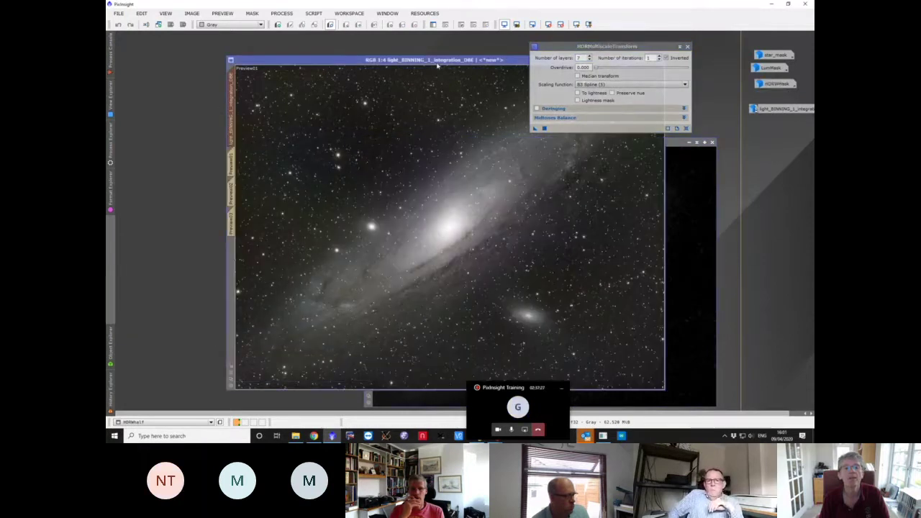
pyautogui.click(433, 25)
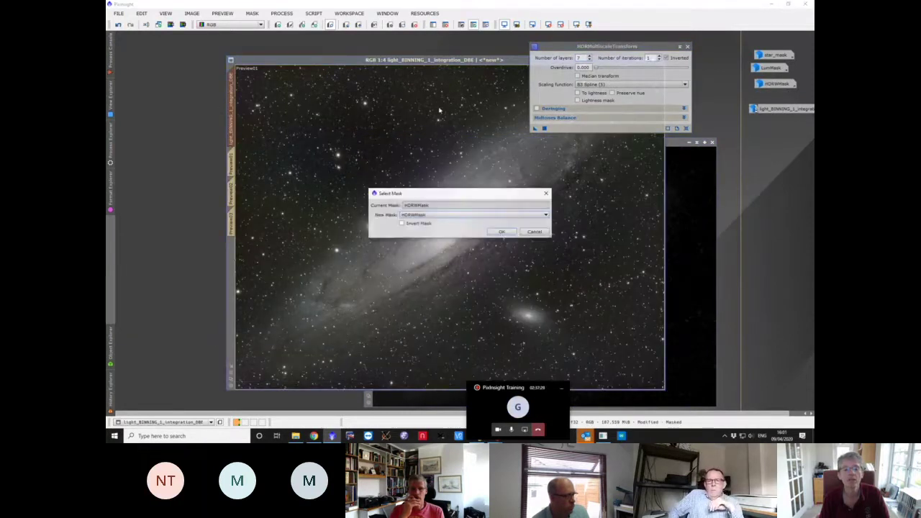
pyautogui.click(441, 215)
pyautogui.click(440, 249)
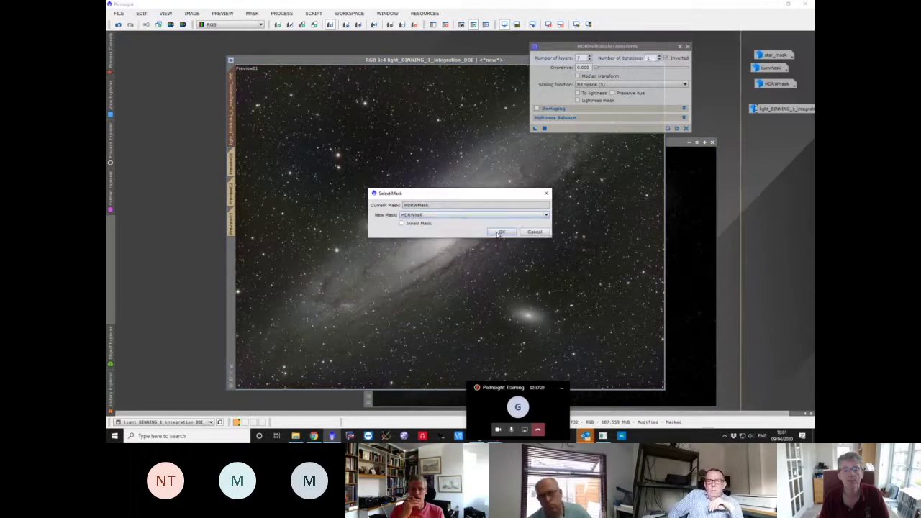
pyautogui.click(504, 229)
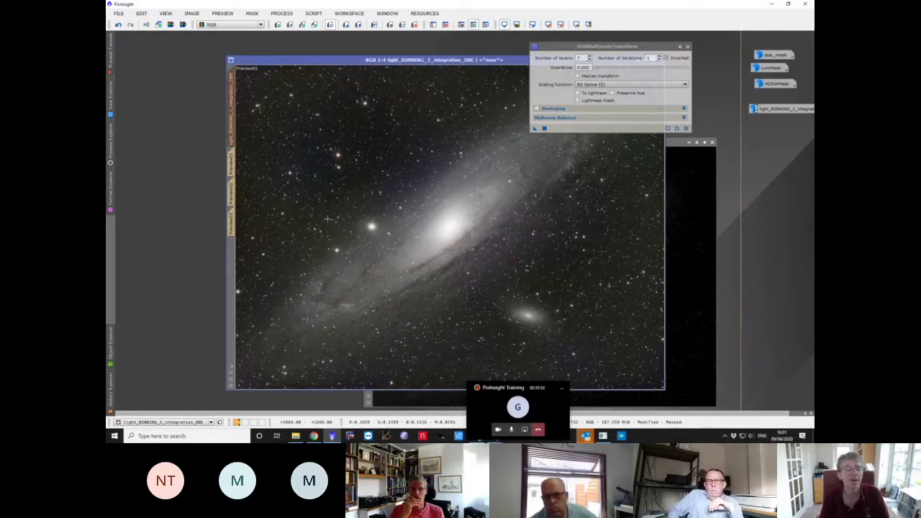
# - Apply HDRMultiscaleTransform with 7 layers to Preview02 through the half-strength mask
pyautogui.click(231, 192)
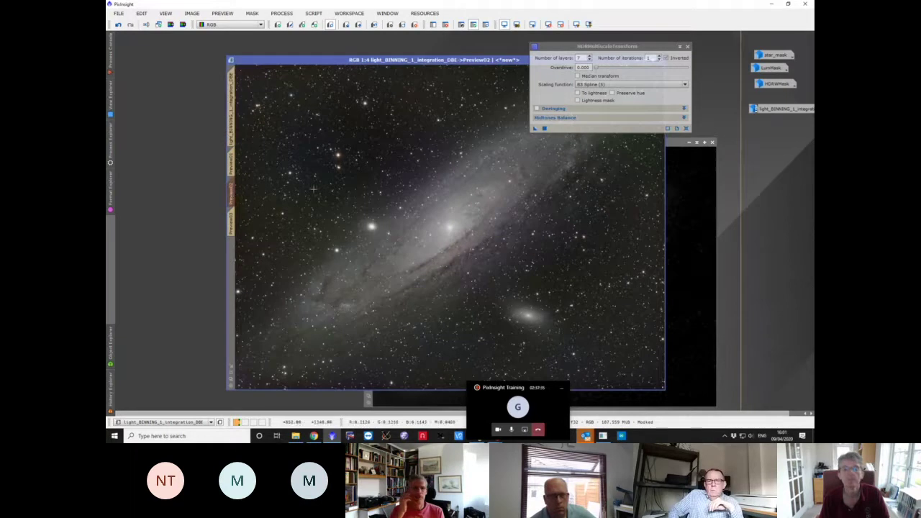
pyautogui.click(233, 202)
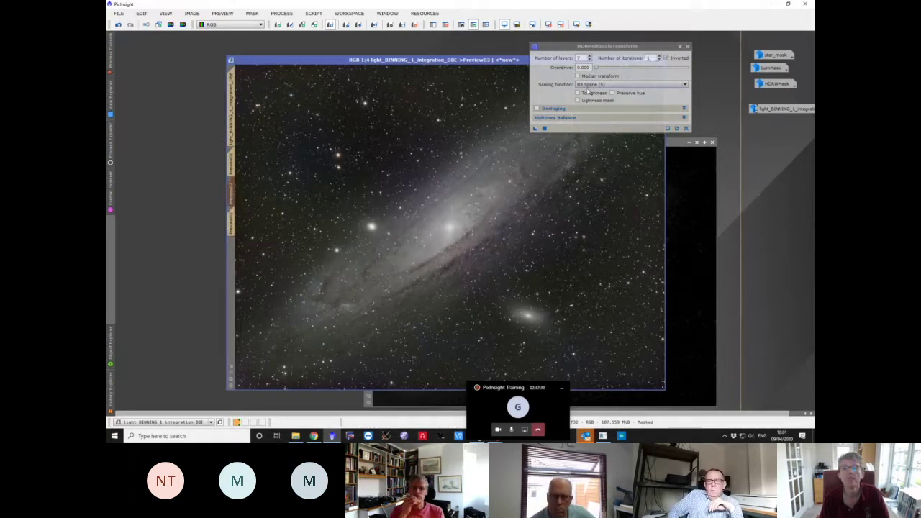
pyautogui.click(535, 129)
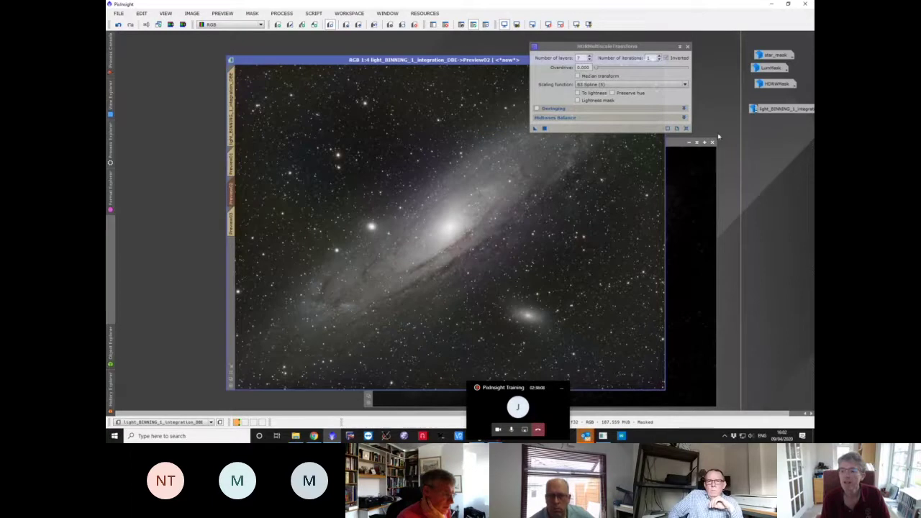
# - Restore HDRWMask, reopen PixelMath and apply $T/2 to it again to create another half-strength copy
pyautogui.doubleClick(775, 85)
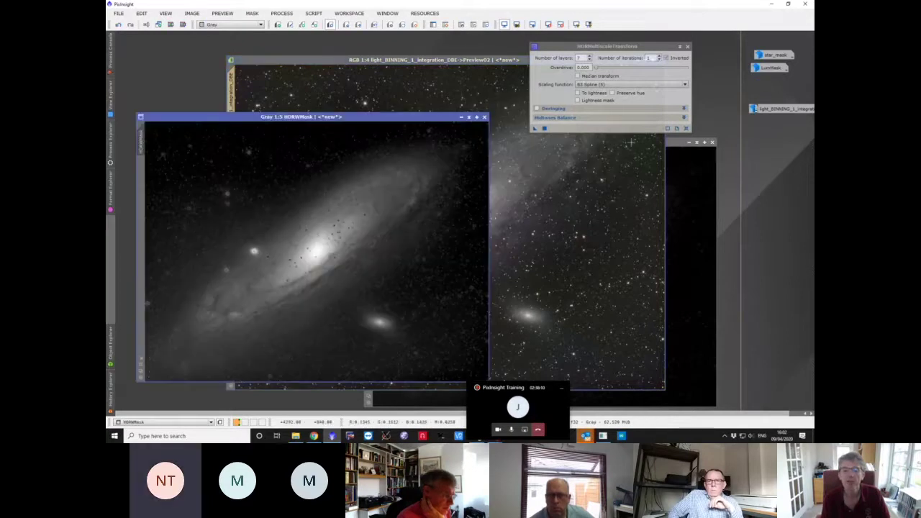
pyautogui.click(282, 13)
pyautogui.moveTo(309, 279)
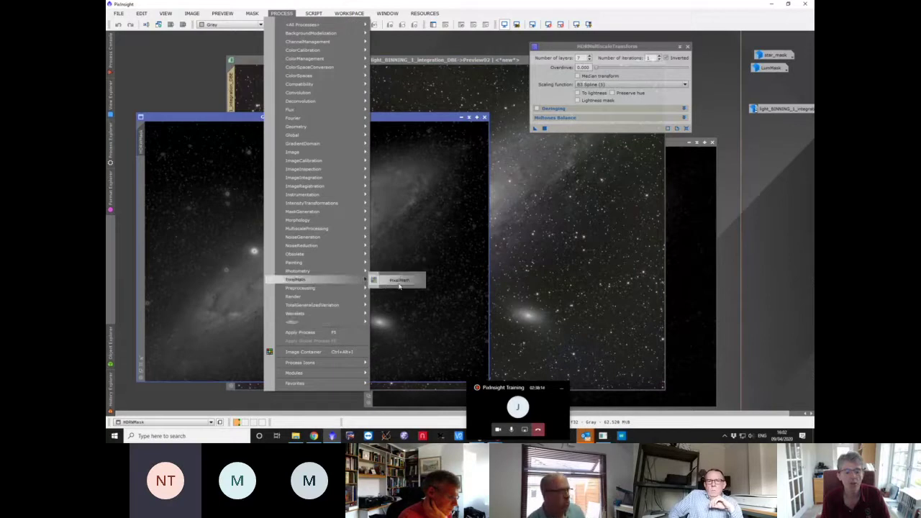
pyautogui.click(392, 279)
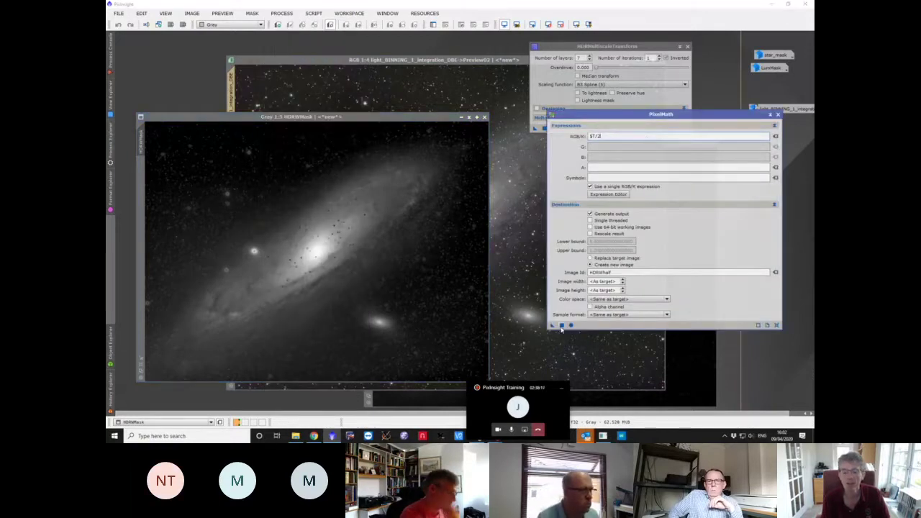
pyautogui.moveTo(553, 325); pyautogui.dragTo(437, 323)
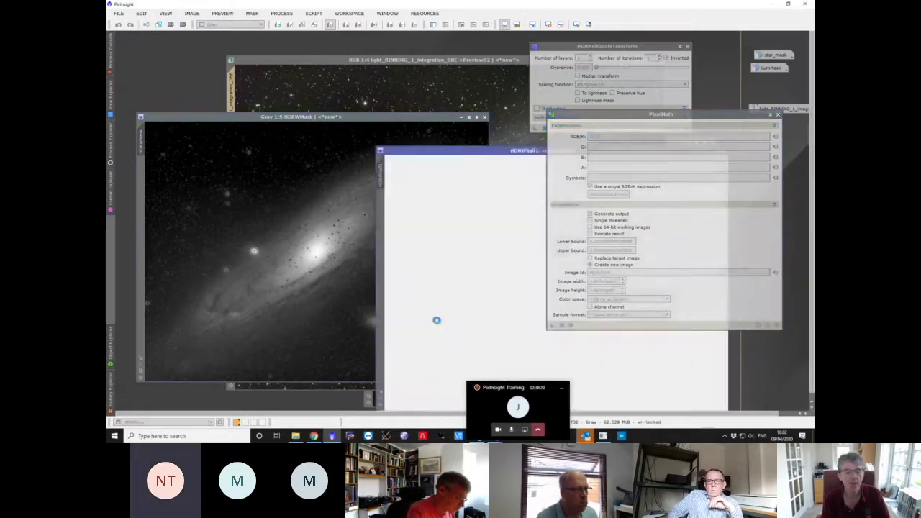
# - Move PixelMath aside and minimise the new half-strength copy and HDRWMask to expose the galaxy image
pyautogui.moveTo(649, 117); pyautogui.dragTo(764, 124)
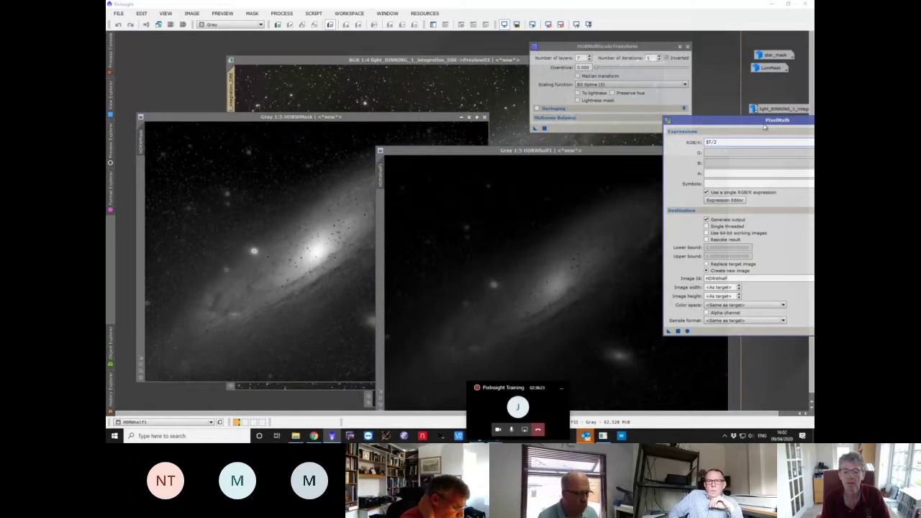
pyautogui.moveTo(588, 154); pyautogui.dragTo(453, 154)
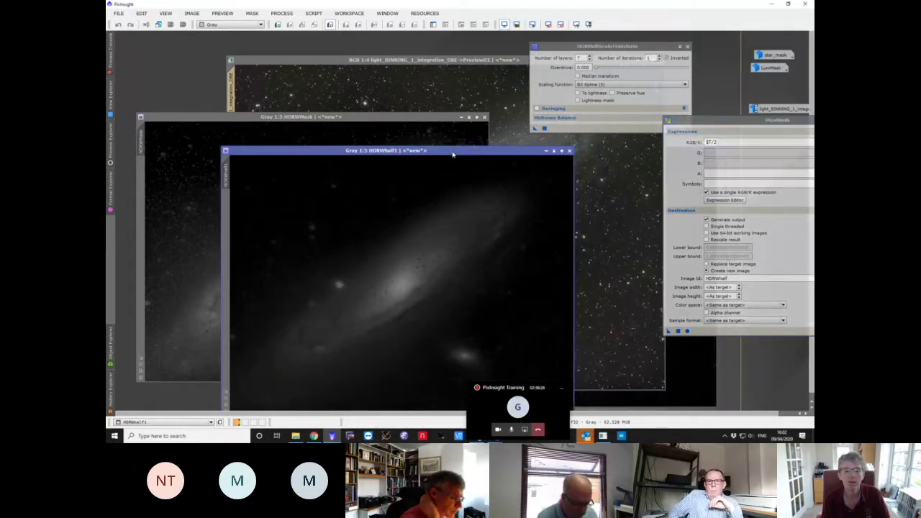
pyautogui.click(546, 151)
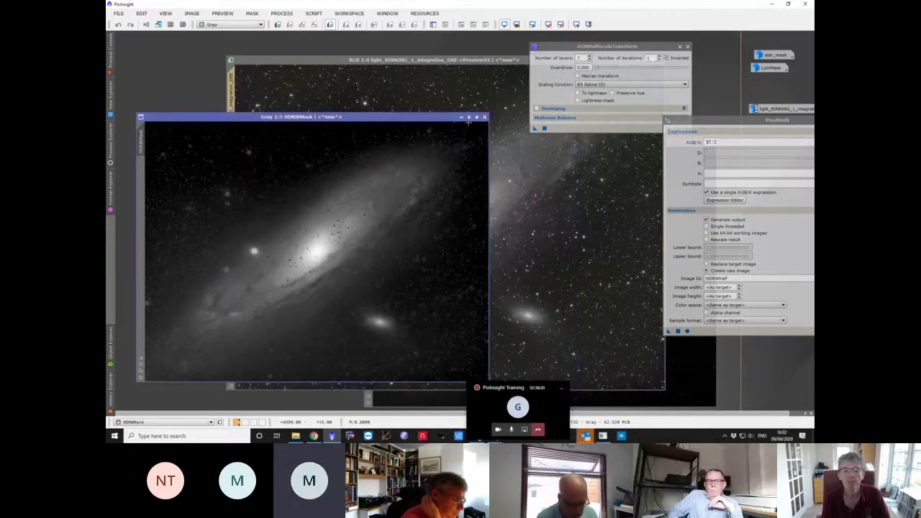
pyautogui.click(462, 118)
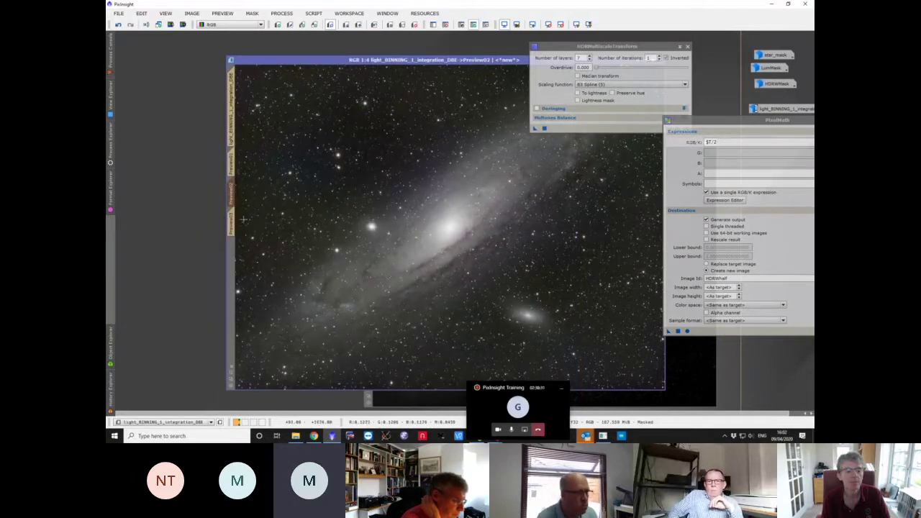
# - Compare the main Andromeda image with the processed Preview02 by alternating between the two views
pyautogui.click(232, 133)
pyautogui.click(232, 160)
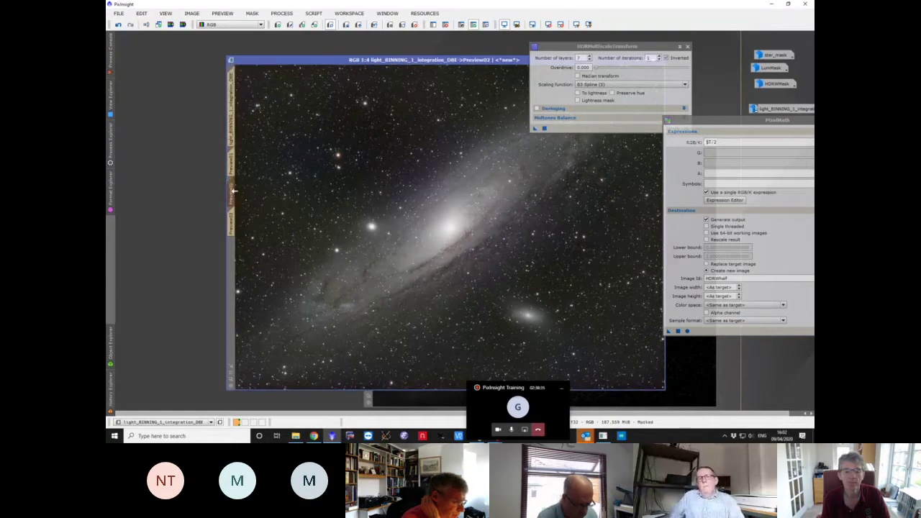
pyautogui.click(234, 184)
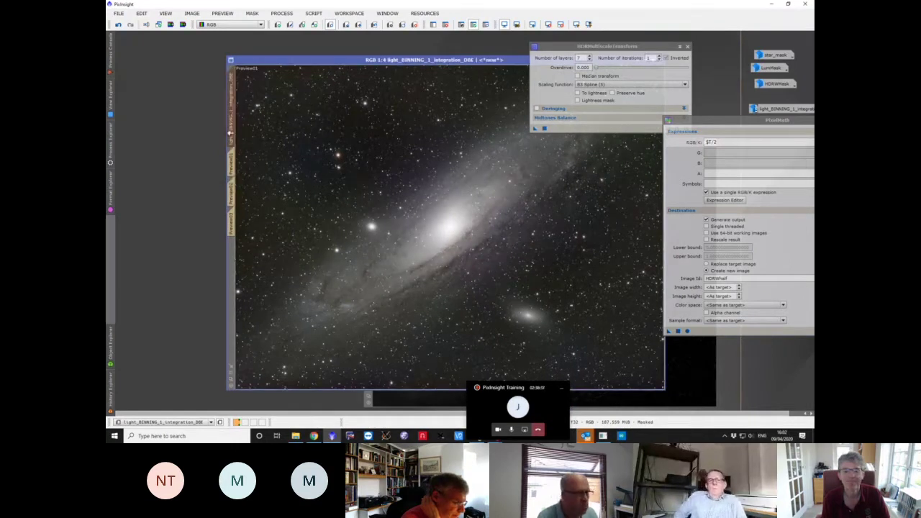
pyautogui.click(233, 185)
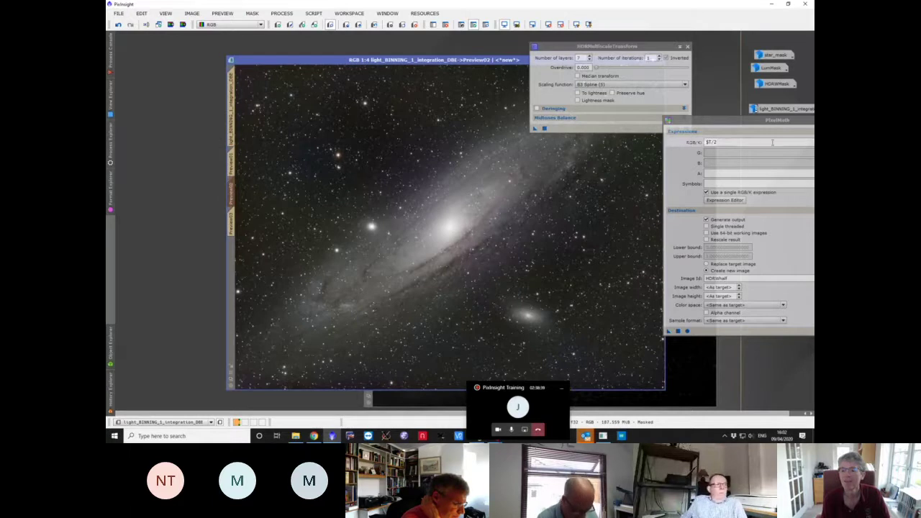
# - Move PixelMath clear of HDRWhalf, minimise HDRWhalf and line up its icon below the other minimised images
pyautogui.moveTo(760, 124); pyautogui.dragTo(683, 168)
pyautogui.moveTo(754, 169); pyautogui.dragTo(656, 171)
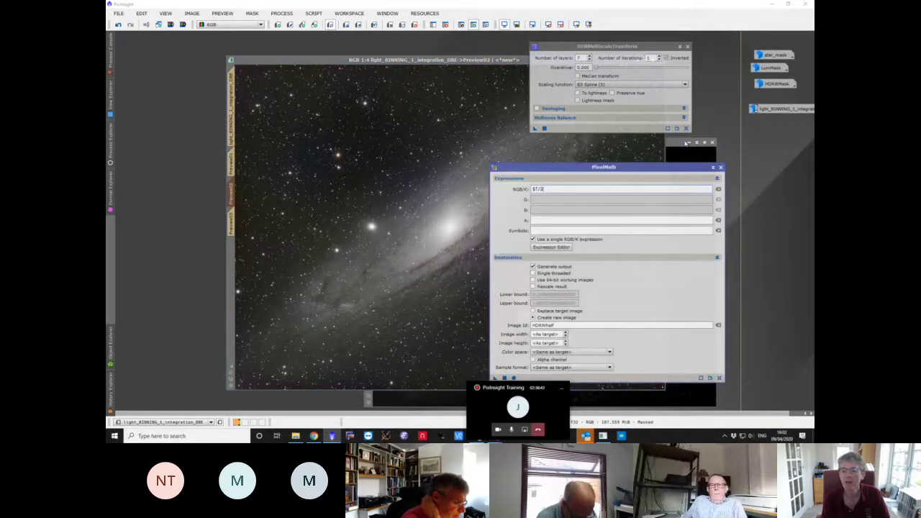
pyautogui.click(684, 143)
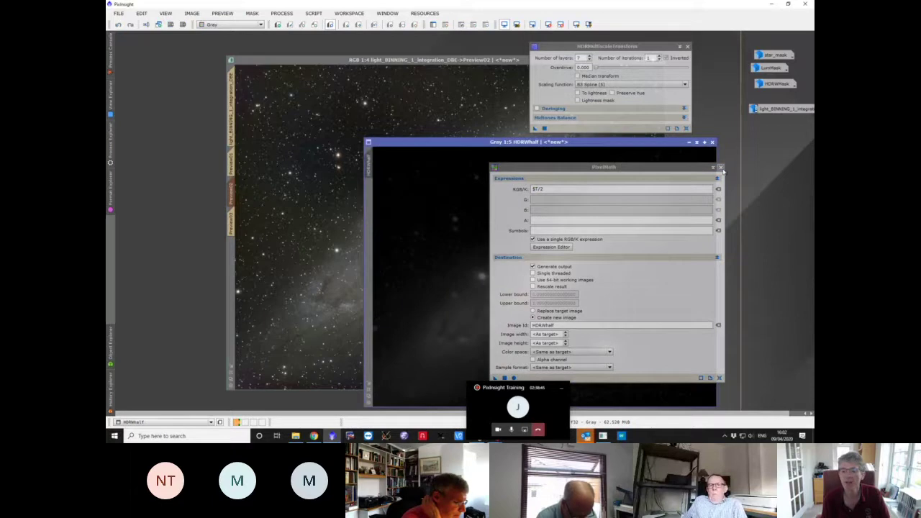
pyautogui.moveTo(720, 168); pyautogui.dragTo(490, 158)
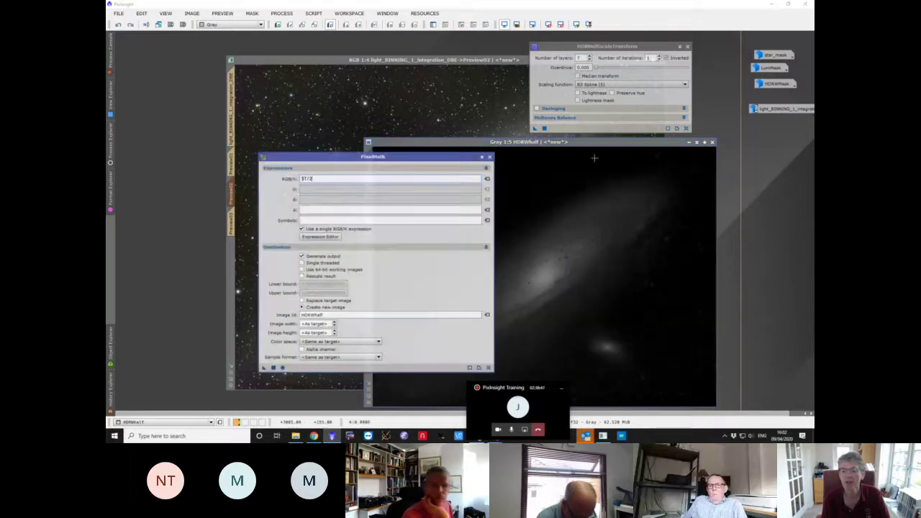
pyautogui.click(690, 142)
pyautogui.moveTo(560, 277); pyautogui.dragTo(767, 132)
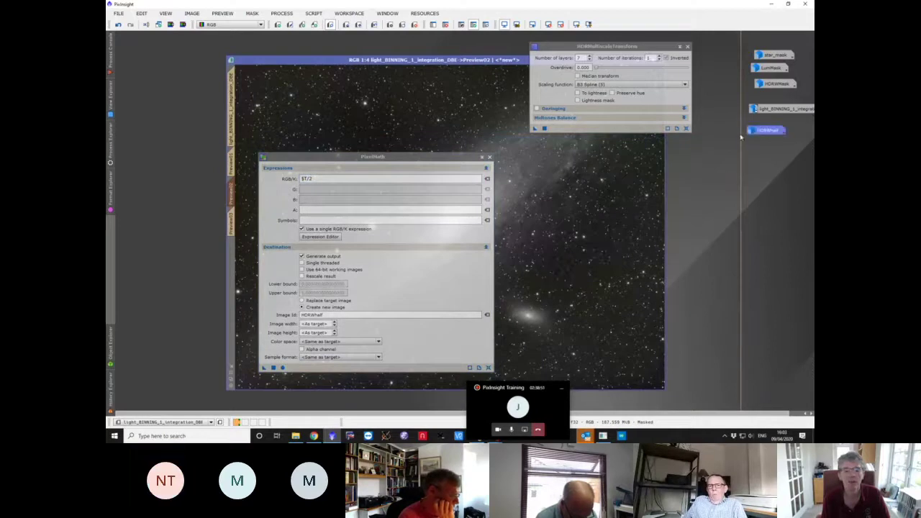
# - Close PixelMath and reposition the galaxy image and HDRMultiscaleTransform windows to uncover more of the galaxy
pyautogui.click(411, 162)
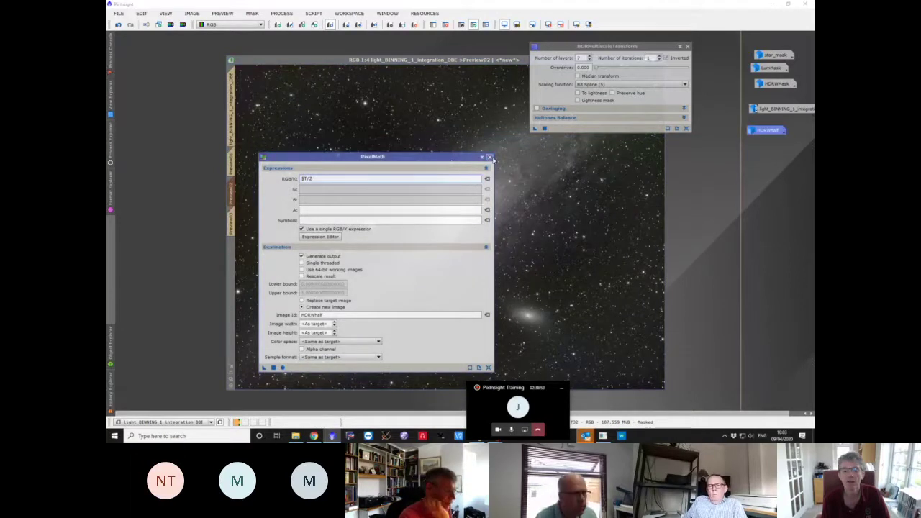
pyautogui.click(489, 157)
pyautogui.moveTo(439, 62); pyautogui.dragTo(405, 59)
pyautogui.moveTo(591, 46); pyautogui.dragTo(621, 48)
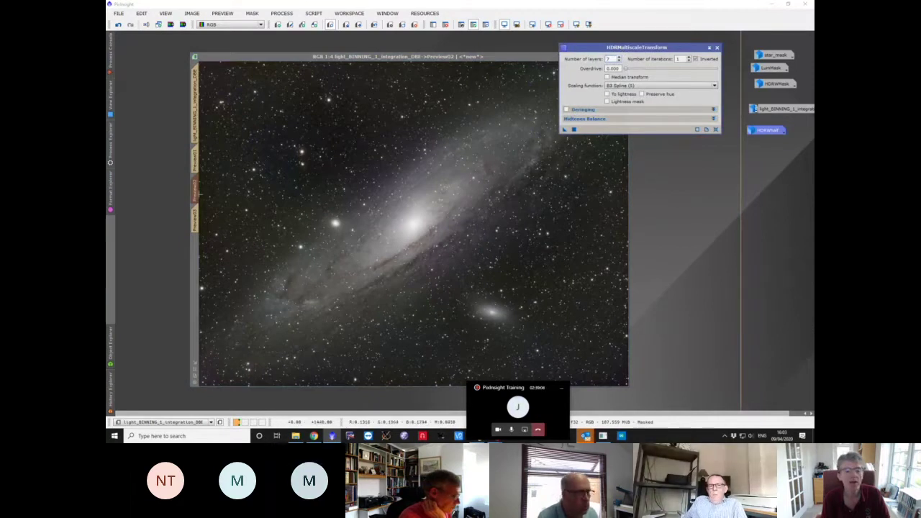
# - Examine the galaxy core and dust lanes by alternating repeatedly between the main image and Preview02
pyautogui.click(195, 113)
pyautogui.click(197, 189)
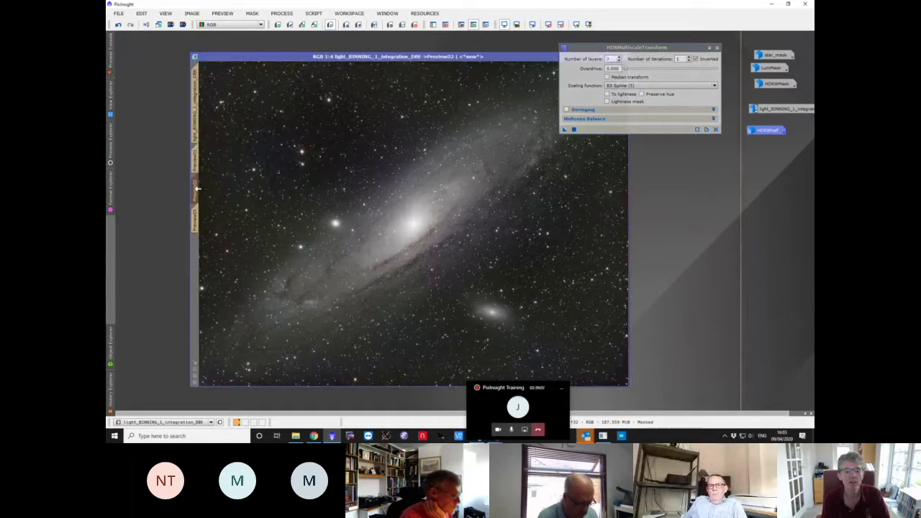
pyautogui.click(198, 184)
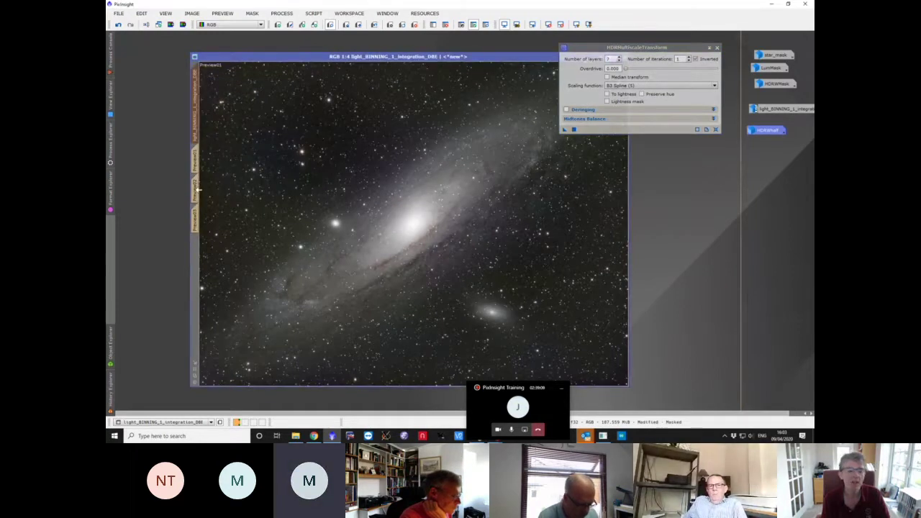
pyautogui.click(197, 189)
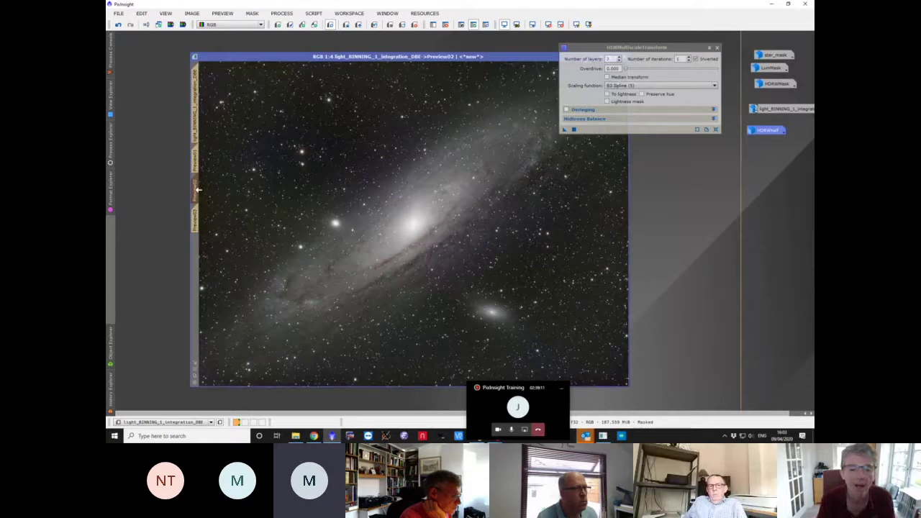
pyautogui.click(200, 127)
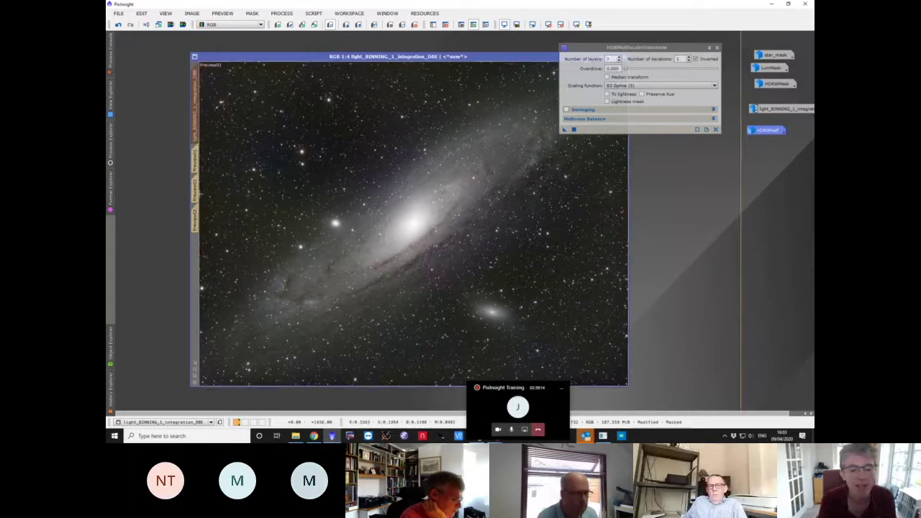
pyautogui.click(200, 191)
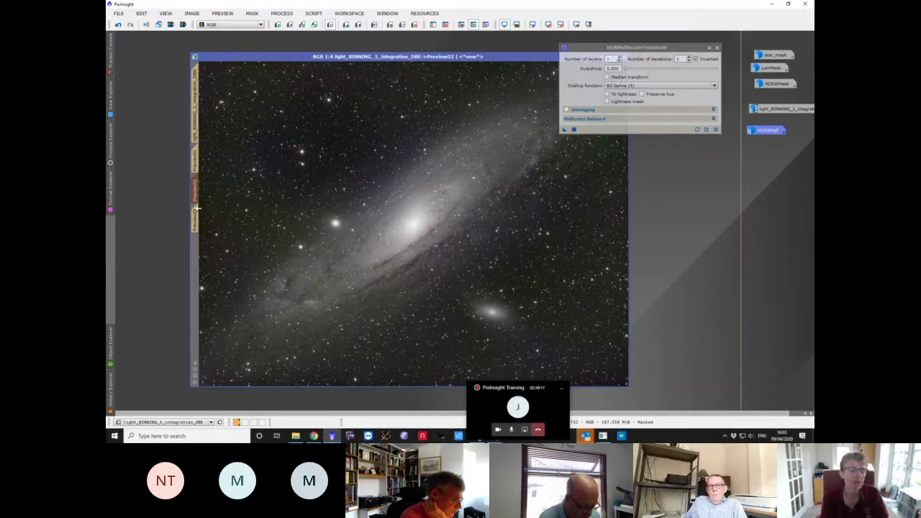
pyautogui.click(195, 128)
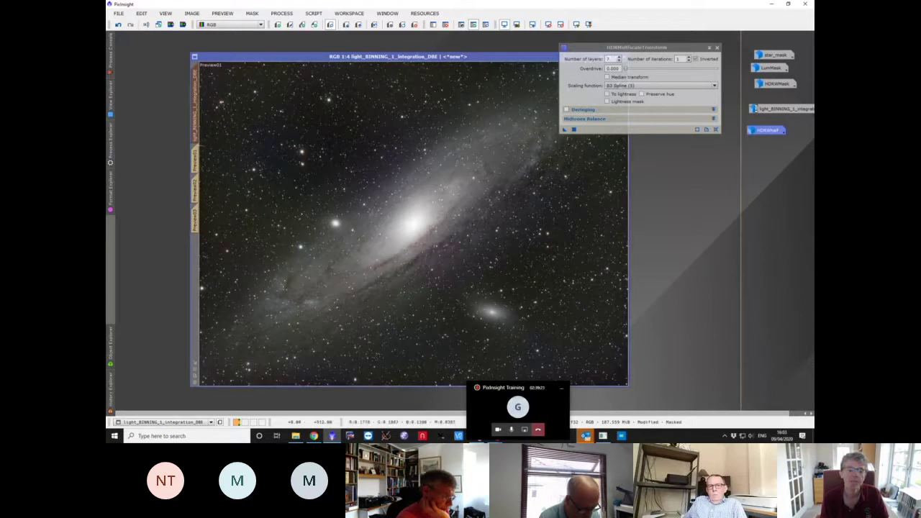
pyautogui.click(195, 189)
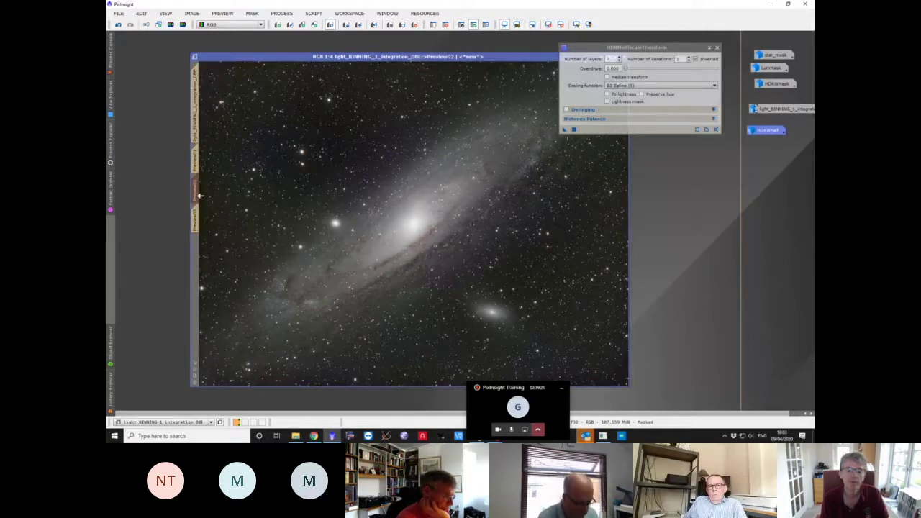
pyautogui.click(195, 129)
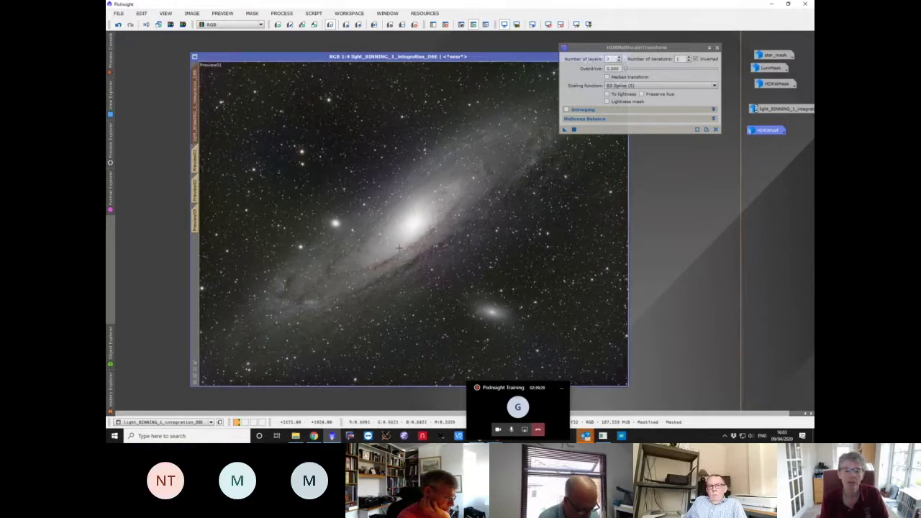
# - Close the HDRMultiscaleTransform window and deselect the minimised HDRWhalf icon
pyautogui.click(717, 48)
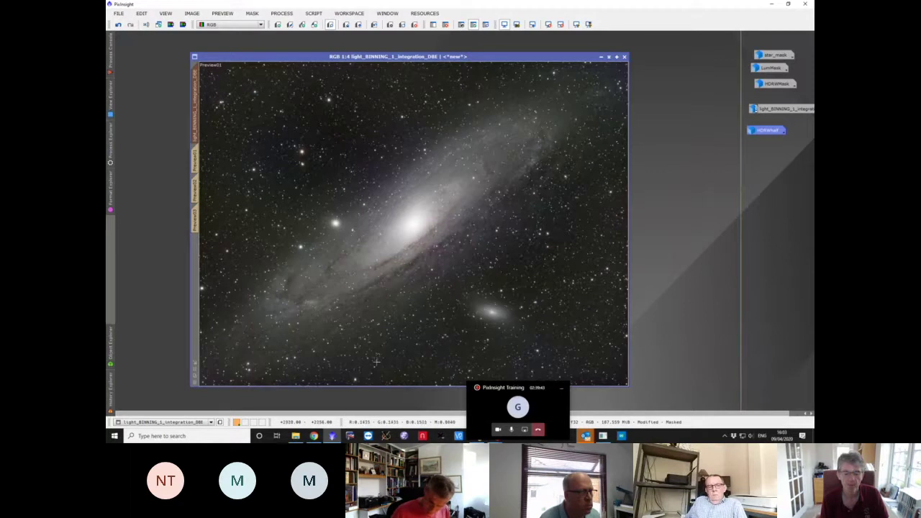
pyautogui.click(414, 405)
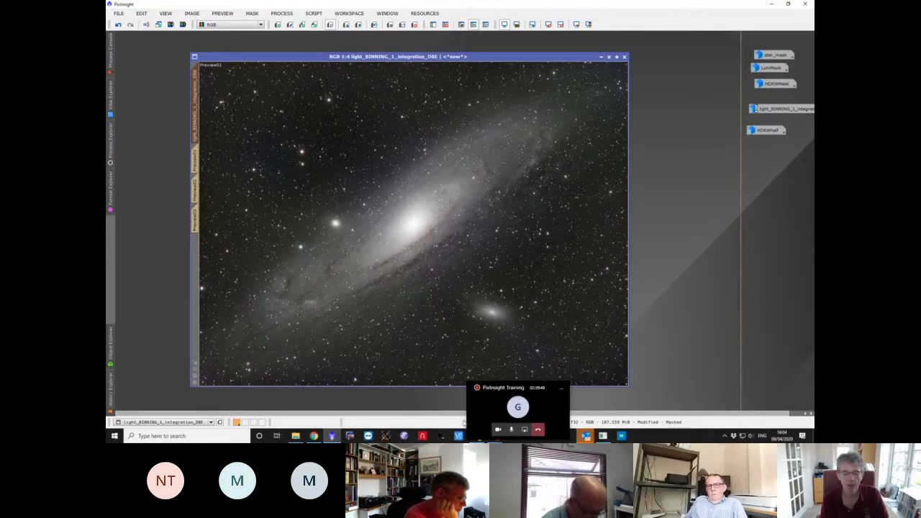
# - Check the meeting and its chat in Teams, and return to PixInsight
pyautogui.click(495, 420)
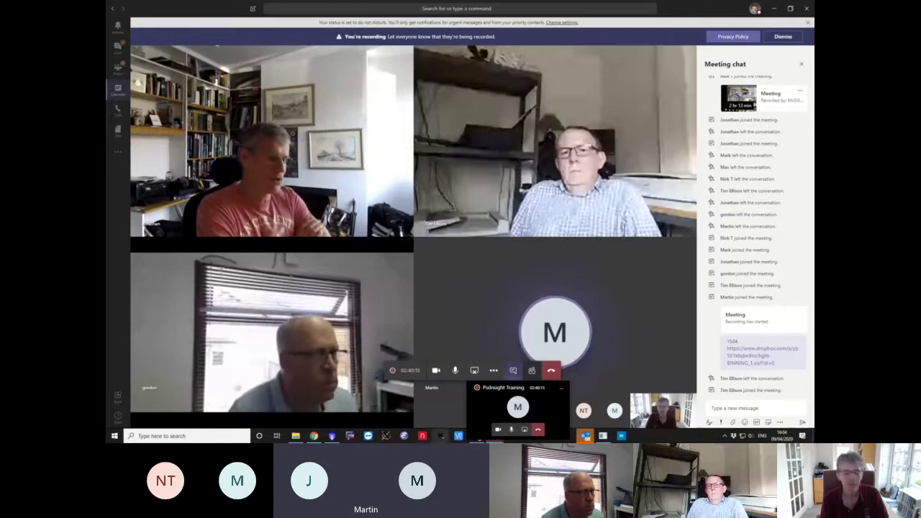
pyautogui.moveTo(331, 436)
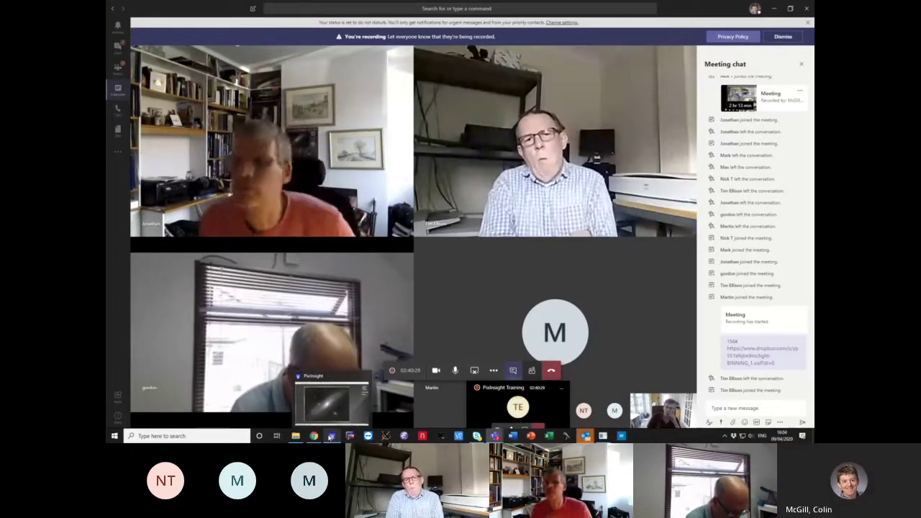
pyautogui.click(331, 436)
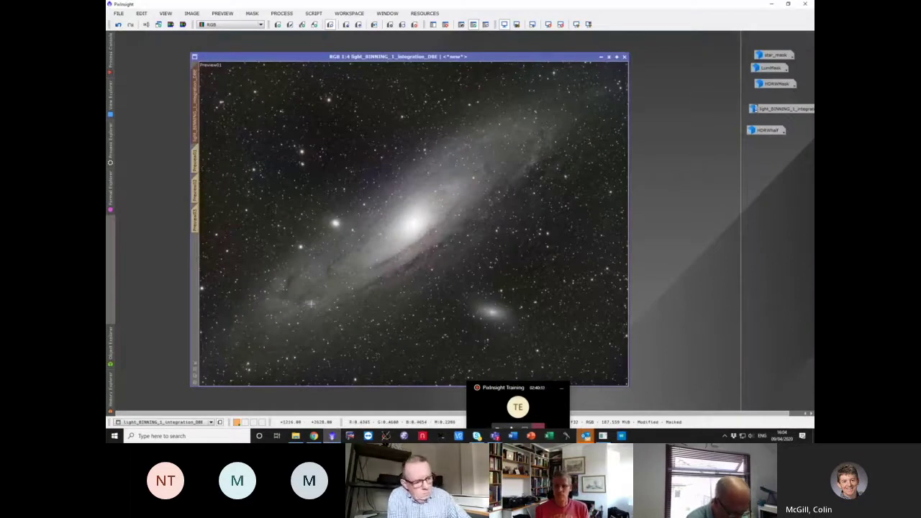
# - Recheck the difference between Preview02 and the unprocessed galaxy image, finishing on the main view
pyautogui.click(196, 183)
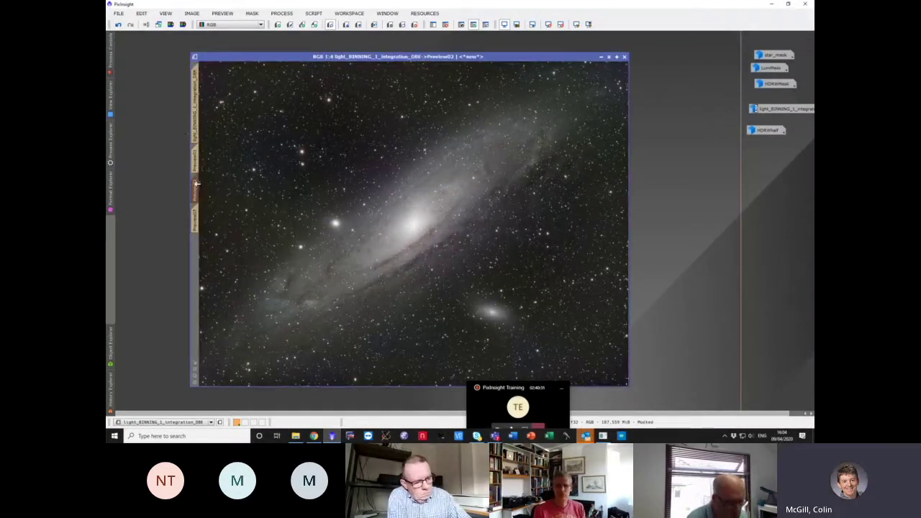
pyautogui.click(196, 132)
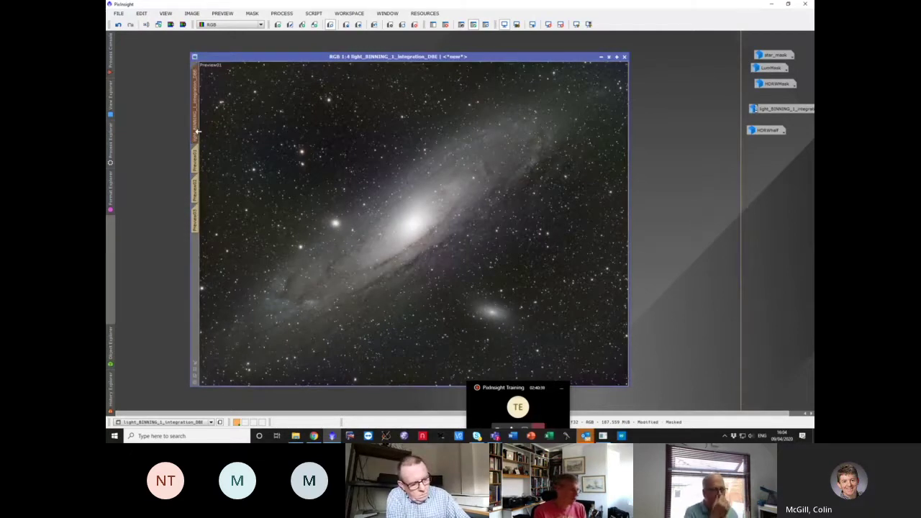
pyautogui.click(195, 194)
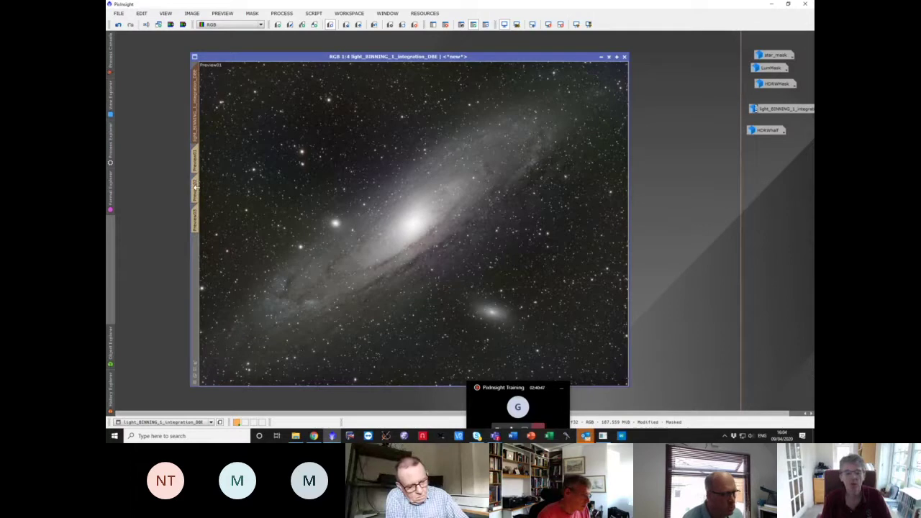
pyautogui.click(194, 136)
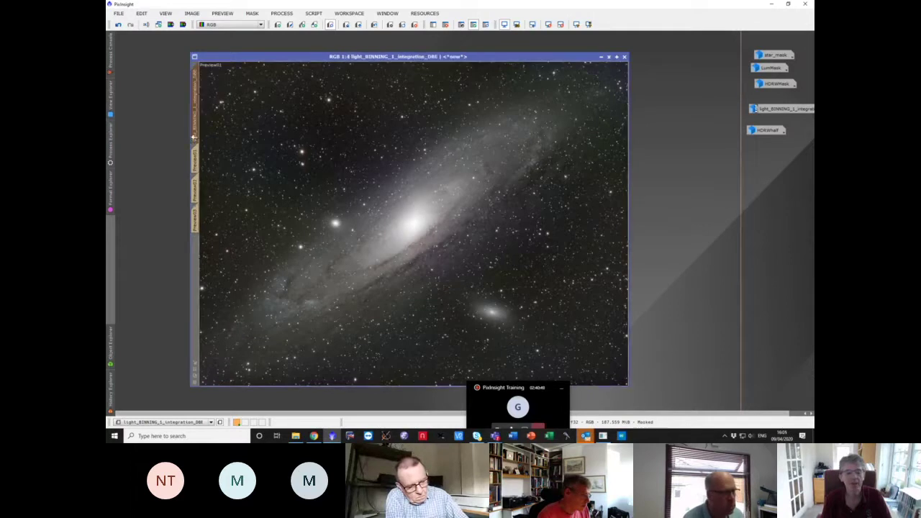
pyautogui.click(194, 190)
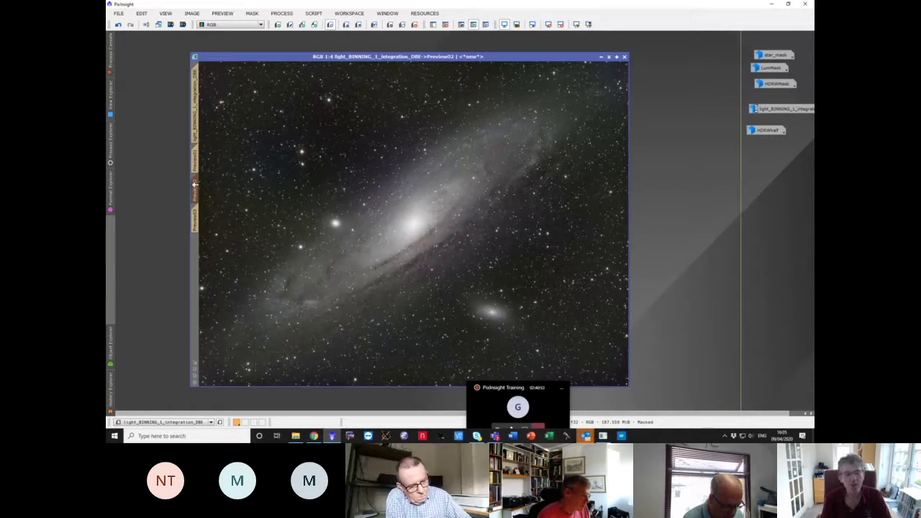
pyautogui.click(197, 119)
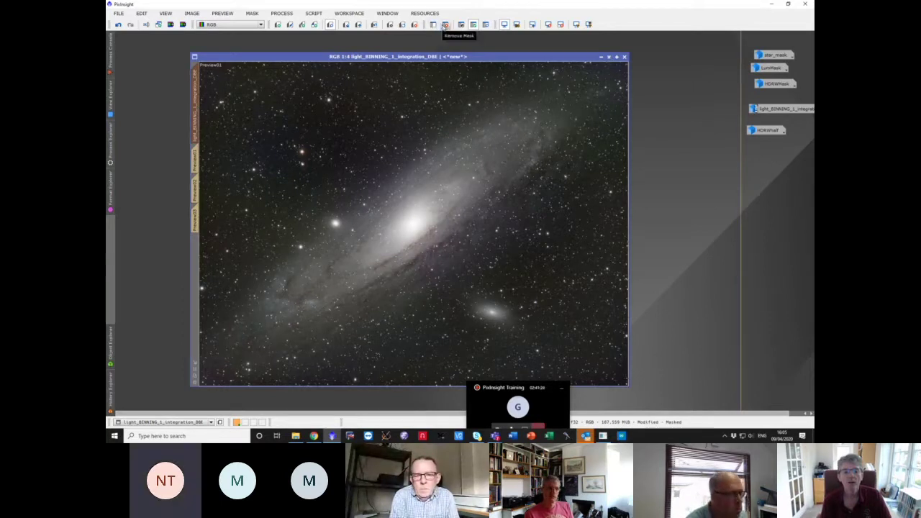
# - Assign LumMask as the new mask of the main Andromeda image without inverting it
pyautogui.click(433, 26)
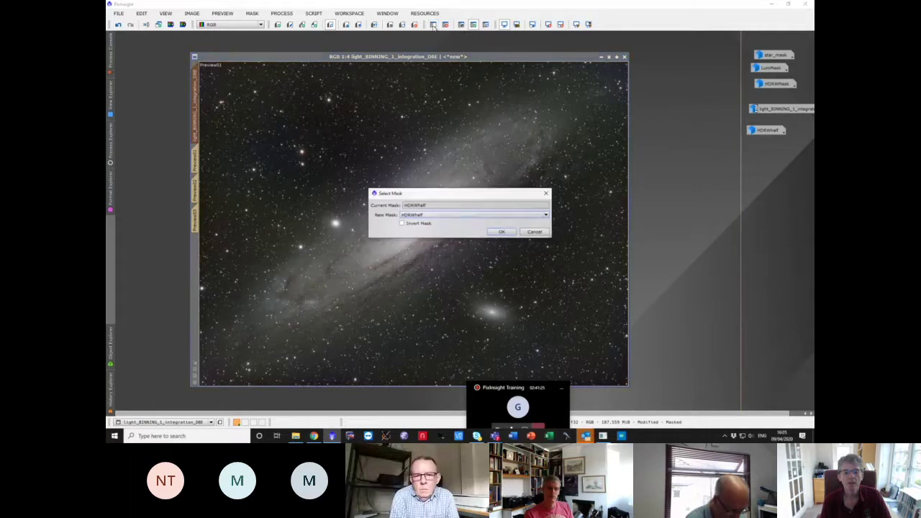
pyautogui.click(436, 214)
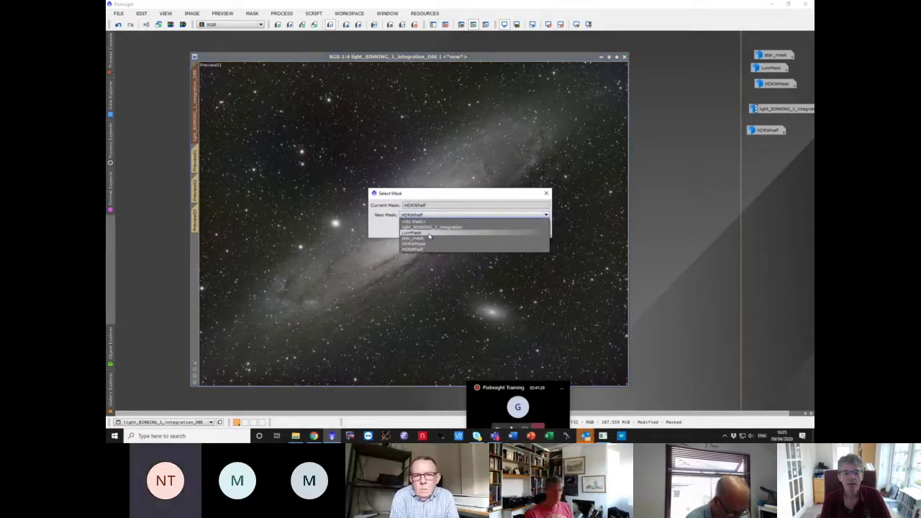
pyautogui.click(428, 235)
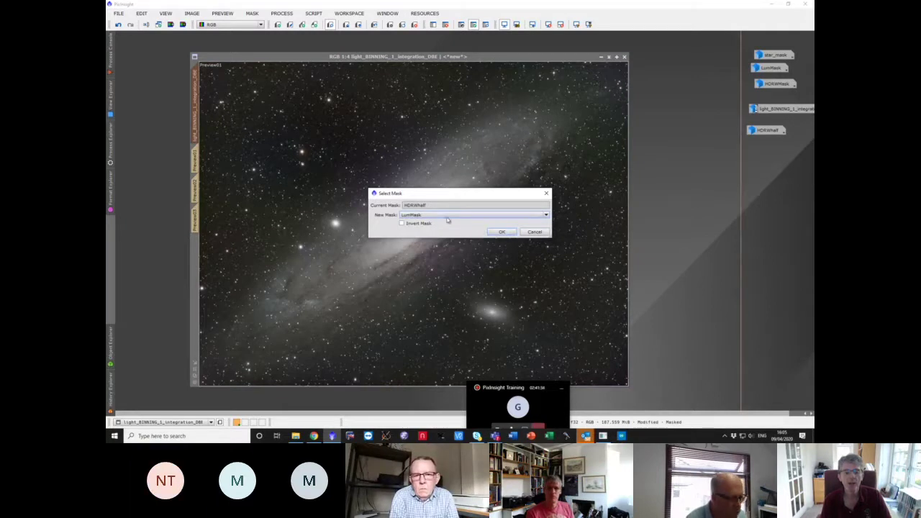
pyautogui.click(498, 231)
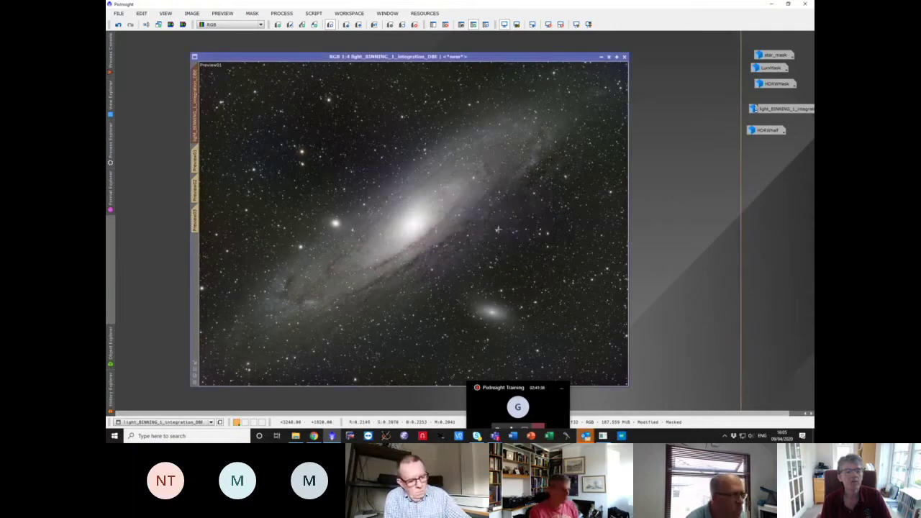
# - Open CurvesTransformation and raise the saturation curve with two points, the upper one at about input 0.77 and output 0.92
pyautogui.click(112, 154)
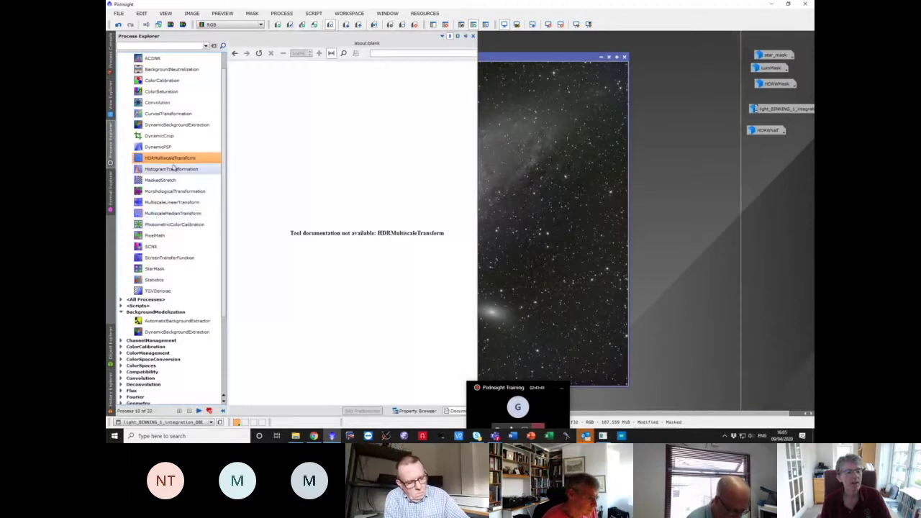
pyautogui.doubleClick(170, 114)
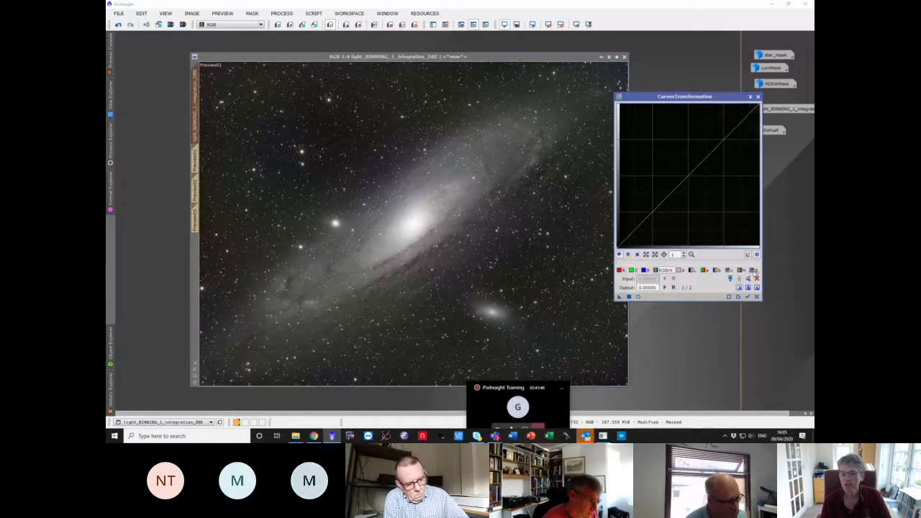
pyautogui.moveTo(660, 203); pyautogui.dragTo(660, 168)
pyautogui.click(725, 113)
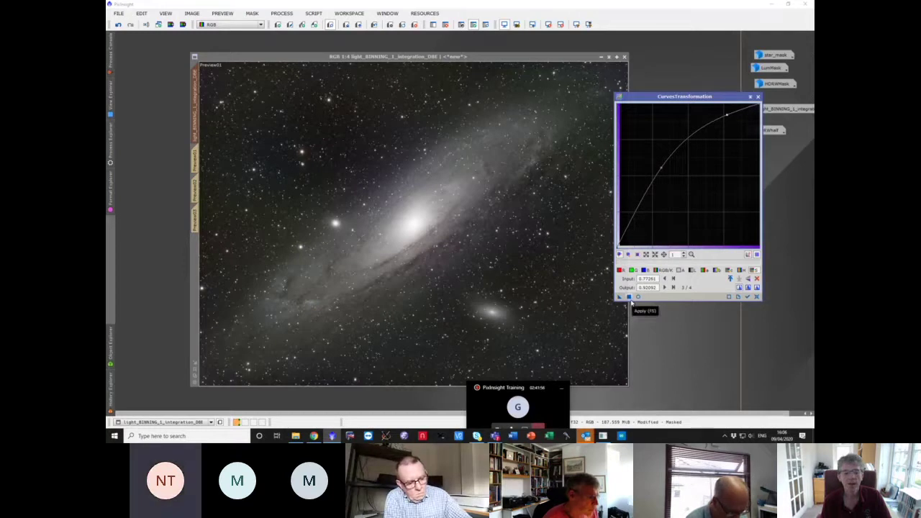
# - Apply the raised saturation curve twice to the masked Andromeda image and undo the last application
pyautogui.click(630, 298)
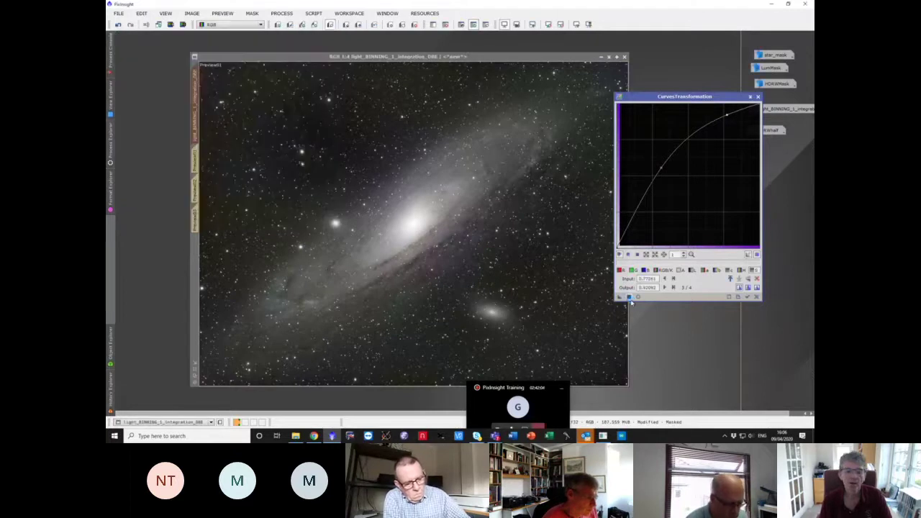
pyautogui.click(629, 298)
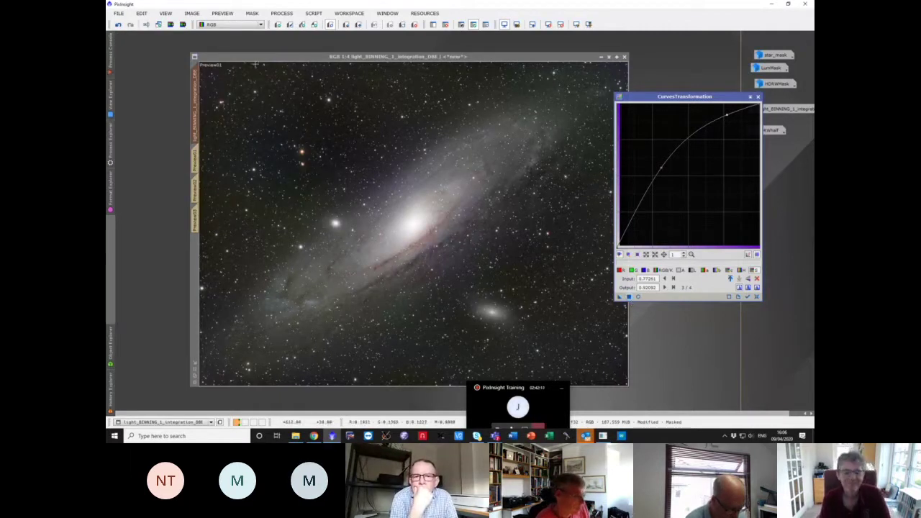
pyautogui.click(120, 25)
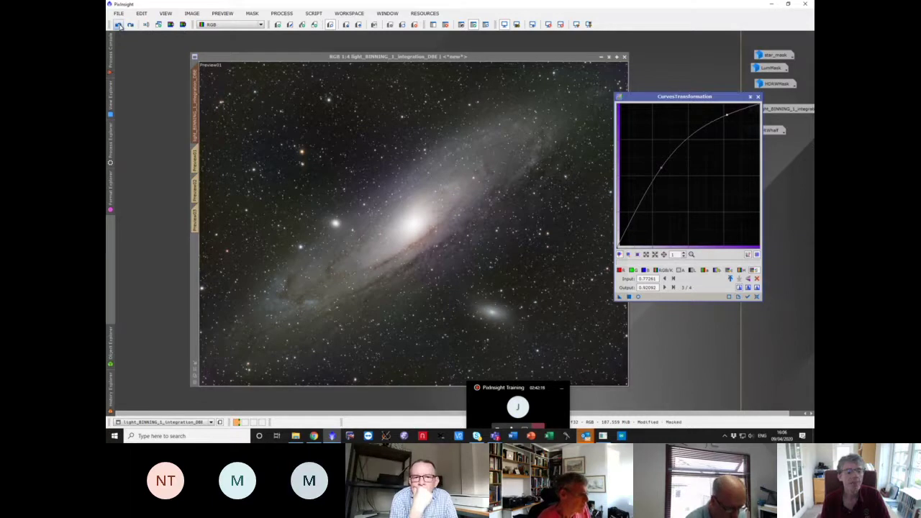
# - Confirm LumMask again as the galaxy image's mask without inverting it, and undo the latest saturation change
pyautogui.click(326, 57)
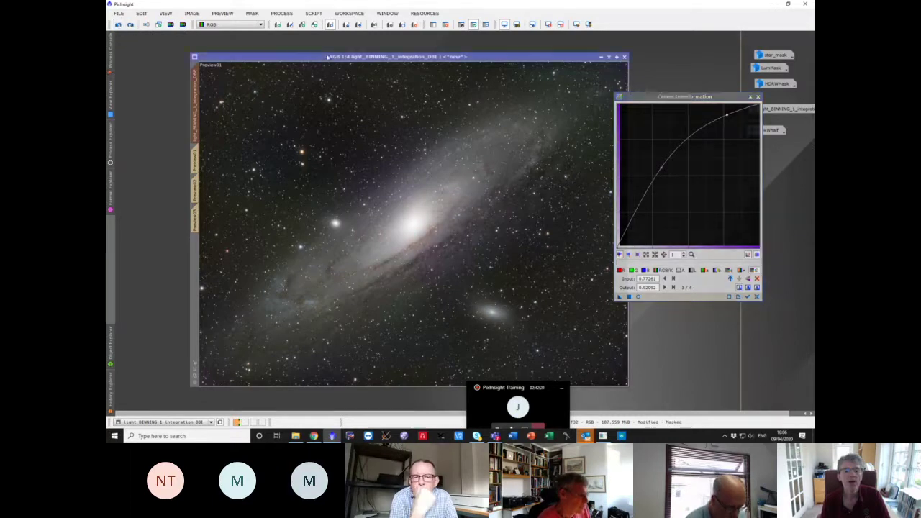
pyautogui.click(432, 25)
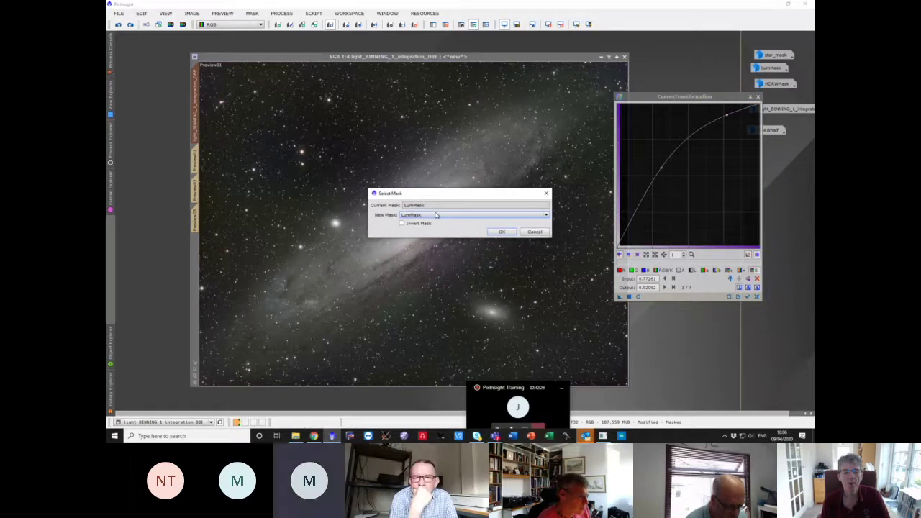
pyautogui.click(503, 232)
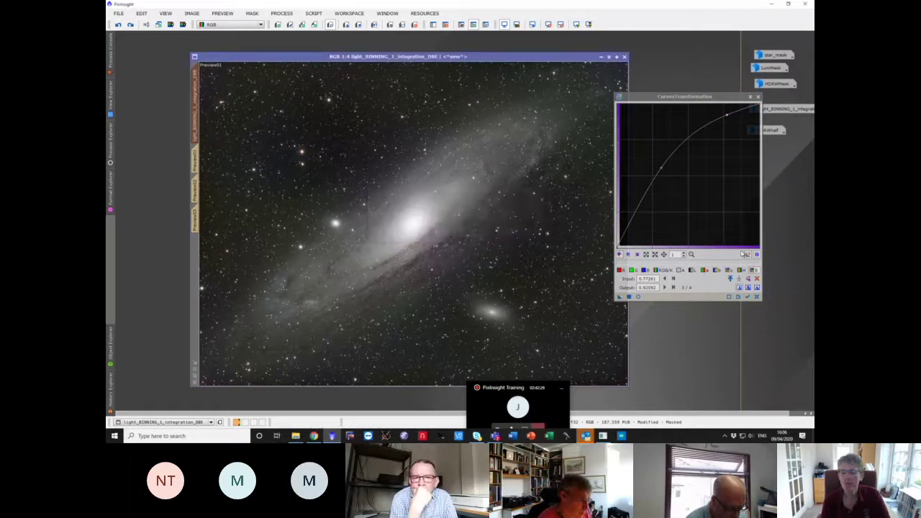
pyautogui.click(705, 159)
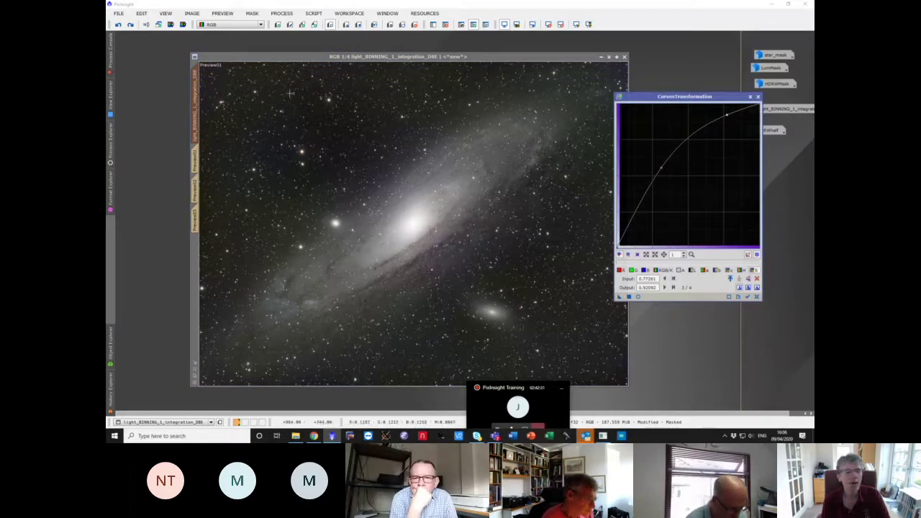
pyautogui.click(119, 25)
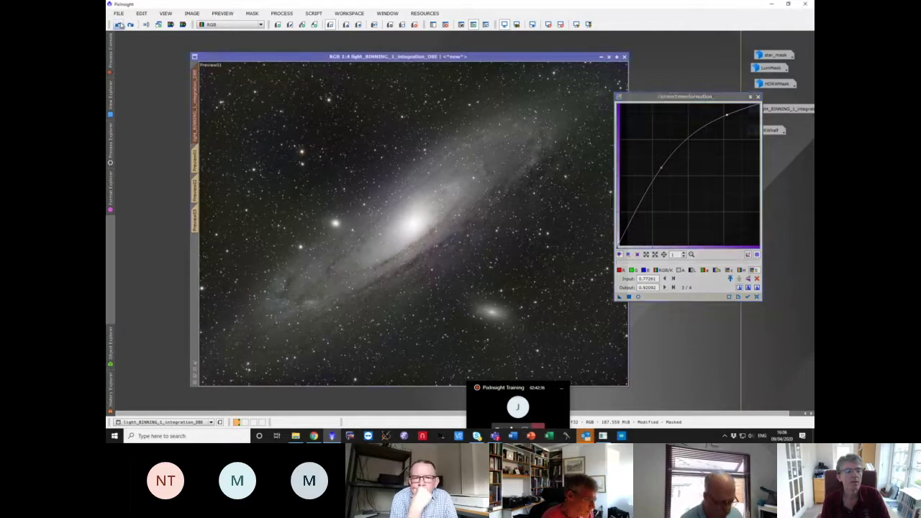
# - Reapply the saturation curve to the masked galaxy image, undo the extra pass, and reset and close CurvesTransformation
pyautogui.click(643, 101)
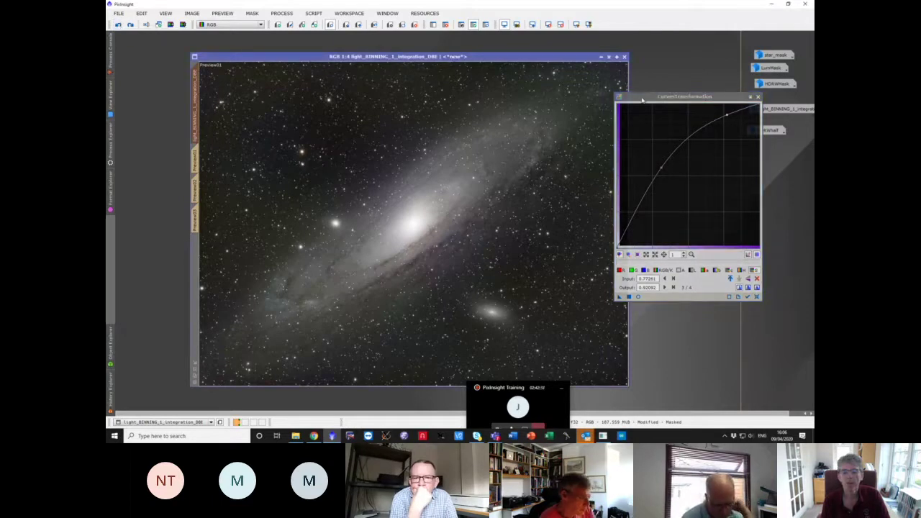
pyautogui.click(643, 101)
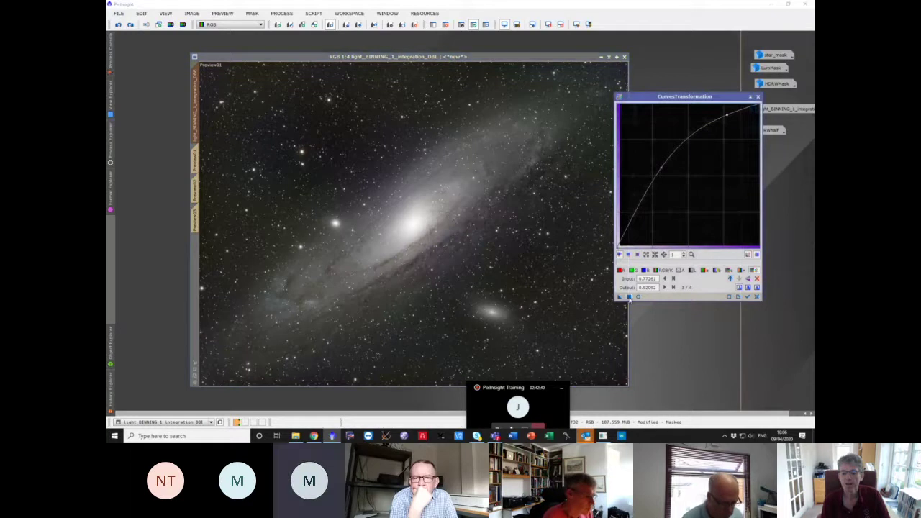
pyautogui.click(628, 298)
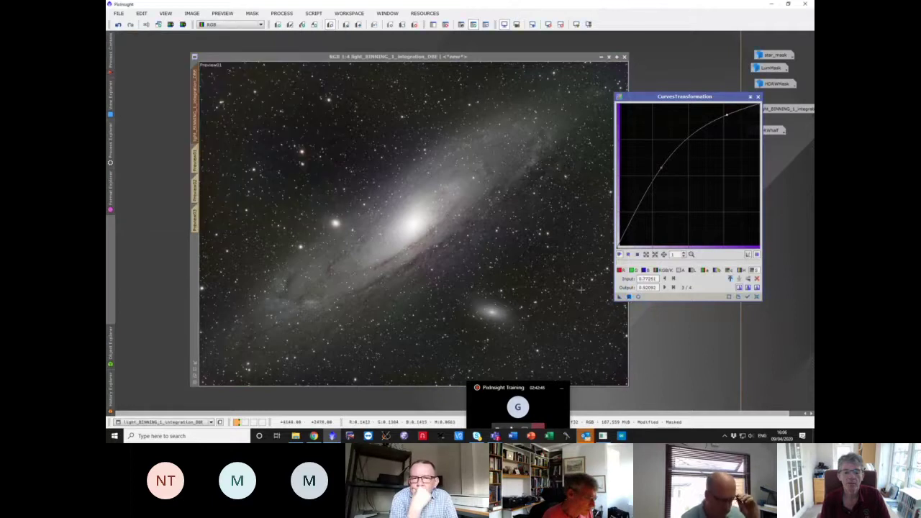
pyautogui.click(628, 298)
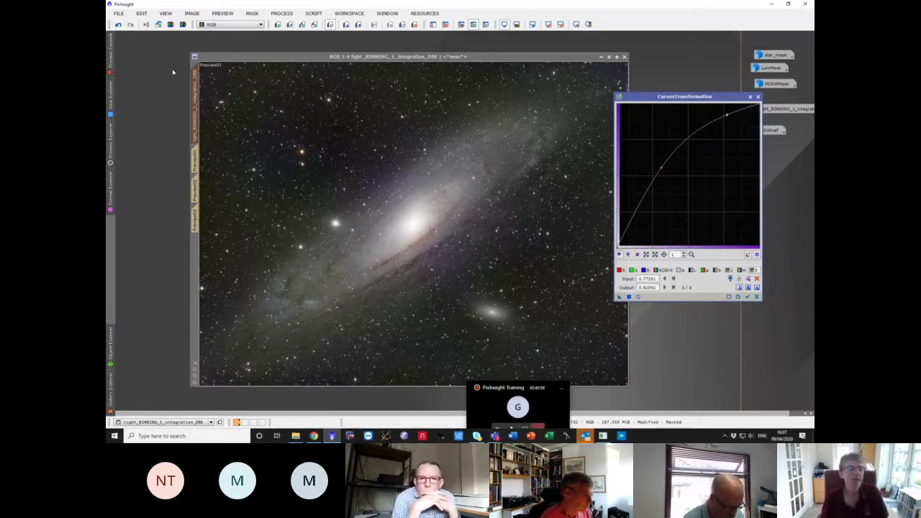
pyautogui.click(121, 28)
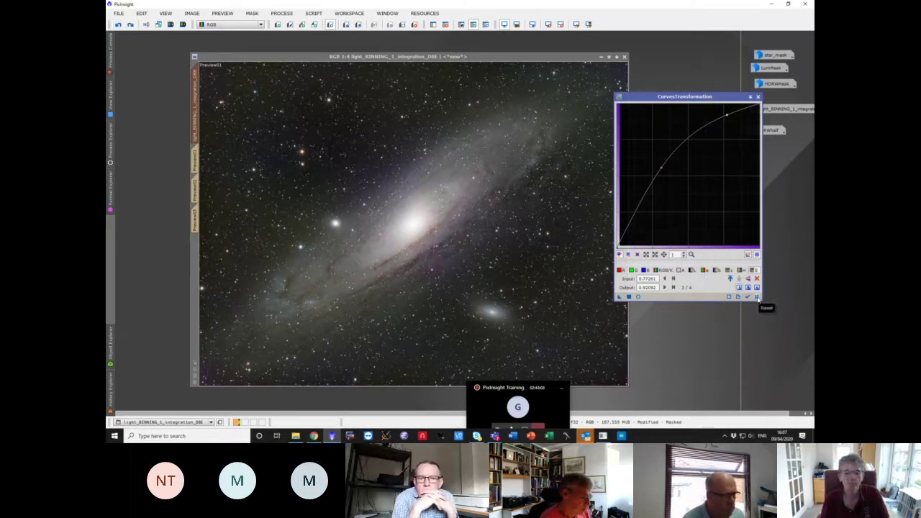
pyautogui.click(756, 297)
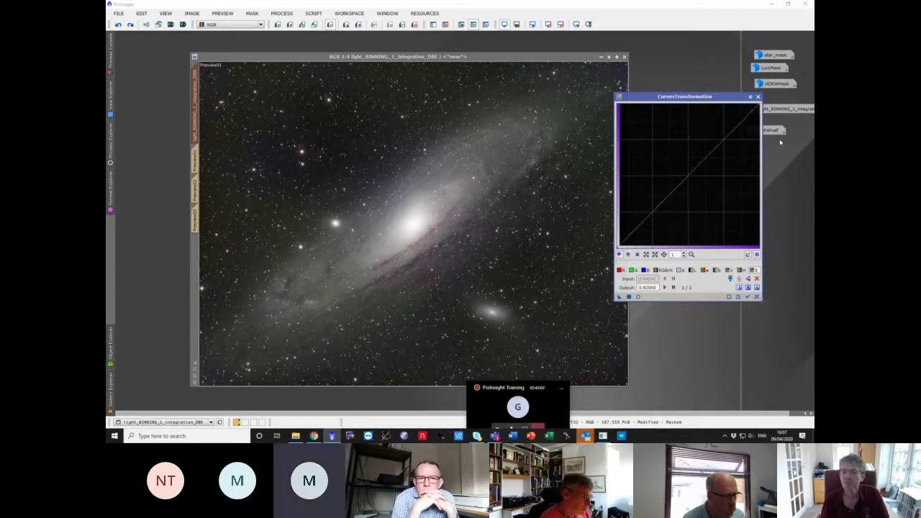
pyautogui.click(757, 96)
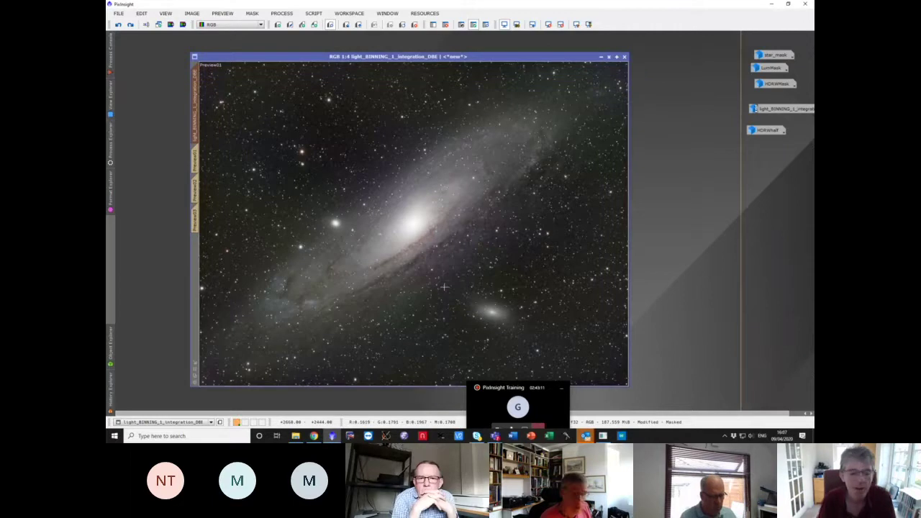
# - Examine the colour in the galaxy's dust lanes, outer arms and companion galaxy at closer zoom
pyautogui.hotkey('ctrl', '+')
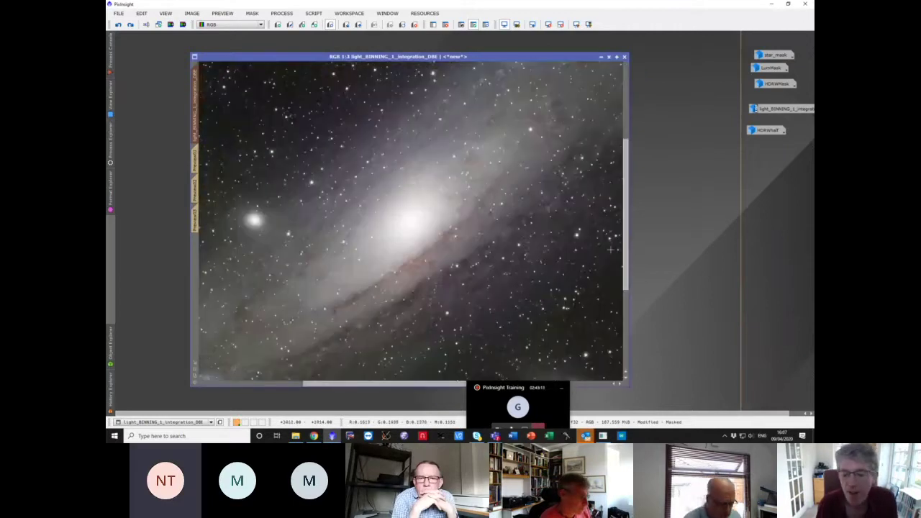
pyautogui.moveTo(624, 264); pyautogui.dragTo(612, 344)
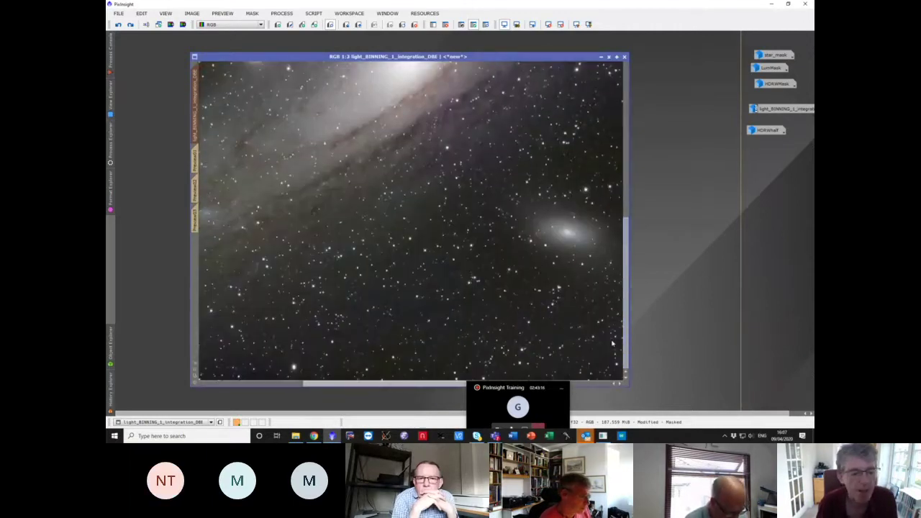
pyautogui.hotkey('ctrl', '+')
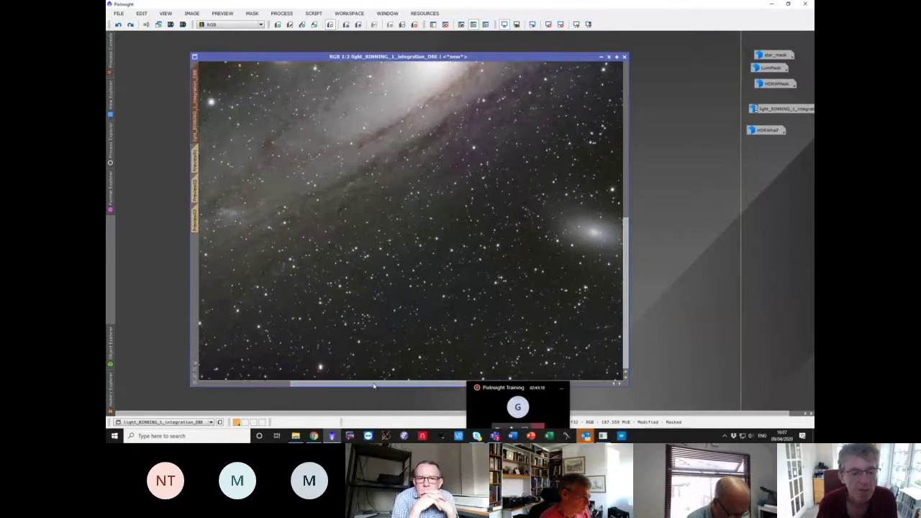
pyautogui.moveTo(374, 386); pyautogui.dragTo(319, 380)
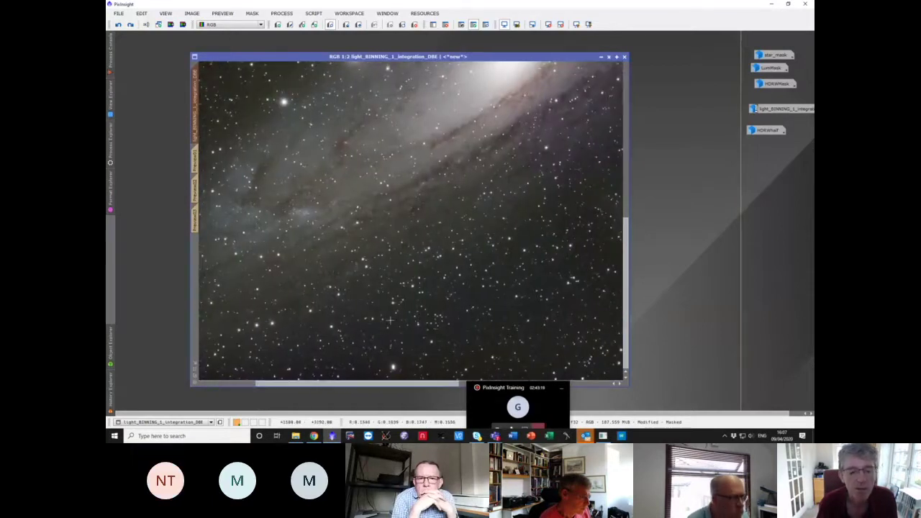
pyautogui.hotkey('ctrl', '-')
pyautogui.hotkey('ctrl', '-')
pyautogui.hotkey('ctrl', '-')
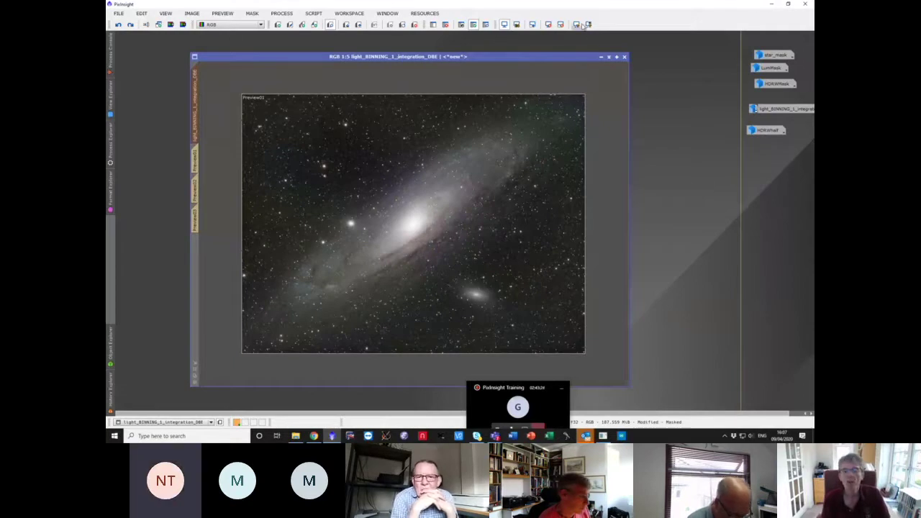
# - Remove the mask from the galaxy image and open the SCNR noise reduction process beside it
pyautogui.click(446, 24)
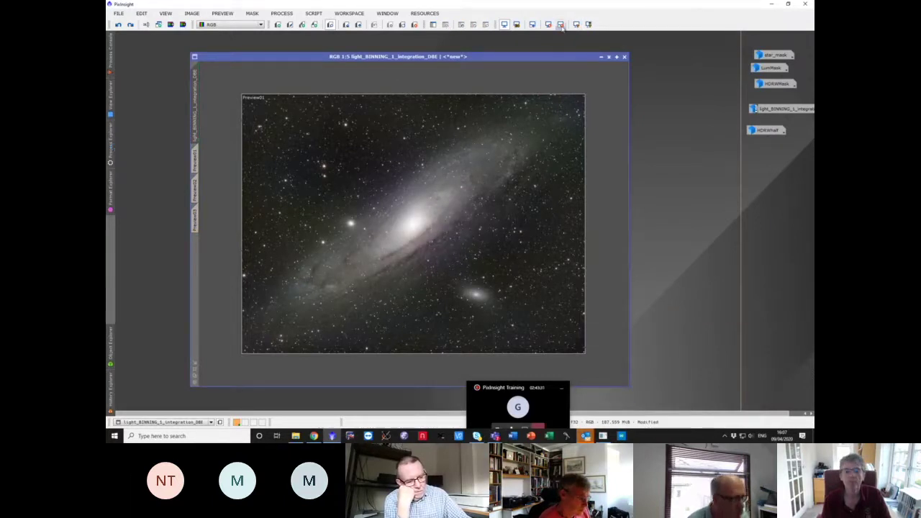
pyautogui.click(111, 149)
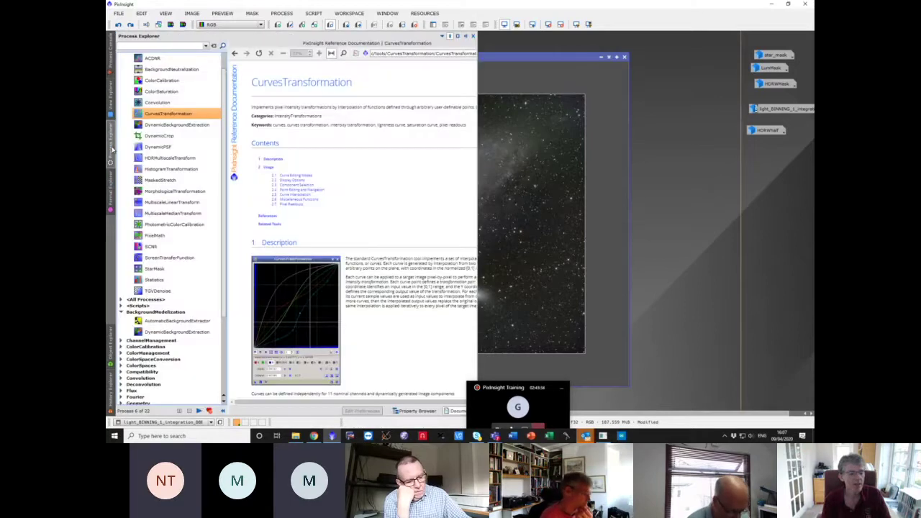
pyautogui.scroll(-5, 151, 309)
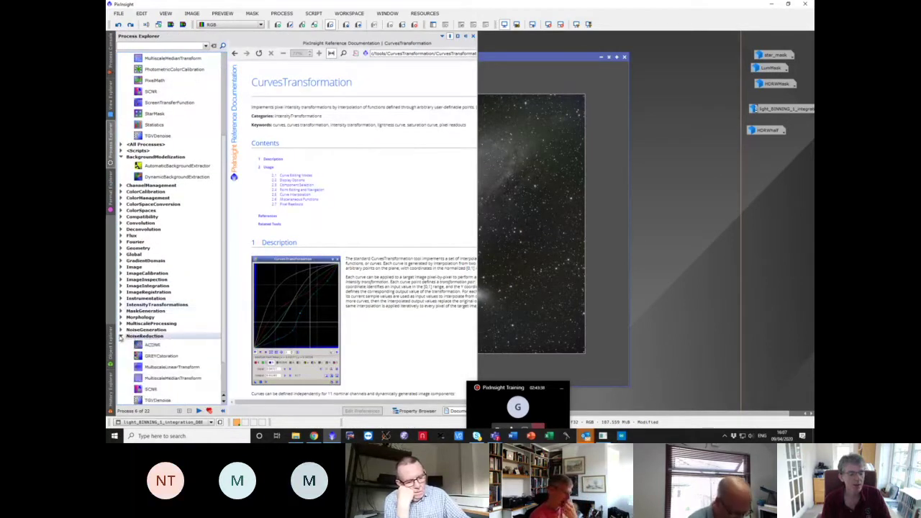
pyautogui.click(121, 336)
pyautogui.scroll(-3, 148, 327)
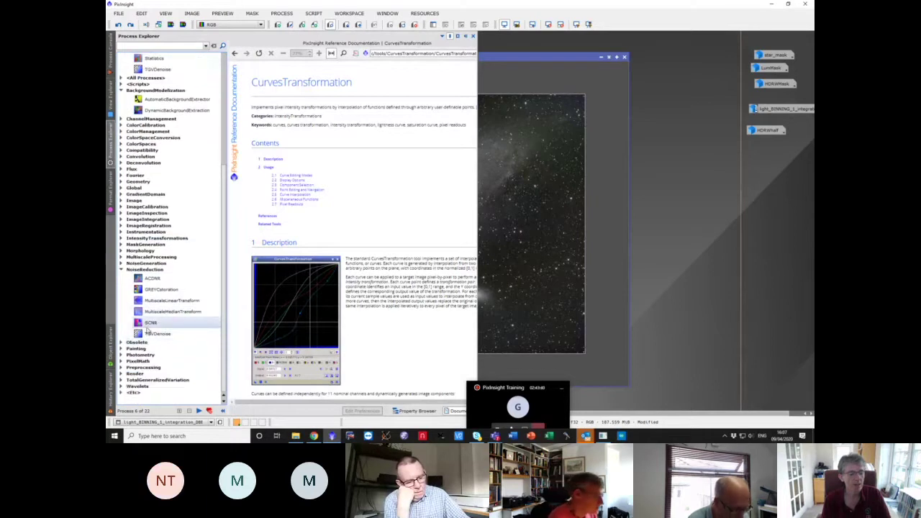
pyautogui.doubleClick(149, 323)
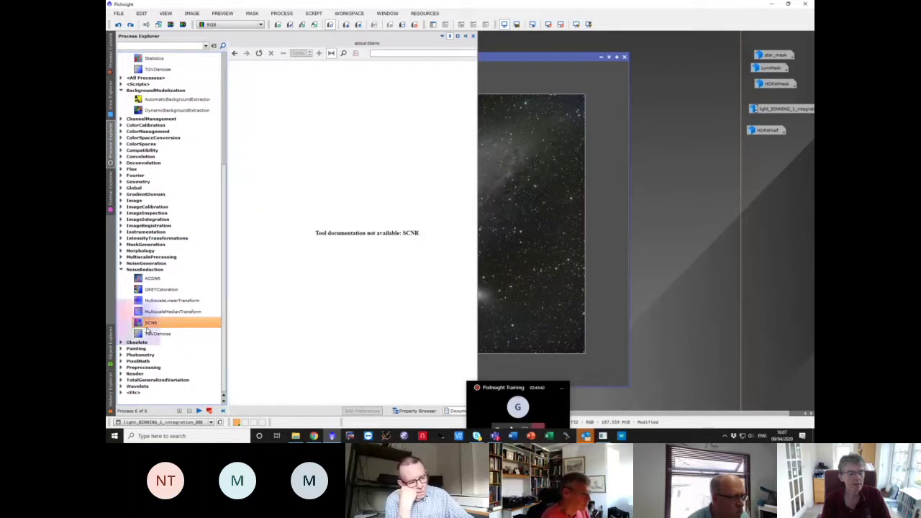
pyautogui.moveTo(622, 176); pyautogui.dragTo(664, 134)
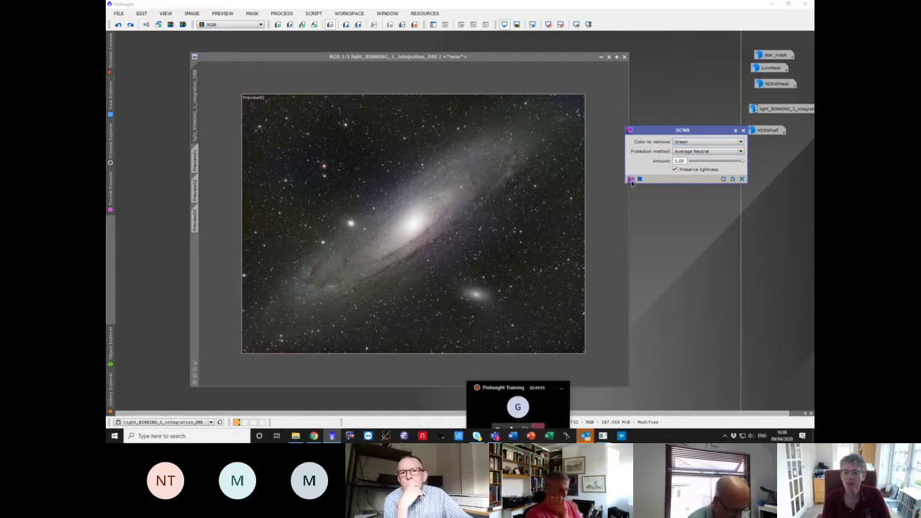
# - Apply SCNR for green with Average Neutral protection and amount 1.00 to the galaxy image, check the effect, and close SCNR
pyautogui.moveTo(631, 180); pyautogui.dragTo(506, 252)
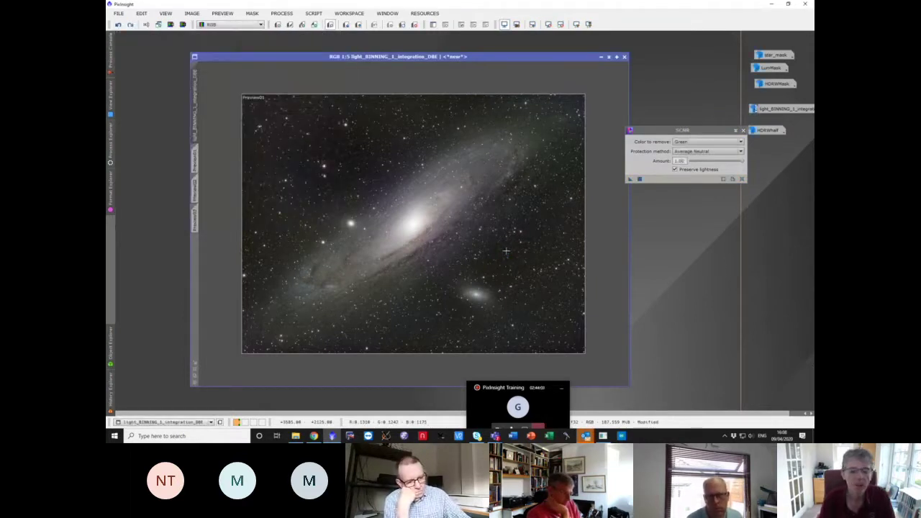
pyautogui.scroll(2, 507, 251)
pyautogui.moveTo(625, 252); pyautogui.dragTo(625, 292)
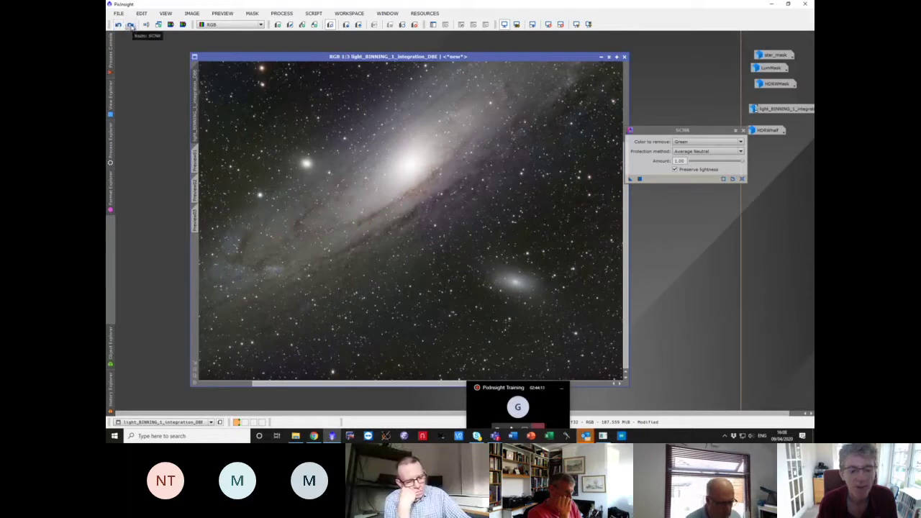
pyautogui.scroll(-2, 360, 139)
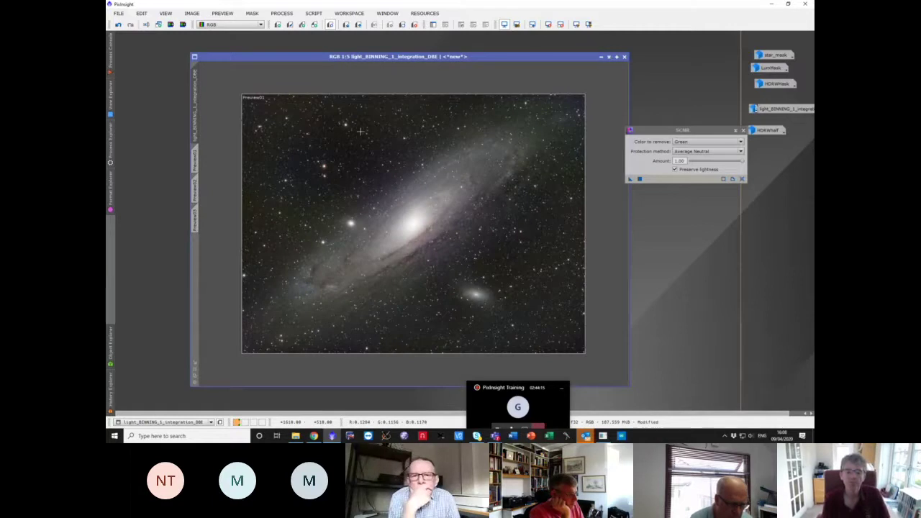
pyautogui.scroll(1, 361, 132)
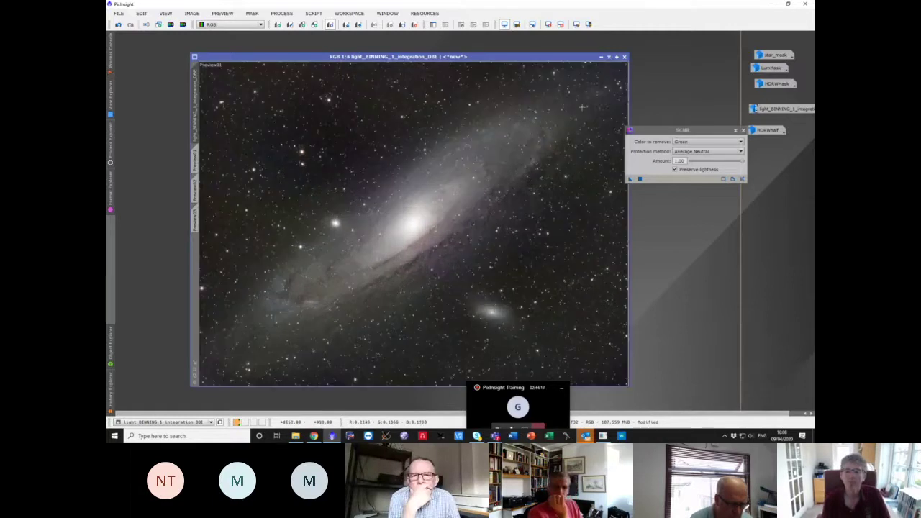
pyautogui.click(743, 131)
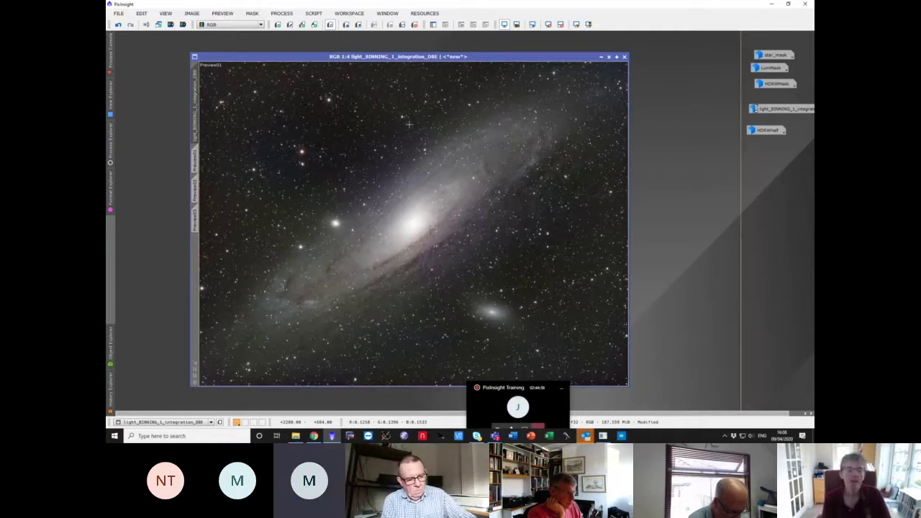
# - Open HistogramTransformation for the main galaxy image and reset its parameters to the defaults
pyautogui.click(112, 154)
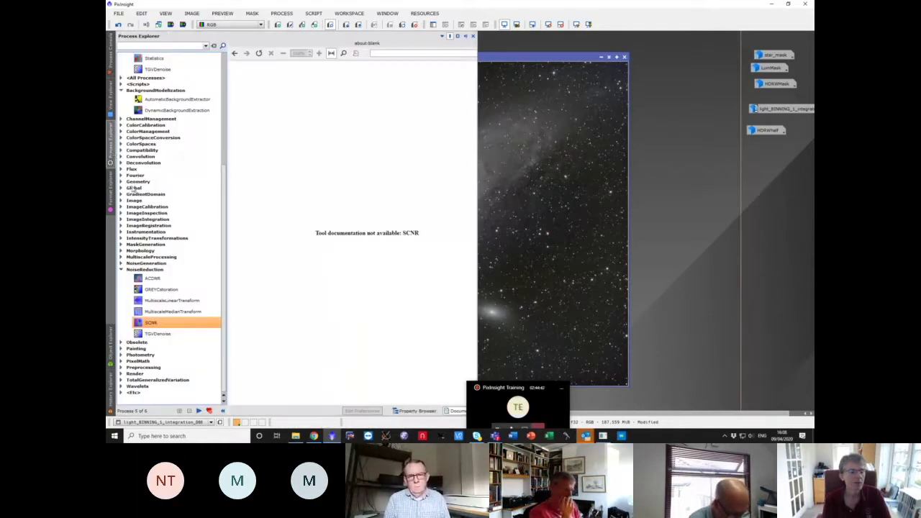
pyautogui.scroll(7, 180, 156)
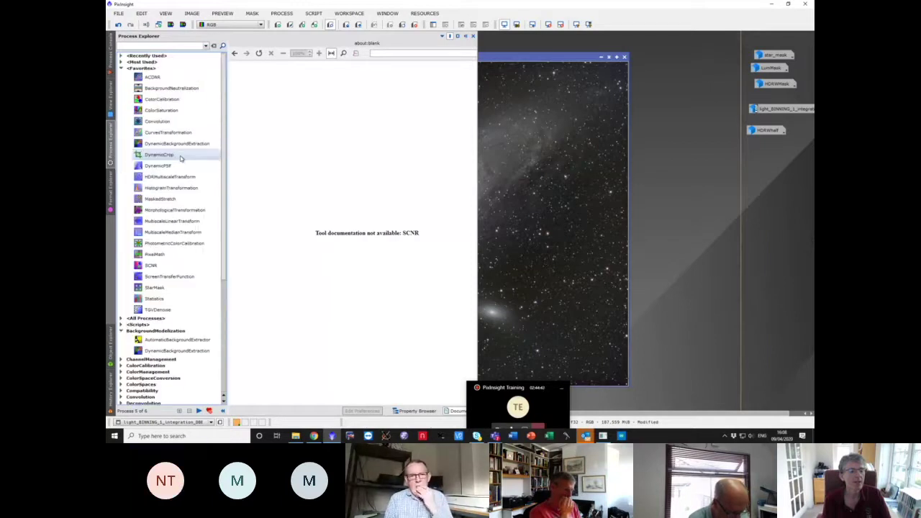
pyautogui.doubleClick(171, 188)
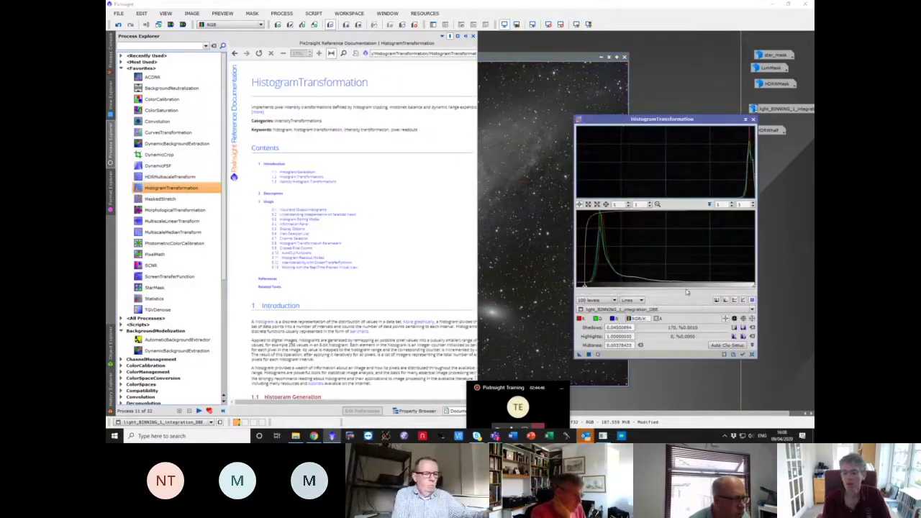
pyautogui.click(752, 354)
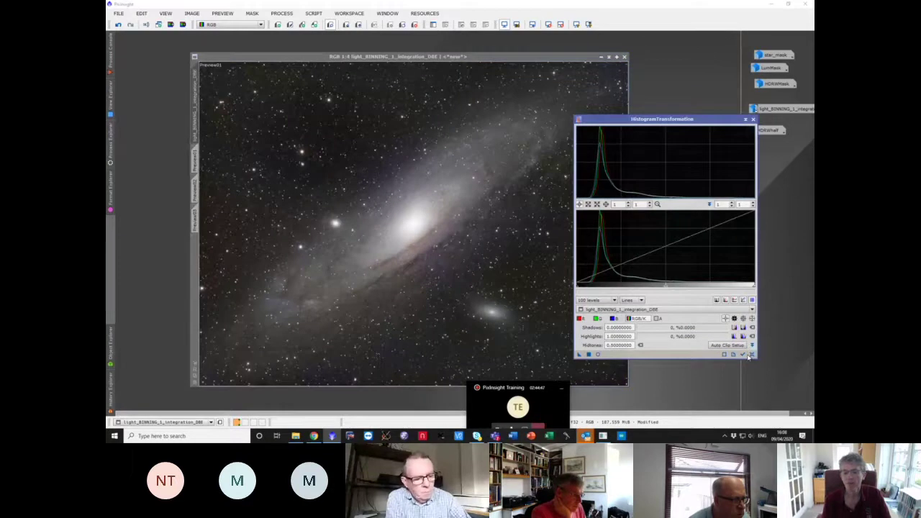
# - Raise the shadows clipping point to about 0.0704 in HistogramTransformation, apply it to the galaxy image, and close the process
pyautogui.moveTo(612, 119); pyautogui.dragTo(669, 106)
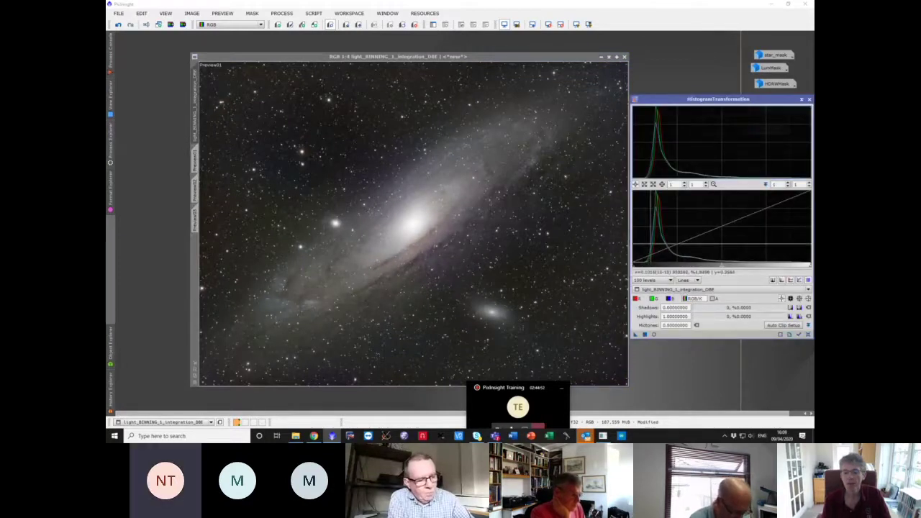
pyautogui.moveTo(634, 269); pyautogui.dragTo(644, 269)
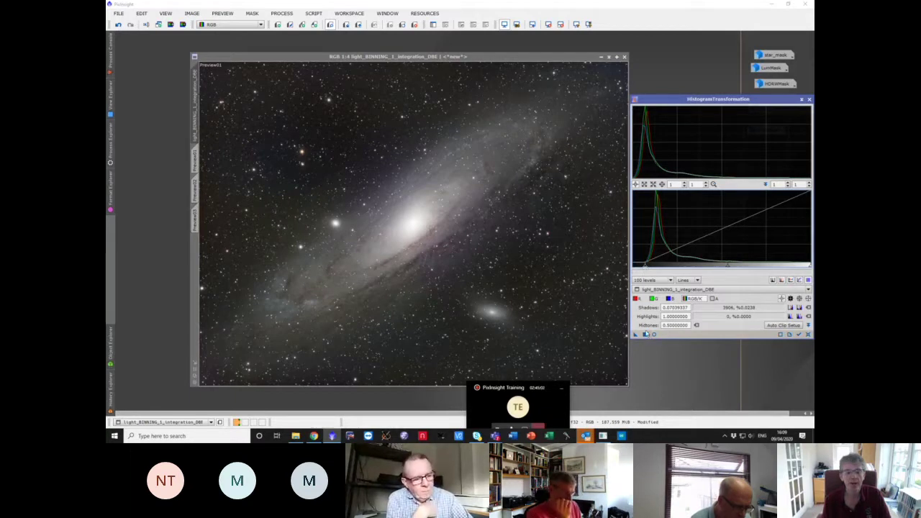
pyautogui.click(646, 336)
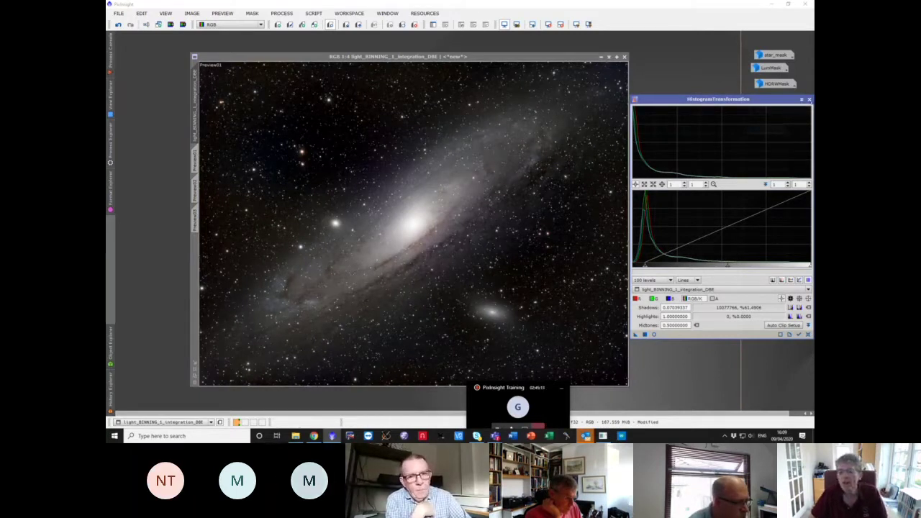
pyautogui.click(809, 100)
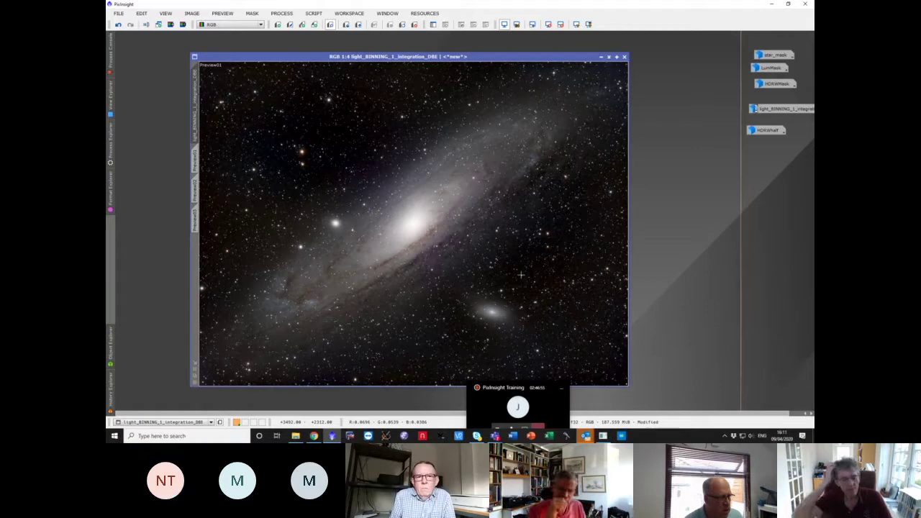
pyautogui.click(493, 401)
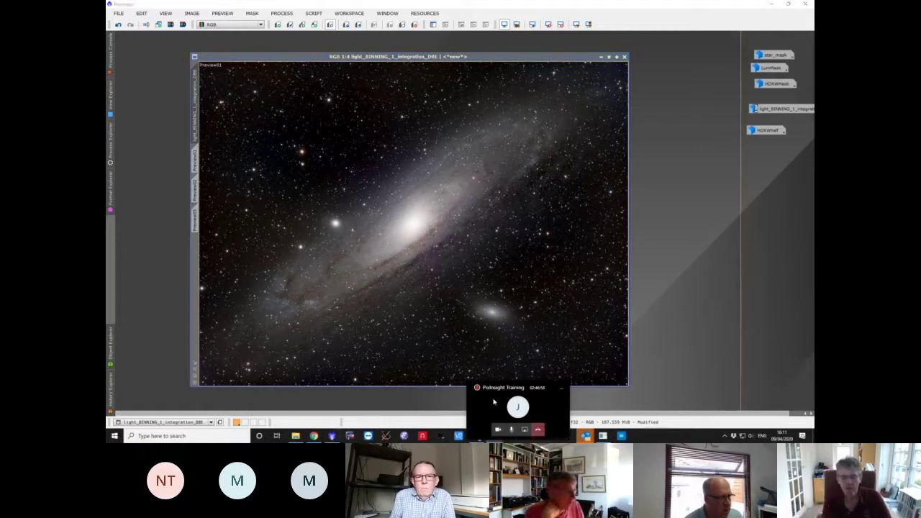
pyautogui.click(459, 307)
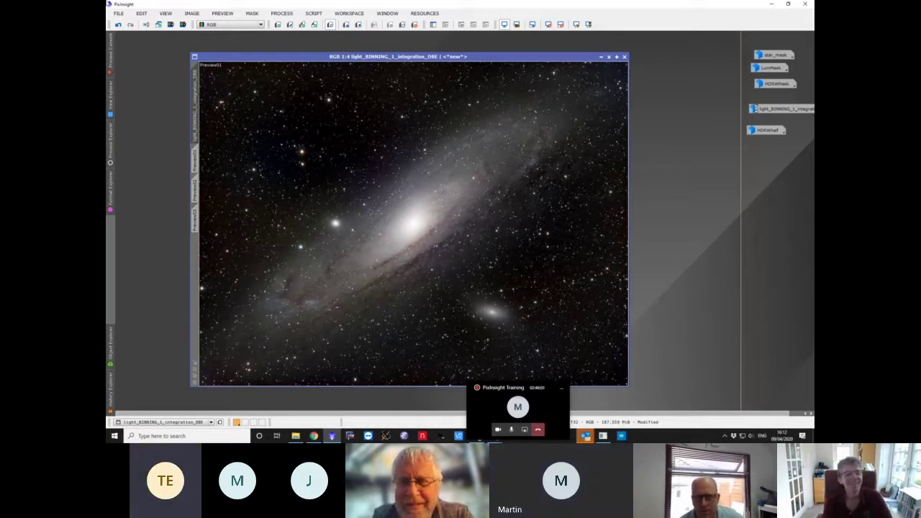
# - Start saving the PixInsight project and browse to the Weybridge 2019 FSQ85 folder on the E: drive as its destination
pyautogui.click(118, 13)
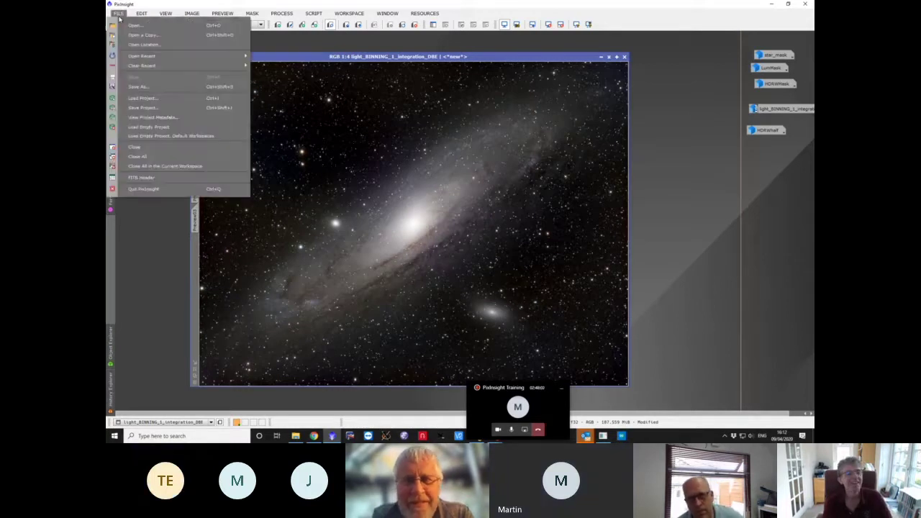
pyautogui.click(143, 107)
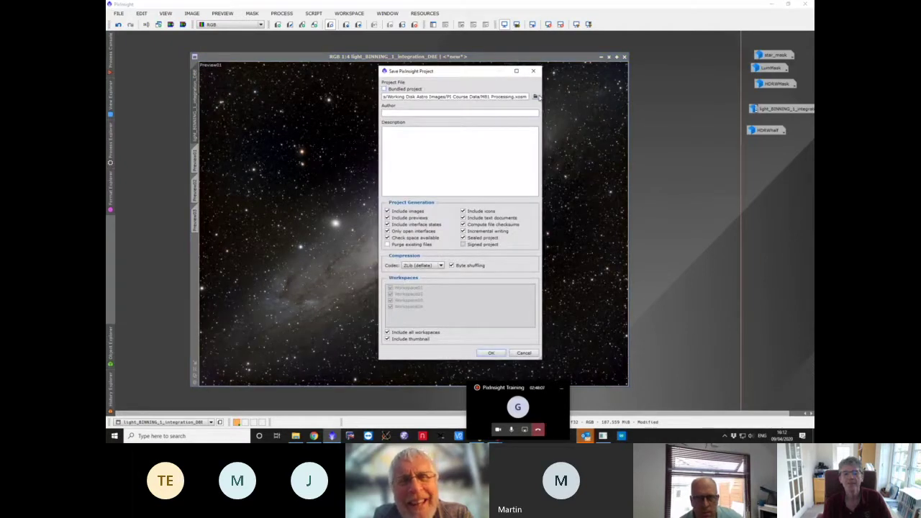
pyautogui.click(536, 96)
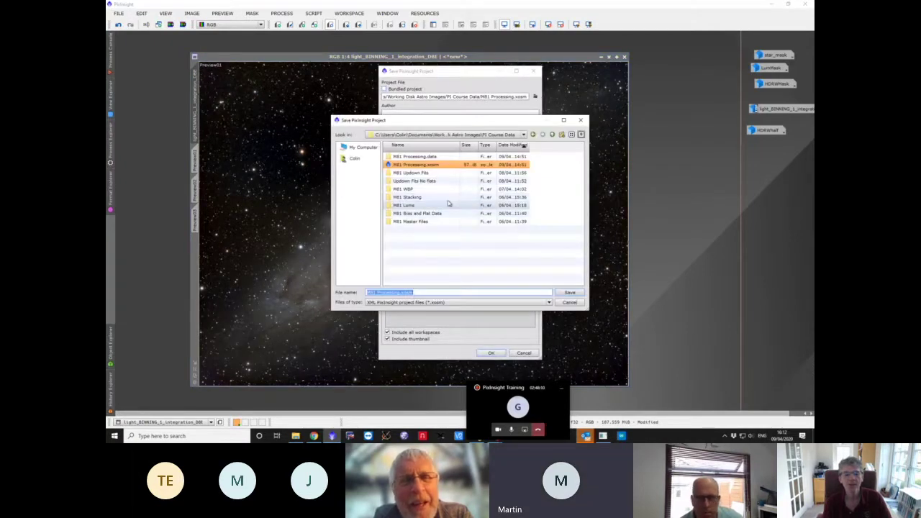
pyautogui.click(362, 156)
pyautogui.click(363, 147)
pyautogui.doubleClick(410, 164)
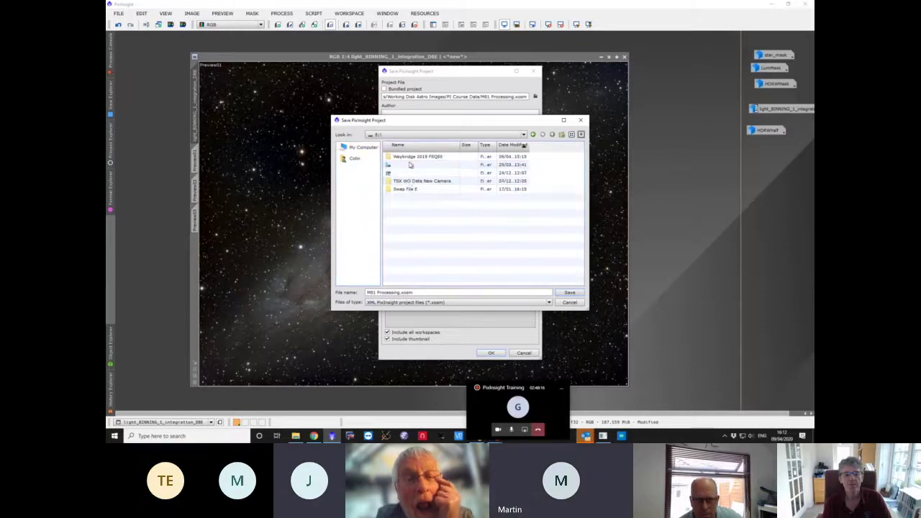
pyautogui.doubleClick(408, 181)
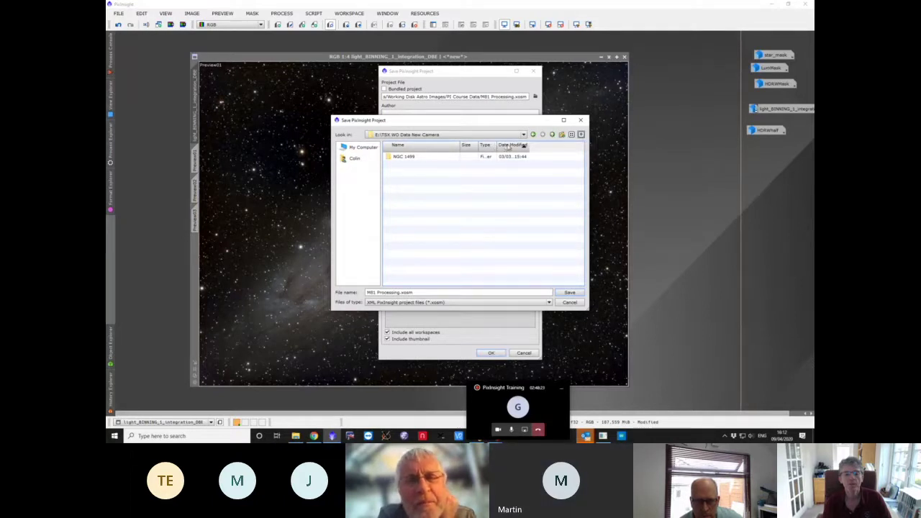
pyautogui.click(551, 135)
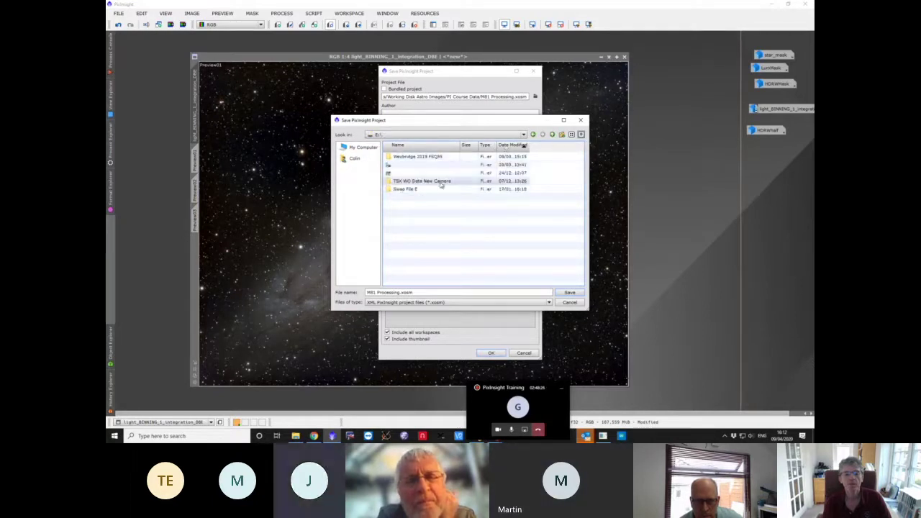
pyautogui.doubleClick(435, 156)
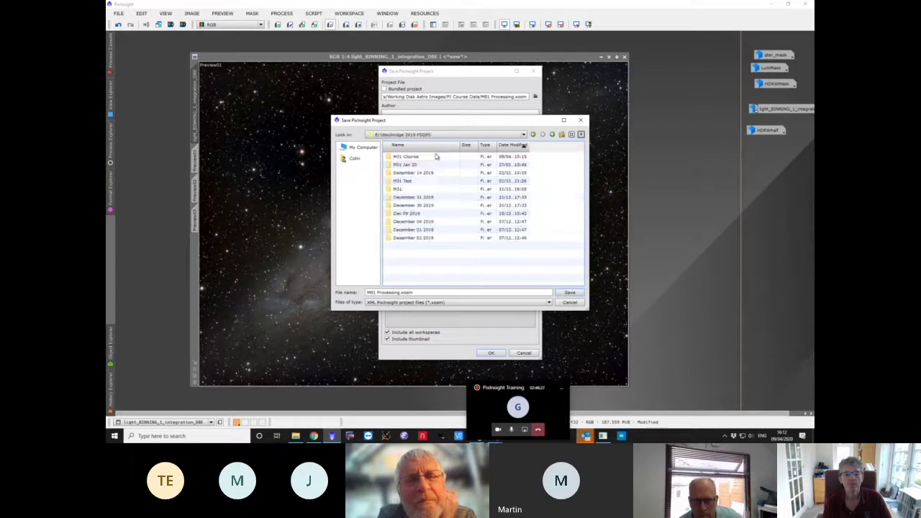
# - Create a new folder named M31 Jan 20 Test, open it, and cancel the destination selection
pyautogui.click(562, 135)
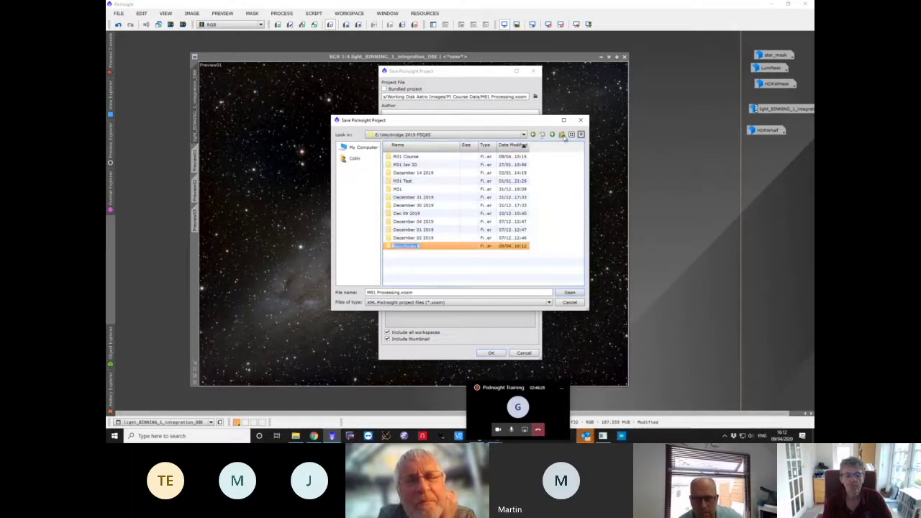
pyautogui.write('M31 Jan')
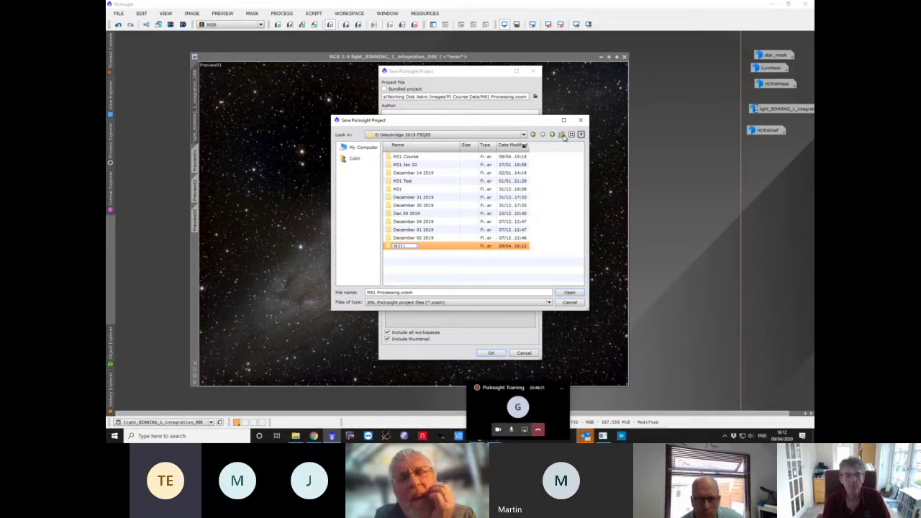
pyautogui.write(' 20')
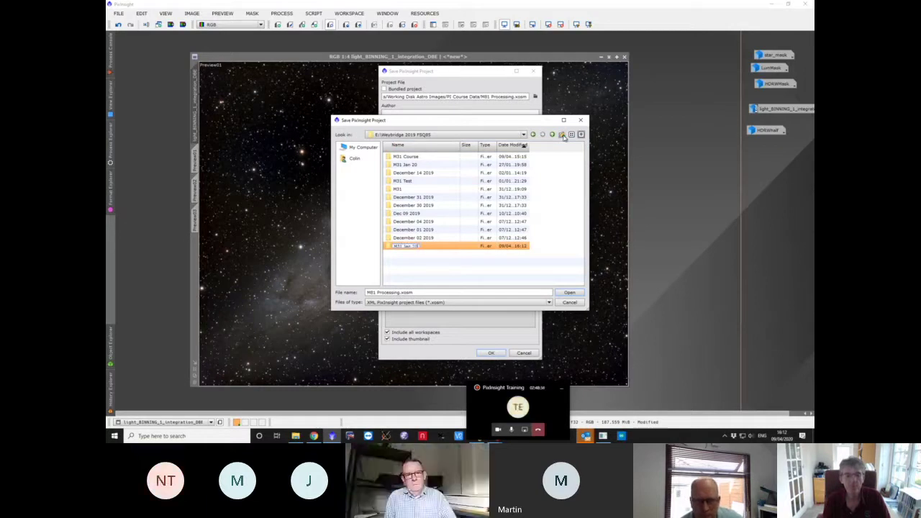
pyautogui.press('BackSpace')
pyautogui.write('5 Test')
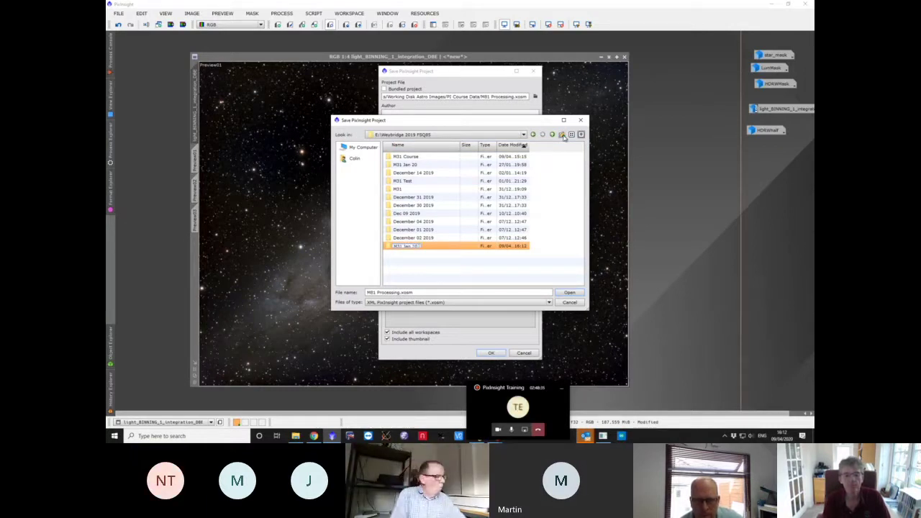
pyautogui.press('Return')
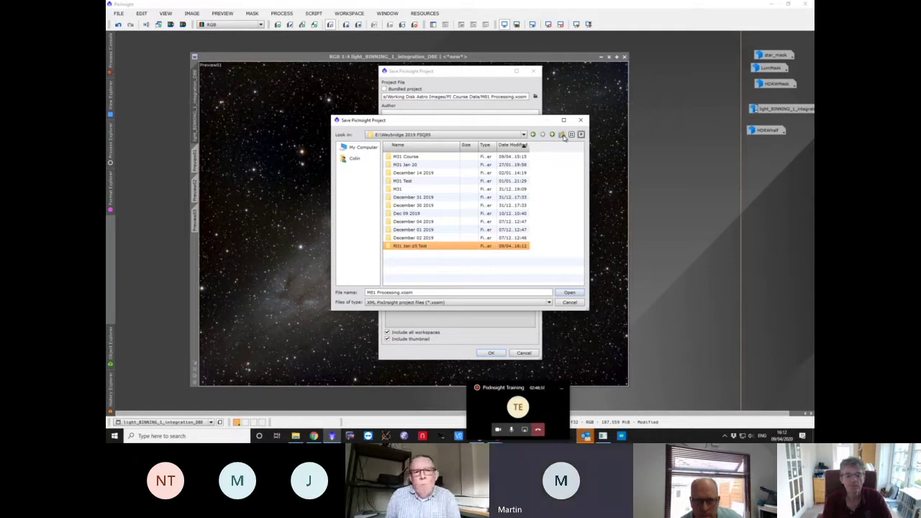
pyautogui.doubleClick(420, 246)
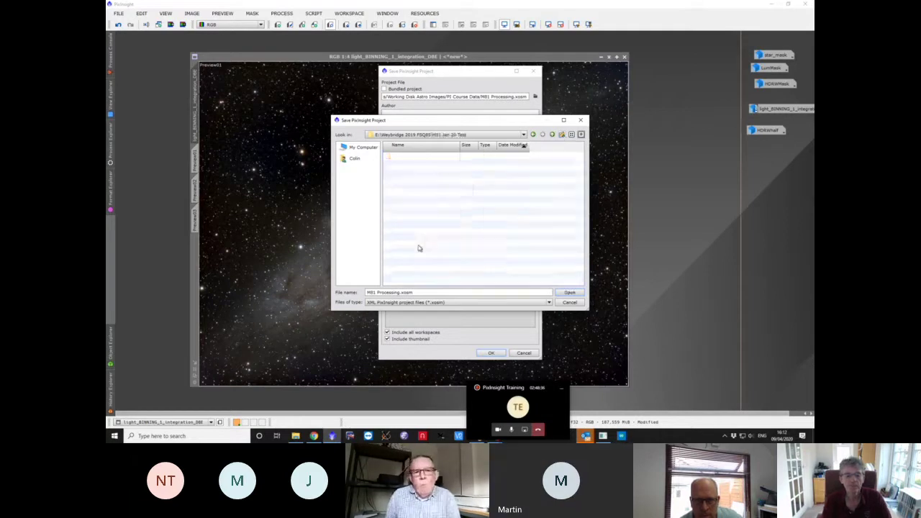
pyautogui.click(570, 303)
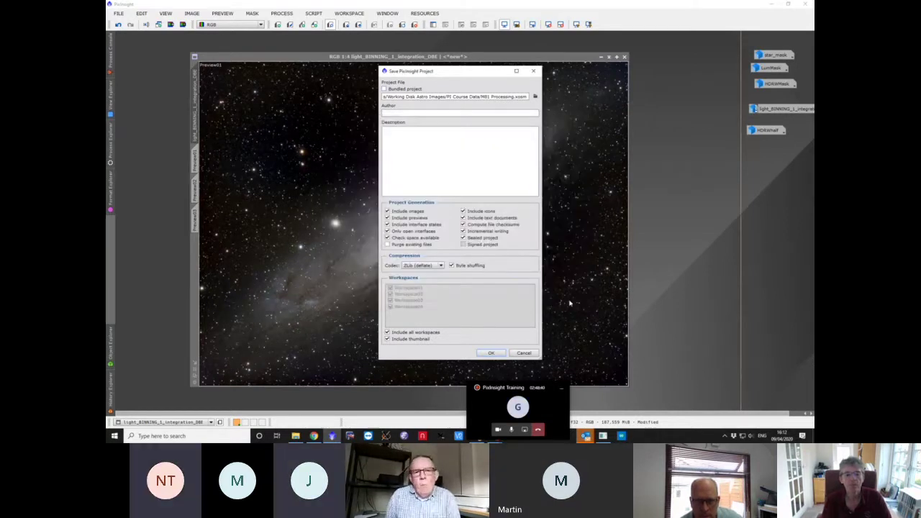
# - Save the project as M31 Test in the PI Course Data folder, keeping the other project options as they are
pyautogui.click(536, 97)
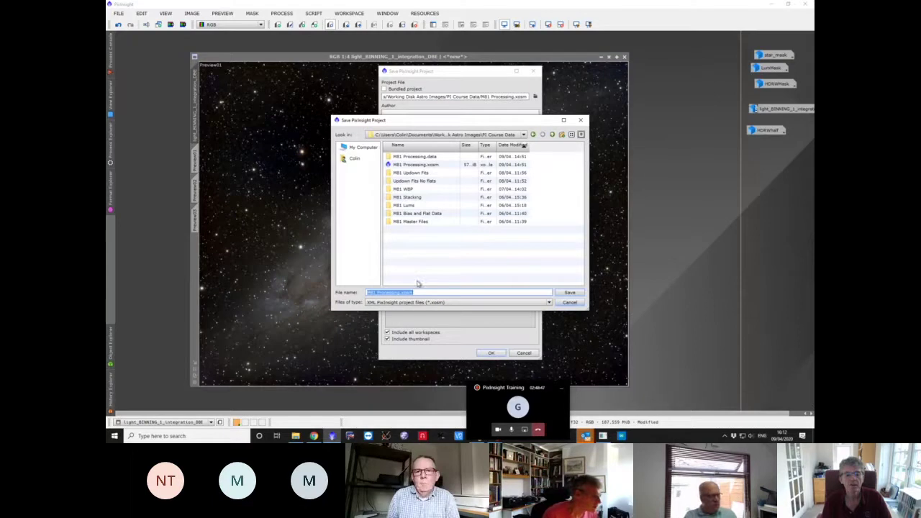
pyautogui.press('BackSpace')
pyautogui.write('M81 Test')
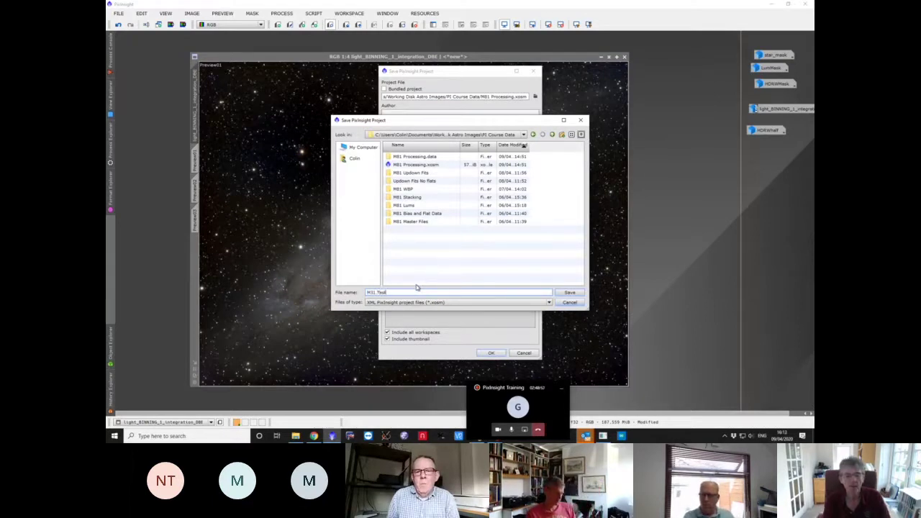
pyautogui.press('Return')
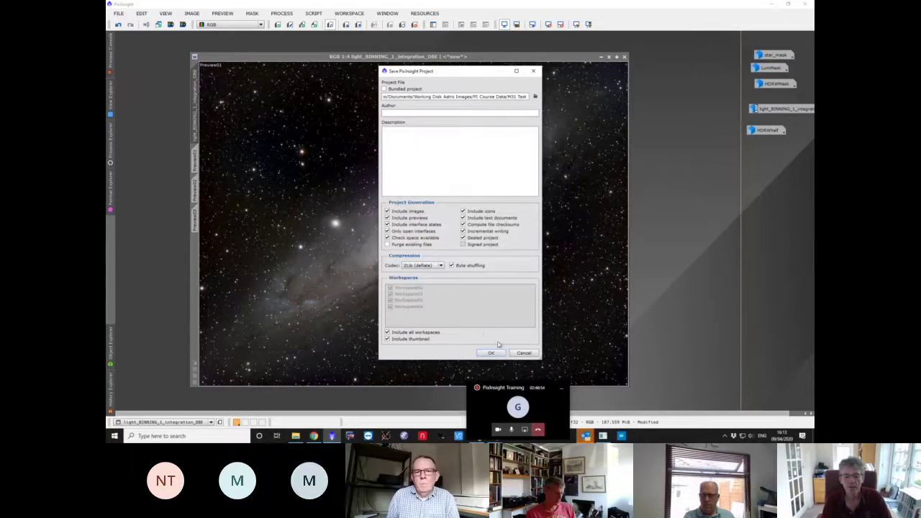
pyautogui.click(492, 354)
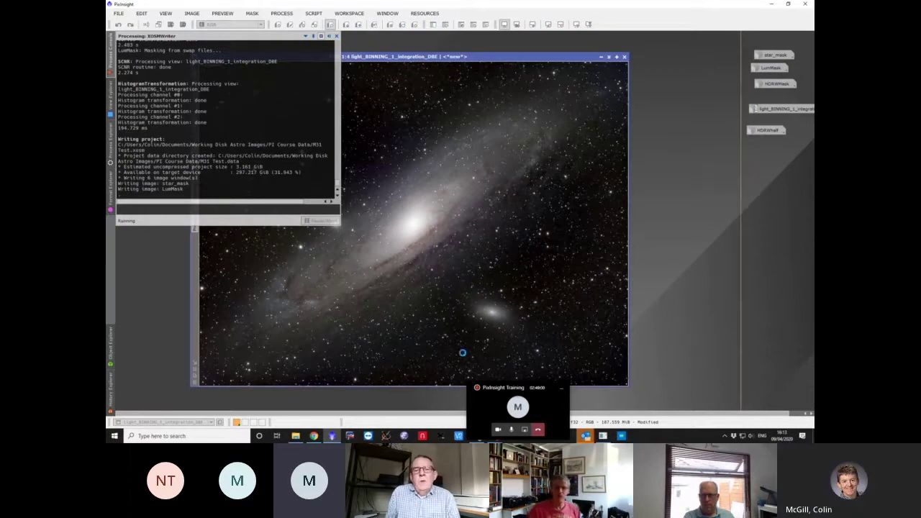
# - Switch to the Microsoft Teams meeting and request to stop its recording
pyautogui.click(507, 412)
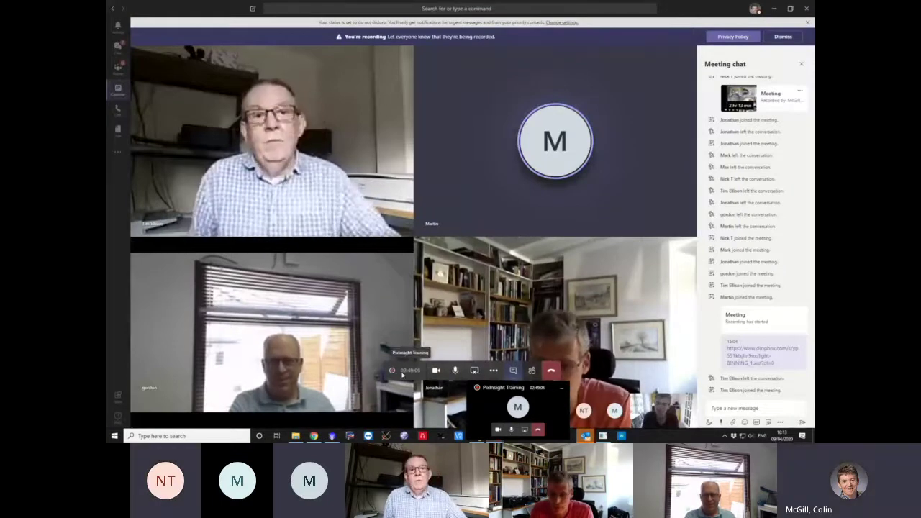
pyautogui.click(493, 370)
pyautogui.click(515, 327)
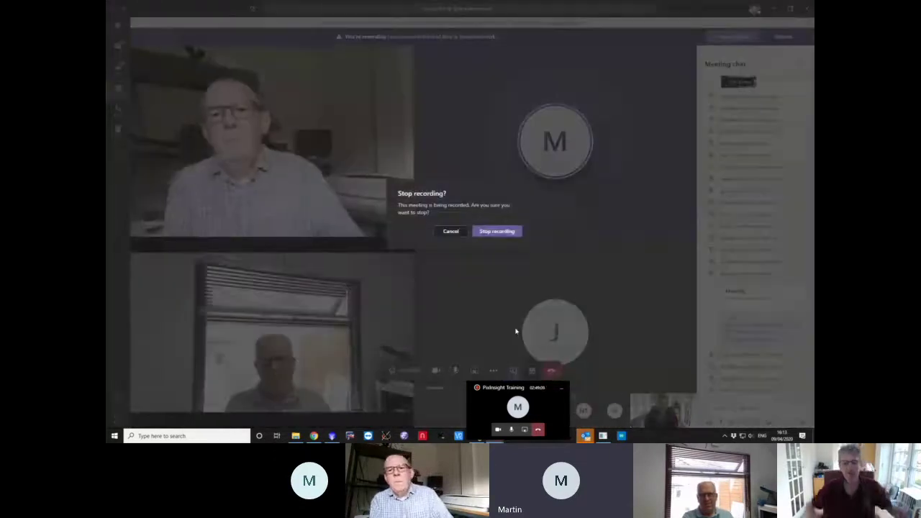